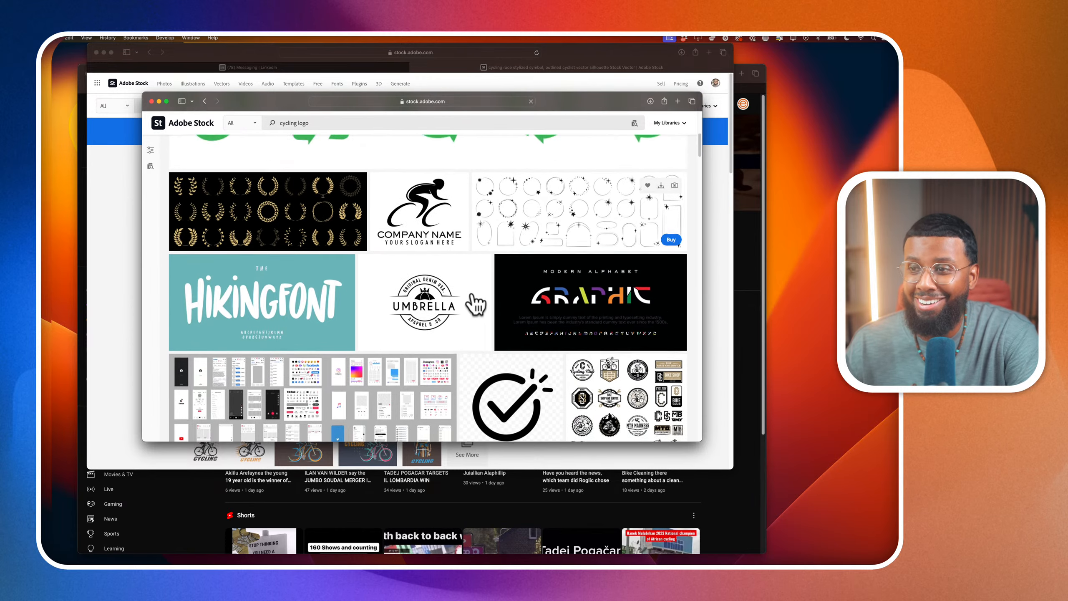
Browse the stock results for "cycling logo" to find a suitable cyclist logo design
{"action": "scroll", "coordinate": [476, 304], "scroll_direction": "down", "scroll_amount": 2}
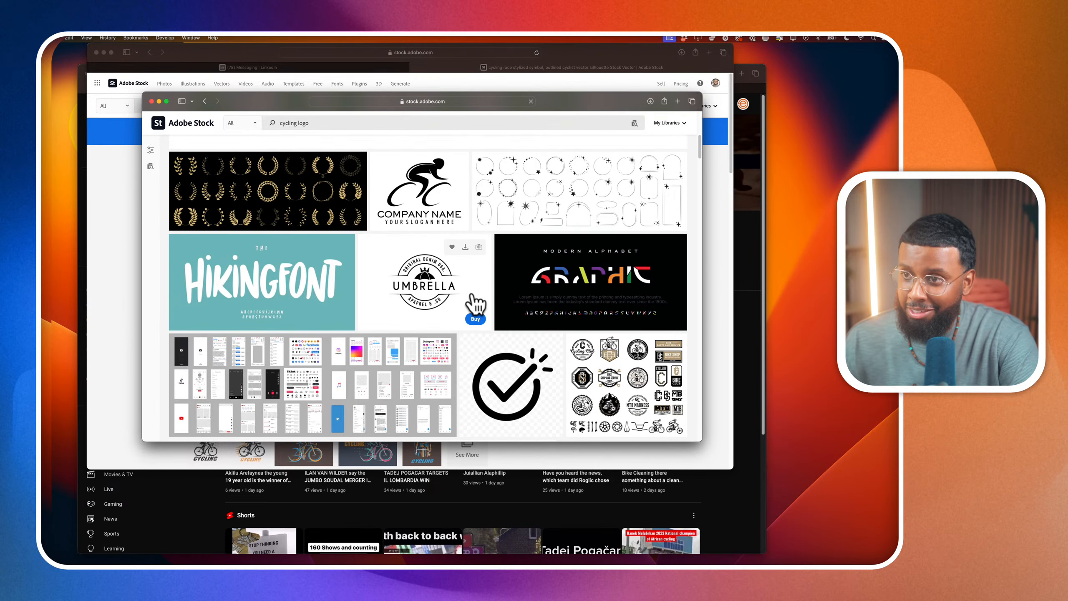
{"action": "scroll", "coordinate": [449, 303], "scroll_direction": "down", "scroll_amount": 10}
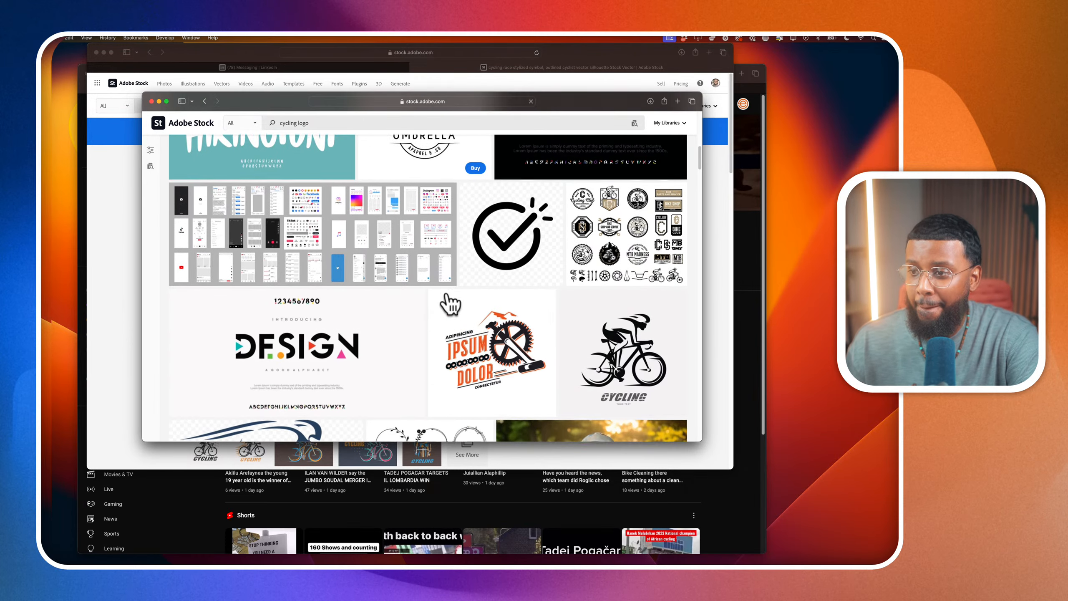
{"action": "scroll", "coordinate": [449, 304], "scroll_direction": "down", "scroll_amount": 20}
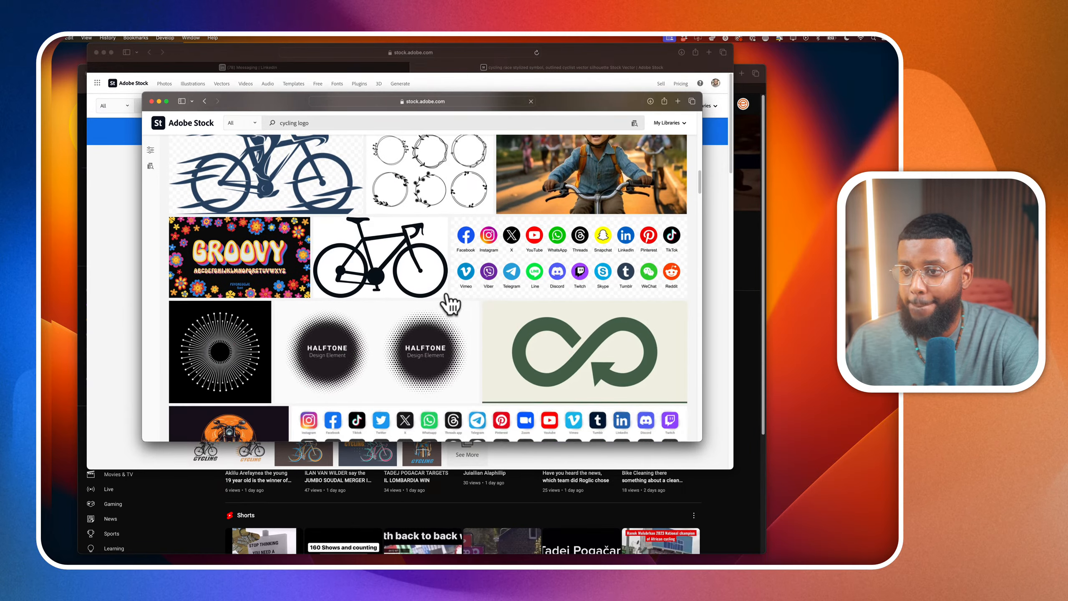
{"action": "scroll", "coordinate": [449, 304], "scroll_direction": "down", "scroll_amount": 20}
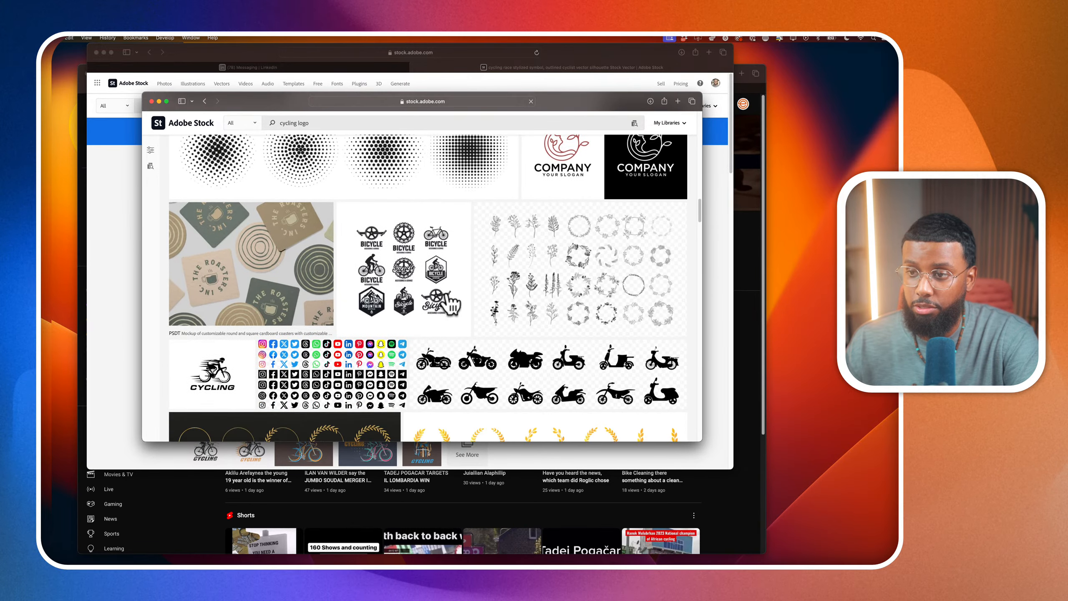
{"action": "scroll", "coordinate": [449, 303], "scroll_direction": "down", "scroll_amount": 12}
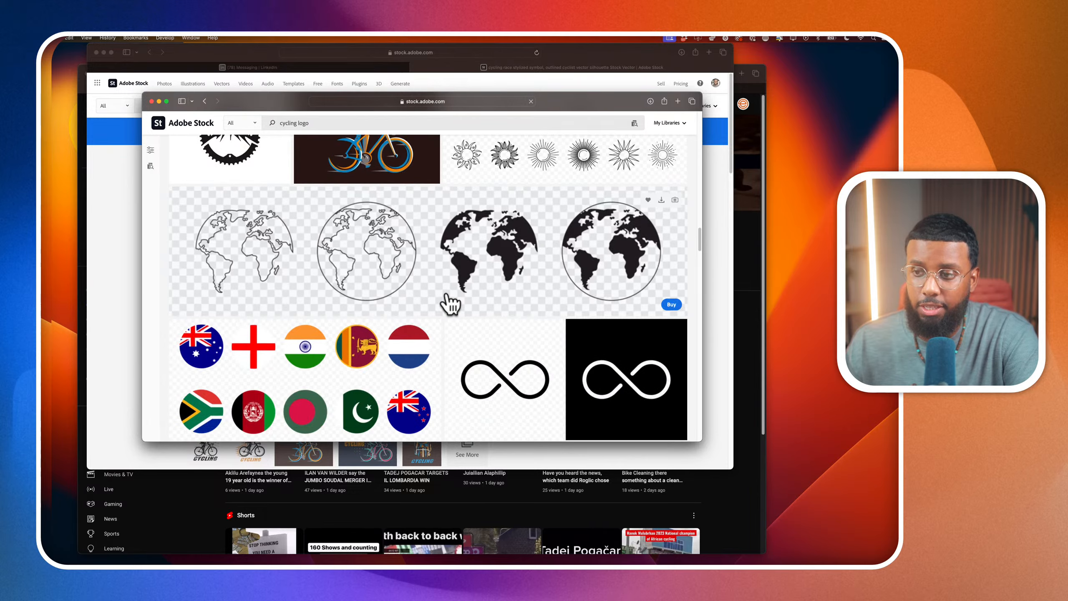
{"action": "scroll", "coordinate": [449, 304], "scroll_direction": "up", "scroll_amount": 20}
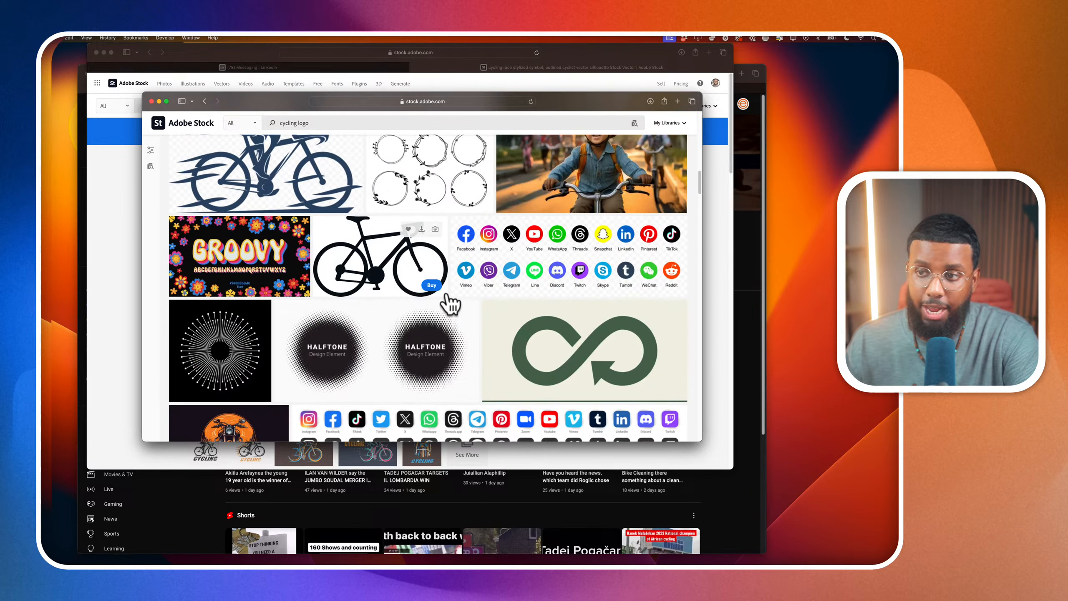
{"action": "scroll", "coordinate": [449, 304], "scroll_direction": "up", "scroll_amount": 15}
{"action": "scroll", "coordinate": [449, 304], "scroll_direction": "down", "scroll_amount": 10}
{"action": "scroll", "coordinate": [450, 304], "scroll_direction": "down", "scroll_amount": 20}
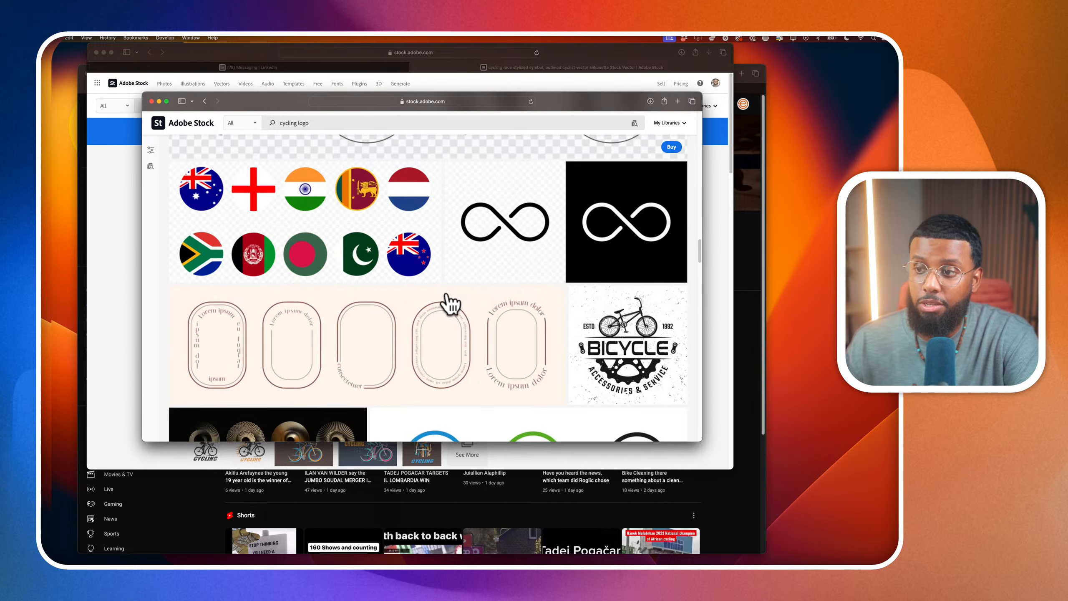
{"action": "scroll", "coordinate": [450, 303], "scroll_direction": "down", "scroll_amount": 15}
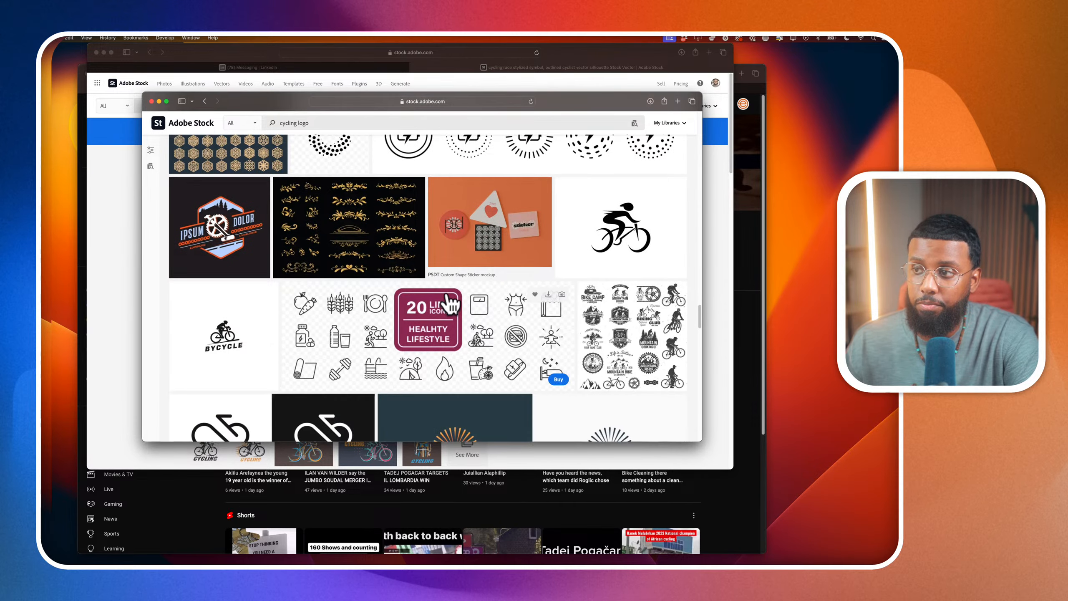
{"action": "scroll", "coordinate": [449, 304], "scroll_direction": "down", "scroll_amount": 5}
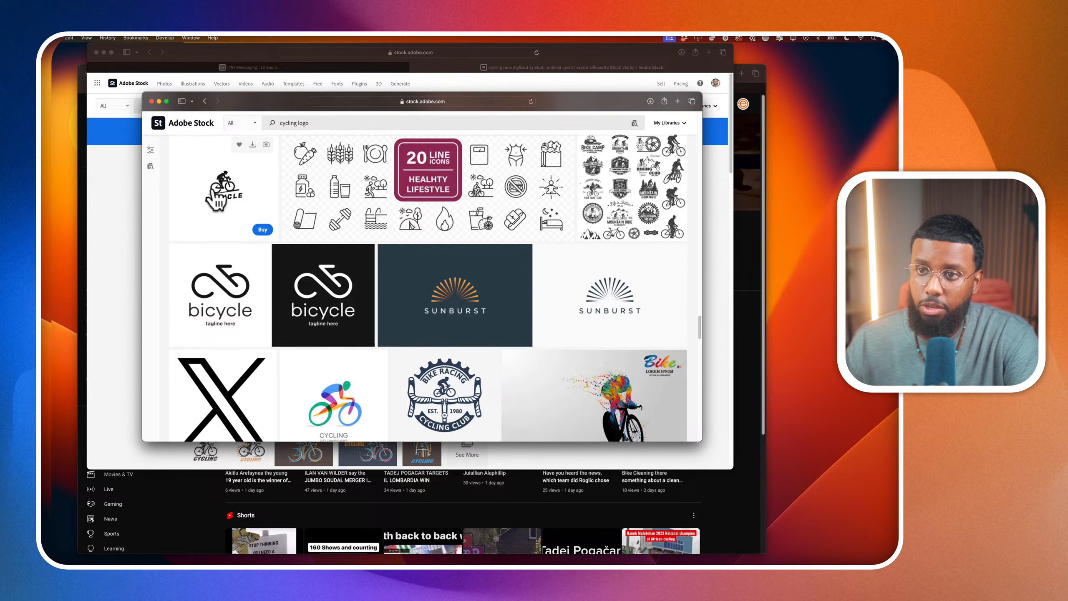
Open the Bycycle Logo Design Template idea result and review its preview, file type and license options
{"action": "left_click", "coordinate": [217, 197]}
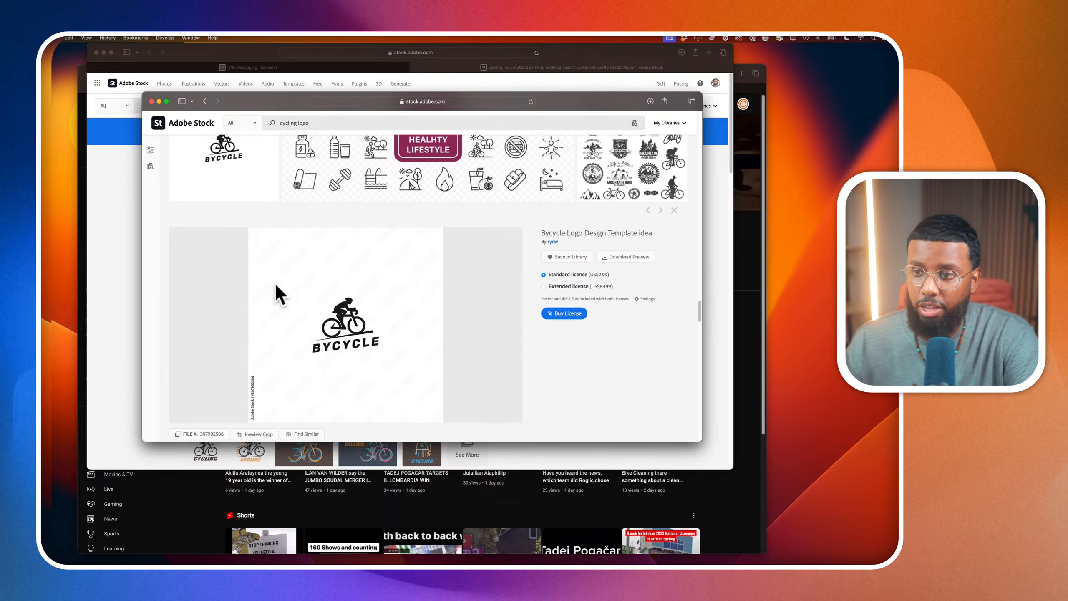
{"action": "scroll", "coordinate": [278, 295], "scroll_direction": "down", "scroll_amount": 2}
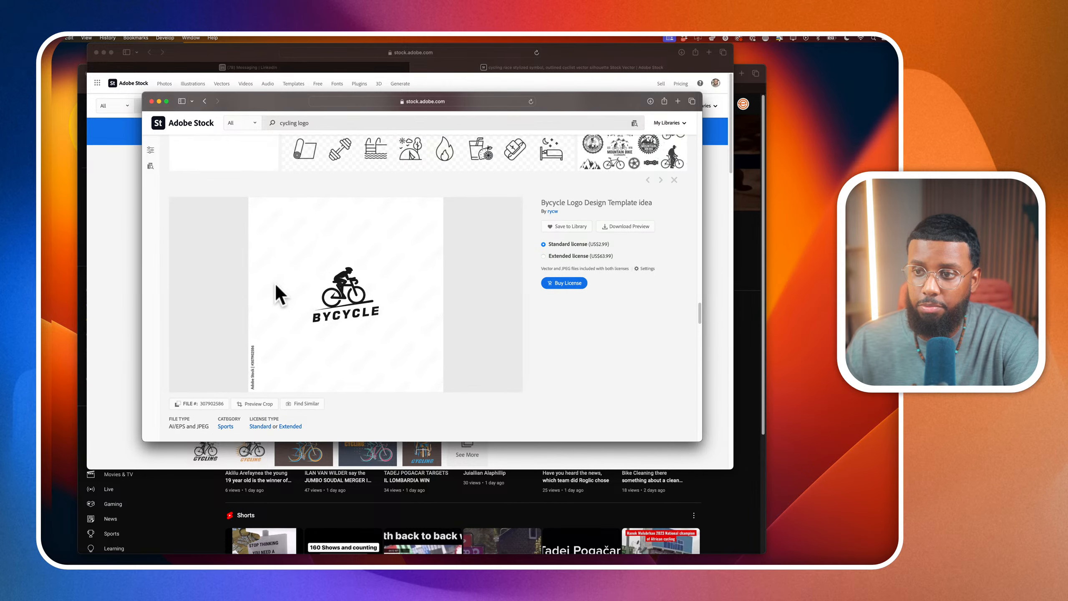
{"action": "scroll", "coordinate": [276, 285], "scroll_direction": "down", "scroll_amount": 5}
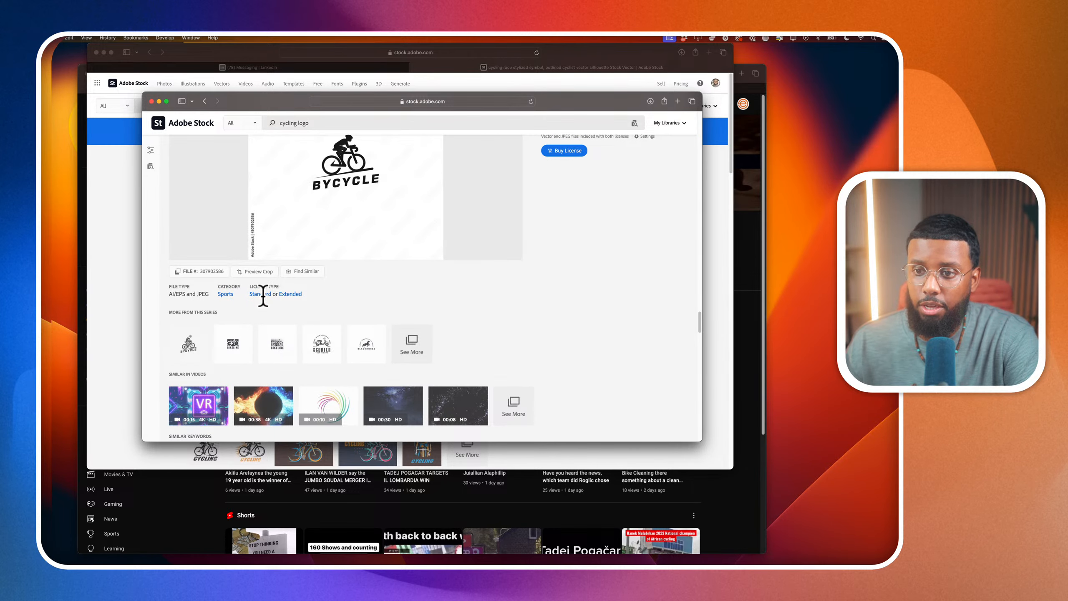
{"action": "scroll", "coordinate": [337, 260], "scroll_direction": "up", "scroll_amount": 2}
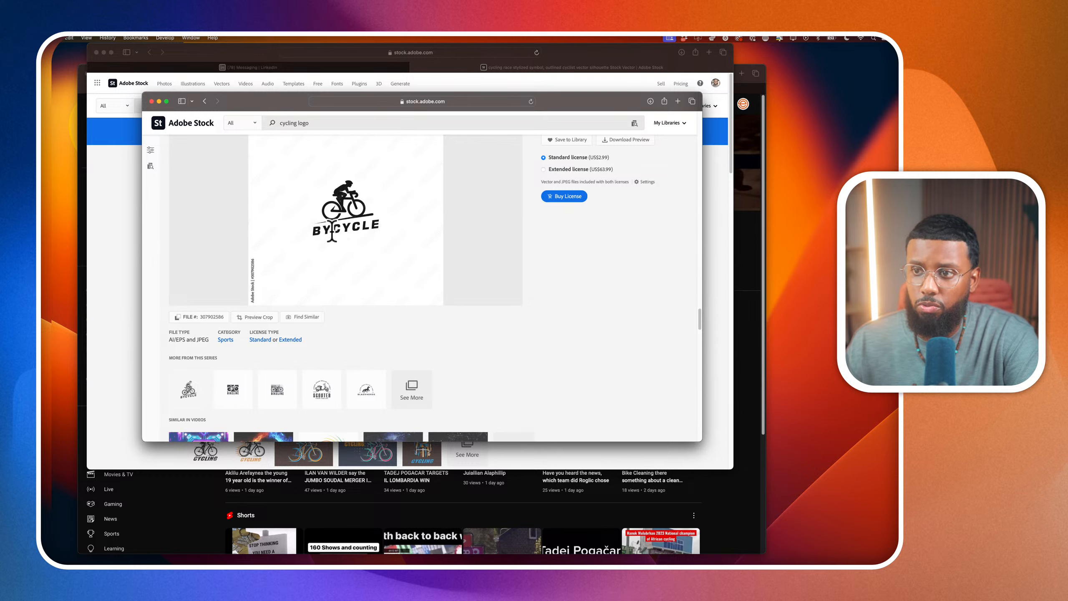
{"action": "scroll", "coordinate": [378, 203], "scroll_direction": "up", "scroll_amount": 2}
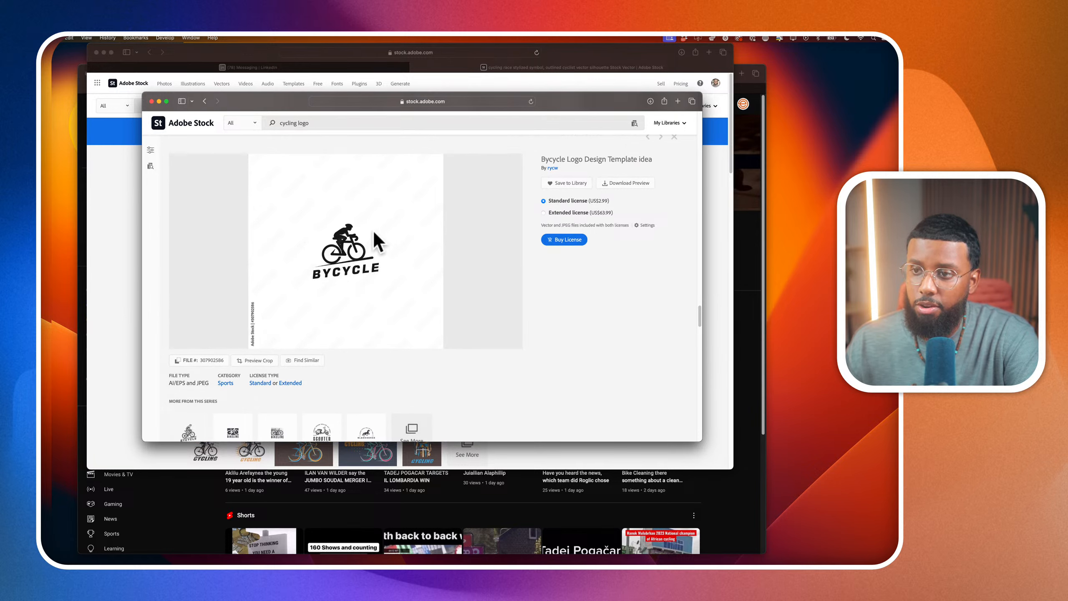
{"action": "scroll", "coordinate": [421, 293], "scroll_direction": "down", "scroll_amount": 2}
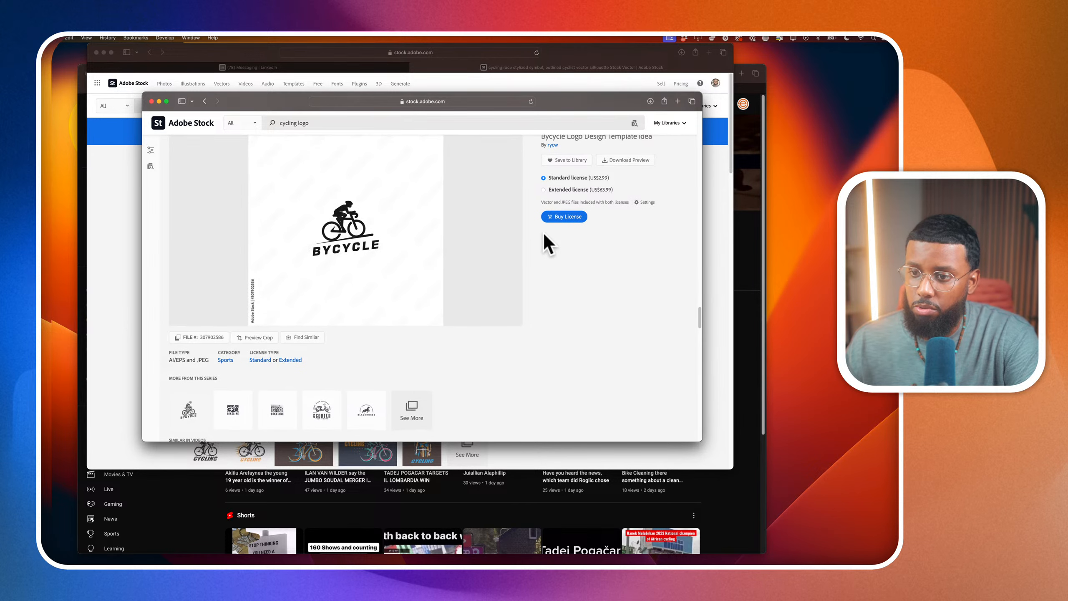
Try to license the Bycycle logo by upgrading to the plan with 40 standard assets a month
{"action": "left_click", "coordinate": [559, 220]}
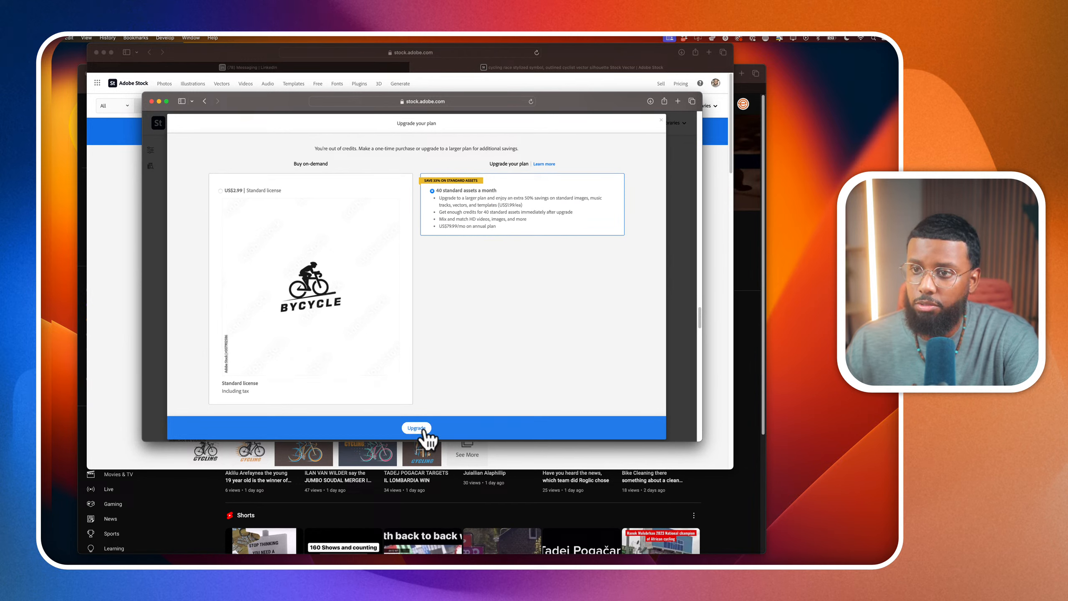
{"action": "left_click", "coordinate": [661, 120]}
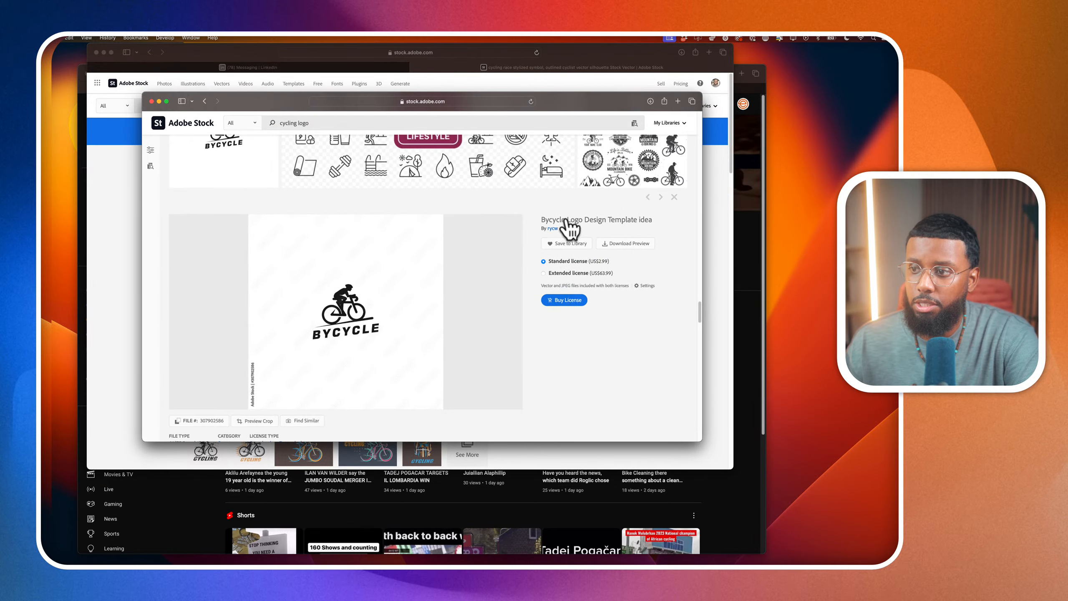
{"action": "left_click", "coordinate": [572, 304]}
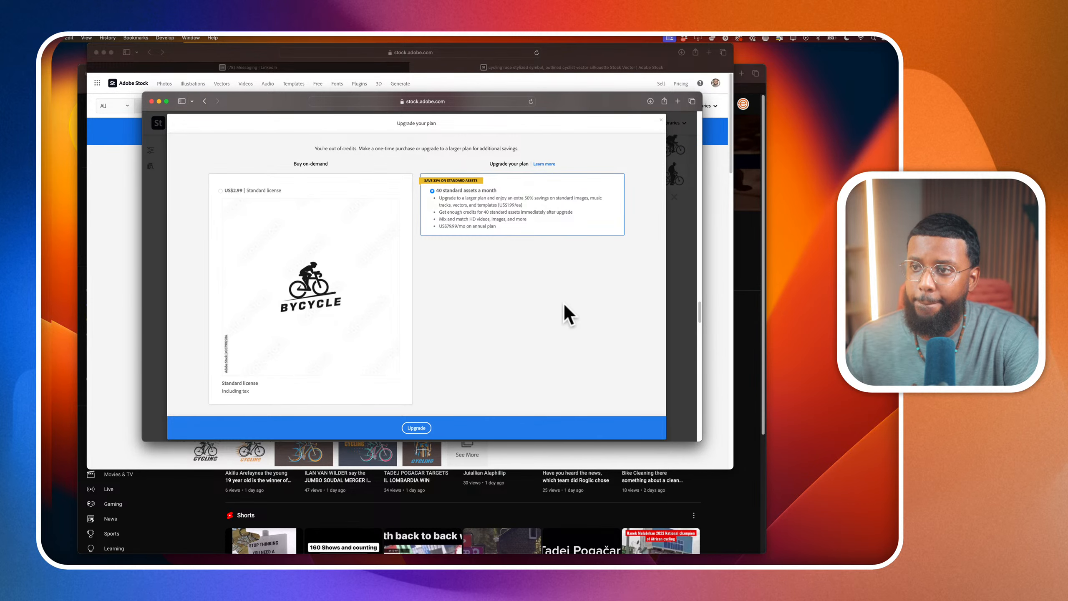
{"action": "left_click", "coordinate": [419, 429]}
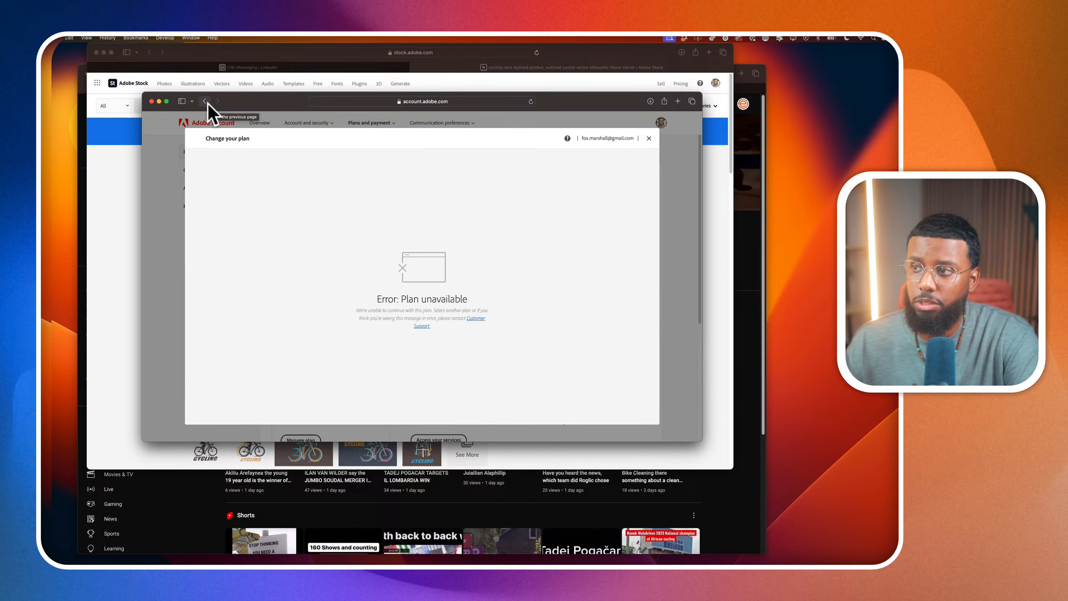
{"action": "left_click", "coordinate": [207, 103]}
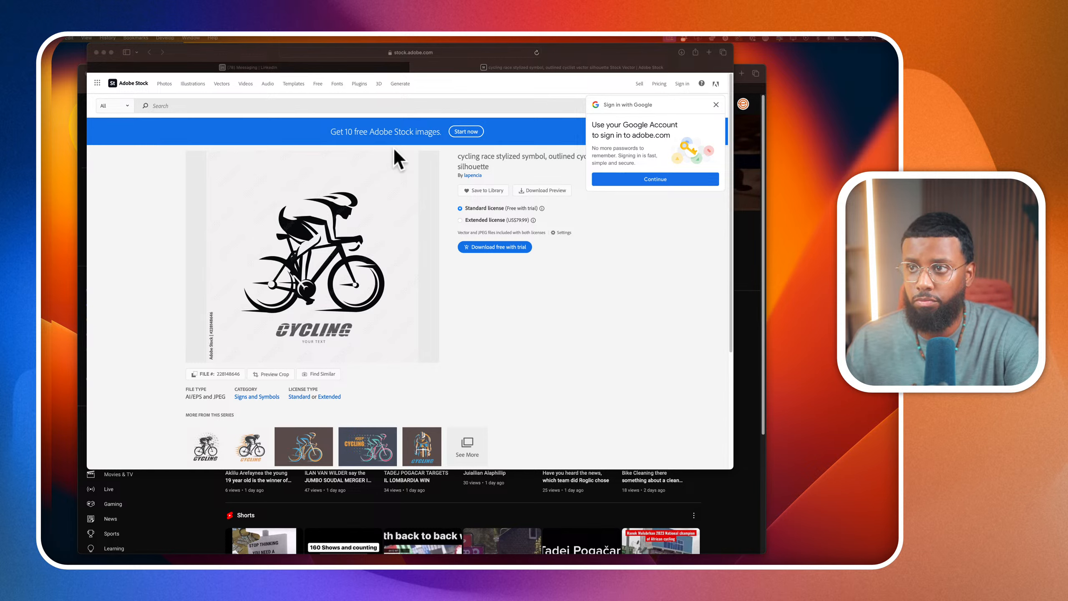
Reload the cycling race stylized symbol page and look over its details
{"action": "left_click", "coordinate": [535, 53]}
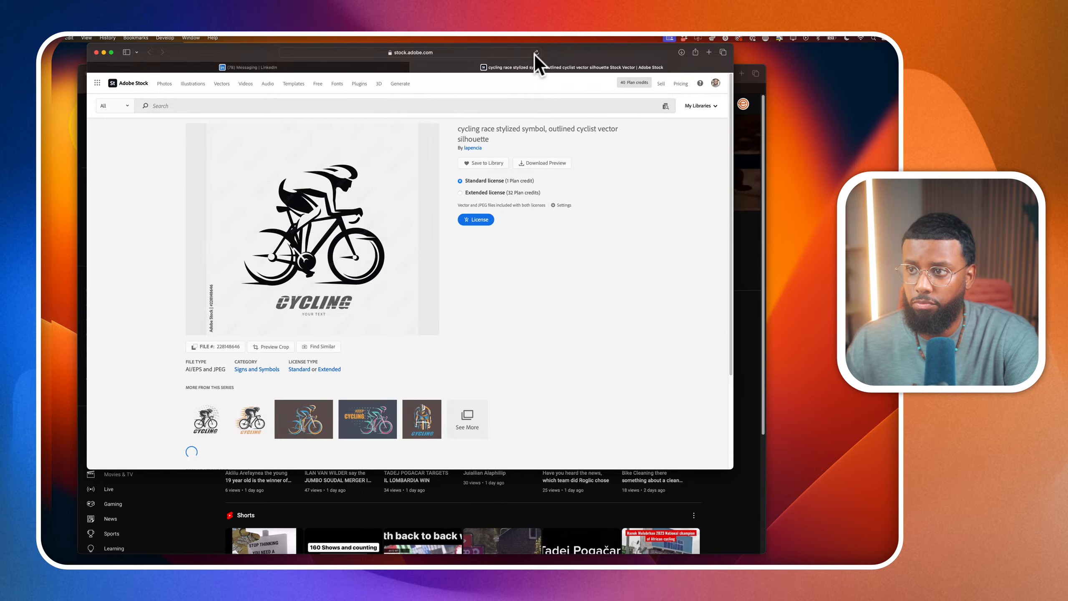
{"action": "scroll", "coordinate": [470, 261], "scroll_direction": "down", "scroll_amount": 7}
{"action": "scroll", "coordinate": [468, 255], "scroll_direction": "down", "scroll_amount": 5}
{"action": "scroll", "coordinate": [471, 261], "scroll_direction": "up", "scroll_amount": 15}
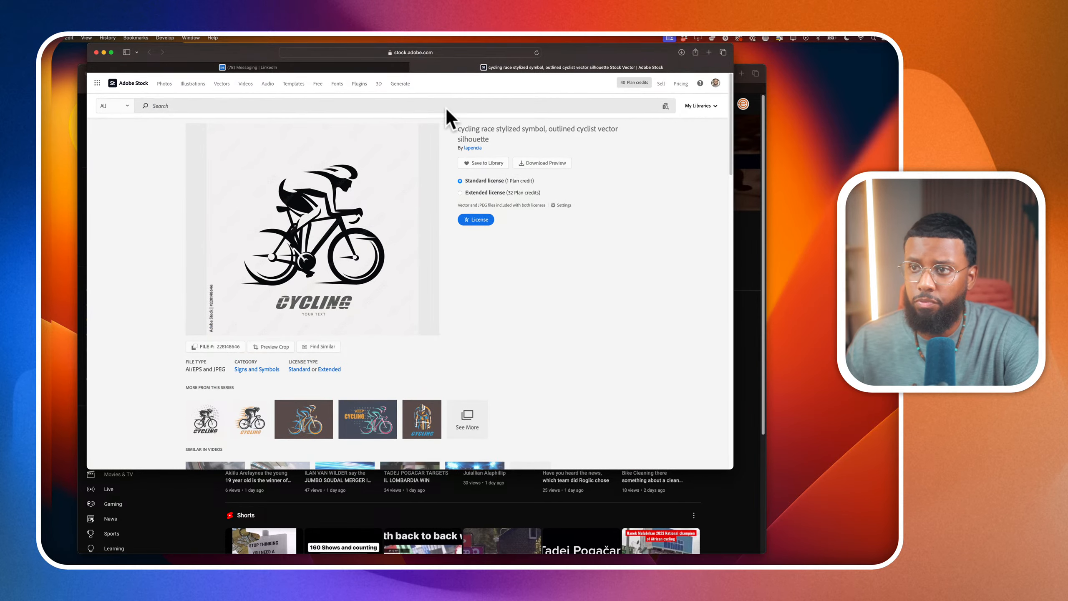
Search the stock library for "cyclist logo"
{"action": "left_click", "coordinate": [446, 106]}
{"action": "type", "text": "cy"}
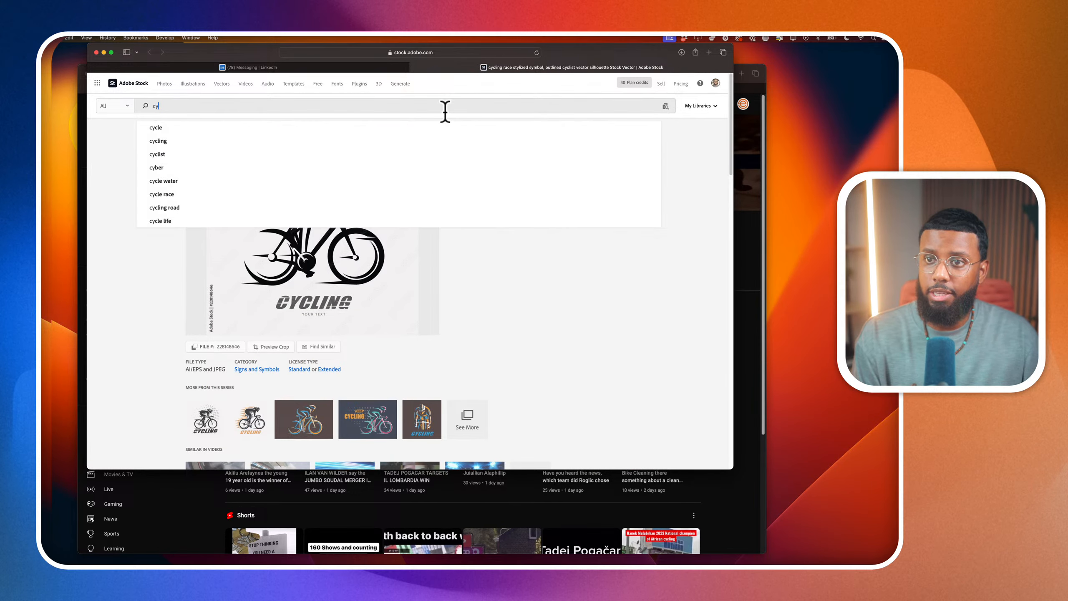
{"action": "type", "text": "clist logo"}
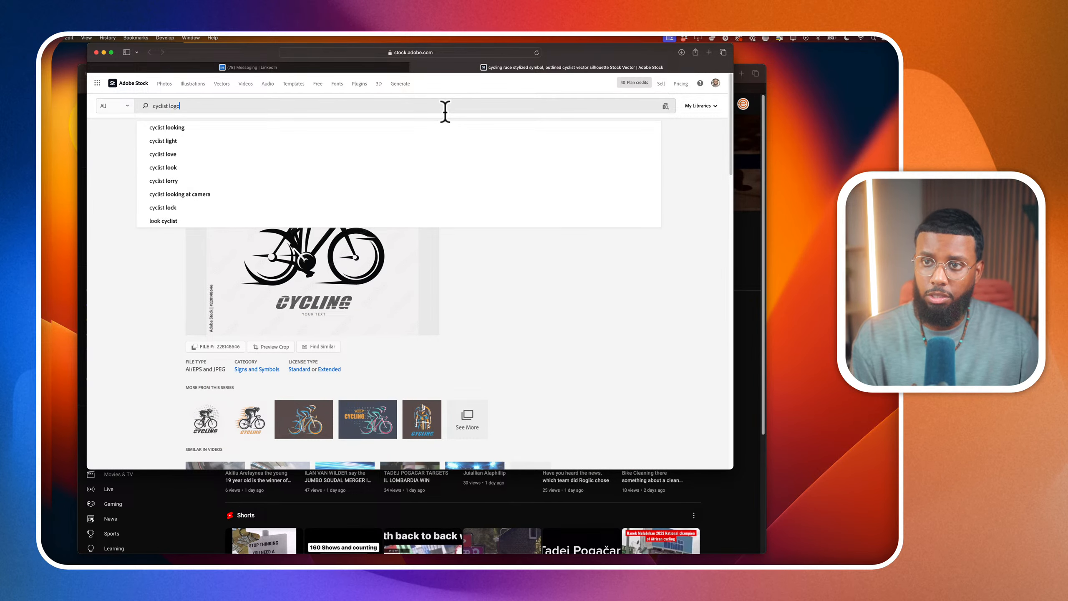
{"action": "key", "text": "Return"}
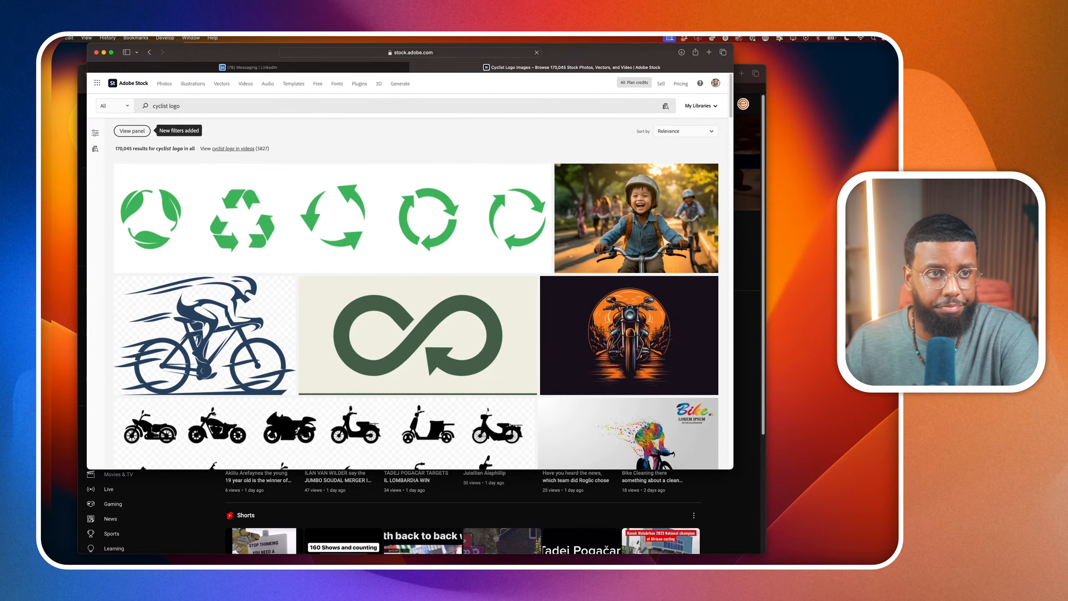
{"action": "key", "text": "super+Tab"}
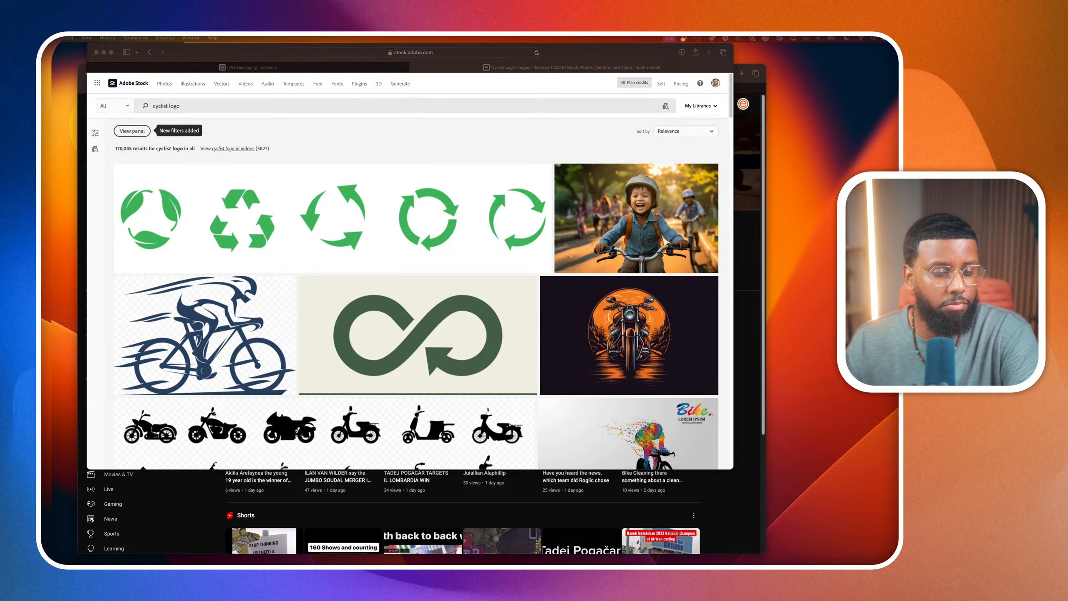
{"action": "key", "text": "super+Tab"}
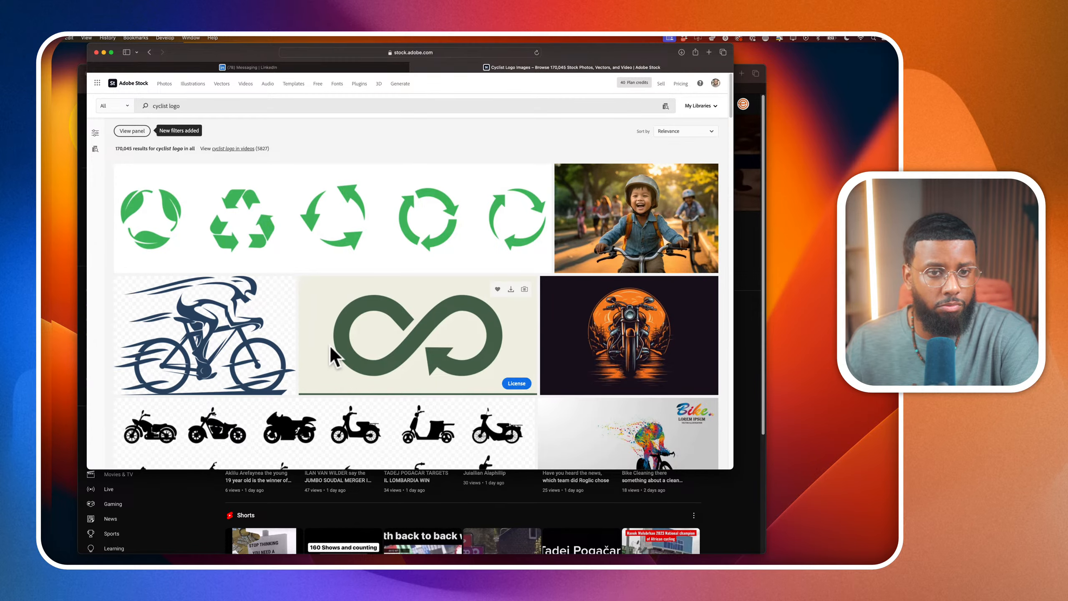
License the Adventure Mountain Bike emblem under the standard license and download it in the Vector (AI/EPS/SVG) format
{"action": "scroll", "coordinate": [331, 346], "scroll_direction": "down", "scroll_amount": 10}
{"action": "scroll", "coordinate": [332, 357], "scroll_direction": "down", "scroll_amount": 3}
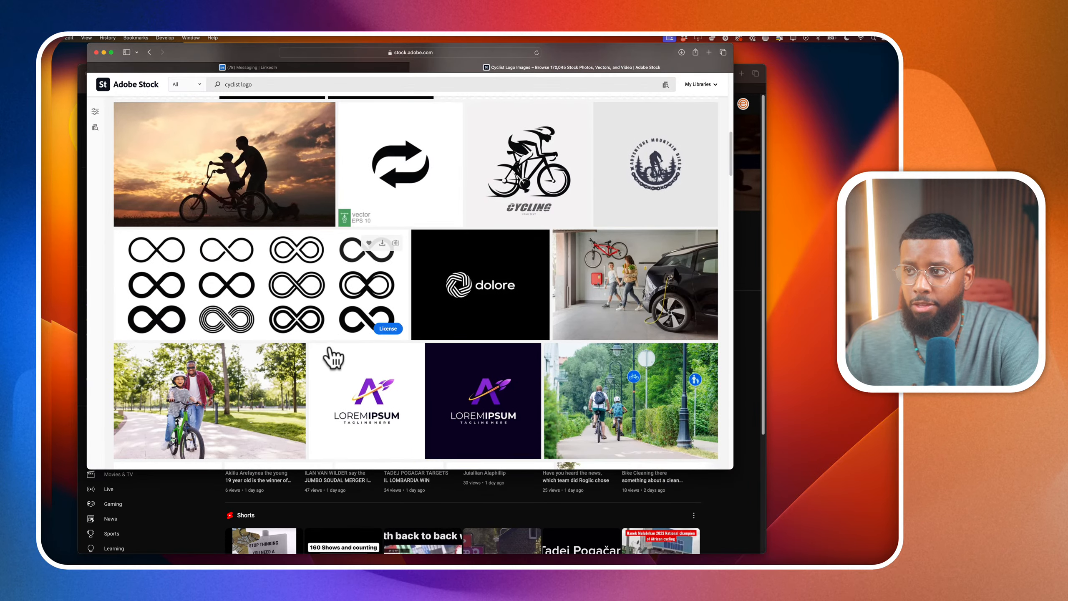
{"action": "scroll", "coordinate": [646, 188], "scroll_direction": "down", "scroll_amount": 2}
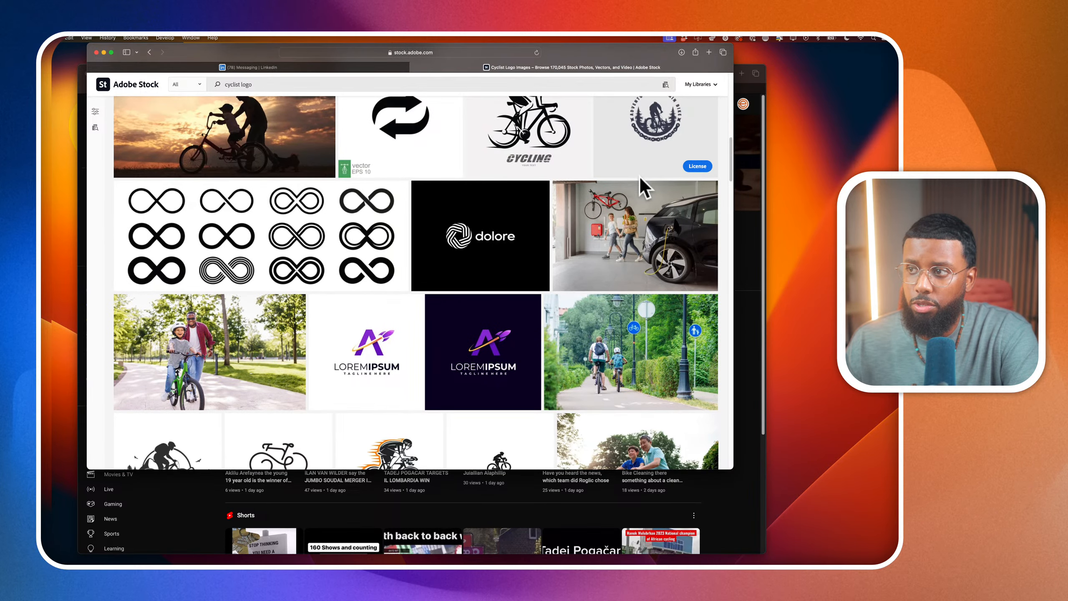
{"action": "left_click", "coordinate": [641, 175]}
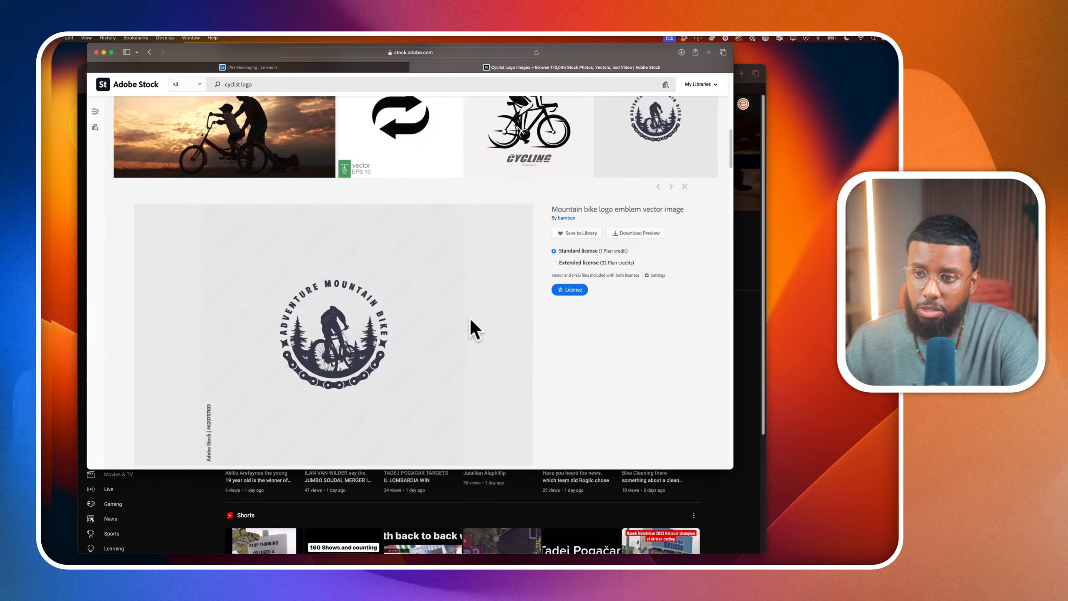
{"action": "left_click", "coordinate": [569, 292]}
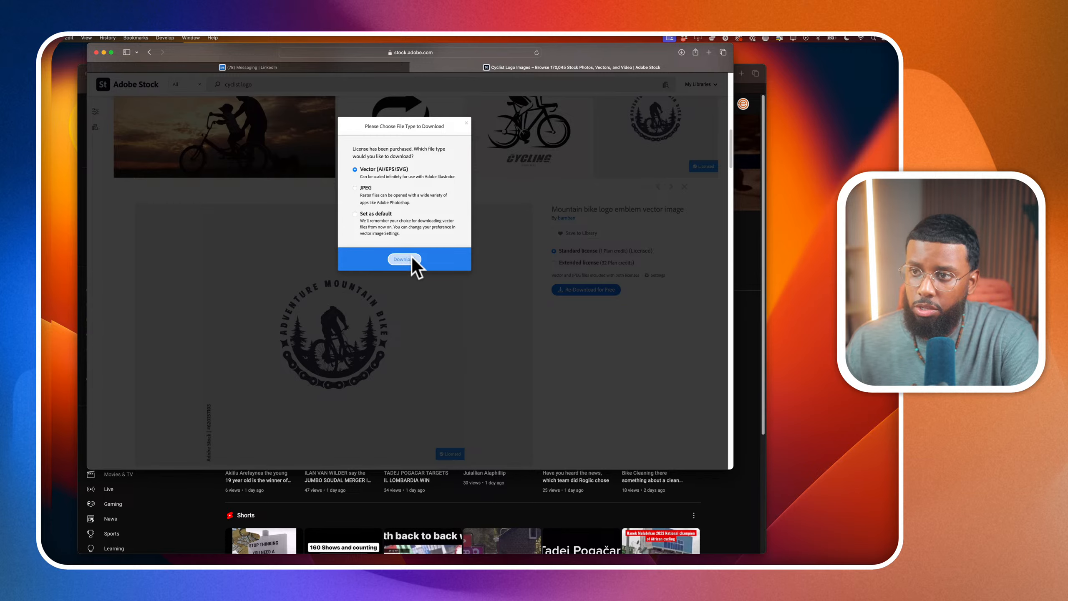
{"action": "left_click", "coordinate": [409, 258]}
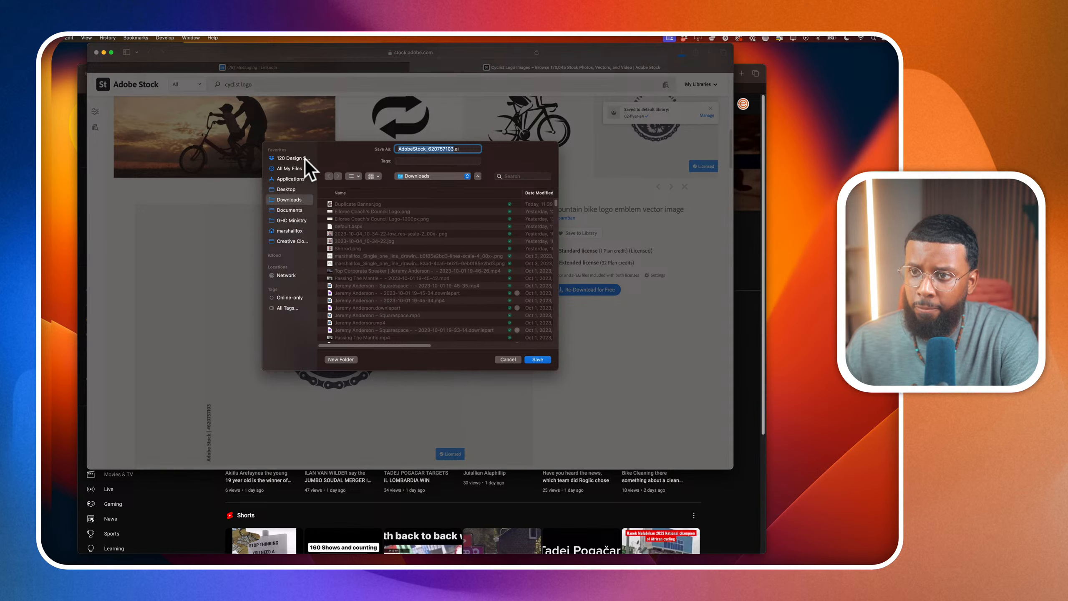
Save AdobeStock_620757103.ai in the project's episode folder inside Season 2, reached through the Clients folder
{"action": "left_click", "coordinate": [290, 158]}
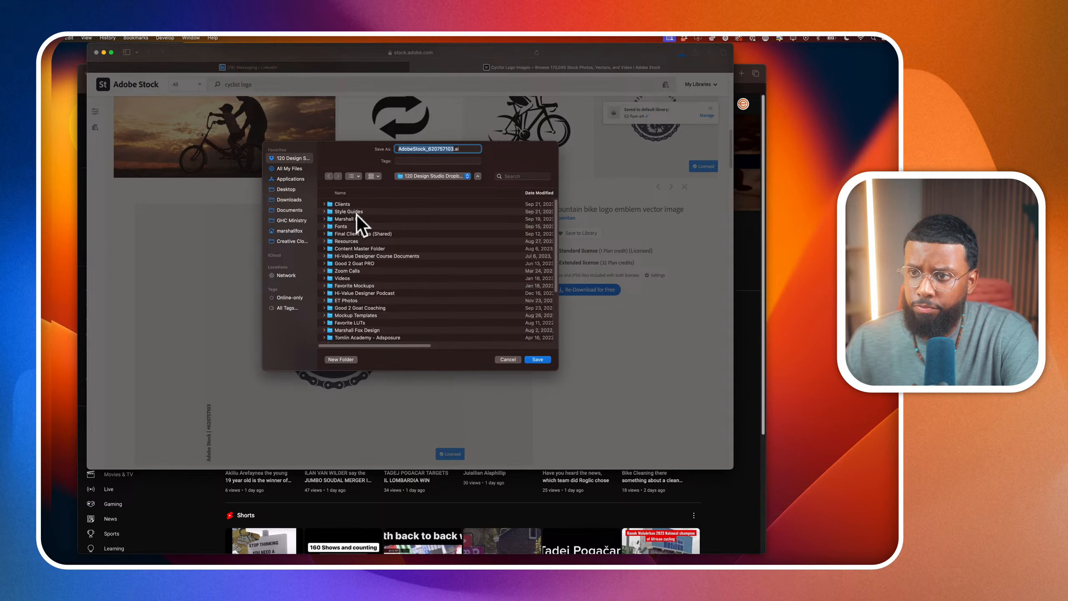
{"action": "double_click", "coordinate": [345, 203]}
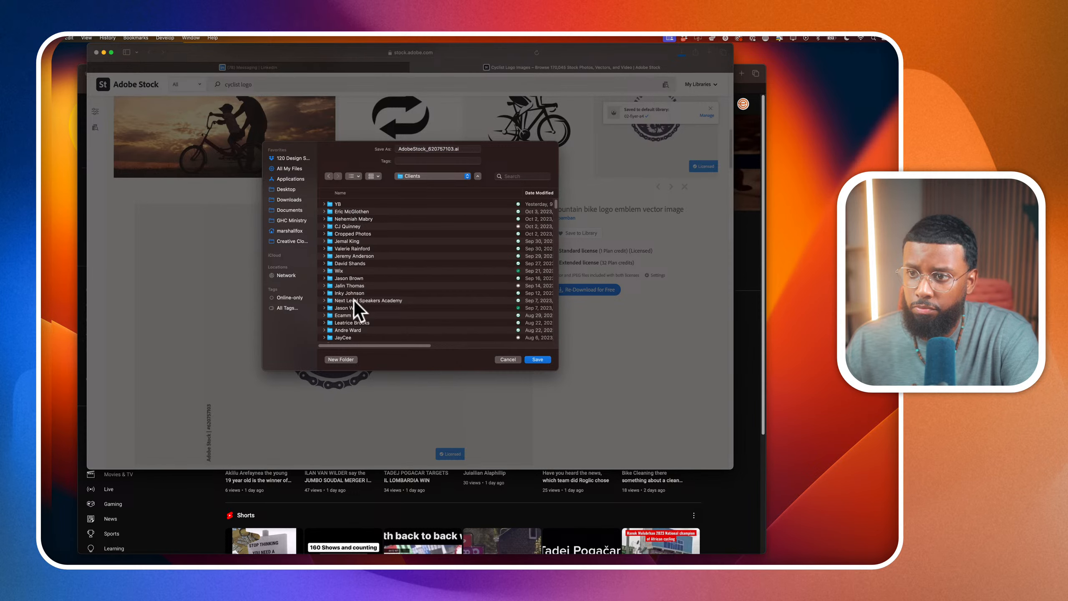
{"action": "double_click", "coordinate": [352, 315]}
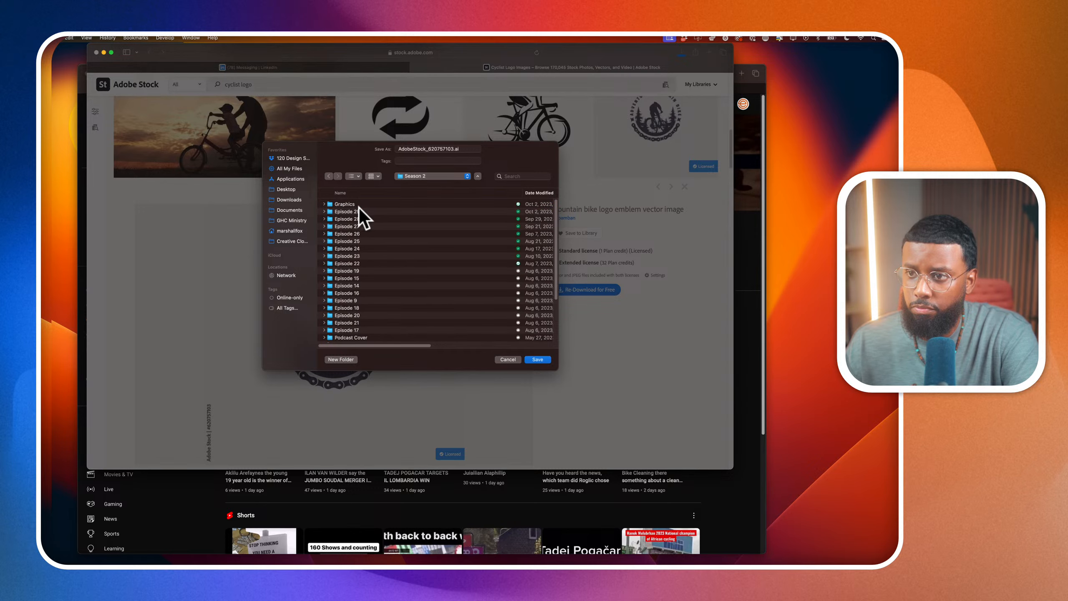
{"action": "double_click", "coordinate": [359, 219]}
{"action": "left_click", "coordinate": [540, 361]}
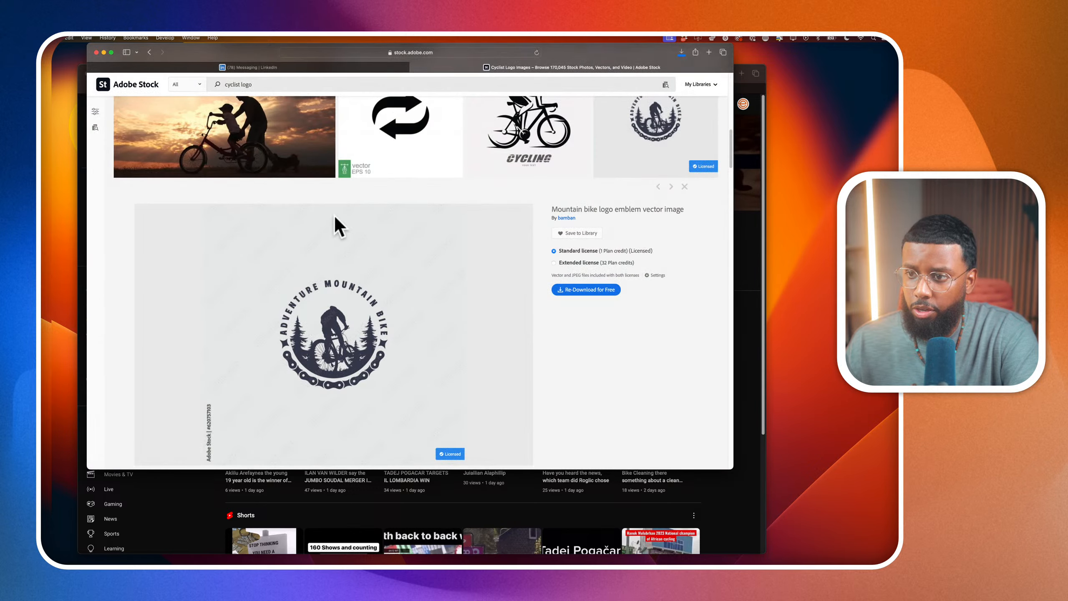
License the front-view road cycling silhouette under the standard license and save it in the Vector (AI/EPS/SVG) format
{"action": "key", "text": "super+Tab"}
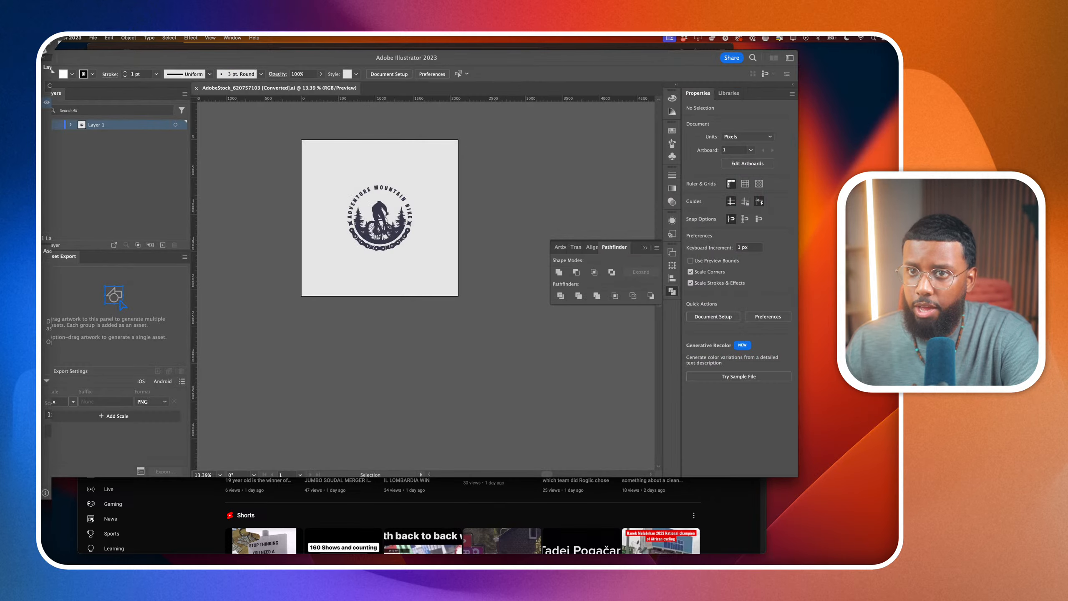
{"action": "key", "text": "super+m"}
{"action": "scroll", "coordinate": [338, 317], "scroll_direction": "down", "scroll_amount": 10}
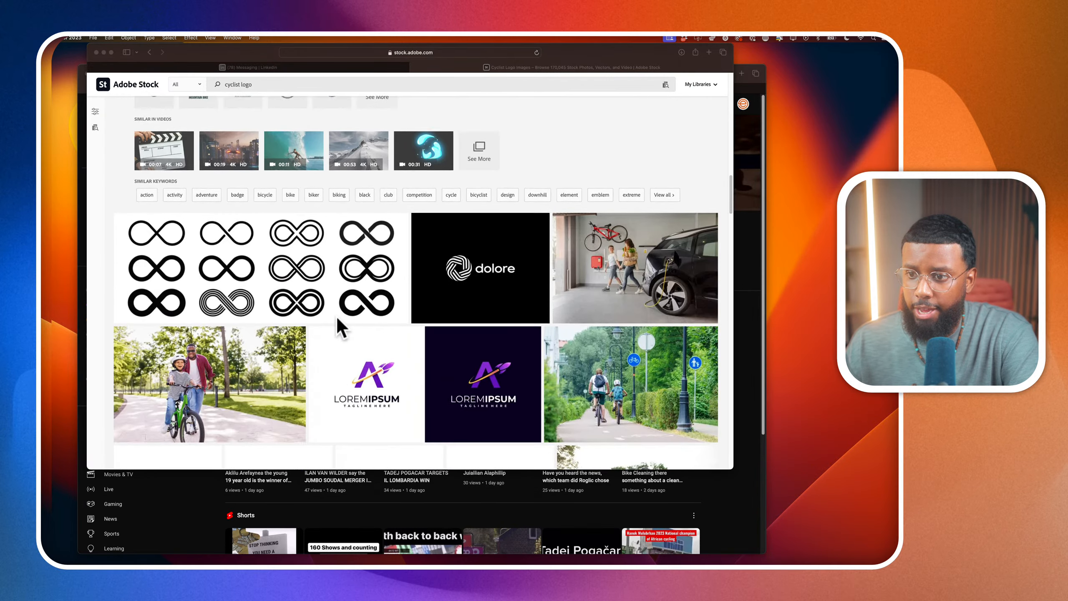
{"action": "scroll", "coordinate": [337, 319], "scroll_direction": "down", "scroll_amount": 8}
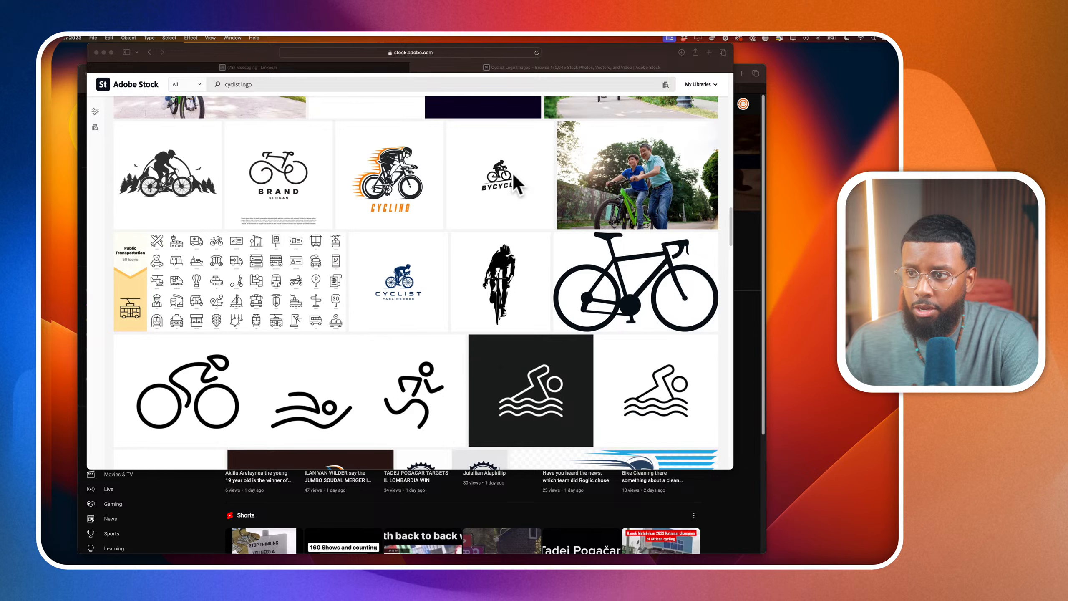
{"action": "left_click", "coordinate": [502, 283]}
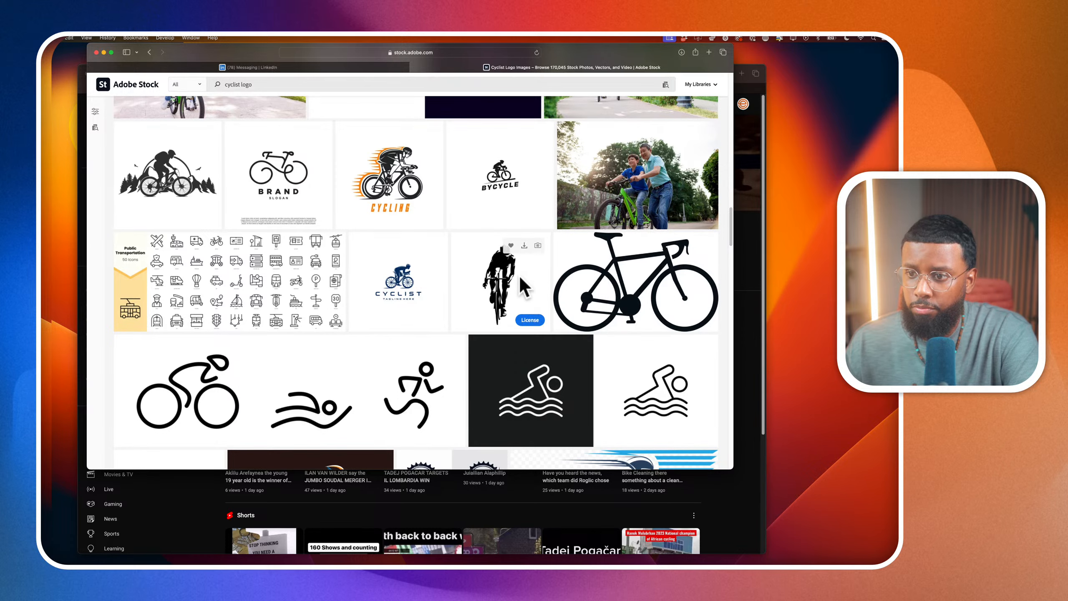
{"action": "left_click", "coordinate": [518, 274]}
{"action": "left_click", "coordinate": [533, 275]}
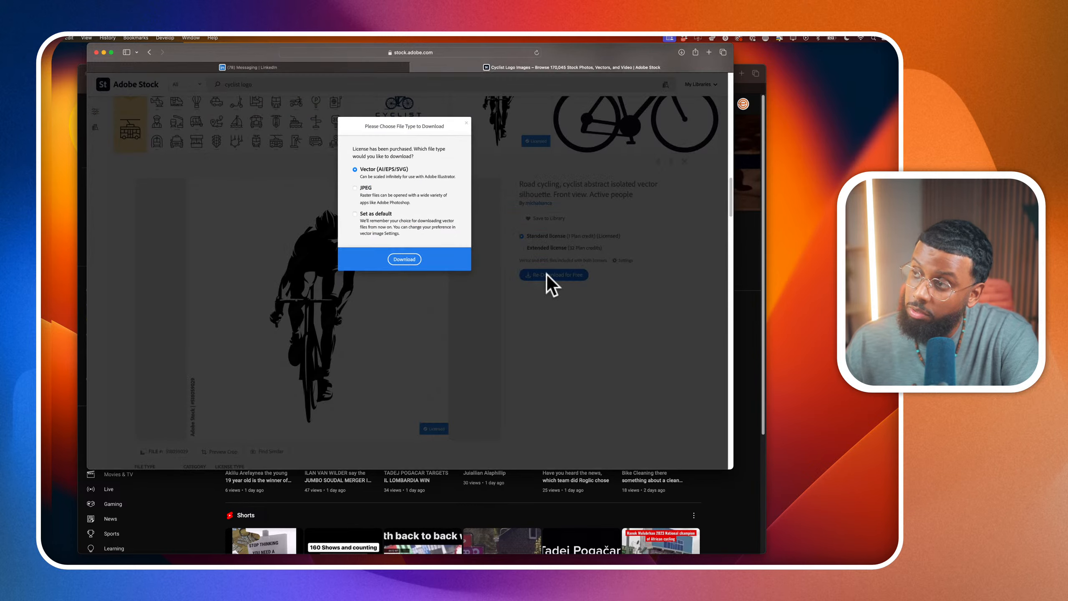
{"action": "left_click", "coordinate": [406, 259]}
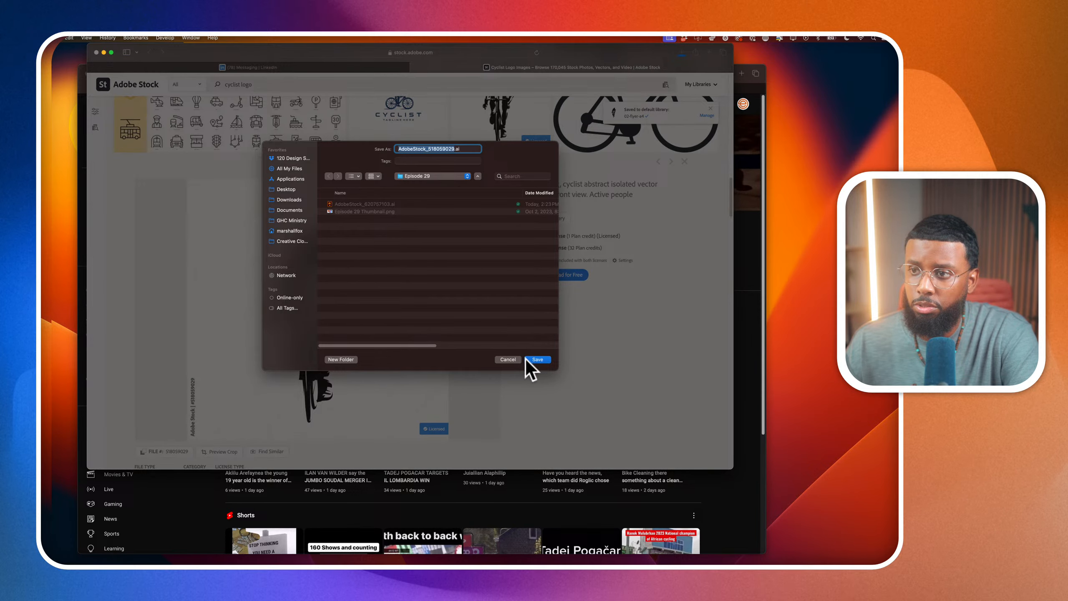
{"action": "left_click", "coordinate": [534, 359]}
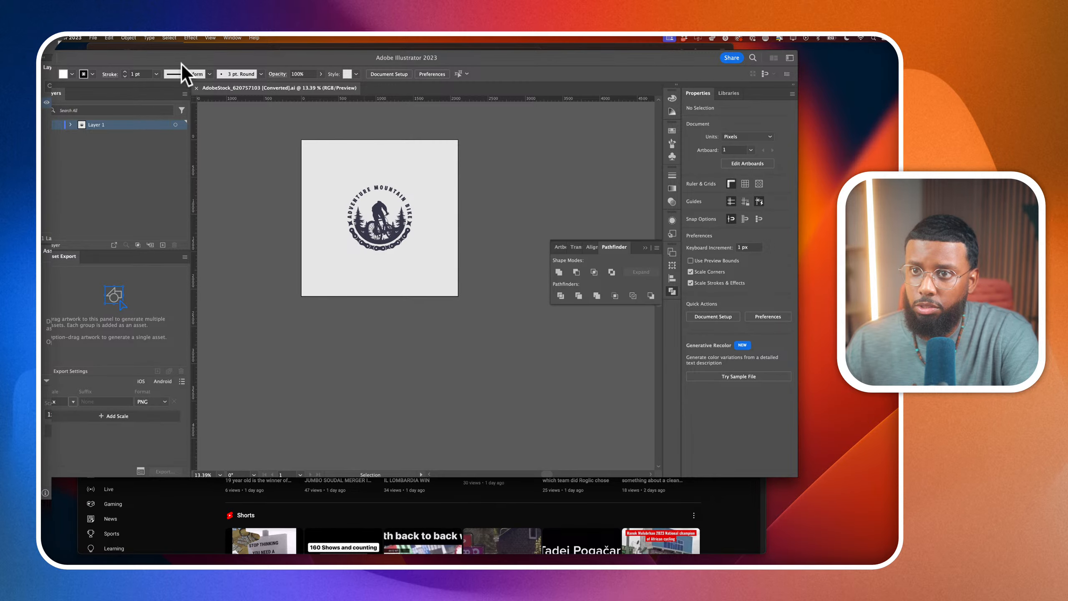
Move the Illustrator window lower and browse the remaining cyclist logo results for further suitable designs
{"action": "left_click_drag", "start_coordinate": [182, 58], "coordinate": [216, 223]}
{"action": "left_click", "coordinate": [440, 111]}
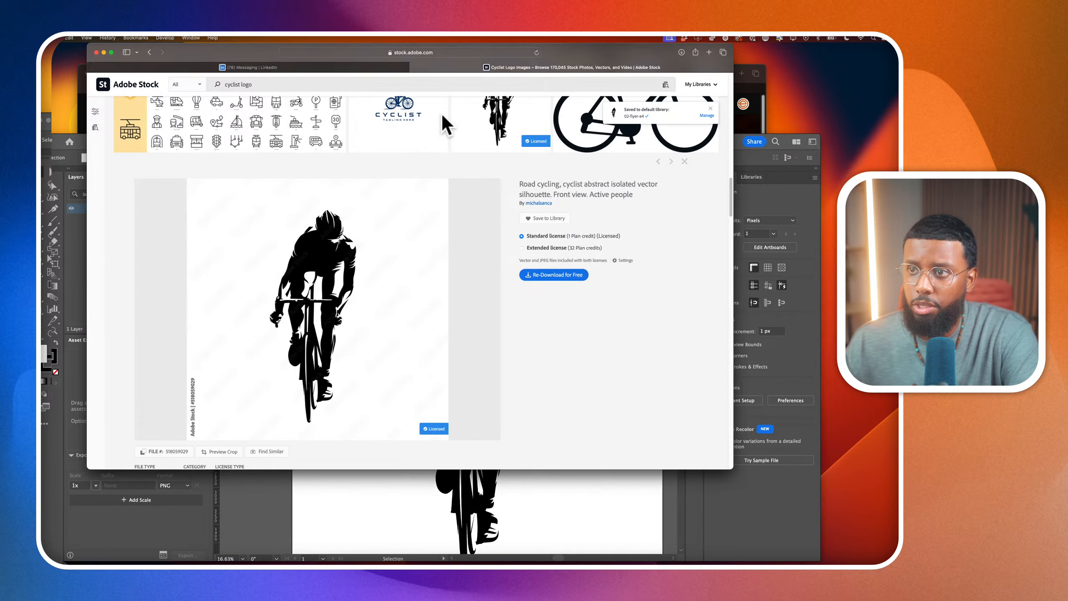
{"action": "scroll", "coordinate": [201, 207], "scroll_direction": "down", "scroll_amount": 5}
{"action": "scroll", "coordinate": [201, 207], "scroll_direction": "down", "scroll_amount": 12}
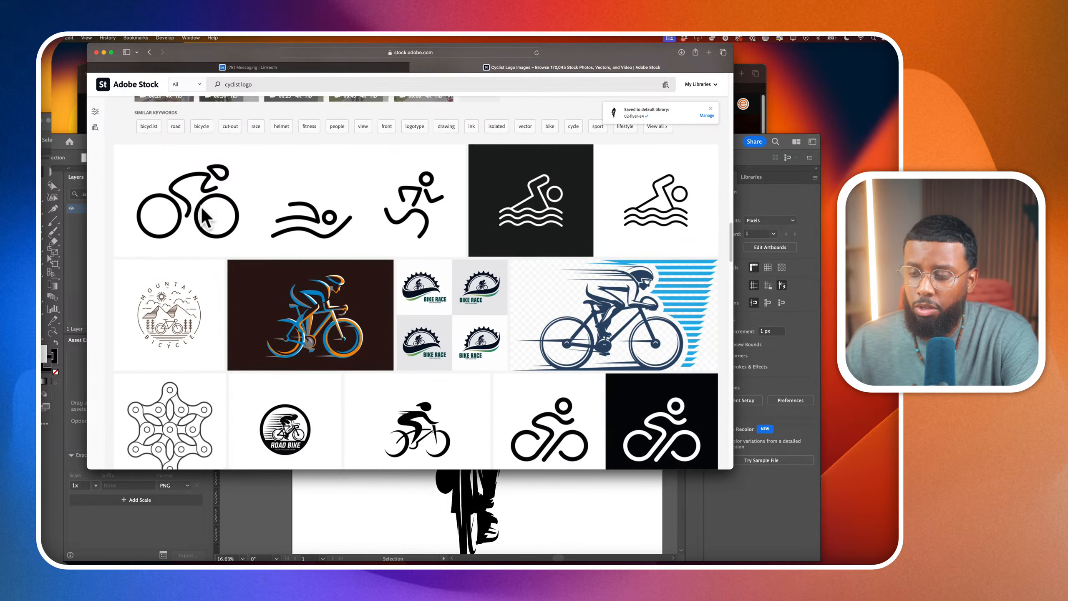
{"action": "scroll", "coordinate": [201, 207], "scroll_direction": "down", "scroll_amount": 10}
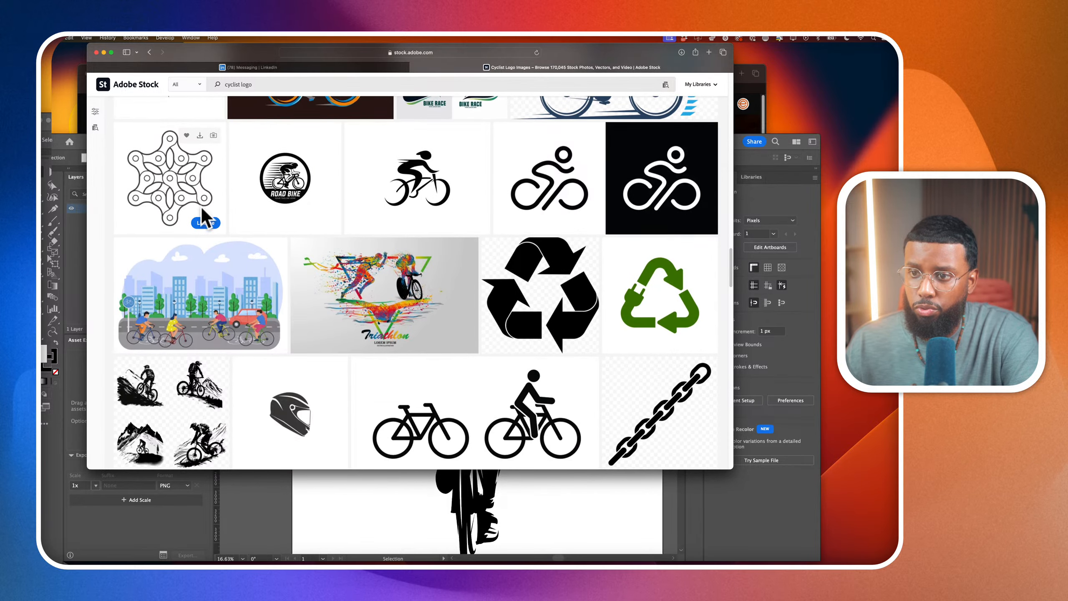
{"action": "scroll", "coordinate": [201, 207], "scroll_direction": "down", "scroll_amount": 4}
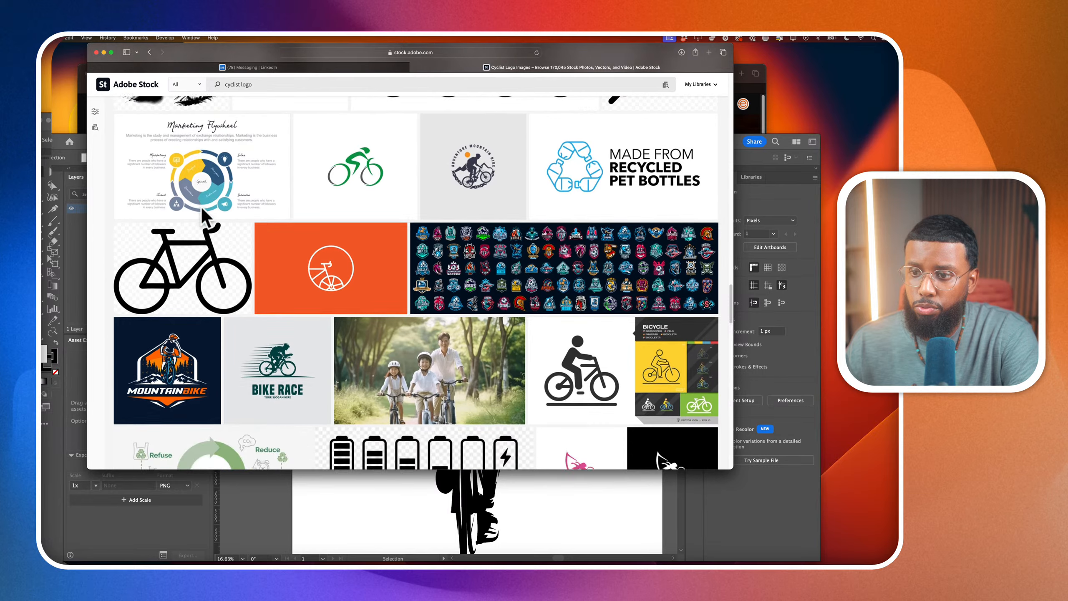
{"action": "scroll", "coordinate": [205, 217], "scroll_direction": "down", "scroll_amount": 9}
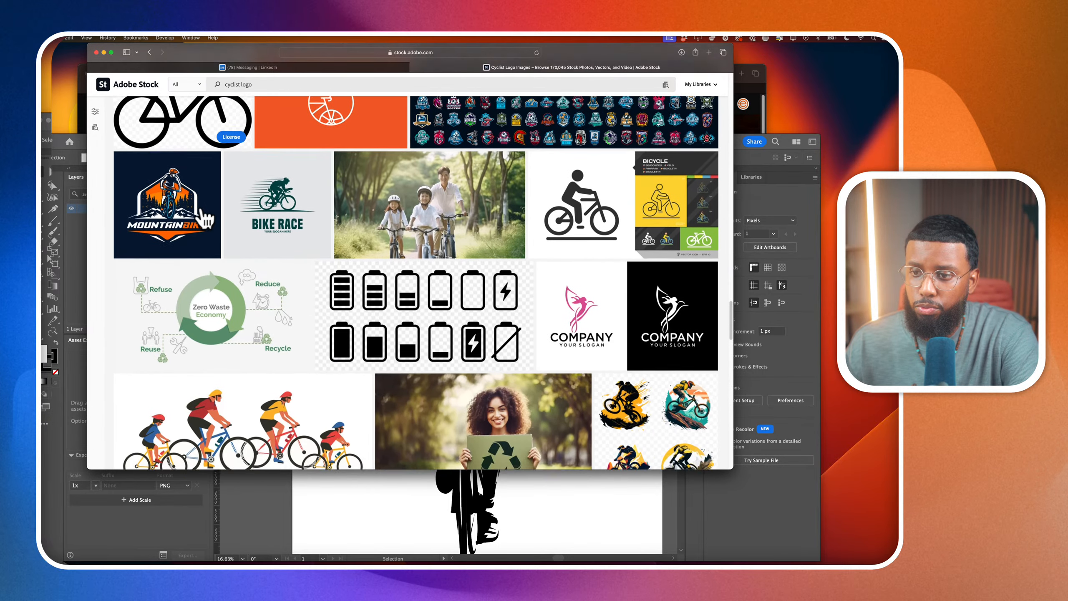
{"action": "scroll", "coordinate": [206, 218], "scroll_direction": "up", "scroll_amount": 5}
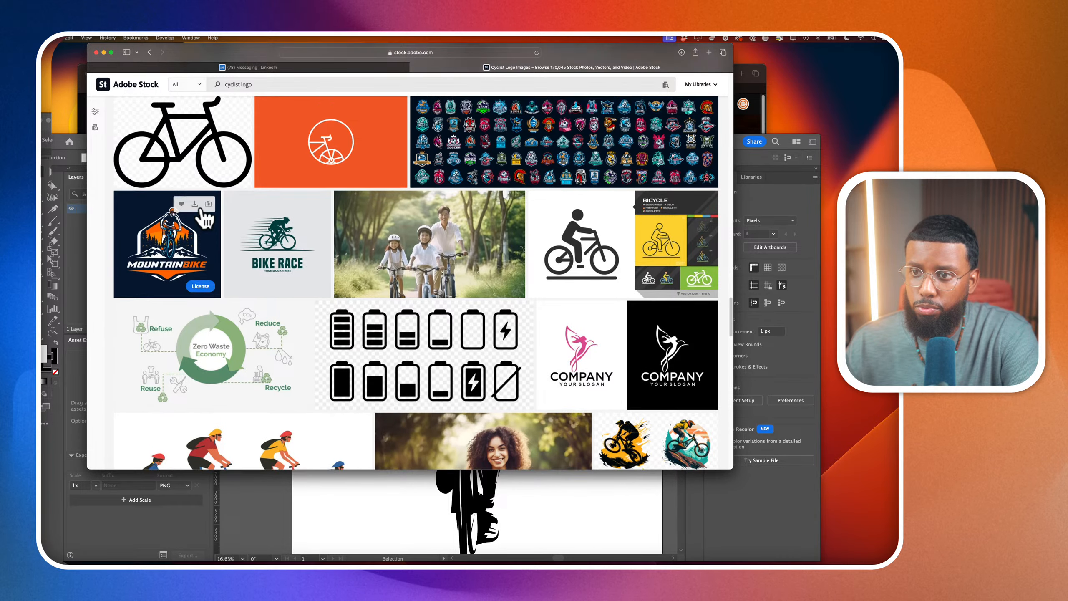
{"action": "scroll", "coordinate": [205, 218], "scroll_direction": "up", "scroll_amount": 10}
{"action": "scroll", "coordinate": [201, 208], "scroll_direction": "up", "scroll_amount": 20}
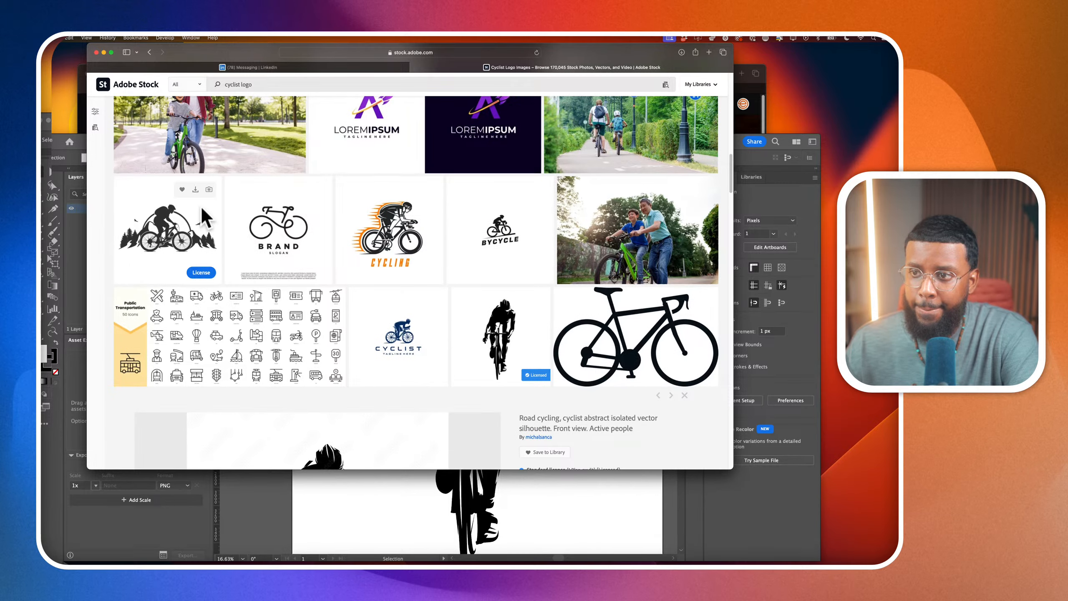
{"action": "scroll", "coordinate": [358, 252], "scroll_direction": "up", "scroll_amount": 3}
License the Bycycle Logo Design Template idea under the standard license and download it
{"action": "left_click", "coordinate": [506, 290]}
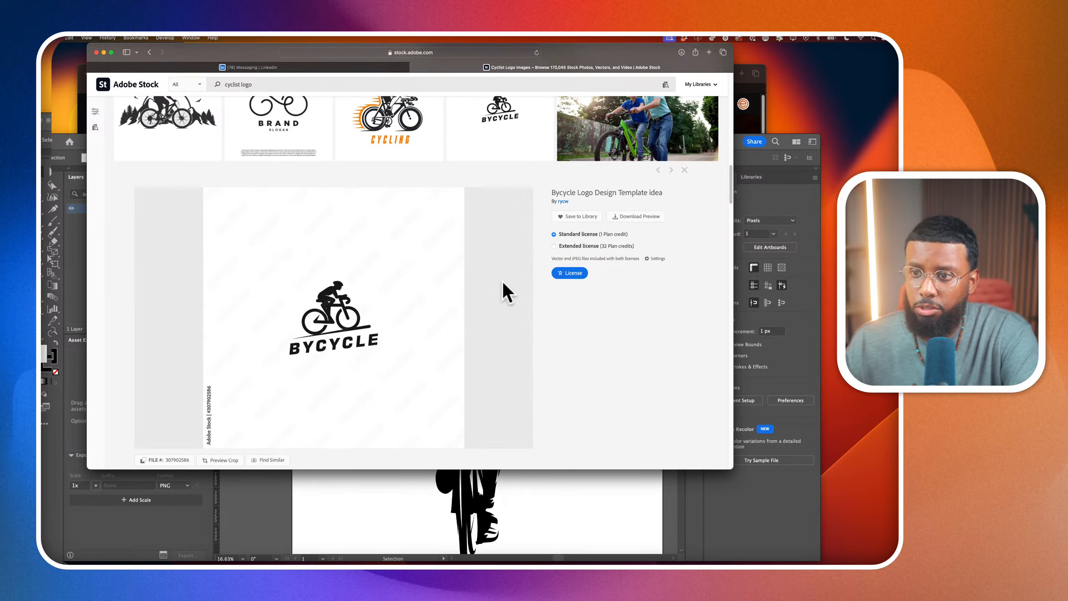
{"action": "left_click", "coordinate": [570, 273]}
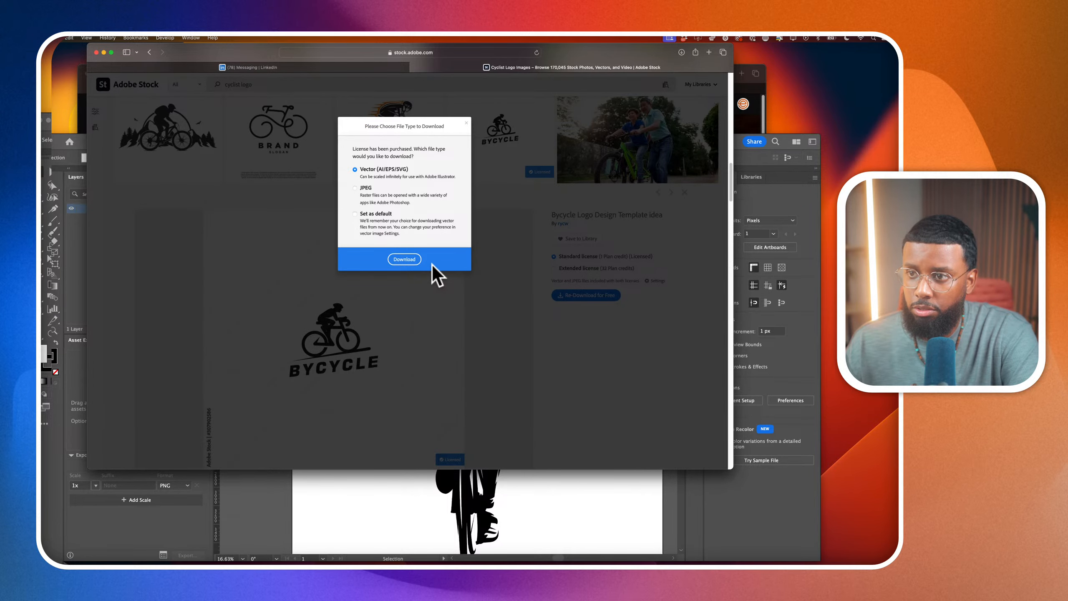
{"action": "left_click", "coordinate": [432, 265]}
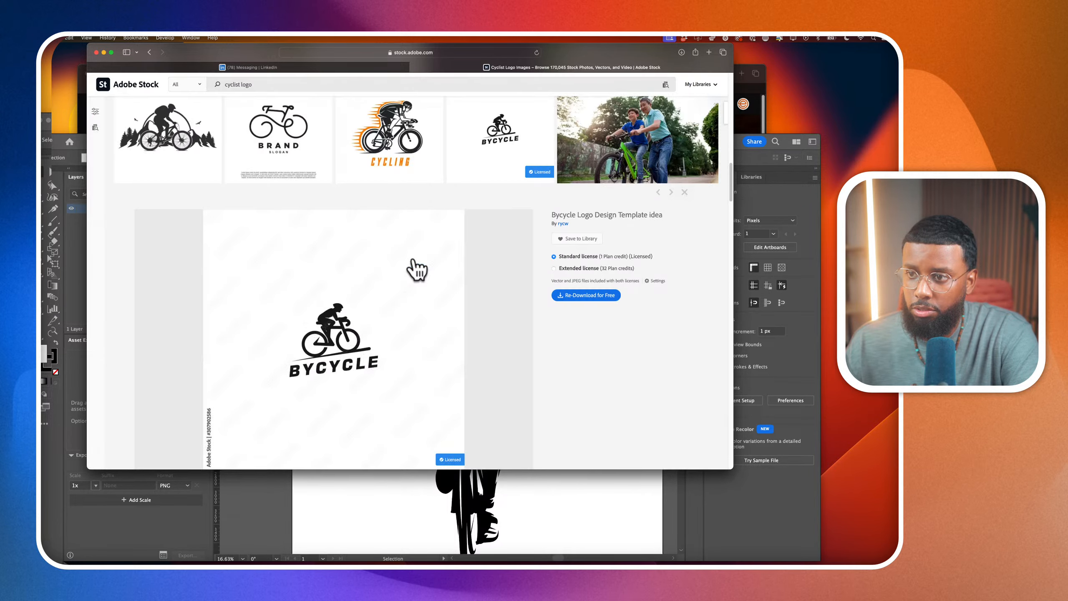
Switch to Illustrator and delete the white background square from behind the front-view cyclist silhouette
{"action": "left_click", "coordinate": [543, 516]}
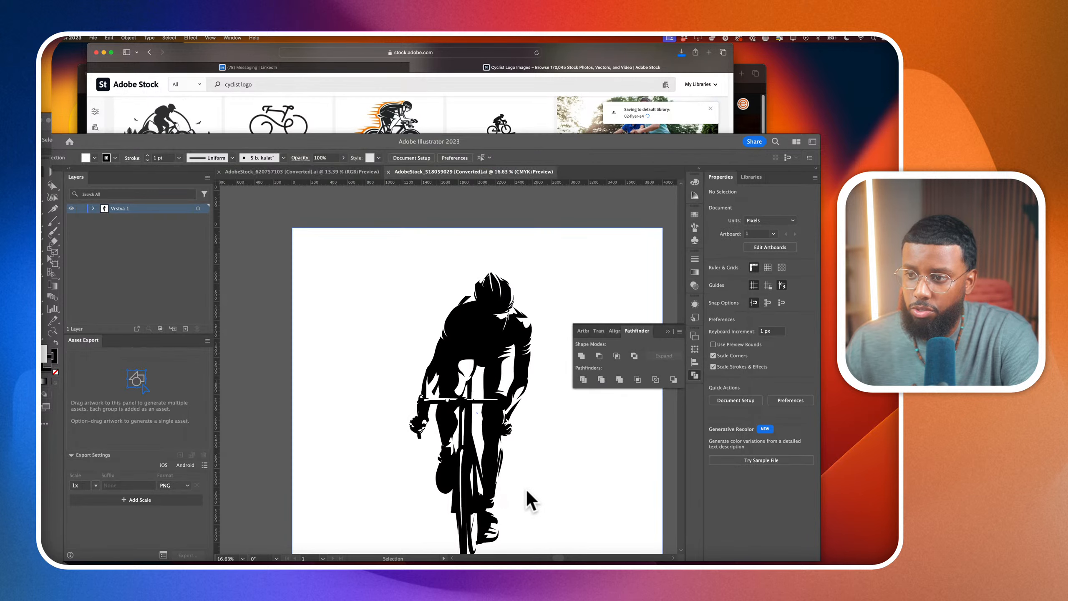
{"action": "scroll", "coordinate": [427, 412], "scroll_direction": "down", "scroll_amount": 5}
{"action": "left_click_drag", "start_coordinate": [400, 373], "coordinate": [474, 458]}
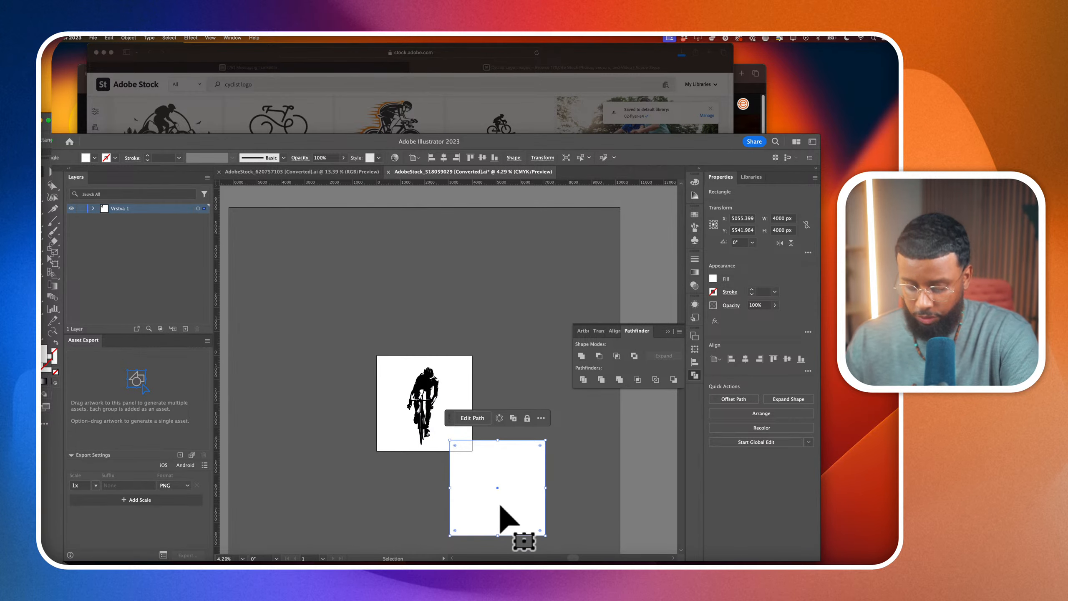
{"action": "key", "text": "Delete"}
Copy the cyclist silhouette into the recently used file Frenzy Logo Template New.ai
{"action": "left_click", "coordinate": [414, 379]}
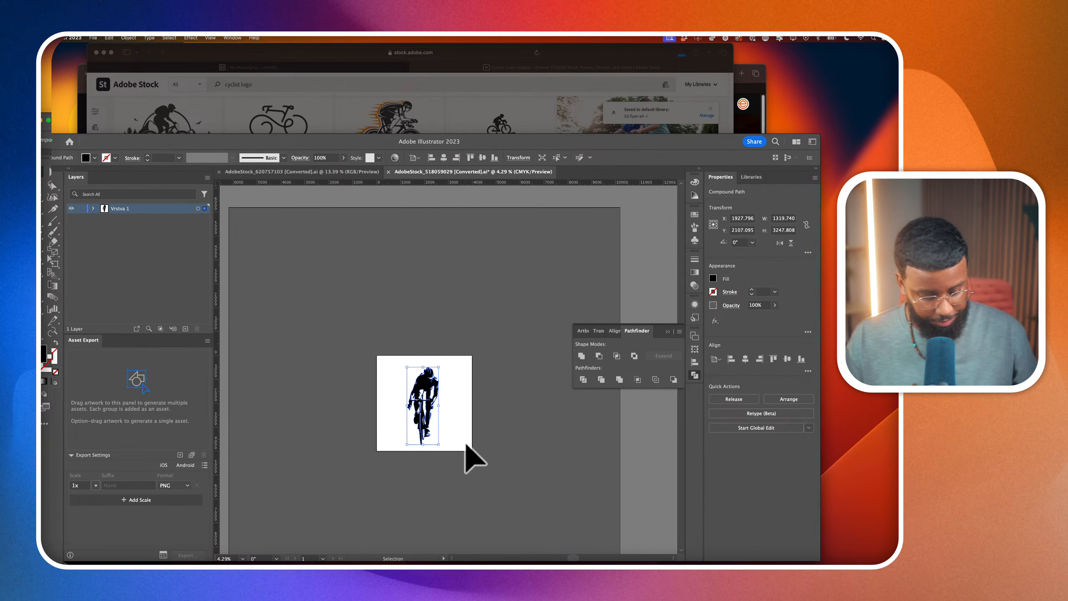
{"action": "left_click", "coordinate": [93, 37]}
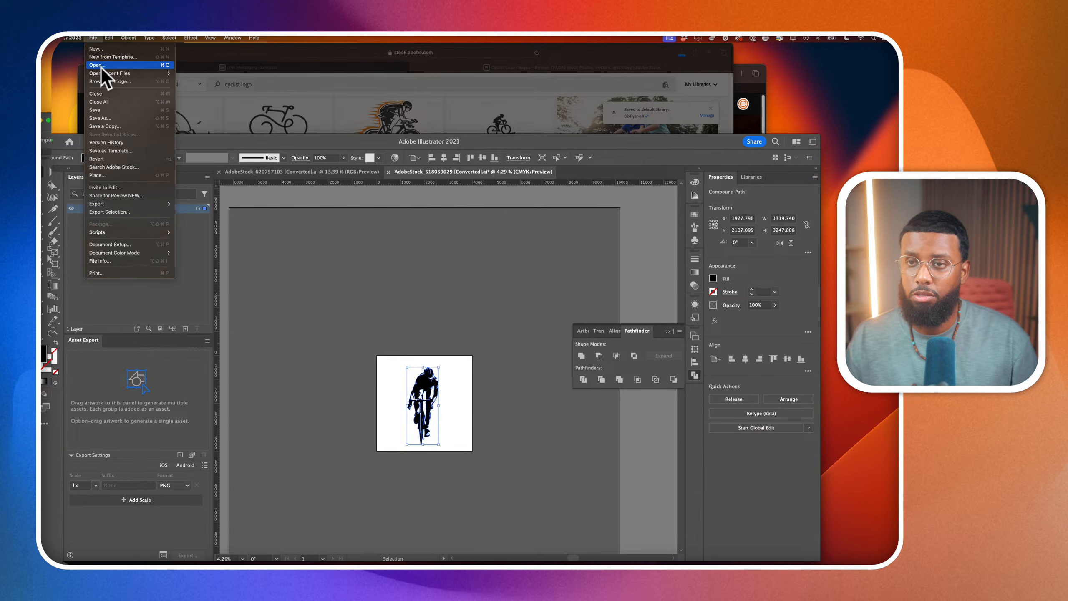
{"action": "mouse_move", "coordinate": [106, 72]}
{"action": "left_click", "coordinate": [217, 139]}
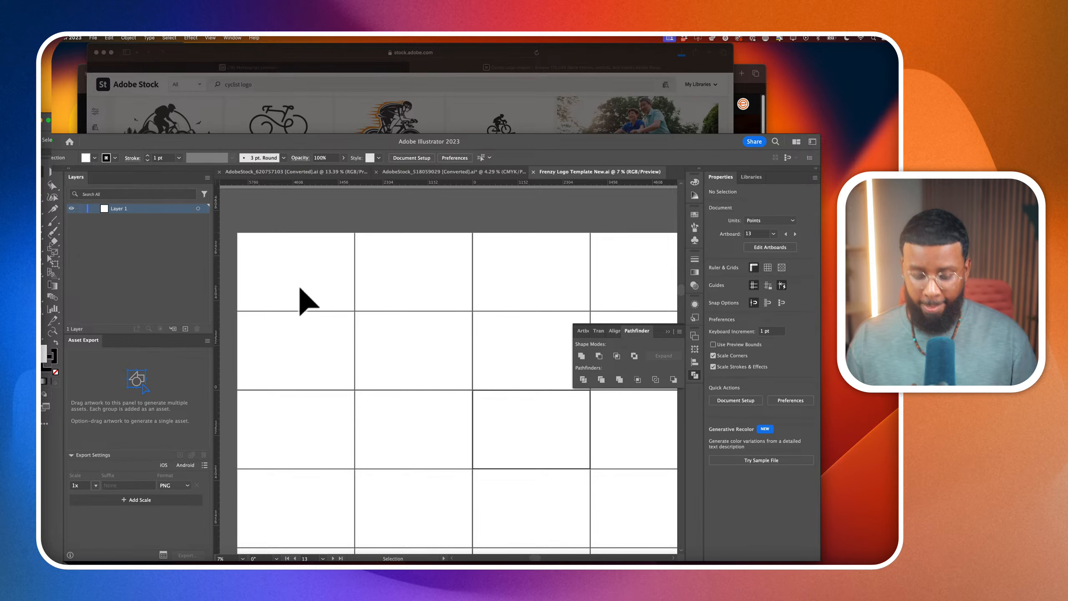
{"action": "key", "text": "super+v"}
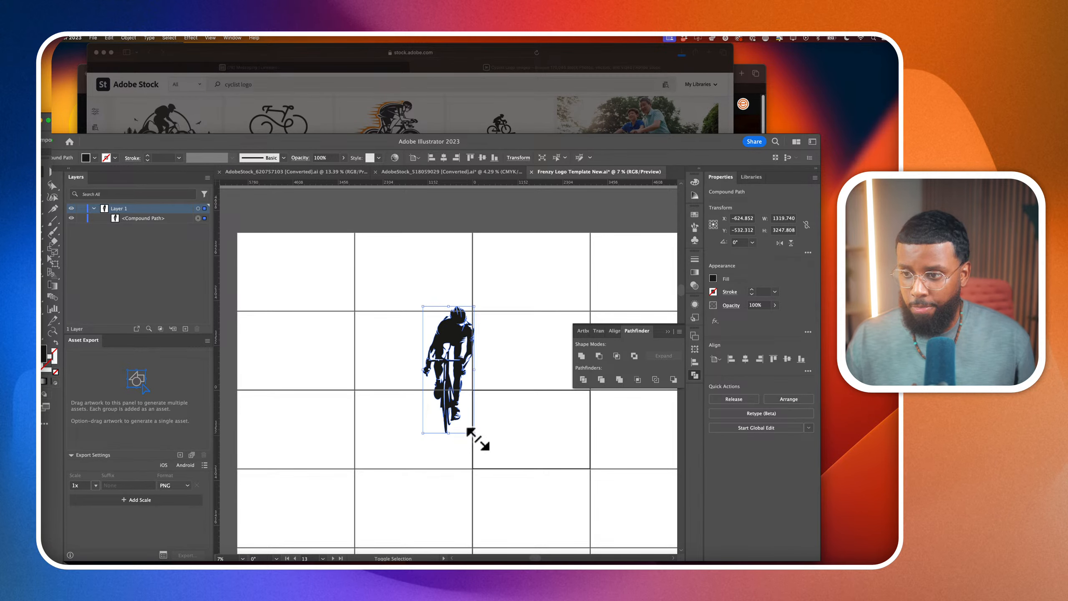
Move the pasted silhouette onto the template's upper-left artboard and scale it down proportionally to about 660 by 1624 pt
{"action": "left_click_drag", "start_coordinate": [476, 434], "coordinate": [426, 413]}
{"action": "key", "text": "super+z"}
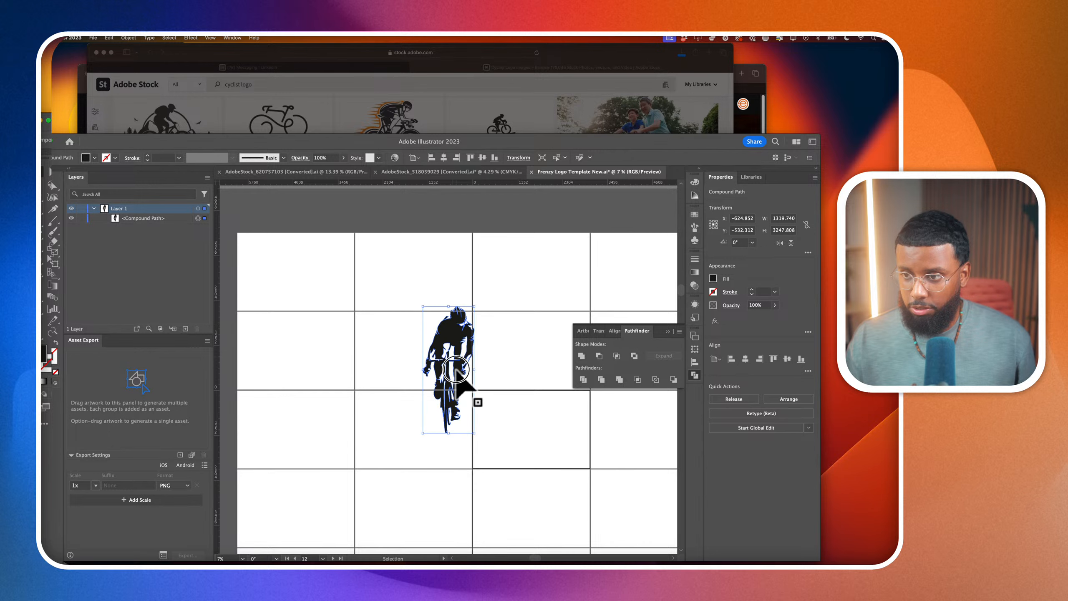
{"action": "left_click_drag", "start_coordinate": [464, 379], "coordinate": [311, 303]}
{"action": "left_click_drag", "start_coordinate": [324, 360], "coordinate": [298, 297]}
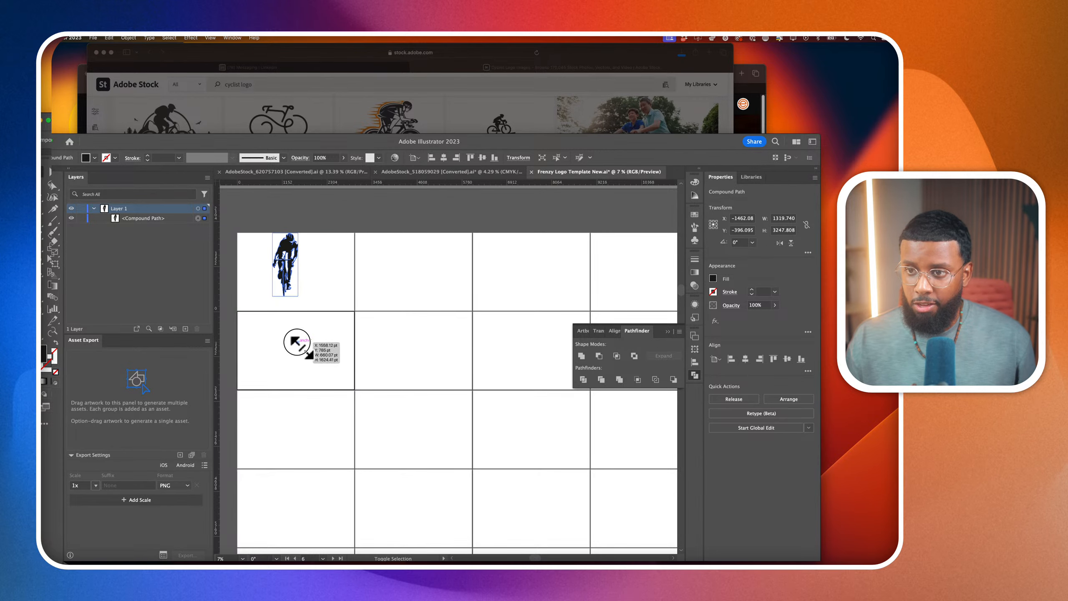
Scale the silhouette down to about 455 by 1120 pt and place it in the upper middle of its artboard
{"action": "scroll", "coordinate": [288, 305], "scroll_direction": "up", "scroll_amount": 3}
{"action": "scroll", "coordinate": [321, 269], "scroll_direction": "up", "scroll_amount": 5}
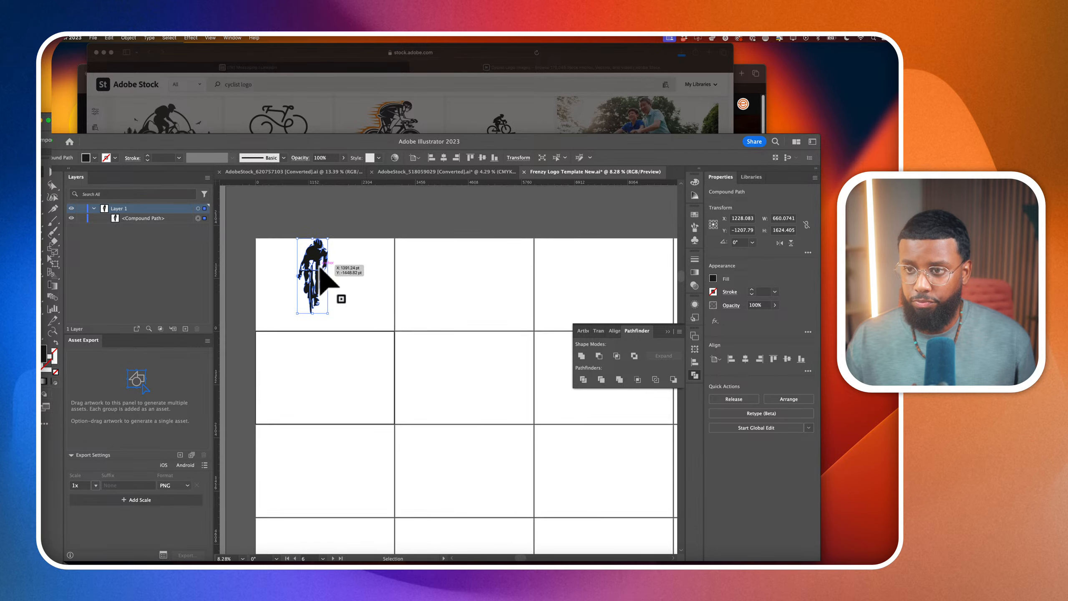
{"action": "scroll", "coordinate": [310, 270], "scroll_direction": "up", "scroll_amount": 1}
{"action": "scroll", "coordinate": [310, 270], "scroll_direction": "left", "scroll_amount": 1}
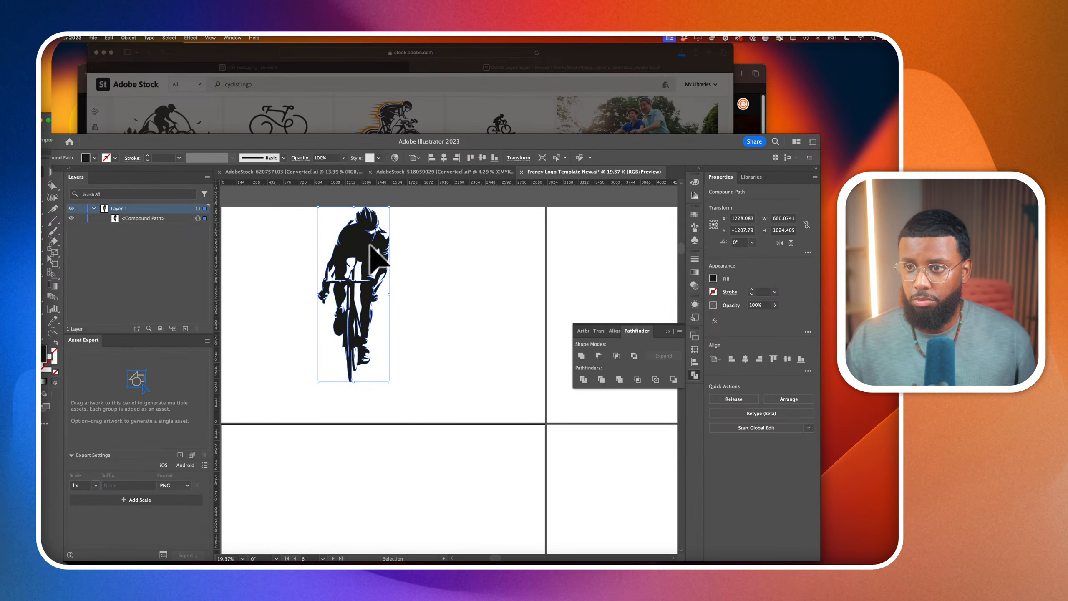
{"action": "left_click_drag", "start_coordinate": [389, 205], "coordinate": [368, 239]}
{"action": "left_click_drag", "start_coordinate": [351, 295], "coordinate": [403, 258]}
Draw a text area about 1830 by 941 pt below the cyclist and enter the text SIWYL
{"action": "key", "text": "t"}
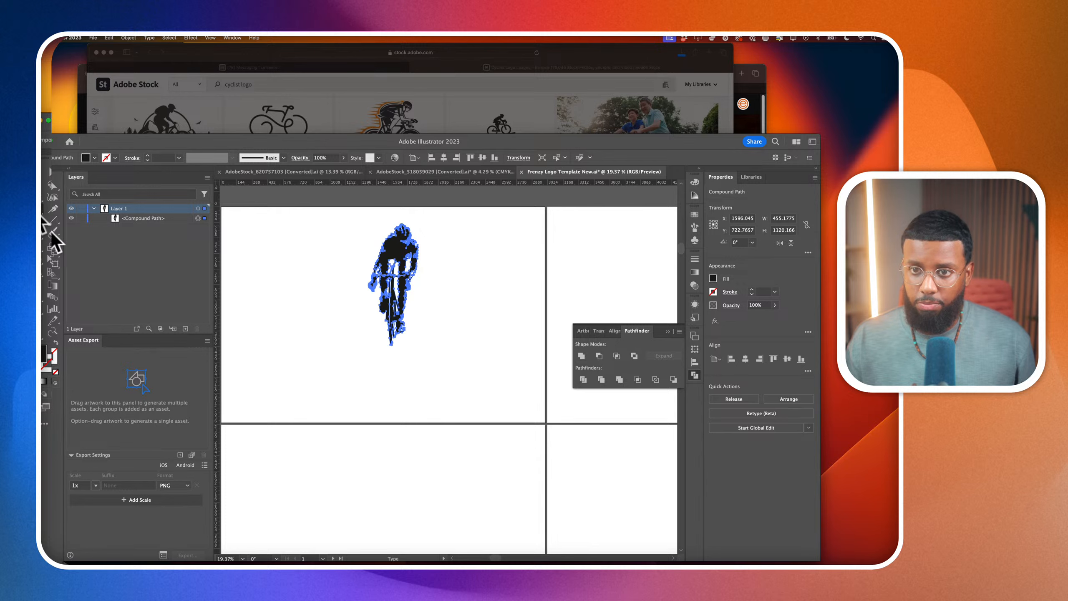
{"action": "left_click_drag", "start_coordinate": [261, 354], "coordinate": [510, 463]}
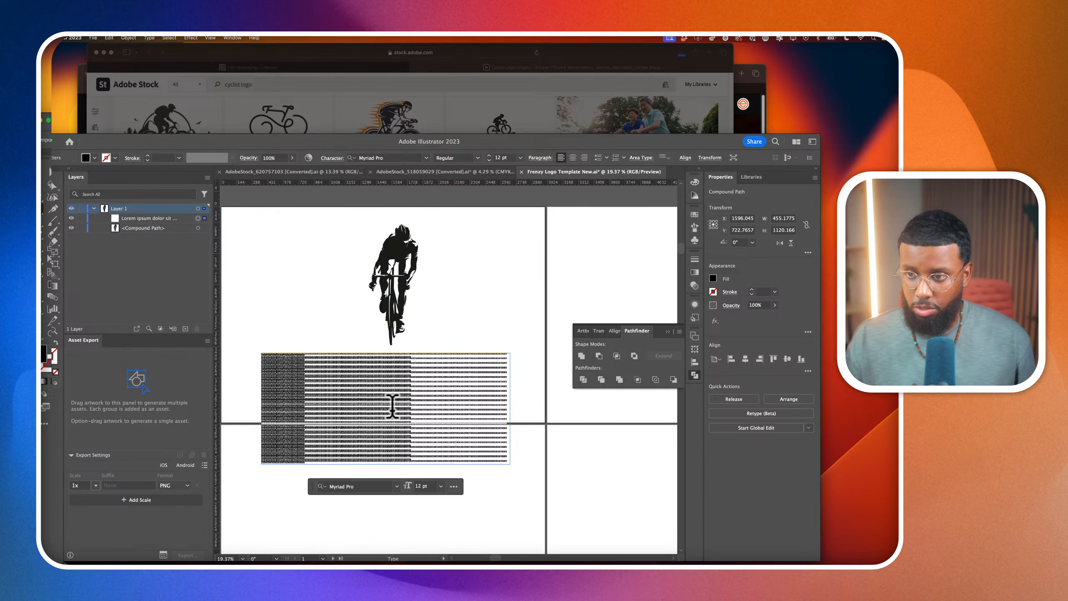
{"action": "left_click", "coordinate": [391, 407]}
{"action": "key", "text": "super+z"}
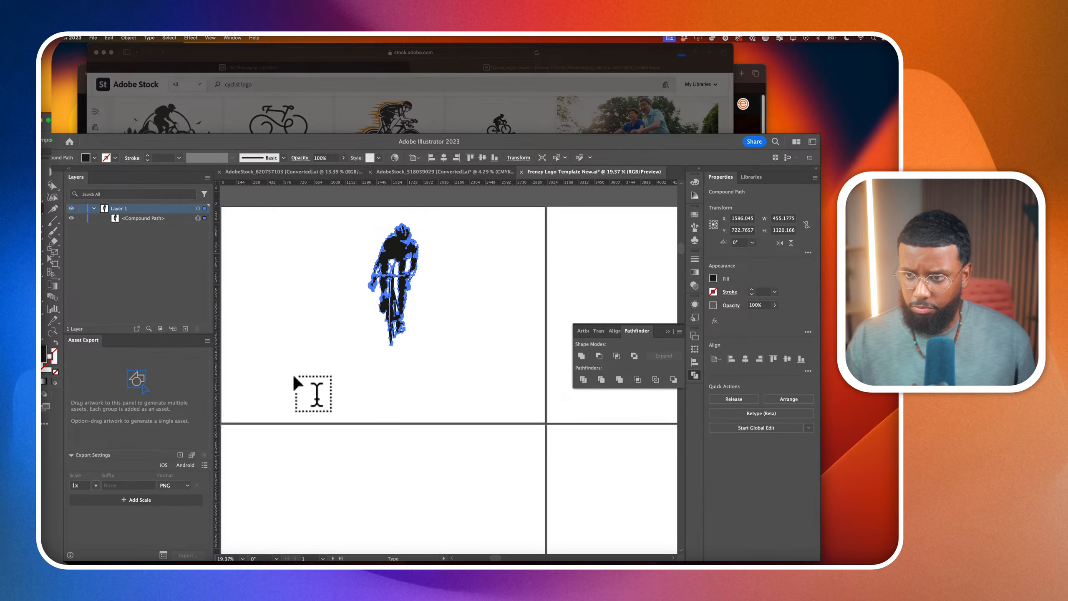
{"action": "left_click_drag", "start_coordinate": [287, 370], "coordinate": [488, 467]}
{"action": "type", "text": "S"}
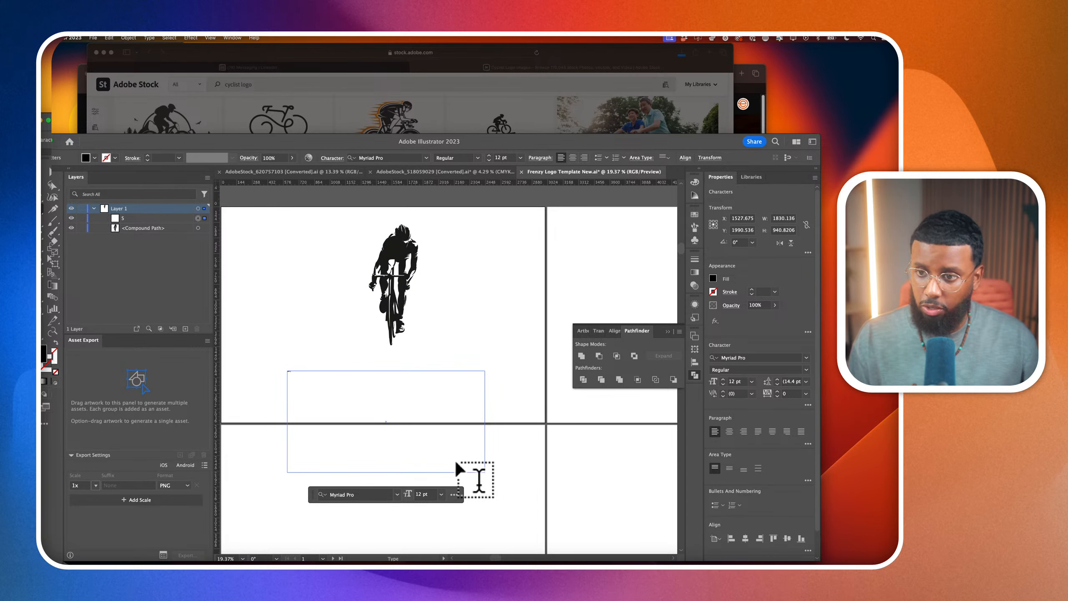
{"action": "type", "text": "IWYL"}
Set the SIWYL text to 213 pt in the Tungsten Semibold font
{"action": "scroll", "coordinate": [732, 380], "scroll_direction": "up", "scroll_amount": 20}
{"action": "scroll", "coordinate": [732, 381], "scroll_direction": "down", "scroll_amount": 15}
{"action": "scroll", "coordinate": [732, 380], "scroll_direction": "up", "scroll_amount": 6}
{"action": "scroll", "coordinate": [733, 381], "scroll_direction": "down", "scroll_amount": 2}
{"action": "left_click", "coordinate": [746, 359]}
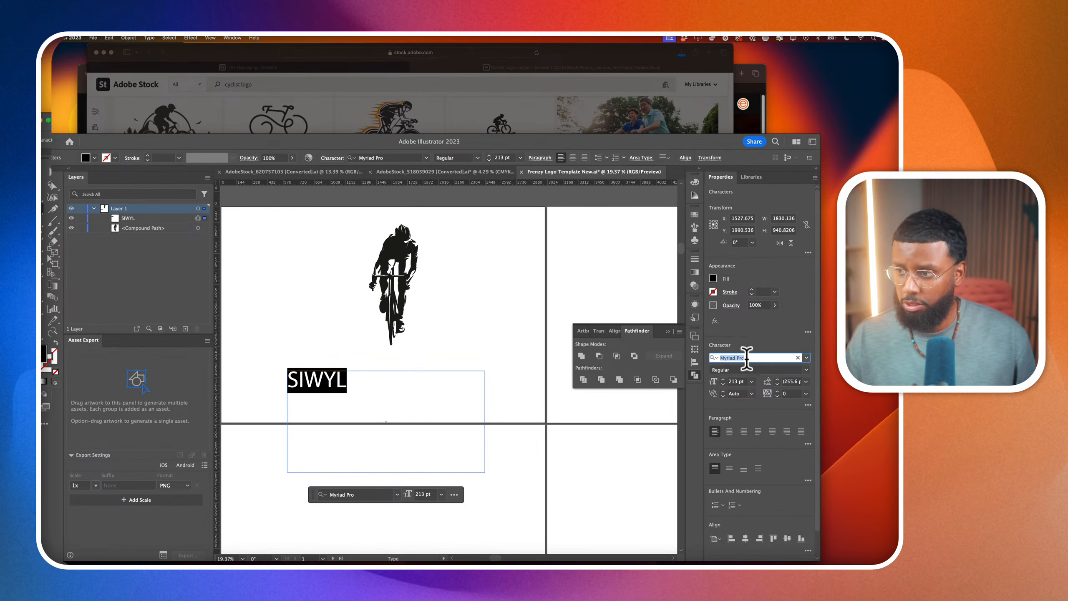
{"action": "type", "text": "tung"}
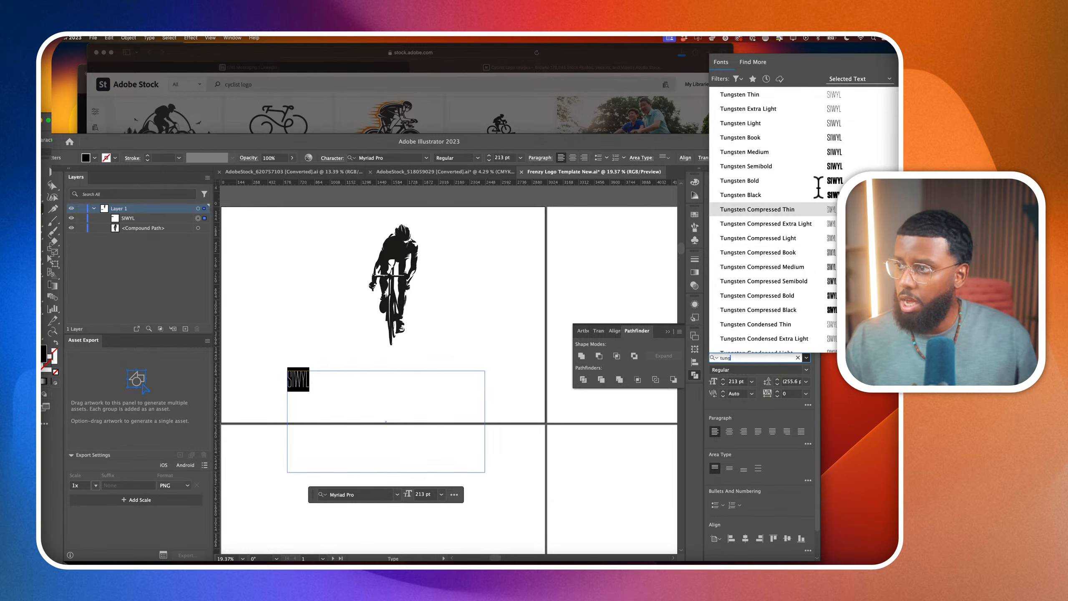
{"action": "left_click", "coordinate": [823, 162]}
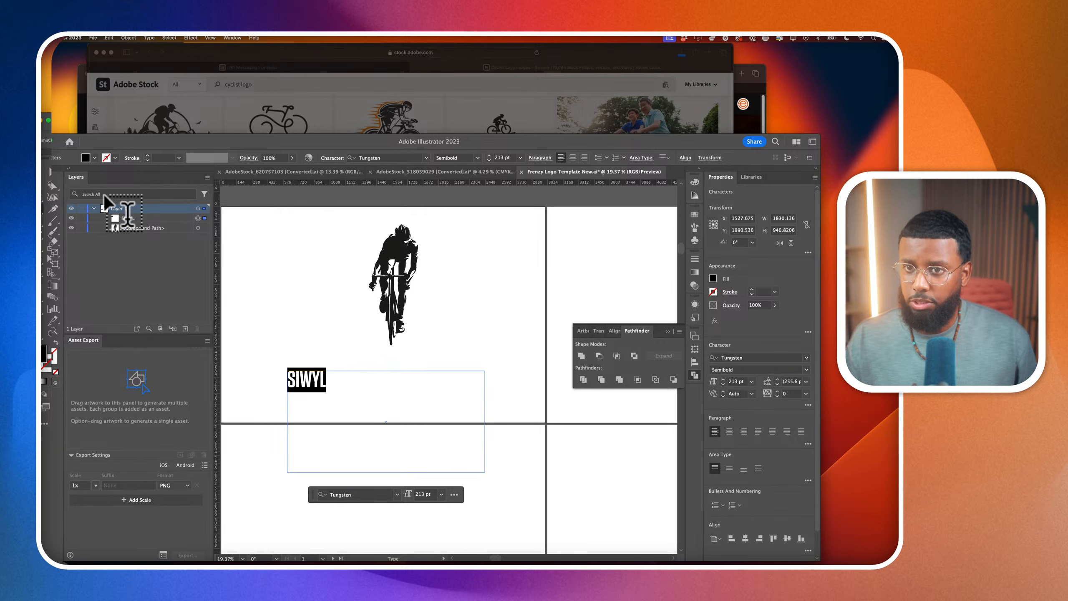
Move the SIWYL text frame up beside the cyclist and shorten it to about 564 pt high
{"action": "left_click", "coordinate": [42, 177]}
{"action": "left_click_drag", "start_coordinate": [306, 395], "coordinate": [258, 321]}
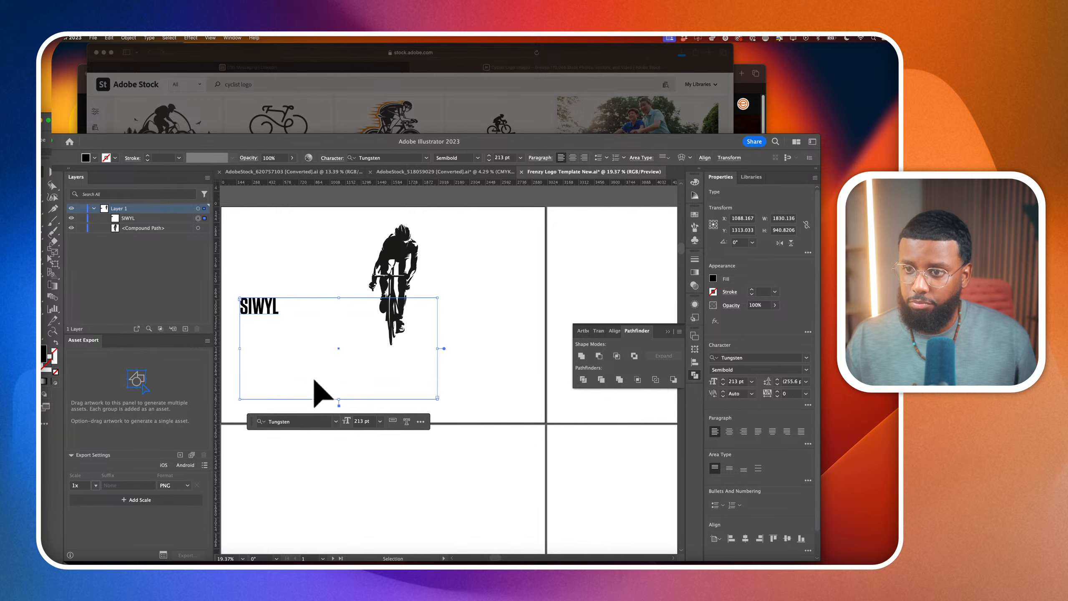
{"action": "left_click_drag", "start_coordinate": [339, 398], "coordinate": [339, 358]}
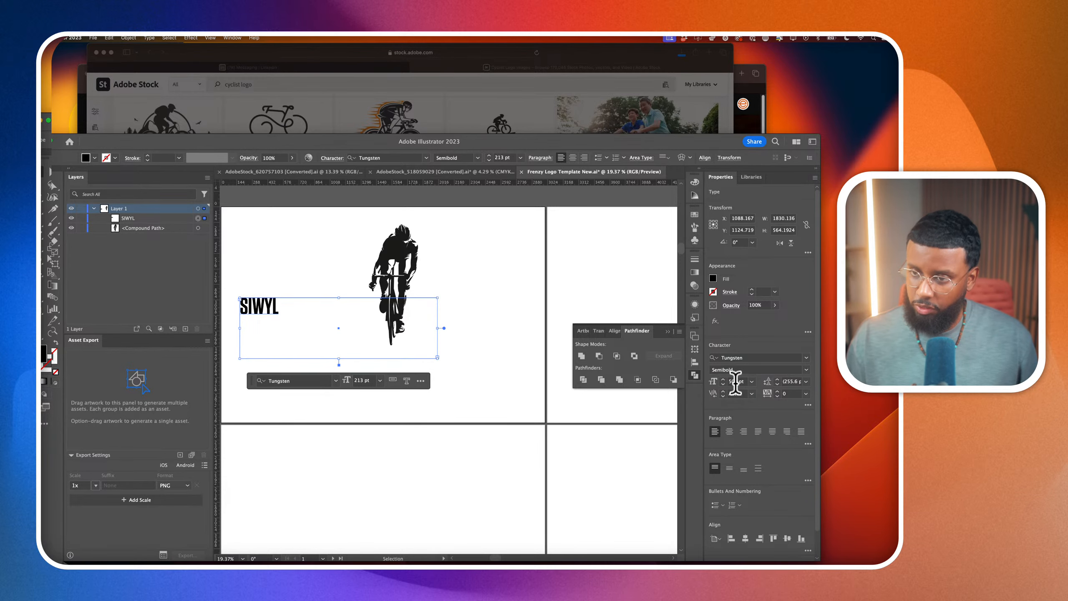
Set the SIWYL text to 500 pt, keeping one copy beside the cyclist and another on the artboard below
{"action": "key", "text": "Return"}
{"action": "left_click_drag", "start_coordinate": [297, 317], "coordinate": [299, 290]}
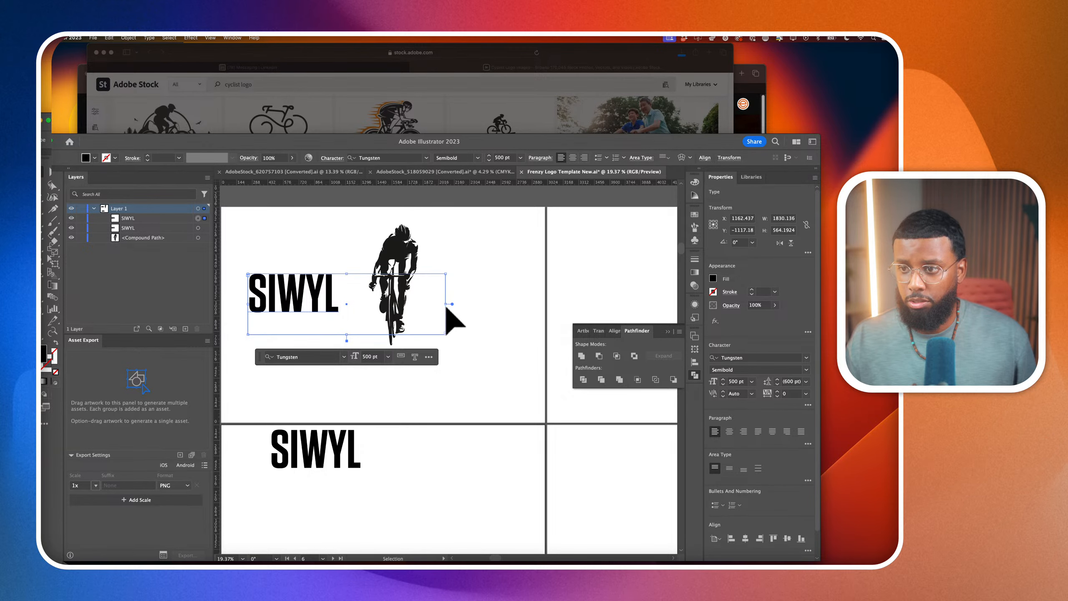
{"action": "left_click", "coordinate": [310, 444]}
Try the upper SIWYL text as outlines enlarged to about 1684 by 729 pt over the cyclist, and delete it
{"action": "left_click", "coordinate": [327, 332]}
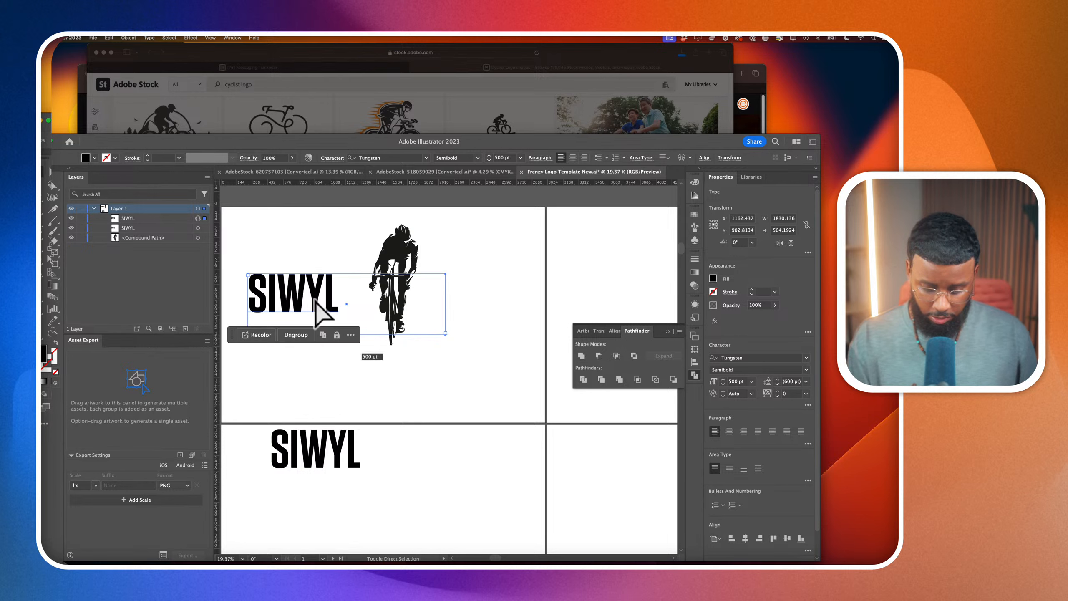
{"action": "key", "text": "super+shift+o"}
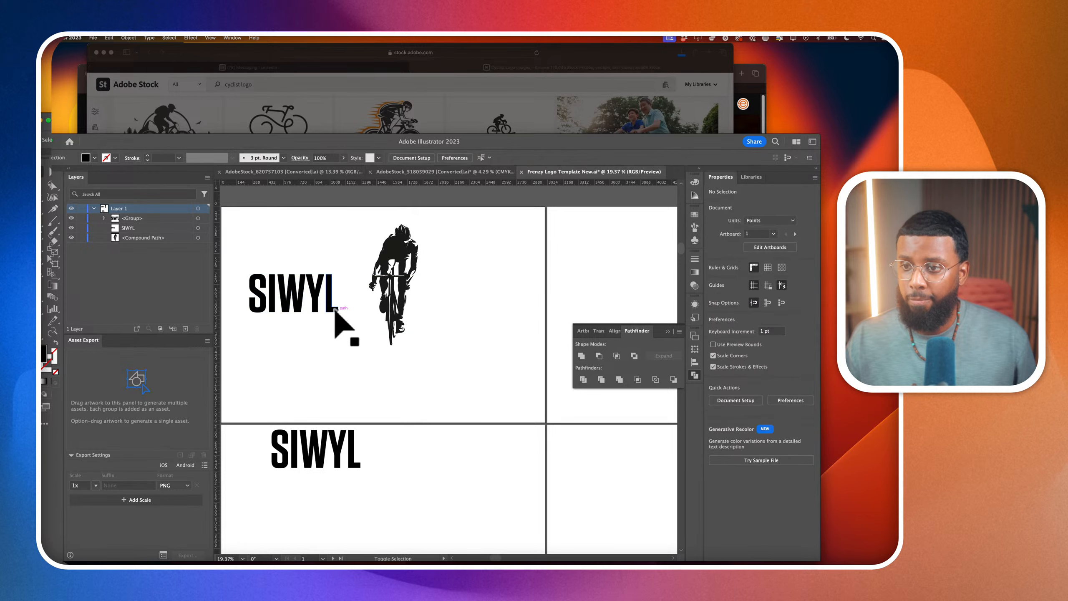
{"action": "left_click_drag", "start_coordinate": [339, 312], "coordinate": [440, 303]}
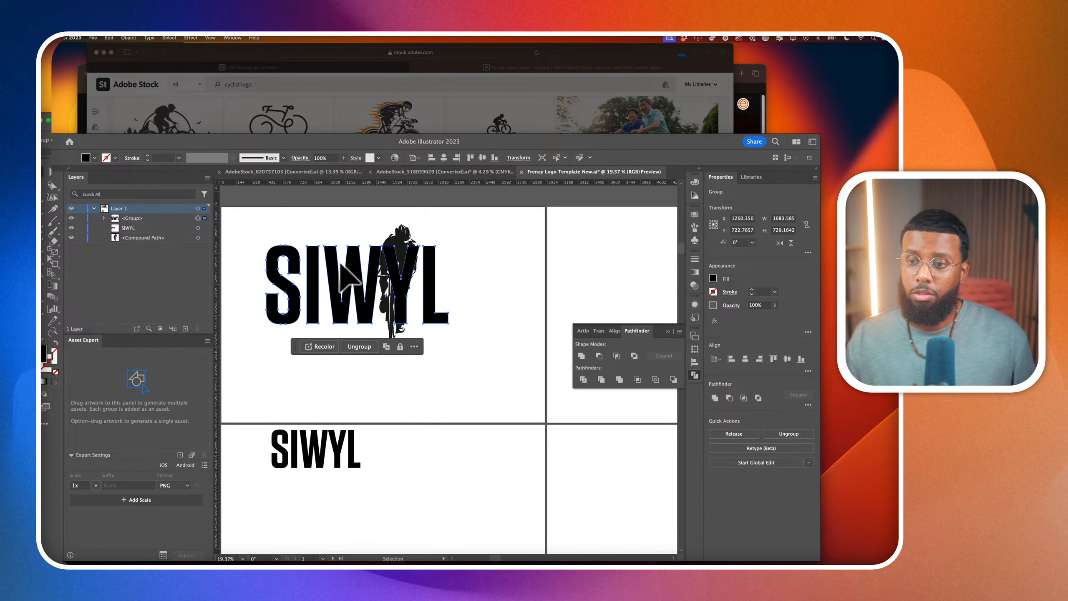
{"action": "key", "text": "Delete"}
Copy the lower SIWYL text back up over the cyclist's front wheel and set its tracking to 231
{"action": "left_click_drag", "start_coordinate": [324, 472], "coordinate": [319, 340]}
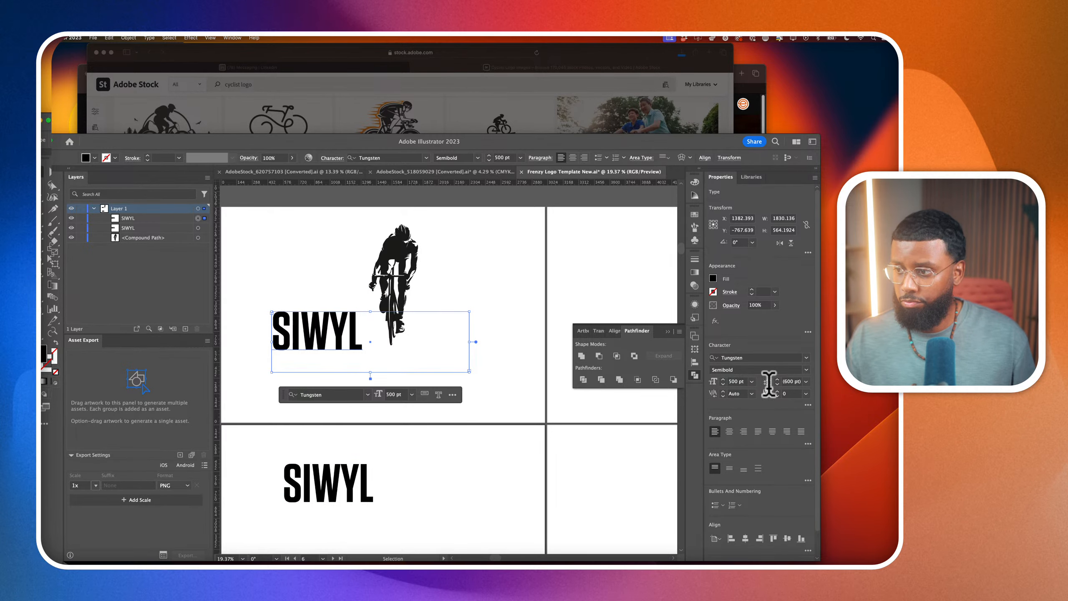
{"action": "type", "text": "231"}
{"action": "key", "text": "Return"}
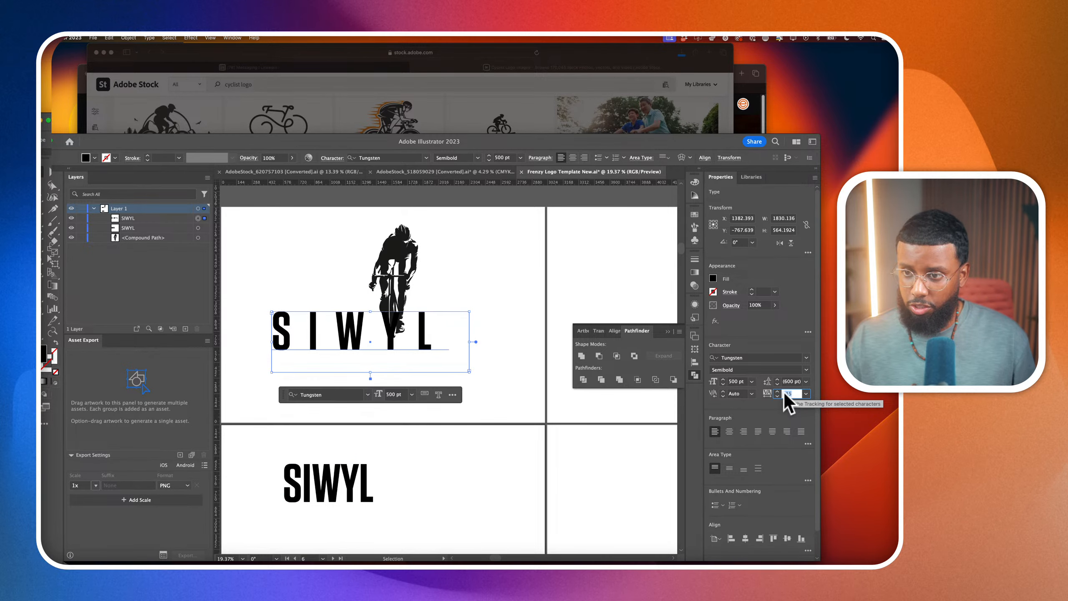
{"action": "left_click", "coordinate": [507, 321]}
{"action": "scroll", "coordinate": [490, 333], "scroll_direction": "left", "scroll_amount": 1}
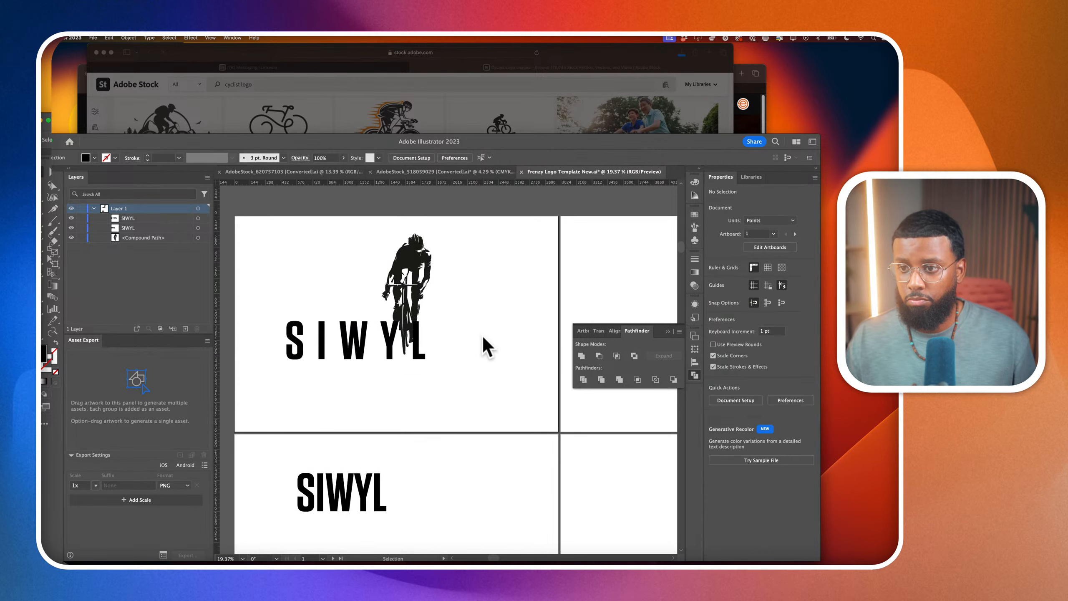
Reduce the upper SIWYL text's tracking to 121 and keep a spaced copy on the artboard below
{"action": "mouse_move", "coordinate": [422, 355]}
{"action": "left_mouse_down"}
{"action": "mouse_move", "coordinate": [506, 286]}
{"action": "mouse_move", "coordinate": [420, 357]}
{"action": "mouse_move", "coordinate": [412, 348]}
{"action": "left_mouse_up"}
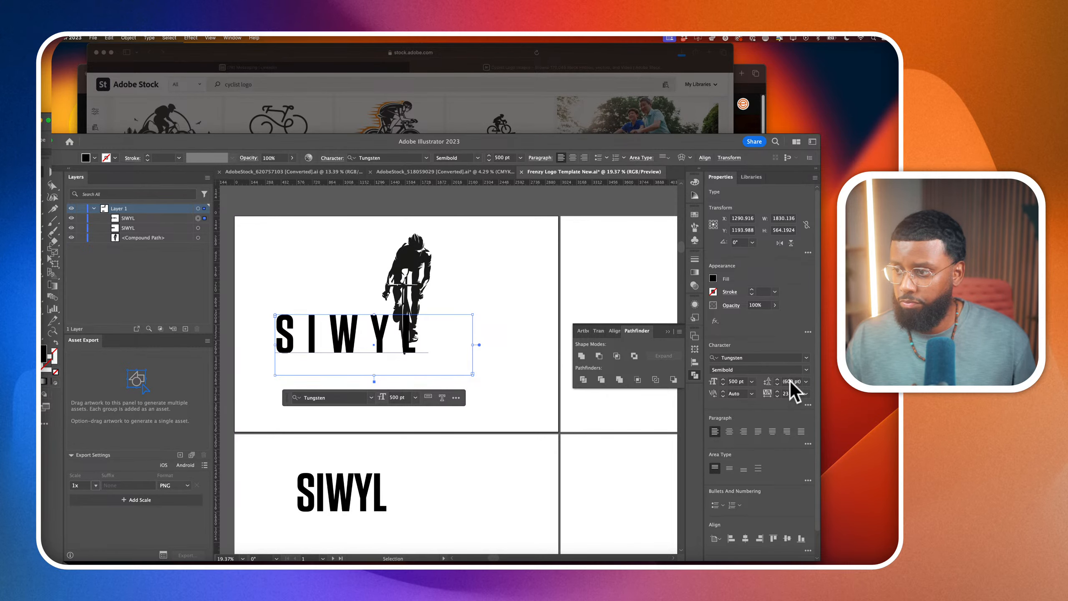
{"action": "key", "text": "shift+Down"}
{"action": "key", "text": "shift+Down"}
{"action": "key", "text": "shift+Down"}
{"action": "key", "text": "shift+Down"}
{"action": "key", "text": "shift+Down"}
{"action": "key", "text": "shift+Down"}
{"action": "key", "text": "shift+Down"}
{"action": "key", "text": "shift+Down"}
{"action": "key", "text": "shift+Down"}
{"action": "key", "text": "shift+Down"}
{"action": "key", "text": "shift+Down"}
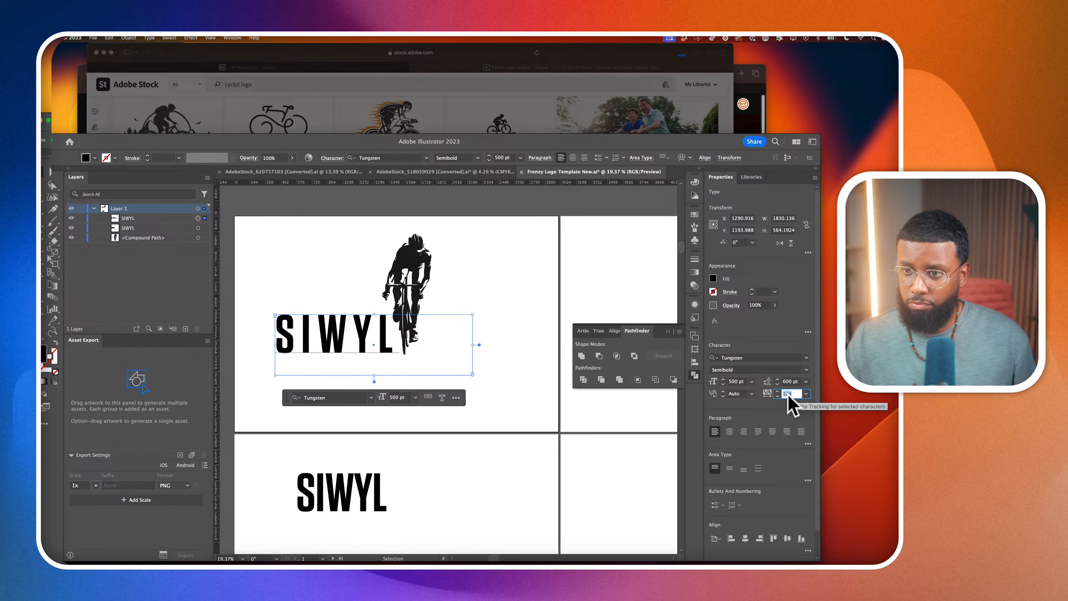
{"action": "right_click", "coordinate": [788, 395]}
{"action": "left_click", "coordinate": [391, 326]}
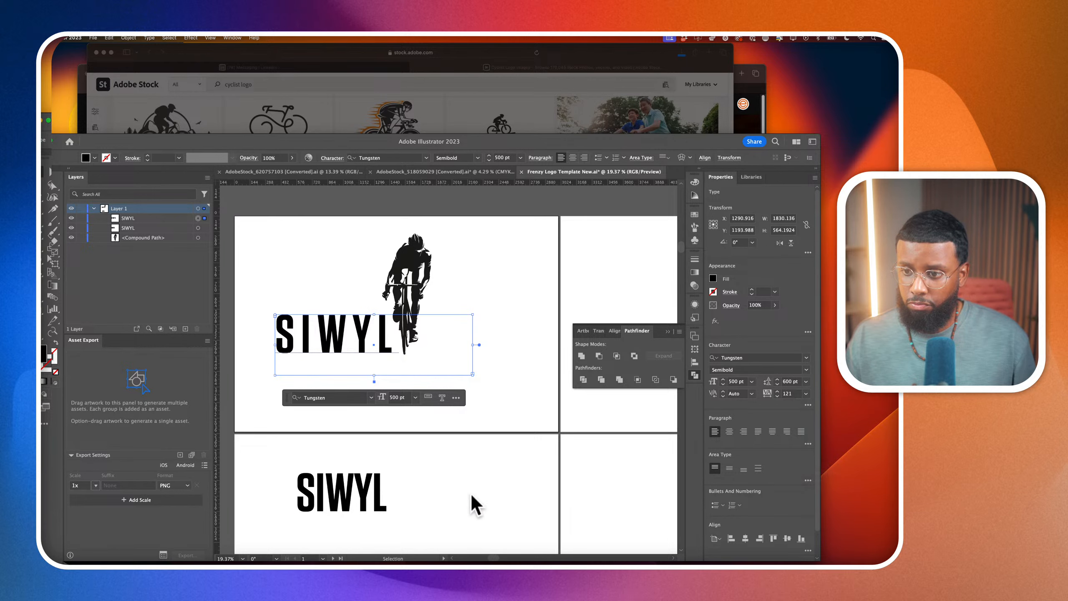
{"action": "left_click_drag", "start_coordinate": [375, 359], "coordinate": [469, 405]}
Convert the upper SIWYL text to outlines and enlarge it to about 1411 by 472 pt over the cyclist
{"action": "key", "text": "shift+super+o"}
{"action": "left_click_drag", "start_coordinate": [451, 366], "coordinate": [460, 303]}
{"action": "left_click", "coordinate": [51, 184]}
{"action": "left_click", "coordinate": [348, 262]}
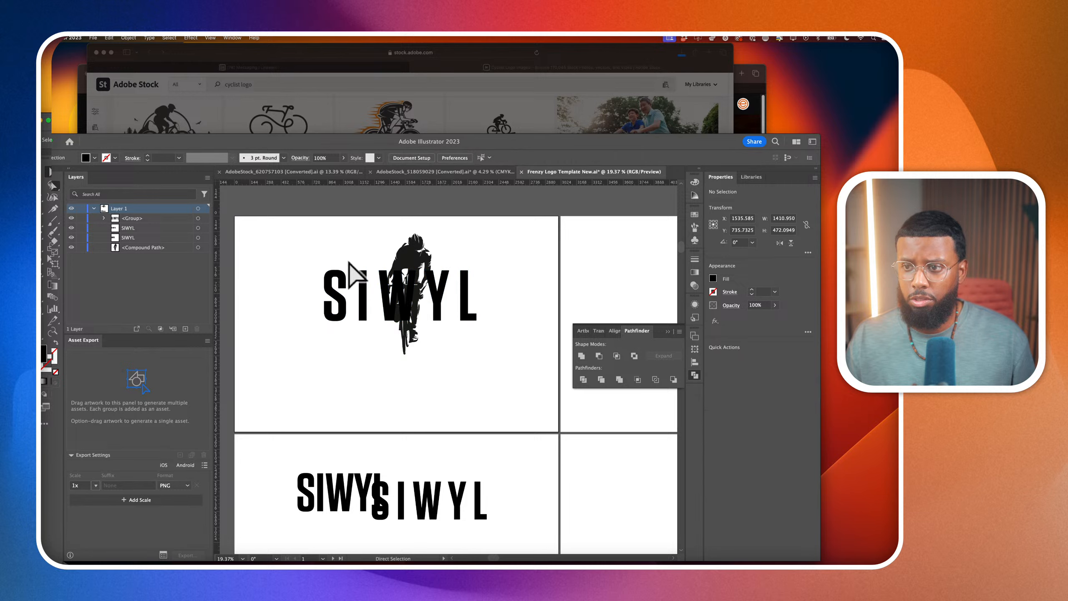
Scale the cyclist down to about 264 by 649 pt and position it over the letter I
{"action": "scroll", "coordinate": [374, 249], "scroll_direction": "up", "scroll_amount": 3}
{"action": "left_click_drag", "start_coordinate": [433, 278], "coordinate": [377, 291]}
{"action": "key", "text": "v"}
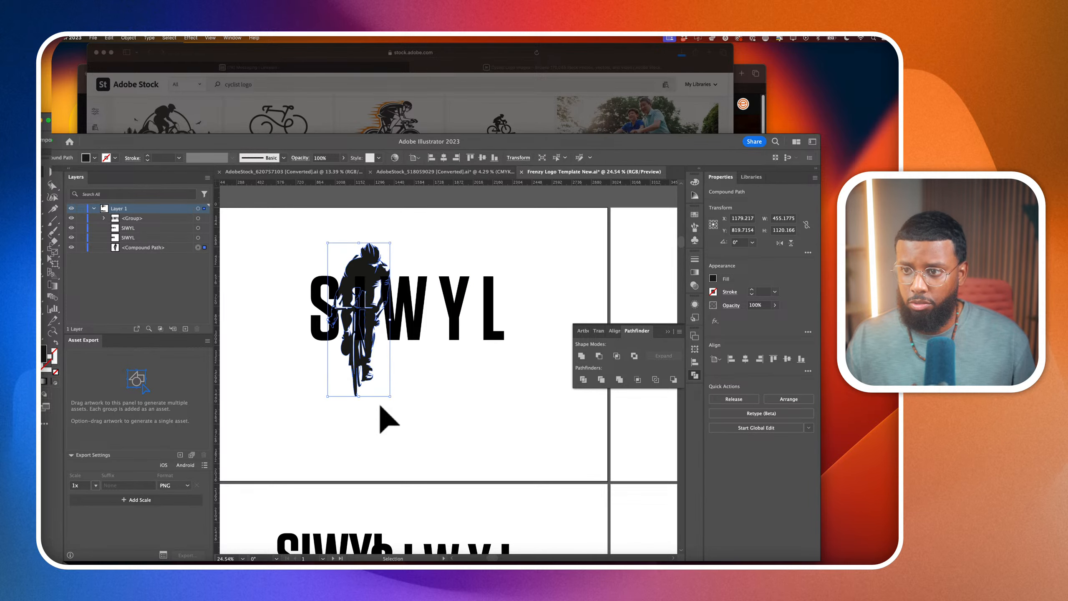
{"action": "left_click_drag", "start_coordinate": [390, 396], "coordinate": [355, 336]}
{"action": "scroll", "coordinate": [366, 334], "scroll_direction": "up", "scroll_amount": 4}
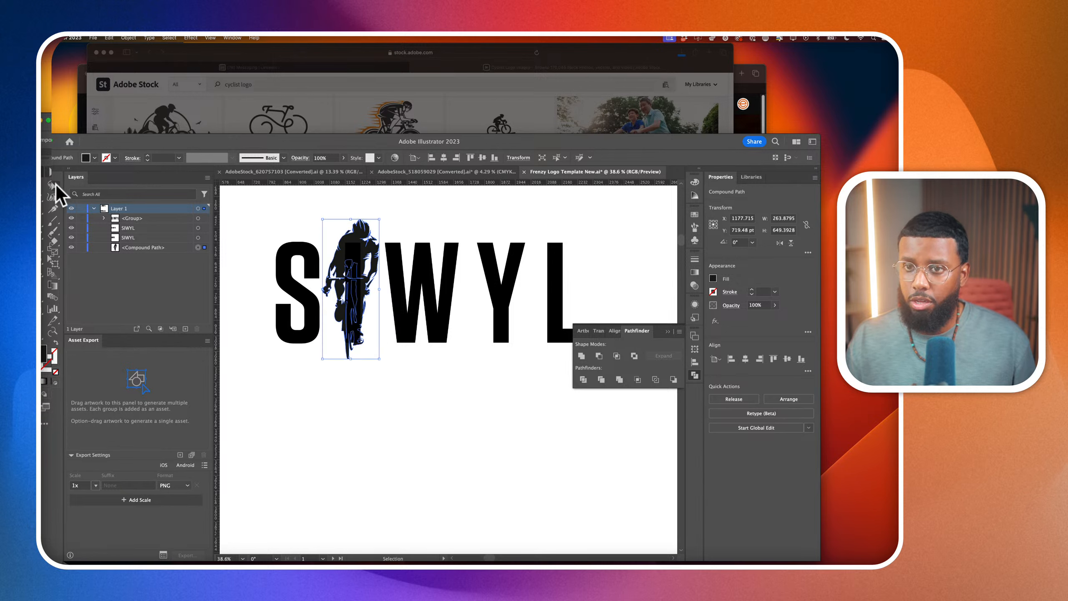
Delete the outlined letter I behind the cyclist so the silhouette takes its place in the word
{"action": "left_click", "coordinate": [55, 184]}
{"action": "left_click", "coordinate": [347, 436]}
{"action": "left_click", "coordinate": [353, 262]}
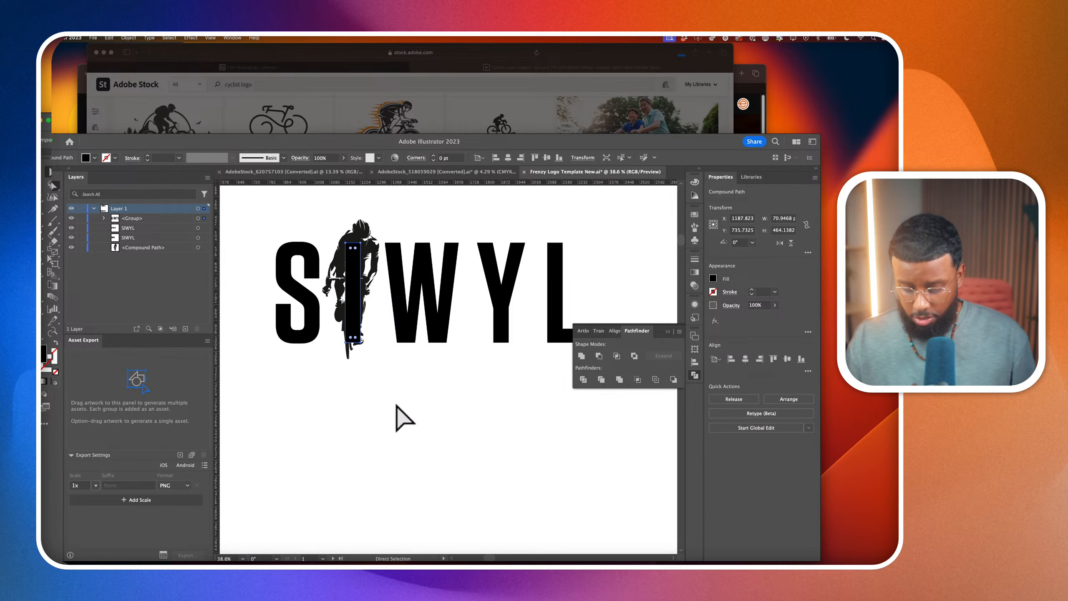
{"action": "key", "text": "Delete"}
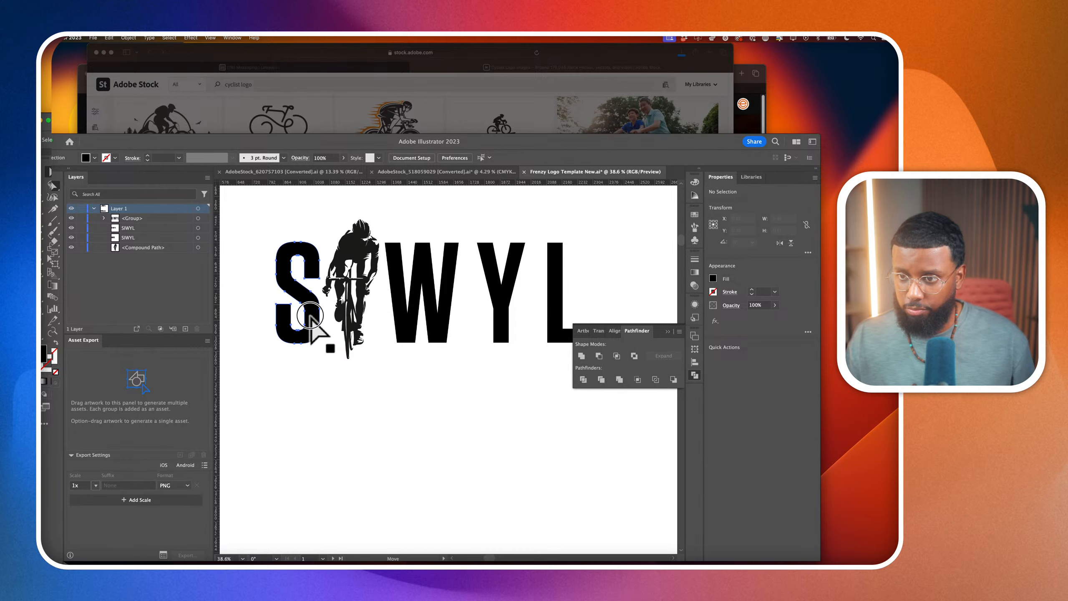
Adjust the positions of the letters S and W to even out the spacing around the cyclist
{"action": "left_click_drag", "start_coordinate": [310, 316], "coordinate": [301, 316]}
{"action": "left_click_drag", "start_coordinate": [446, 319], "coordinate": [451, 324]}
{"action": "scroll", "coordinate": [530, 311], "scroll_direction": "right", "scroll_amount": 2}
{"action": "scroll", "coordinate": [522, 301], "scroll_direction": "down", "scroll_amount": 5}
{"action": "left_click", "coordinate": [542, 294]}
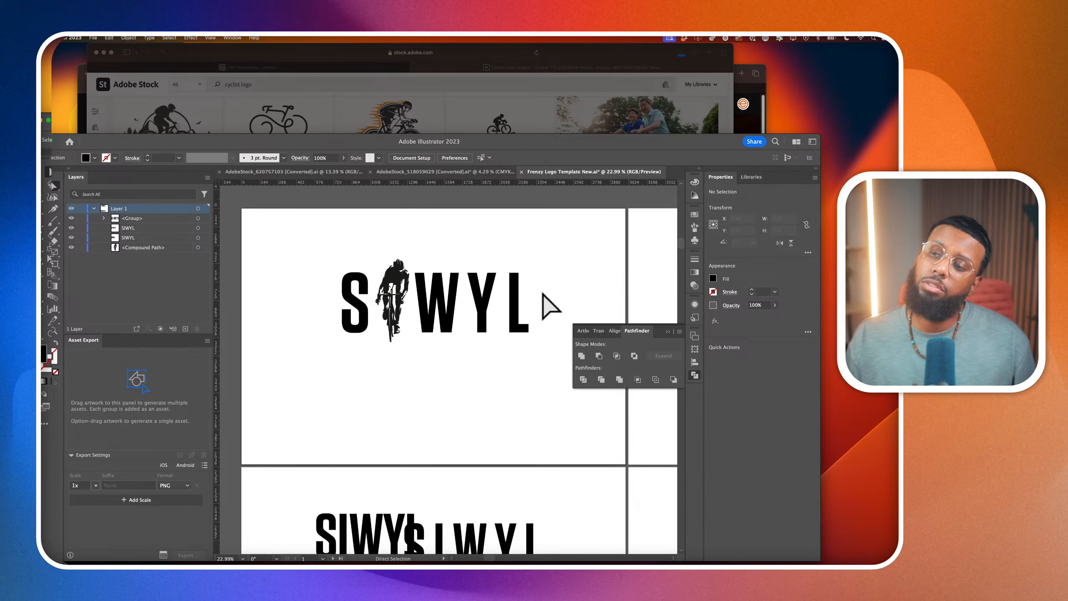
Undo the letter edits, cyclist scaling and outlining, back to the editable SIWYL text below the larger cyclist
{"action": "key", "text": "super+z"}
{"action": "key", "text": "super+z"}
{"action": "key", "text": "super+z"}
{"action": "key", "text": "super+z"}
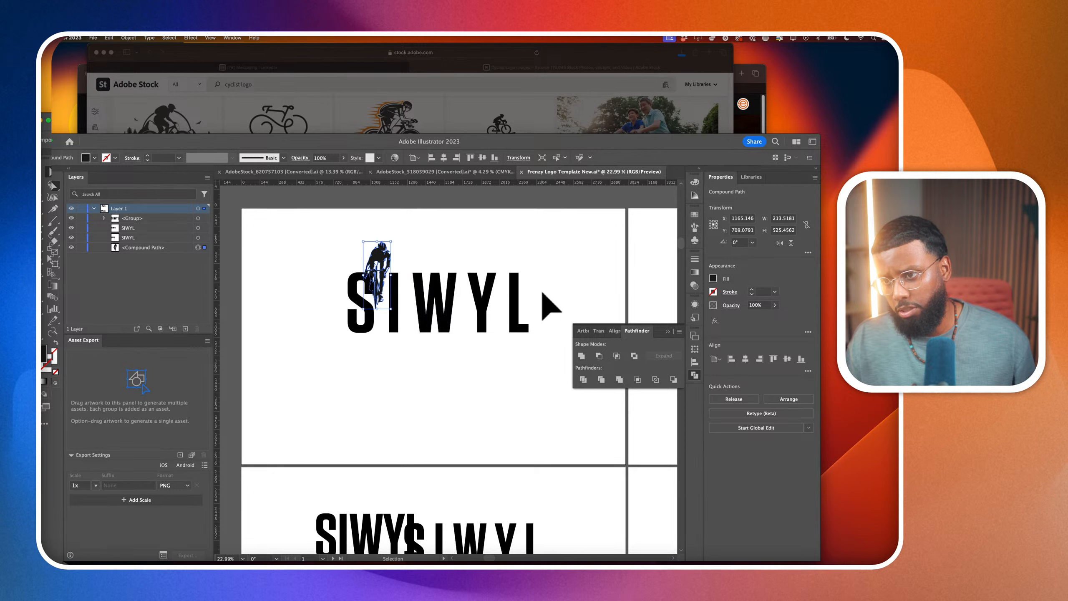
{"action": "key", "text": "super+z"}
{"action": "key", "text": "super+z"}
{"action": "key", "text": "super+z"}
{"action": "key", "text": "super+z"}
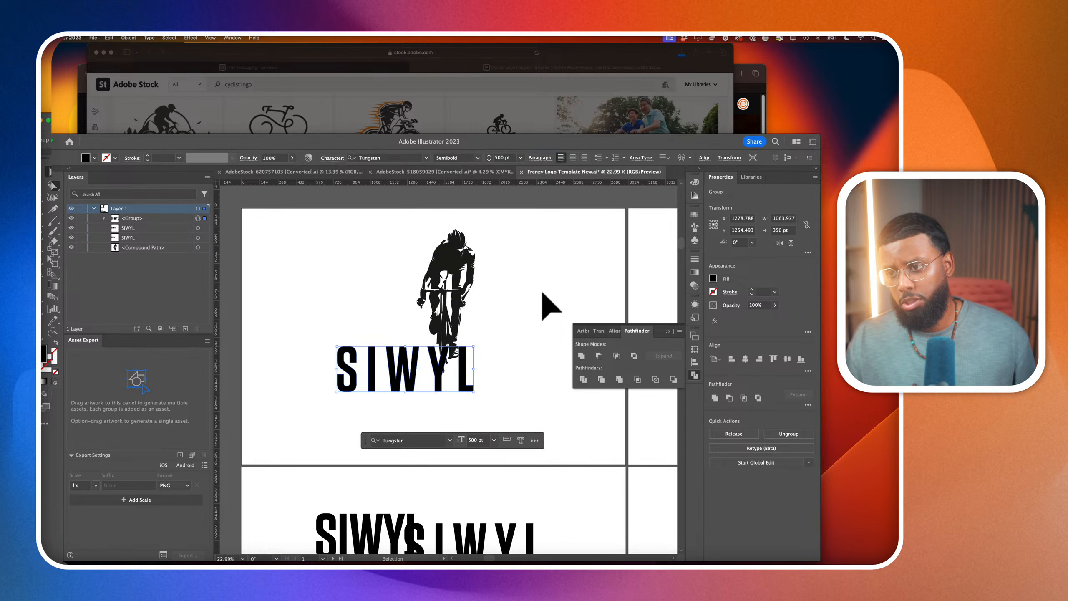
{"action": "key", "text": "super+z"}
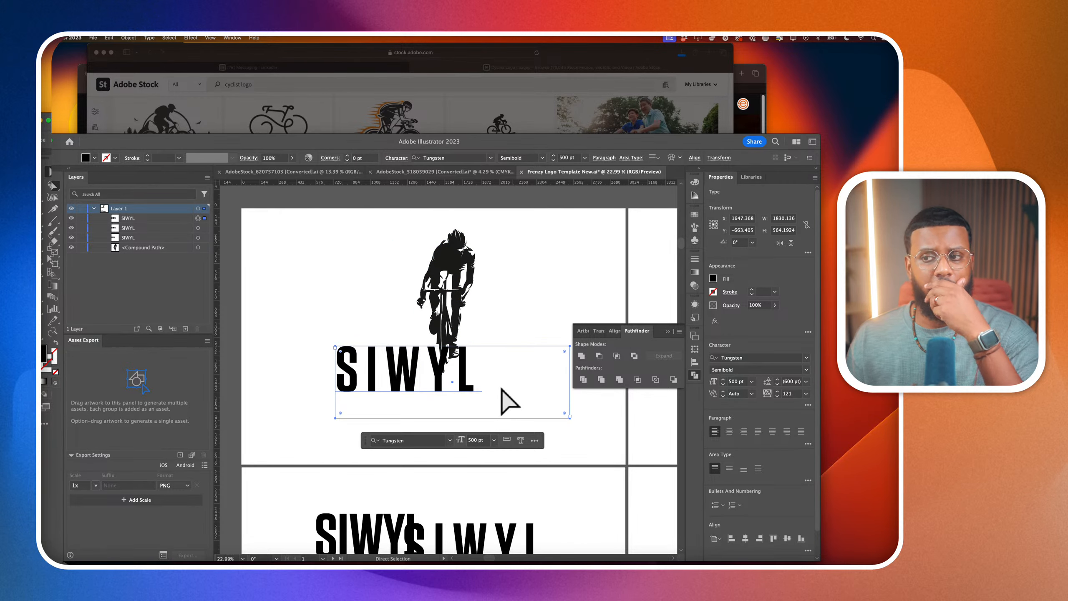
Scale the cyclist down to about 232 by 571 pt and place it above the SIWYL text
{"action": "left_click", "coordinate": [480, 310]}
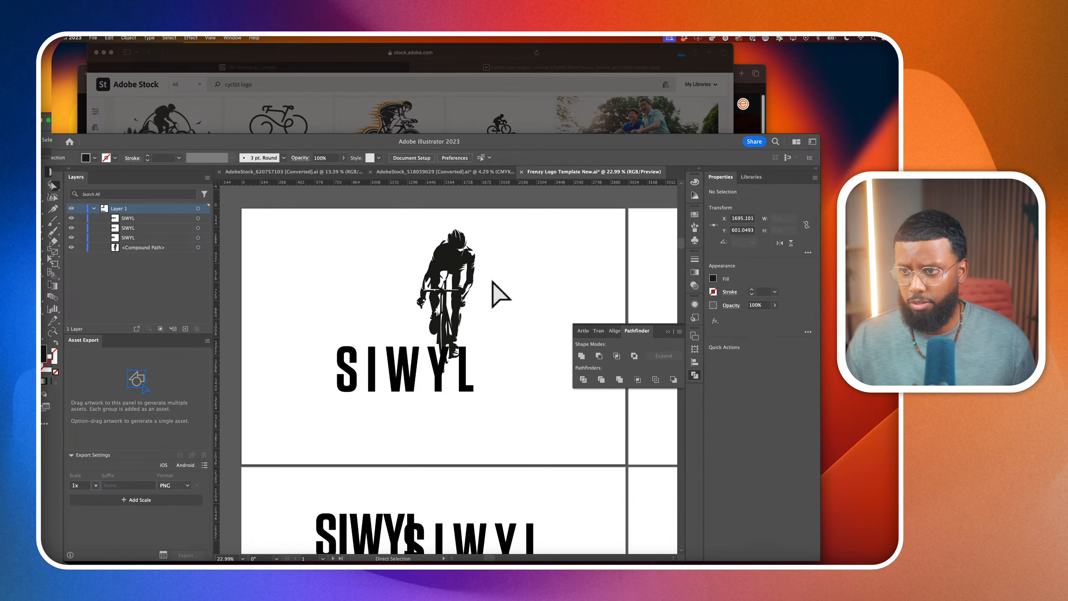
{"action": "left_click", "coordinate": [461, 271]}
{"action": "left_click", "coordinate": [47, 171]}
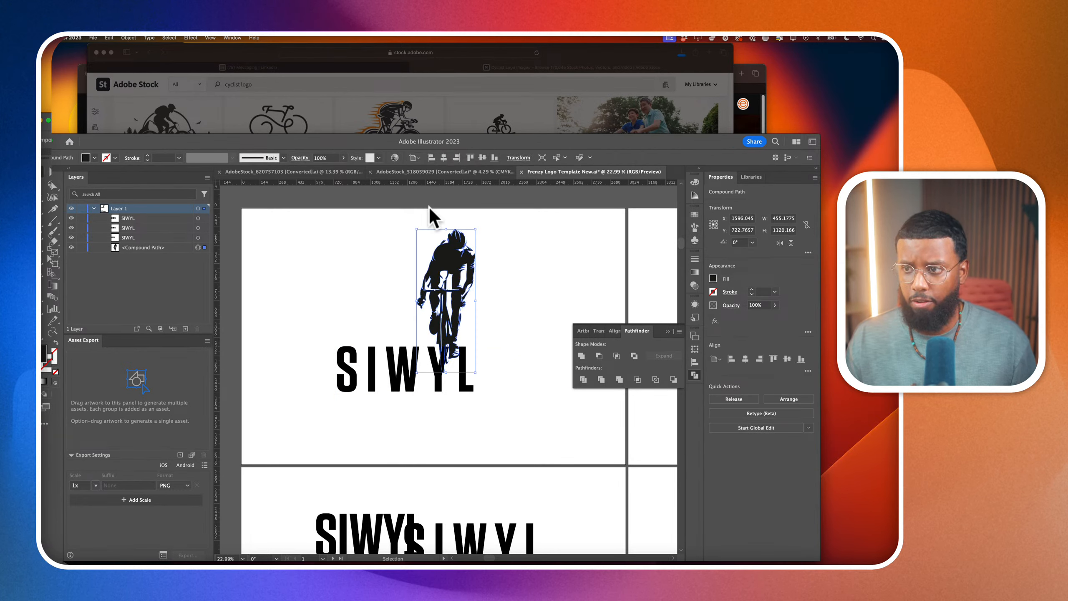
{"action": "left_click_drag", "start_coordinate": [476, 230], "coordinate": [448, 301]}
{"action": "left_click_drag", "start_coordinate": [438, 337], "coordinate": [400, 286]}
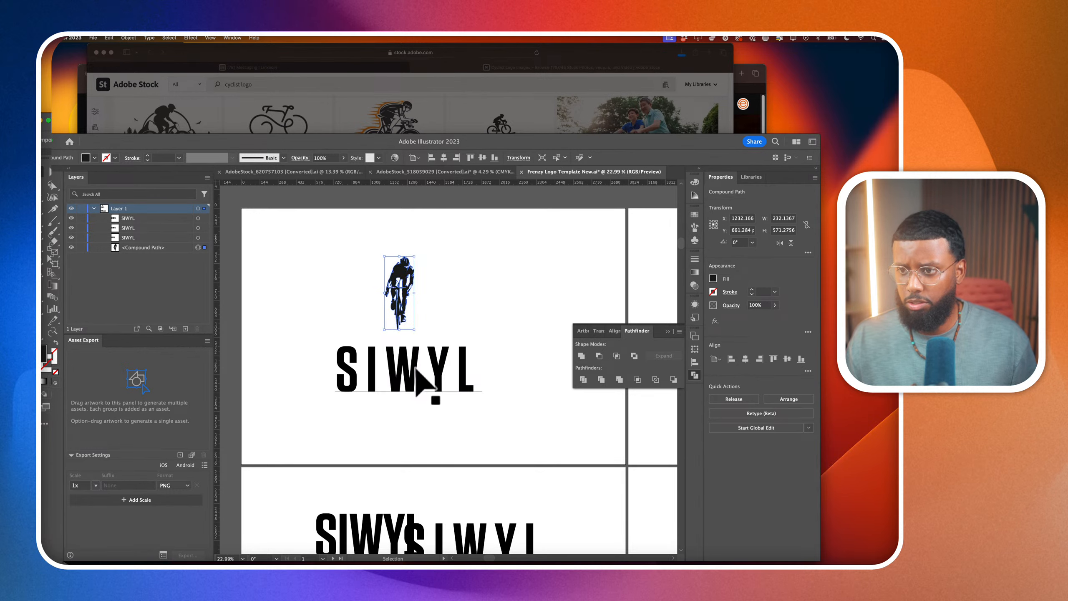
Enlarge the upper SIWYL text to nearly the cyclist's height and line up its letter I with the silhouette
{"action": "left_click", "coordinate": [416, 369]}
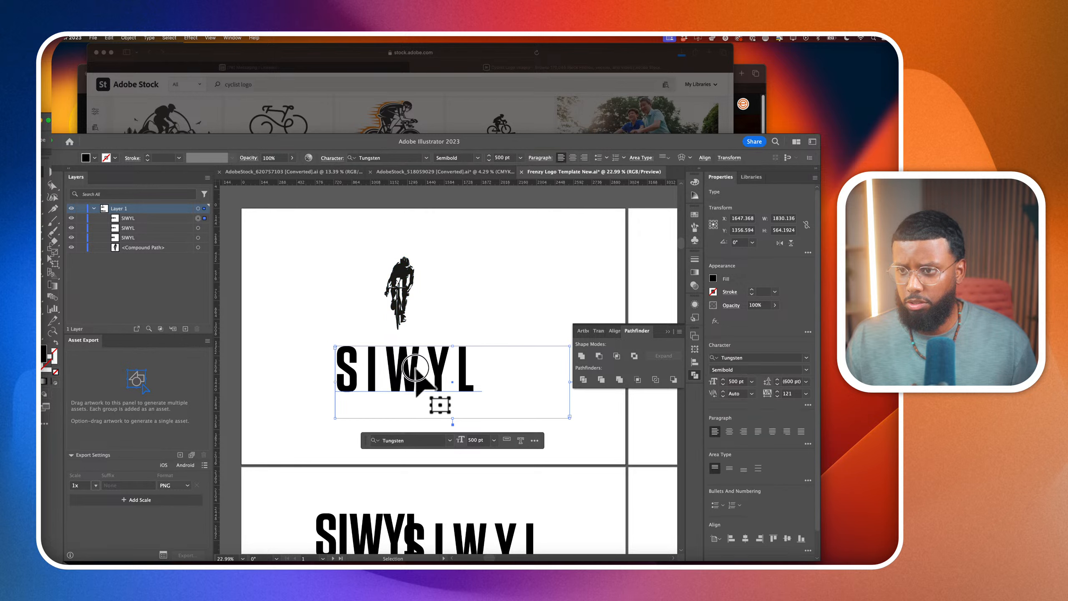
{"action": "left_click_drag", "start_coordinate": [416, 369], "coordinate": [441, 293]}
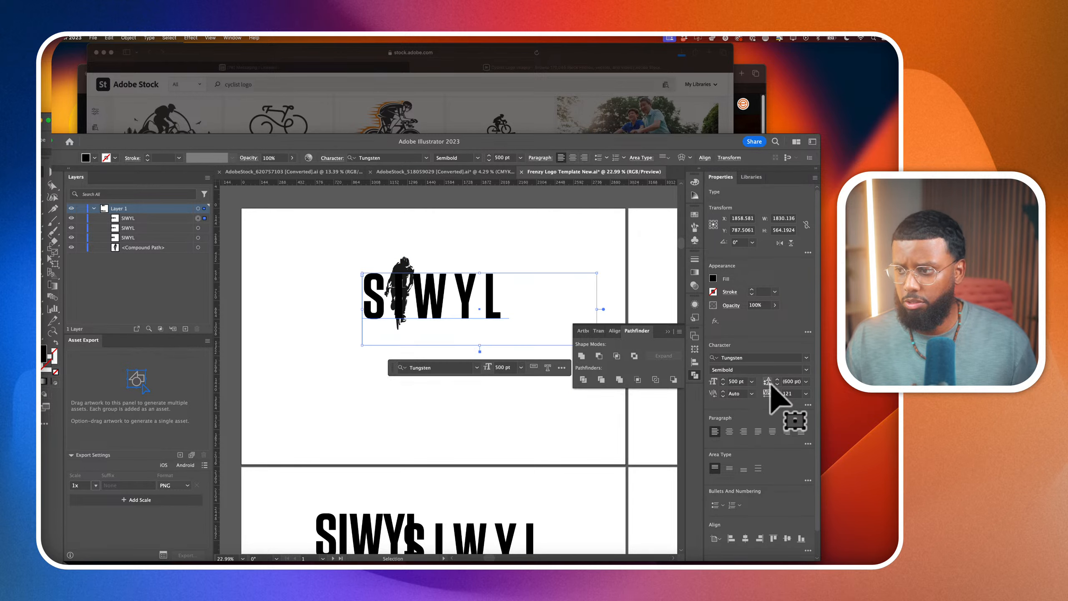
{"action": "scroll", "coordinate": [738, 381], "scroll_direction": "up", "scroll_amount": 20}
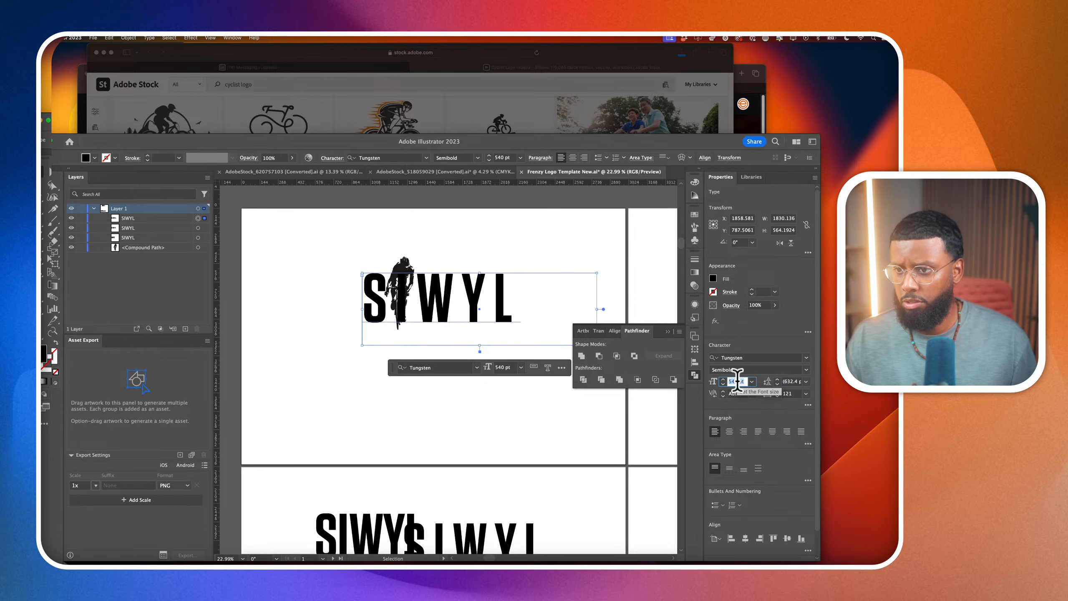
{"action": "mouse_move", "coordinate": [508, 311]}
{"action": "left_mouse_down"}
{"action": "mouse_move", "coordinate": [496, 296]}
{"action": "mouse_move", "coordinate": [489, 310]}
{"action": "left_mouse_up"}
{"action": "left_click", "coordinate": [487, 418]}
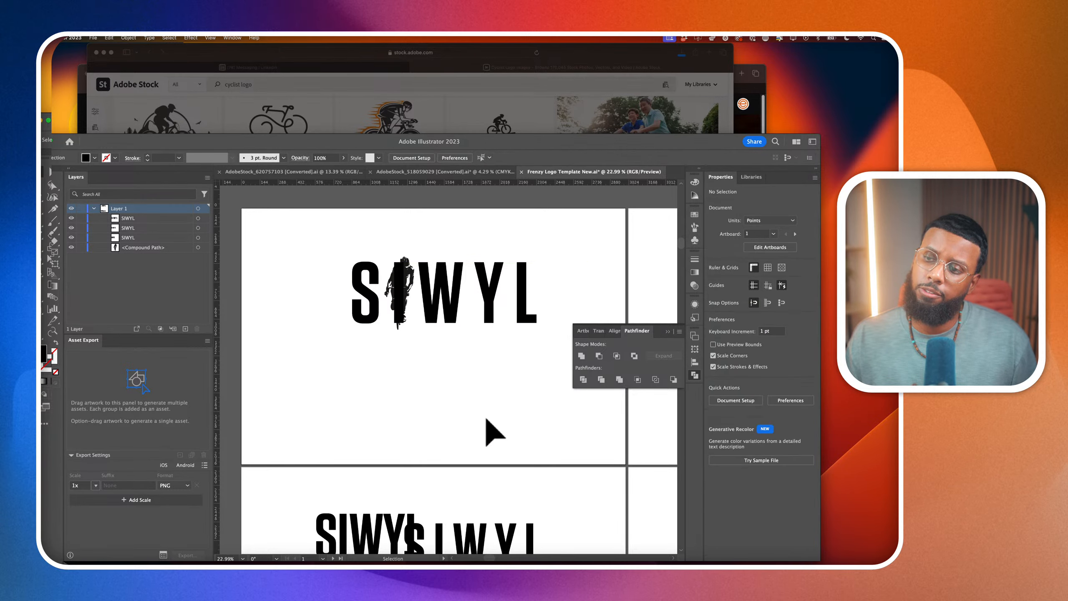
Set the upper SIWYL text's font weight to Tungsten Medium
{"action": "left_click", "coordinate": [488, 310]}
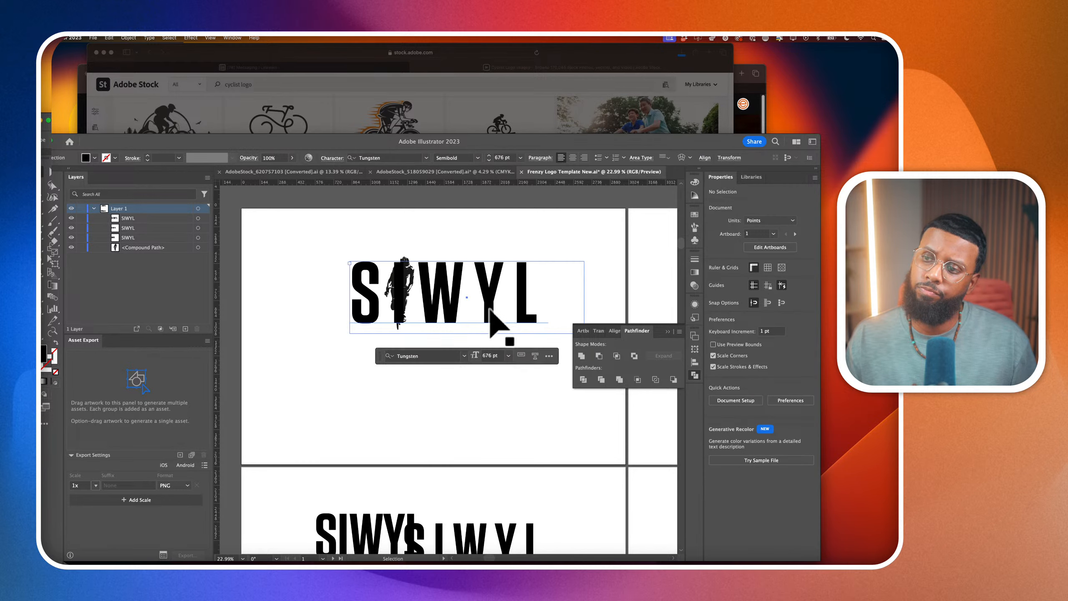
{"action": "left_click", "coordinate": [808, 370]}
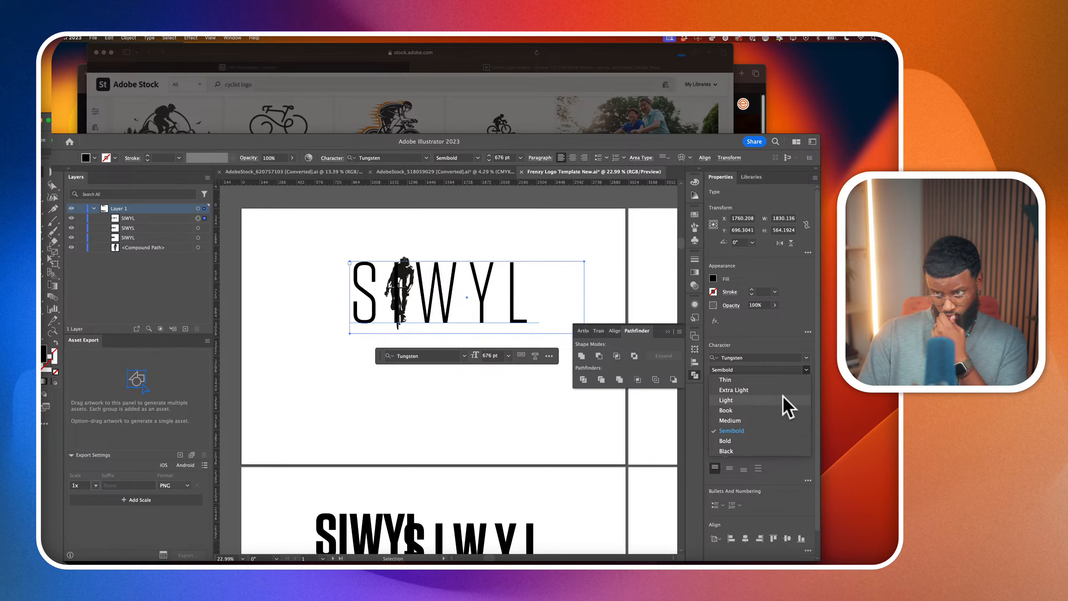
{"action": "left_click", "coordinate": [778, 419]}
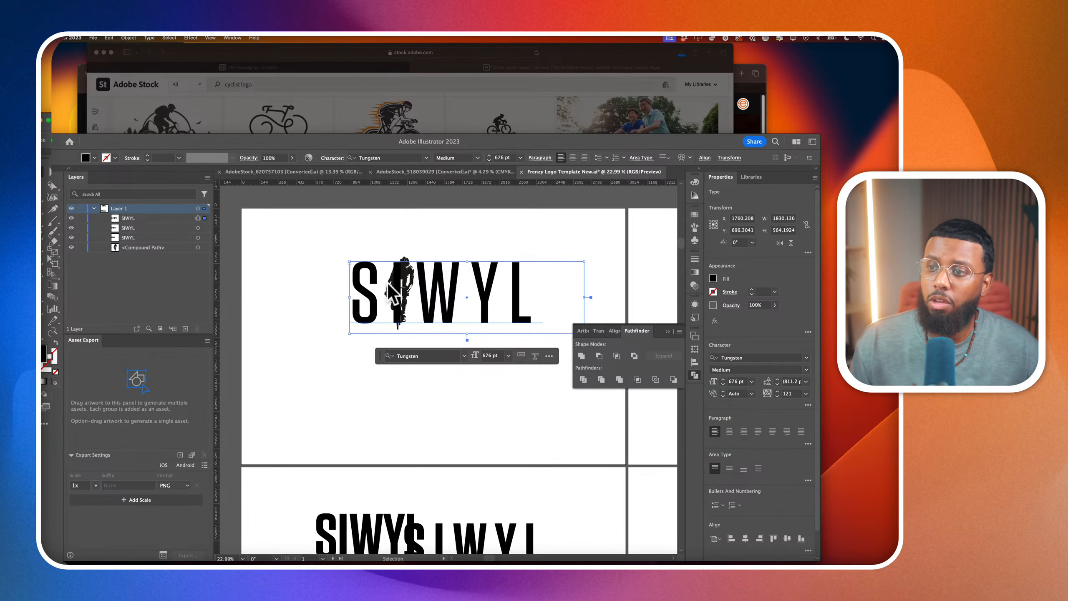
Place a spare copy of the SIWYL text below the logo and convert the upper text to outlines
{"action": "left_click_drag", "start_coordinate": [434, 290], "coordinate": [441, 489]}
{"action": "left_click", "coordinate": [439, 309]}
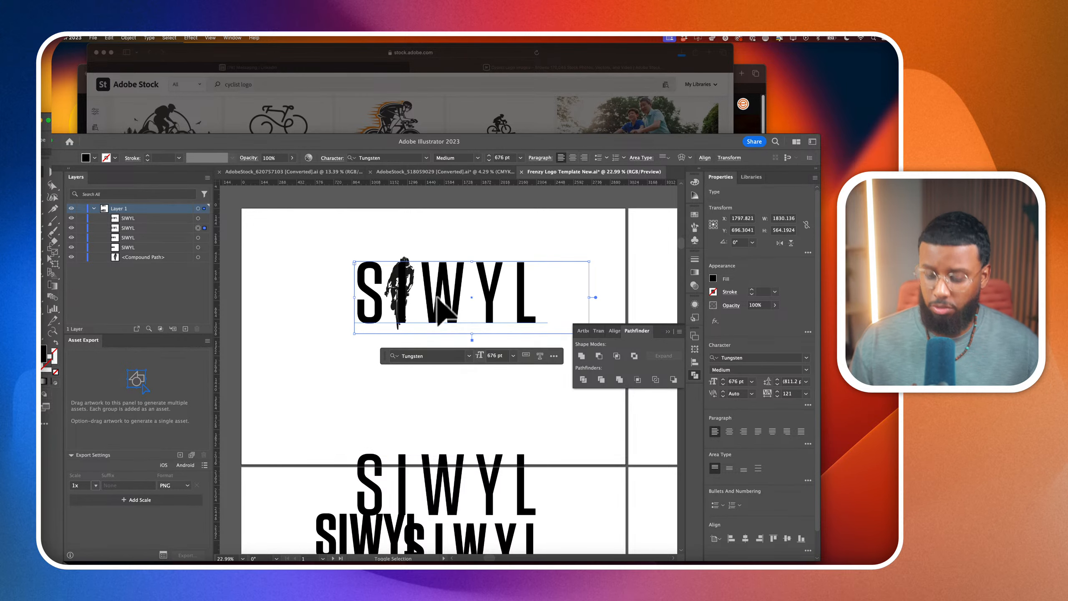
{"action": "key", "text": "super+shift+o"}
Delete the outlined letter I from behind the cyclist silhouette
{"action": "scroll", "coordinate": [407, 294], "scroll_direction": "up", "scroll_amount": 3}
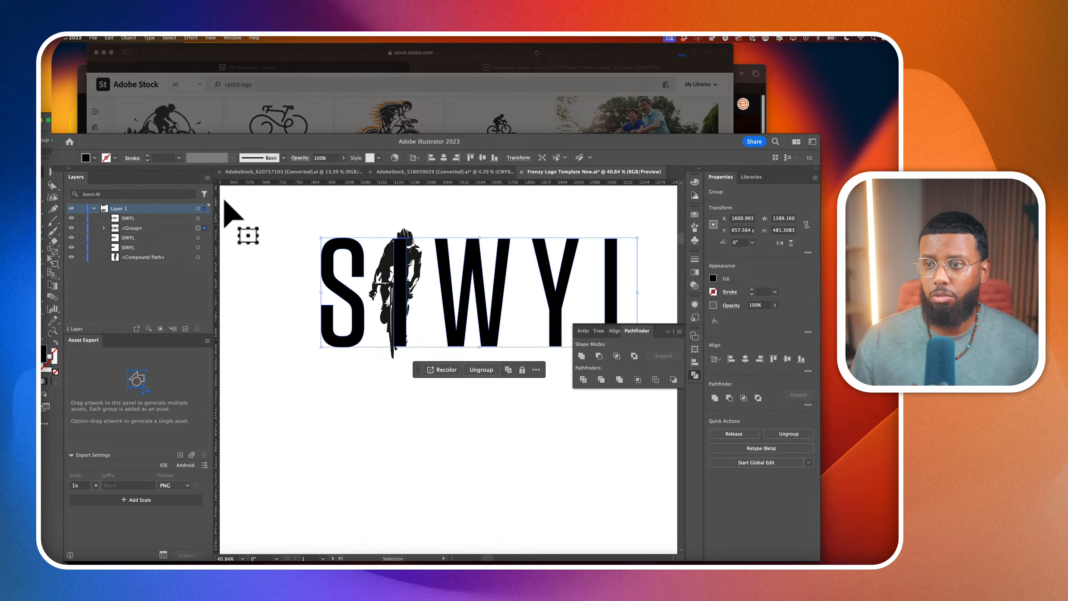
{"action": "left_click", "coordinate": [53, 186]}
{"action": "left_click", "coordinate": [388, 461]}
{"action": "left_click", "coordinate": [400, 333]}
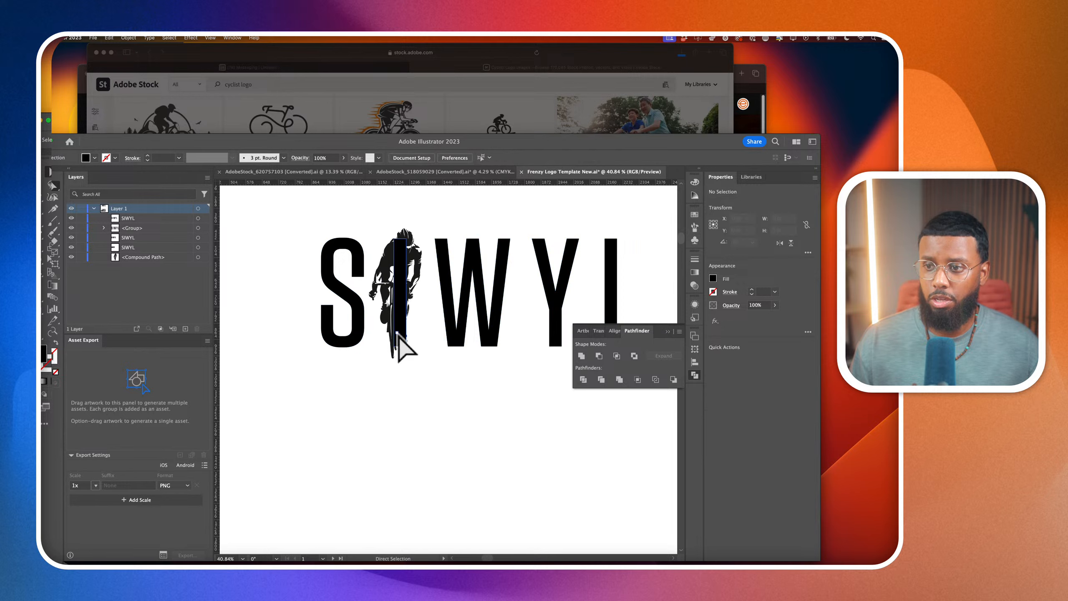
{"action": "left_click", "coordinate": [405, 341]}
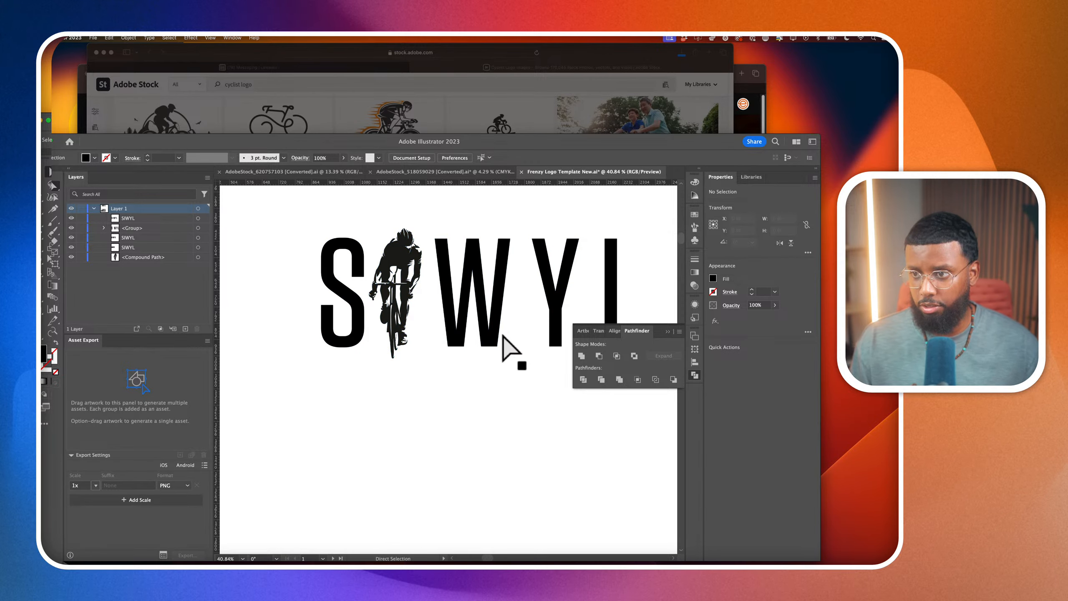
Shift the letters W, Y and L closer together to tighten the spacing after the cyclist
{"action": "scroll", "coordinate": [517, 332], "scroll_direction": "right", "scroll_amount": 2}
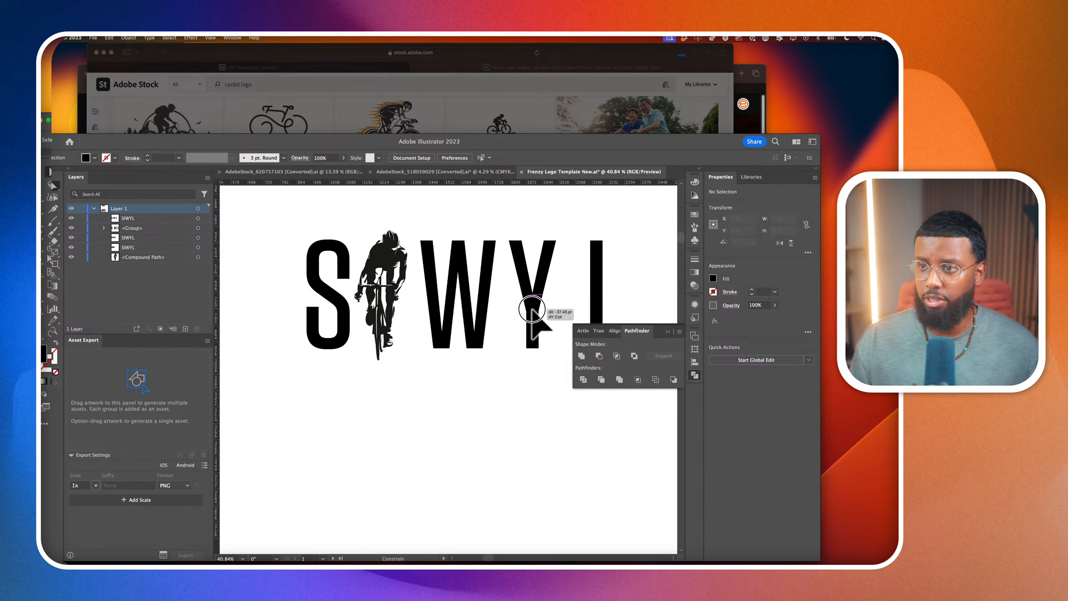
{"action": "left_click", "coordinate": [541, 310]}
{"action": "scroll", "coordinate": [547, 308], "scroll_direction": "right", "scroll_amount": 3}
{"action": "left_click_drag", "start_coordinate": [571, 299], "coordinate": [548, 299]}
{"action": "left_click", "coordinate": [483, 383]}
{"action": "scroll", "coordinate": [482, 384], "scroll_direction": "down", "scroll_amount": 5}
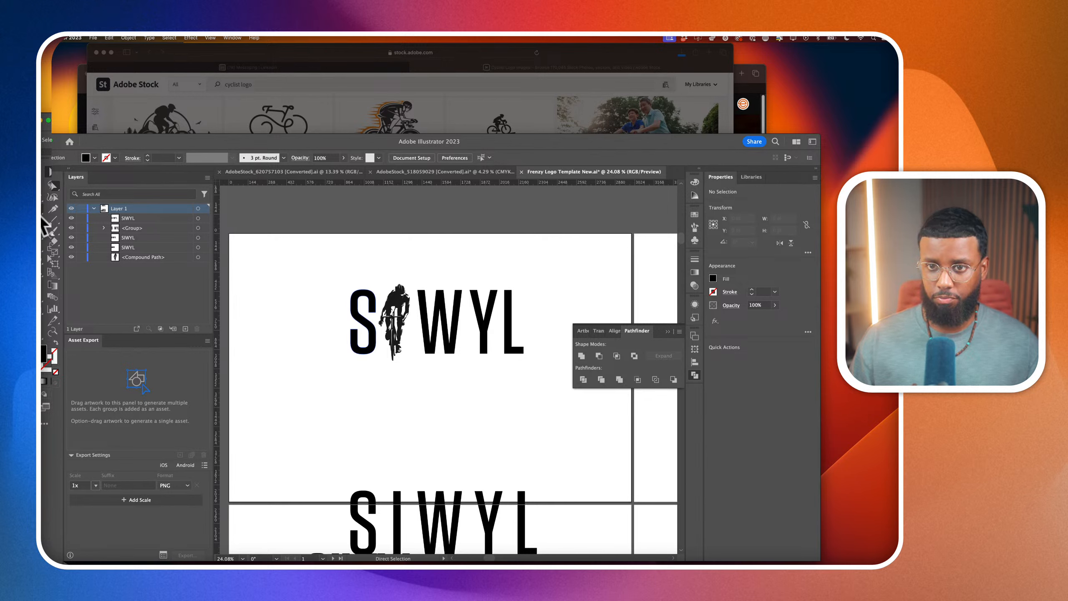
Draw a thin tapered underline with the Pen tool beneath the logo, from the S to the L
{"action": "left_click_drag", "start_coordinate": [42, 198], "coordinate": [63, 207]}
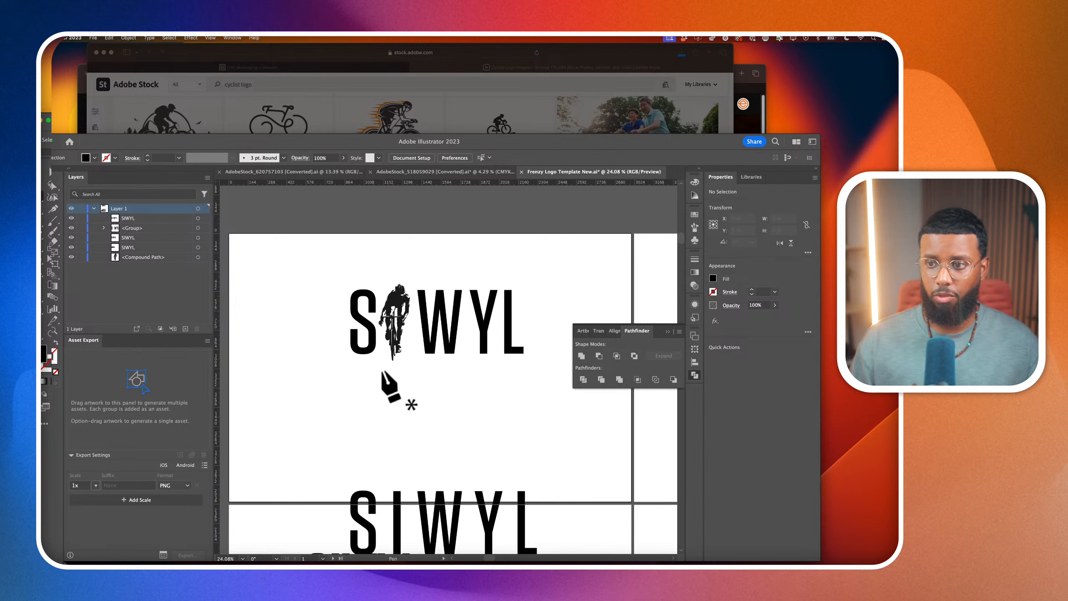
{"action": "left_click", "coordinate": [355, 361]}
{"action": "left_click", "coordinate": [524, 361]}
{"action": "left_click", "coordinate": [355, 361]}
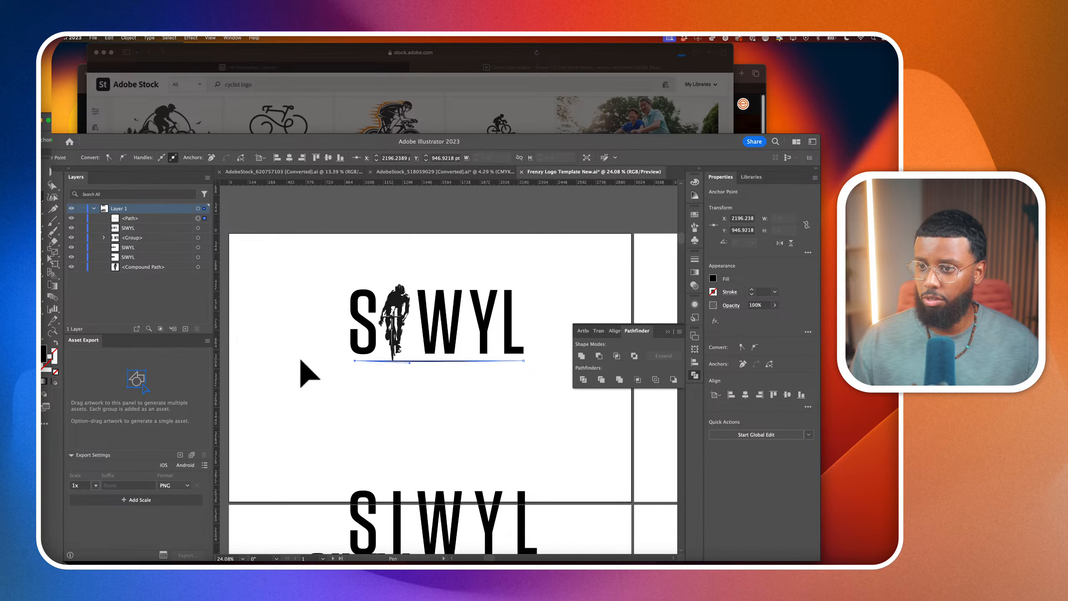
{"action": "key", "text": "v"}
{"action": "left_click", "coordinate": [270, 362]}
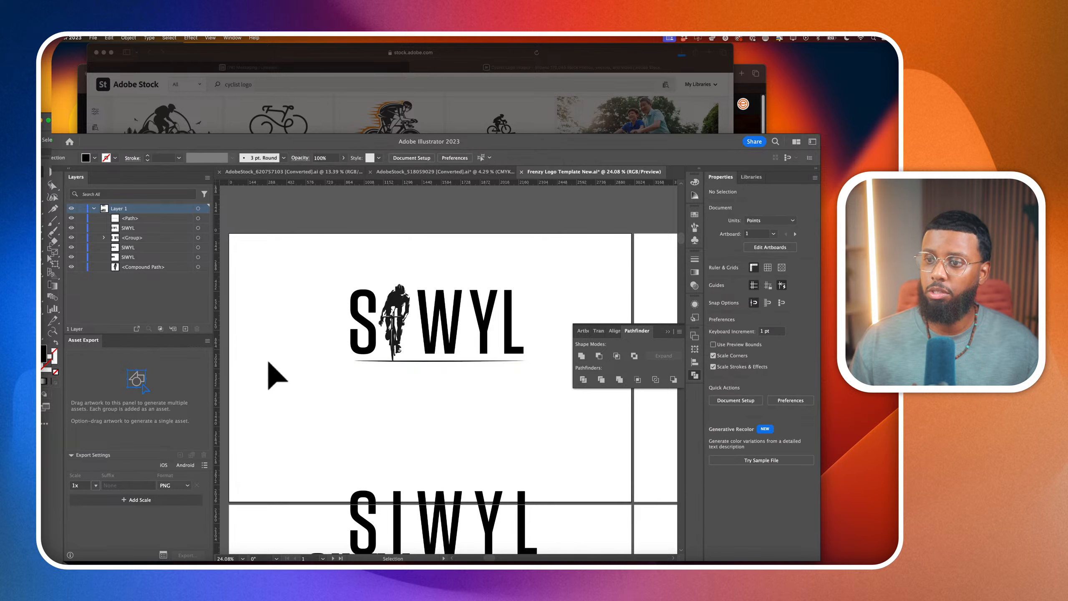
Add a text frame reading MEDIA below the underline and select all of its text
{"action": "left_click", "coordinate": [42, 208]}
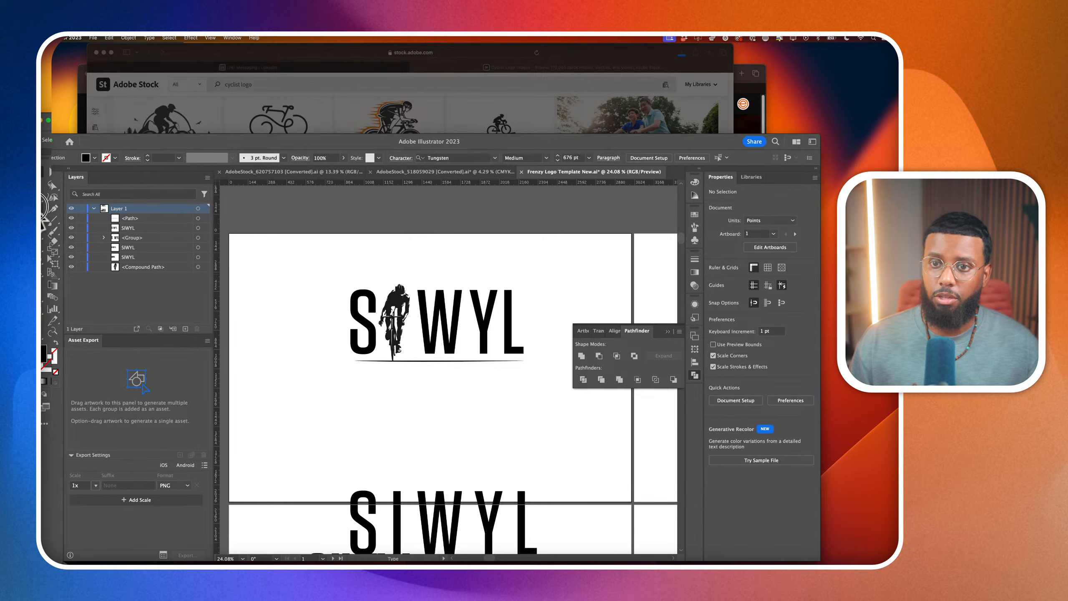
{"action": "scroll", "coordinate": [367, 388], "scroll_direction": "down", "scroll_amount": 1}
{"action": "scroll", "coordinate": [368, 389], "scroll_direction": "down", "scroll_amount": 1}
{"action": "left_click_drag", "start_coordinate": [321, 374], "coordinate": [498, 416]}
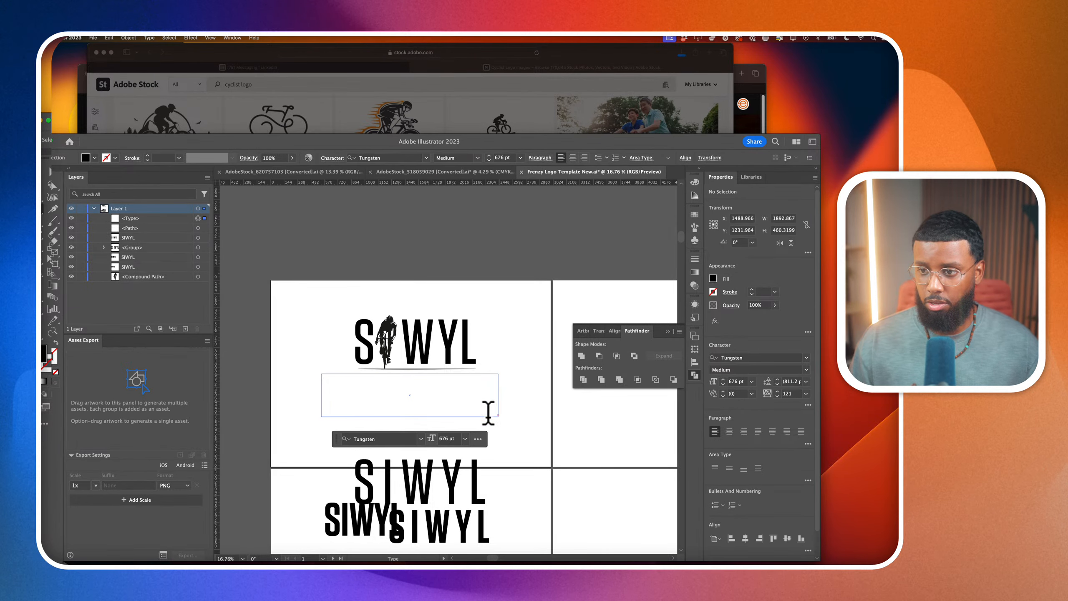
{"action": "key", "text": "super+z"}
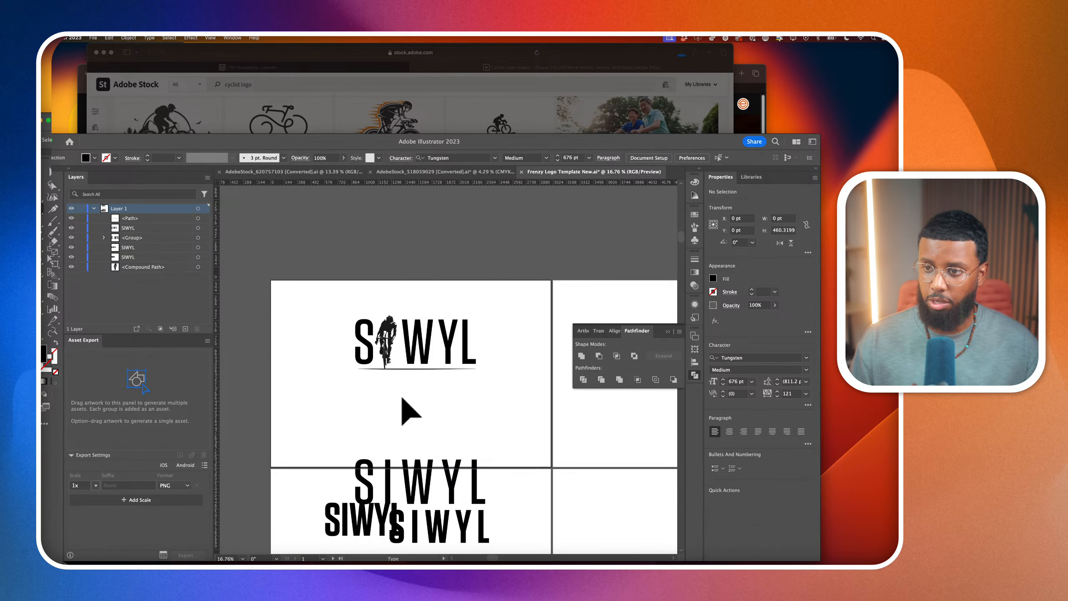
{"action": "left_click_drag", "start_coordinate": [341, 382], "coordinate": [600, 475]}
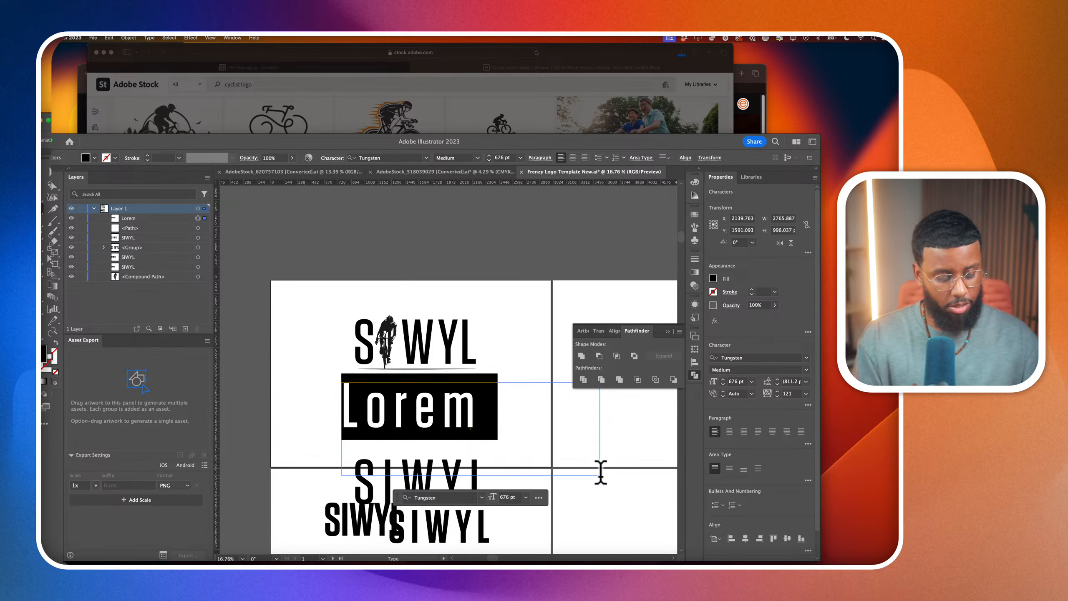
{"action": "type", "text": "MEDIA"}
{"action": "key", "text": "super+a"}
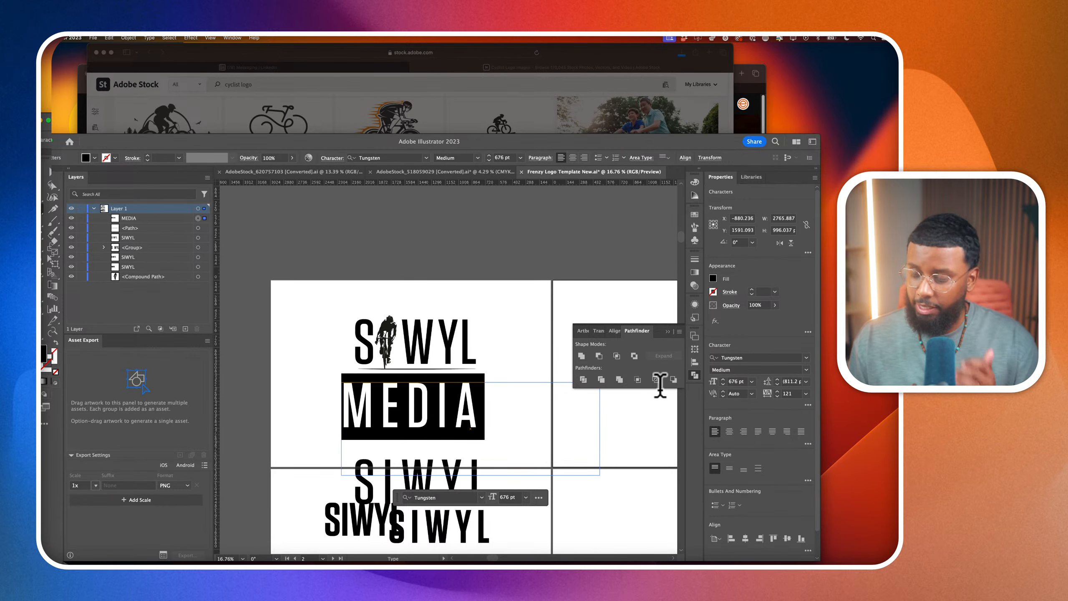
Change the MEDIA text's font to Marsek Bold and reduce its size to 412 pt
{"action": "left_click", "coordinate": [752, 358]}
{"action": "type", "text": "MARS"}
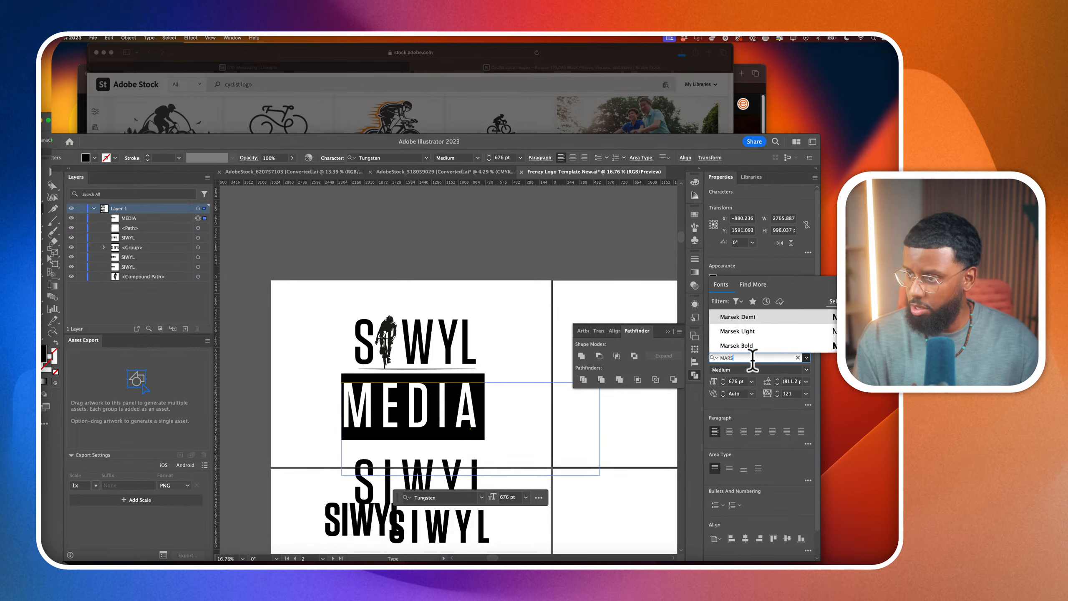
{"action": "key", "text": "Return"}
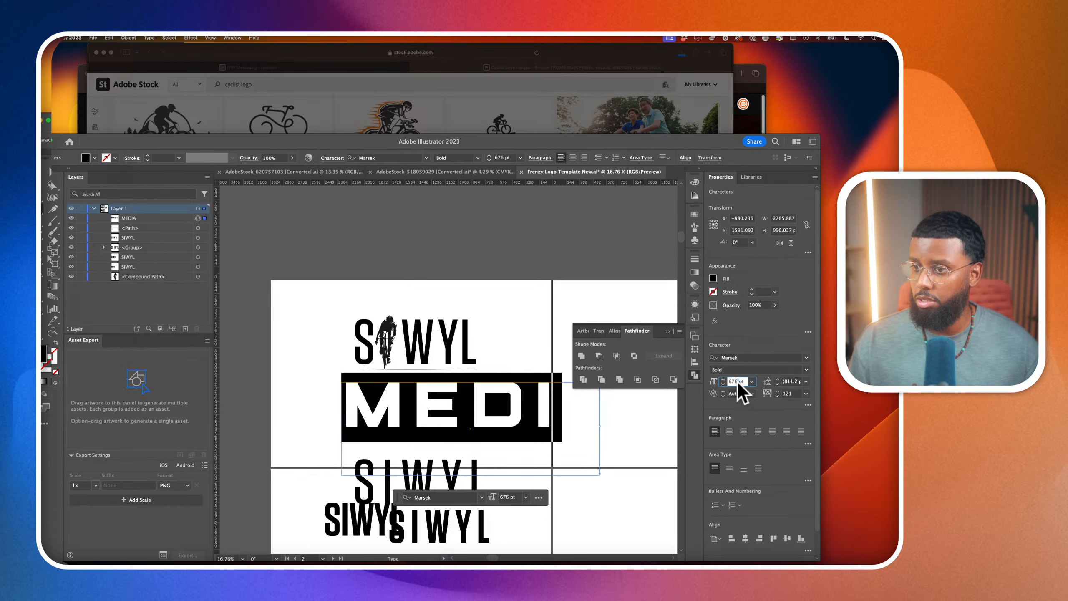
{"action": "scroll", "coordinate": [737, 383], "scroll_direction": "down", "scroll_amount": 20}
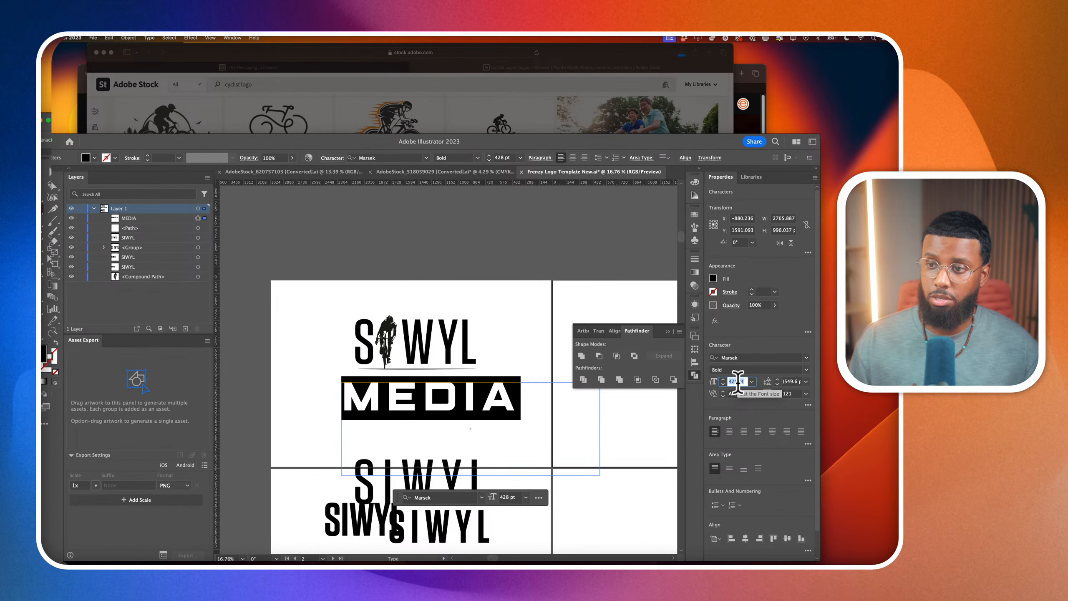
{"action": "scroll", "coordinate": [737, 383], "scroll_direction": "down", "scroll_amount": 3}
Bring the MEDIA text up toward the underline and reduce its size to 220 pt
{"action": "left_click", "coordinate": [46, 181]}
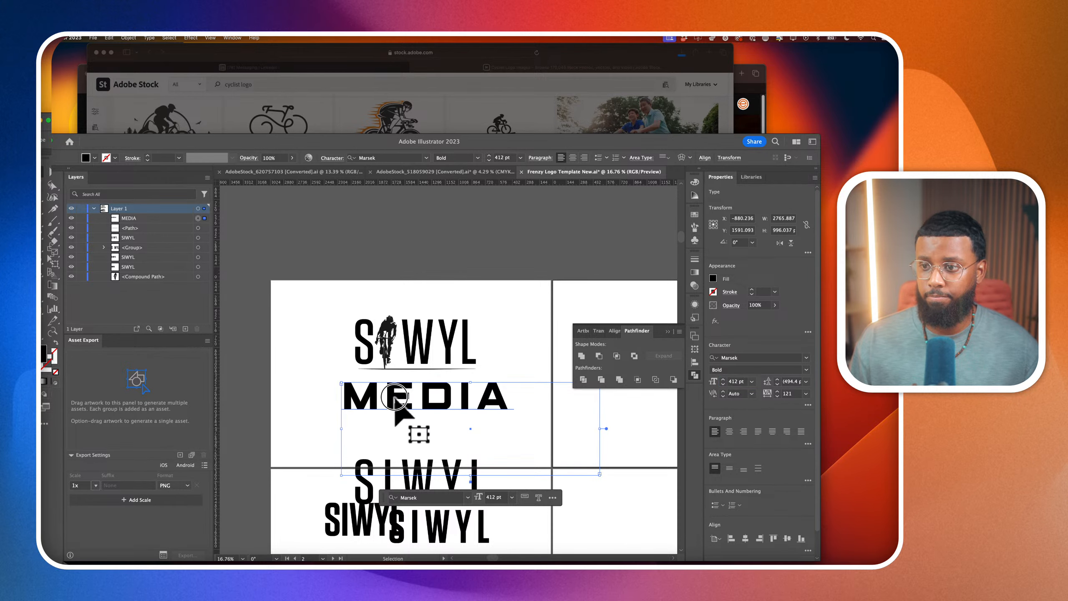
{"action": "left_click_drag", "start_coordinate": [396, 404], "coordinate": [420, 390]}
{"action": "left_click", "coordinate": [730, 382]}
{"action": "scroll", "coordinate": [730, 382], "scroll_direction": "down", "scroll_amount": 2}
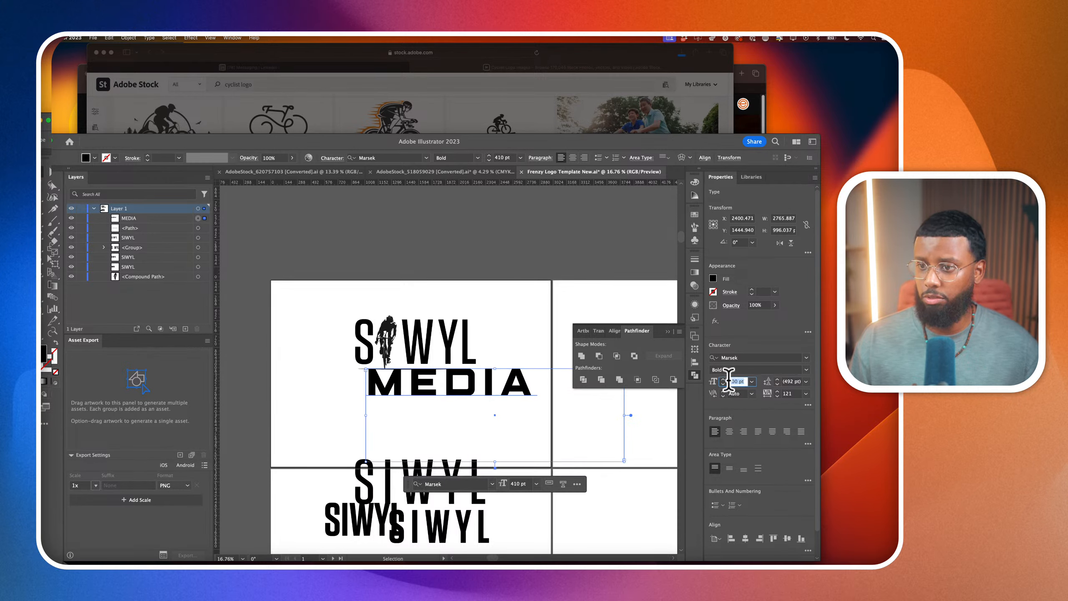
{"action": "scroll", "coordinate": [729, 381], "scroll_direction": "down", "scroll_amount": 15}
{"action": "scroll", "coordinate": [729, 381], "scroll_direction": "down", "scroll_amount": 1}
Centre-align the MEDIA text and position it beneath the underline in a frame about 268 pt high
{"action": "left_click", "coordinate": [572, 158]}
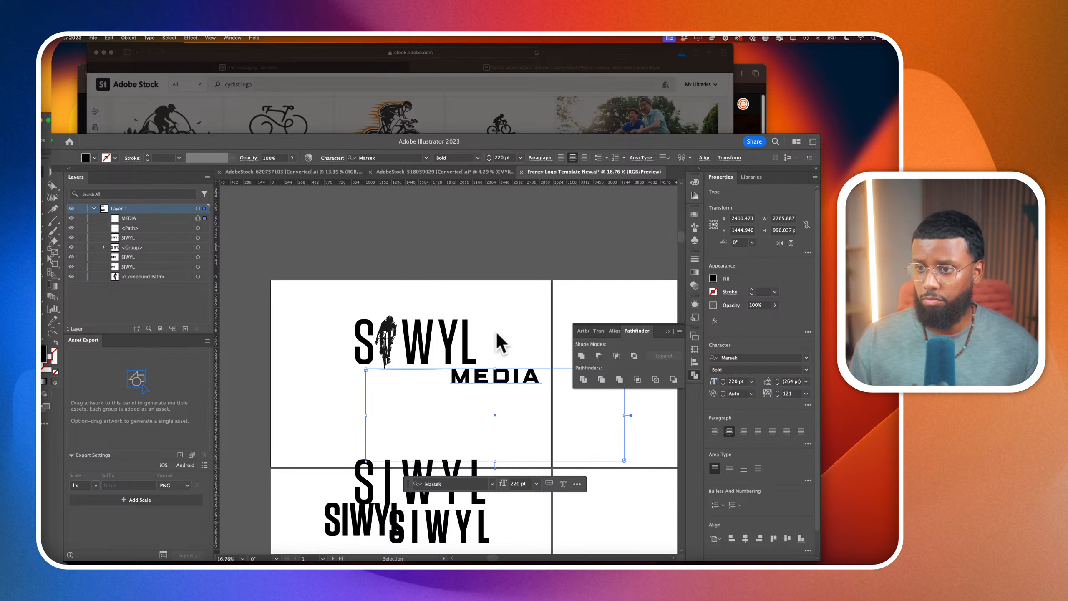
{"action": "left_click_drag", "start_coordinate": [496, 375], "coordinate": [415, 384]}
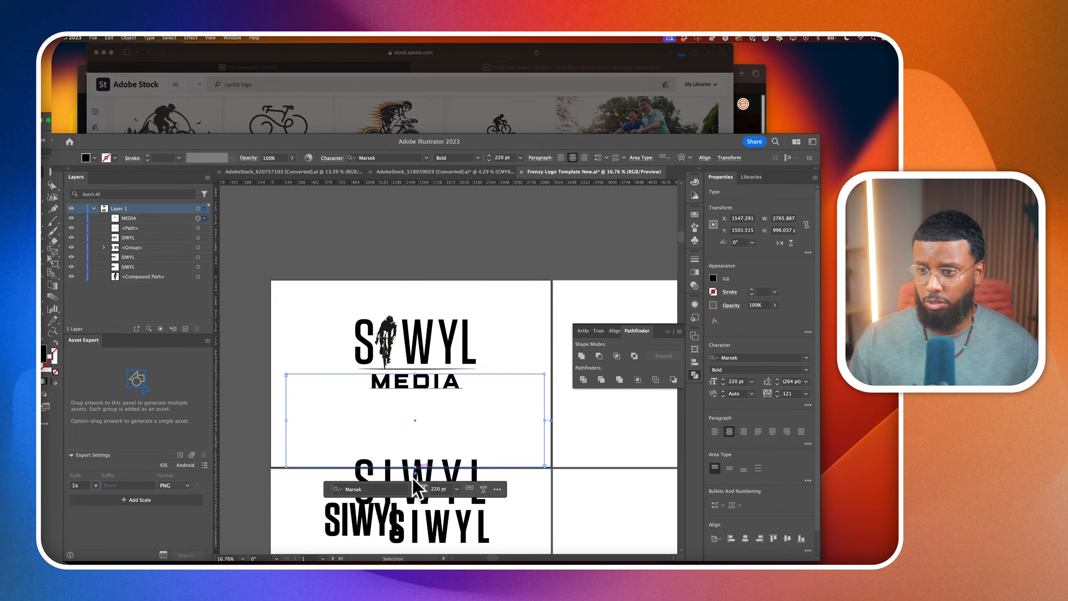
{"action": "left_click_drag", "start_coordinate": [416, 466], "coordinate": [426, 404]}
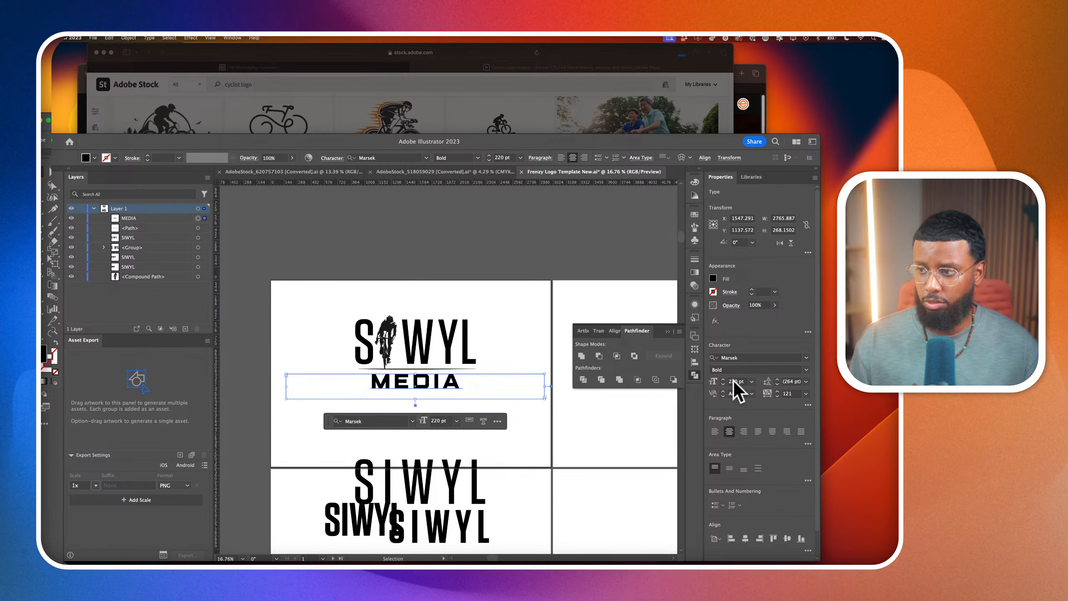
Reduce the MEDIA text to 181 pt and set its tracking to 198
{"action": "scroll", "coordinate": [734, 381], "scroll_direction": "down", "scroll_amount": 20}
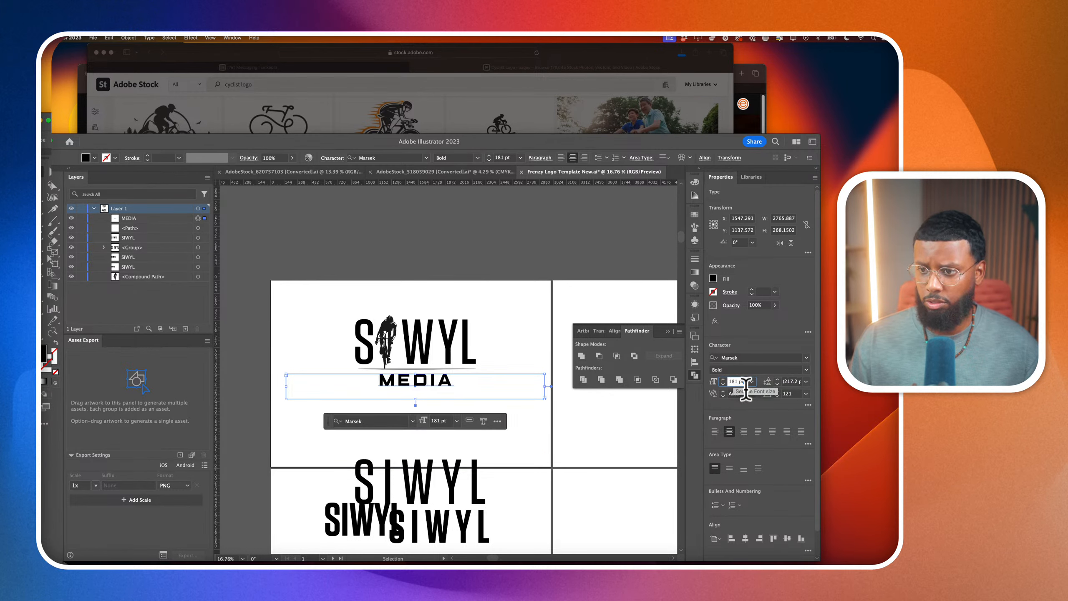
{"action": "left_click", "coordinate": [788, 394]}
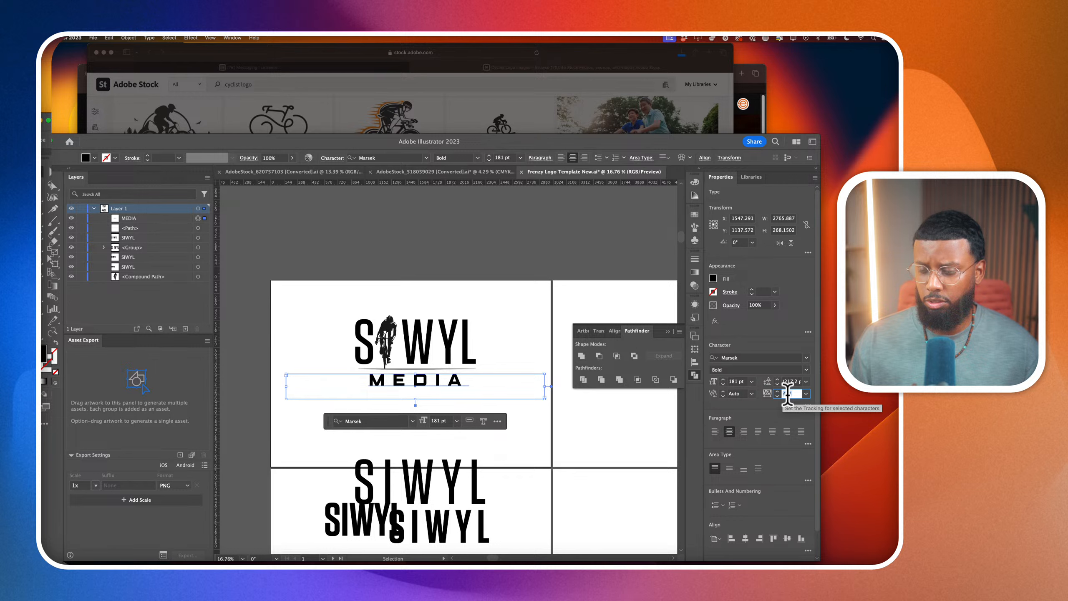
{"action": "scroll", "coordinate": [788, 395], "scroll_direction": "down", "scroll_amount": 20}
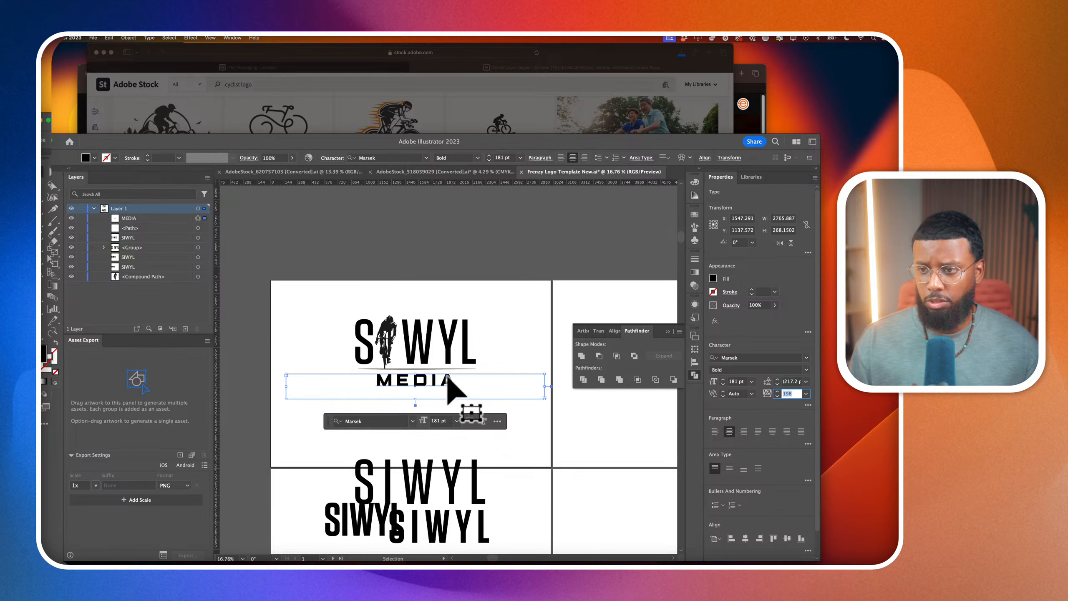
Nudge the MEDIA text up closer to the underline and reduce its size to 155 pt
{"action": "scroll", "coordinate": [435, 374], "scroll_direction": "up", "scroll_amount": 9}
{"action": "scroll", "coordinate": [430, 378], "scroll_direction": "up", "scroll_amount": 2}
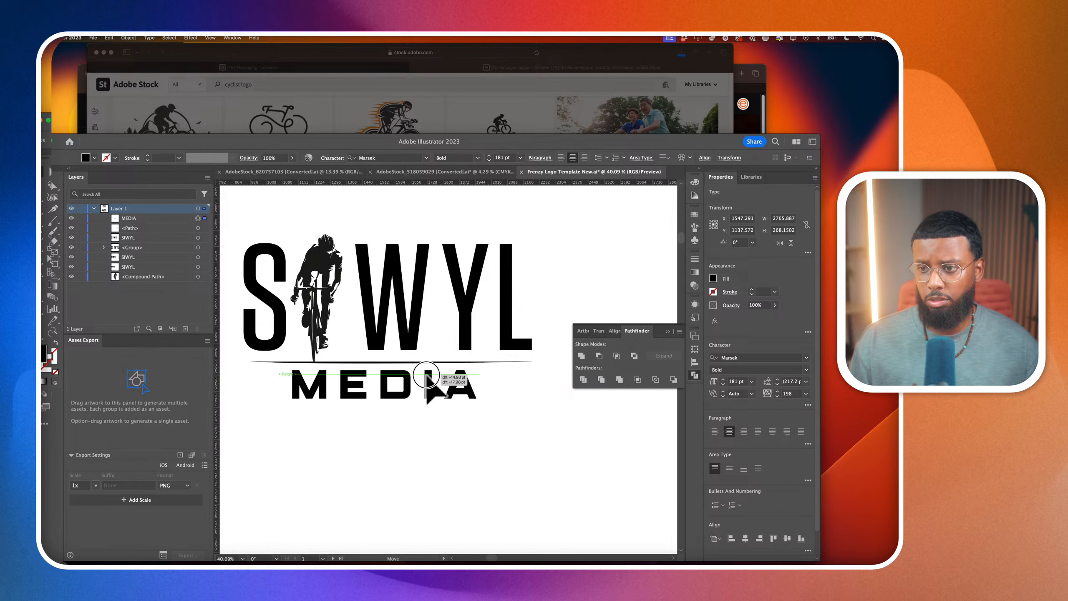
{"action": "scroll", "coordinate": [787, 395], "scroll_direction": "down", "scroll_amount": 6}
{"action": "scroll", "coordinate": [735, 381], "scroll_direction": "down", "scroll_amount": 20}
Increase the MEDIA text's tracking to 1175 so it spans the width of the SIWYL lettering
{"action": "left_click", "coordinate": [791, 394]}
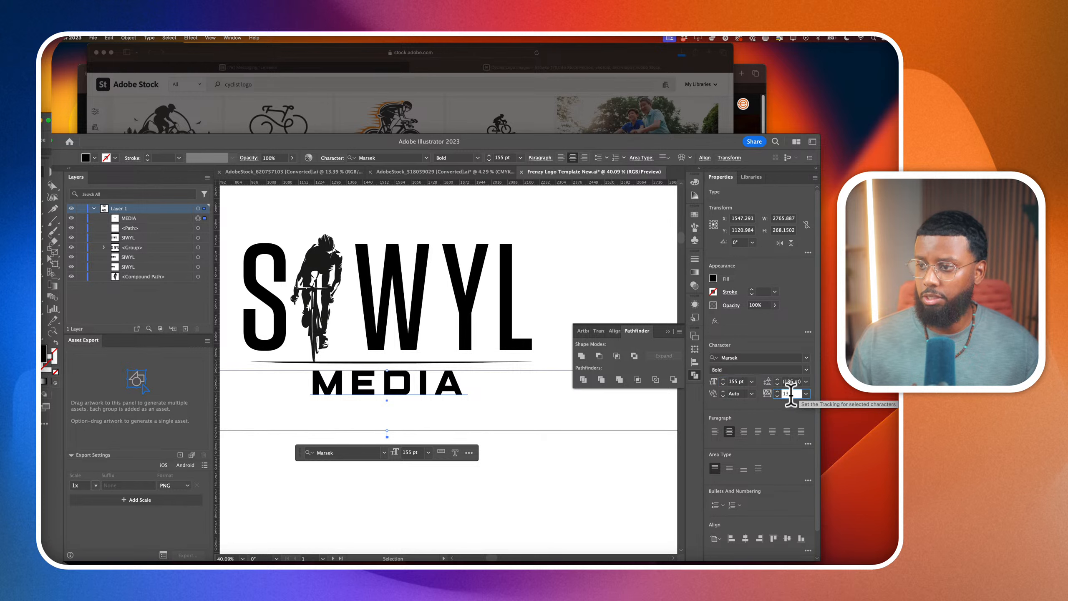
{"action": "scroll", "coordinate": [791, 396], "scroll_direction": "up", "scroll_amount": 20}
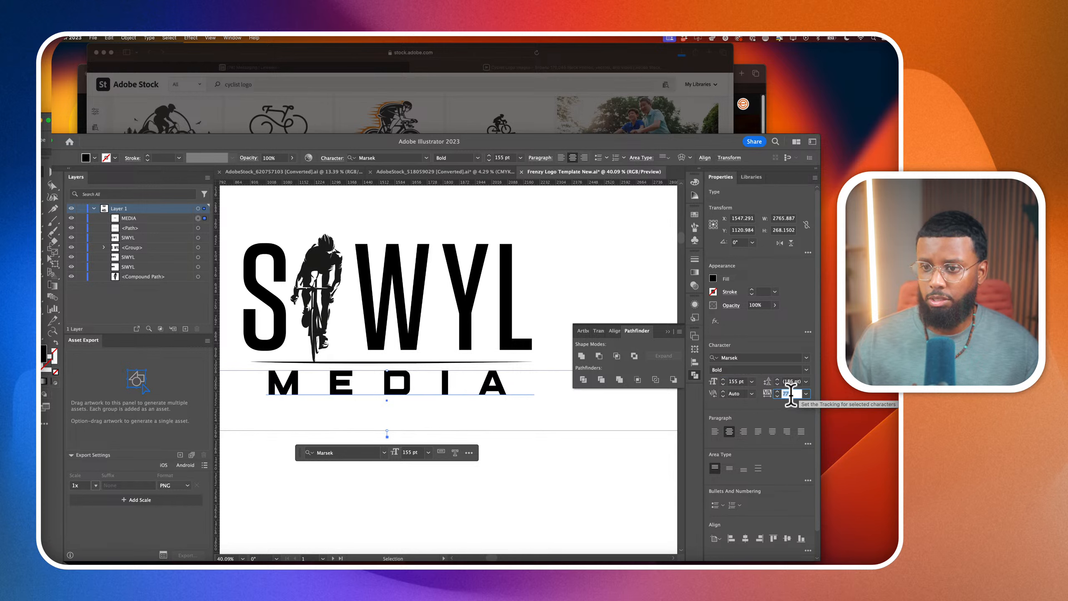
{"action": "scroll", "coordinate": [791, 396], "scroll_direction": "up", "scroll_amount": 10}
{"action": "scroll", "coordinate": [792, 395], "scroll_direction": "up", "scroll_amount": 10}
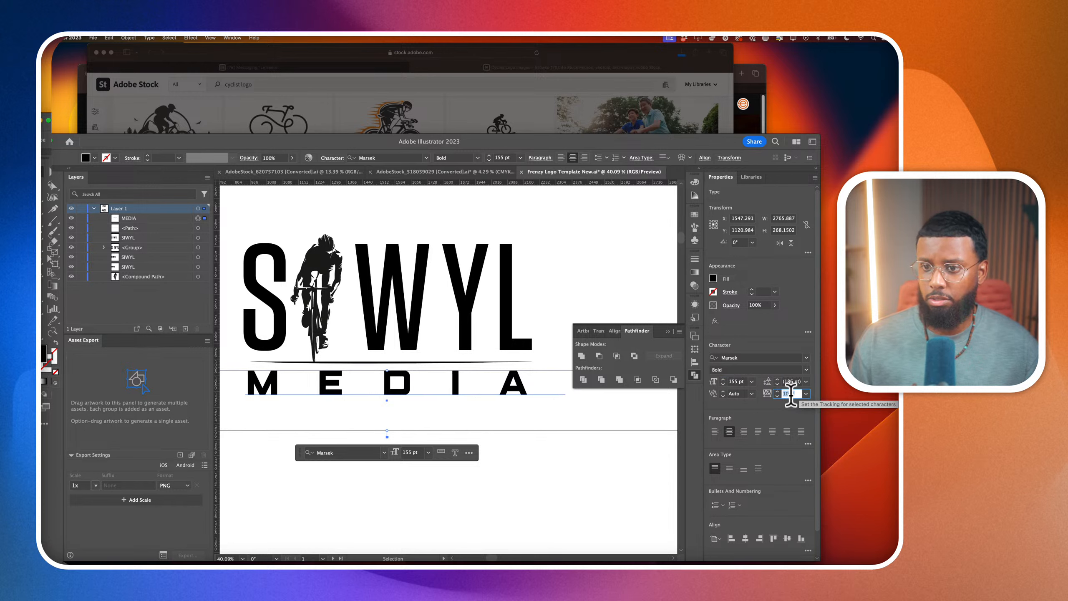
{"action": "scroll", "coordinate": [463, 372], "scroll_direction": "down", "scroll_amount": 2}
{"action": "scroll", "coordinate": [466, 374], "scroll_direction": "down", "scroll_amount": 2}
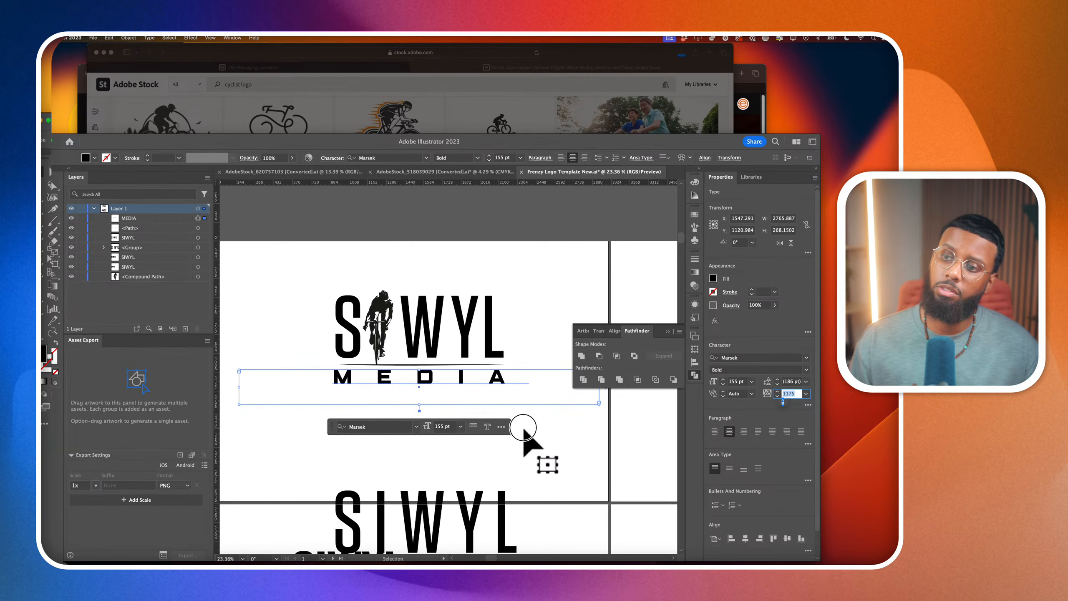
Shorten the MEDIA text frame so its lower edge sits close to the letters
{"action": "left_click", "coordinate": [476, 417]}
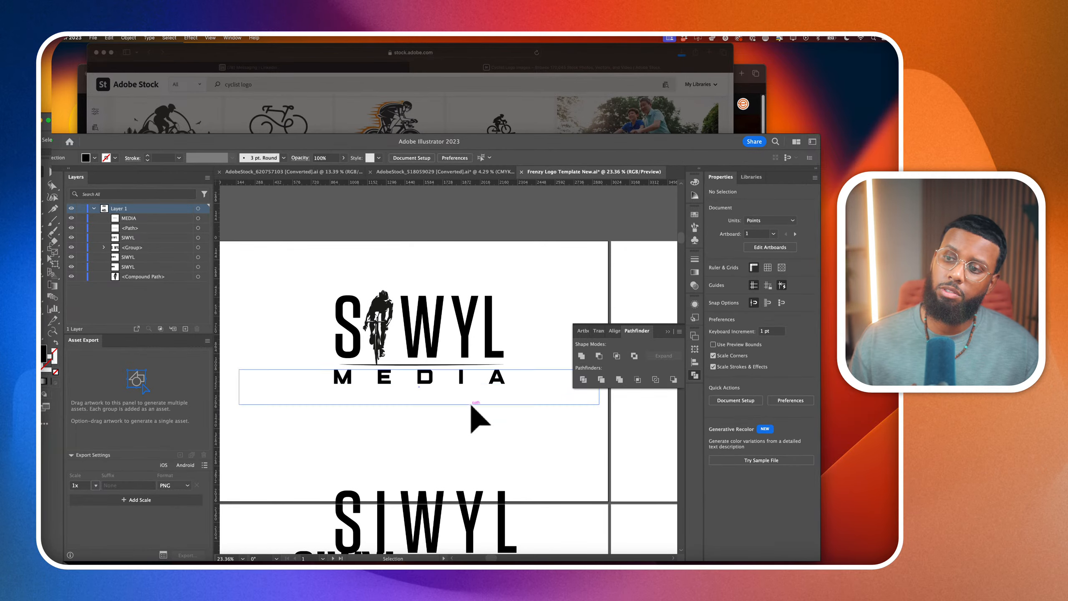
{"action": "left_click", "coordinate": [458, 385]}
{"action": "left_click_drag", "start_coordinate": [420, 402], "coordinate": [422, 390]}
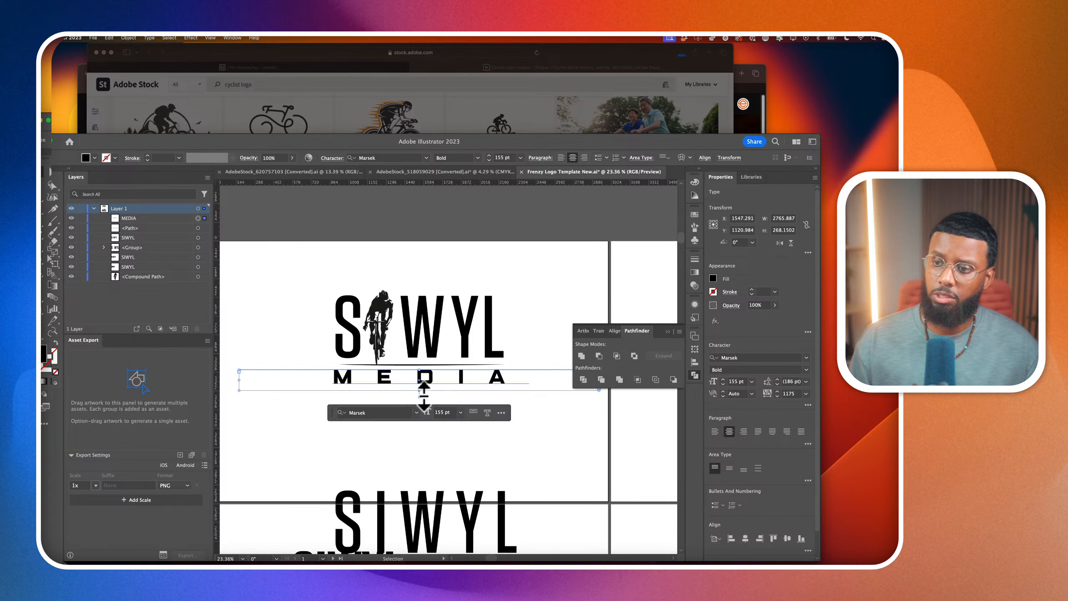
Nudge the cyclist silhouette slightly toward the W within the SIWYL lettering
{"action": "left_click", "coordinate": [449, 436]}
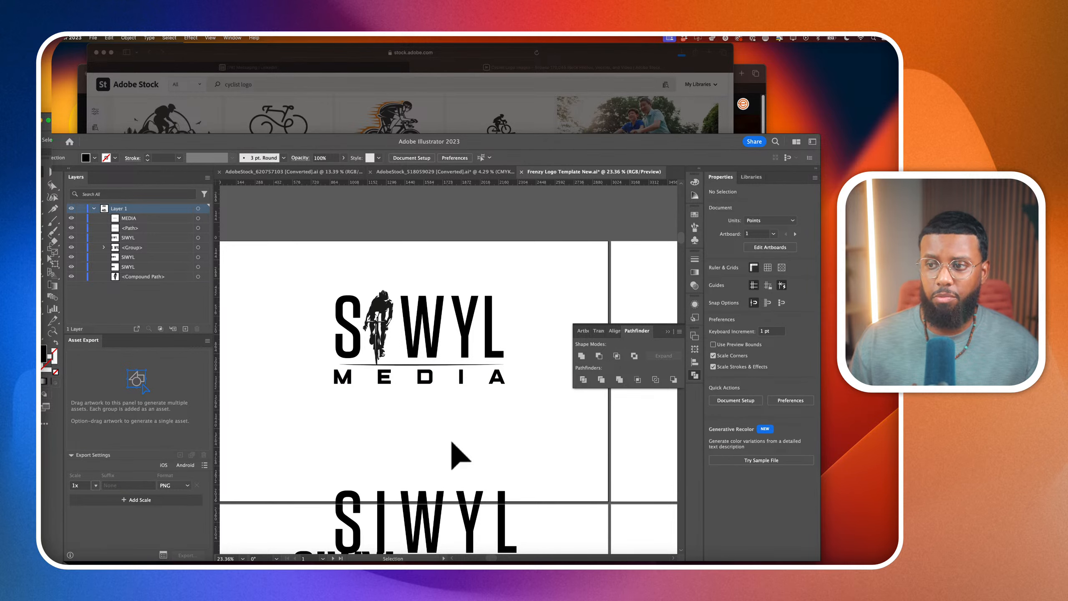
{"action": "left_click", "coordinate": [380, 324]}
{"action": "scroll", "coordinate": [382, 328], "scroll_direction": "up", "scroll_amount": 3}
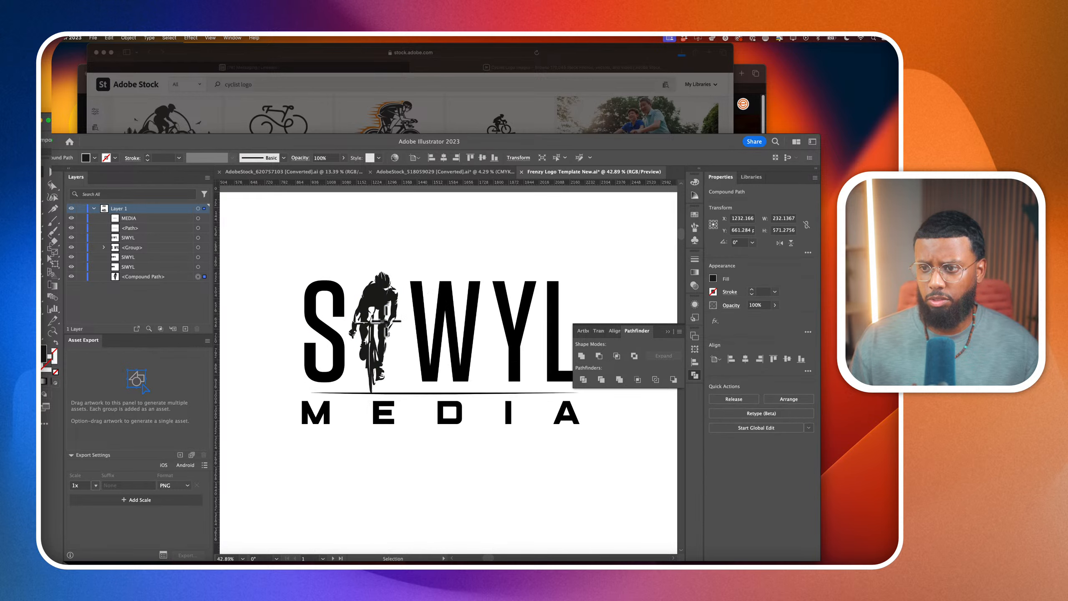
{"action": "left_click_drag", "start_coordinate": [394, 332], "coordinate": [397, 333]}
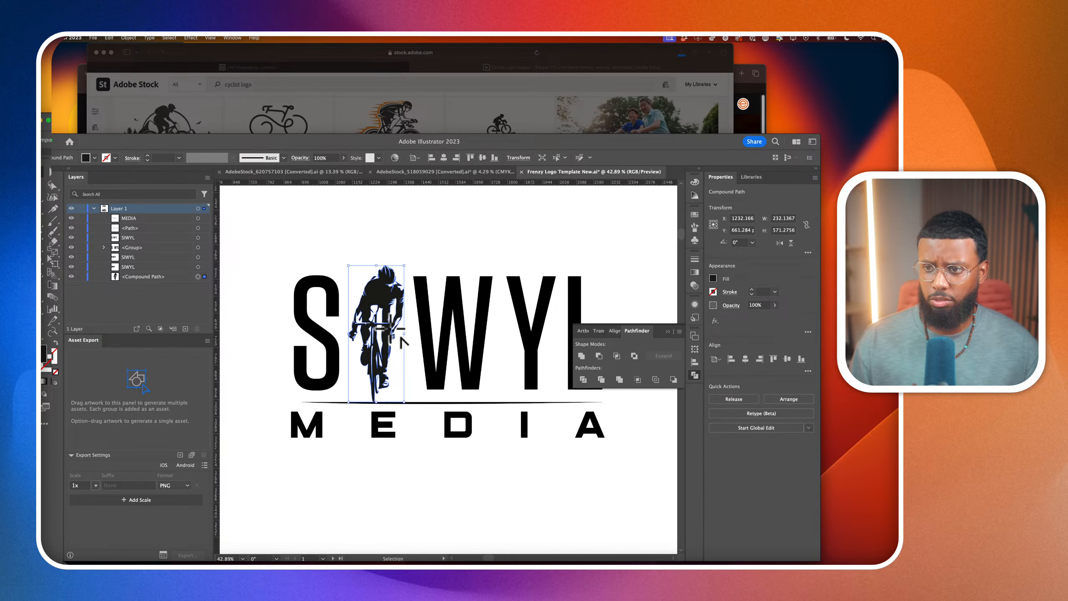
{"action": "left_click", "coordinate": [451, 452]}
Duplicate the complete cyclist SIWYL MEDIA logo so one version stays on the first artboard and another sits below the spare SIWYL texts
{"action": "scroll", "coordinate": [452, 452], "scroll_direction": "down", "scroll_amount": 3}
{"action": "left_click_drag", "start_coordinate": [332, 338], "coordinate": [465, 429]}
{"action": "scroll", "coordinate": [406, 402], "scroll_direction": "down", "scroll_amount": 4}
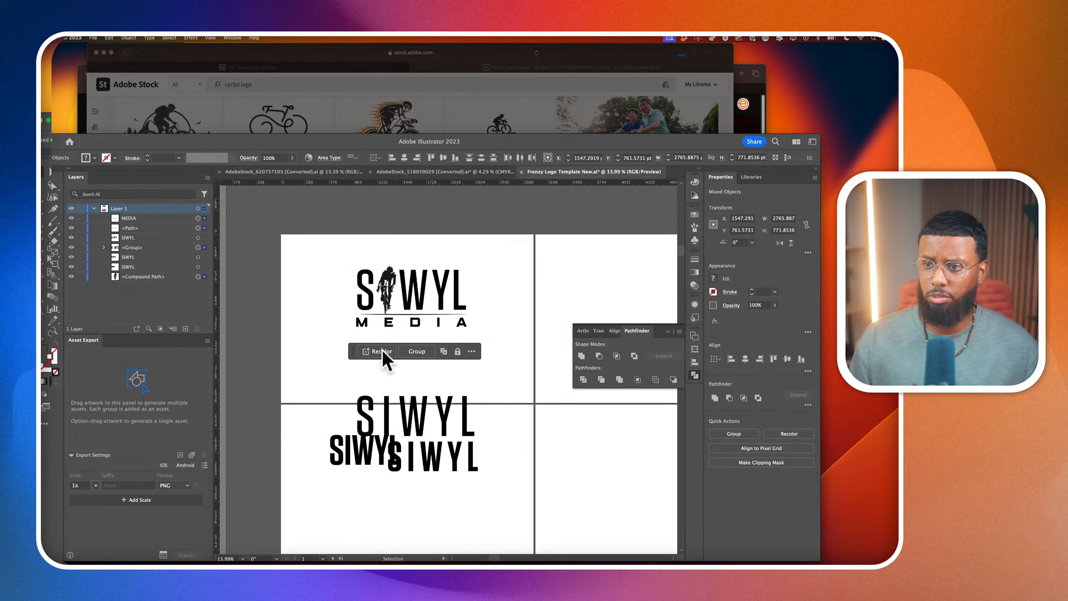
{"action": "left_click_drag", "start_coordinate": [405, 314], "coordinate": [405, 517]}
{"action": "left_click_drag", "start_coordinate": [407, 515], "coordinate": [403, 310]}
Convert the text of the first artboard's logo to outlines and scale that logo down slightly
{"action": "scroll", "coordinate": [393, 322], "scroll_direction": "up", "scroll_amount": 2}
{"action": "key", "text": "super+shift+o"}
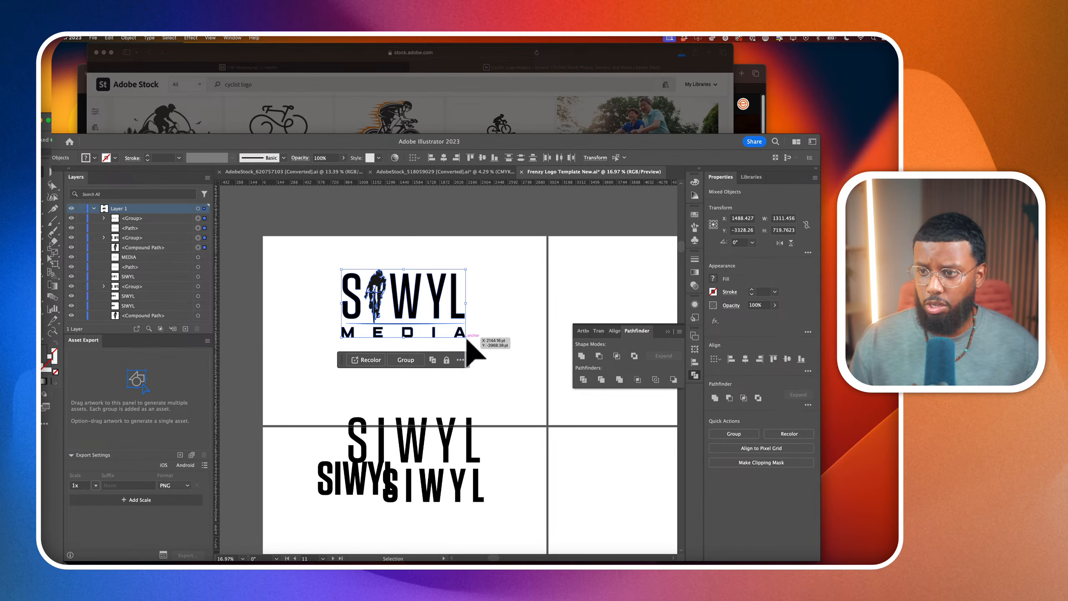
{"action": "left_click", "coordinate": [475, 354]}
Move the three spare SIWYL text variants down, clear of the first artboard
{"action": "left_click_drag", "start_coordinate": [330, 411], "coordinate": [499, 517]}
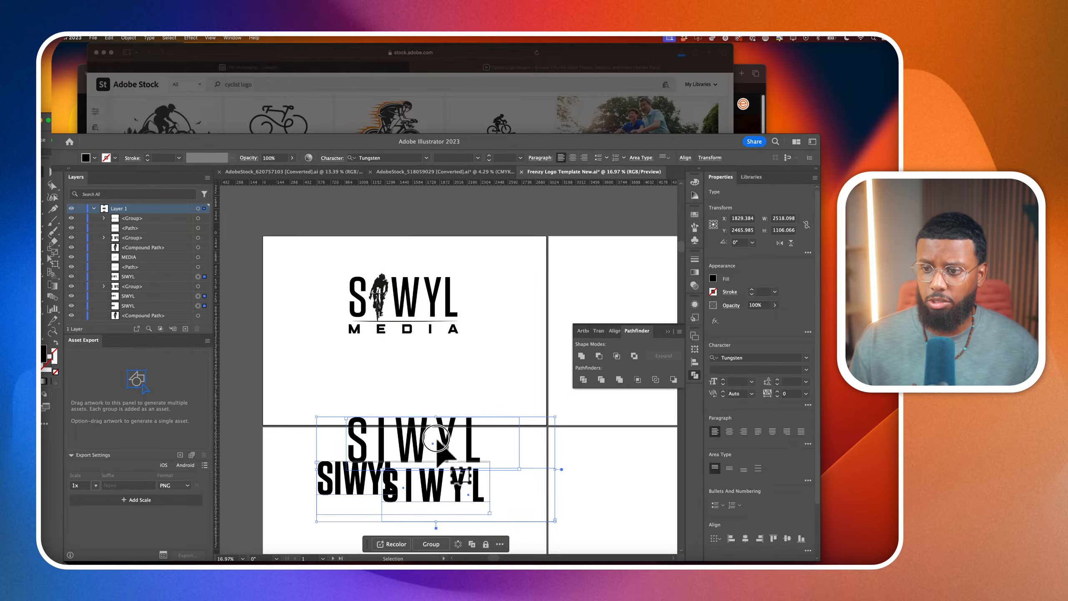
{"action": "scroll", "coordinate": [439, 463], "scroll_direction": "down", "scroll_amount": 3}
{"action": "left_click", "coordinate": [269, 348]}
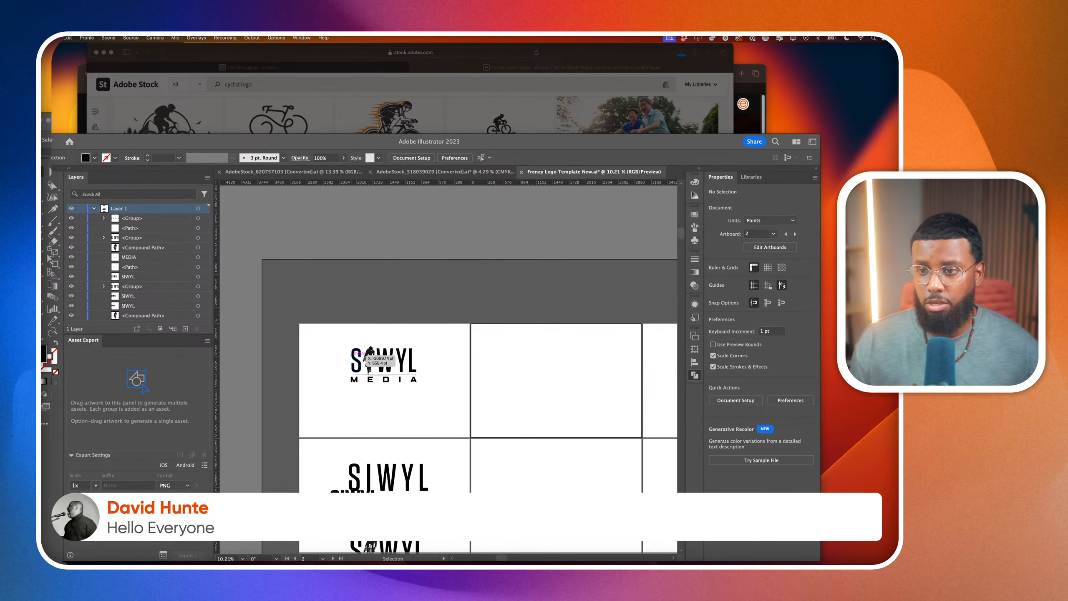
Switch to the Adobe Stock page in the browser and save the licensed bicycle logo as AdobeStock_307902586.ai
{"action": "left_click", "coordinate": [384, 135]}
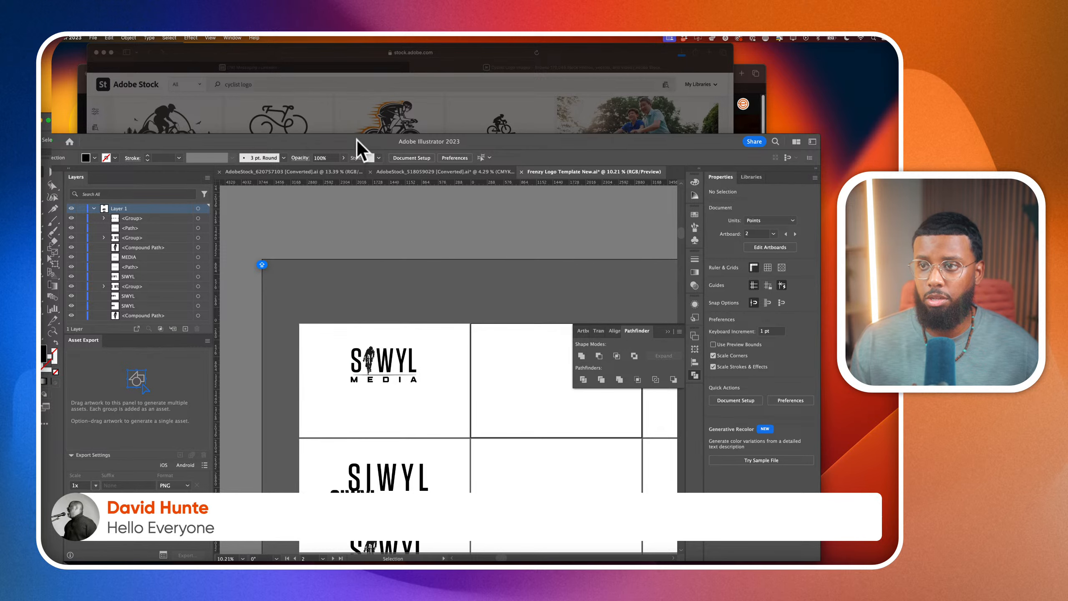
{"action": "left_click_drag", "start_coordinate": [358, 136], "coordinate": [351, 90]}
{"action": "left_click", "coordinate": [349, 96]}
{"action": "left_click_drag", "start_coordinate": [77, 102], "coordinate": [80, 78]}
{"action": "left_click", "coordinate": [91, 83]}
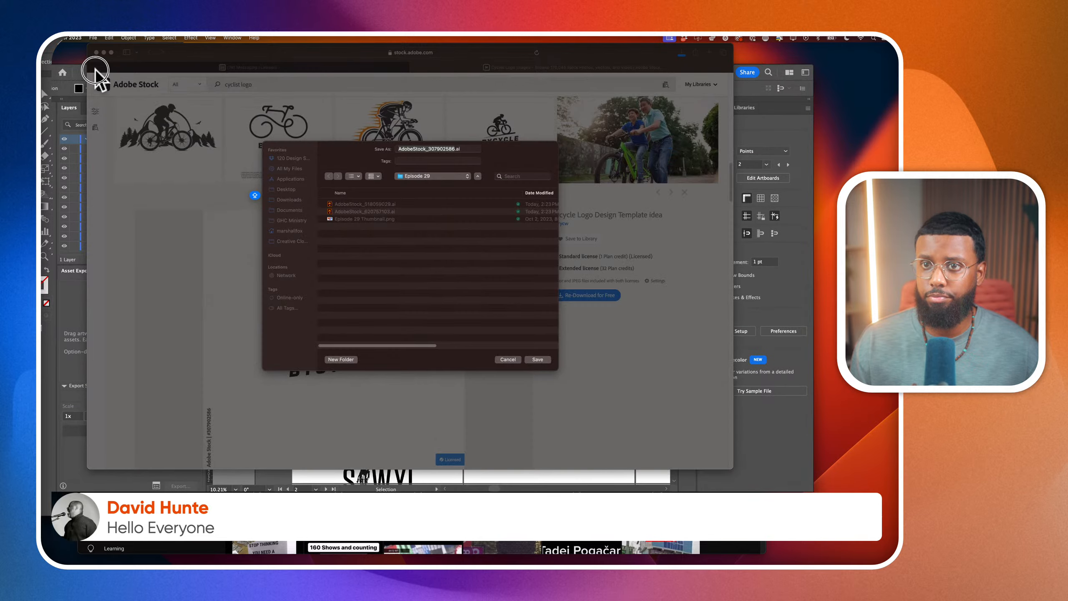
{"action": "left_click", "coordinate": [249, 112]}
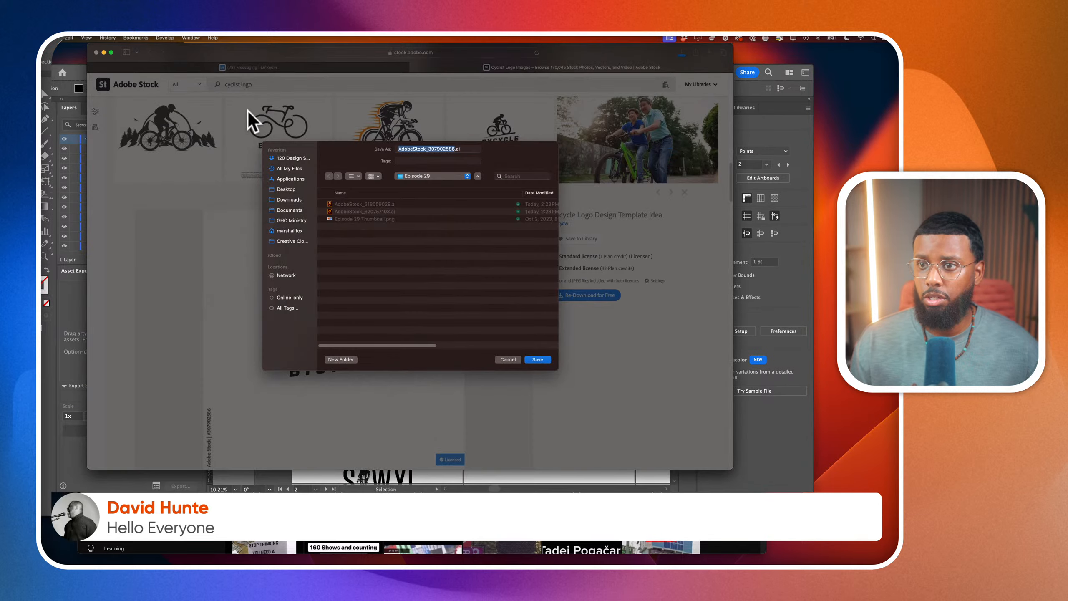
{"action": "left_click", "coordinate": [544, 359]}
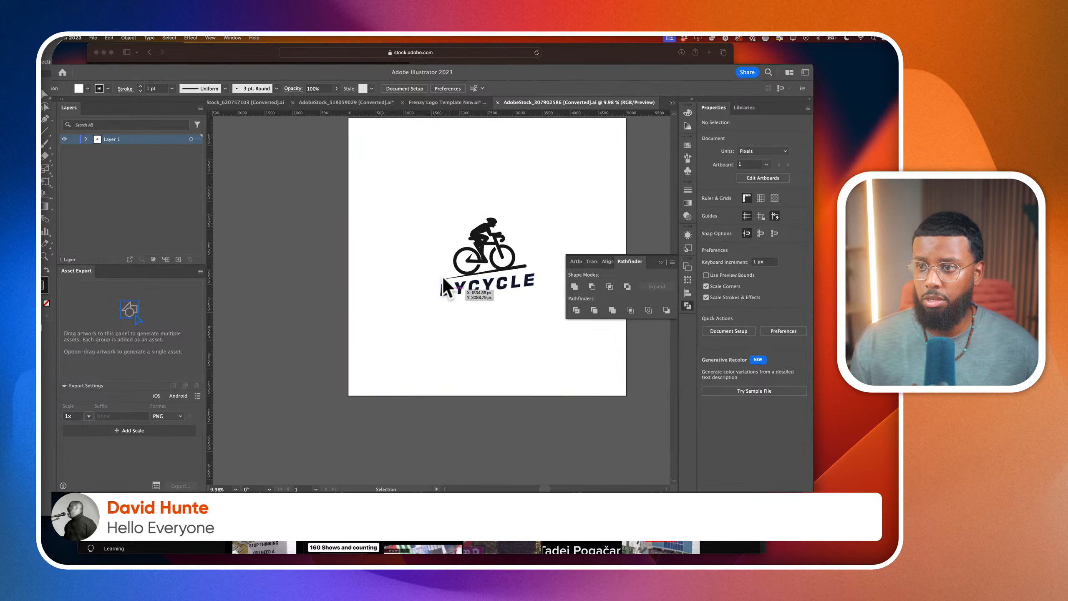
Delete the white background square from the bicycle artwork and copy the BYCYCLE logo
{"action": "left_click_drag", "start_coordinate": [477, 302], "coordinate": [564, 370]}
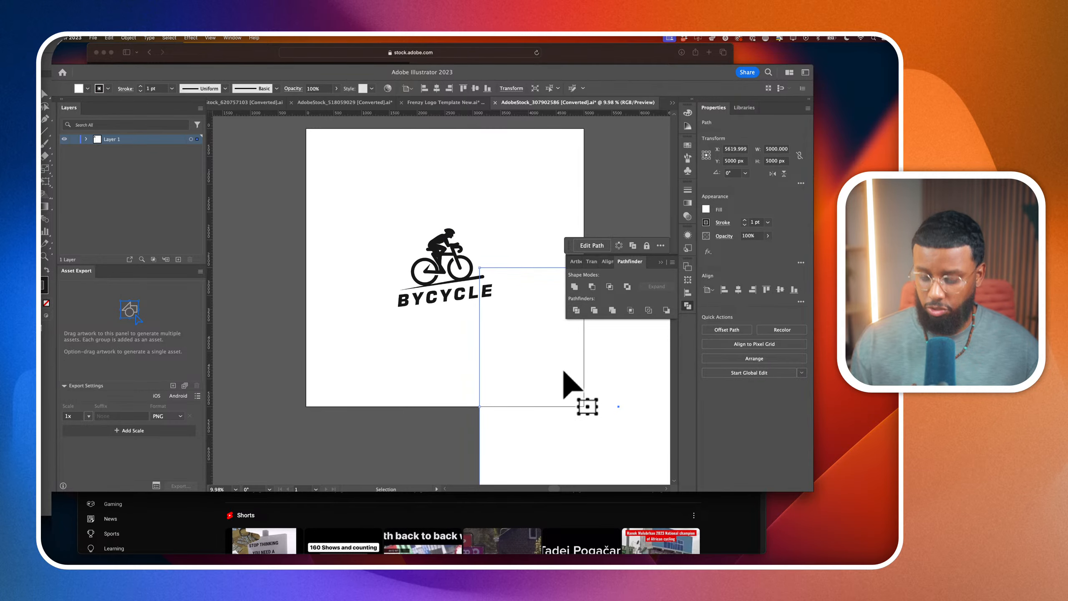
{"action": "key", "text": "Delete"}
{"action": "left_click_drag", "start_coordinate": [386, 218], "coordinate": [505, 320]}
{"action": "key", "text": "a"}
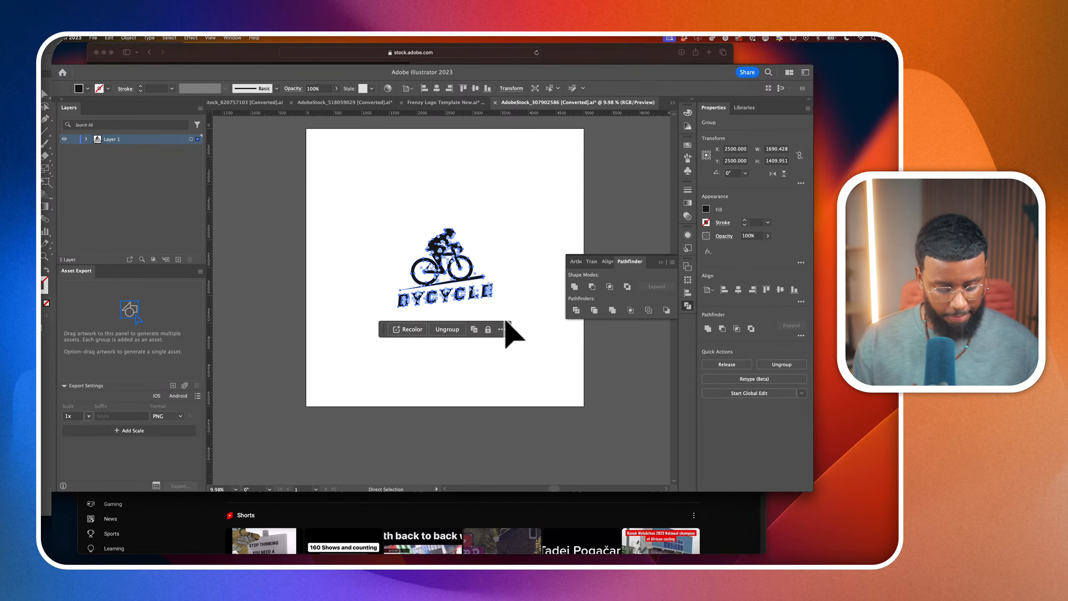
Paste the BYCYCLE logo onto the template artboard beside the first logo and scale it down to fit
{"action": "left_click", "coordinate": [425, 102]}
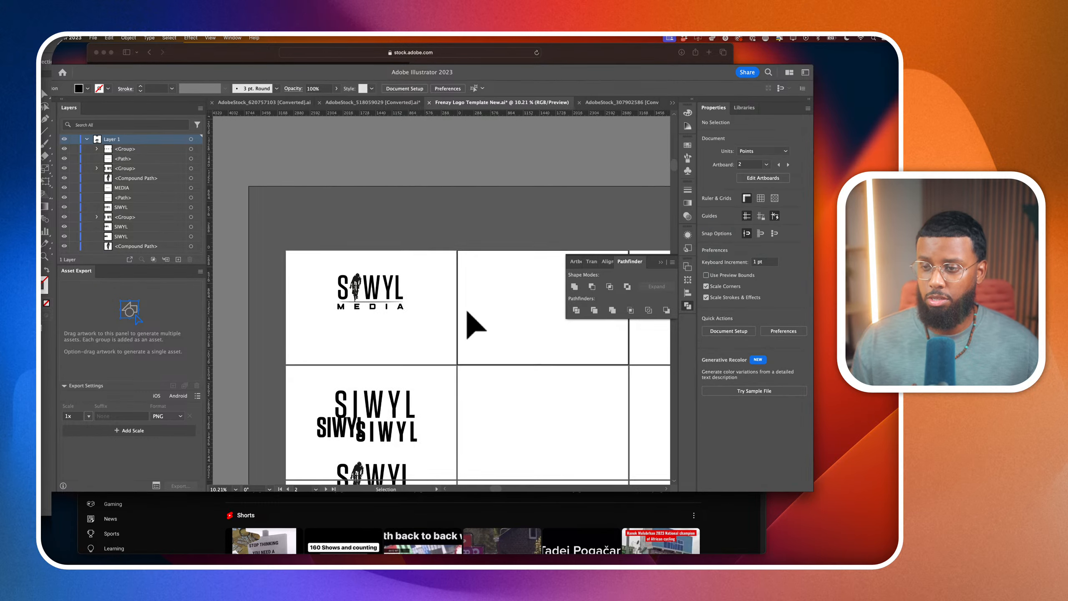
{"action": "scroll", "coordinate": [468, 311], "scroll_direction": "right", "scroll_amount": 3}
{"action": "scroll", "coordinate": [467, 312], "scroll_direction": "down", "scroll_amount": 1}
{"action": "key", "text": "cmd+v"}
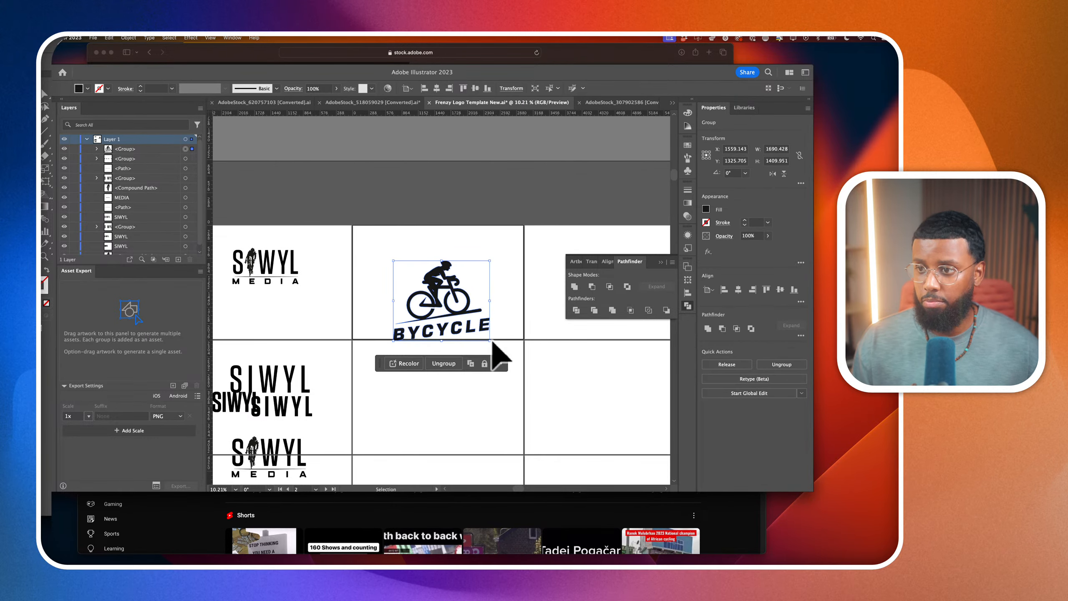
{"action": "left_click_drag", "start_coordinate": [495, 345], "coordinate": [458, 301]}
Close the AdobeStock_518059029 document without saving its changes
{"action": "left_click", "coordinate": [605, 102]}
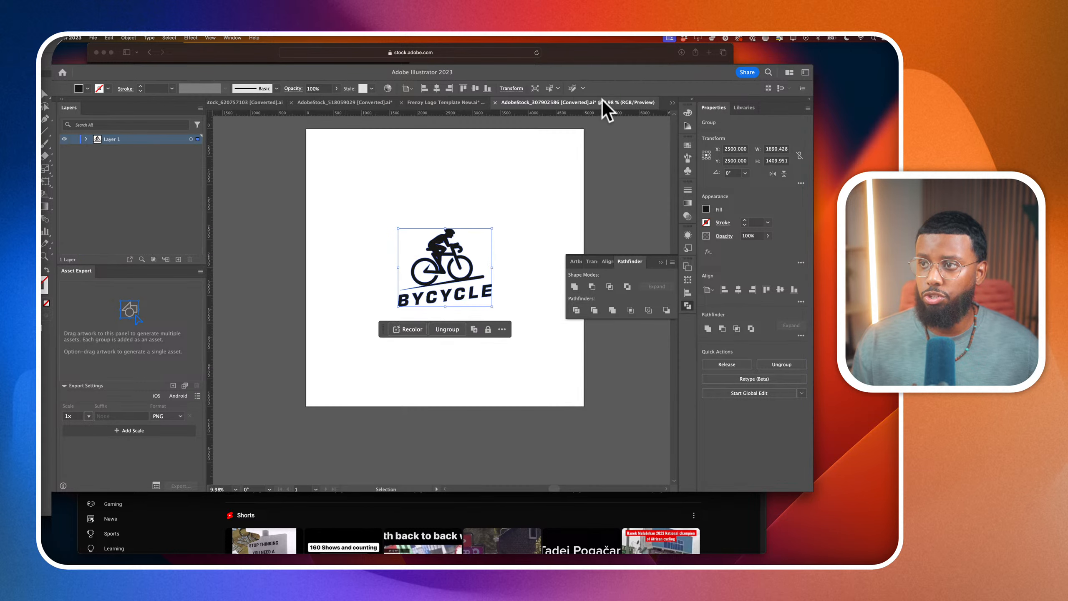
{"action": "left_click", "coordinate": [458, 103]}
{"action": "left_click", "coordinate": [354, 103]}
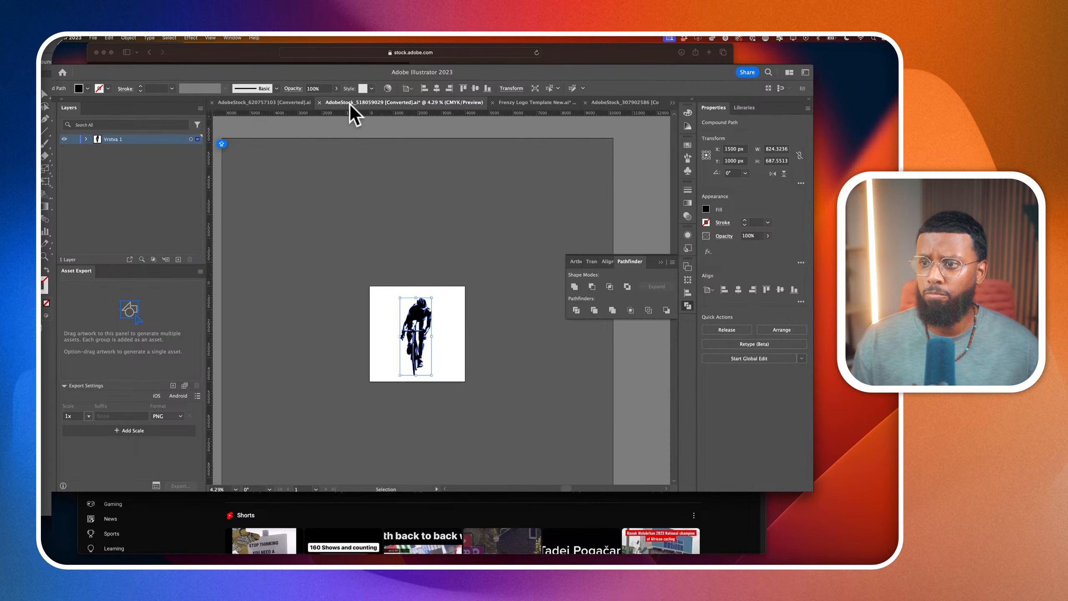
{"action": "left_click", "coordinate": [319, 102]}
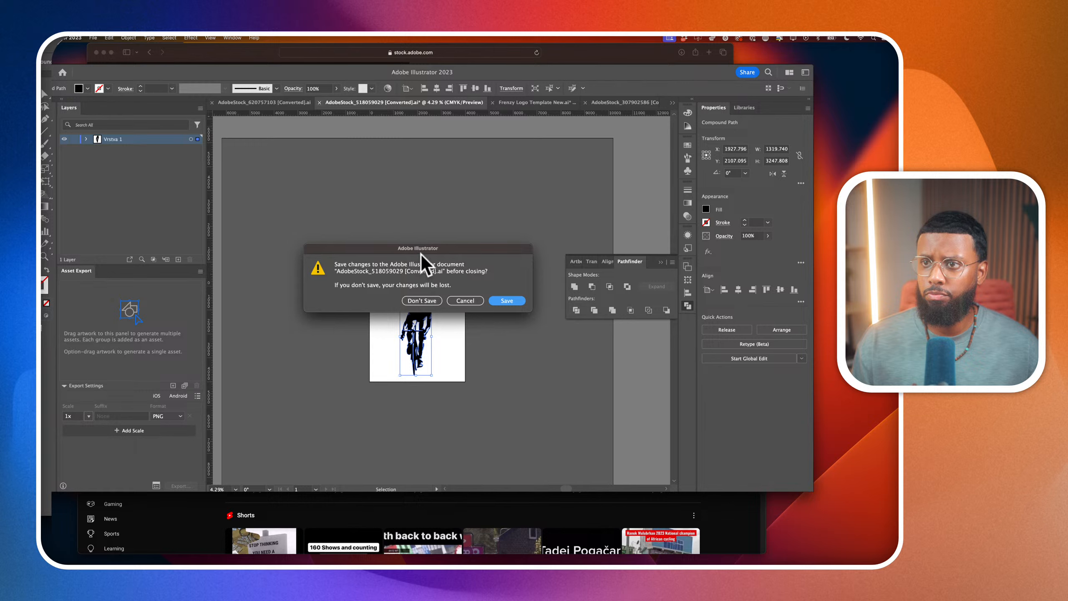
{"action": "left_click", "coordinate": [420, 300]}
Delete the light gray background square in AdobeStock_620757103 and copy the Adventure Mountain Bike badge
{"action": "left_click", "coordinate": [279, 105]}
{"action": "left_click_drag", "start_coordinate": [364, 198], "coordinate": [443, 290]}
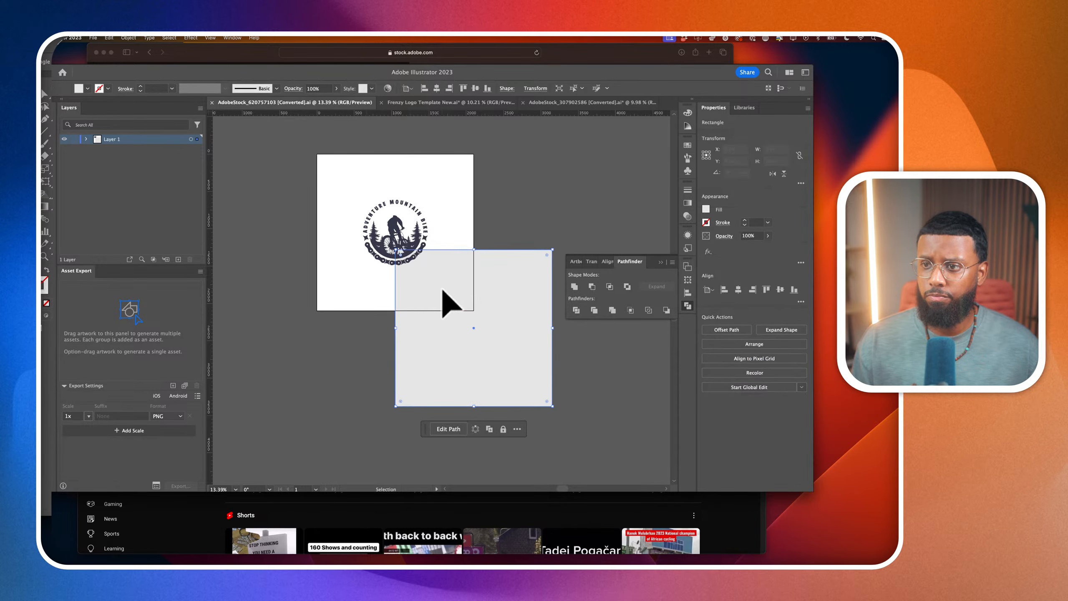
{"action": "key", "text": "Delete"}
{"action": "key", "text": "a"}
{"action": "left_click_drag", "start_coordinate": [332, 173], "coordinate": [472, 320]}
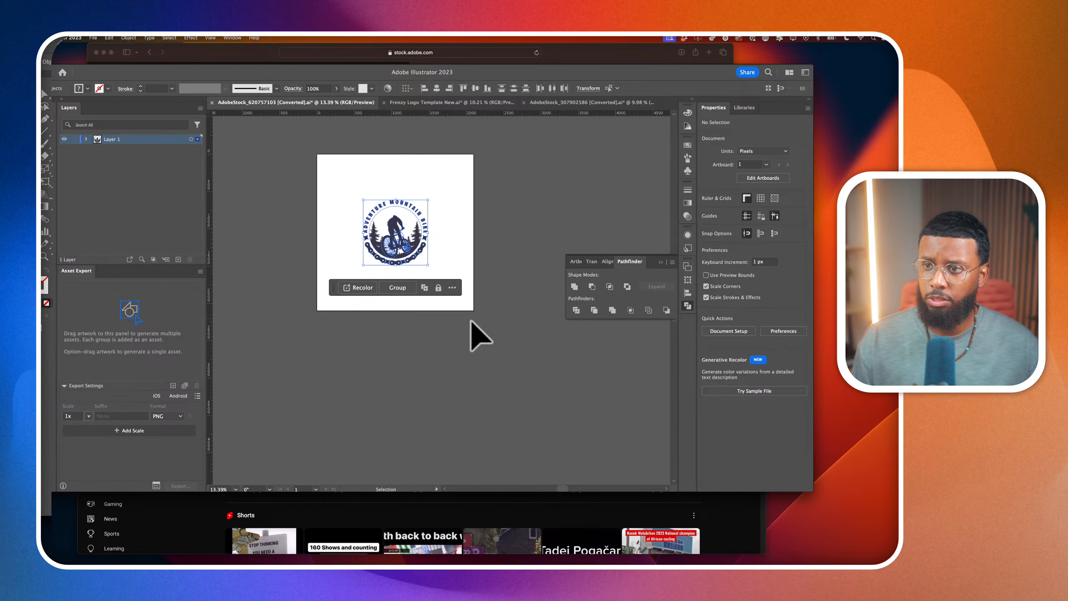
Paste the badge into the AdobeStock_307902586 document and enlarge and position it so its ring surrounds the BYCYCLE logo
{"action": "left_click", "coordinate": [578, 103]}
{"action": "key", "text": "v"}
{"action": "left_click", "coordinate": [521, 302]}
{"action": "key", "text": "super+v"}
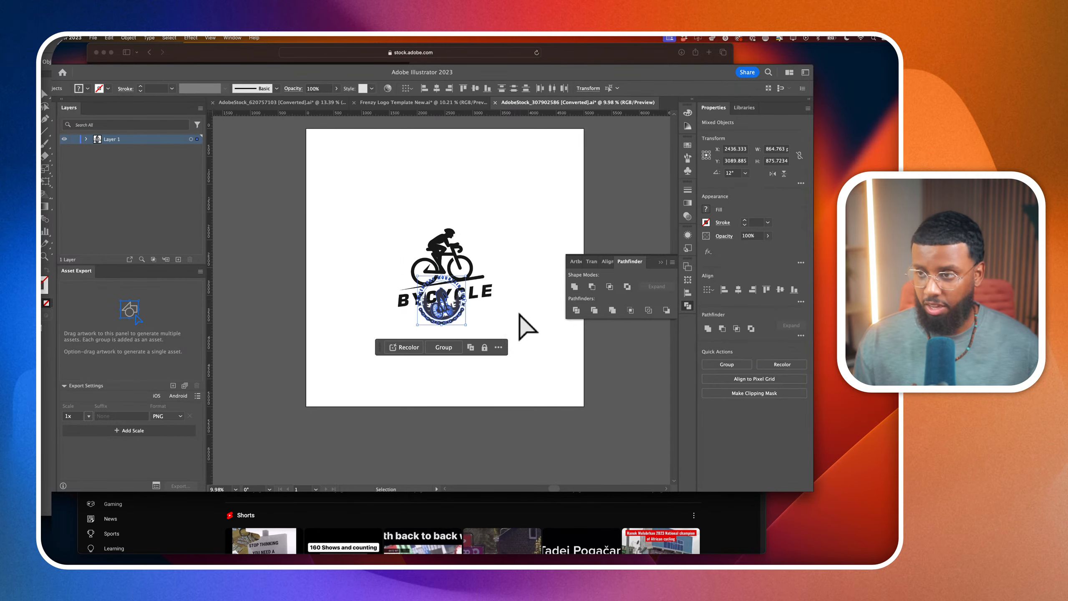
{"action": "mouse_move", "coordinate": [470, 329]}
{"action": "left_mouse_down"}
{"action": "mouse_move", "coordinate": [511, 369]}
{"action": "mouse_move", "coordinate": [480, 323]}
{"action": "left_mouse_up"}
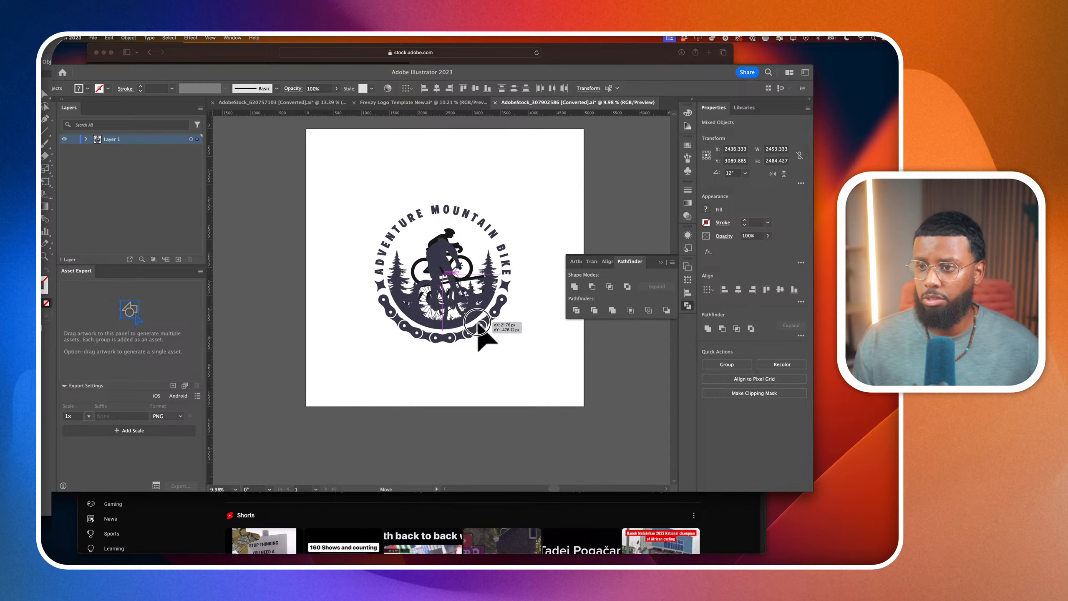
{"action": "left_click_drag", "start_coordinate": [479, 324], "coordinate": [479, 323]}
Replace the template's BYCYCLE logo with a copy of the combined badge artwork, scaled to about 1055 pt wide within its artboard
{"action": "left_click_drag", "start_coordinate": [346, 203], "coordinate": [528, 374]}
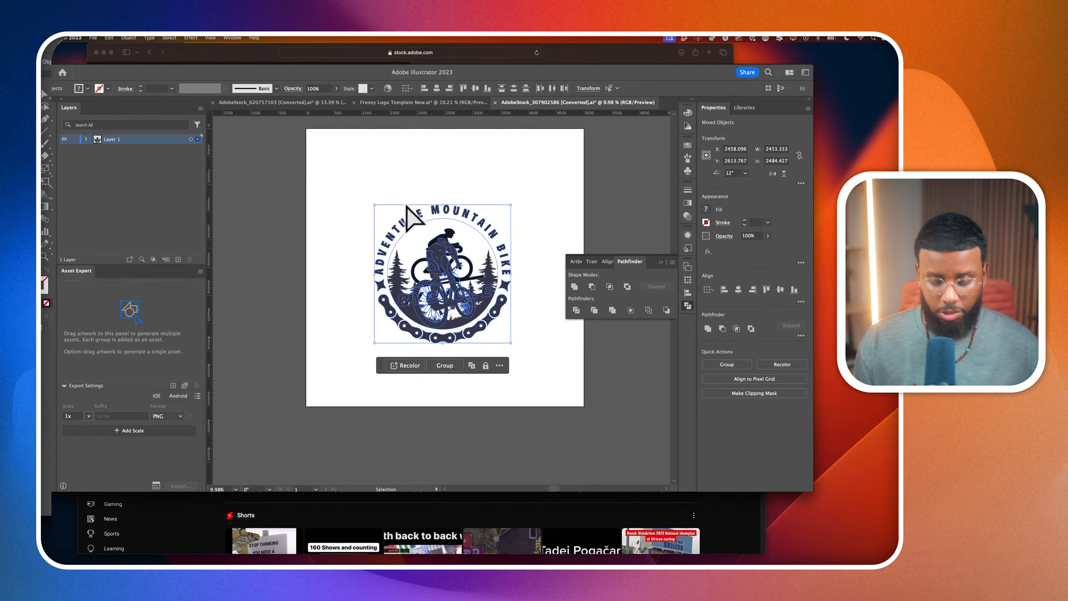
{"action": "left_click", "coordinate": [381, 104]}
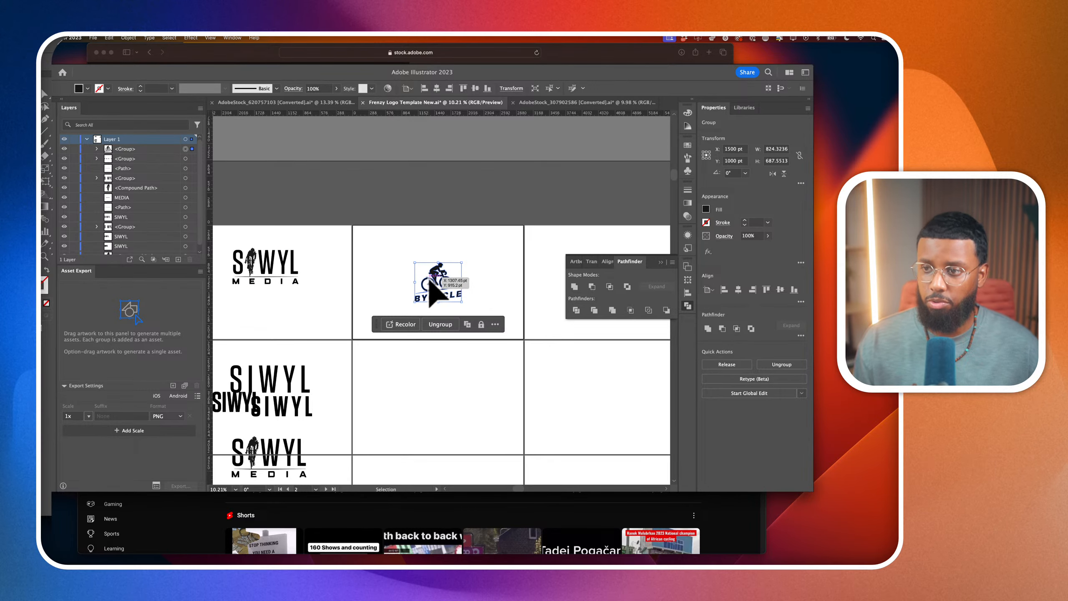
{"action": "key", "text": "BackSpace"}
{"action": "key", "text": "super+v"}
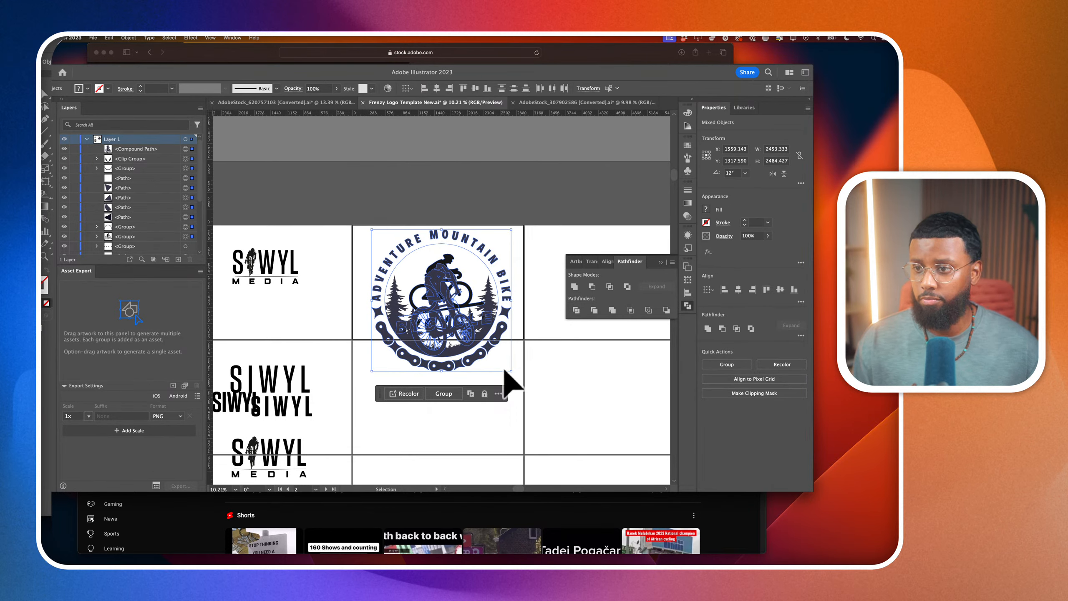
{"action": "left_click_drag", "start_coordinate": [512, 371], "coordinate": [494, 354]}
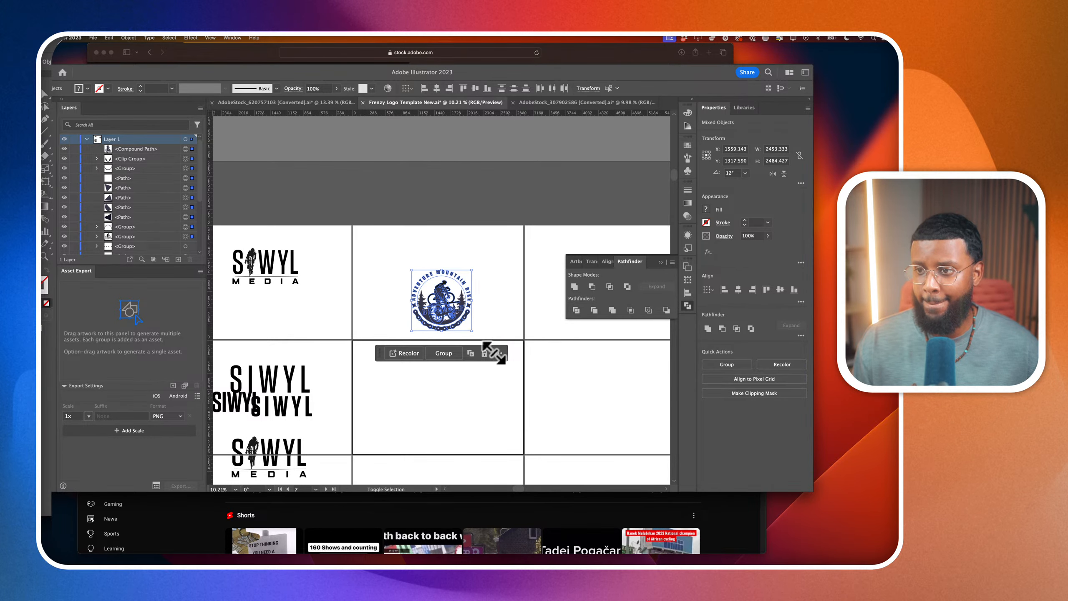
{"action": "left_click", "coordinate": [532, 370]}
Delete the pine tree artwork from inside the badge using the Direct Selection tool
{"action": "scroll", "coordinate": [447, 301], "scroll_direction": "up", "scroll_amount": 3}
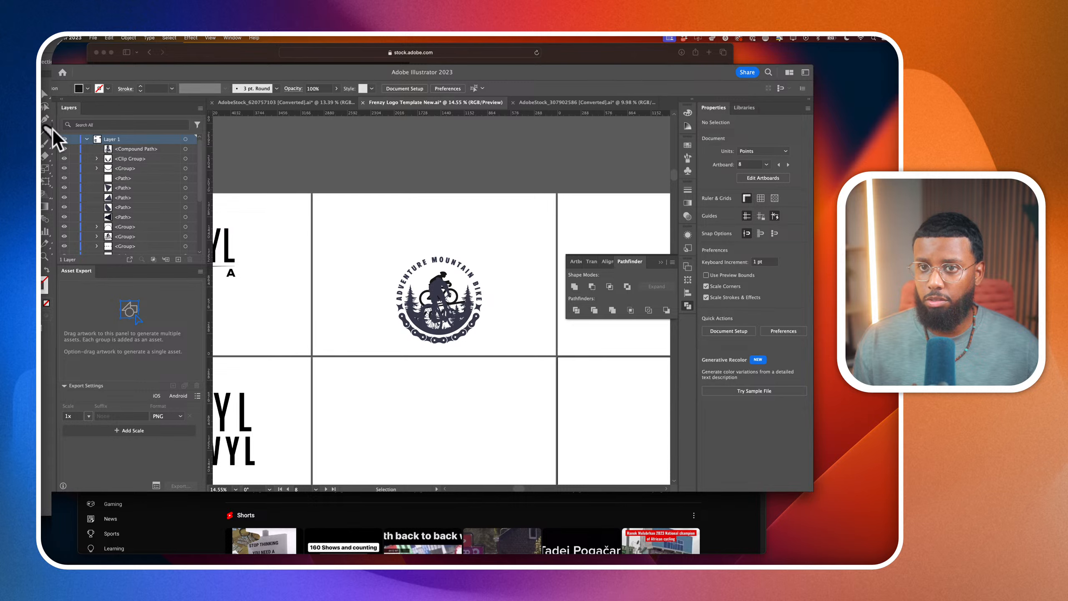
{"action": "left_click", "coordinate": [45, 106]}
{"action": "left_click", "coordinate": [441, 316]}
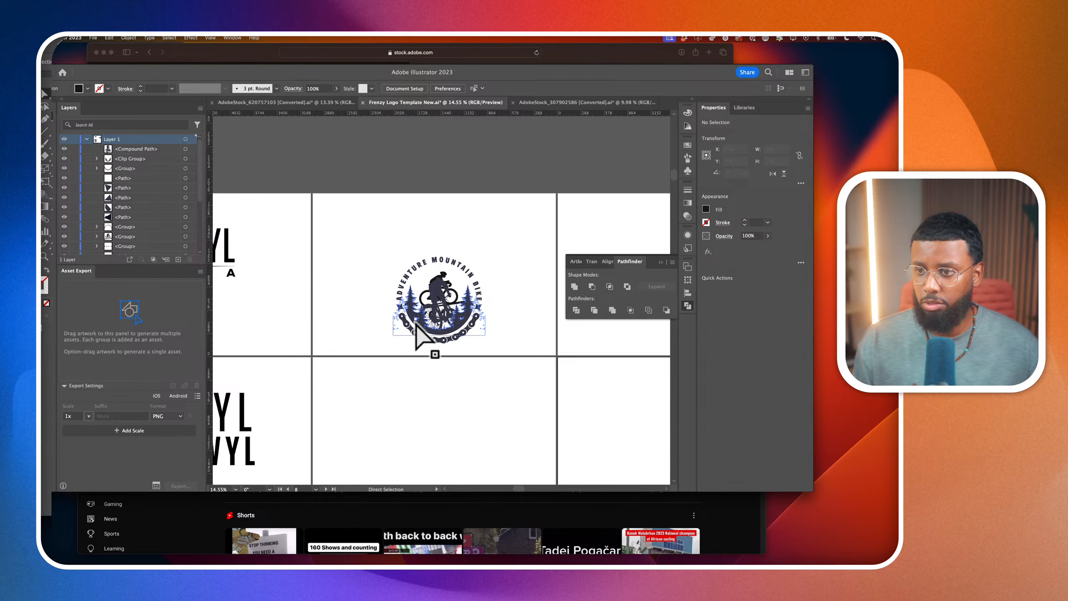
{"action": "scroll", "coordinate": [436, 335], "scroll_direction": "up", "scroll_amount": 3}
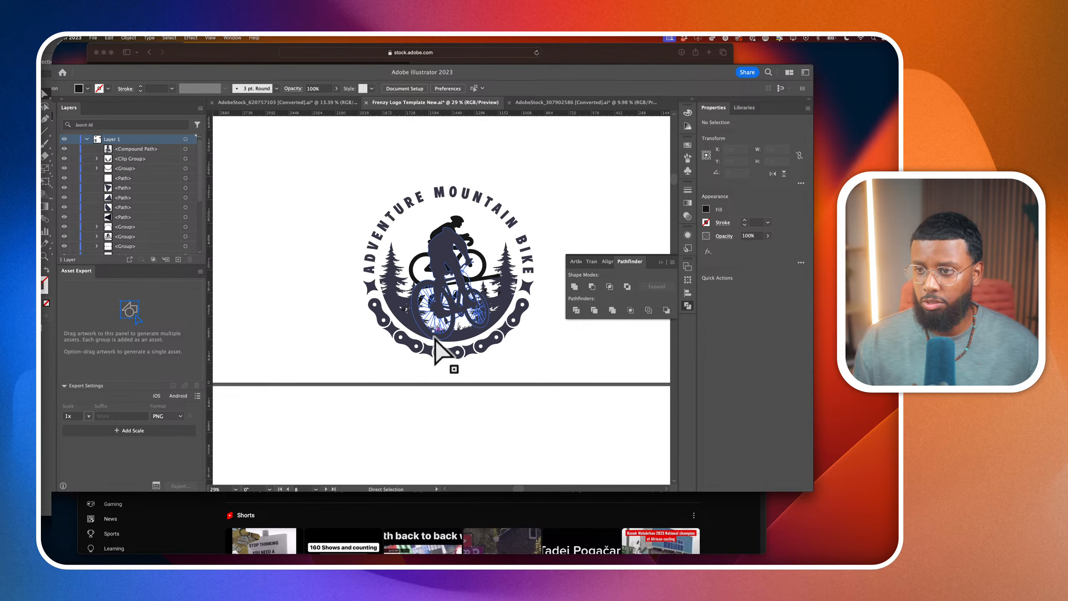
{"action": "left_click", "coordinate": [412, 329]}
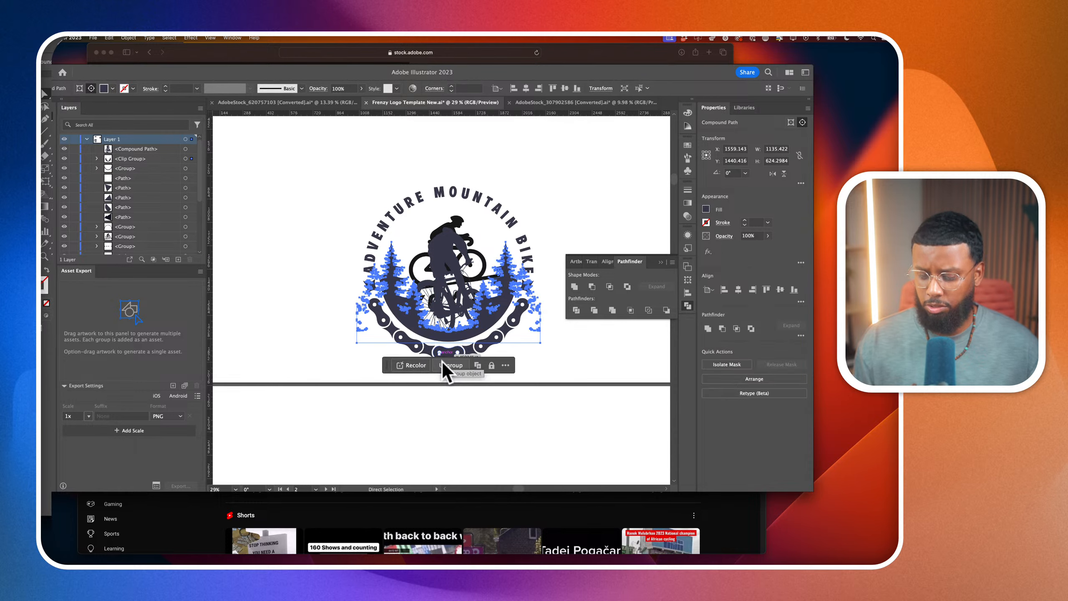
{"action": "key", "text": "Delete"}
Delete the mountain biker silhouette that overlaps the BYCYCLE logo in the badge
{"action": "scroll", "coordinate": [446, 244], "scroll_direction": "up", "scroll_amount": 2}
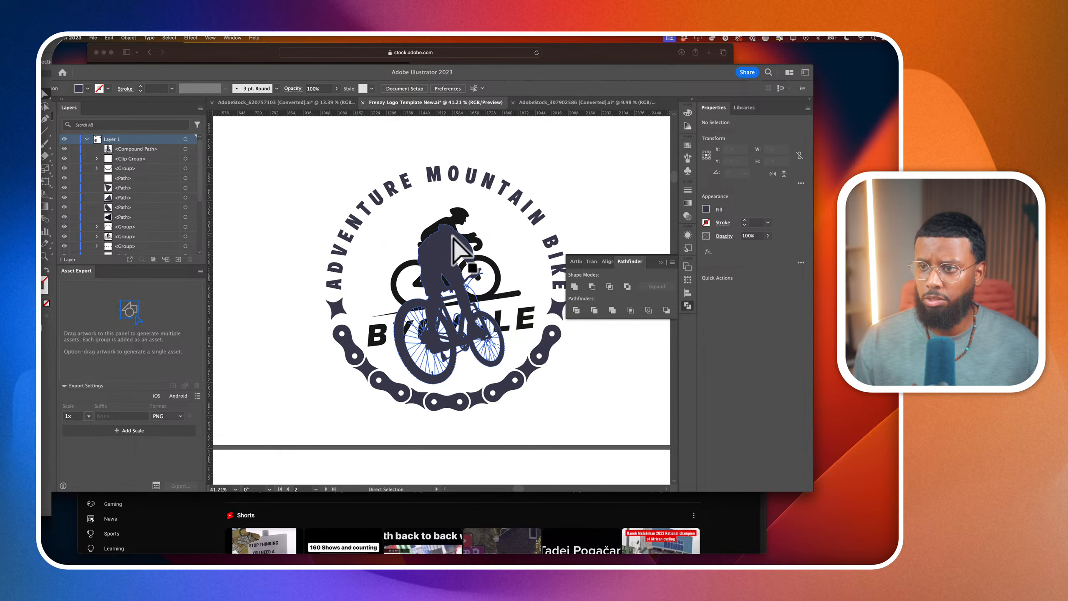
{"action": "left_click", "coordinate": [445, 249]}
{"action": "key", "text": "Delete"}
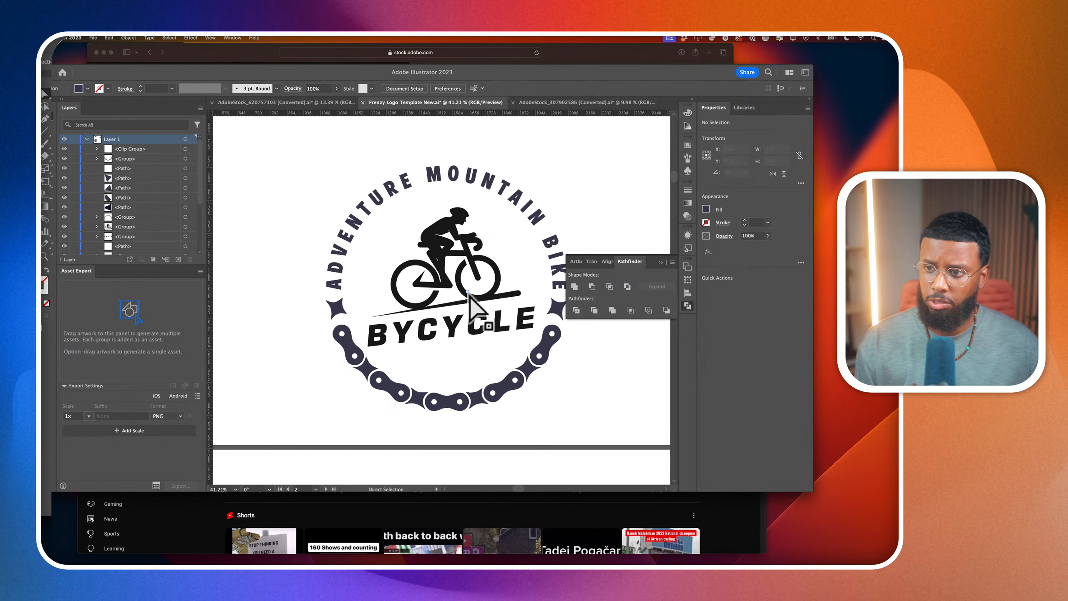
Add an area text frame reading "siwyl", about 1816 by 775 pt, in the empty artboard below the badge
{"action": "scroll", "coordinate": [459, 332], "scroll_direction": "up", "scroll_amount": 3}
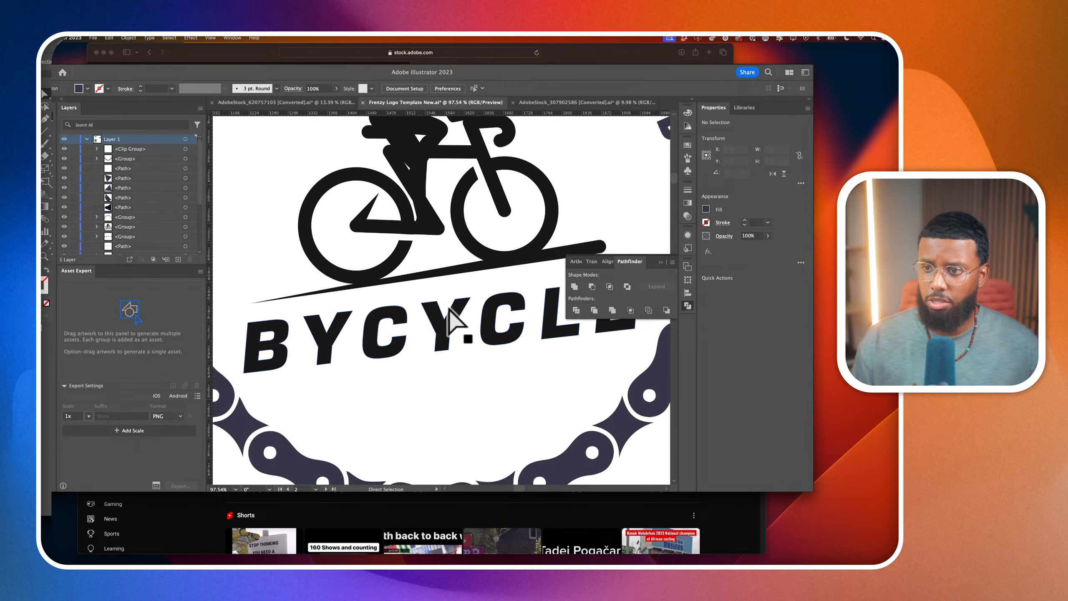
{"action": "scroll", "coordinate": [460, 331], "scroll_direction": "down", "scroll_amount": 2}
{"action": "scroll", "coordinate": [449, 311], "scroll_direction": "down", "scroll_amount": 5}
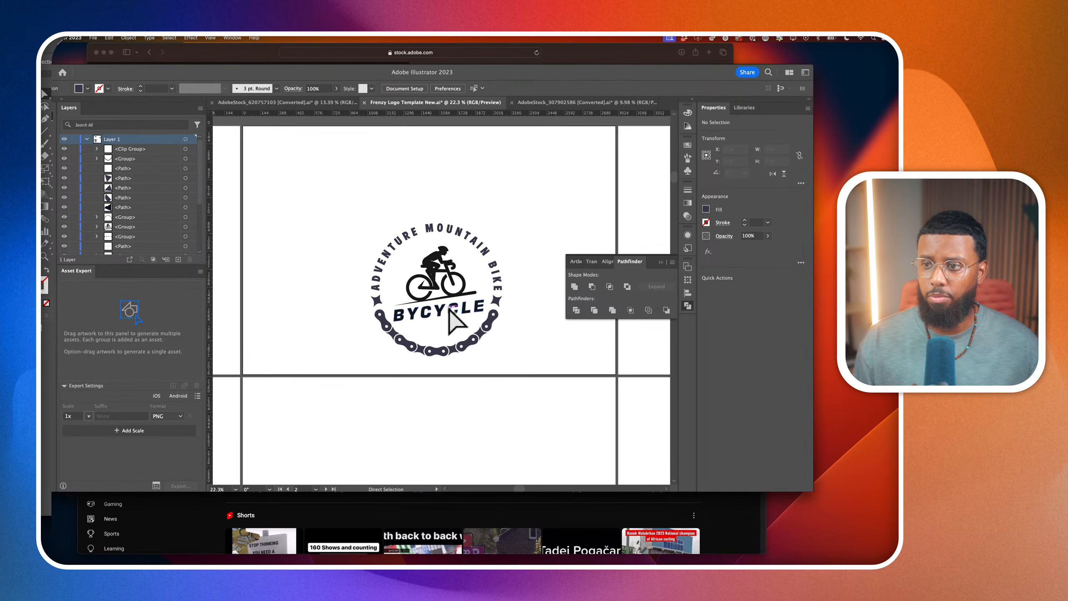
{"action": "key", "text": "t"}
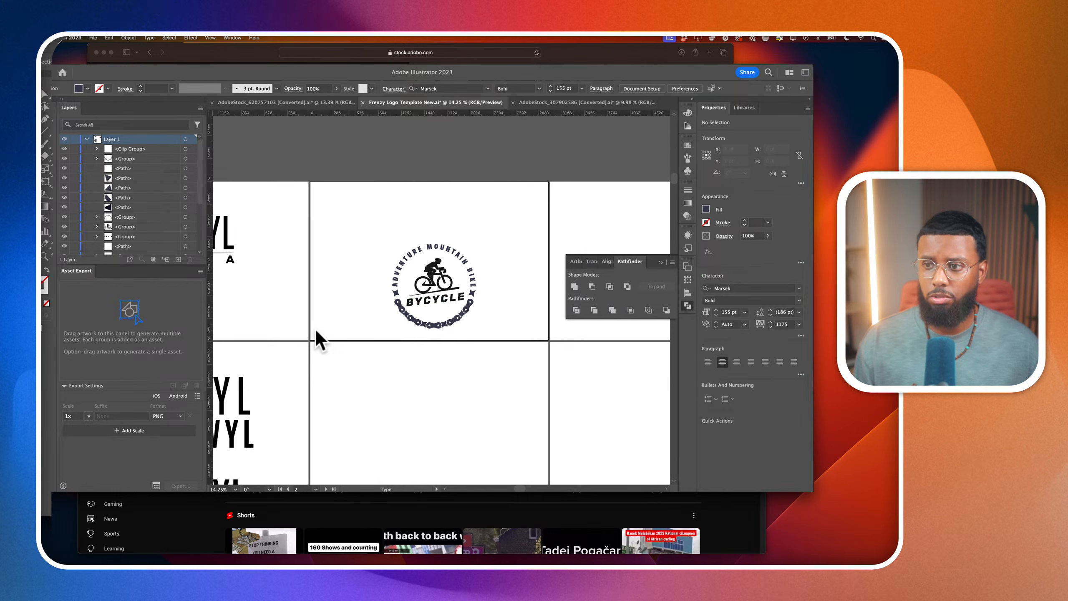
{"action": "scroll", "coordinate": [373, 365], "scroll_direction": "down", "scroll_amount": 2}
{"action": "left_click_drag", "start_coordinate": [355, 345], "coordinate": [499, 406]}
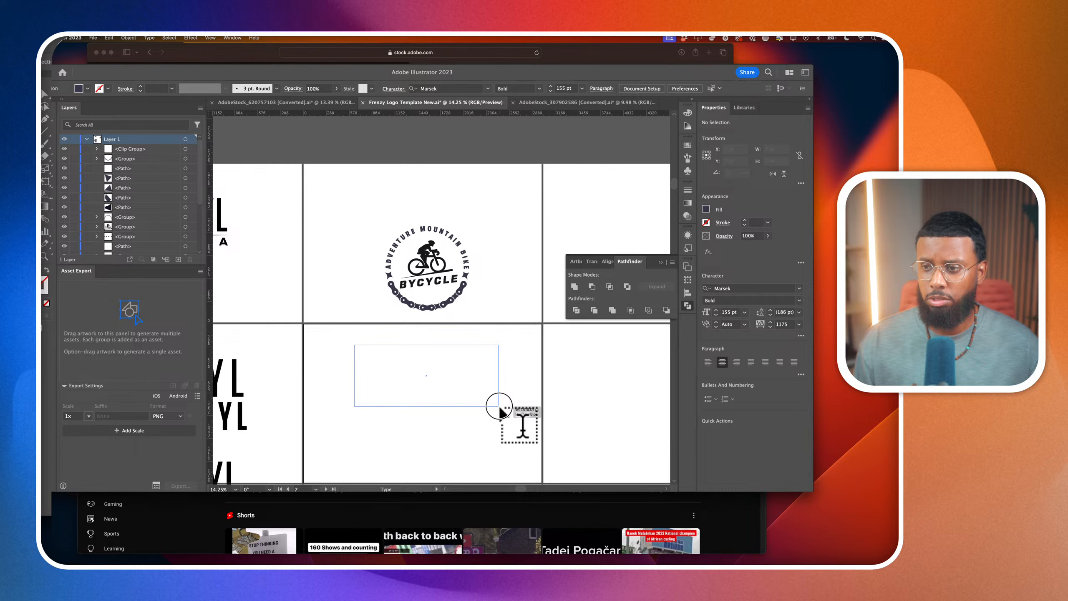
{"action": "left_click_drag", "start_coordinate": [499, 406], "coordinate": [499, 404]}
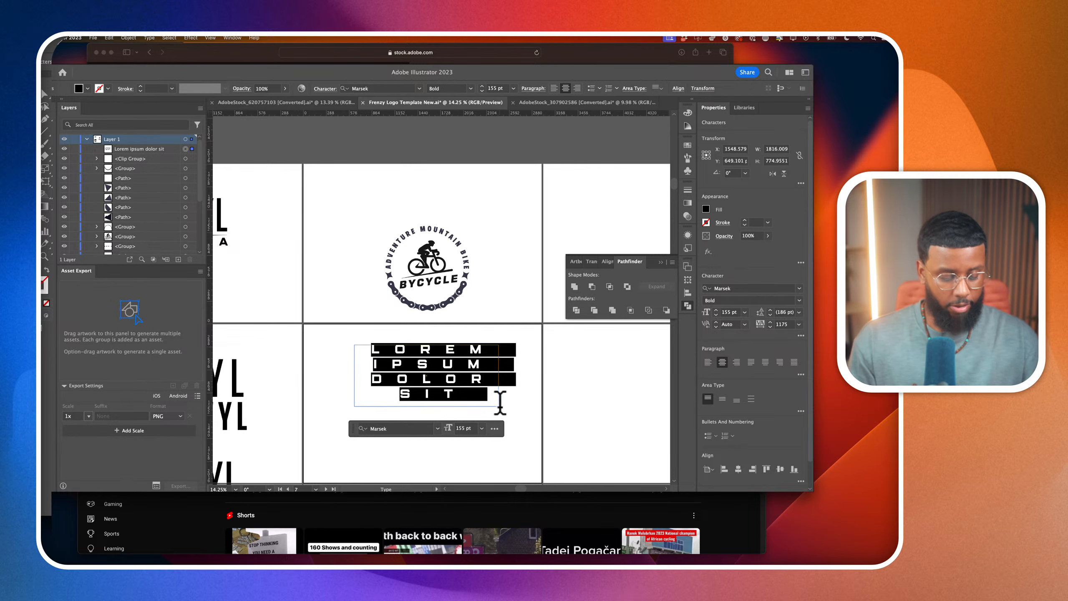
{"action": "type", "text": "siwyl"}
Set the tracking of the siwyl text to 0
{"action": "double_click", "coordinate": [490, 351]}
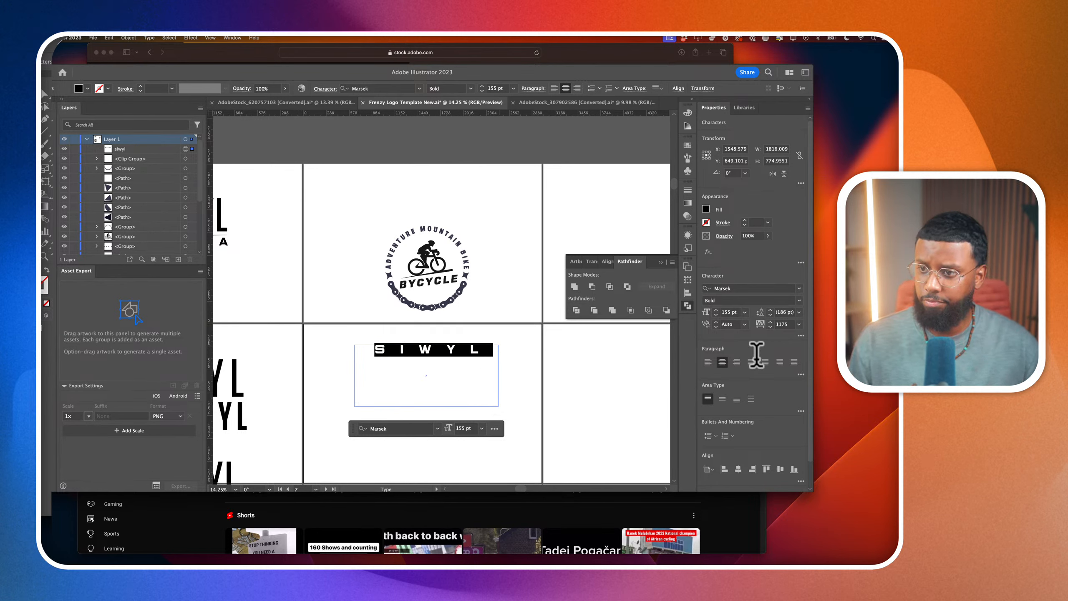
{"action": "double_click", "coordinate": [783, 324]}
{"action": "type", "text": "0"}
{"action": "key", "text": "Return"}
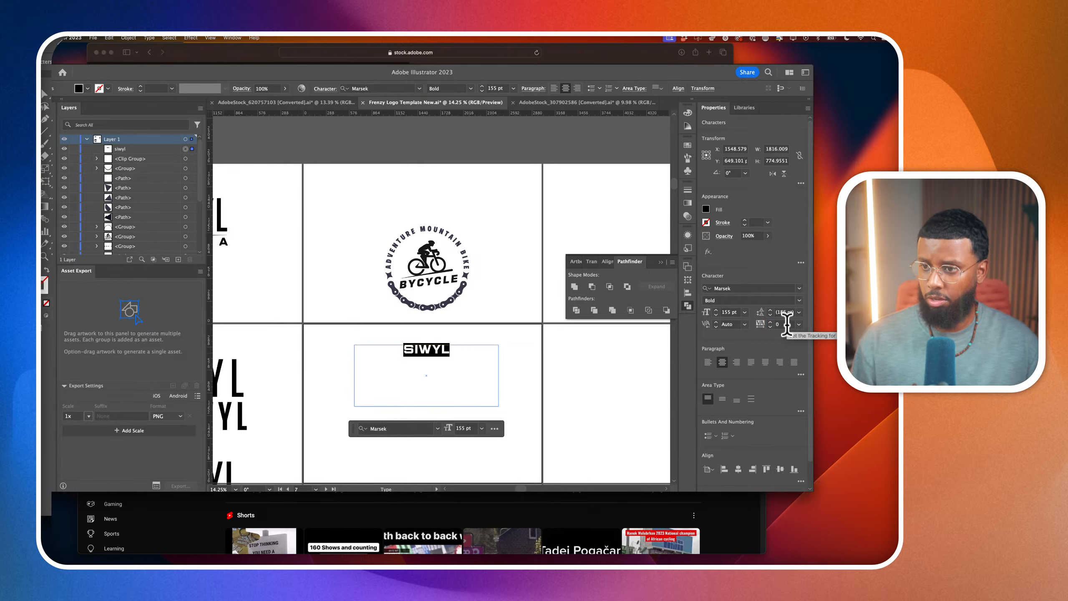
{"action": "left_click", "coordinate": [148, 38]}
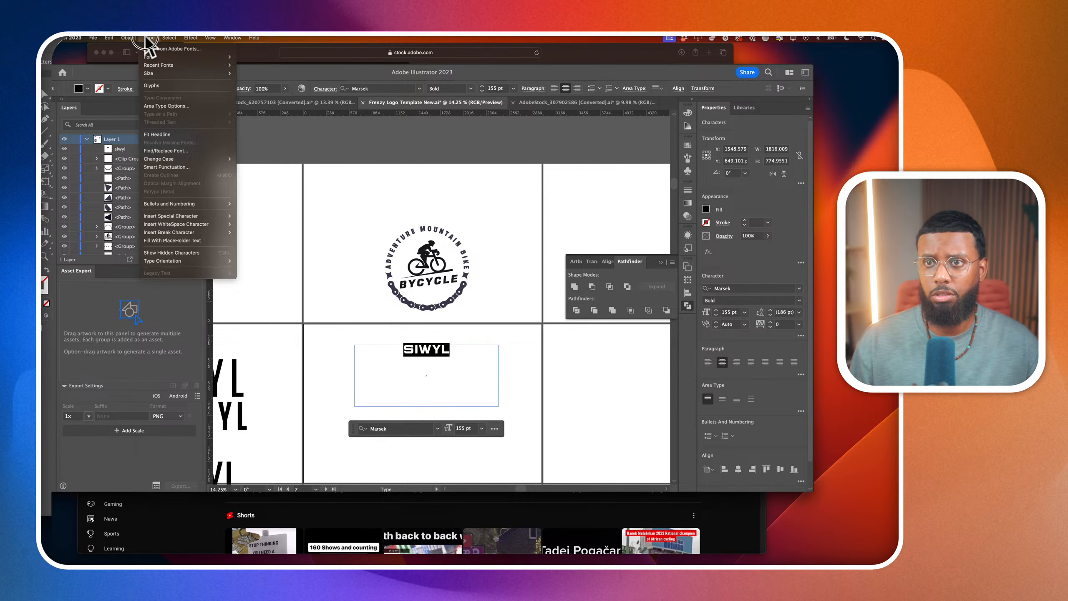
{"action": "mouse_move", "coordinate": [189, 40]}
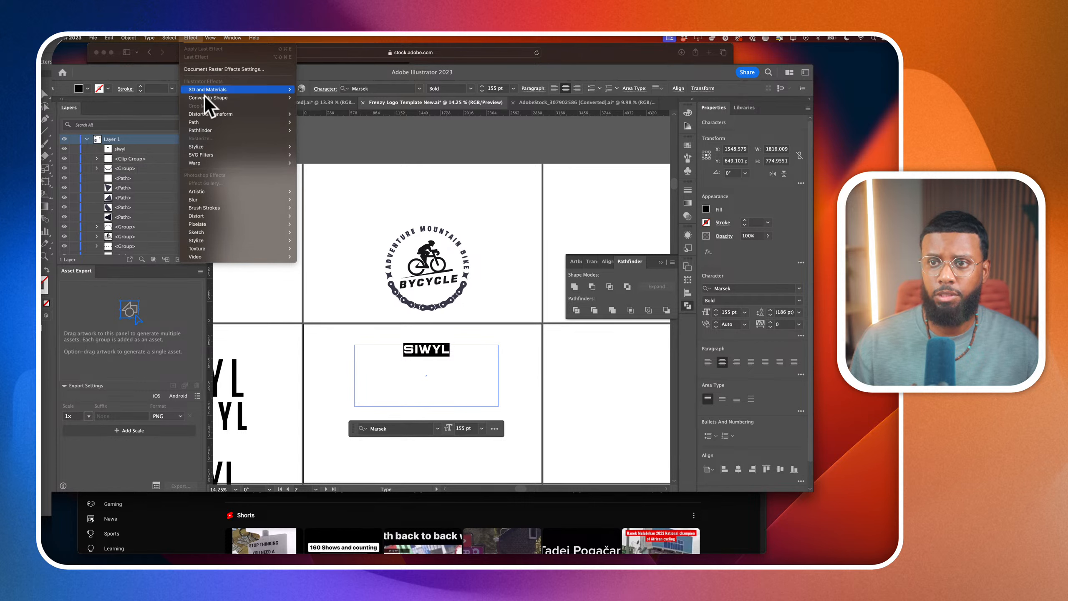
{"action": "mouse_move", "coordinate": [208, 101]}
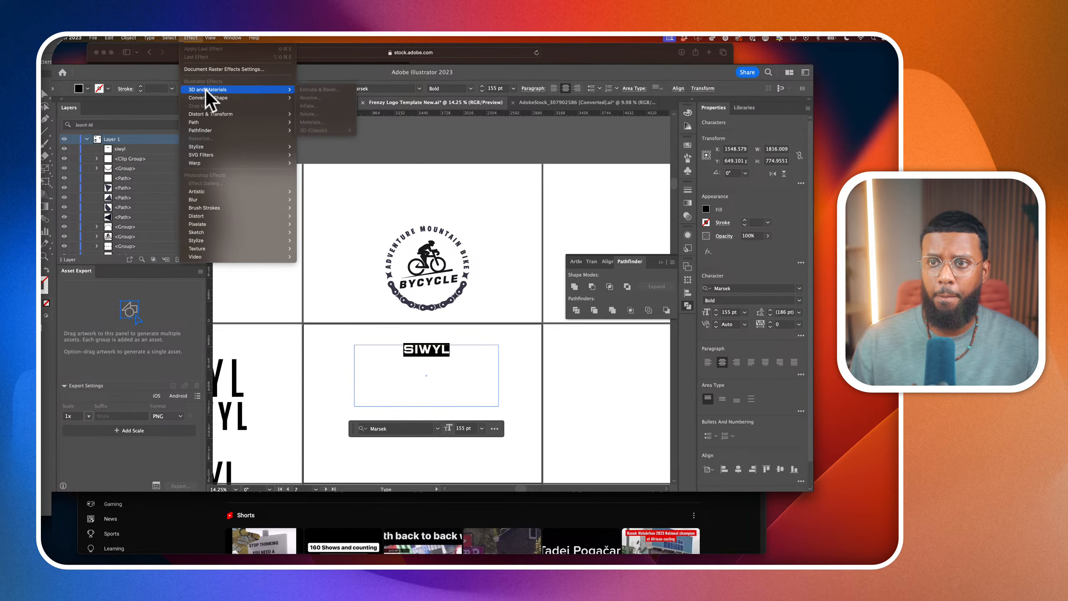
{"action": "mouse_move", "coordinate": [206, 123]}
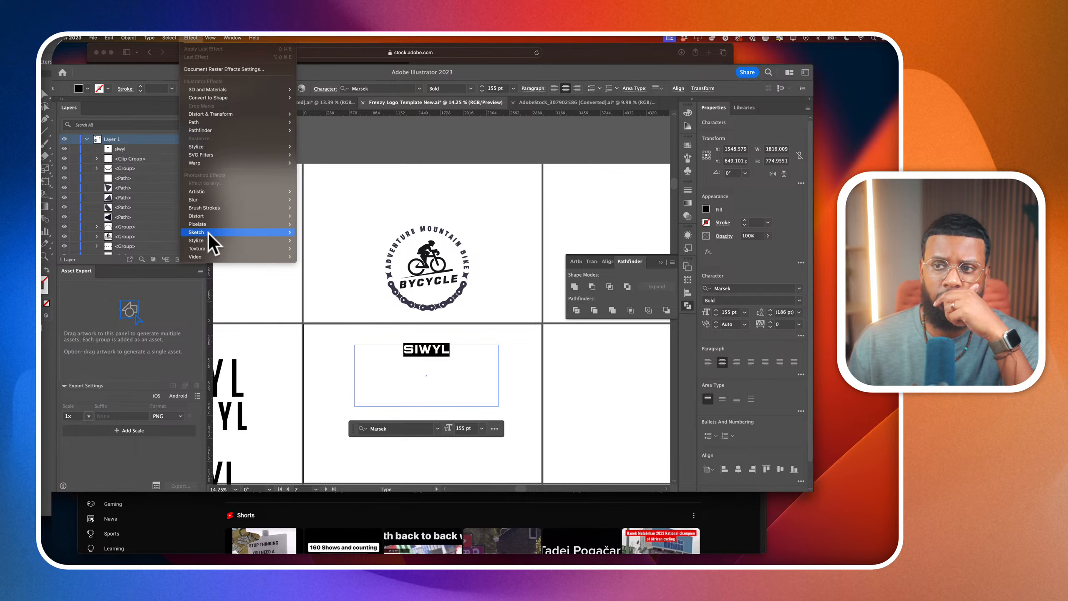
{"action": "mouse_move", "coordinate": [210, 260]}
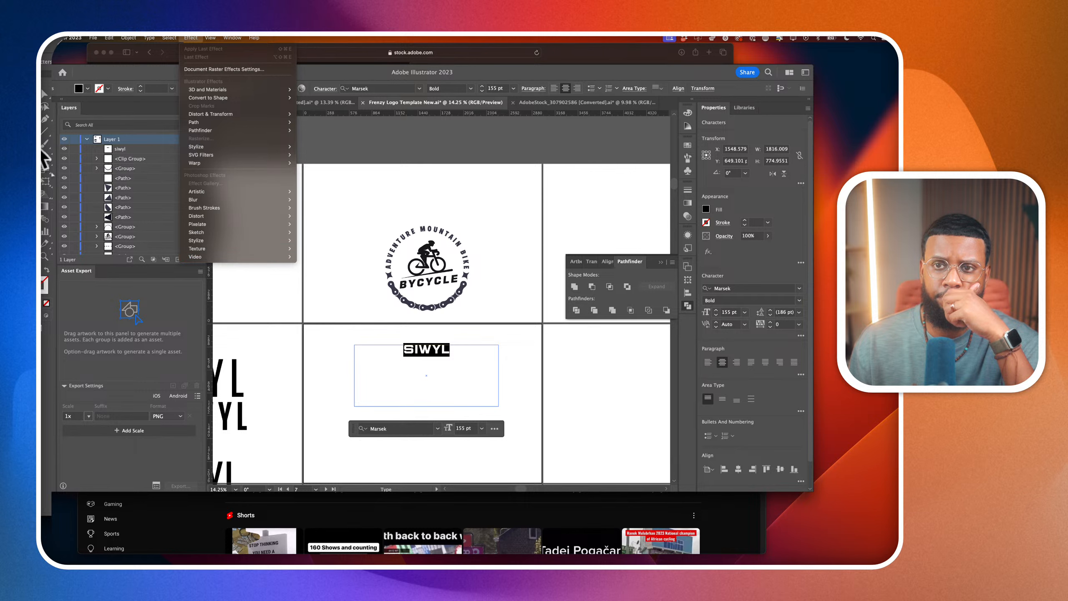
Shorten the siwyl text frame to about 359 pt high, keeping its width
{"action": "left_click", "coordinate": [41, 108]}
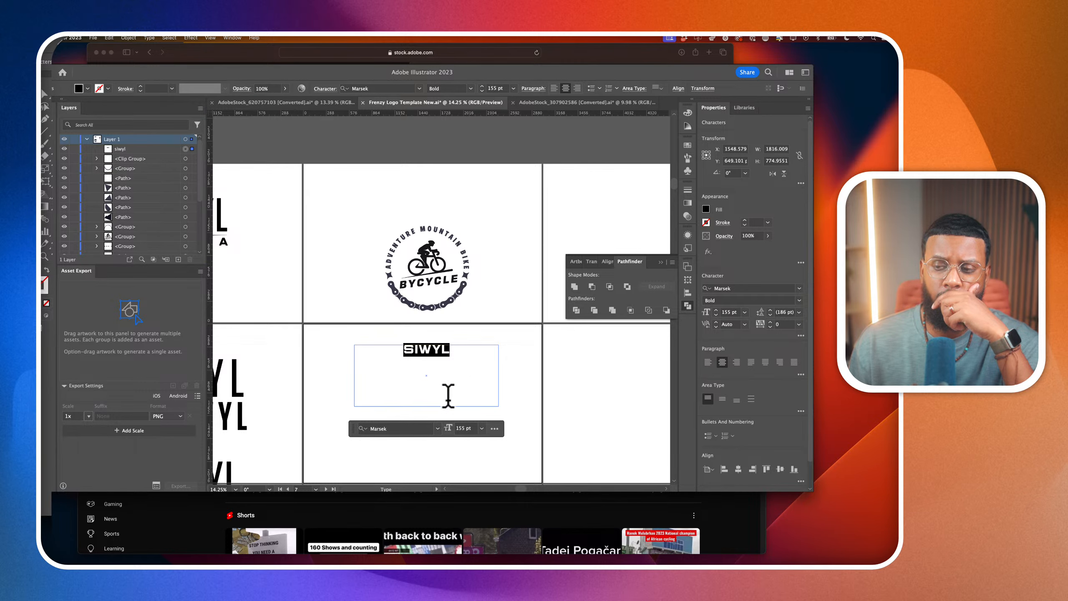
{"action": "left_click", "coordinate": [45, 94]}
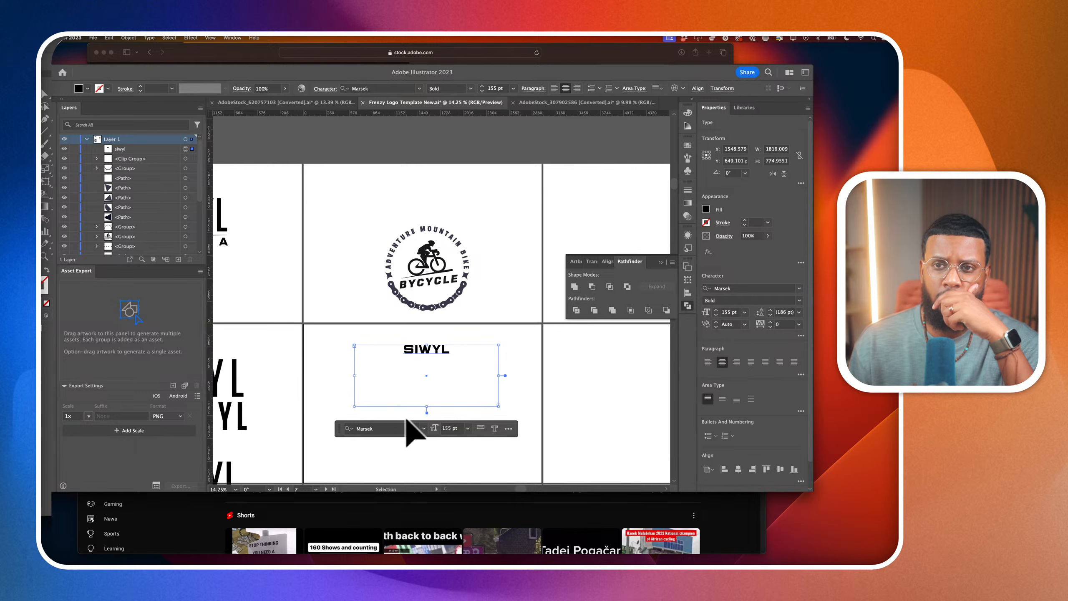
{"action": "left_click_drag", "start_coordinate": [427, 406], "coordinate": [426, 407]}
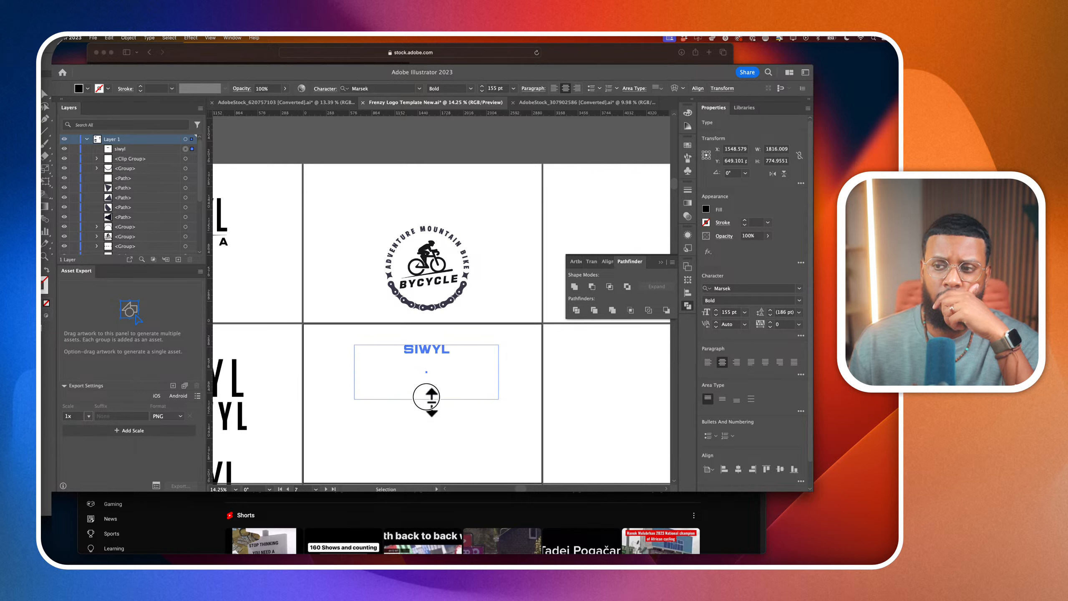
Look at the SIWYL MEDIA YouTube channel page in the browser for reference and return to Illustrator
{"action": "key", "text": "super+Tab"}
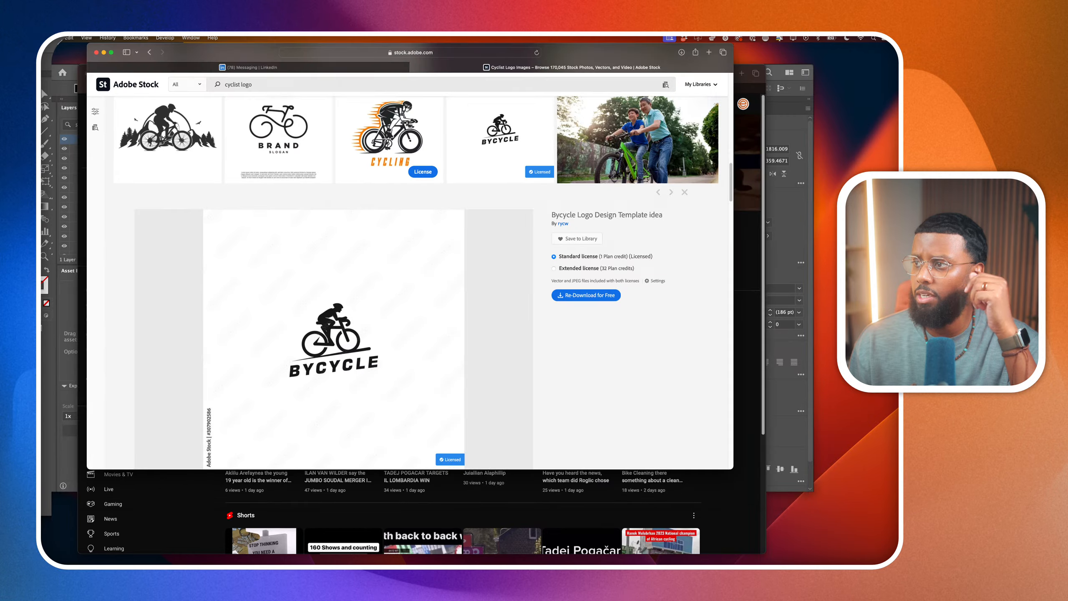
{"action": "left_click_drag", "start_coordinate": [601, 51], "coordinate": [42, 261]}
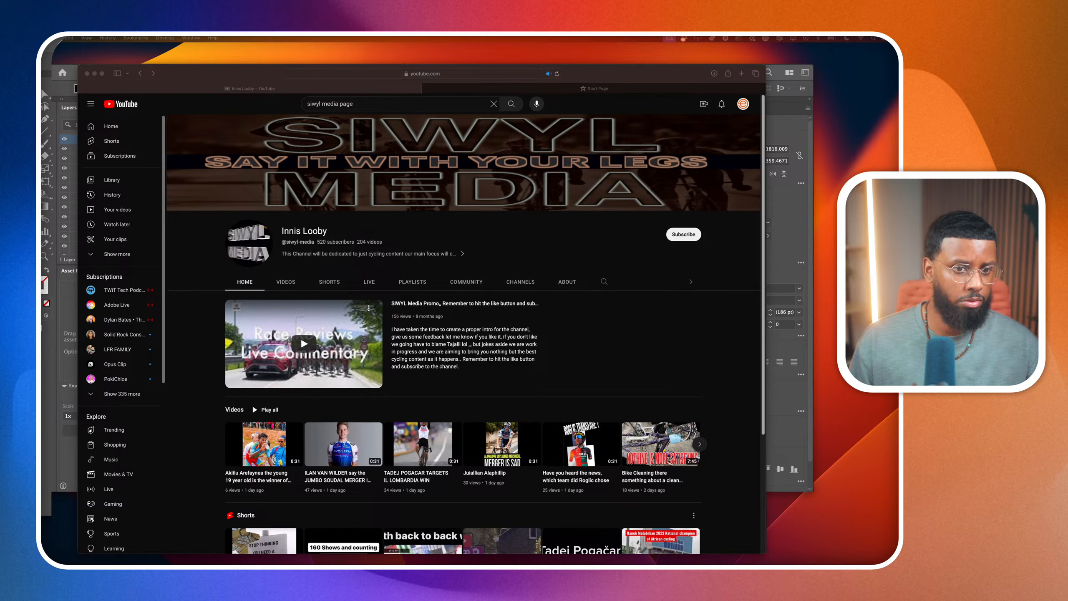
{"action": "key", "text": "XF86AudioLowerVolume"}
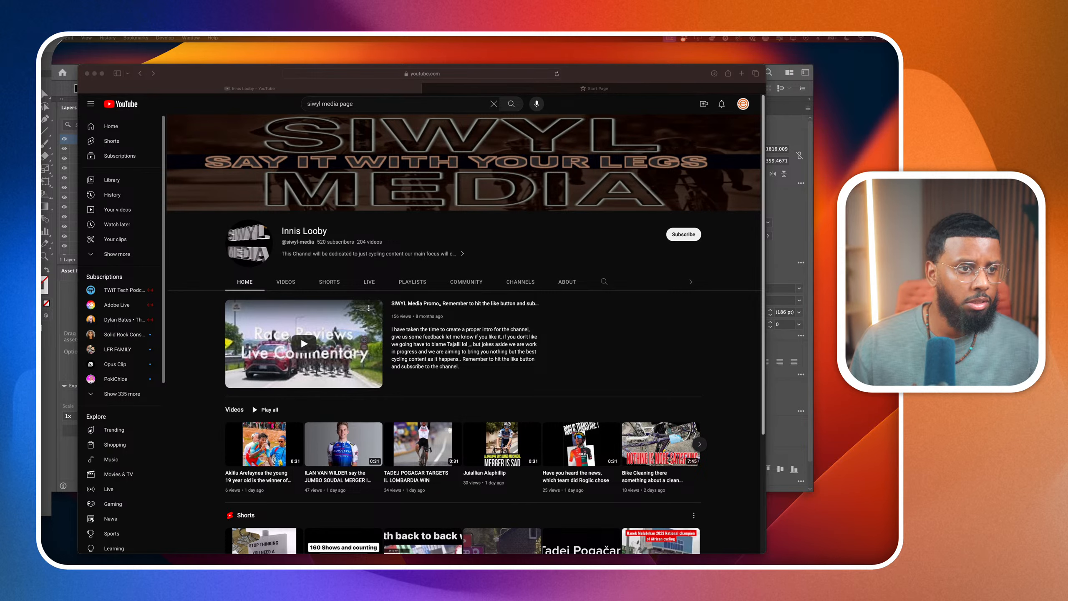
{"action": "key", "text": "super+Tab"}
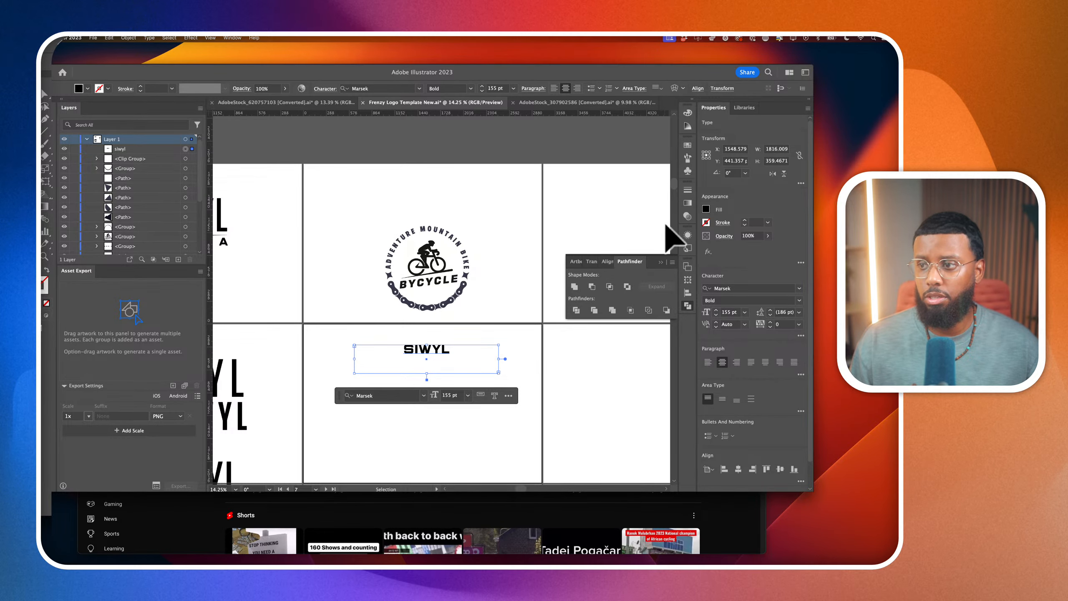
Change the font of the siwyl text to Tungsten Black
{"action": "left_click", "coordinate": [741, 288]}
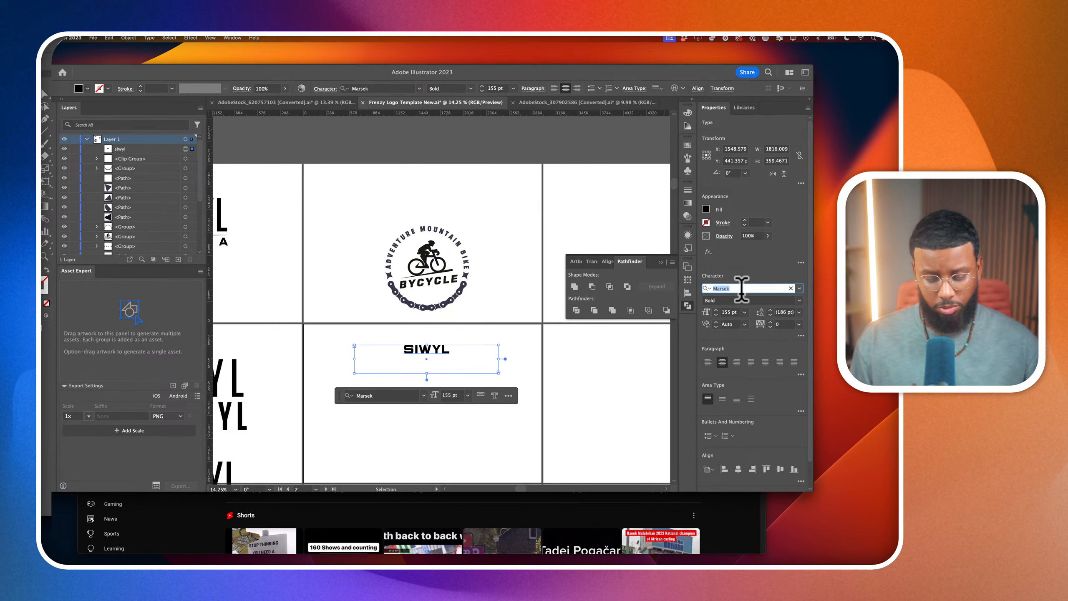
{"action": "type", "text": "tung"}
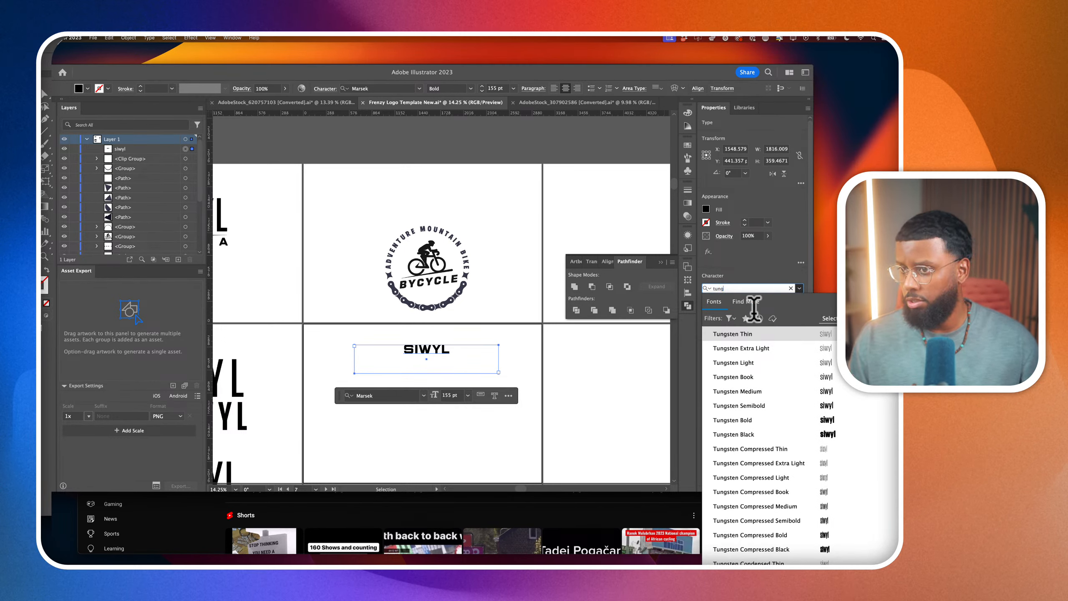
{"action": "scroll", "coordinate": [768, 381], "scroll_direction": "down", "scroll_amount": 3}
{"action": "scroll", "coordinate": [770, 381], "scroll_direction": "up", "scroll_amount": 2}
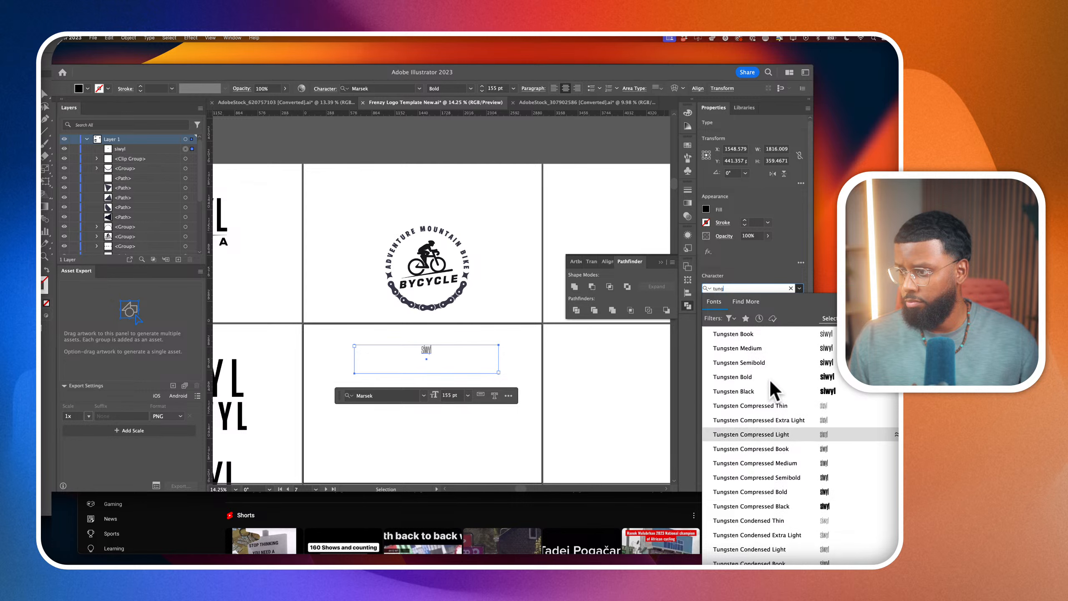
{"action": "left_click", "coordinate": [803, 407]}
{"action": "left_click", "coordinate": [479, 370]}
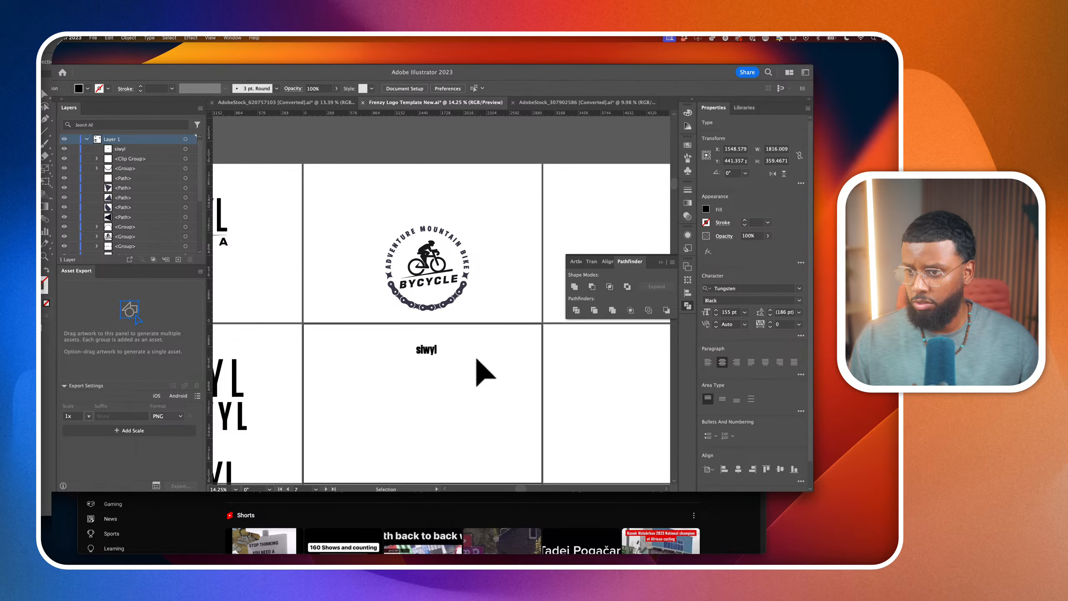
Retype the siwyl text in capitals as SIWYL
{"action": "double_click", "coordinate": [429, 349]}
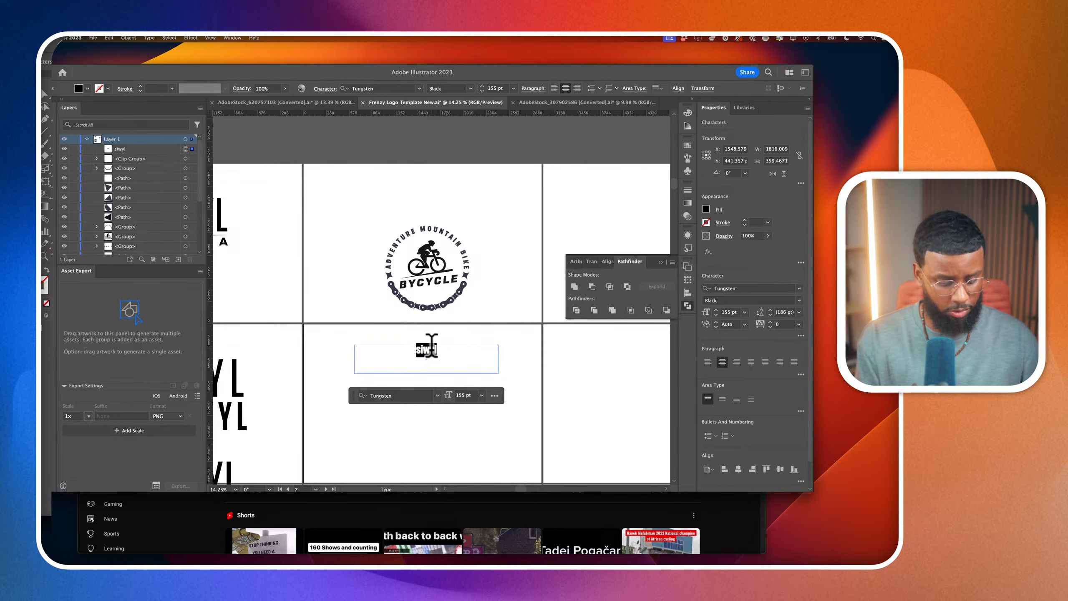
{"action": "type", "text": "SIWY"}
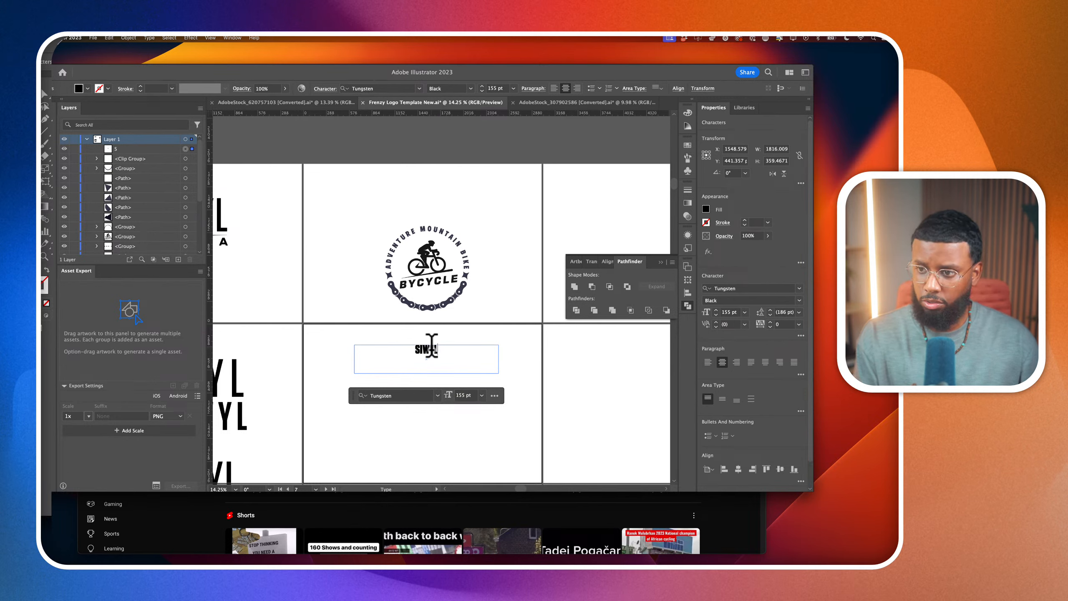
{"action": "left_click", "coordinate": [432, 348]}
Change the SIWYL text's font weight to Semibold
{"action": "scroll", "coordinate": [432, 348], "scroll_direction": "up", "scroll_amount": 1}
{"action": "double_click", "coordinate": [422, 355]}
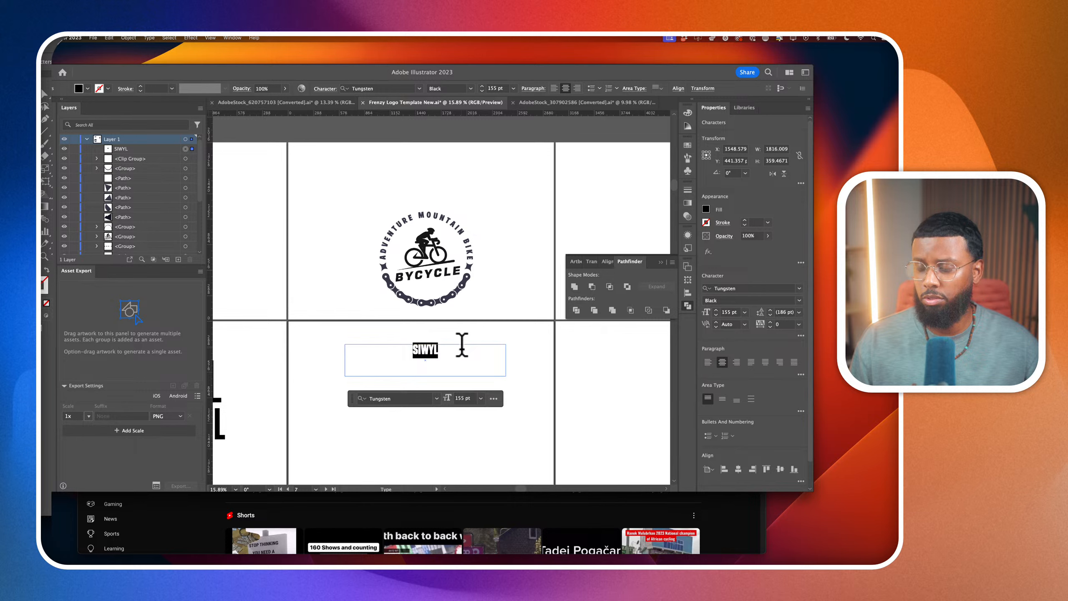
{"action": "left_click", "coordinate": [798, 302]}
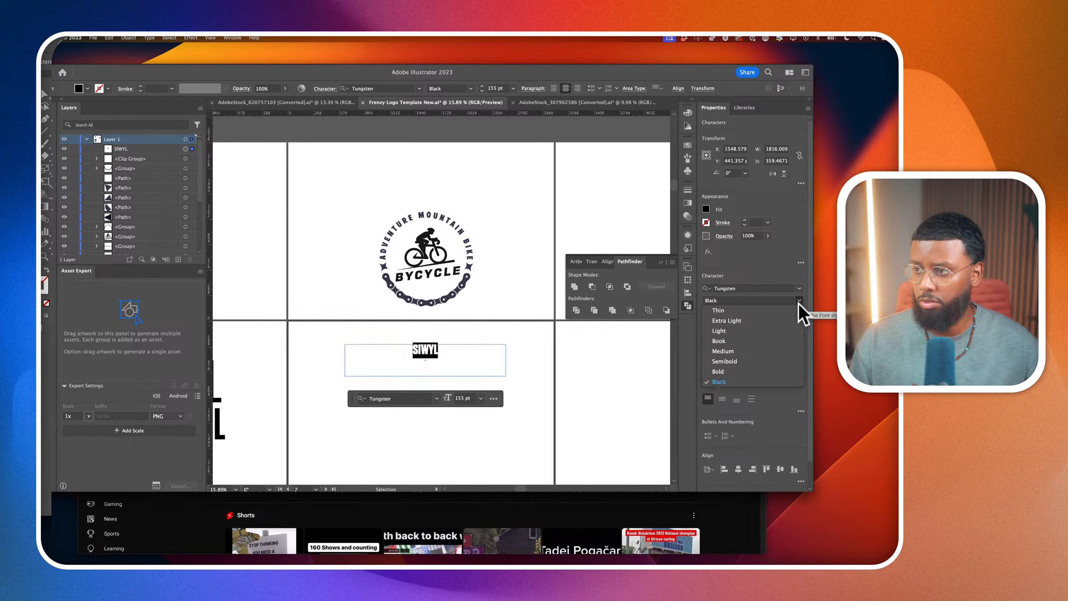
{"action": "left_click", "coordinate": [766, 361]}
{"action": "key", "text": "Escape"}
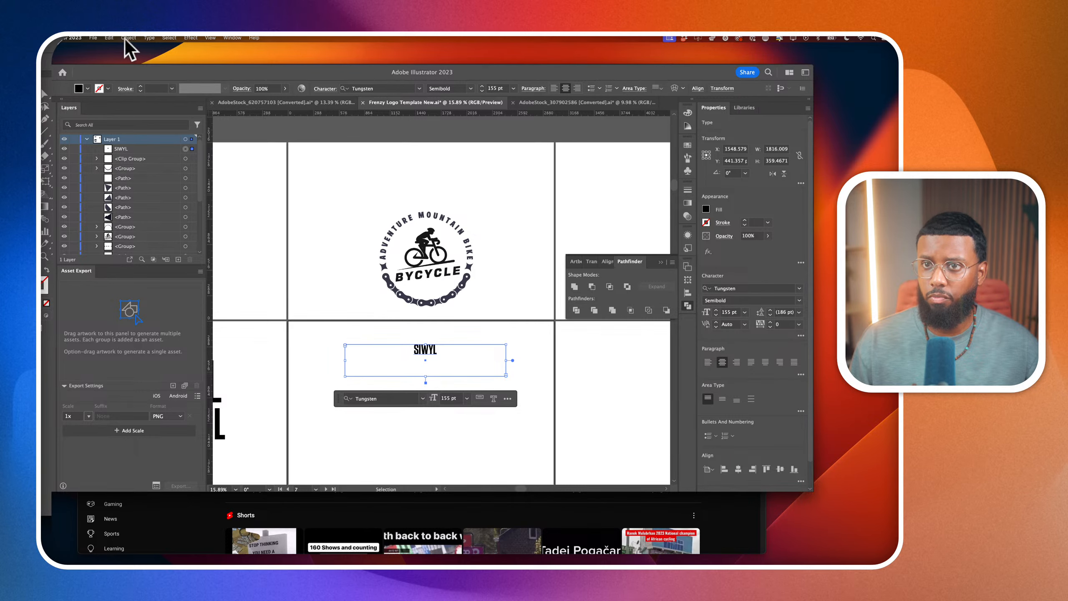
Enlarge the SIWYL text to a font size of 387 pt
{"action": "scroll", "coordinate": [467, 371], "scroll_direction": "down", "scroll_amount": 1}
{"action": "double_click", "coordinate": [726, 312]}
{"action": "scroll", "coordinate": [726, 312], "scroll_direction": "up", "scroll_amount": 20}
{"action": "scroll", "coordinate": [727, 312], "scroll_direction": "down", "scroll_amount": 5}
{"action": "scroll", "coordinate": [726, 311], "scroll_direction": "up", "scroll_amount": 3}
{"action": "scroll", "coordinate": [727, 312], "scroll_direction": "down", "scroll_amount": 4}
{"action": "left_click", "coordinate": [129, 37]}
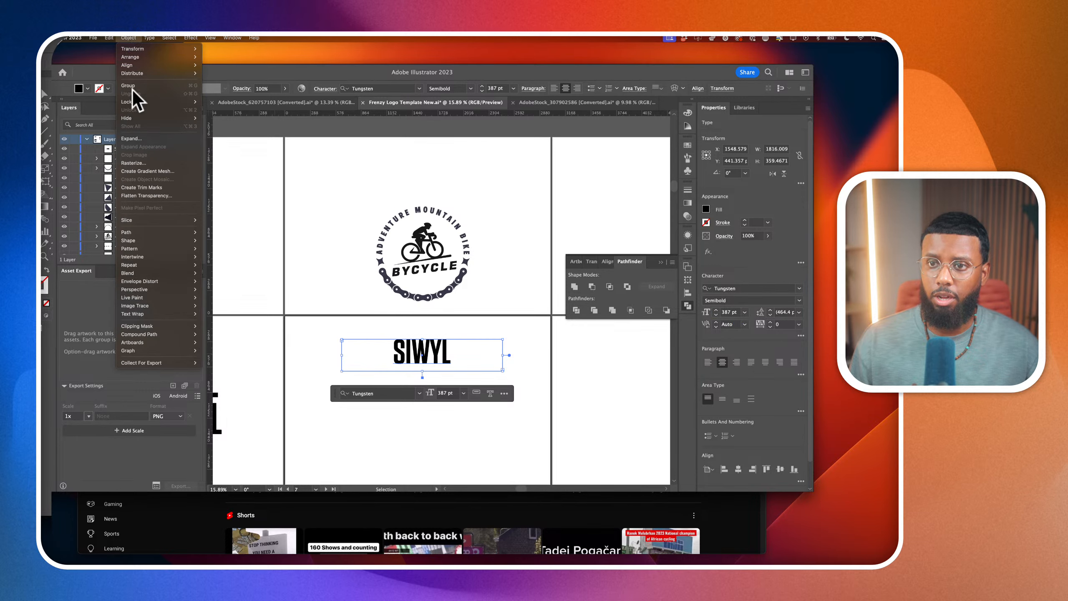
{"action": "mouse_move", "coordinate": [146, 234]}
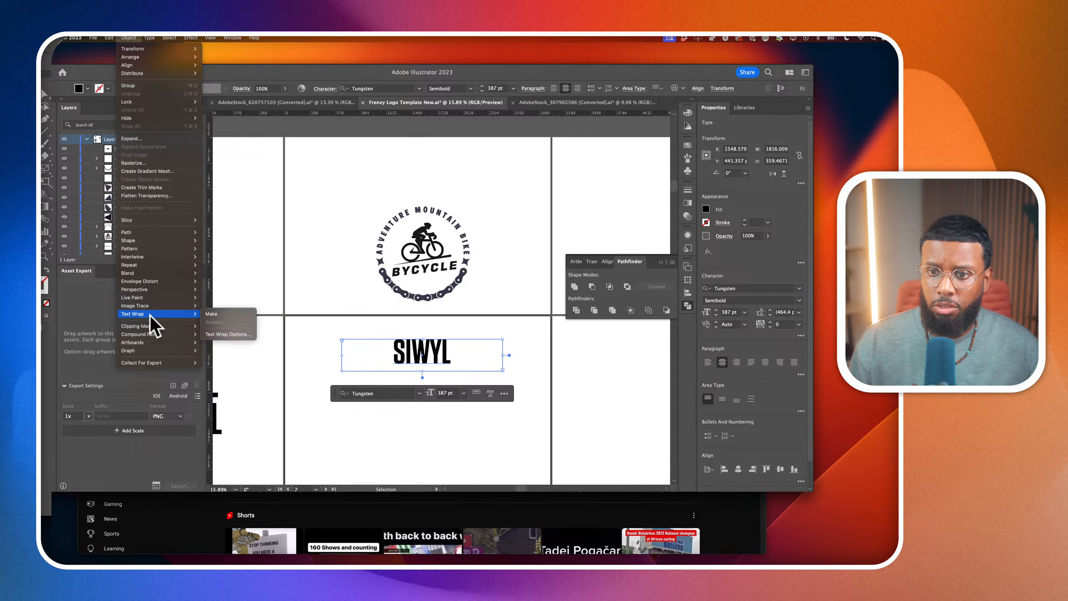
{"action": "mouse_move", "coordinate": [150, 282]}
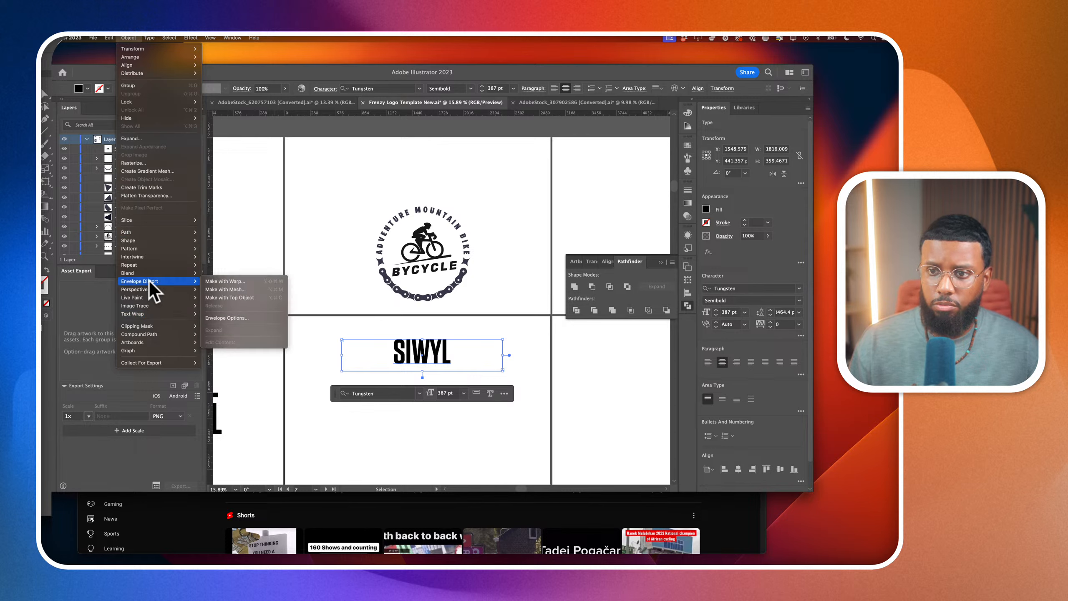
{"action": "left_click", "coordinate": [229, 281]}
{"action": "left_click", "coordinate": [498, 207]}
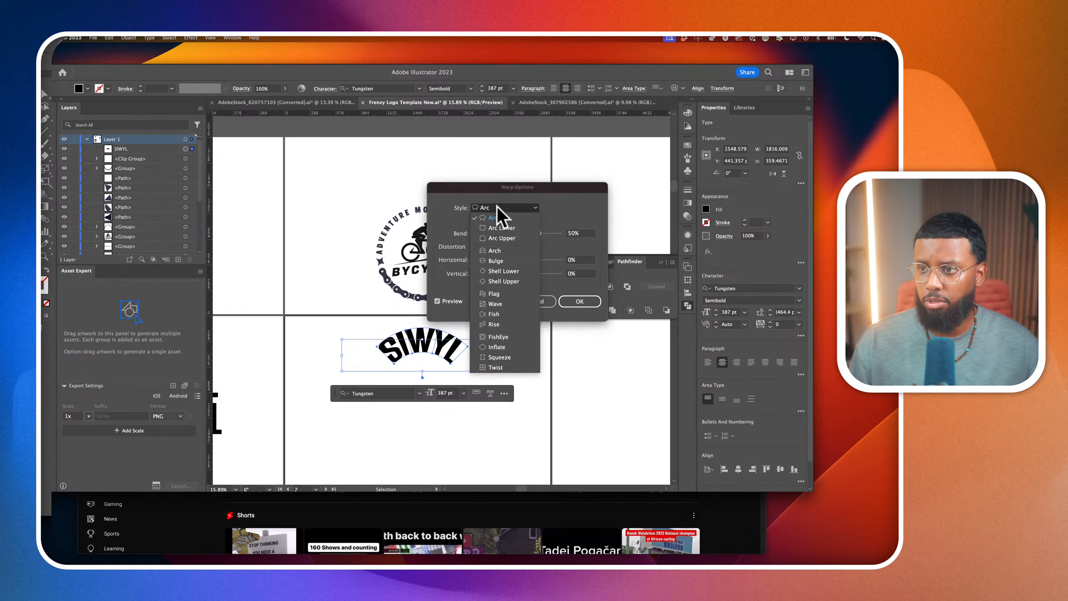
{"action": "left_click", "coordinate": [498, 226]}
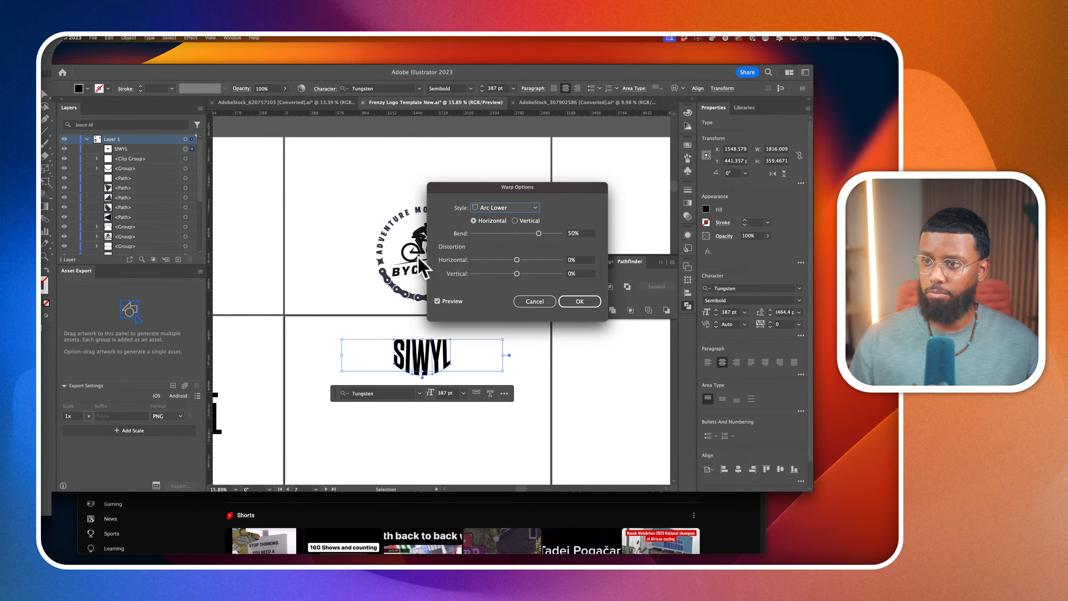
{"action": "left_click", "coordinate": [534, 301]}
Place the SIWYL text over the circular badge's BYCYCLE wordmark and remove the old lettering with the Shape Builder
{"action": "left_click_drag", "start_coordinate": [448, 351], "coordinate": [437, 270]}
{"action": "scroll", "coordinate": [439, 281], "scroll_direction": "up", "scroll_amount": 5}
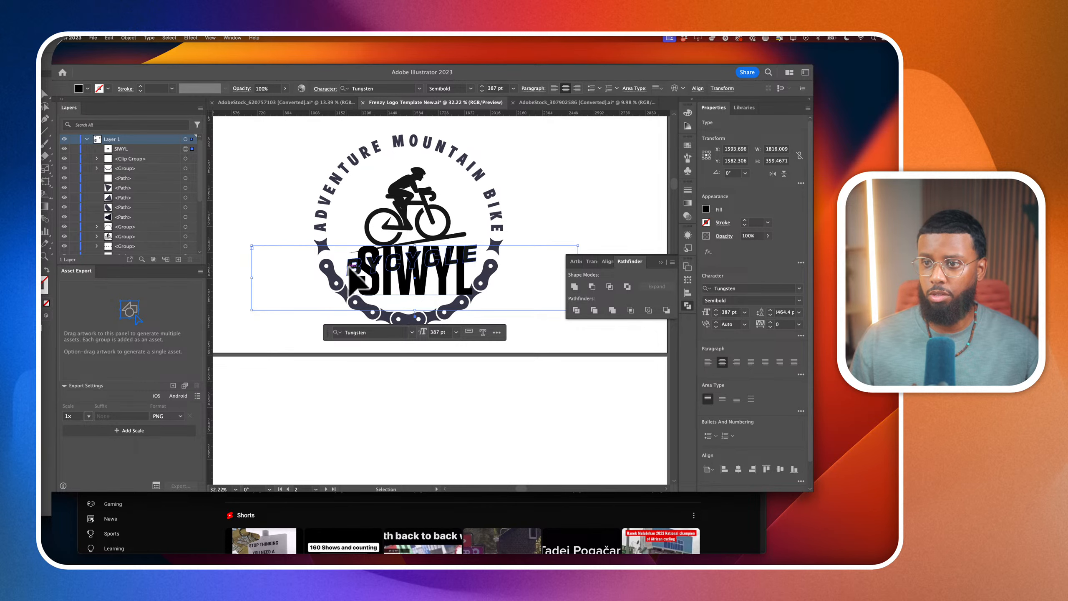
{"action": "left_click", "coordinate": [354, 269]}
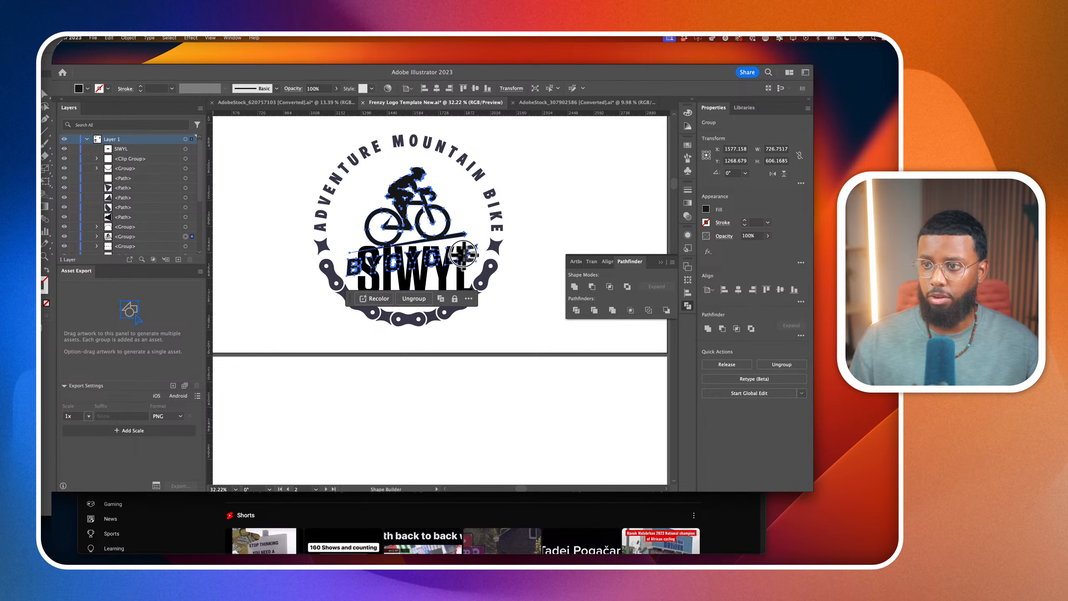
{"action": "left_click_drag", "start_coordinate": [465, 255], "coordinate": [348, 273]}
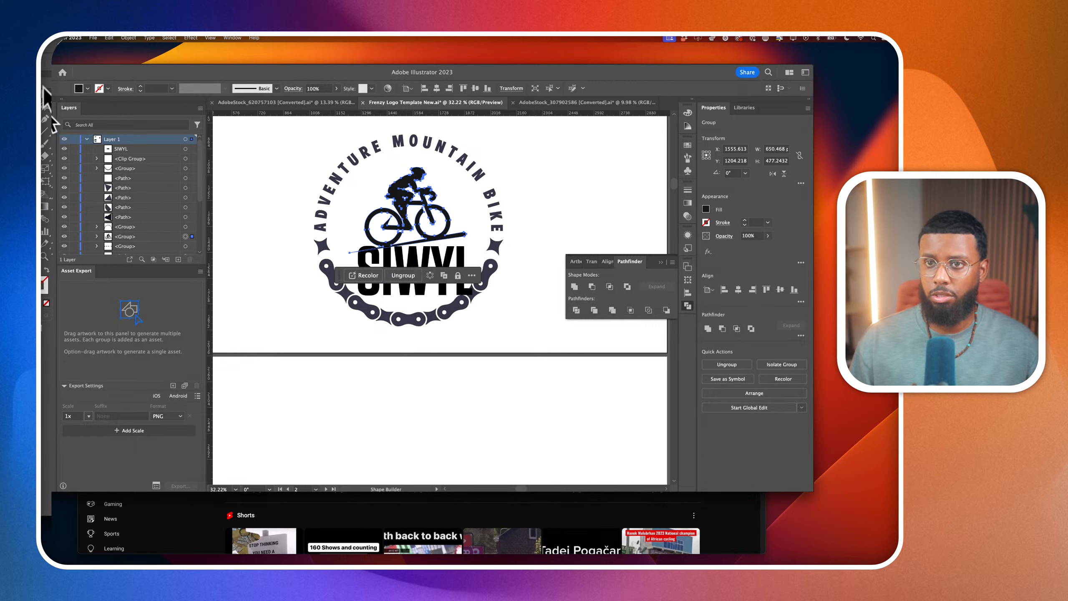
{"action": "left_click", "coordinate": [44, 93]}
{"action": "left_click", "coordinate": [372, 417]}
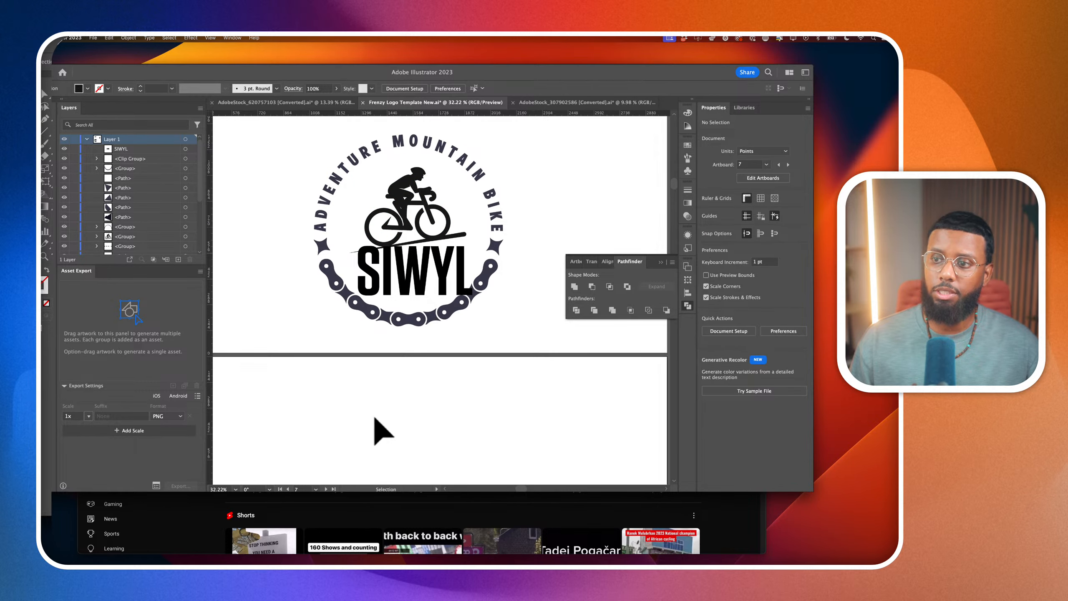
Envelope-warp the SIWYL text with horizontal Arc Lower at 50% bend and scale it down to about 457 pt wide inside the chain
{"action": "left_click", "coordinate": [411, 276]}
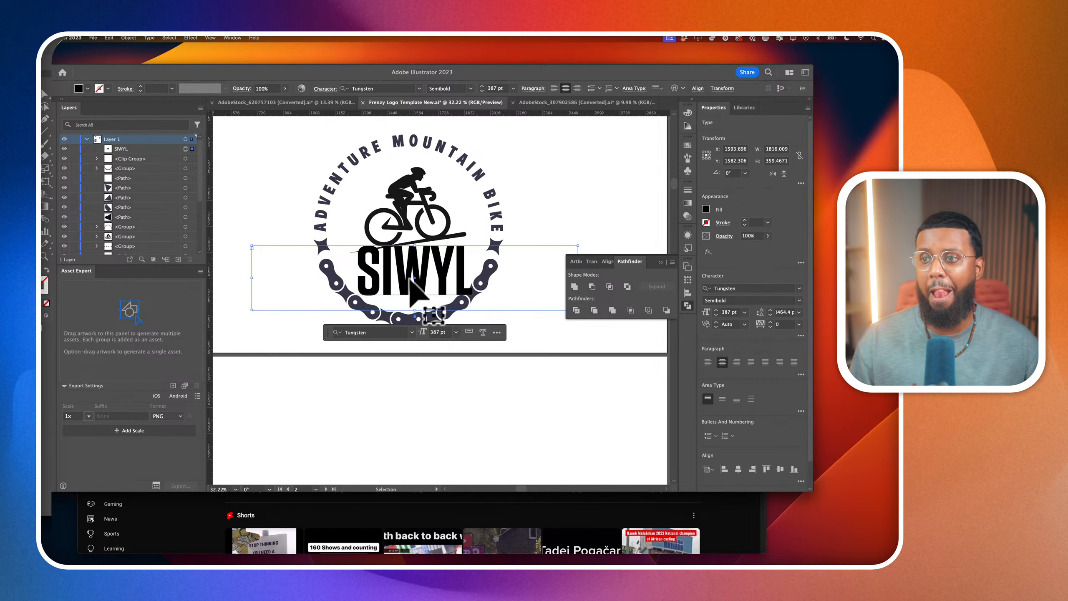
{"action": "left_click", "coordinate": [128, 38]}
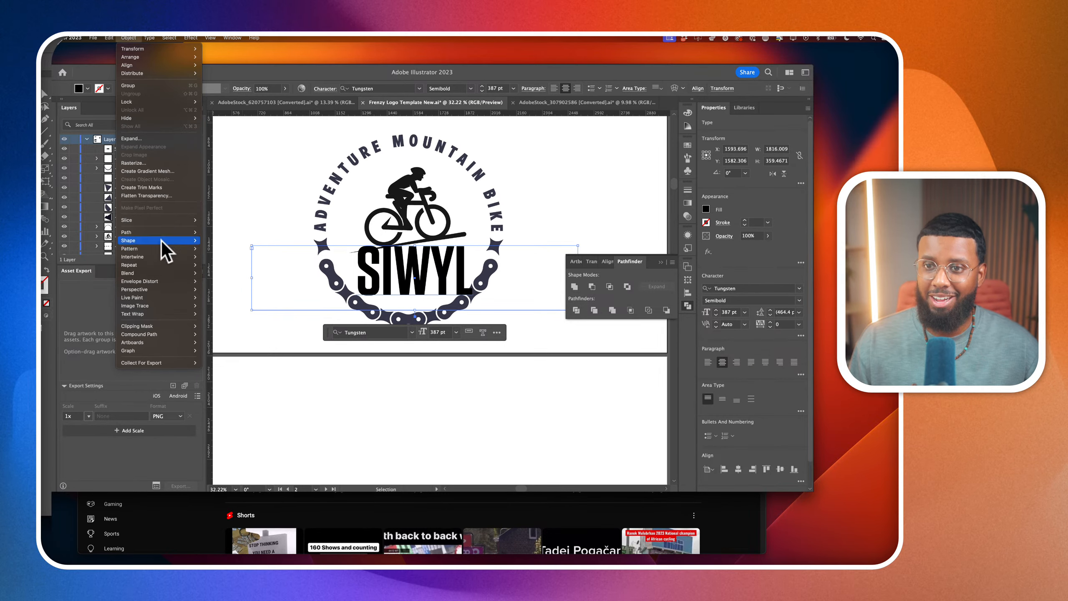
{"action": "mouse_move", "coordinate": [161, 281]}
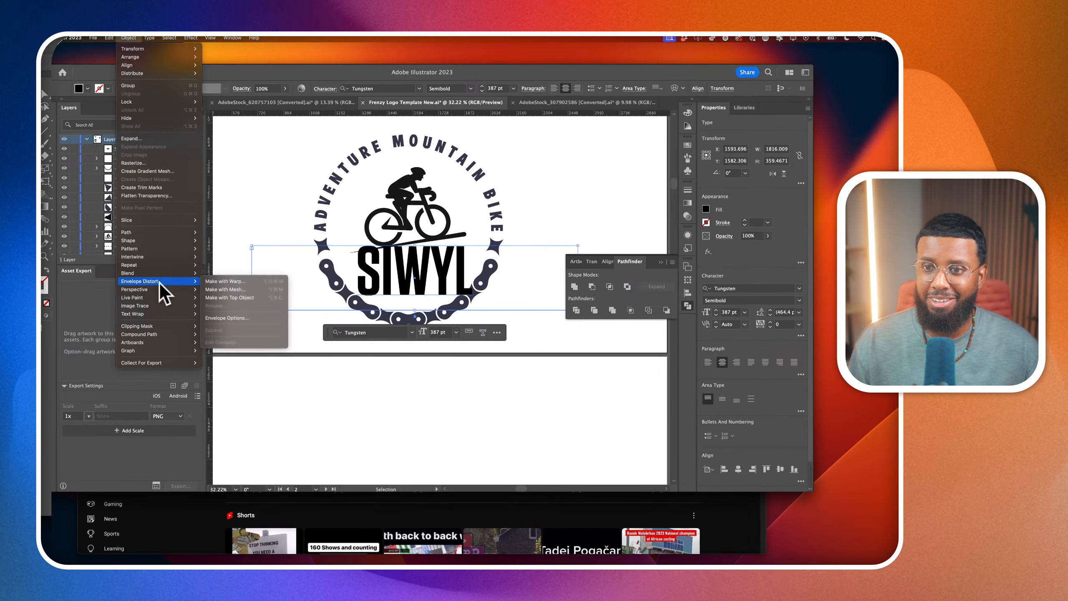
{"action": "left_click", "coordinate": [233, 281]}
{"action": "left_click", "coordinate": [490, 207]}
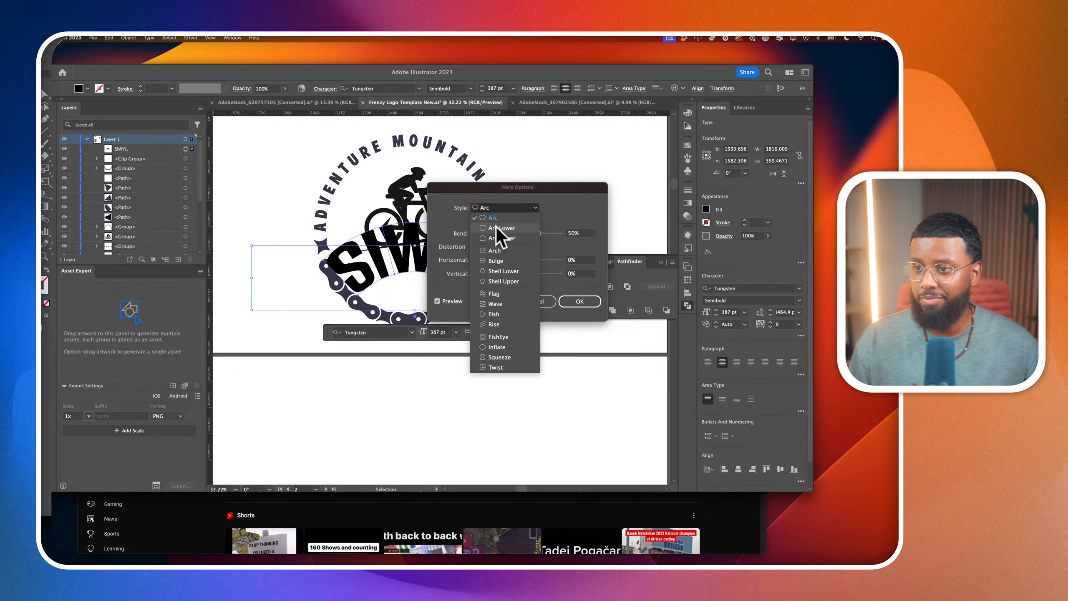
{"action": "left_click", "coordinate": [496, 228]}
{"action": "left_click_drag", "start_coordinate": [487, 188], "coordinate": [597, 170]}
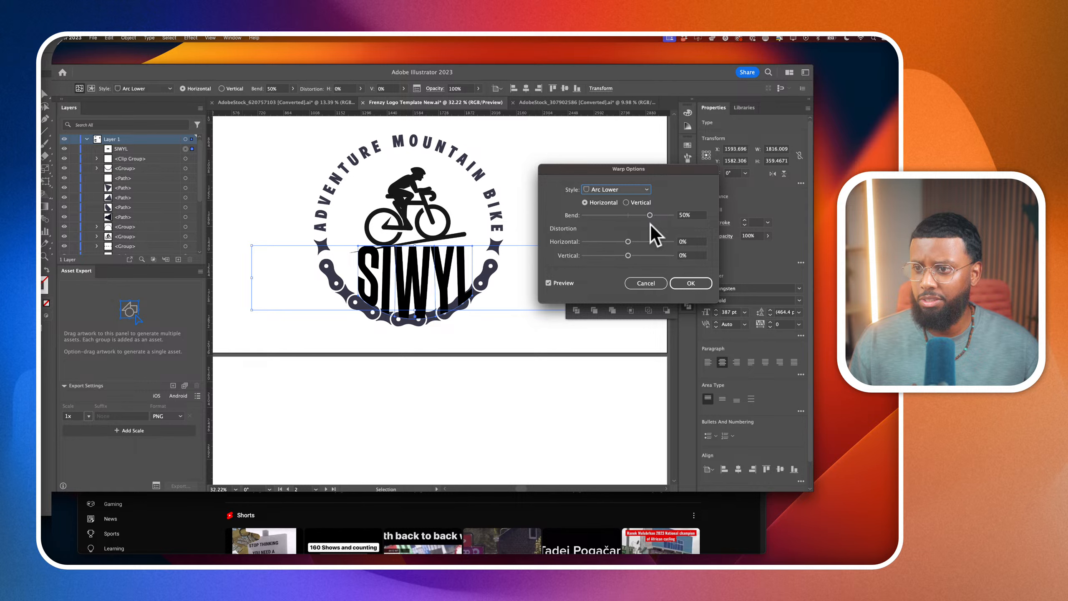
{"action": "left_click", "coordinate": [706, 283]}
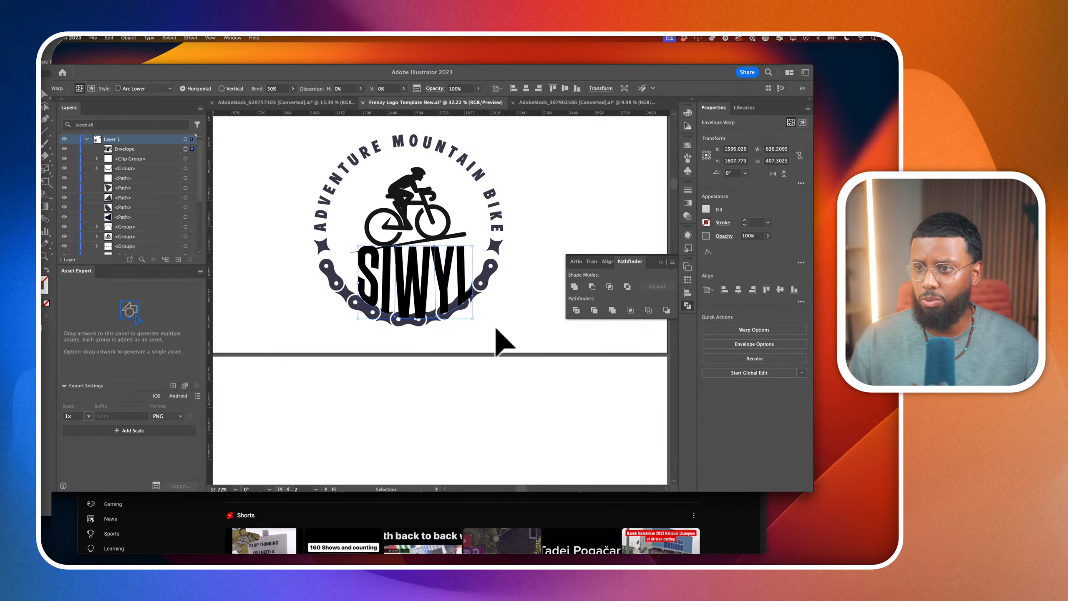
{"action": "left_click_drag", "start_coordinate": [472, 318], "coordinate": [430, 288]}
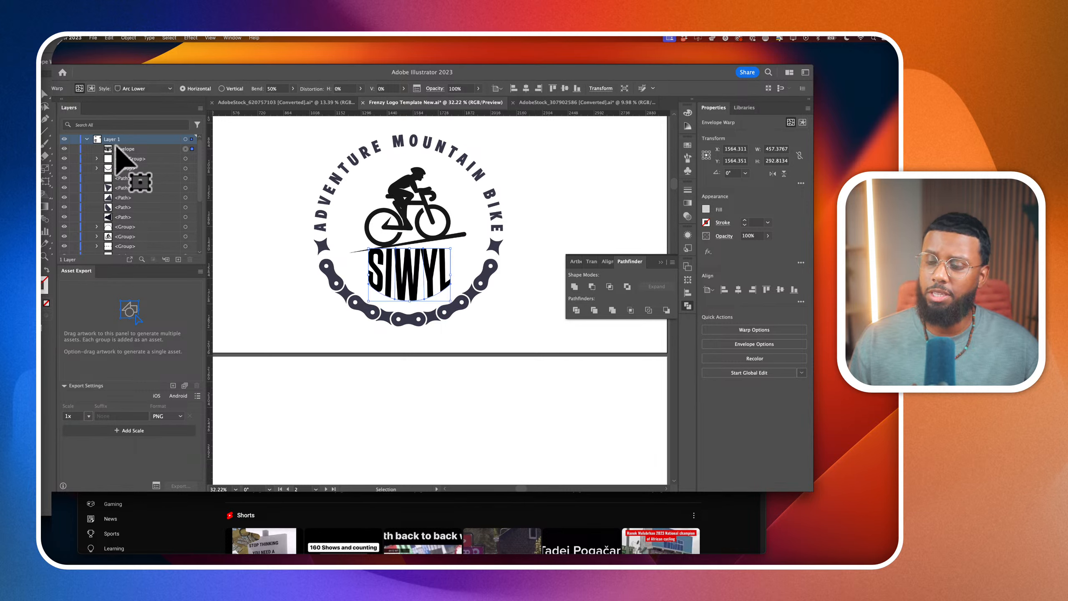
Slant the SIWYL envelope's top edge to follow the ramp by raising its right corner mesh point and lowering its left mesh points
{"action": "left_click", "coordinate": [45, 106]}
{"action": "scroll", "coordinate": [463, 257], "scroll_direction": "up", "scroll_amount": 5}
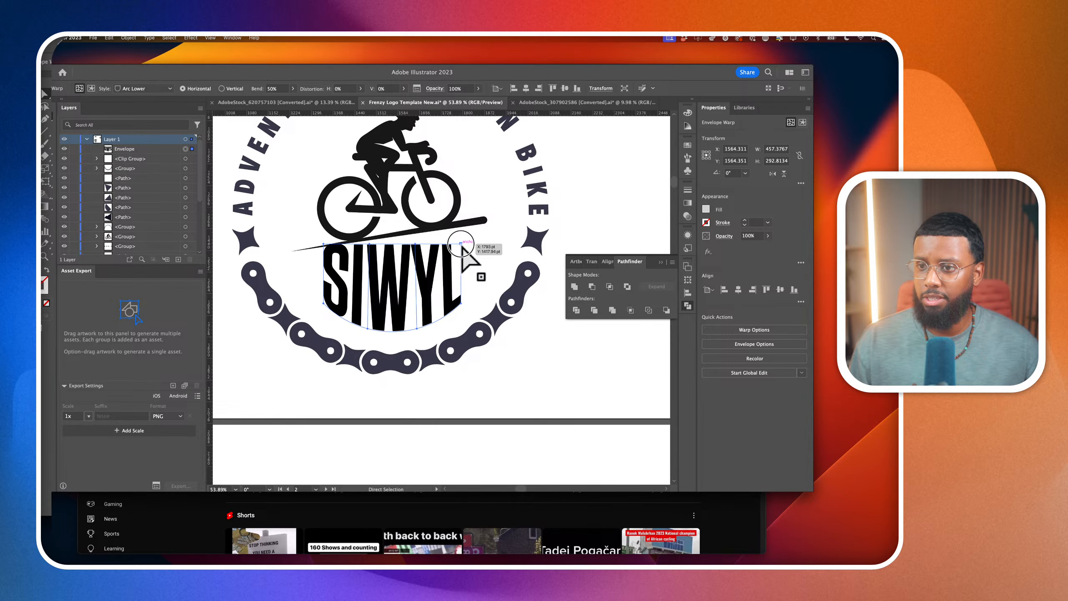
{"action": "left_click", "coordinate": [462, 245]}
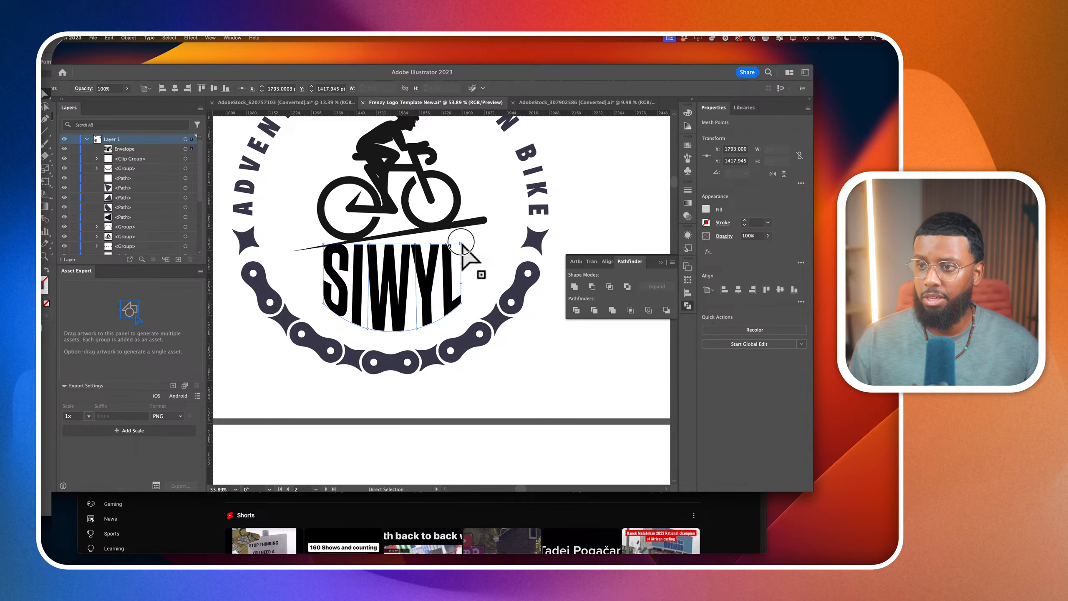
{"action": "left_click_drag", "start_coordinate": [462, 245], "coordinate": [462, 235]}
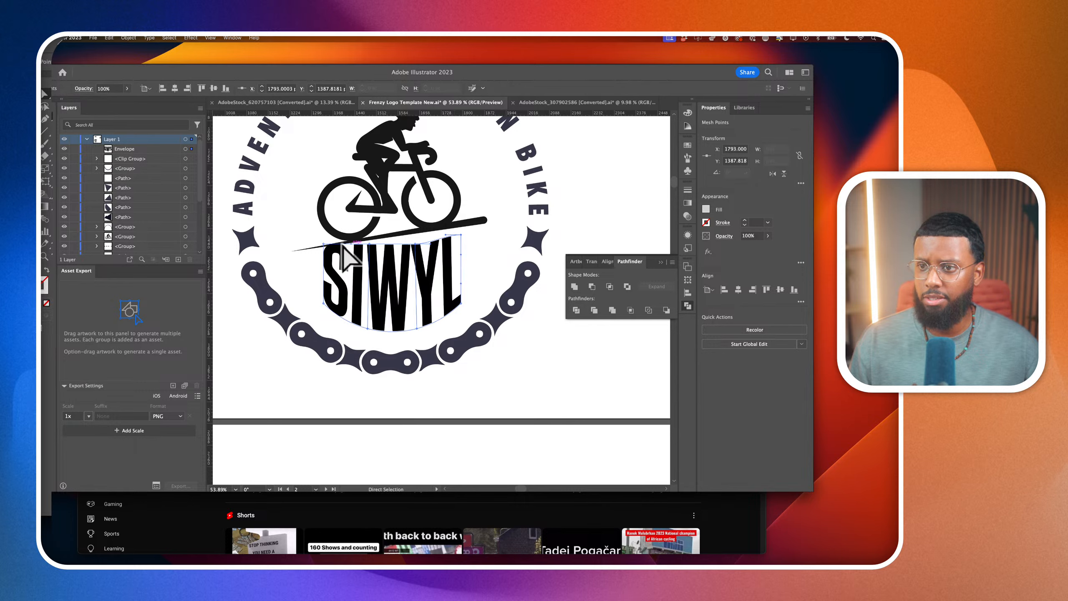
{"action": "left_click_drag", "start_coordinate": [324, 244], "coordinate": [370, 252]}
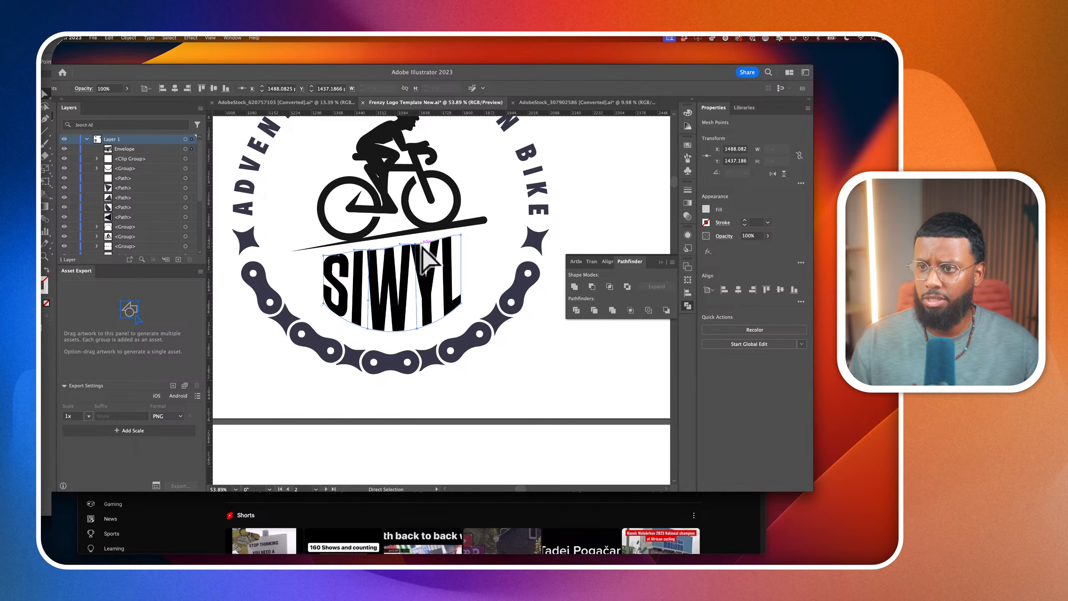
Adjust the direction handle of the envelope's top mesh point above the Y so the edge above Y and L parallels the ramp
{"action": "scroll", "coordinate": [425, 251], "scroll_direction": "up", "scroll_amount": 3}
{"action": "left_click", "coordinate": [412, 245]}
{"action": "scroll", "coordinate": [442, 248], "scroll_direction": "up", "scroll_amount": 3}
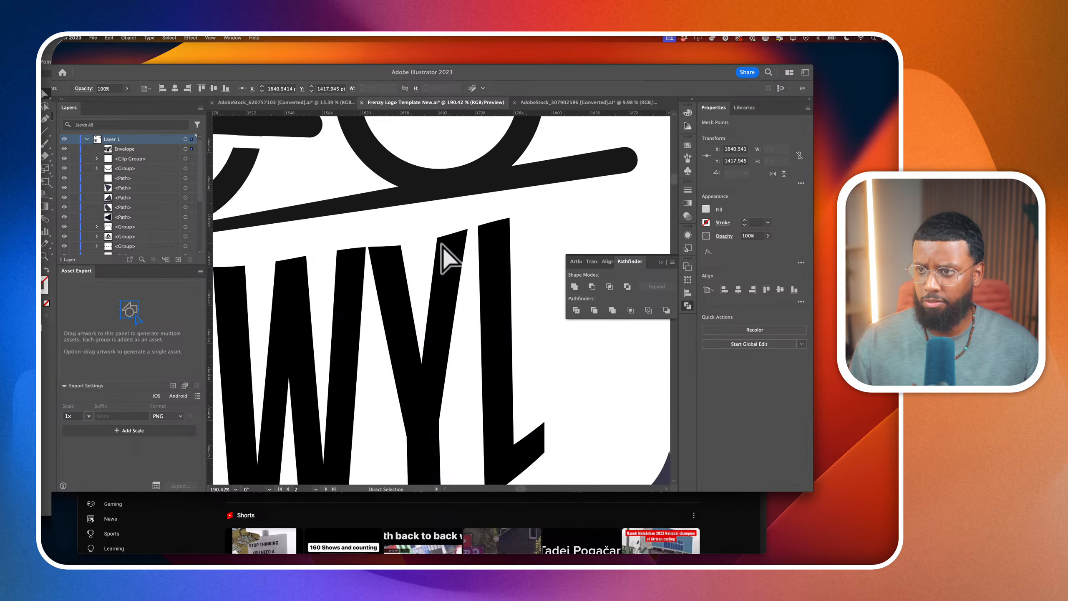
{"action": "left_click_drag", "start_coordinate": [492, 212], "coordinate": [437, 233]}
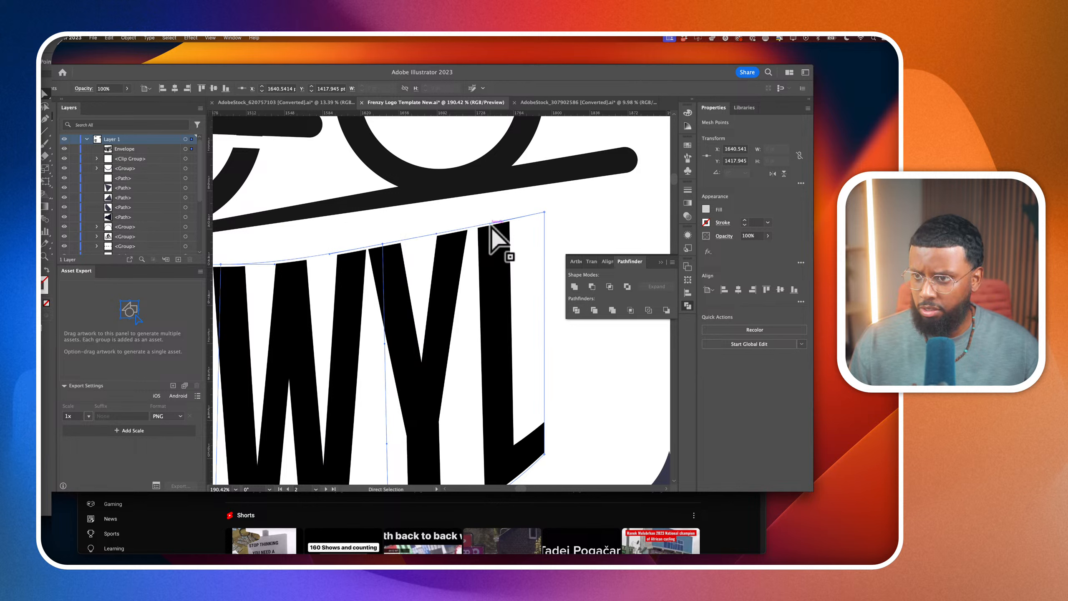
{"action": "scroll", "coordinate": [494, 233], "scroll_direction": "up", "scroll_amount": 5}
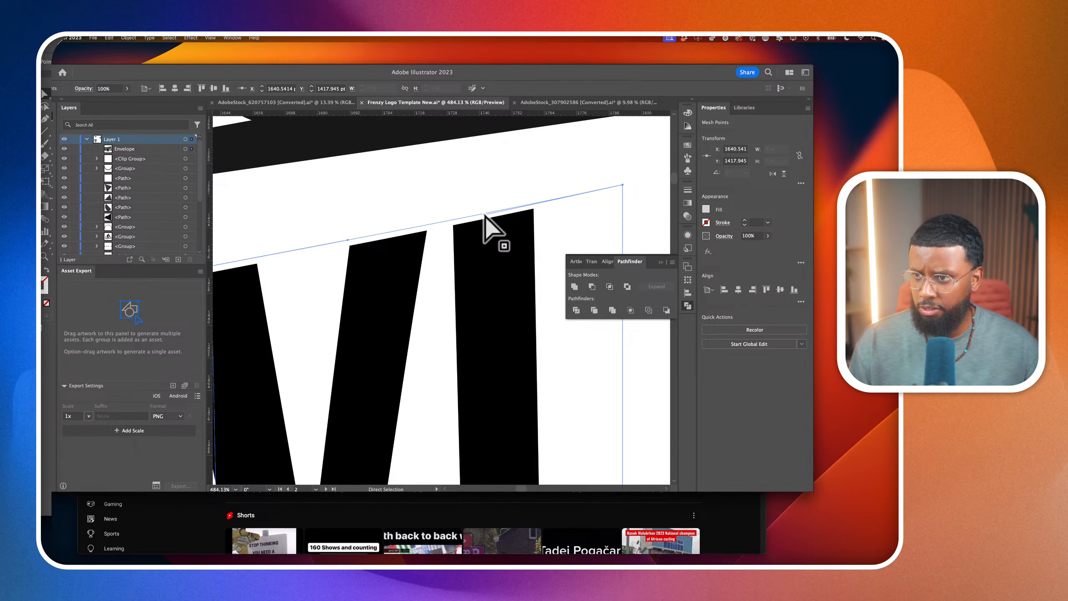
{"action": "scroll", "coordinate": [488, 223], "scroll_direction": "down", "scroll_amount": 3}
{"action": "scroll", "coordinate": [486, 215], "scroll_direction": "down", "scroll_amount": 2}
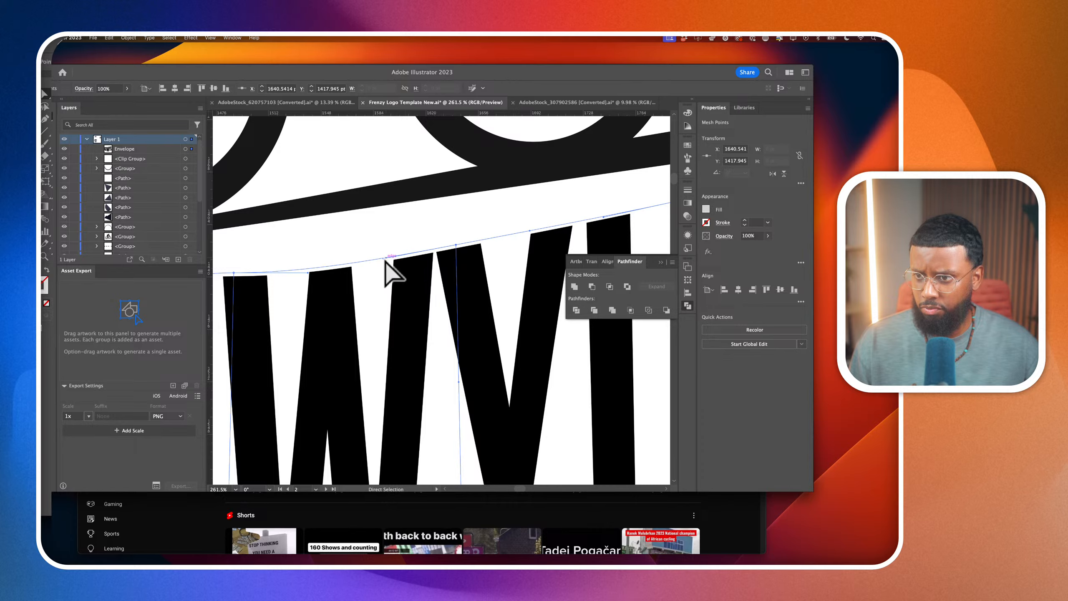
Lower the envelope's top mesh point at the W to Y 1442.84 pt and angle its handle along the ramp
{"action": "scroll", "coordinate": [384, 266], "scroll_direction": "down", "scroll_amount": 2}
{"action": "scroll", "coordinate": [383, 258], "scroll_direction": "left", "scroll_amount": 2}
{"action": "left_click_drag", "start_coordinate": [396, 252], "coordinate": [395, 261]}
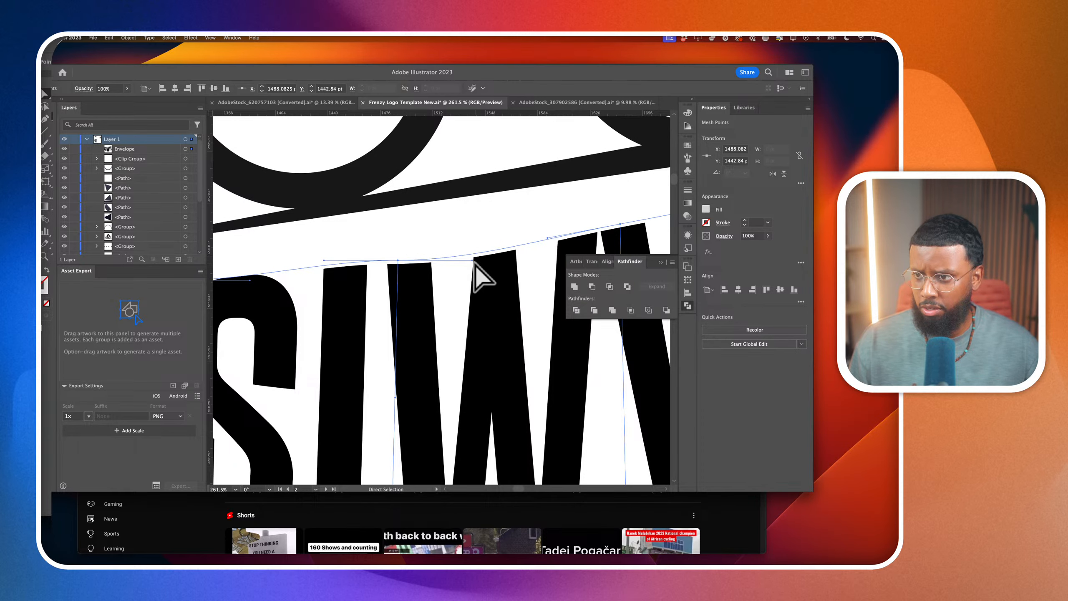
{"action": "left_click_drag", "start_coordinate": [472, 259], "coordinate": [471, 251]}
{"action": "scroll", "coordinate": [475, 258], "scroll_direction": "left", "scroll_amount": 5}
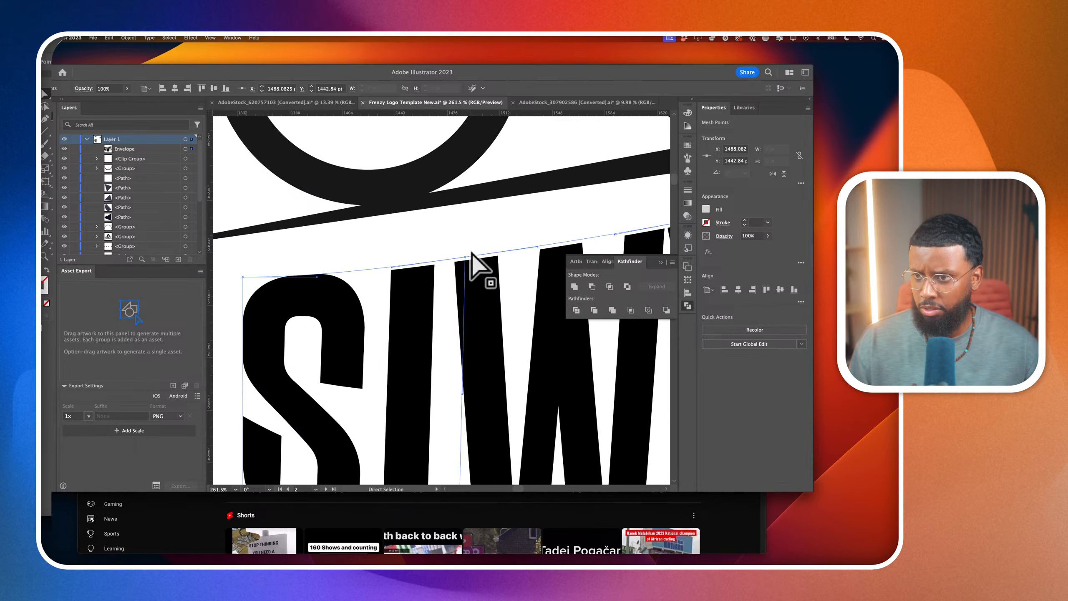
Lower the envelope's top corner mesh point beside the S to Y 1467.8 pt and align the nearby handles with the ramp
{"action": "left_click_drag", "start_coordinate": [293, 269], "coordinate": [293, 288]}
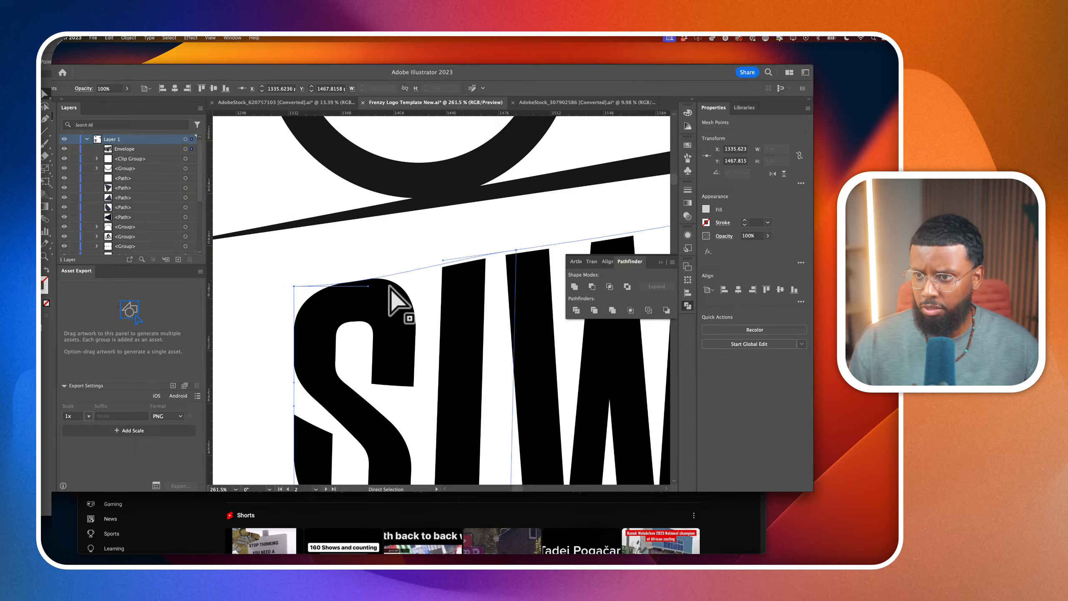
{"action": "left_click_drag", "start_coordinate": [367, 286], "coordinate": [367, 275]}
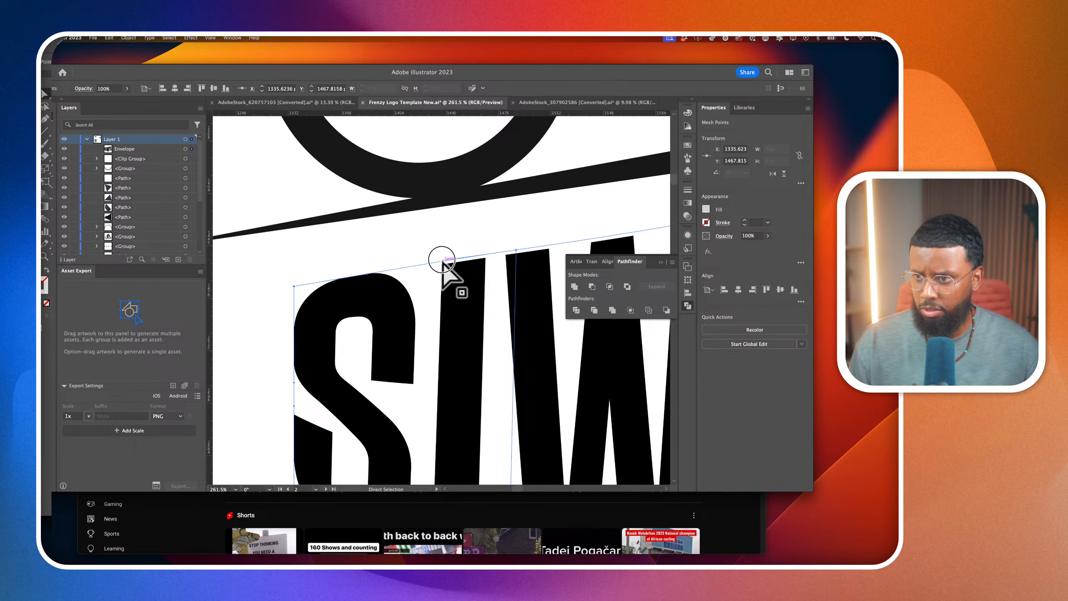
{"action": "left_click_drag", "start_coordinate": [443, 262], "coordinate": [442, 262]}
{"action": "scroll", "coordinate": [443, 264], "scroll_direction": "down", "scroll_amount": 10}
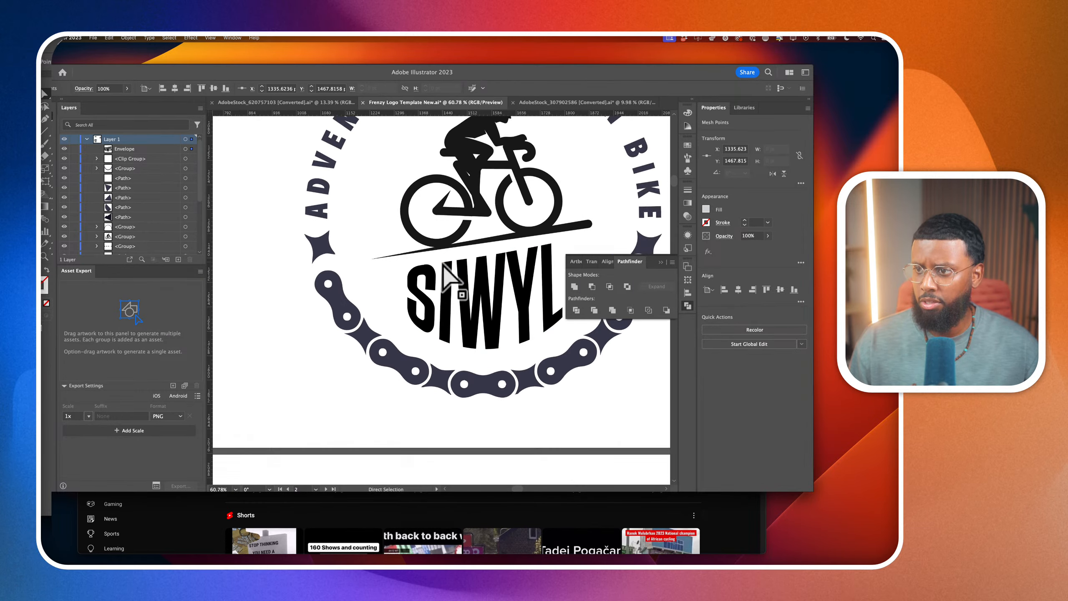
Resize the warped SIWYL lettering to about 514 pt wide and 323 pt high beneath the ramp
{"action": "scroll", "coordinate": [467, 266], "scroll_direction": "right", "scroll_amount": 1}
{"action": "scroll", "coordinate": [542, 270], "scroll_direction": "up", "scroll_amount": 3}
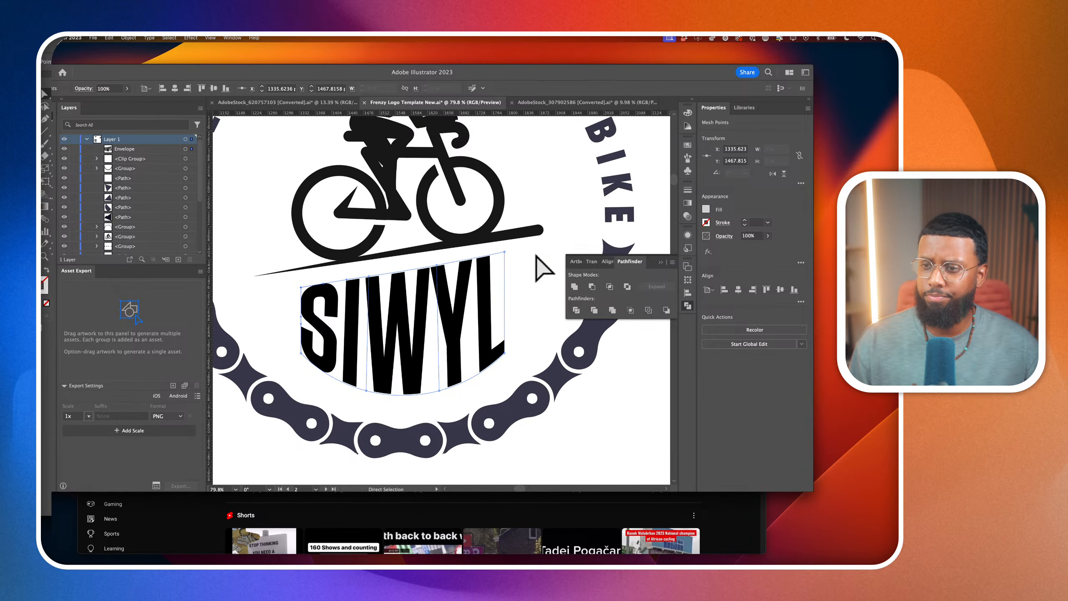
{"action": "scroll", "coordinate": [498, 274], "scroll_direction": "up", "scroll_amount": 3}
{"action": "scroll", "coordinate": [511, 265], "scroll_direction": "down", "scroll_amount": 4}
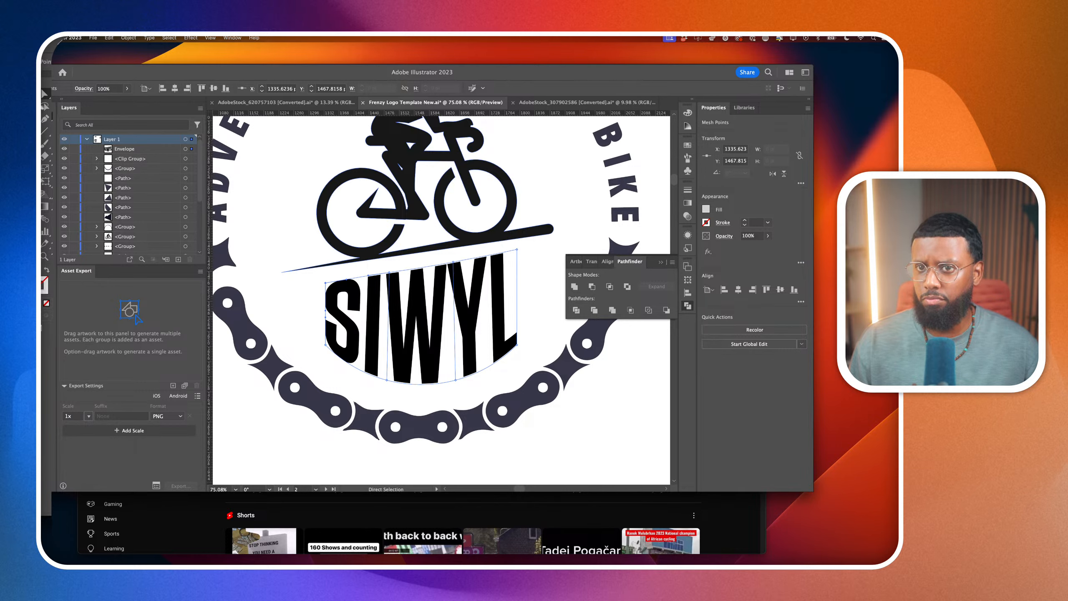
{"action": "scroll", "coordinate": [386, 305], "scroll_direction": "down", "scroll_amount": 2}
{"action": "left_click_drag", "start_coordinate": [418, 316], "coordinate": [419, 328]}
{"action": "key", "text": "v"}
{"action": "left_click_drag", "start_coordinate": [473, 362], "coordinate": [481, 368]}
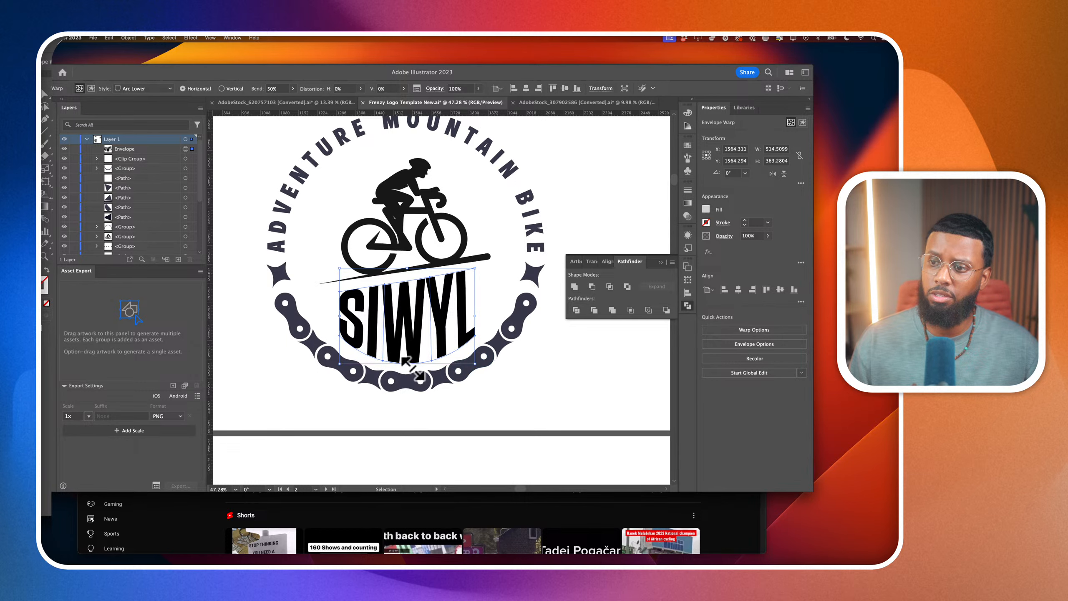
{"action": "left_click_drag", "start_coordinate": [412, 365], "coordinate": [414, 353]}
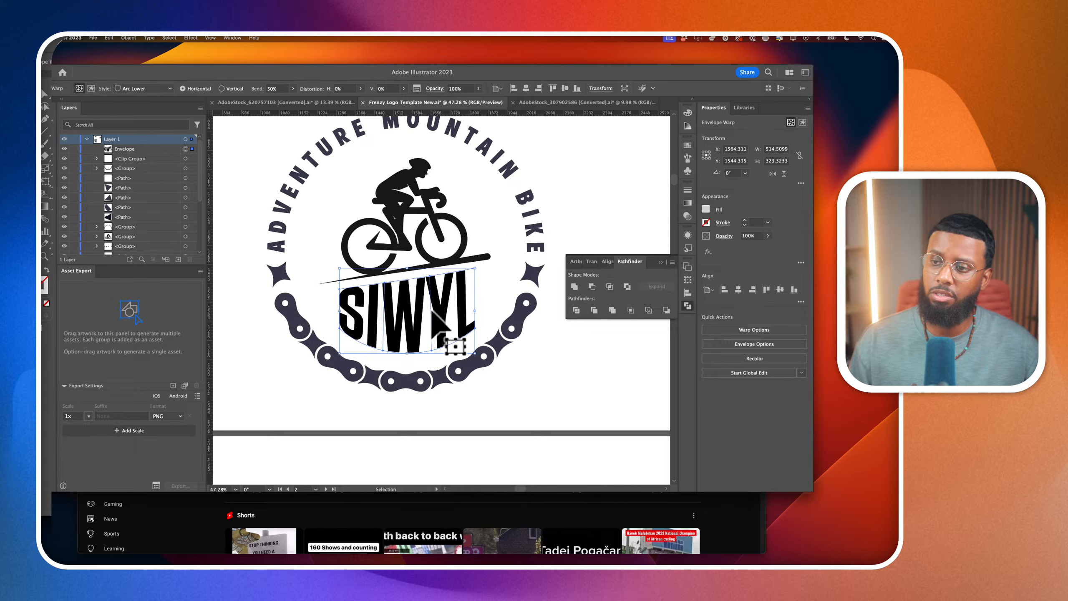
{"action": "scroll", "coordinate": [432, 318], "scroll_direction": "up", "scroll_amount": 5}
{"action": "left_click_drag", "start_coordinate": [434, 306], "coordinate": [432, 308]}
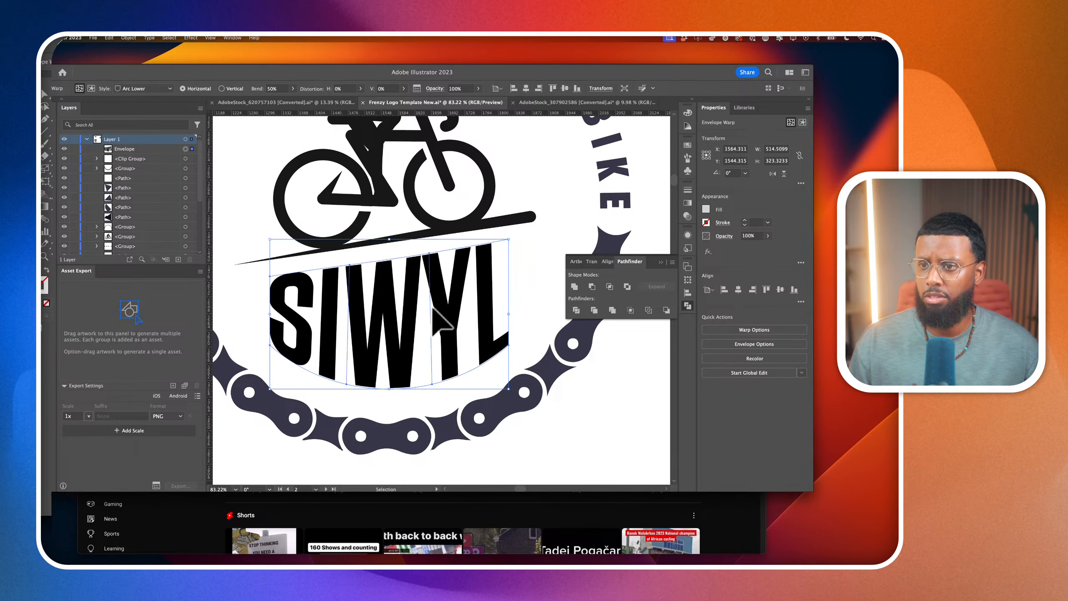
{"action": "scroll", "coordinate": [435, 311], "scroll_direction": "down", "scroll_amount": 1}
{"action": "scroll", "coordinate": [435, 312], "scroll_direction": "left", "scroll_amount": 1}
{"action": "left_click", "coordinate": [548, 229]}
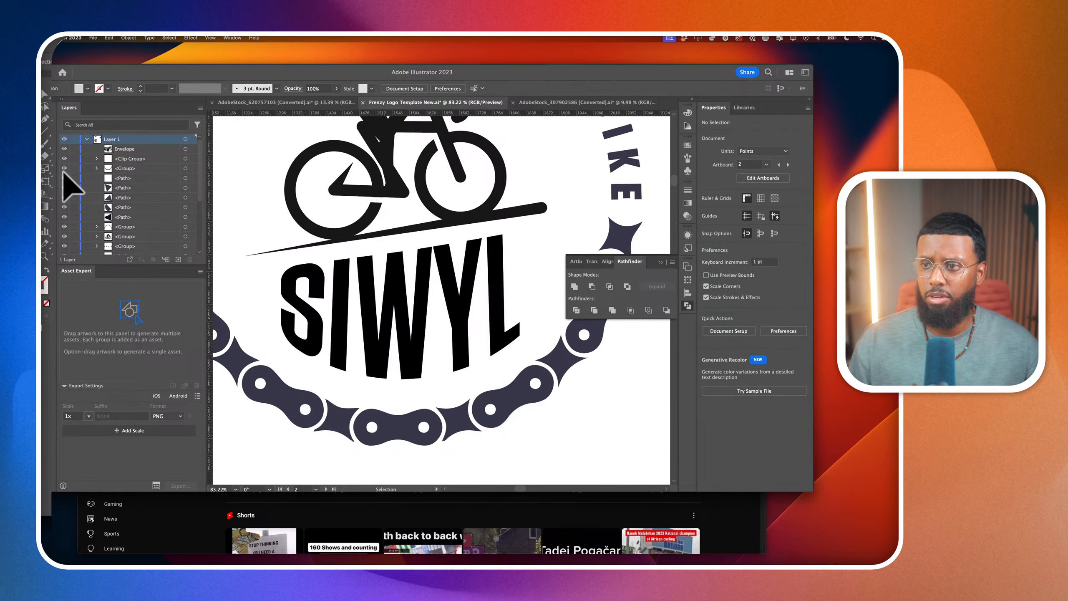
Draw a straight line about 567 pt long with the Pen tool along the top of the SIWYL lettering, parallel to the ramp
{"action": "key", "text": "p"}
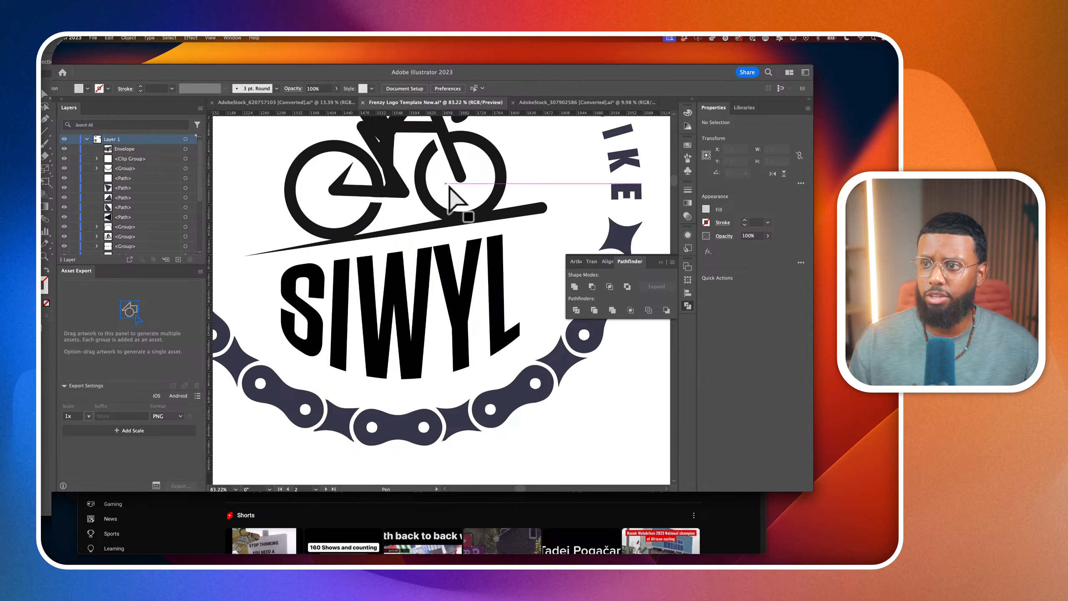
{"action": "left_click", "coordinate": [520, 230]}
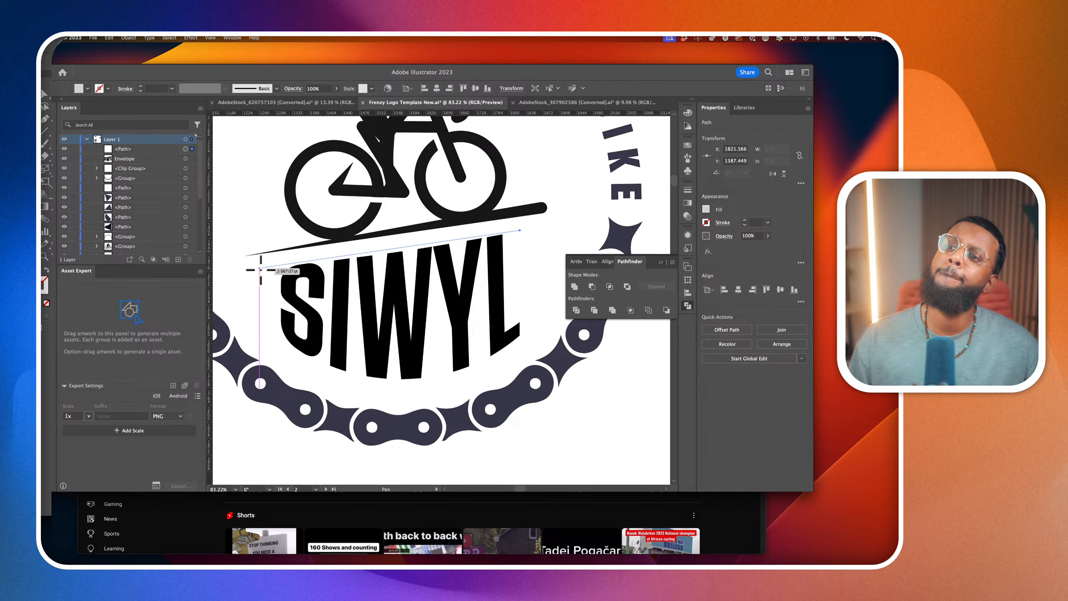
{"action": "left_click", "coordinate": [260, 268]}
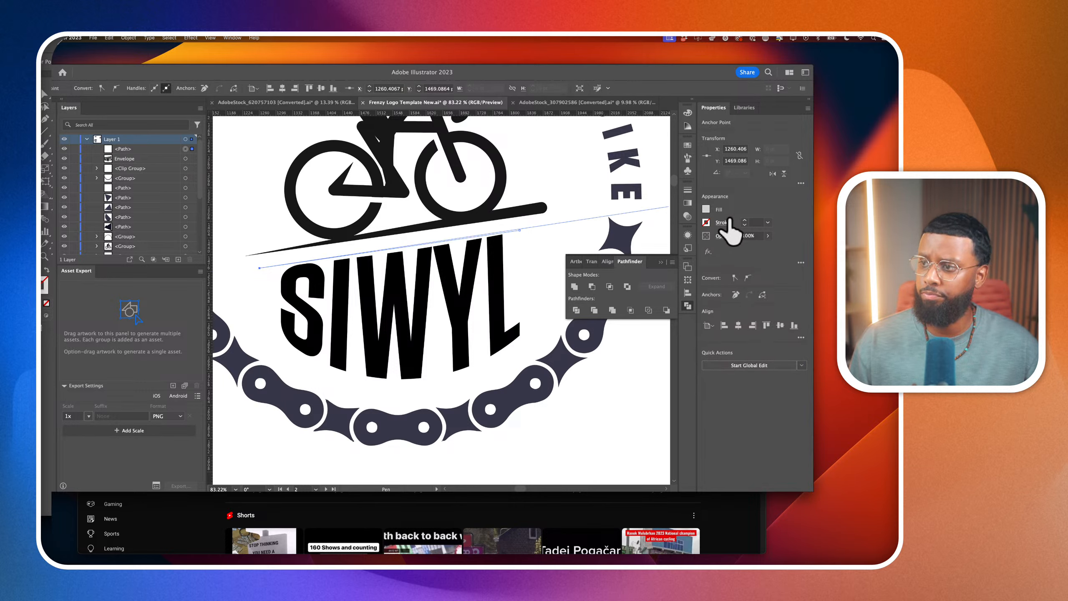
Give the line above the lettering a 5 pt red stroke so it serves as a guide
{"action": "left_click", "coordinate": [745, 221]}
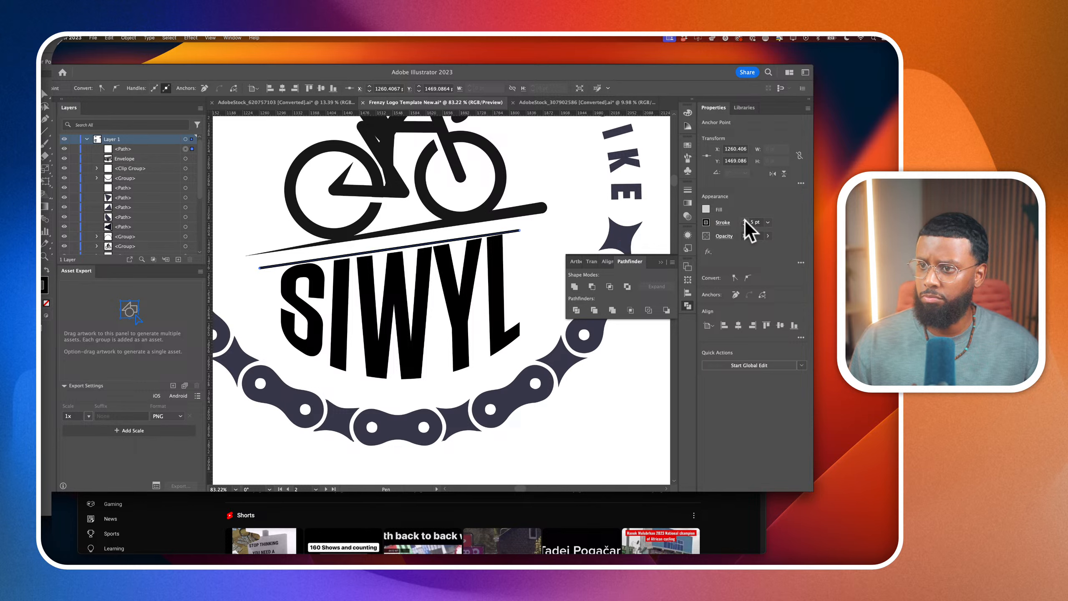
{"action": "left_click", "coordinate": [706, 222]}
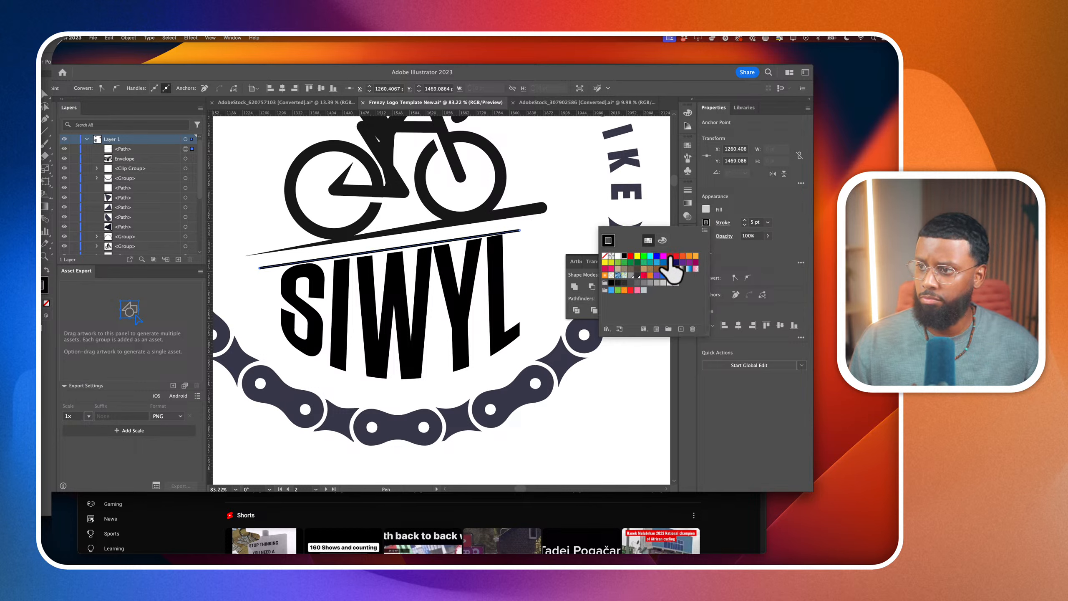
{"action": "left_click", "coordinate": [670, 256]}
{"action": "left_click", "coordinate": [34, 95]}
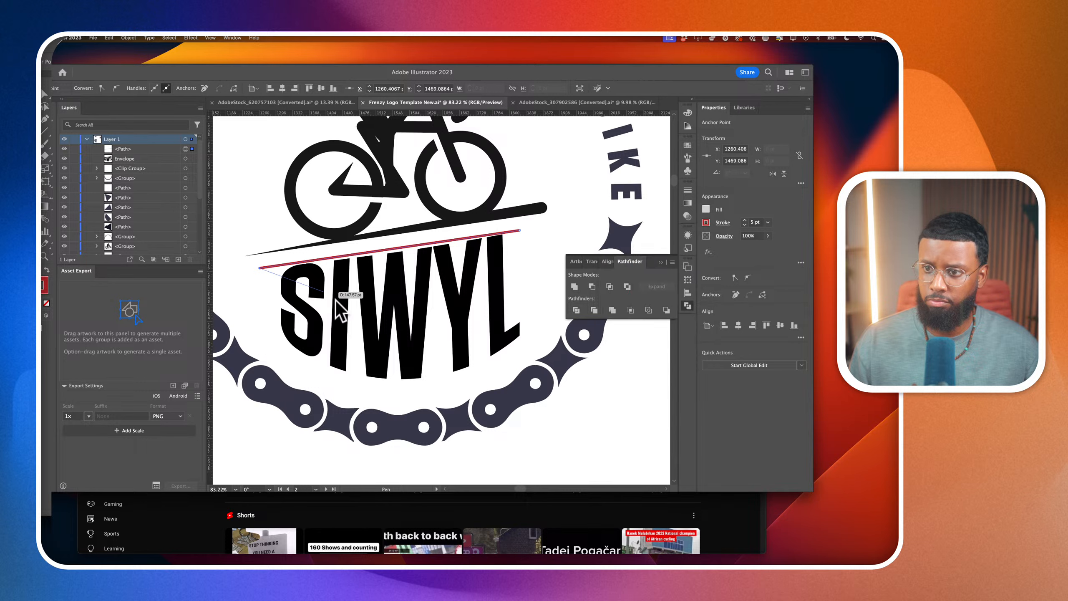
Try nudging the warped SIWYL lettering 10 pt up against the red guide line
{"action": "left_click", "coordinate": [44, 94]}
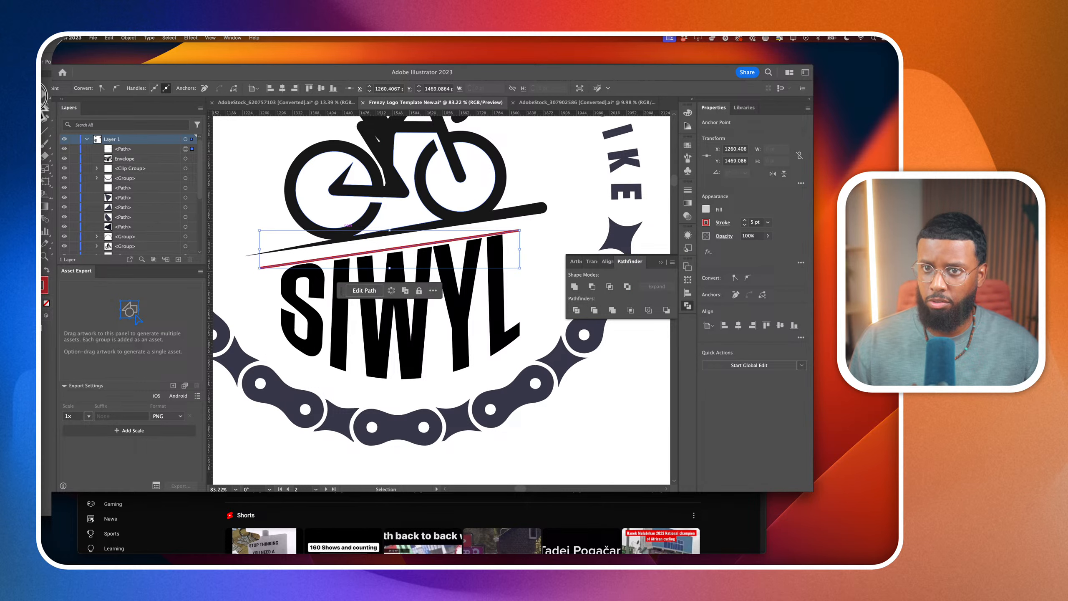
{"action": "left_click", "coordinate": [397, 315]}
{"action": "scroll", "coordinate": [400, 328], "scroll_direction": "up", "scroll_amount": 5}
{"action": "scroll", "coordinate": [411, 343], "scroll_direction": "left", "scroll_amount": 2}
{"action": "scroll", "coordinate": [410, 343], "scroll_direction": "up", "scroll_amount": 1}
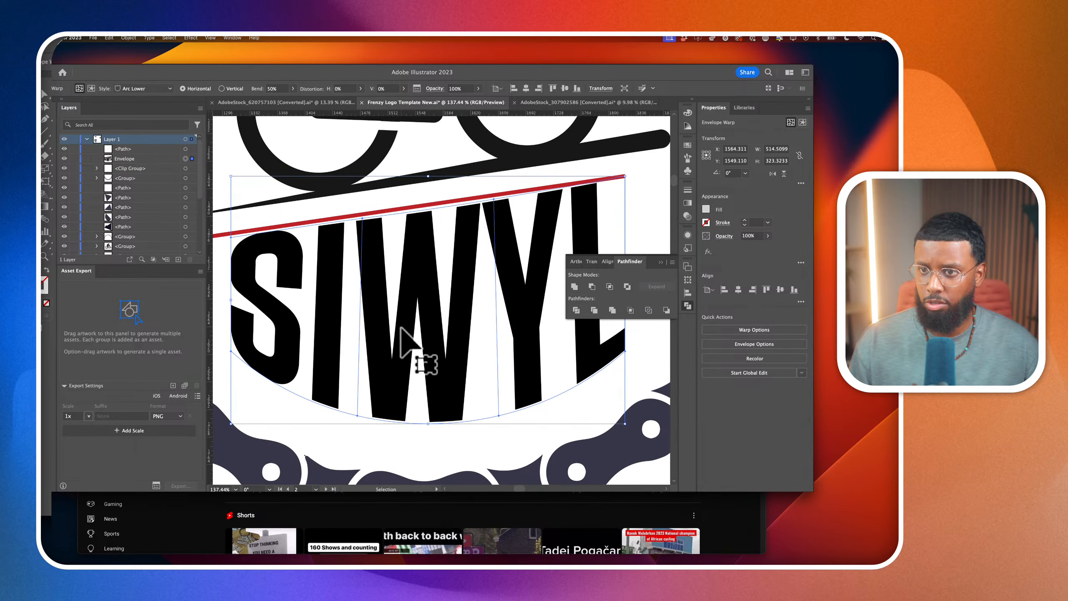
{"action": "key", "text": "shift+Up"}
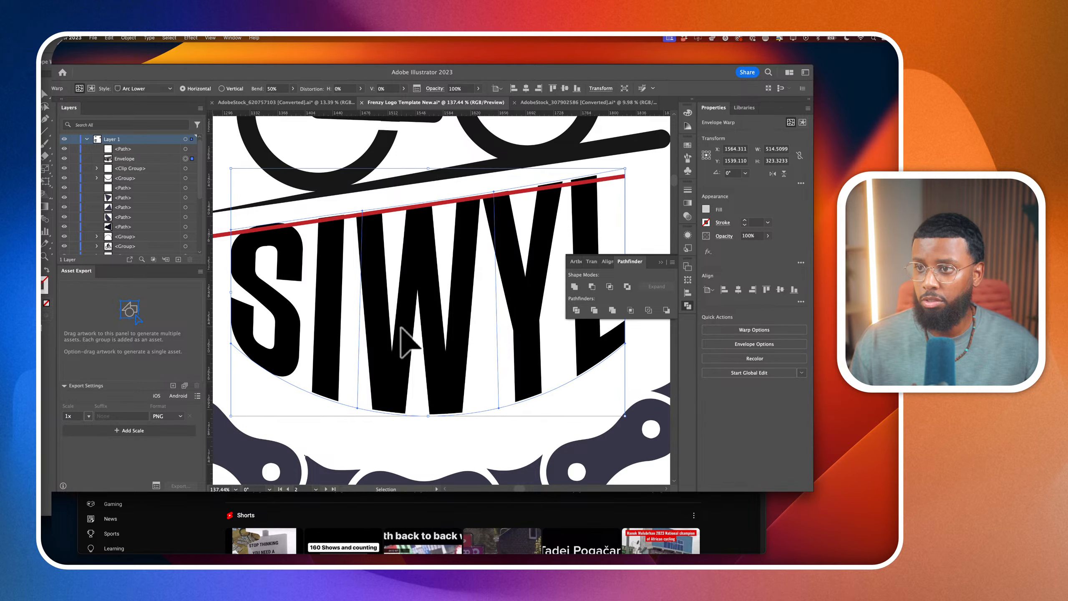
{"action": "key", "text": "shift+Down"}
{"action": "key", "text": "shift+Up"}
{"action": "key", "text": "shift+Down"}
{"action": "key", "text": "shift+Up"}
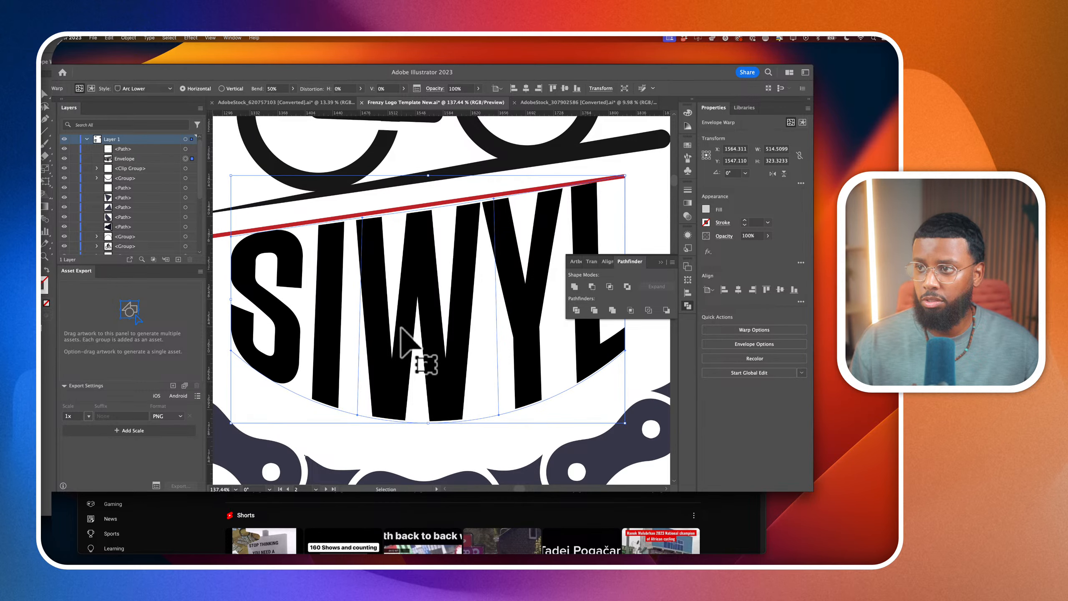
{"action": "key", "text": "shift+Down"}
Raise the envelope's top mesh point above the Y to Y 1414.31 pt and align its direction handle with the red line's lower edge
{"action": "left_click", "coordinate": [43, 94]}
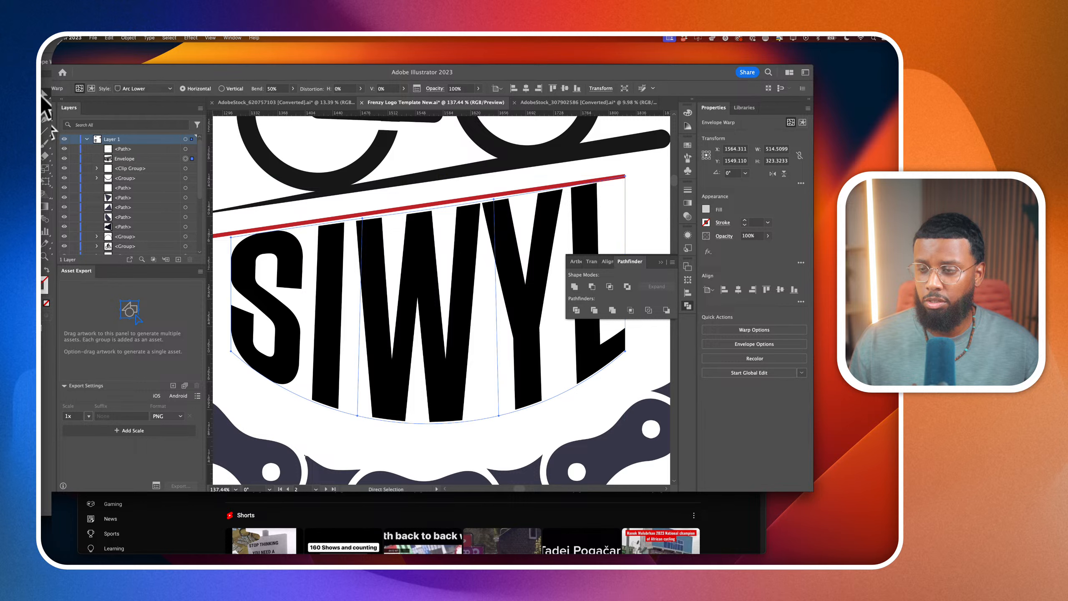
{"action": "left_click", "coordinate": [625, 177]}
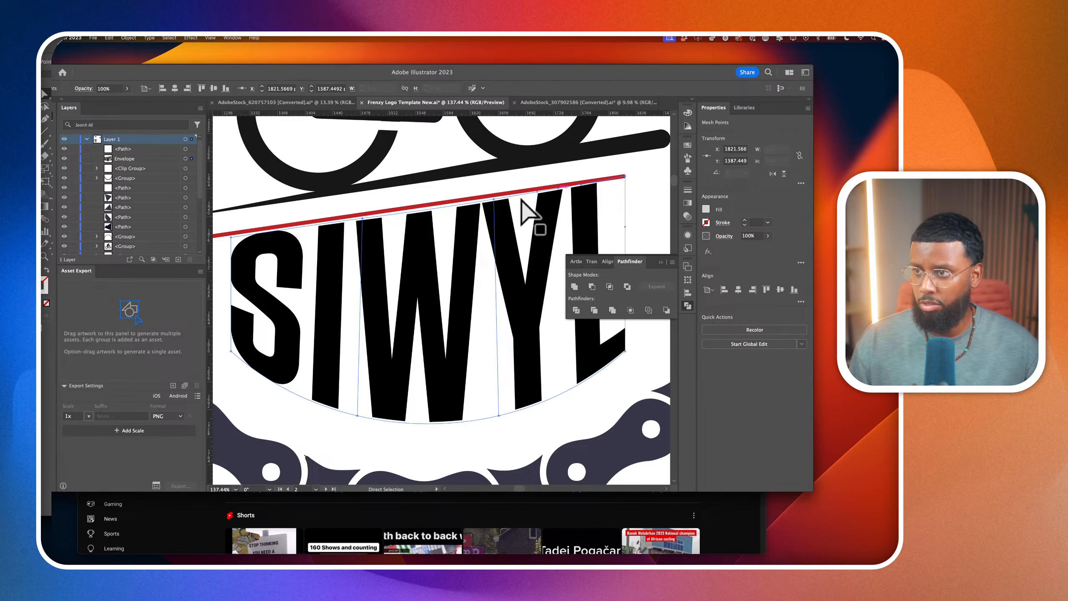
{"action": "left_click", "coordinate": [494, 199]}
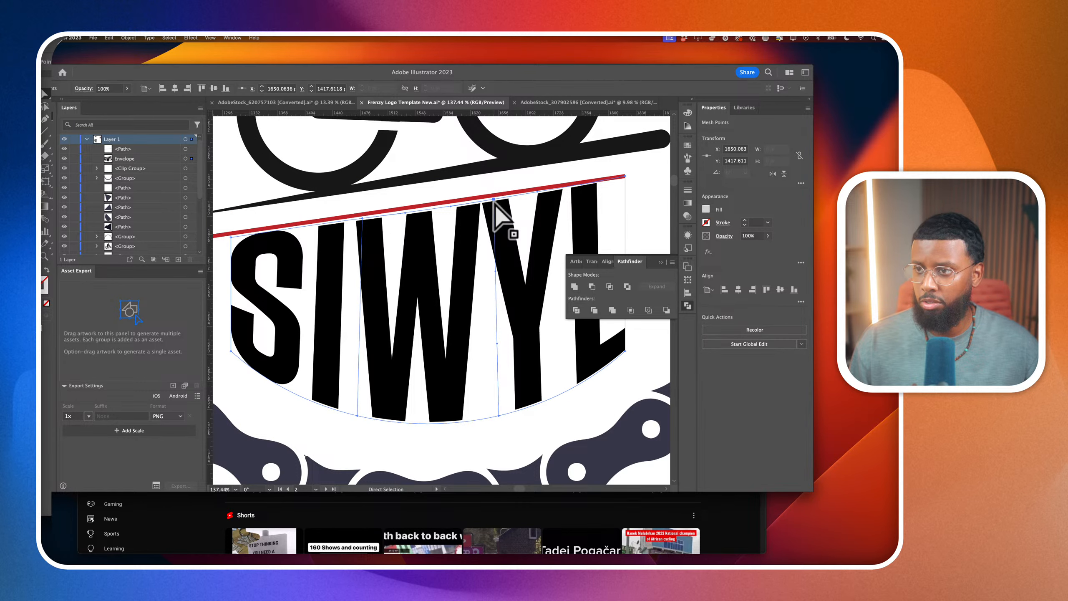
{"action": "scroll", "coordinate": [495, 204], "scroll_direction": "up", "scroll_amount": 5}
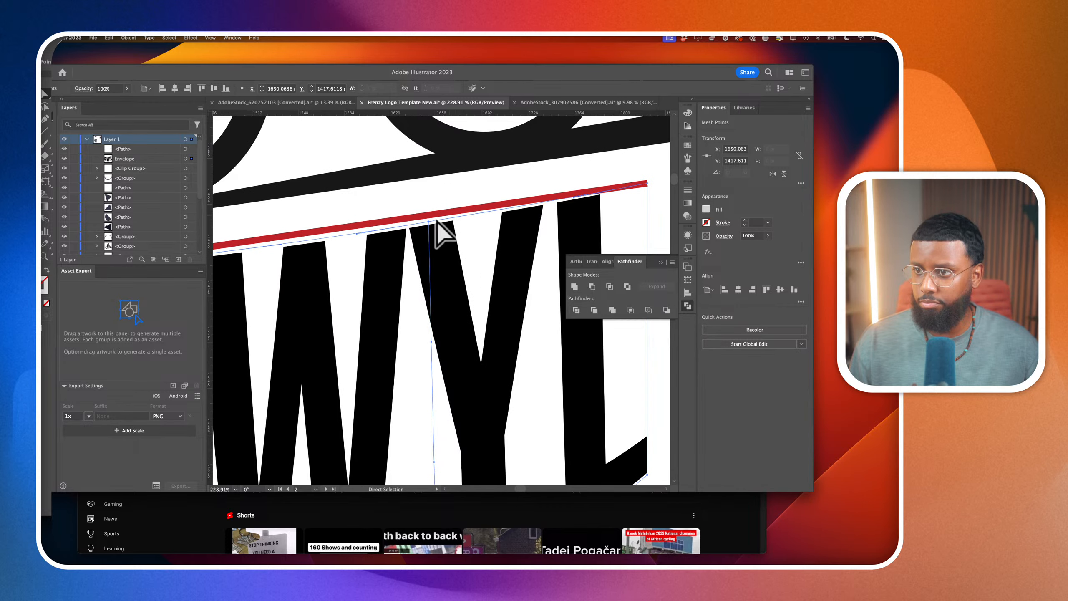
{"action": "left_click_drag", "start_coordinate": [429, 222], "coordinate": [428, 213]}
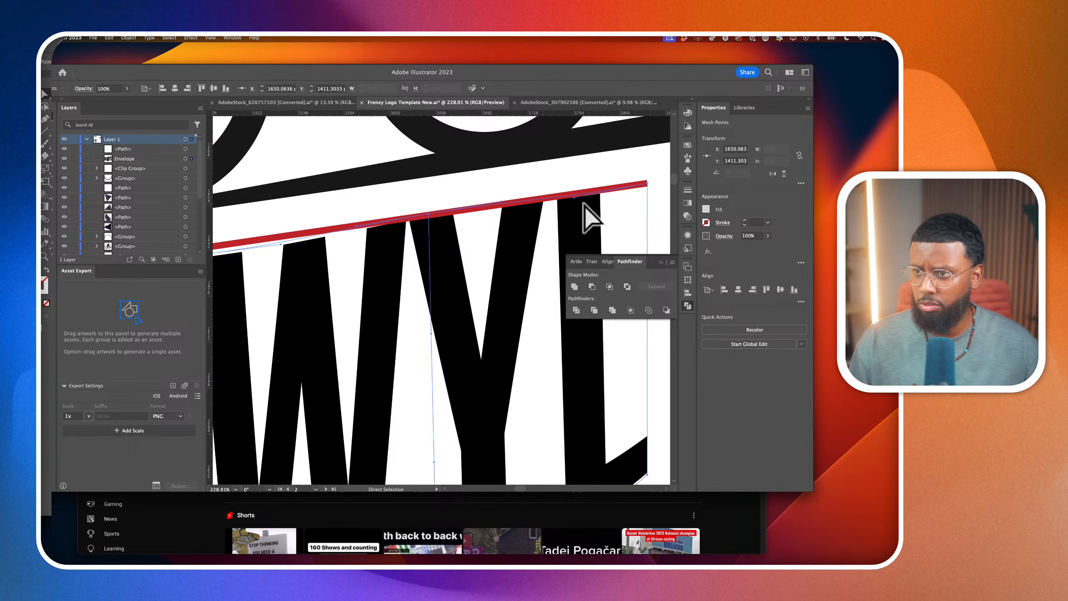
{"action": "scroll", "coordinate": [427, 217], "scroll_direction": "up", "scroll_amount": 5}
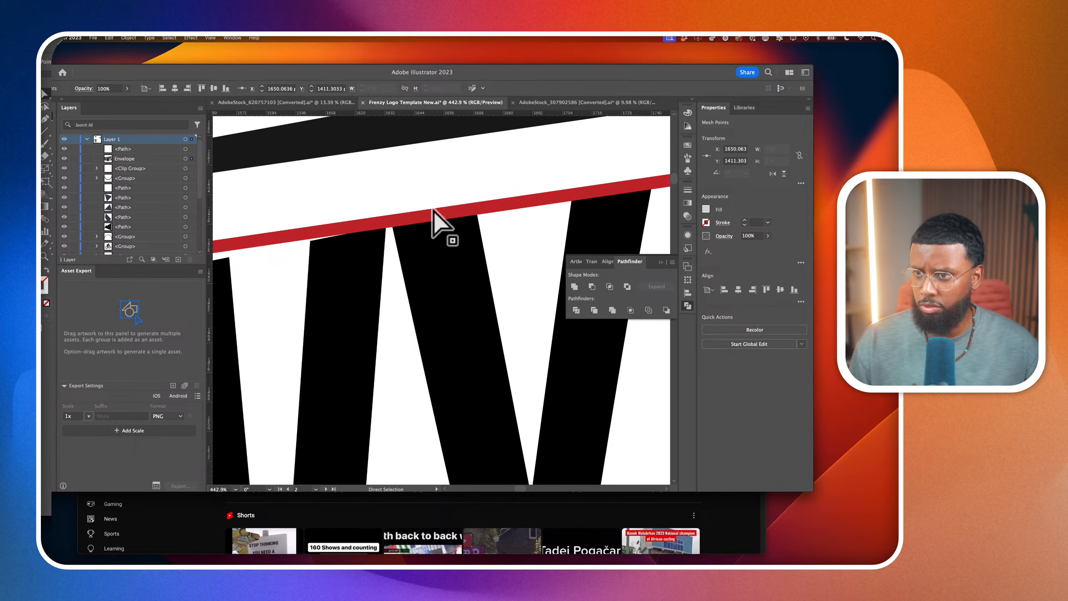
{"action": "left_click_drag", "start_coordinate": [428, 216], "coordinate": [428, 229]}
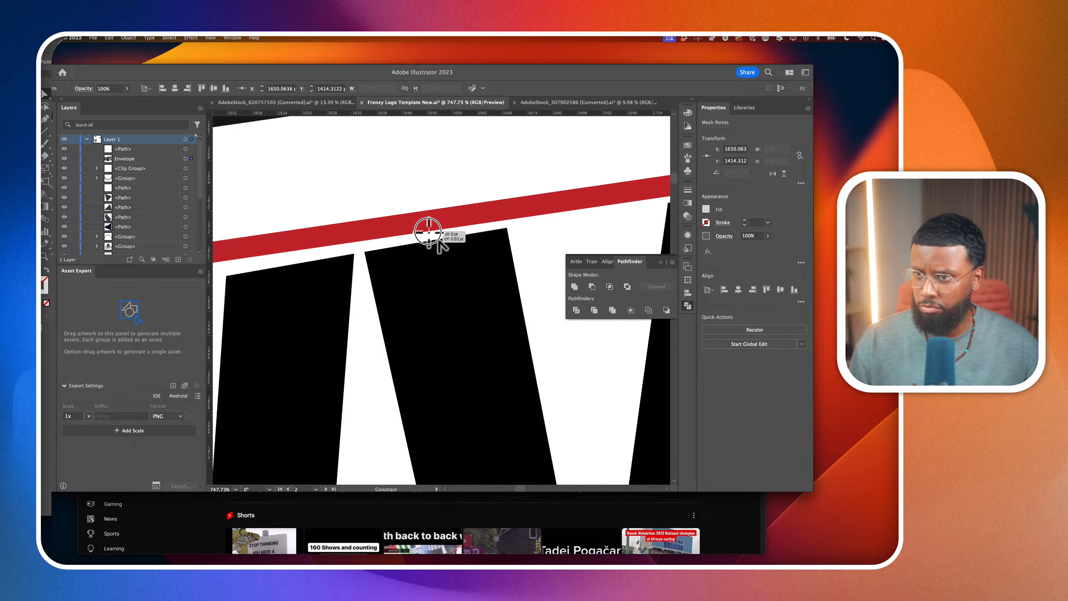
{"action": "scroll", "coordinate": [526, 223], "scroll_direction": "right", "scroll_amount": 2}
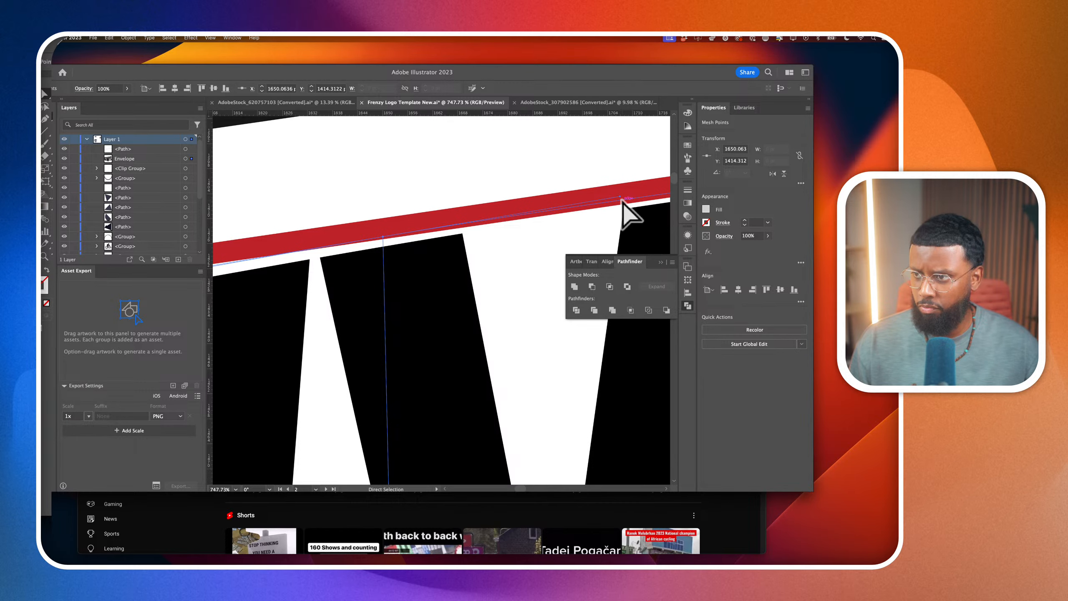
{"action": "left_click_drag", "start_coordinate": [620, 197], "coordinate": [620, 204]}
{"action": "scroll", "coordinate": [619, 204], "scroll_direction": "right", "scroll_amount": 10}
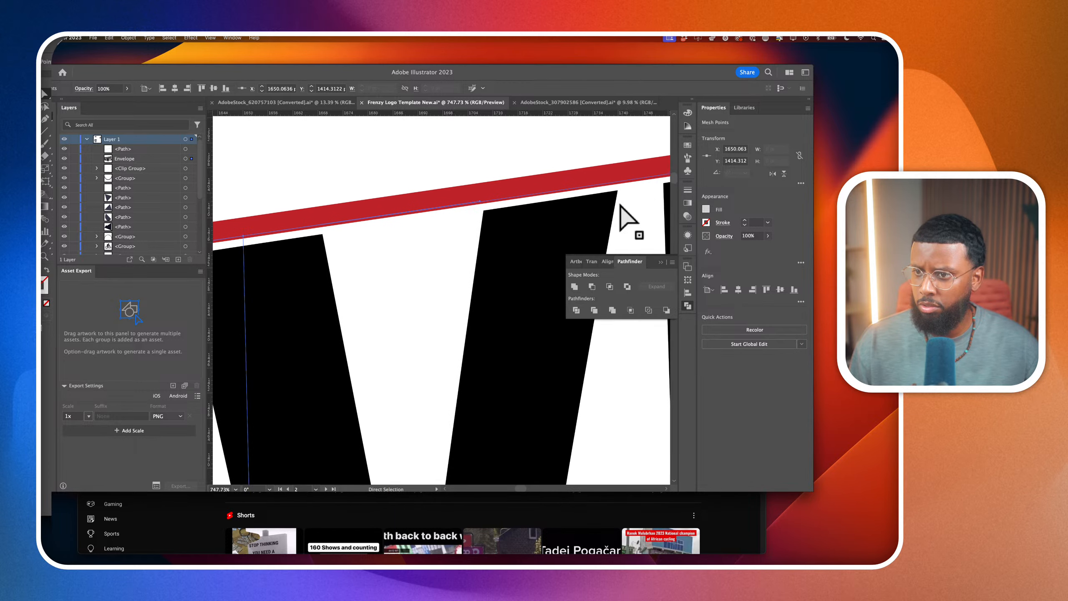
Lower the envelope's top corner mesh point beside the L to Y 1389.05 pt and angle its handle along the red line
{"action": "scroll", "coordinate": [621, 207], "scroll_direction": "right", "scroll_amount": 2}
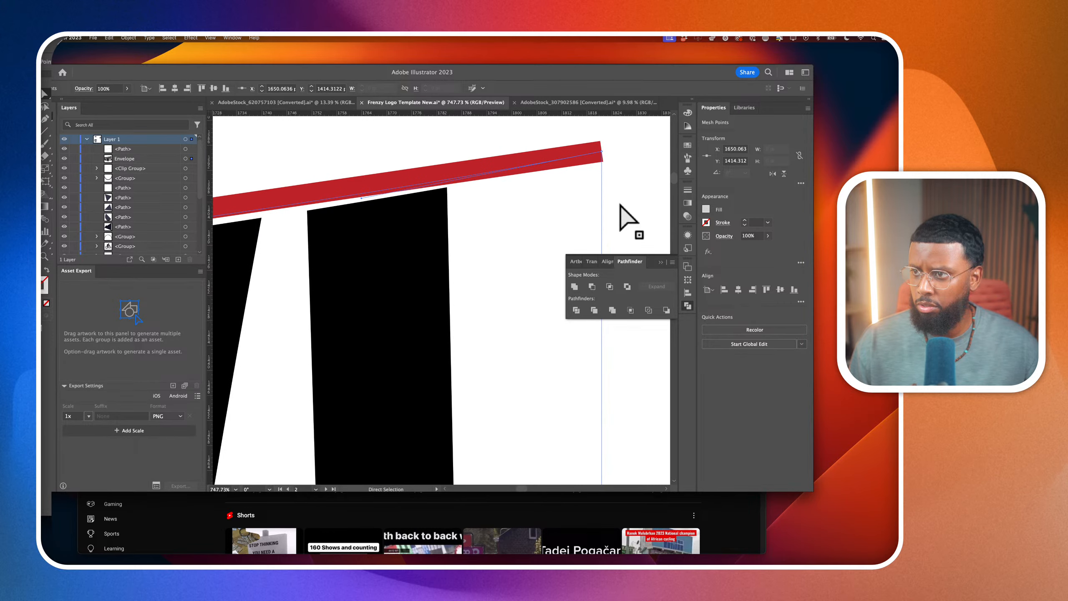
{"action": "left_click_drag", "start_coordinate": [602, 154], "coordinate": [604, 163]}
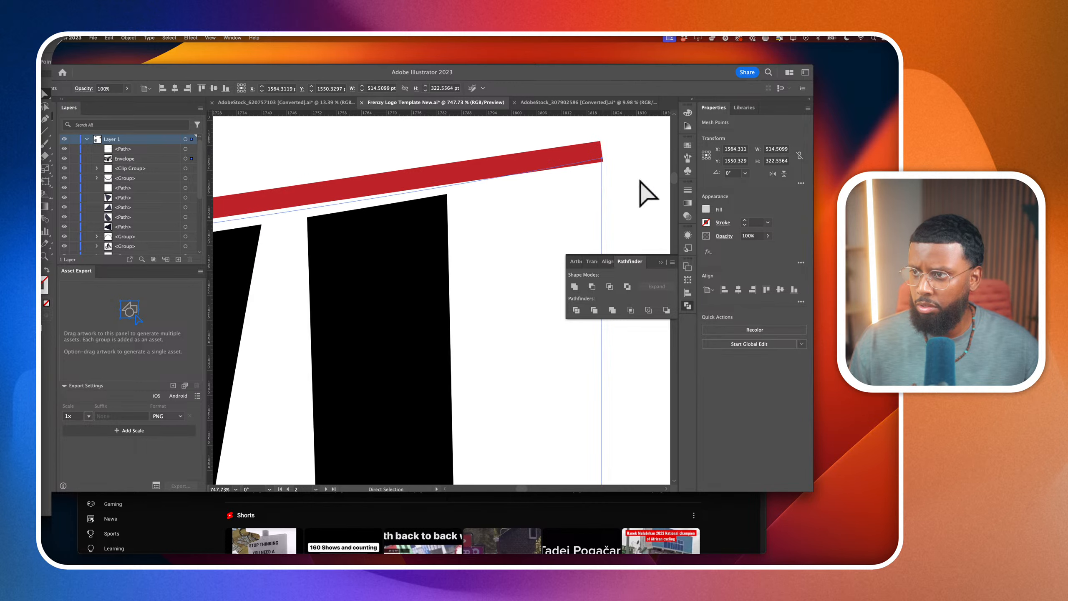
{"action": "scroll", "coordinate": [565, 192], "scroll_direction": "left", "scroll_amount": 5}
{"action": "scroll", "coordinate": [572, 192], "scroll_direction": "right", "scroll_amount": 3}
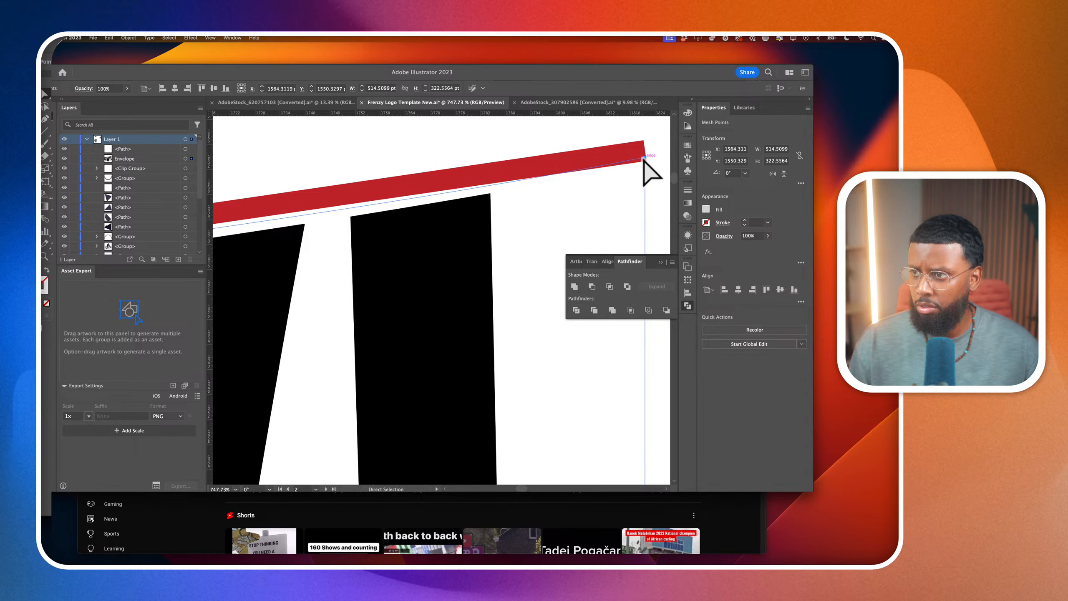
{"action": "left_click", "coordinate": [644, 159]}
{"action": "left_click_drag", "start_coordinate": [405, 204], "coordinate": [406, 195]}
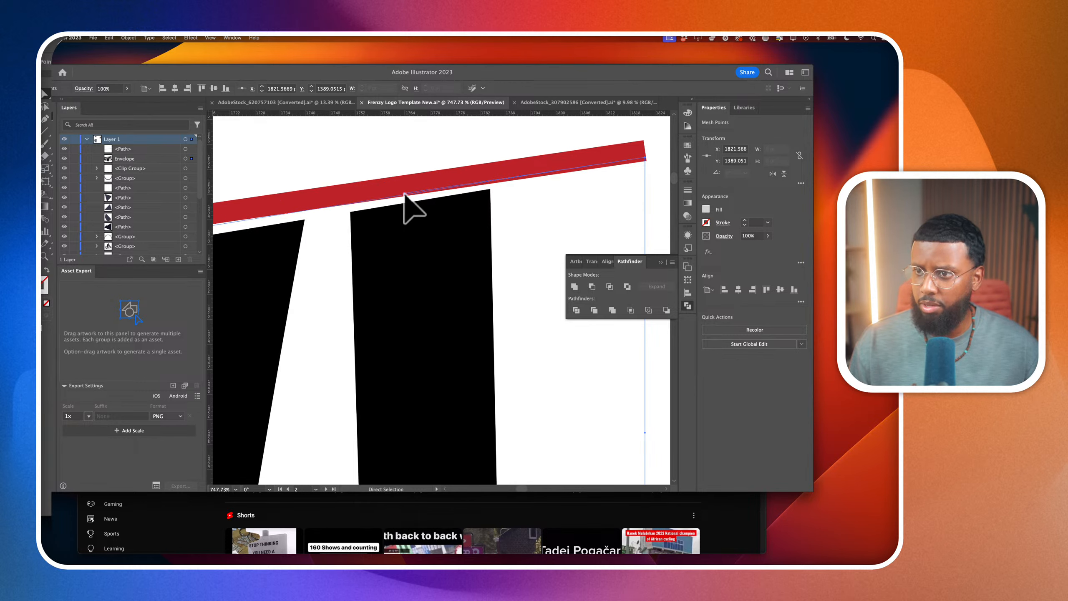
Readjust the envelope's top mesh point above the Y to Y 1414.67 pt so it meets the red line's lower edge
{"action": "scroll", "coordinate": [406, 195], "scroll_direction": "down", "scroll_amount": 10}
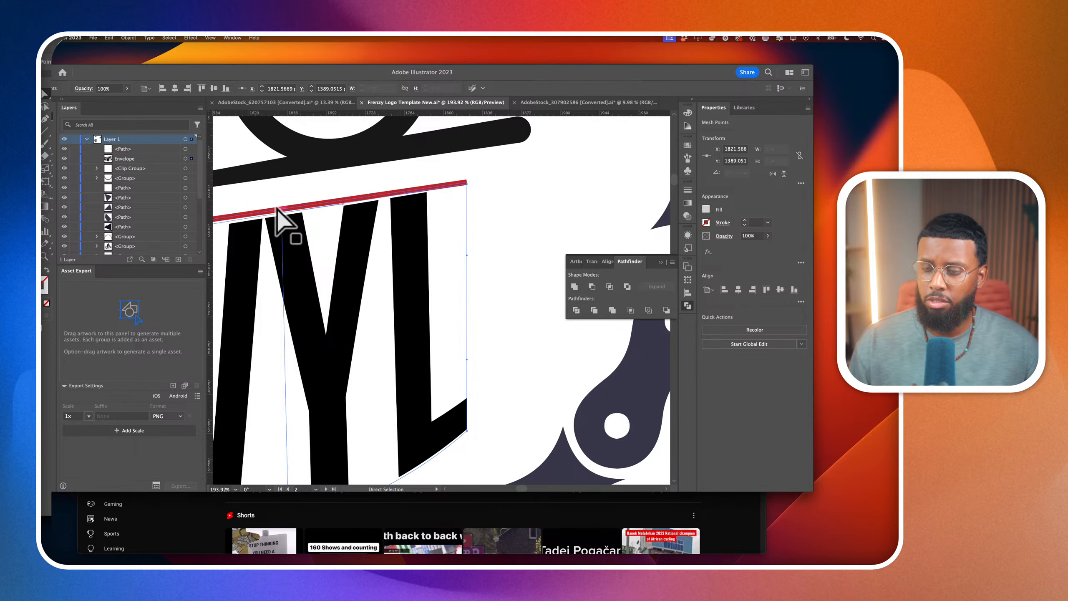
{"action": "scroll", "coordinate": [279, 228], "scroll_direction": "up", "scroll_amount": 8}
{"action": "left_click", "coordinate": [297, 208]}
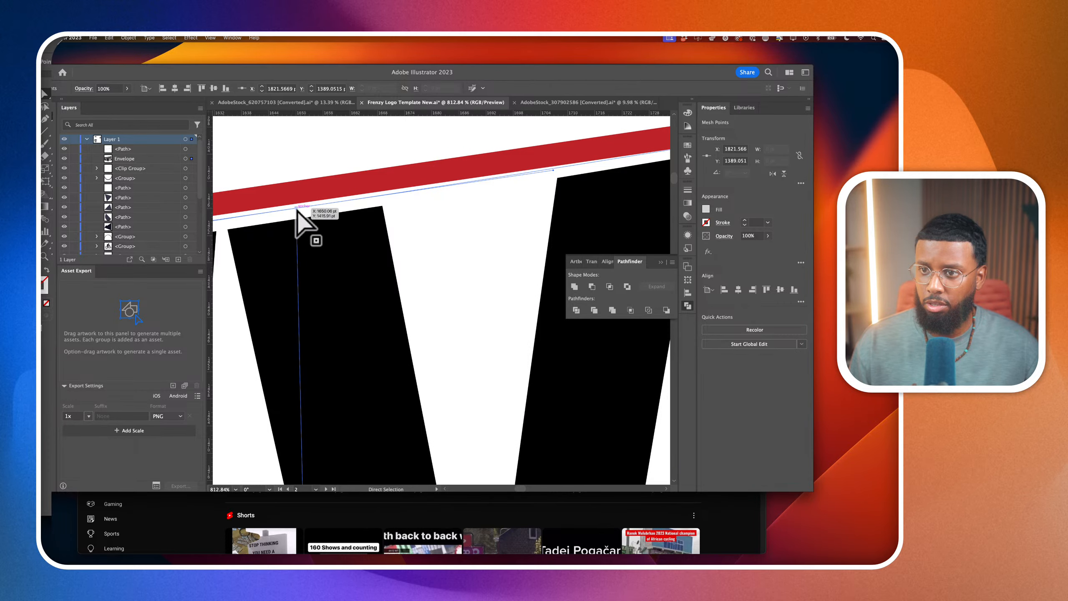
{"action": "left_click_drag", "start_coordinate": [296, 208], "coordinate": [296, 204]}
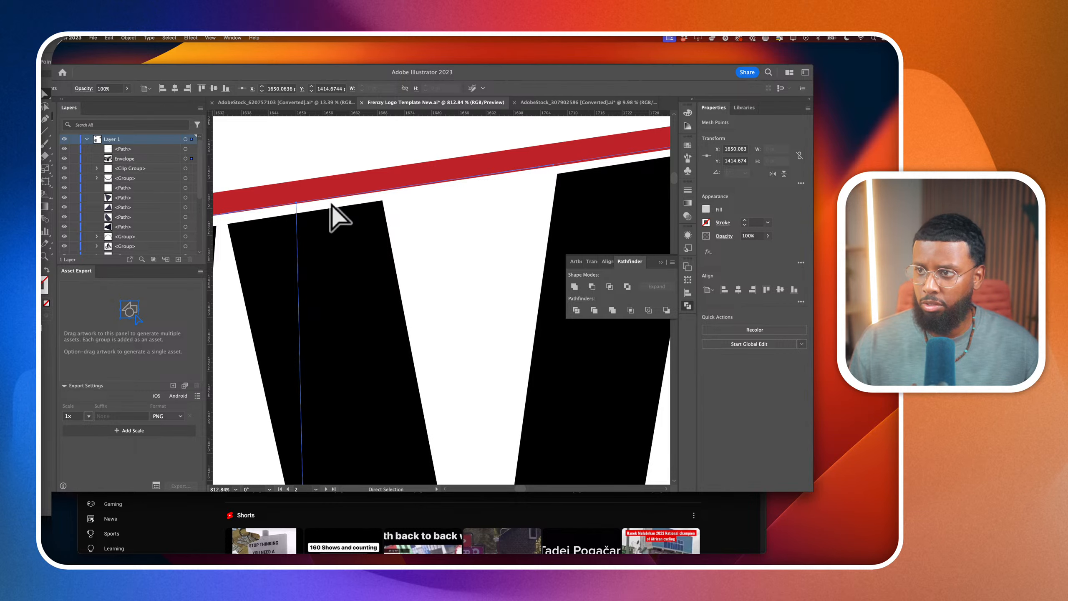
Raise the envelope's top mesh point at the W to Y 1438.92 pt and fine-tune its handle along the red line
{"action": "scroll", "coordinate": [409, 191], "scroll_direction": "down", "scroll_amount": 7}
{"action": "scroll", "coordinate": [402, 213], "scroll_direction": "up", "scroll_amount": 2}
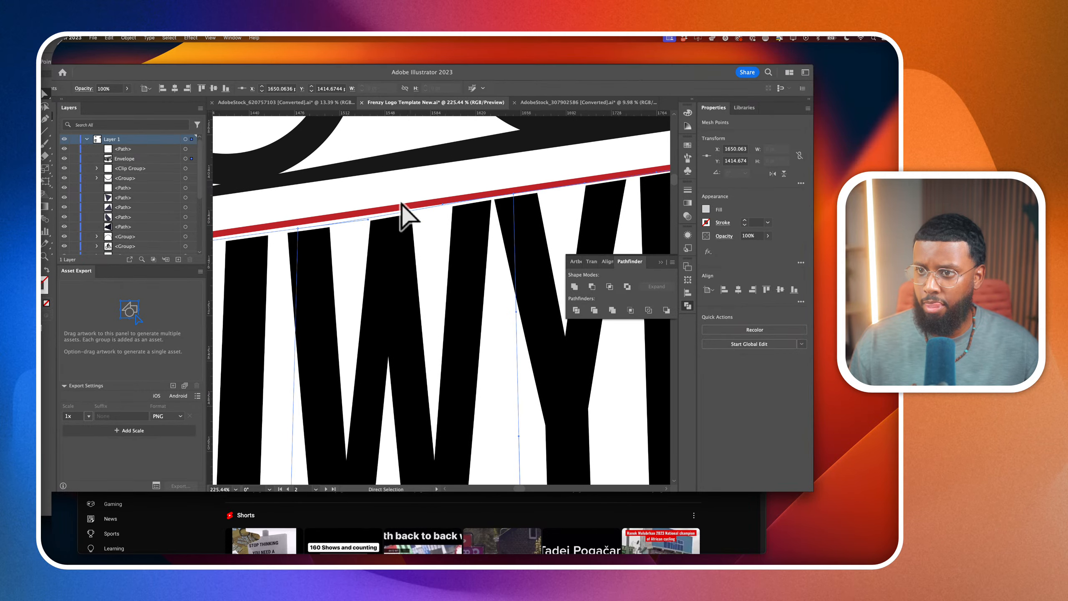
{"action": "scroll", "coordinate": [315, 234], "scroll_direction": "up", "scroll_amount": 5}
{"action": "scroll", "coordinate": [290, 244], "scroll_direction": "up", "scroll_amount": 4}
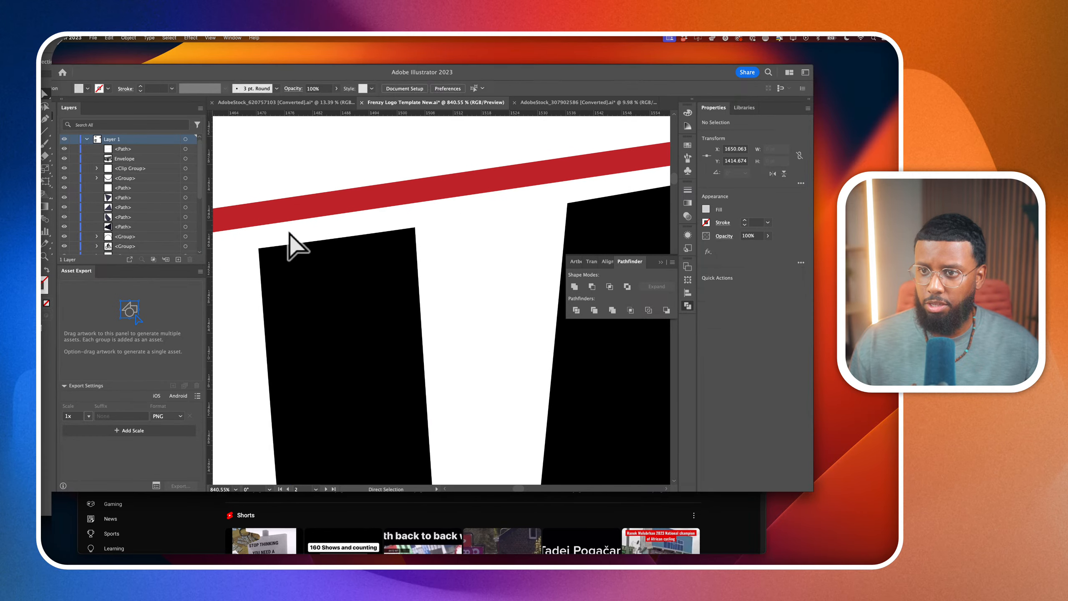
{"action": "left_click_drag", "start_coordinate": [305, 246], "coordinate": [302, 206]}
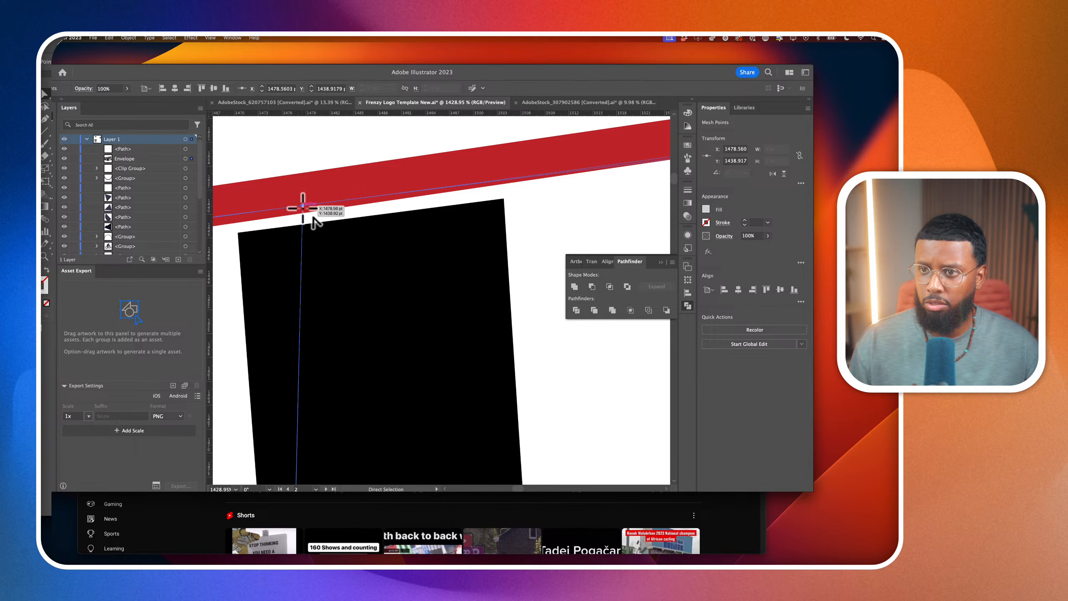
{"action": "scroll", "coordinate": [374, 217], "scroll_direction": "down", "scroll_amount": 4}
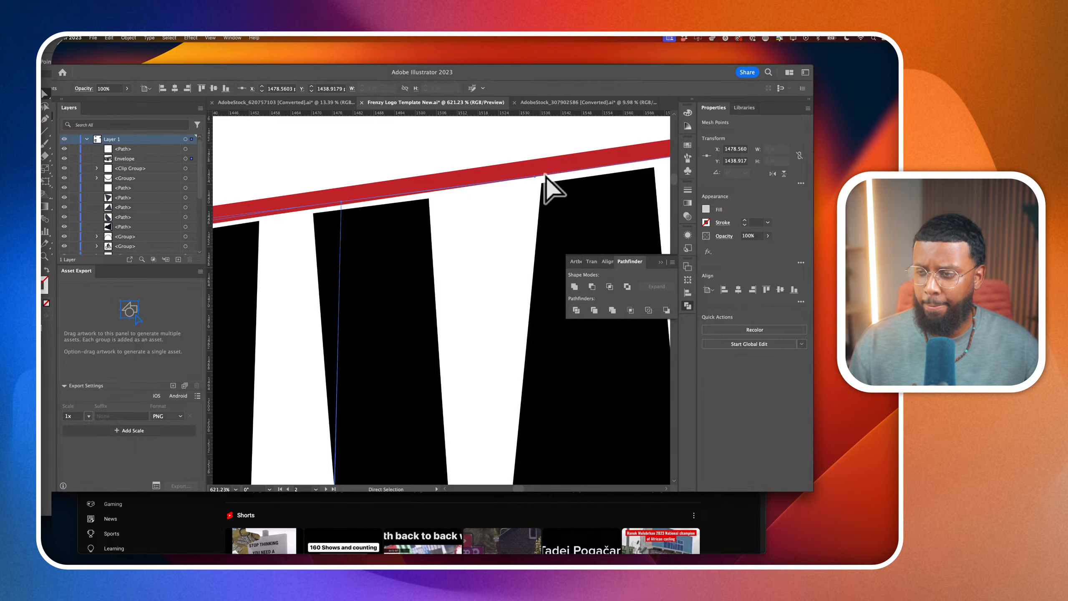
{"action": "scroll", "coordinate": [539, 188], "scroll_direction": "up", "scroll_amount": 4}
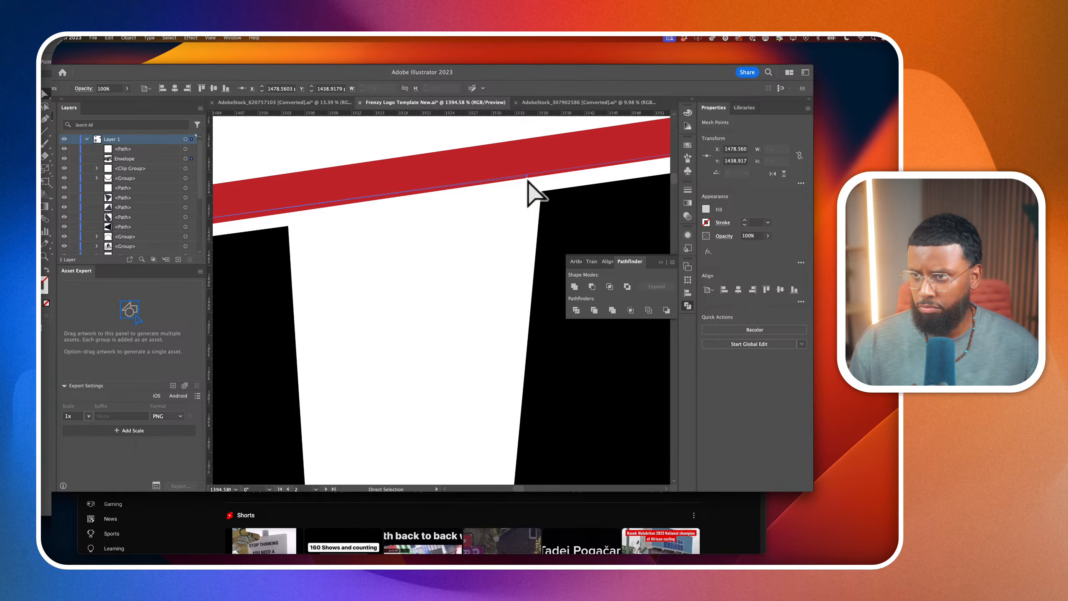
{"action": "scroll", "coordinate": [534, 190], "scroll_direction": "up", "scroll_amount": 2}
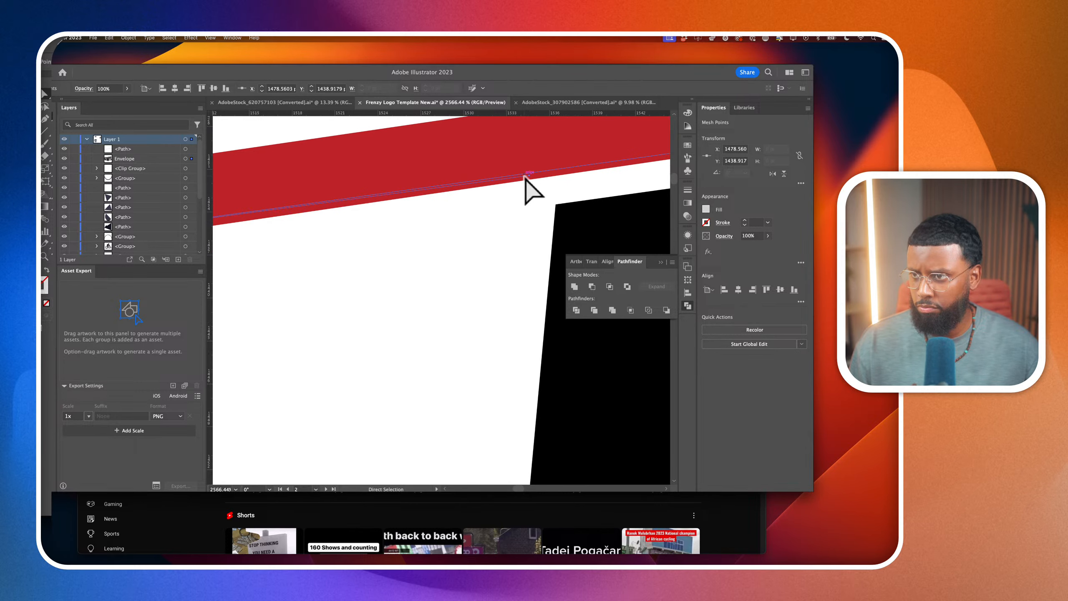
{"action": "left_click_drag", "start_coordinate": [531, 177], "coordinate": [532, 177]}
Raise the envelope's top corner mesh point beside the S to Y 1464.61 pt so it meets the red line's lower edge
{"action": "scroll", "coordinate": [534, 181], "scroll_direction": "down", "scroll_amount": 5}
{"action": "scroll", "coordinate": [533, 180], "scroll_direction": "down", "scroll_amount": 3}
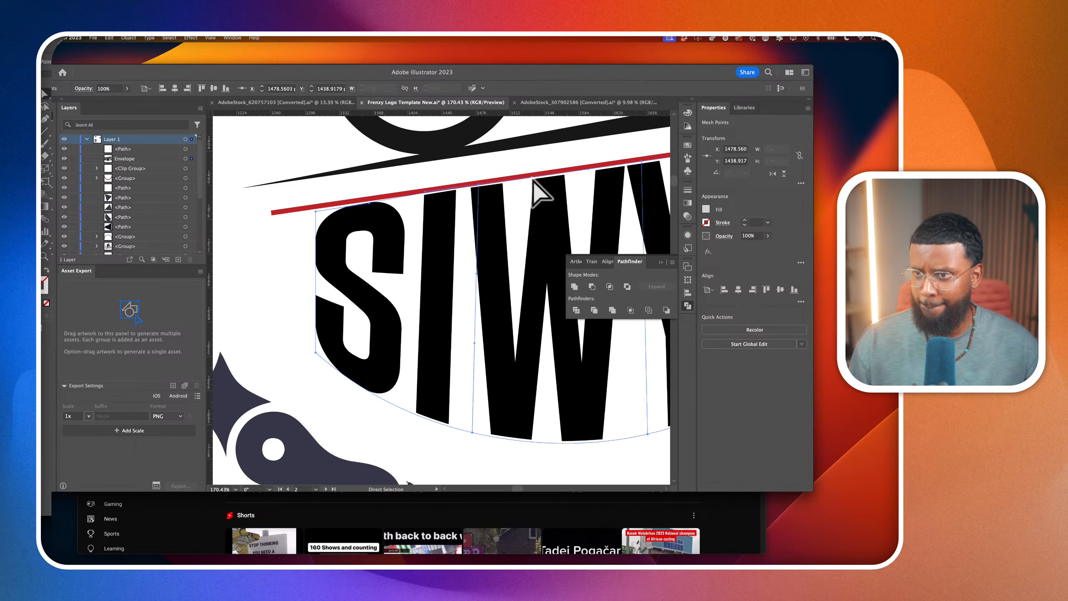
{"action": "scroll", "coordinate": [424, 219], "scroll_direction": "up", "scroll_amount": 1}
{"action": "scroll", "coordinate": [339, 223], "scroll_direction": "up", "scroll_amount": 2}
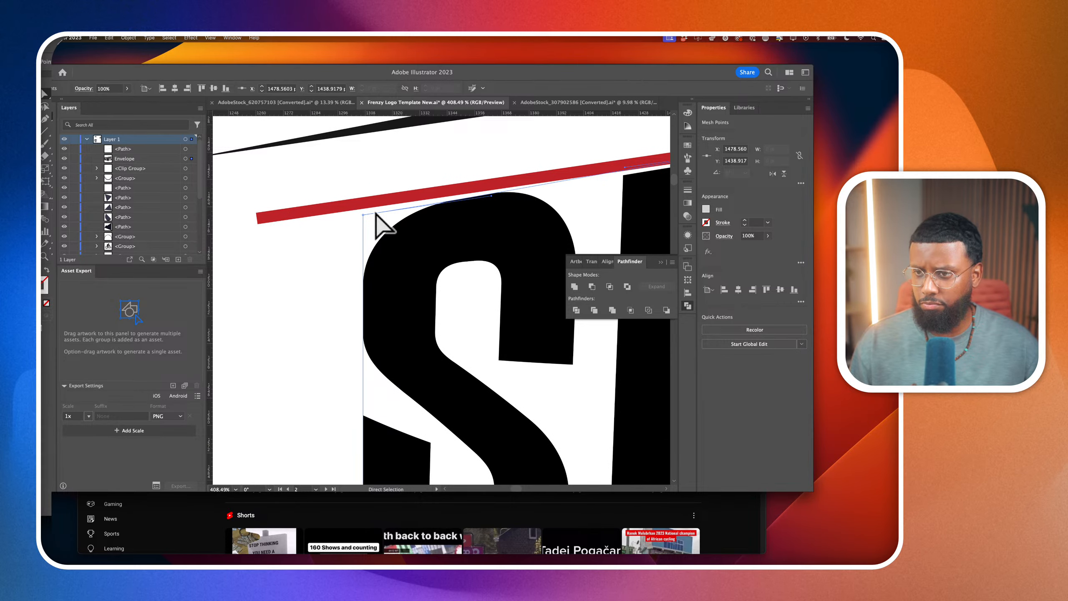
{"action": "scroll", "coordinate": [374, 228], "scroll_direction": "up", "scroll_amount": 3}
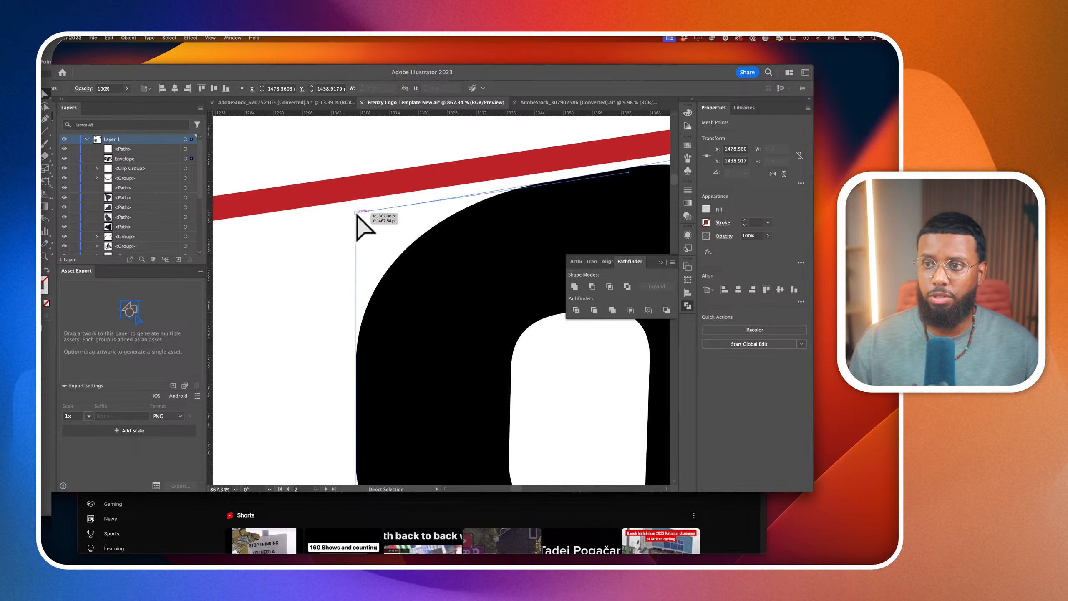
{"action": "left_click_drag", "start_coordinate": [357, 213], "coordinate": [357, 199]}
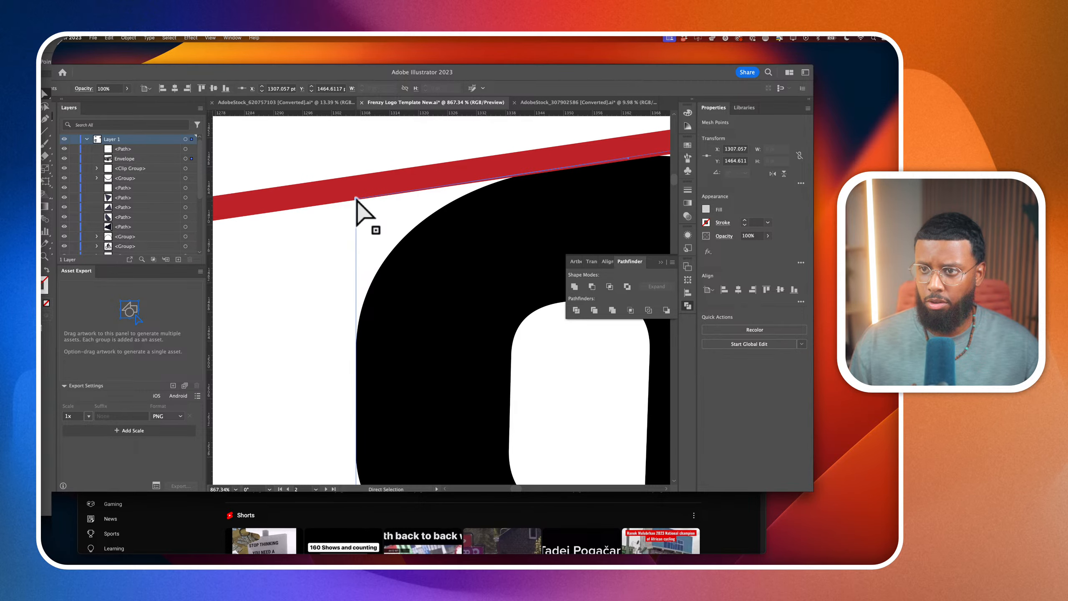
{"action": "scroll", "coordinate": [358, 198], "scroll_direction": "up", "scroll_amount": 2}
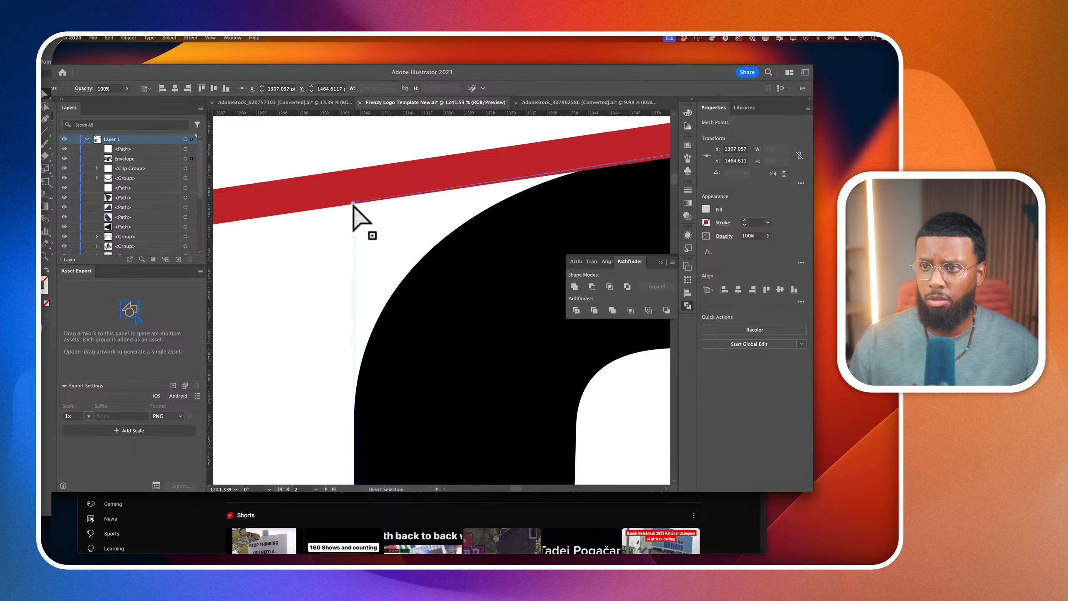
{"action": "left_click_drag", "start_coordinate": [354, 203], "coordinate": [352, 200]}
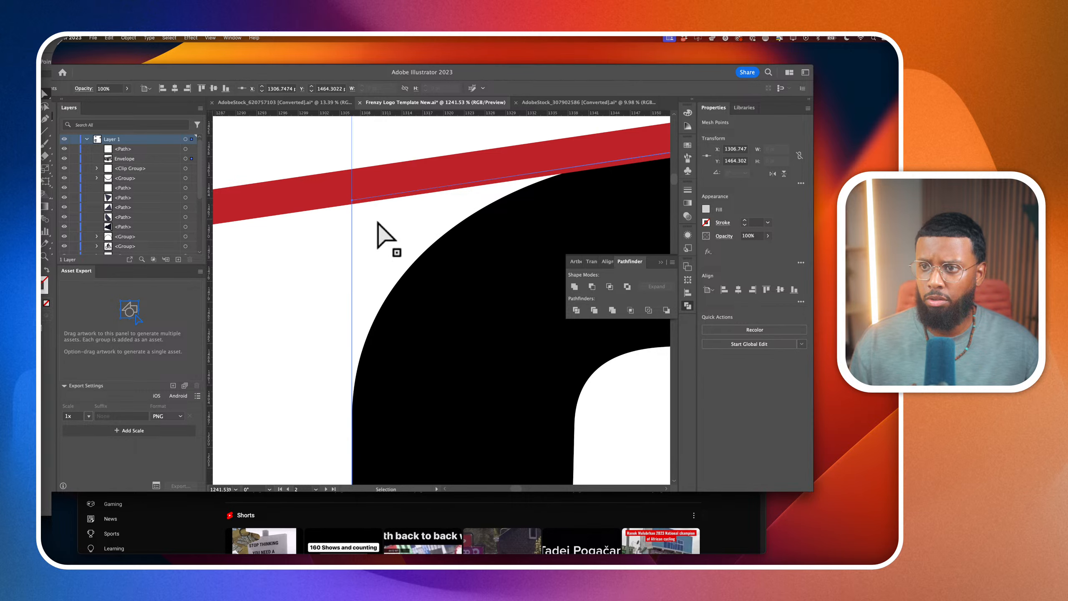
{"action": "key", "text": "super+z"}
Delete the red guide line between the ramp and the SIWYL wordmark
{"action": "scroll", "coordinate": [422, 218], "scroll_direction": "down", "scroll_amount": 1}
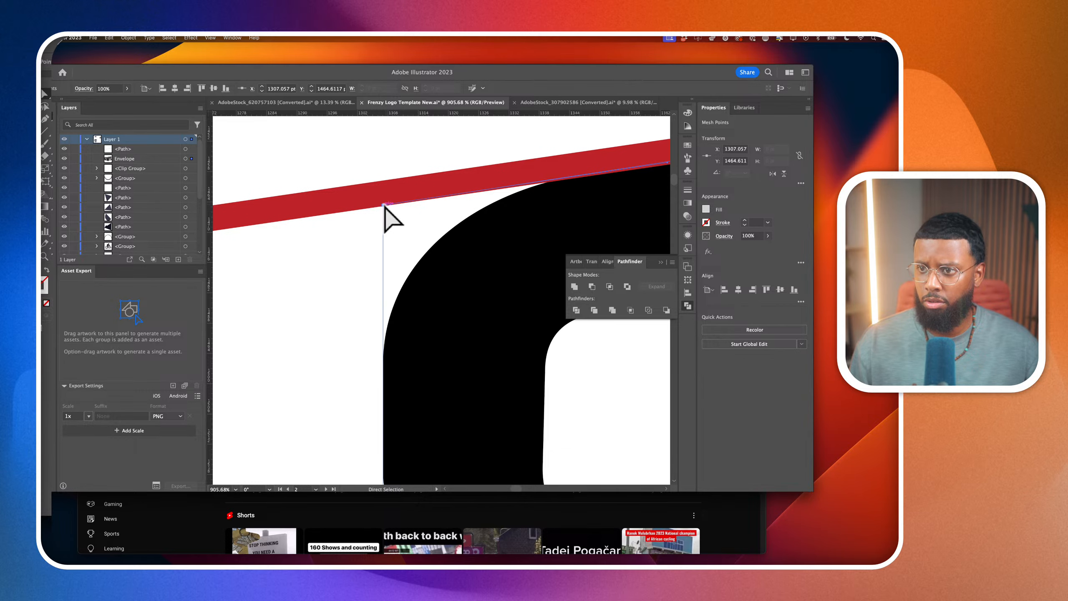
{"action": "scroll", "coordinate": [461, 217], "scroll_direction": "down", "scroll_amount": 5}
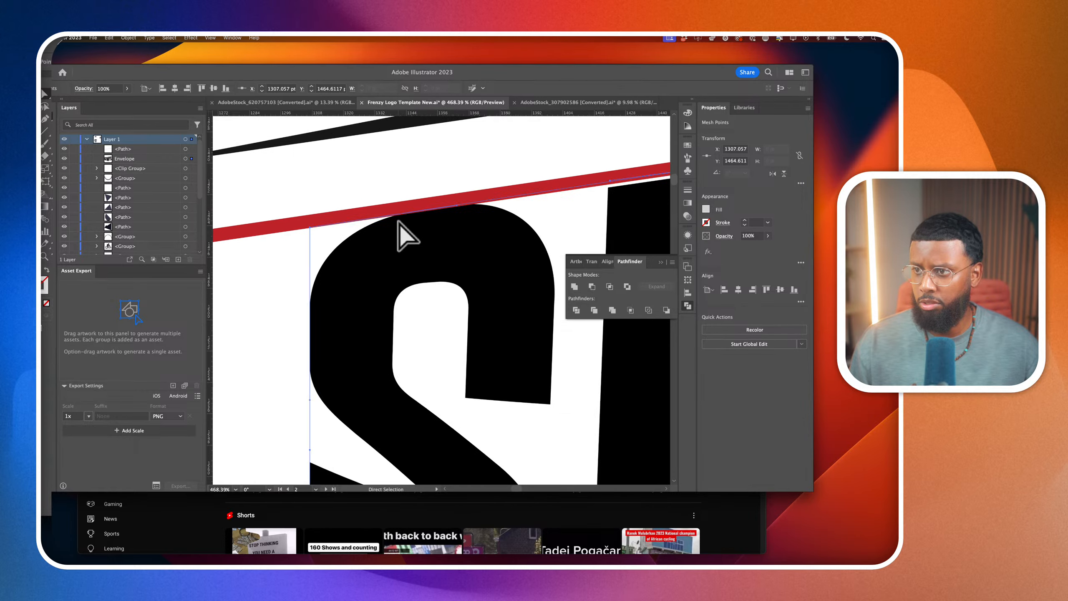
{"action": "scroll", "coordinate": [399, 222], "scroll_direction": "down", "scroll_amount": 2}
{"action": "scroll", "coordinate": [358, 238], "scroll_direction": "down", "scroll_amount": 2}
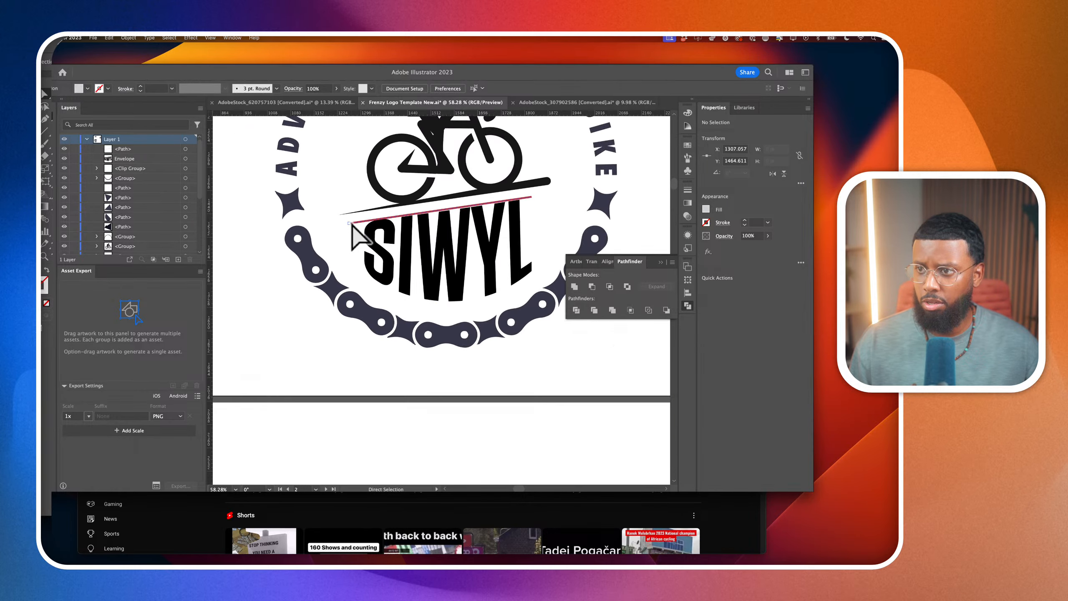
{"action": "left_click", "coordinate": [350, 222]}
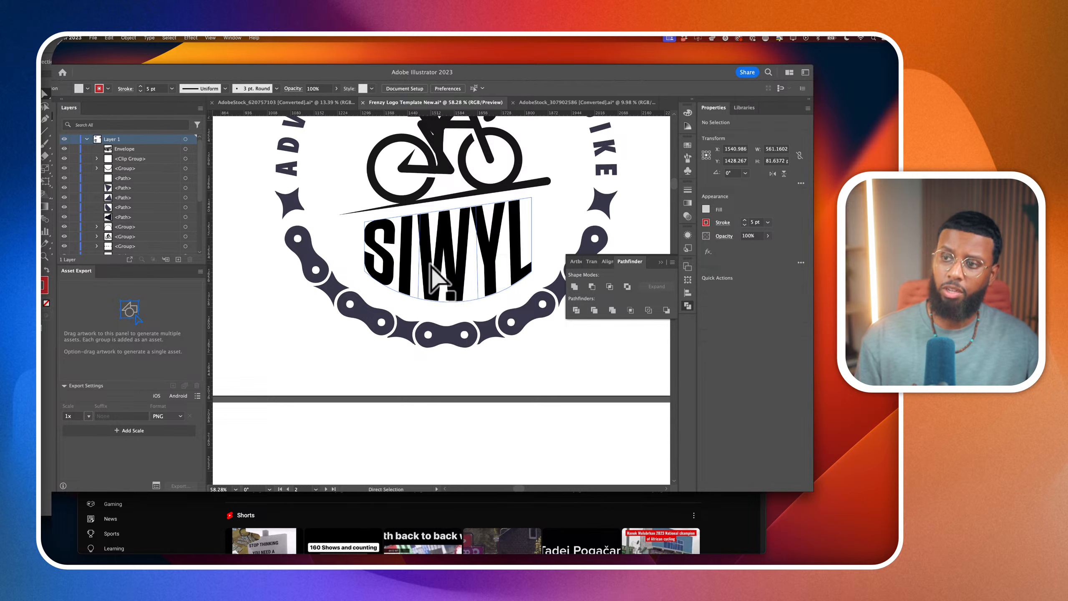
{"action": "key", "text": "Delete"}
Take the circle around the cyclist out of its clip group so it sits directly in Layer 1
{"action": "scroll", "coordinate": [484, 310], "scroll_direction": "down", "scroll_amount": 2}
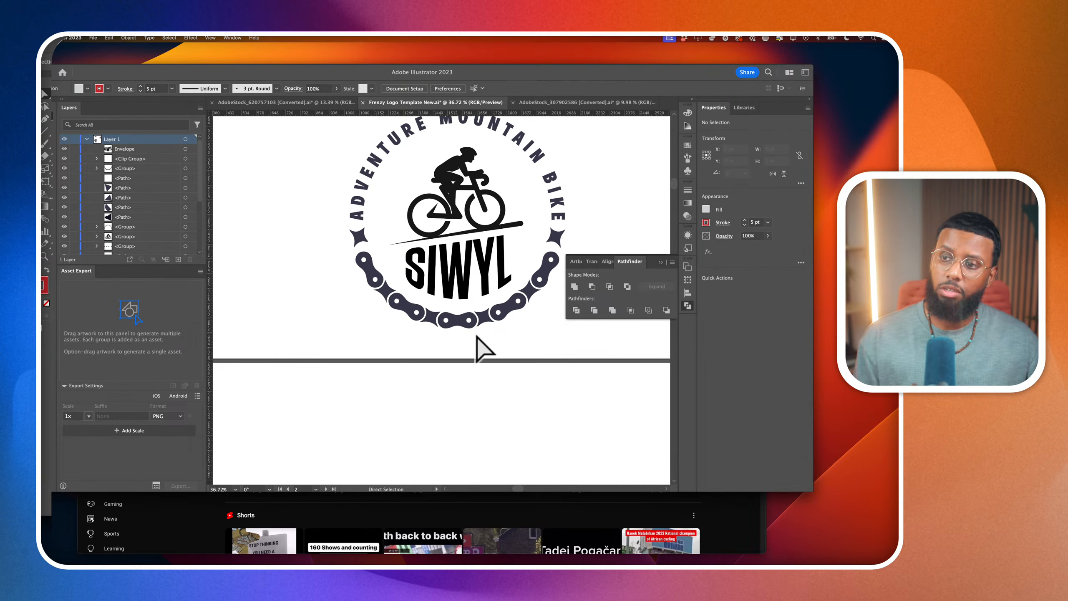
{"action": "scroll", "coordinate": [483, 346], "scroll_direction": "down", "scroll_amount": 2}
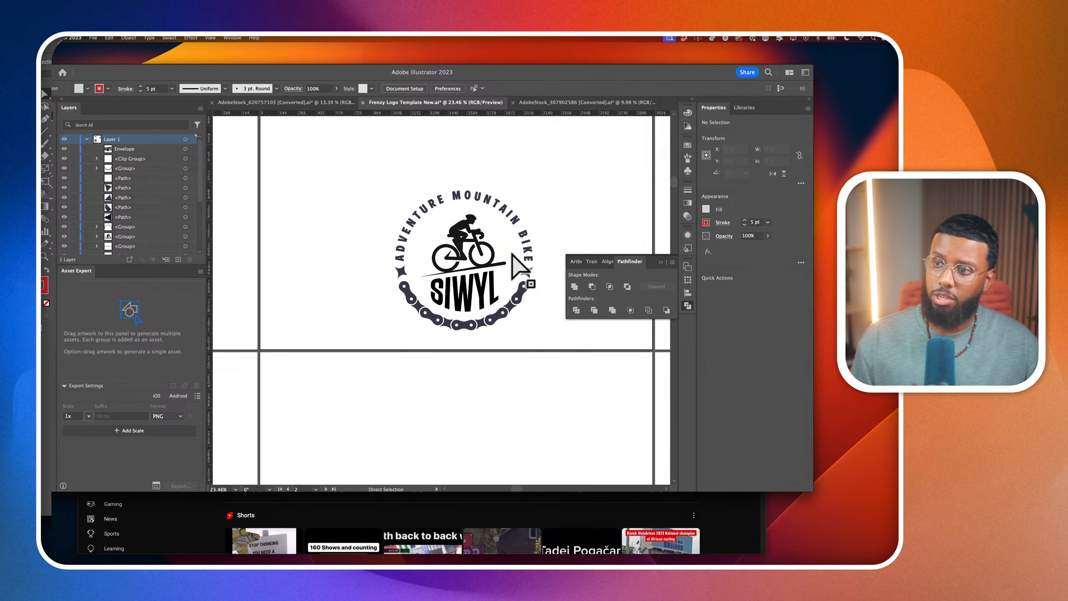
{"action": "left_click", "coordinate": [496, 217]}
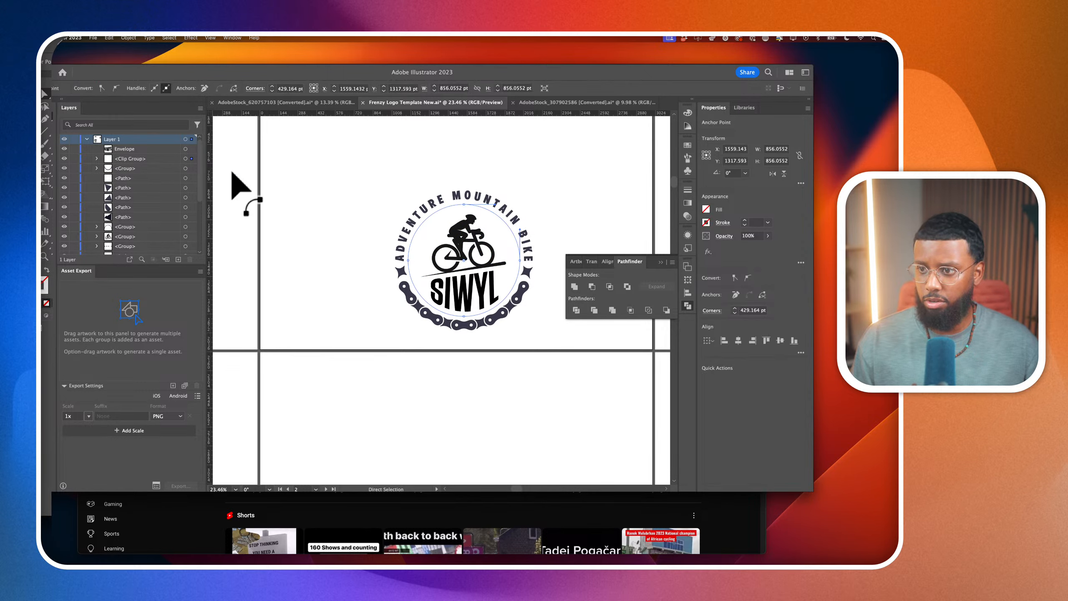
{"action": "left_click", "coordinate": [192, 159]}
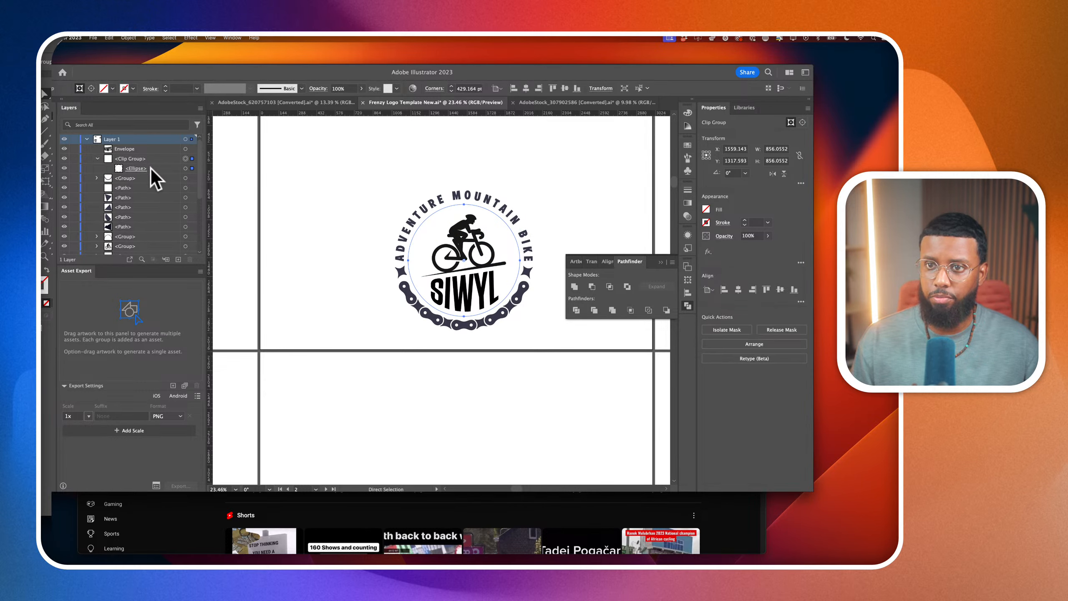
{"action": "left_click_drag", "start_coordinate": [150, 169], "coordinate": [150, 155]}
Duplicate the badge's inner circle in place and enlarge the copy from its centre to about 935.38 pt in diameter
{"action": "left_click", "coordinate": [193, 168]}
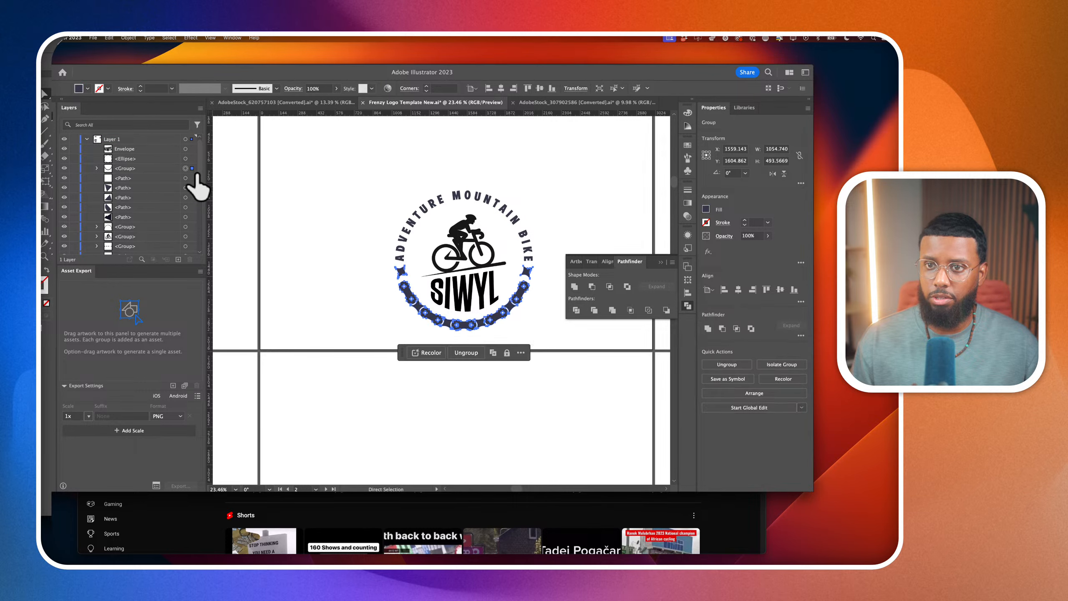
{"action": "left_click", "coordinate": [192, 159]}
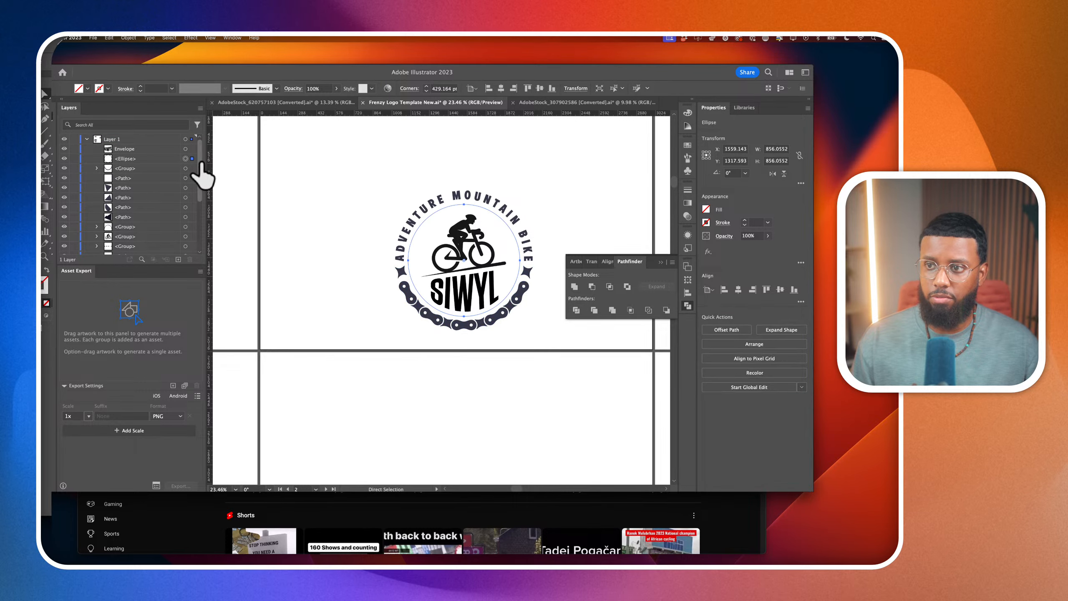
{"action": "left_click", "coordinate": [45, 94]}
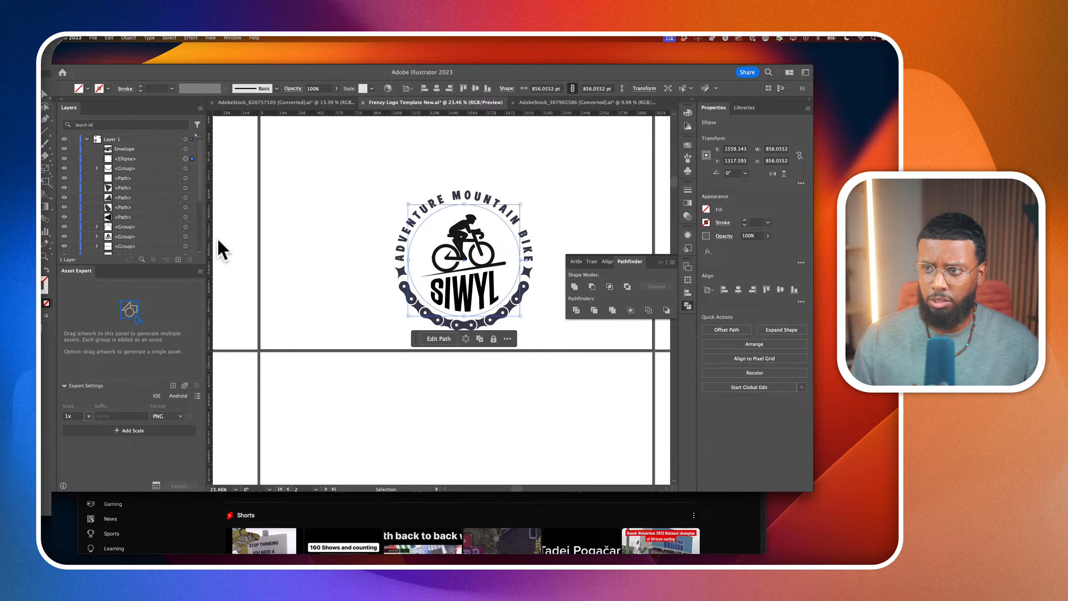
{"action": "key", "text": "super+c"}
{"action": "key", "text": "super+f"}
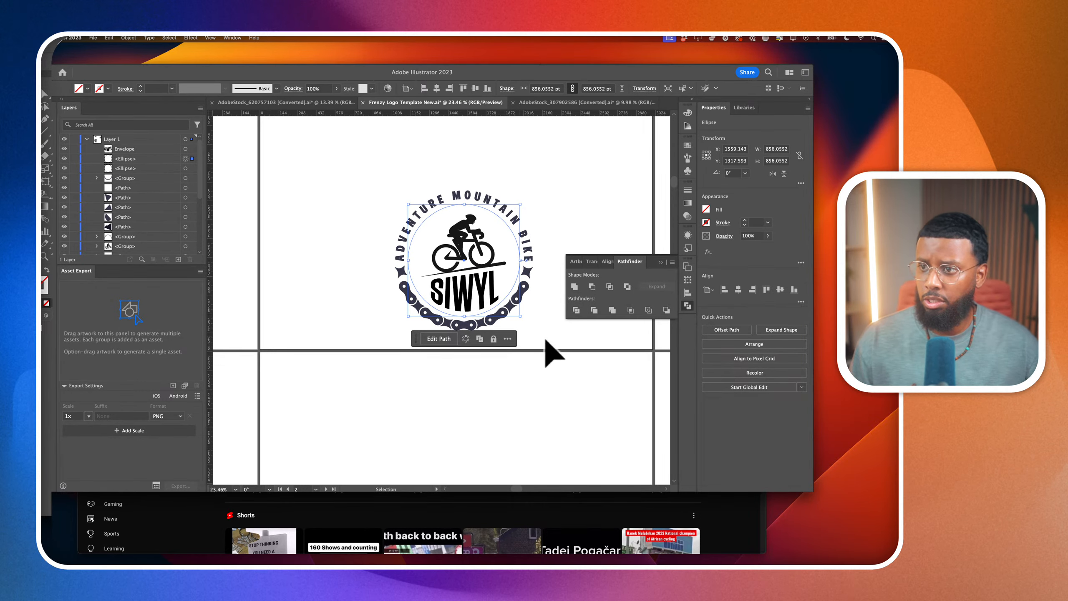
{"action": "mouse_move", "coordinate": [521, 316]}
{"action": "left_mouse_down"}
{"action": "mouse_move", "coordinate": [542, 328]}
{"action": "mouse_move", "coordinate": [526, 321]}
{"action": "left_mouse_up"}
Delete the curved ADVENTURE MOUNTAIN BIKE lettering from the top of the badge
{"action": "left_click", "coordinate": [544, 280]}
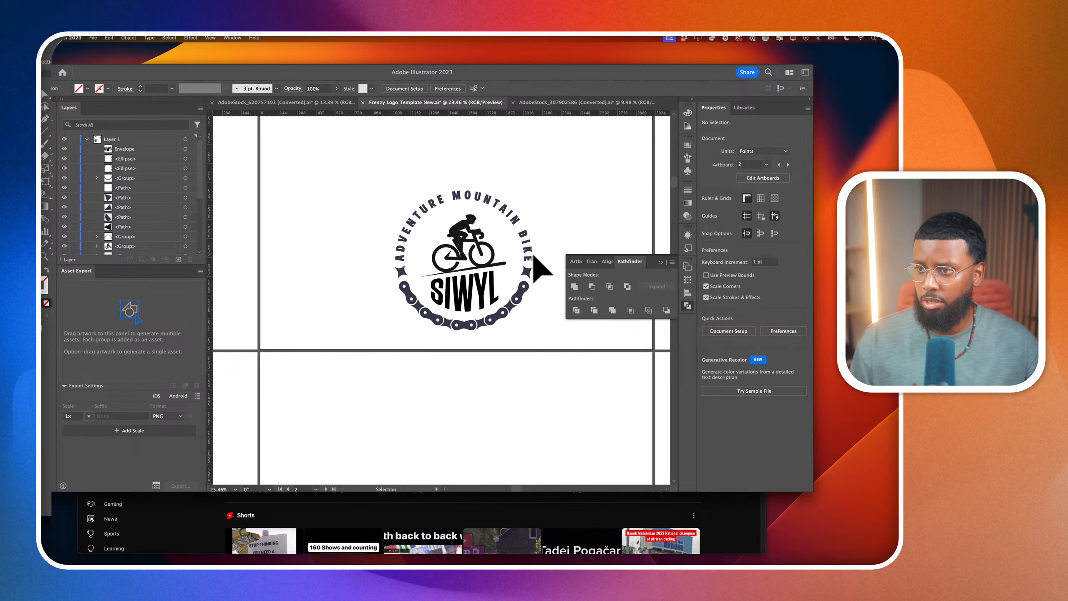
{"action": "left_click", "coordinate": [528, 253]}
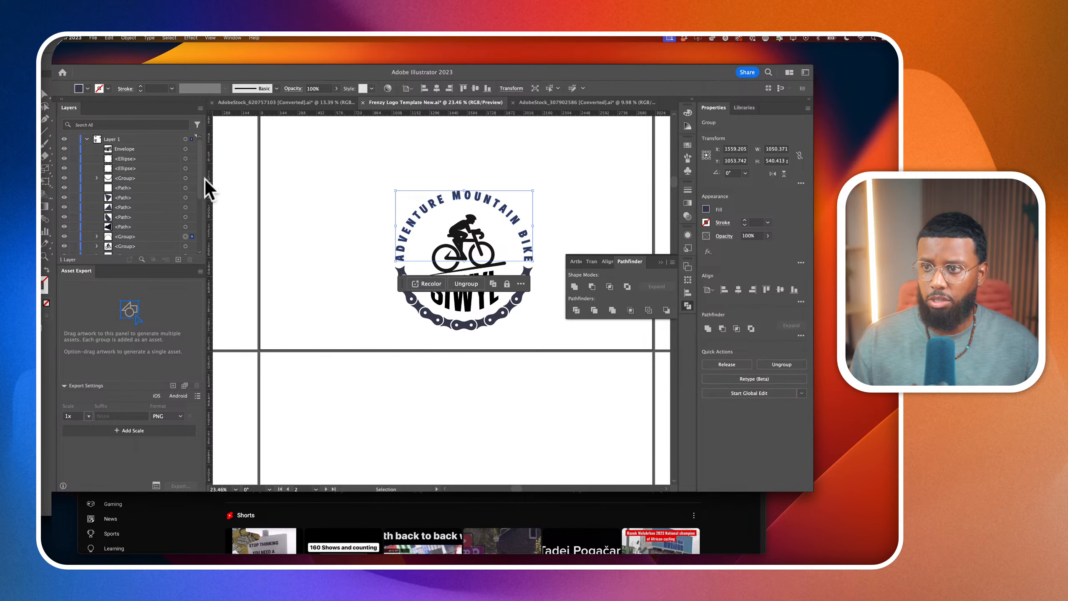
{"action": "key", "text": "Delete"}
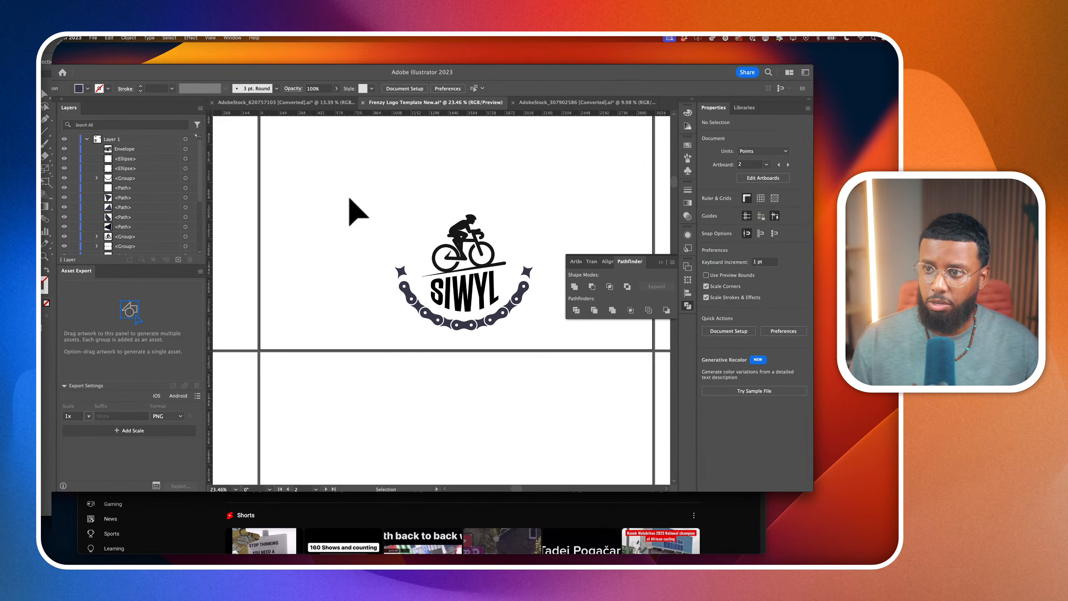
Turn the enlarged 935.38 pt circle into a type path with placeholder text using Type on a Path
{"action": "left_click", "coordinate": [414, 231]}
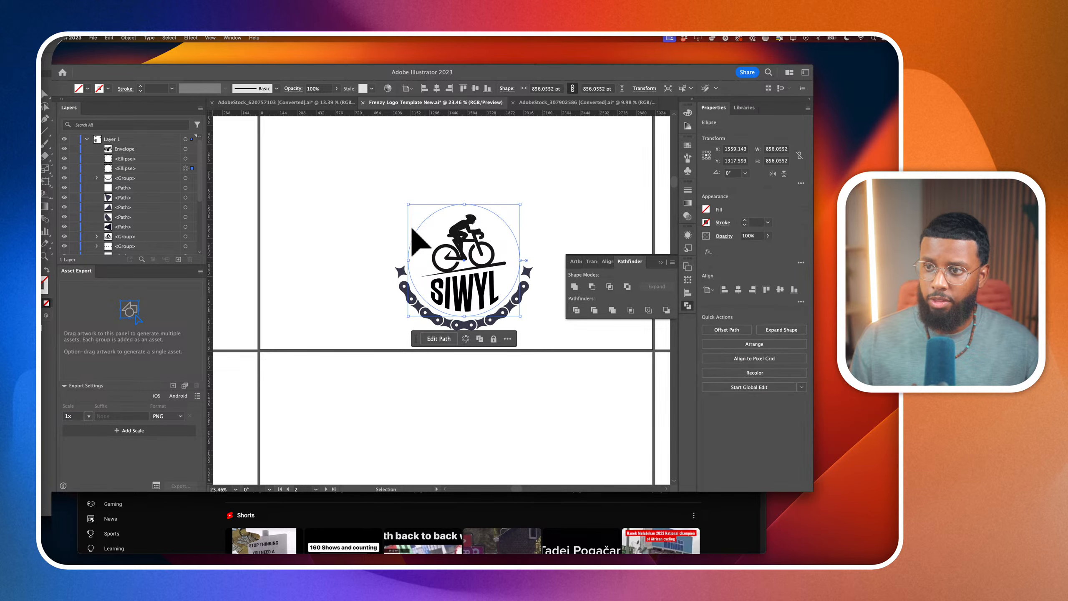
{"action": "left_click", "coordinate": [414, 230]}
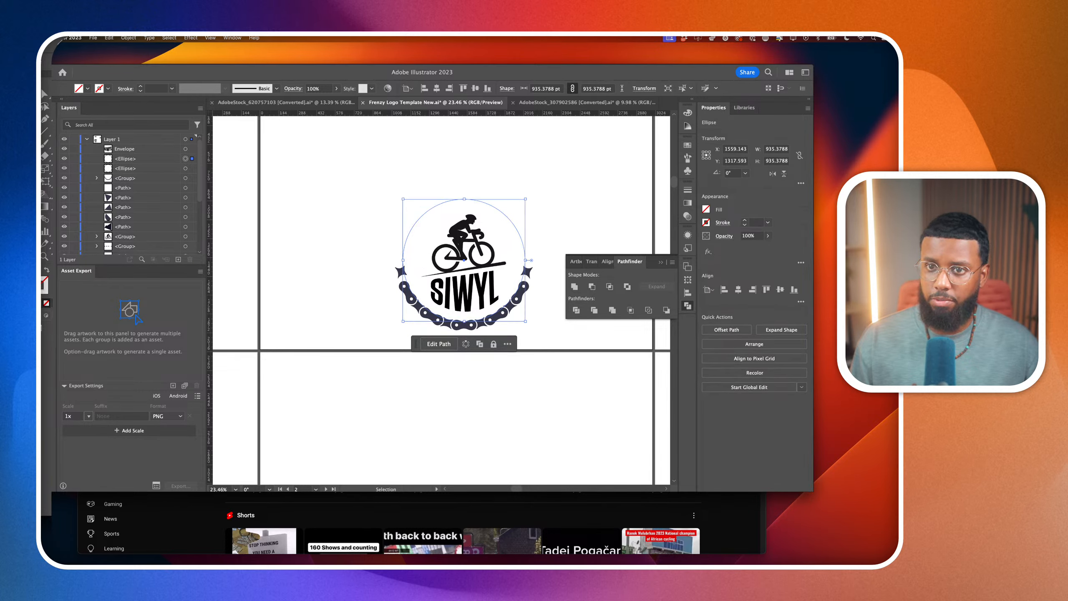
{"action": "left_click", "coordinate": [36, 133]}
{"action": "left_click", "coordinate": [59, 172]}
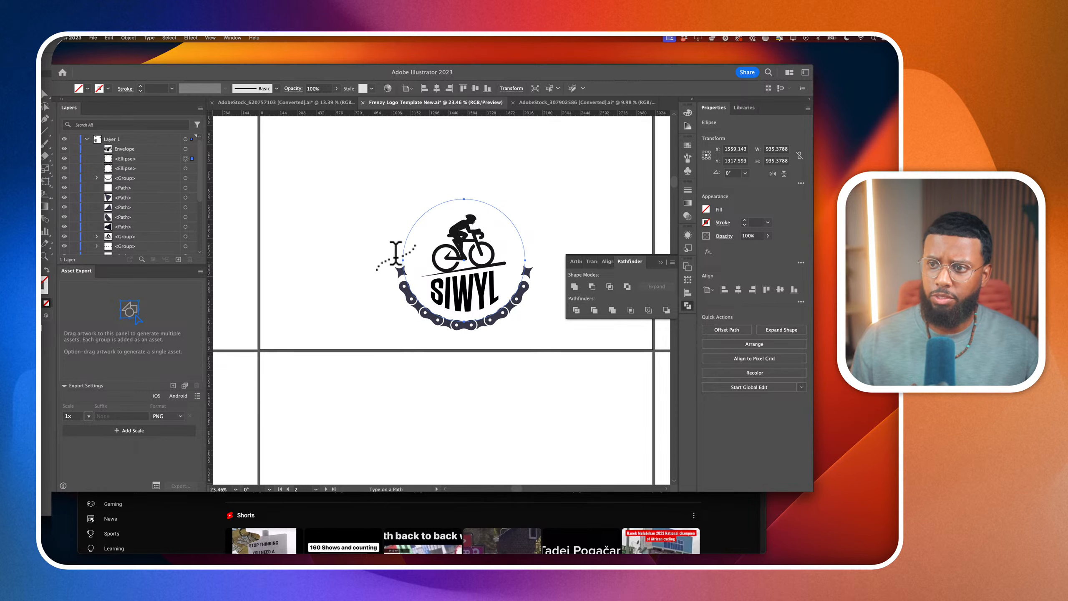
{"action": "left_click", "coordinate": [405, 248]}
Reduce the circular placeholder text's font size to 191 pt
{"action": "left_click", "coordinate": [729, 312]}
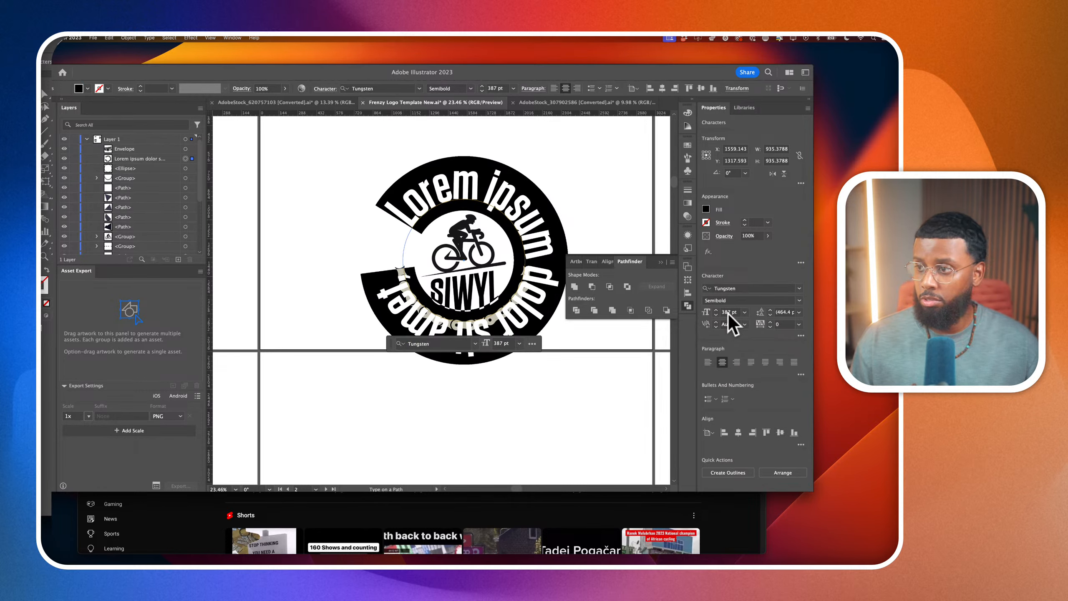
{"action": "key", "text": "shift+Down"}
{"action": "key", "text": "shift+Down"}
{"action": "key", "text": "shift+Down"}
{"action": "key", "text": "shift+Down"}
{"action": "key", "text": "shift+Down"}
{"action": "key", "text": "shift+Down"}
{"action": "key", "text": "shift+Down"}
{"action": "key", "text": "shift+Down"}
{"action": "key", "text": "shift+Down"}
{"action": "key", "text": "shift+Down"}
{"action": "key", "text": "shift+Down"}
{"action": "key", "text": "shift+Down"}
{"action": "key", "text": "shift+Down"}
{"action": "key", "text": "shift+Down"}
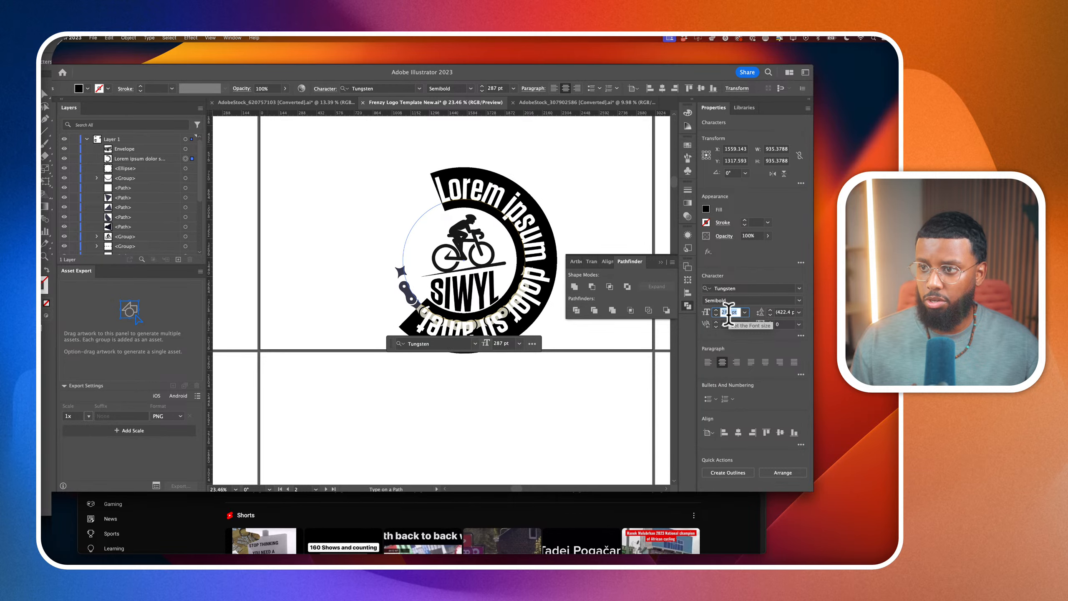
{"action": "key", "text": "Down"}
{"action": "key", "text": "Down"}
{"action": "key", "text": "Down"}
{"action": "key", "text": "Down"}
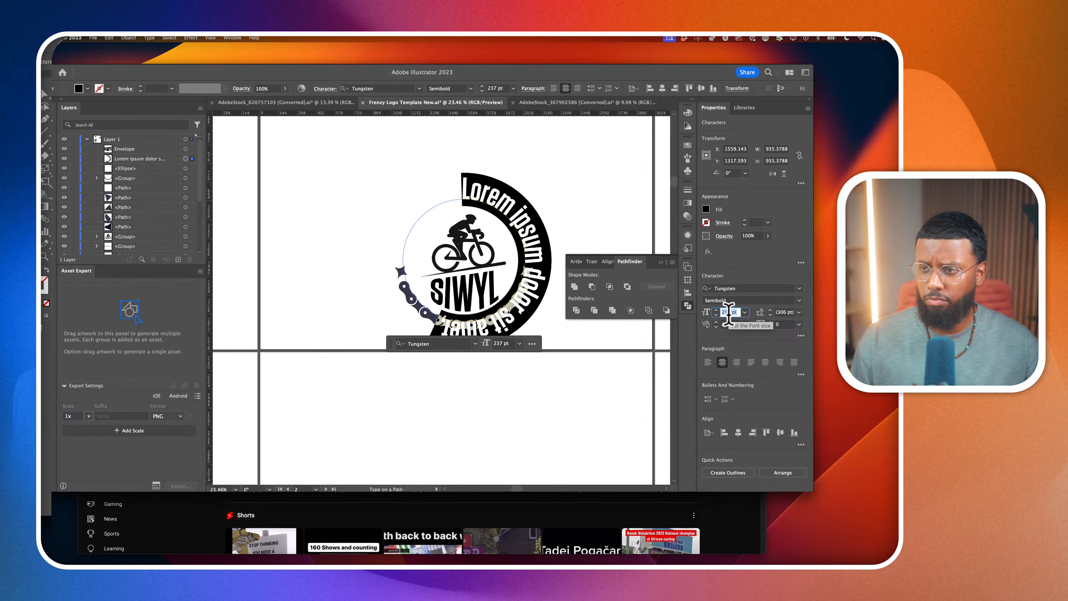
{"action": "key", "text": "Down"}
{"action": "key", "text": "Down"}
{"action": "key", "text": "shift+Down"}
{"action": "key", "text": "shift+Down"}
{"action": "key", "text": "shift+Down"}
{"action": "key", "text": "shift+Down"}
{"action": "key", "text": "shift+Down"}
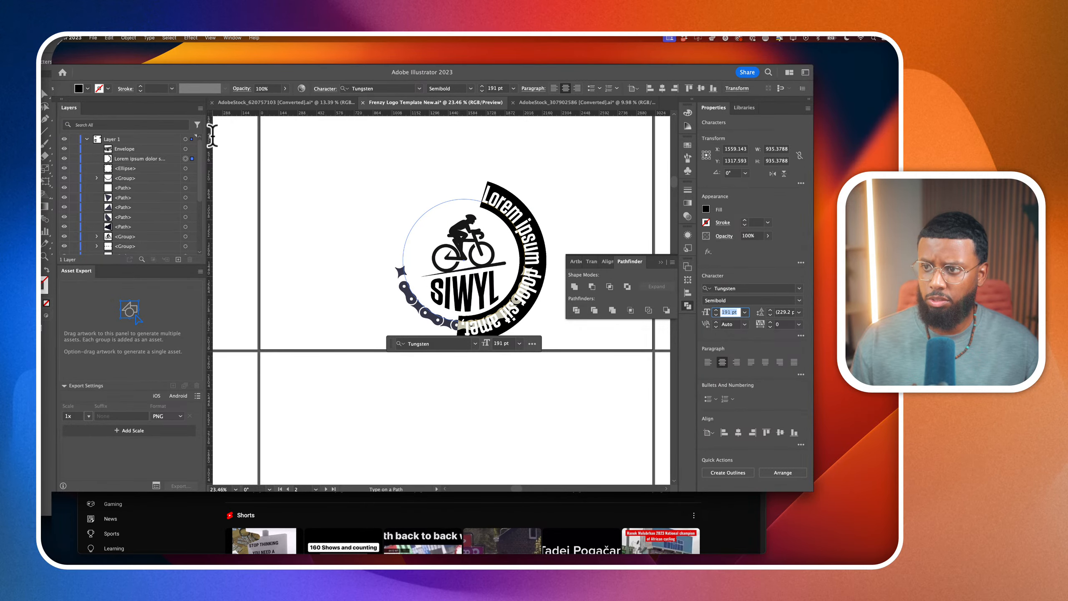
{"action": "left_click", "coordinate": [44, 94]}
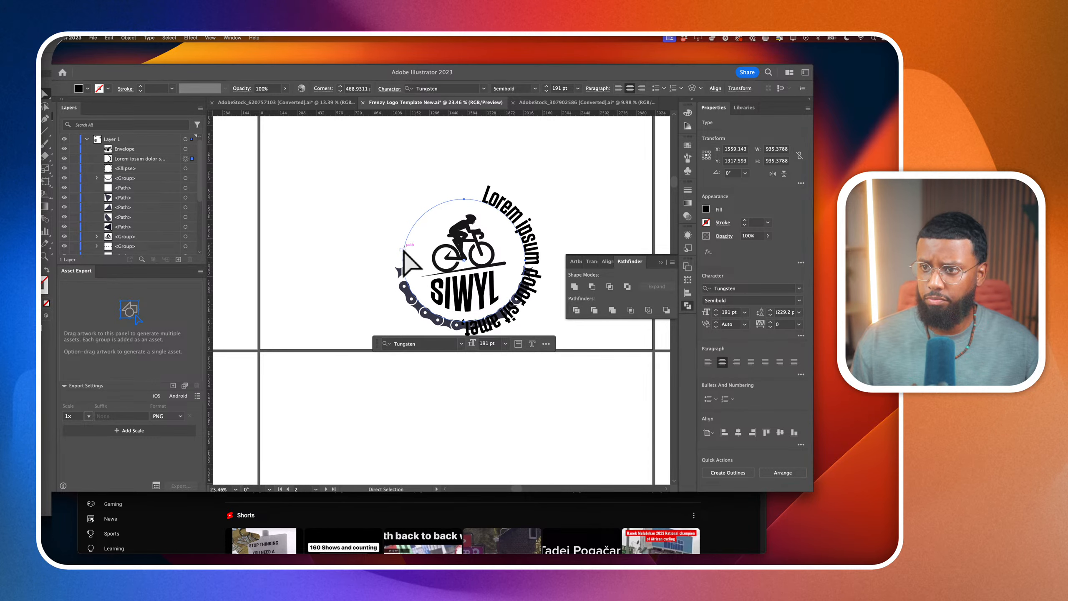
Switch to another open application
{"action": "scroll", "coordinate": [407, 253], "scroll_direction": "up", "scroll_amount": 4}
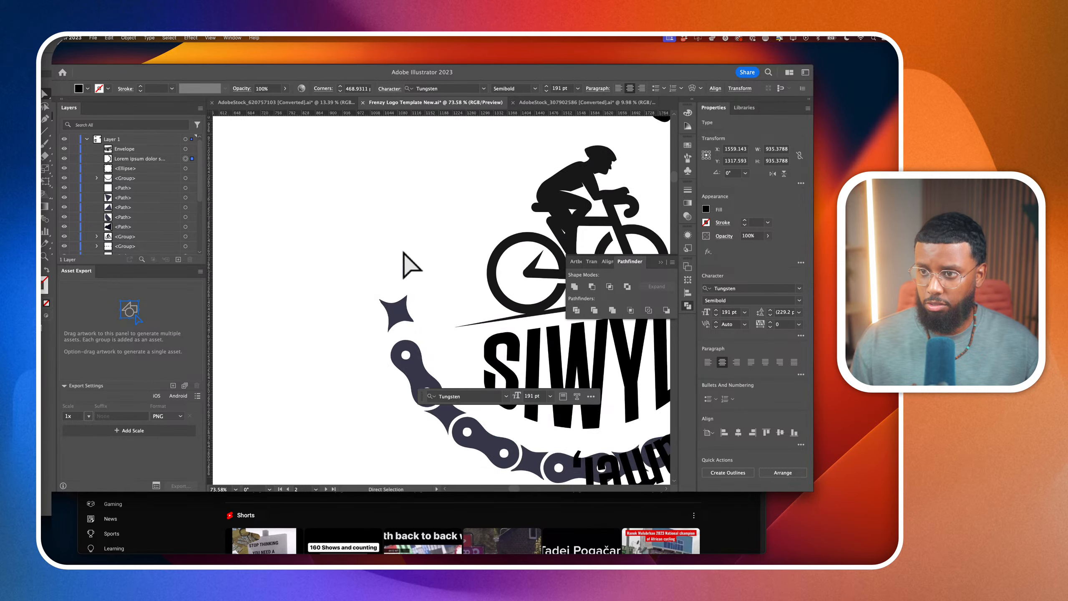
{"action": "scroll", "coordinate": [488, 406], "scroll_direction": "down", "scroll_amount": 3}
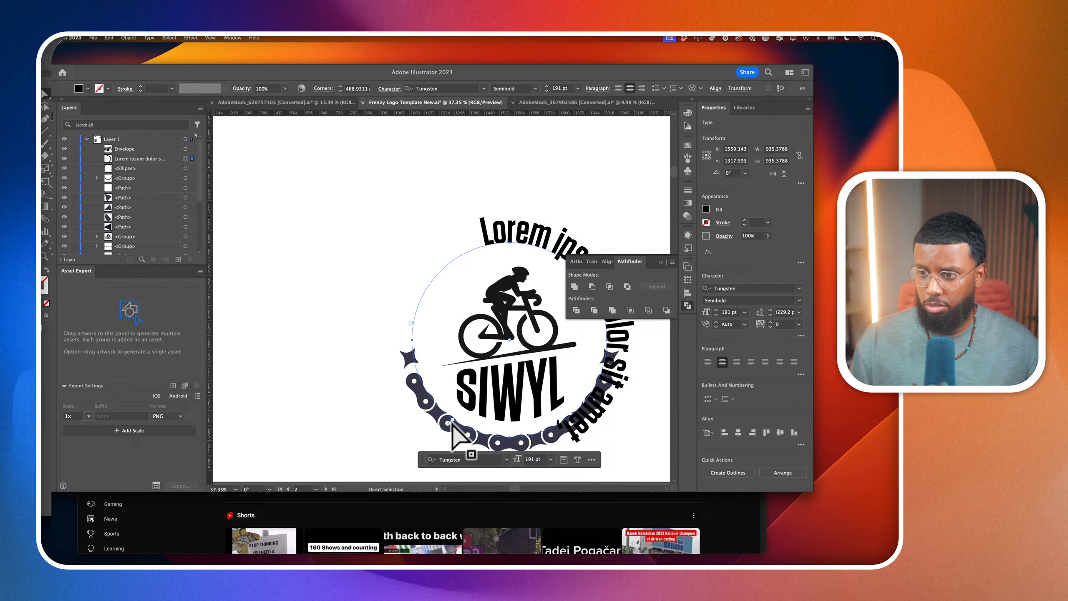
{"action": "key", "text": "super+Tab"}
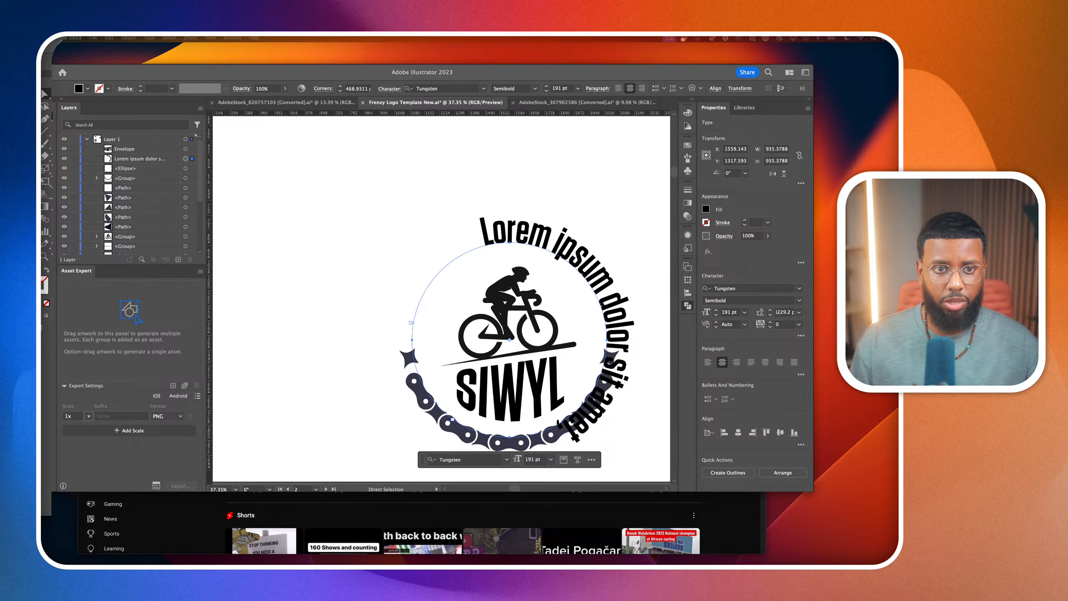
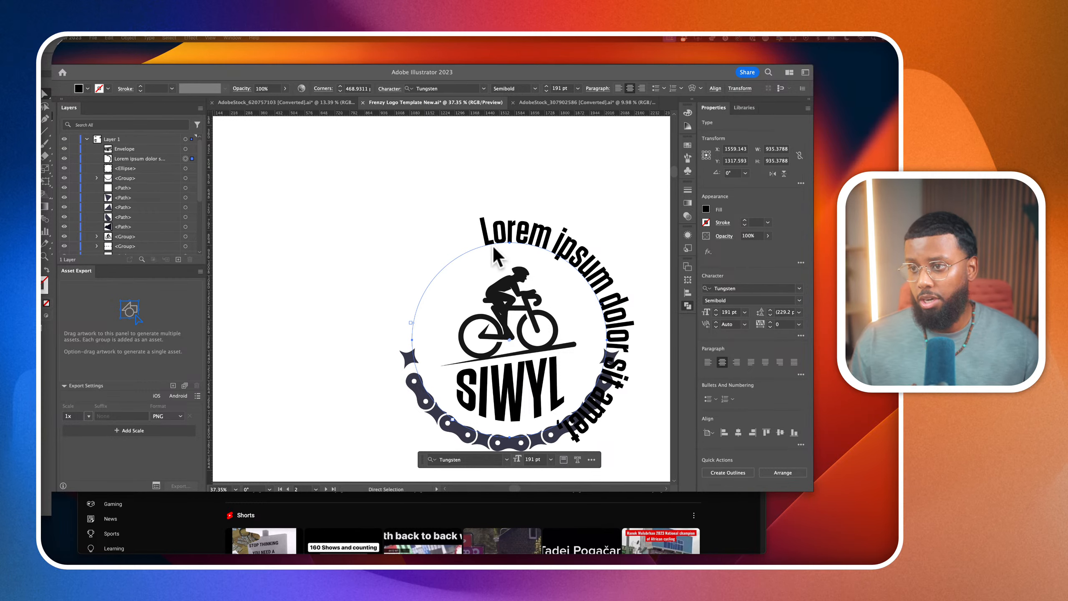
Slide one bracket of the circular type path from beside the left star down along the bicycle chain
{"action": "left_click", "coordinate": [419, 318]}
{"action": "scroll", "coordinate": [406, 329], "scroll_direction": "up", "scroll_amount": 5}
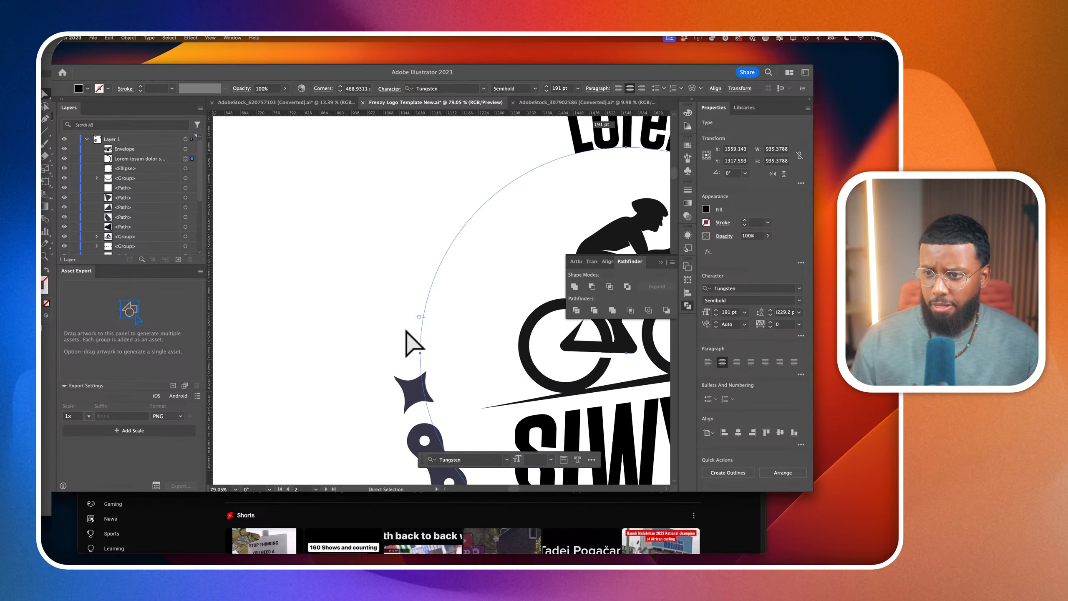
{"action": "scroll", "coordinate": [437, 395], "scroll_direction": "down", "scroll_amount": 3}
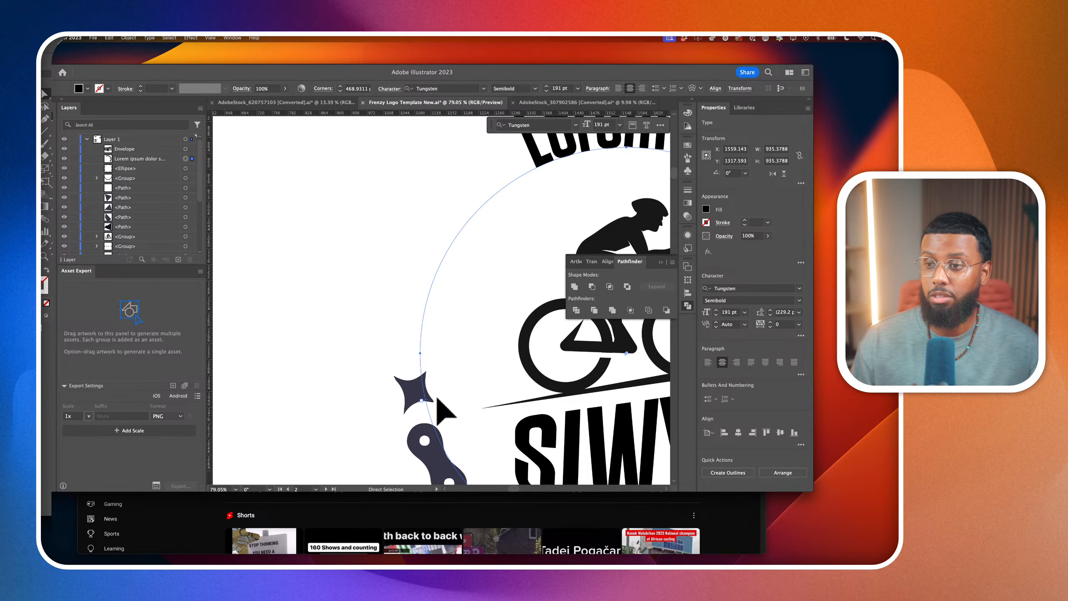
{"action": "scroll", "coordinate": [438, 400], "scroll_direction": "down", "scroll_amount": 3}
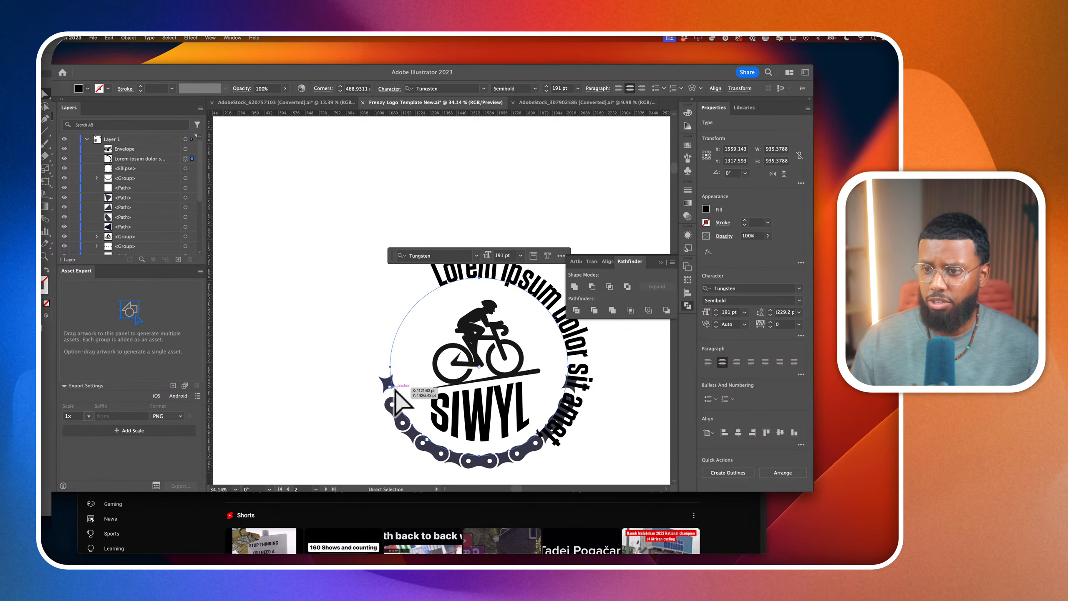
{"action": "scroll", "coordinate": [391, 389], "scroll_direction": "up", "scroll_amount": 3}
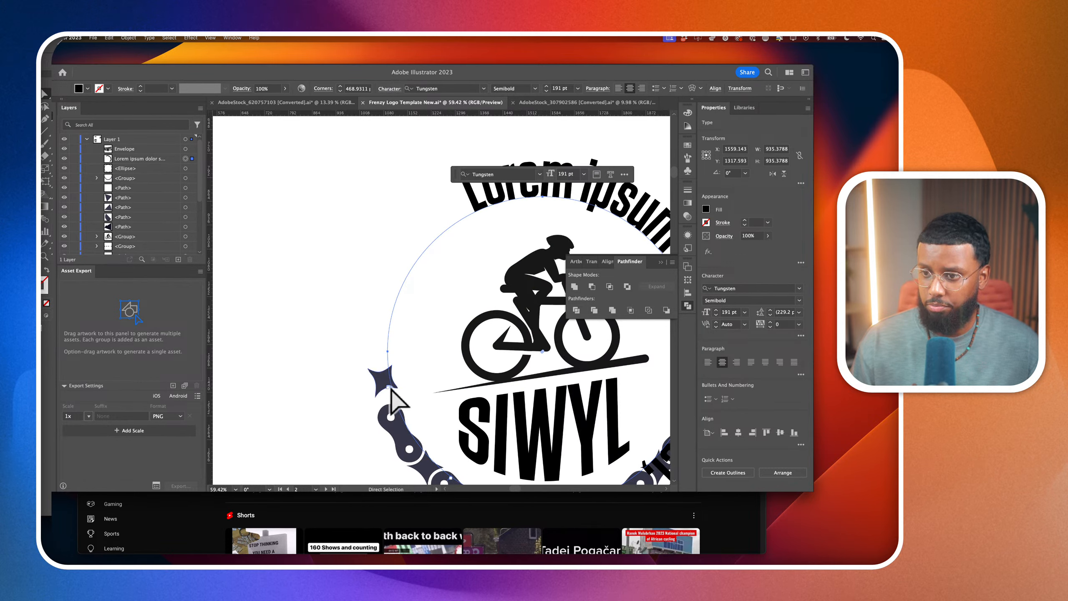
{"action": "scroll", "coordinate": [391, 390], "scroll_direction": "up", "scroll_amount": 3}
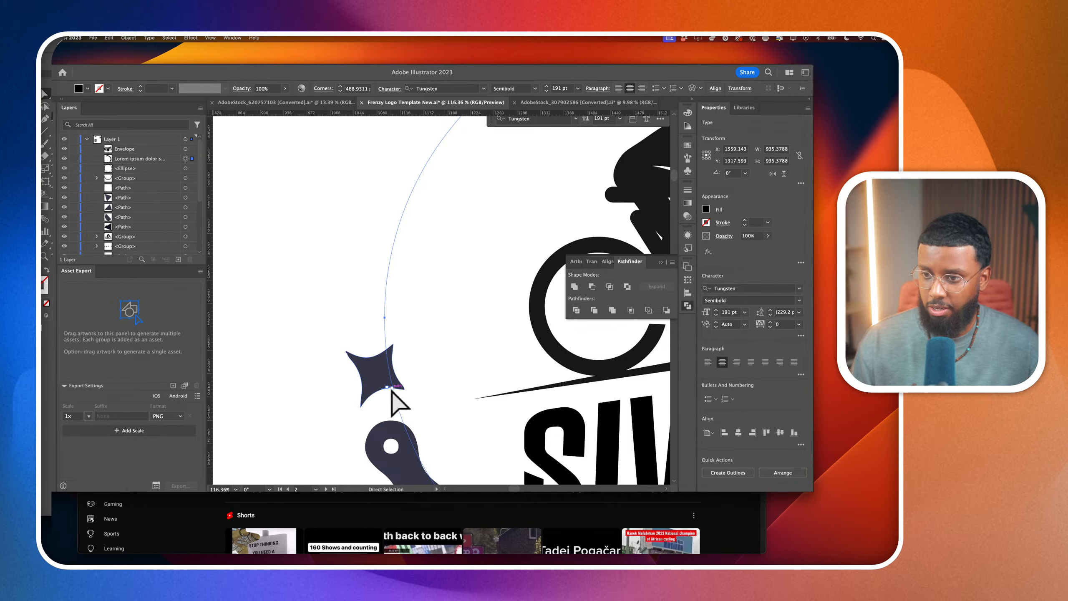
{"action": "left_click_drag", "start_coordinate": [387, 389], "coordinate": [500, 443]}
{"action": "scroll", "coordinate": [499, 443], "scroll_direction": "down", "scroll_amount": 4}
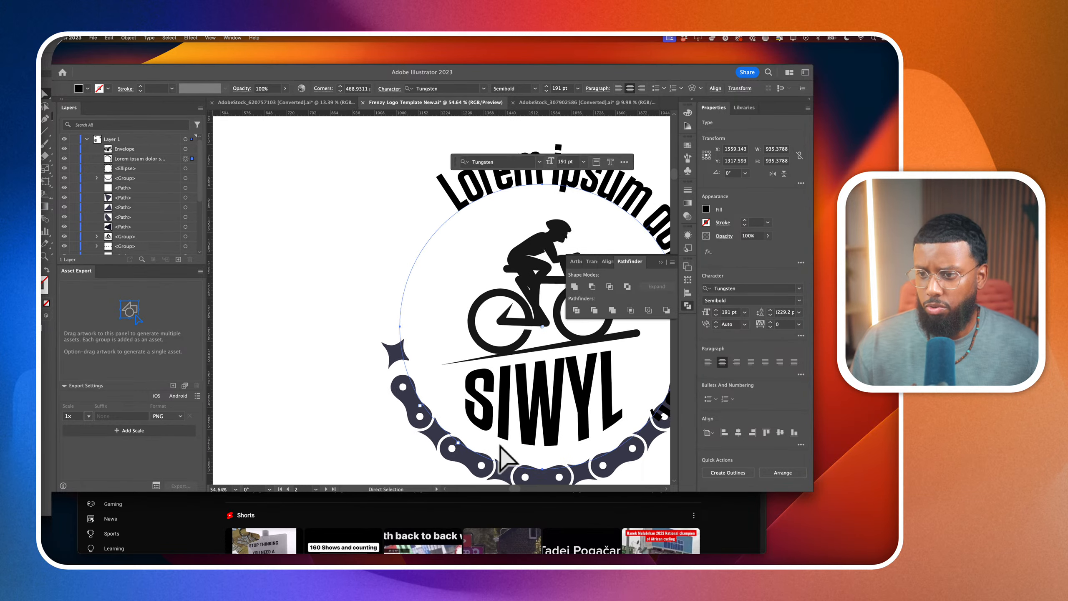
Move the type path's other bracket along the chain so the placeholder text runs around the badge's lower edge
{"action": "scroll", "coordinate": [447, 421], "scroll_direction": "right", "scroll_amount": 5}
{"action": "scroll", "coordinate": [447, 421], "scroll_direction": "down", "scroll_amount": 2}
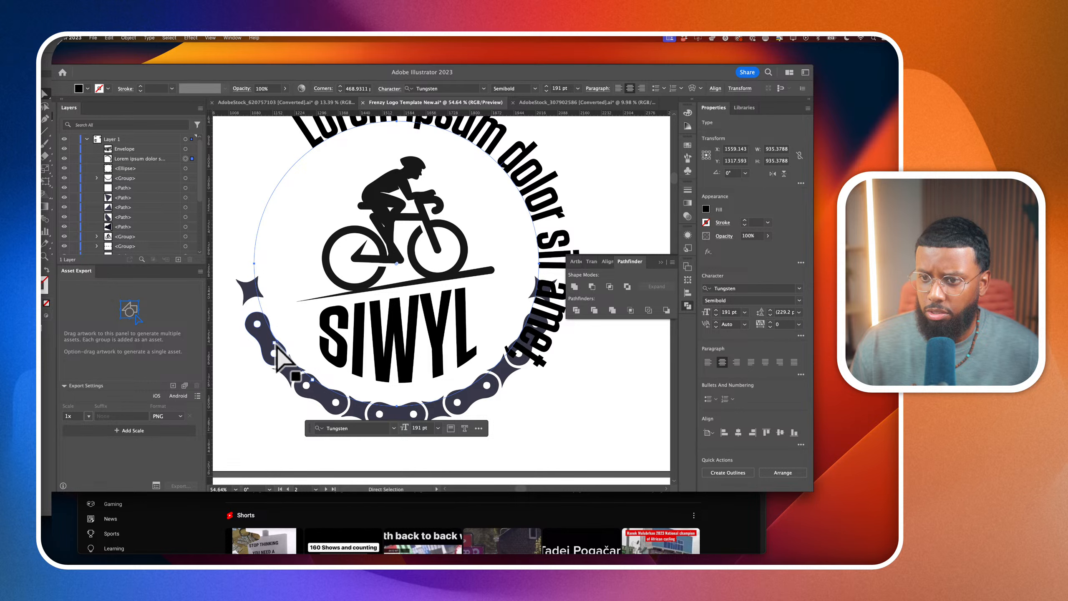
{"action": "scroll", "coordinate": [278, 355], "scroll_direction": "up", "scroll_amount": 3}
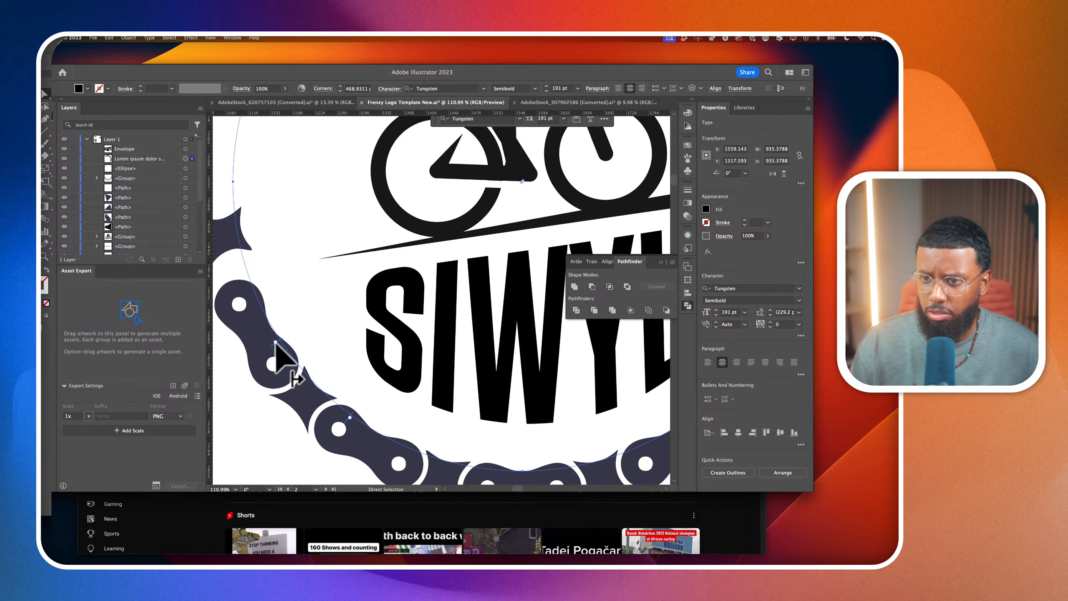
{"action": "left_click_drag", "start_coordinate": [281, 361], "coordinate": [564, 450]}
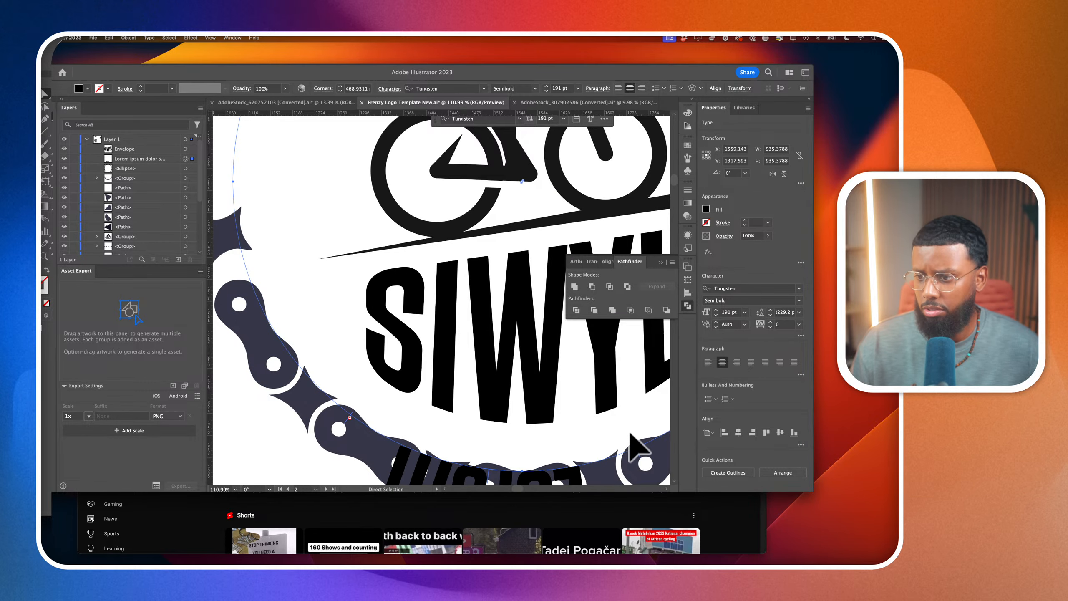
{"action": "scroll", "coordinate": [631, 445], "scroll_direction": "down", "scroll_amount": 3}
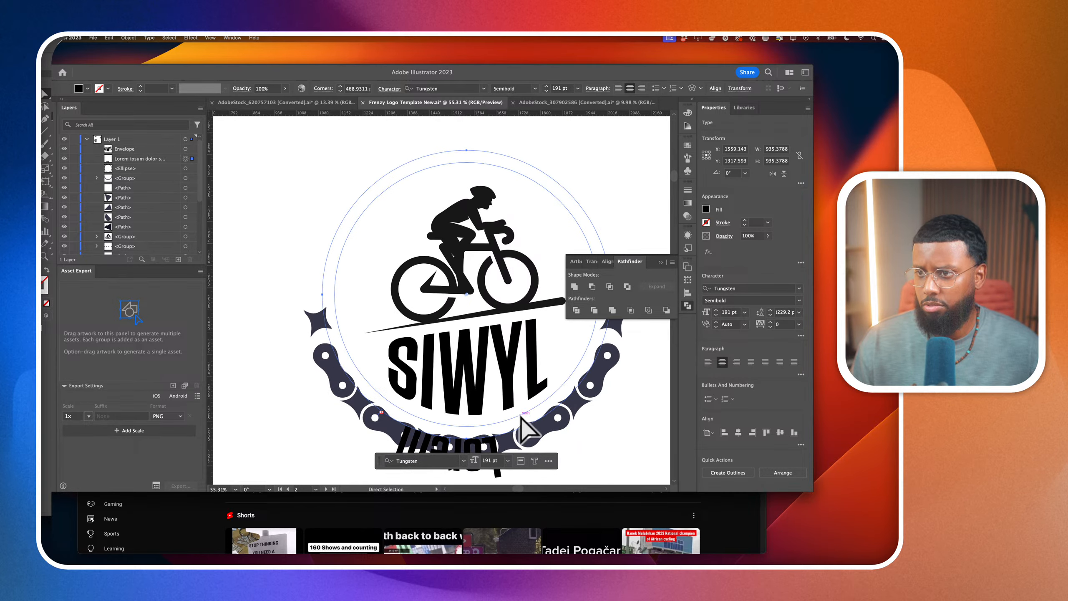
{"action": "scroll", "coordinate": [522, 431], "scroll_direction": "down", "scroll_amount": 2}
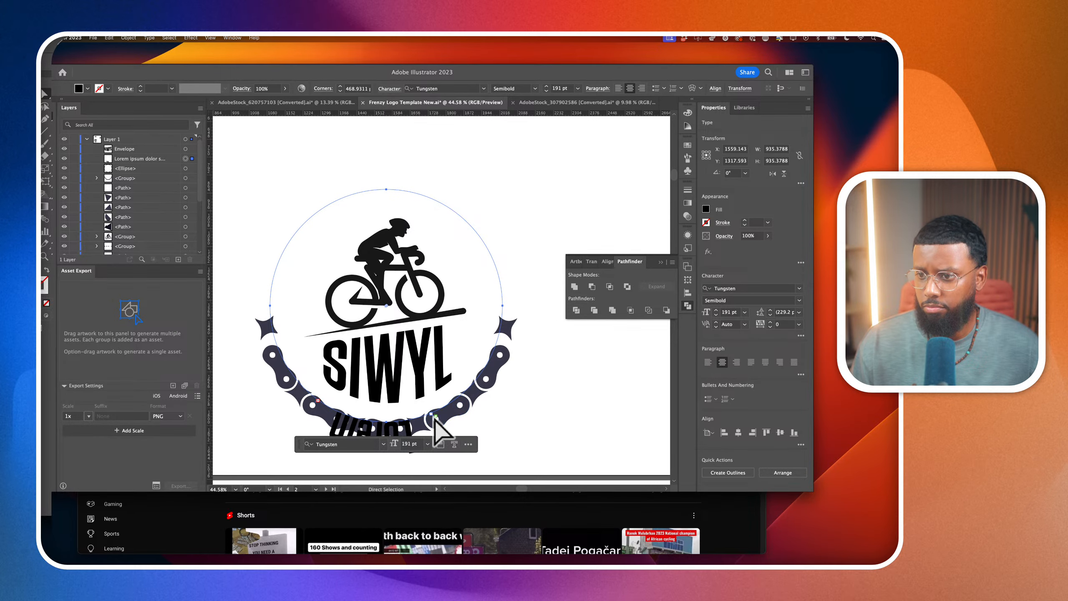
Pull the type path's bracket from the chain's lower right back to the star at its left end
{"action": "left_click_drag", "start_coordinate": [435, 420], "coordinate": [317, 404]}
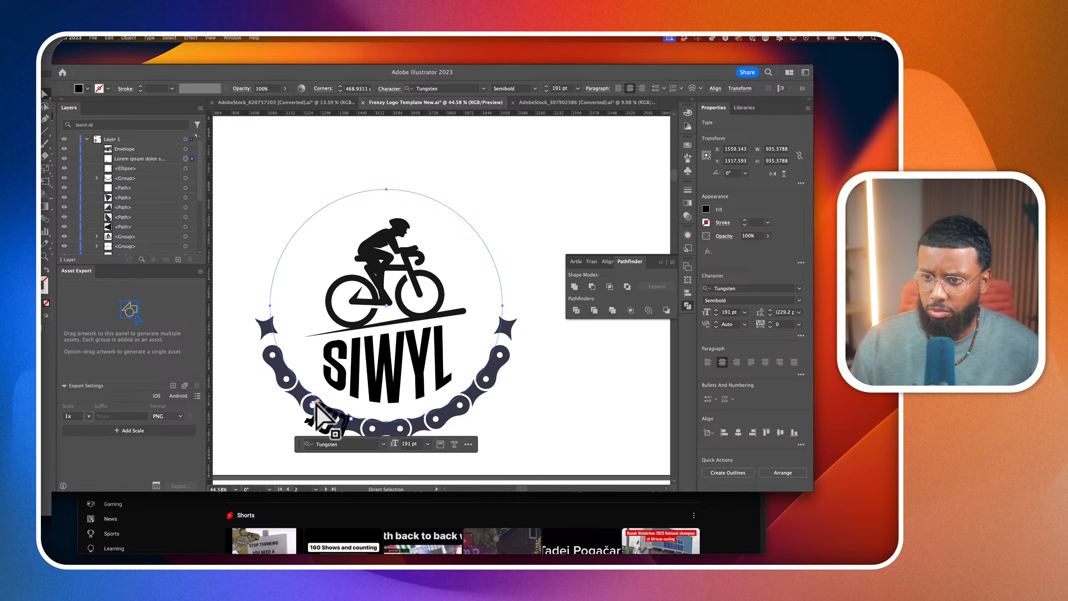
{"action": "scroll", "coordinate": [317, 403], "scroll_direction": "up", "scroll_amount": 2}
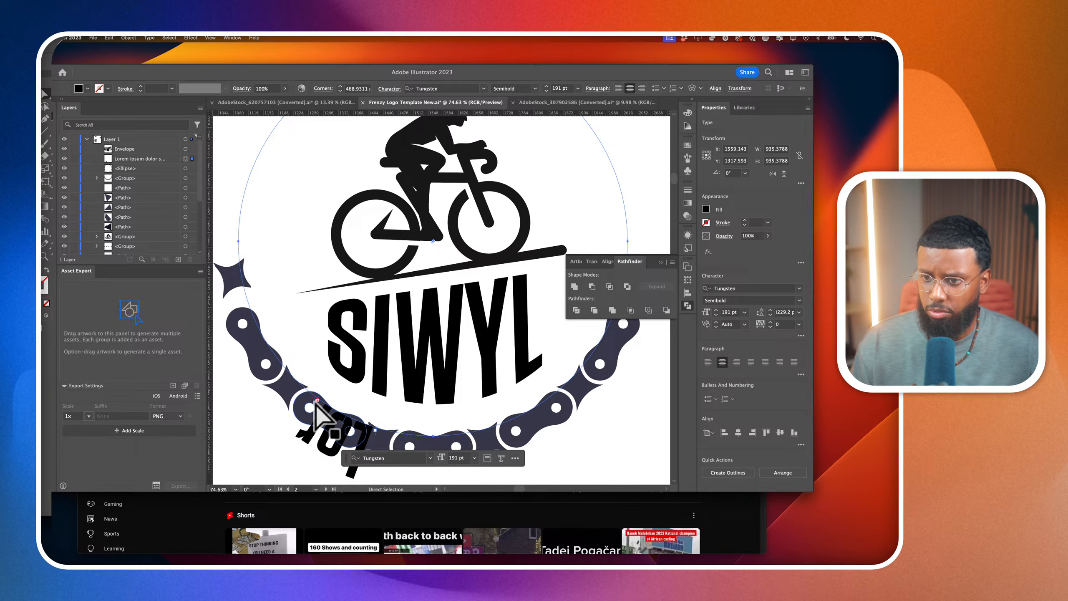
{"action": "left_click_drag", "start_coordinate": [316, 410], "coordinate": [228, 278]}
{"action": "scroll", "coordinate": [229, 279], "scroll_direction": "down", "scroll_amount": 1}
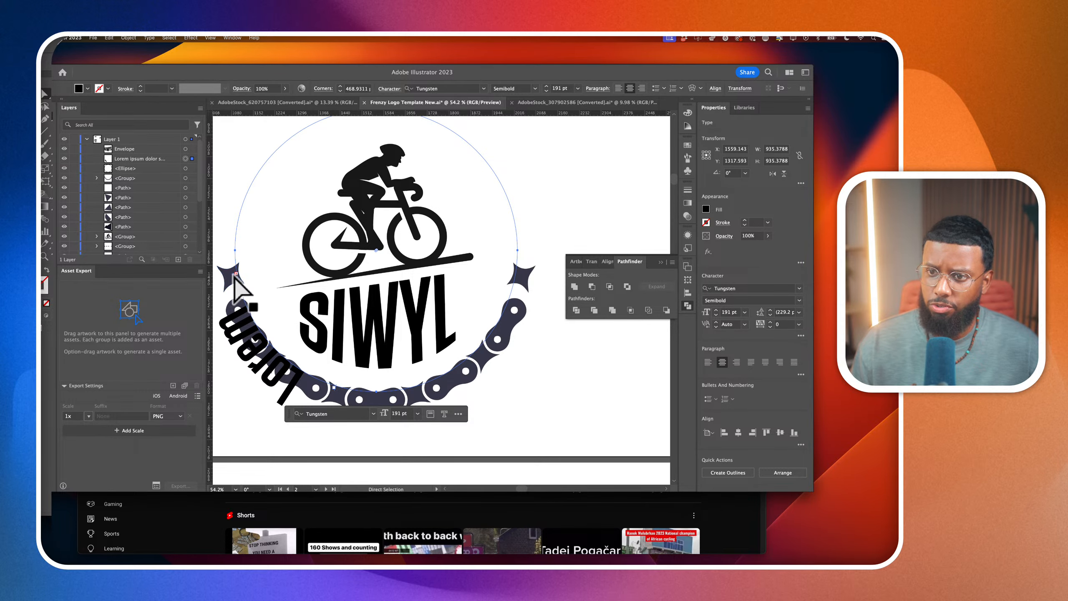
Place the type path's end bracket near the right star and its start bracket near the left star, arching the text over the cyclist
{"action": "left_click_drag", "start_coordinate": [234, 275], "coordinate": [541, 257]}
{"action": "scroll", "coordinate": [540, 258], "scroll_direction": "down", "scroll_amount": 1}
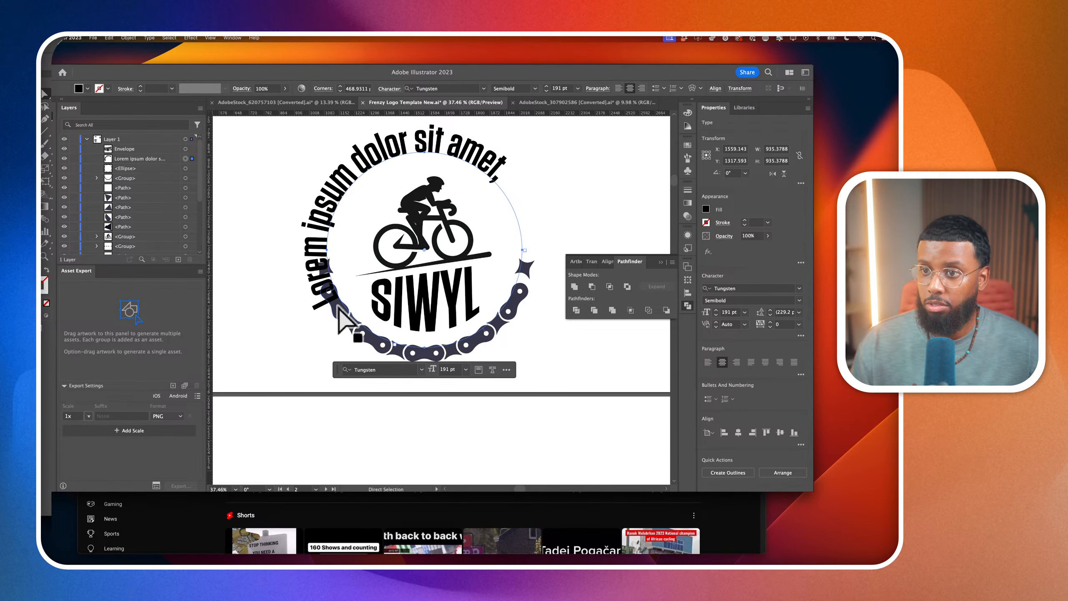
{"action": "scroll", "coordinate": [341, 308], "scroll_direction": "right", "scroll_amount": 1}
{"action": "scroll", "coordinate": [341, 308], "scroll_direction": "down", "scroll_amount": 1}
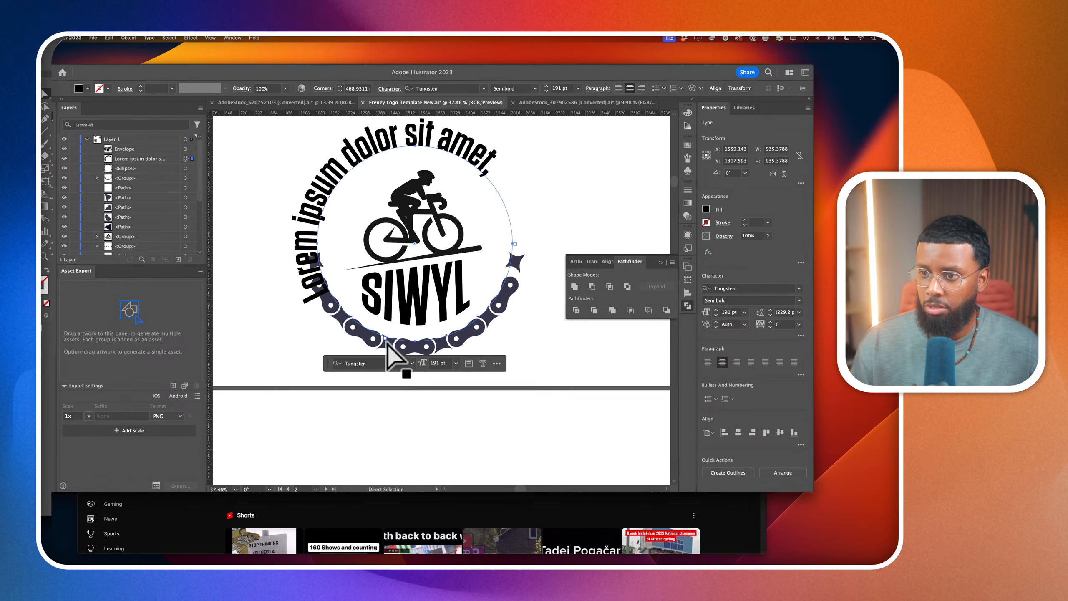
{"action": "left_click_drag", "start_coordinate": [388, 345], "coordinate": [313, 240]}
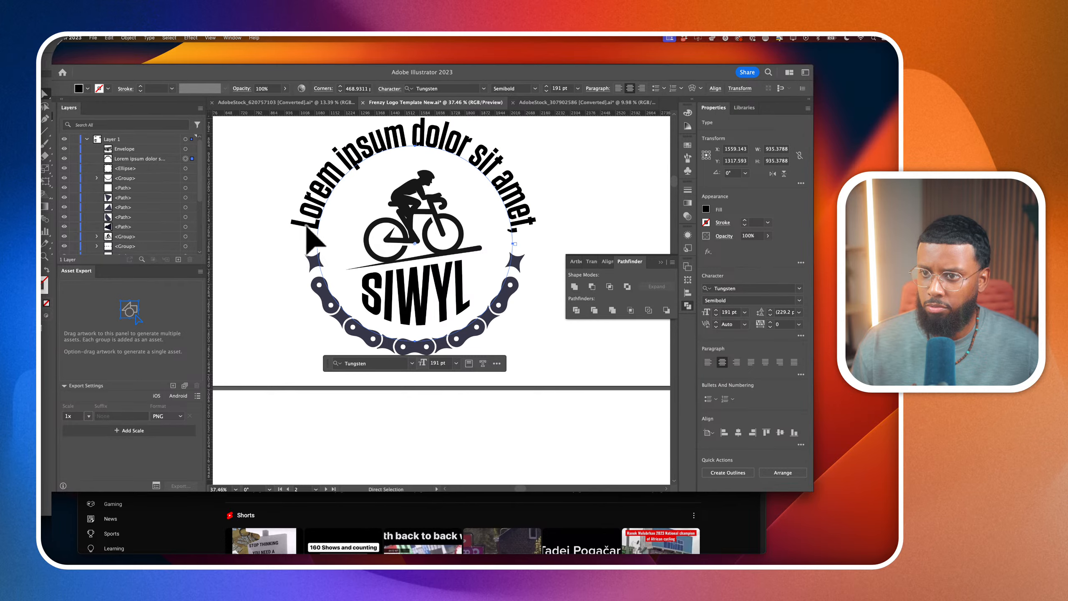
Fine-tune the type path's start bracket just above the chain's left star
{"action": "scroll", "coordinate": [307, 230], "scroll_direction": "up", "scroll_amount": 6}
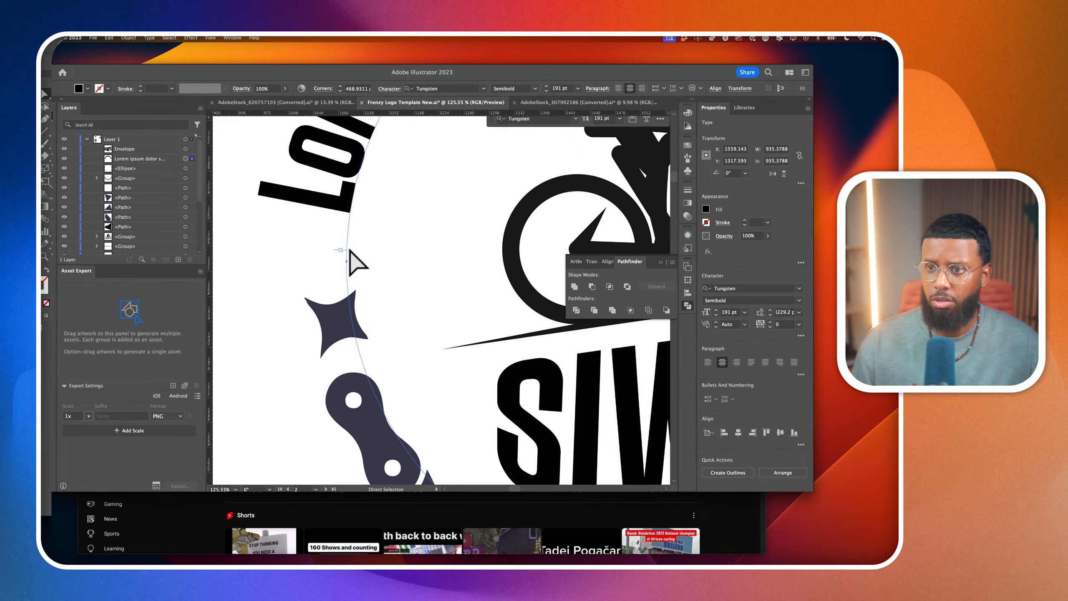
{"action": "left_click_drag", "start_coordinate": [346, 257], "coordinate": [344, 265]}
{"action": "scroll", "coordinate": [344, 270], "scroll_direction": "down", "scroll_amount": 3}
{"action": "scroll", "coordinate": [344, 271], "scroll_direction": "right", "scroll_amount": 7}
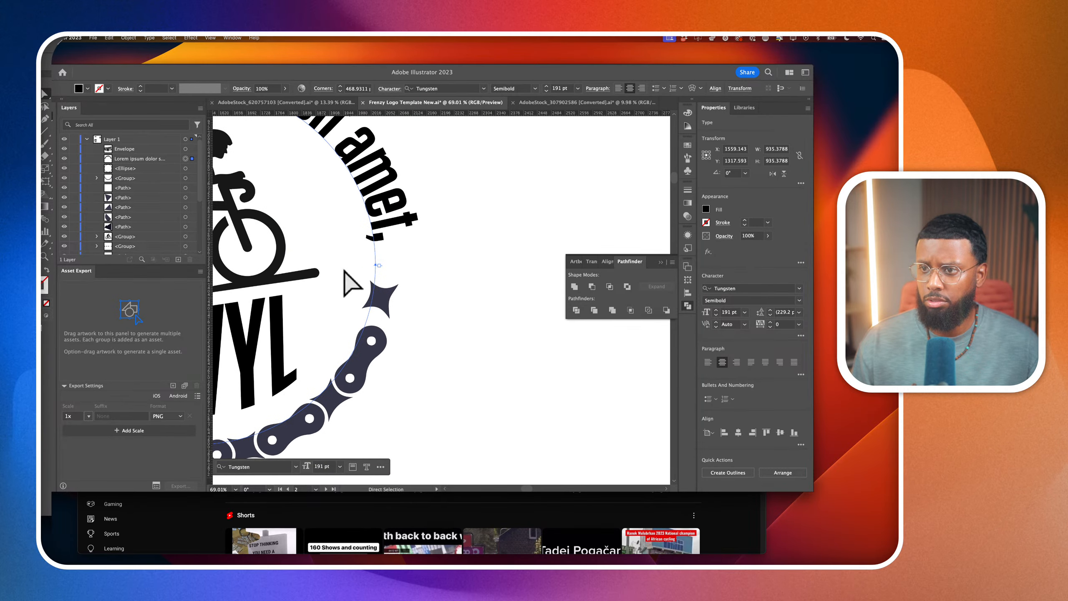
Fine-tune the type path's end bracket just above the chain's right star
{"action": "scroll", "coordinate": [357, 282], "scroll_direction": "up", "scroll_amount": 4}
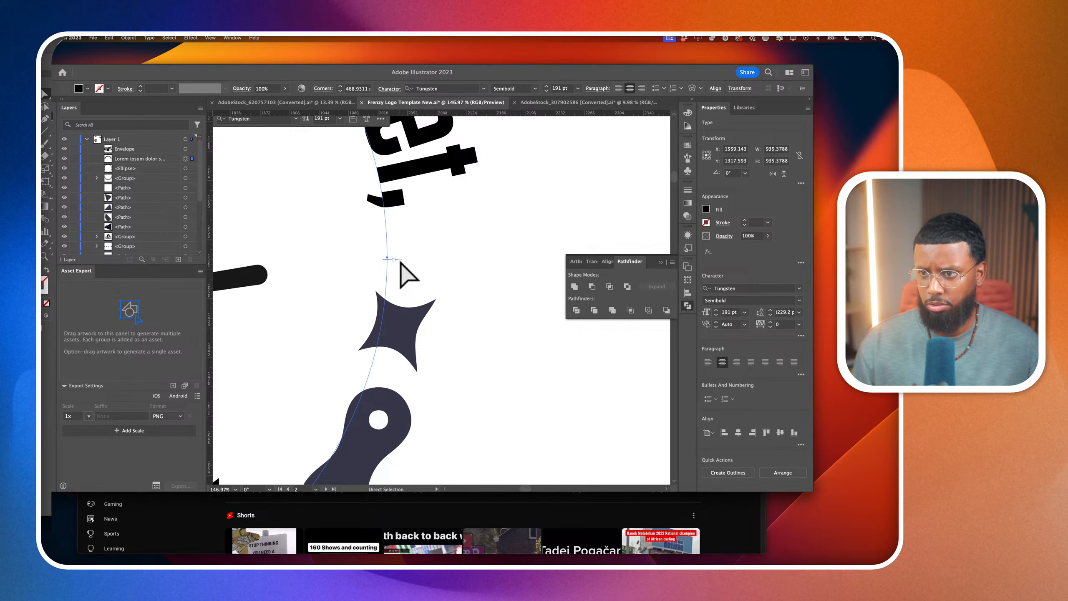
{"action": "scroll", "coordinate": [401, 262], "scroll_direction": "down", "scroll_amount": 3}
{"action": "scroll", "coordinate": [402, 265], "scroll_direction": "up", "scroll_amount": 3}
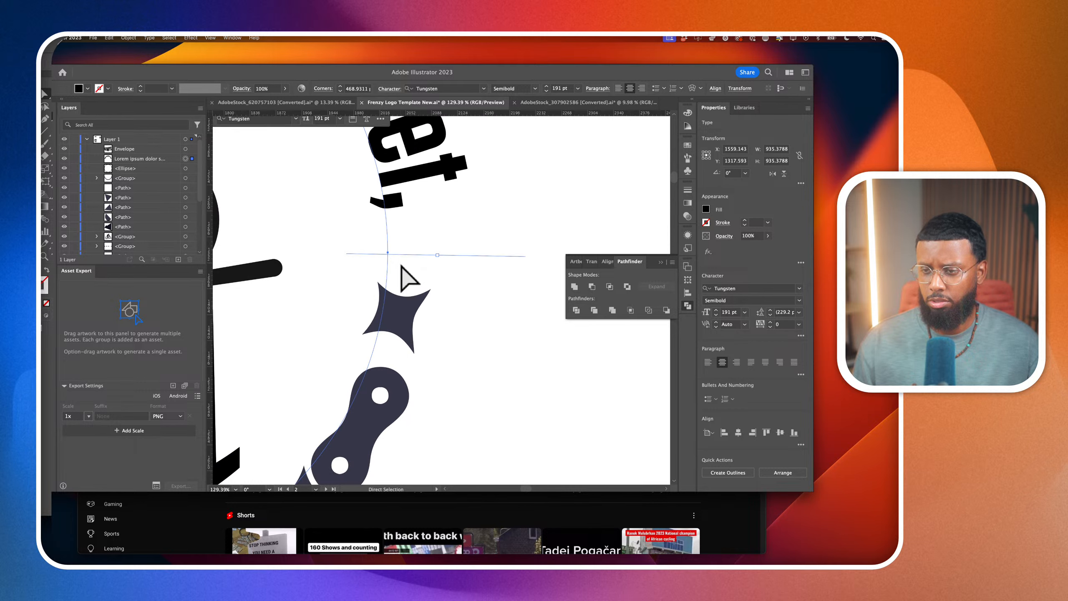
{"action": "left_click_drag", "start_coordinate": [403, 256], "coordinate": [406, 255]}
{"action": "left_click", "coordinate": [438, 269]}
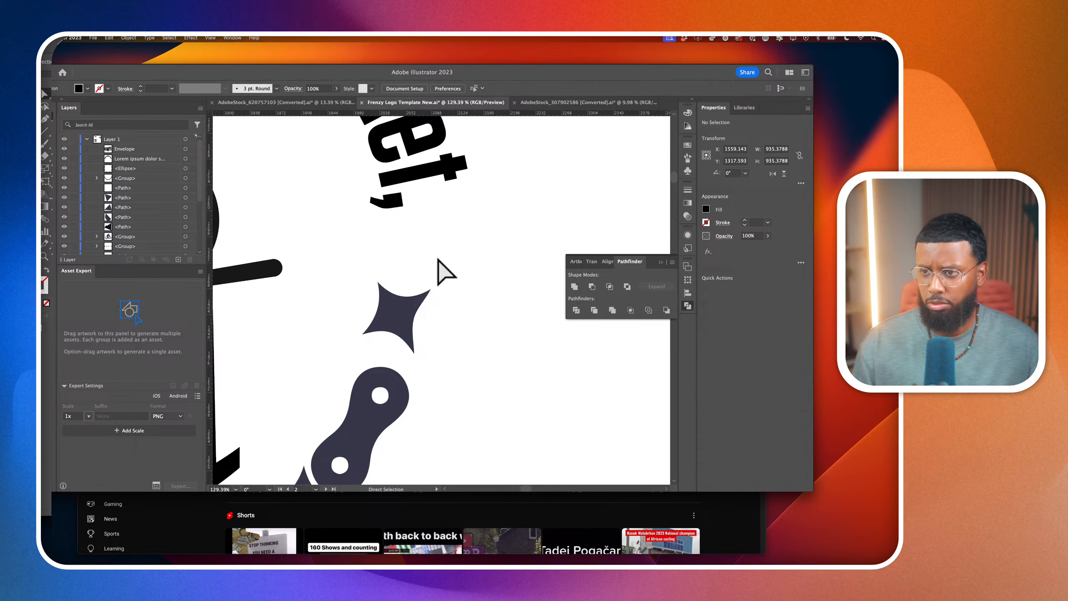
{"action": "left_click", "coordinate": [406, 257]}
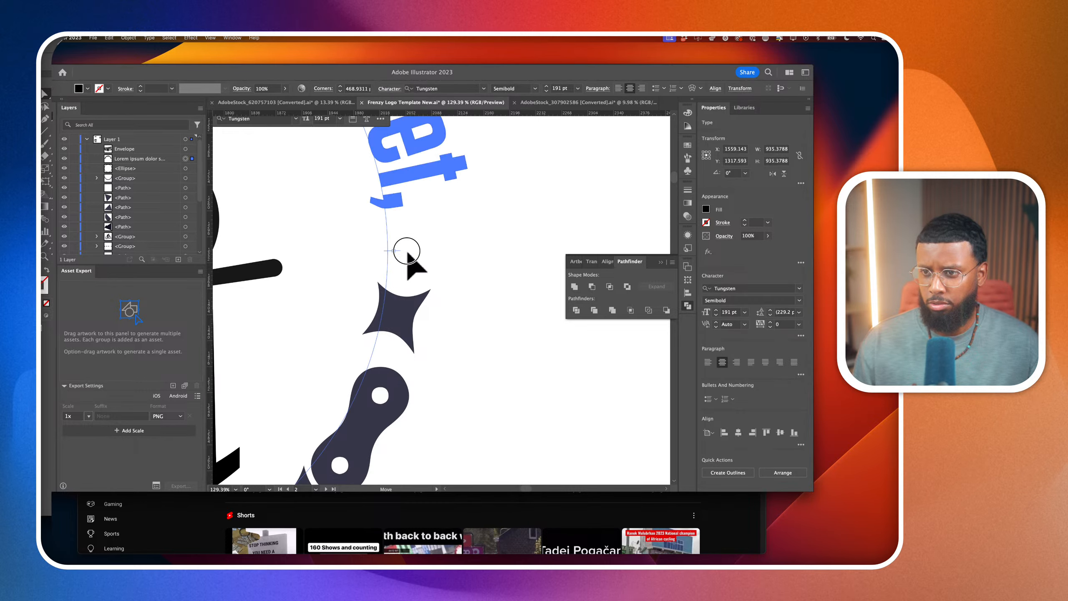
Replace the arched placeholder text with "SAY IT WITH YOUR LEGS MEDIA"
{"action": "scroll", "coordinate": [408, 256], "scroll_direction": "down", "scroll_amount": 6}
{"action": "scroll", "coordinate": [407, 253], "scroll_direction": "down", "scroll_amount": 3}
{"action": "double_click", "coordinate": [371, 197]}
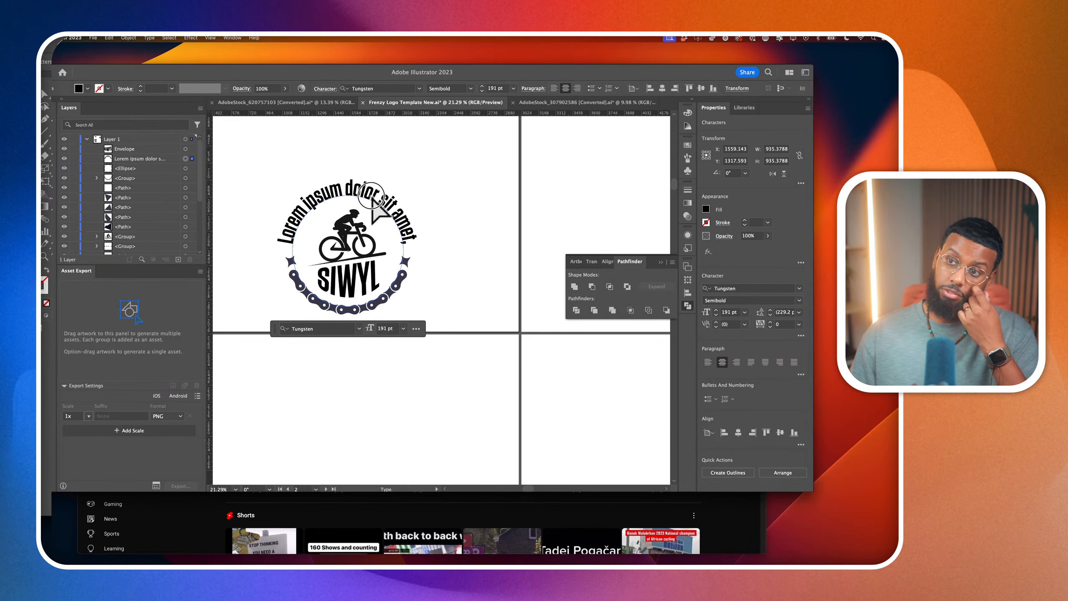
{"action": "key", "text": "super+a"}
{"action": "type", "text": "S"}
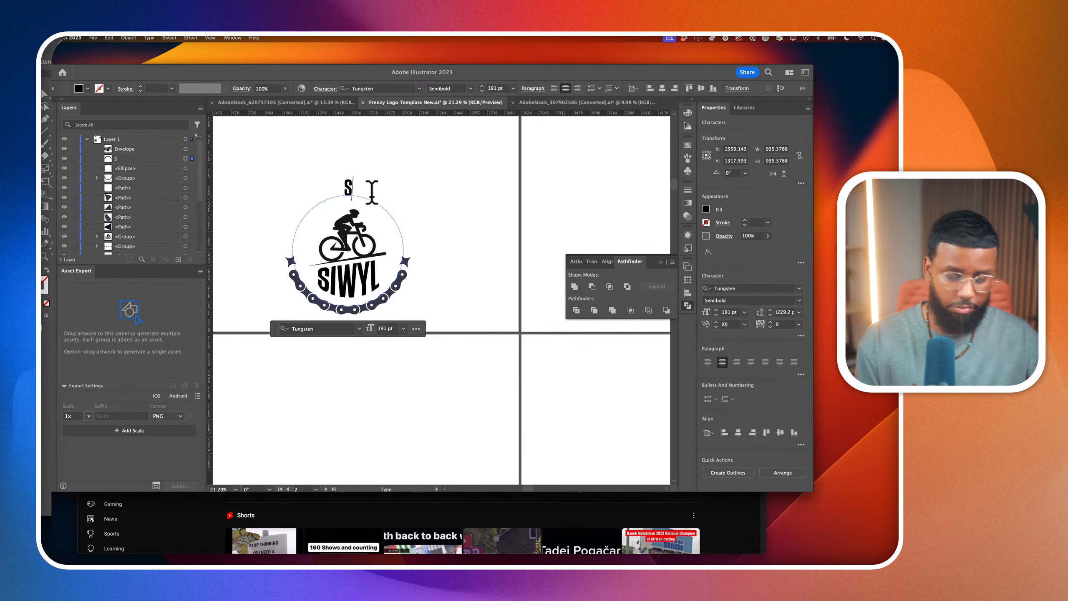
{"action": "type", "text": "AY IT WITH YOUR L"}
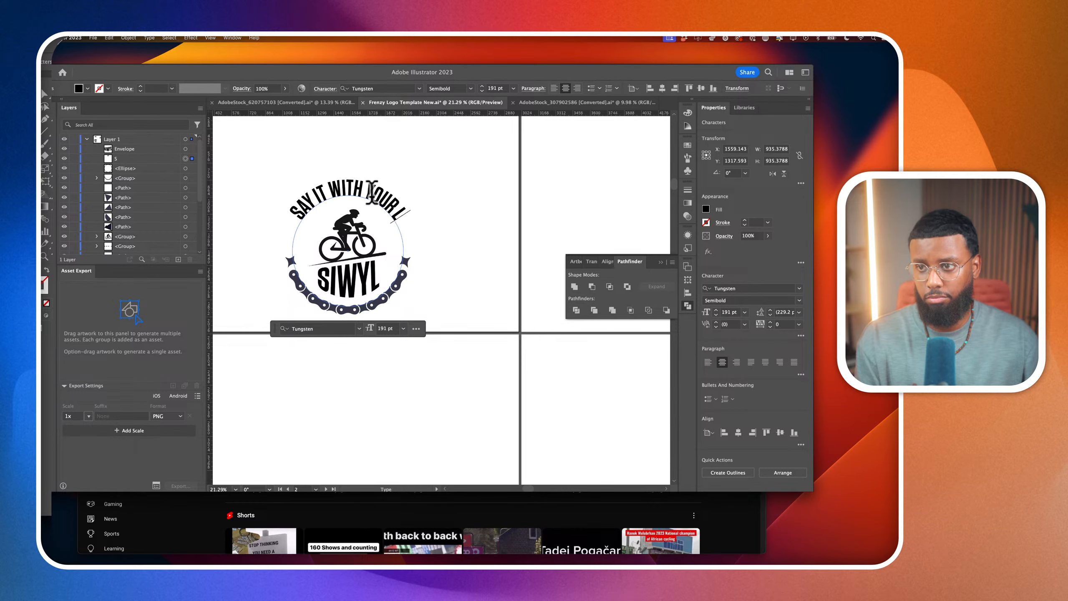
{"action": "type", "text": "EGS MEDIA"}
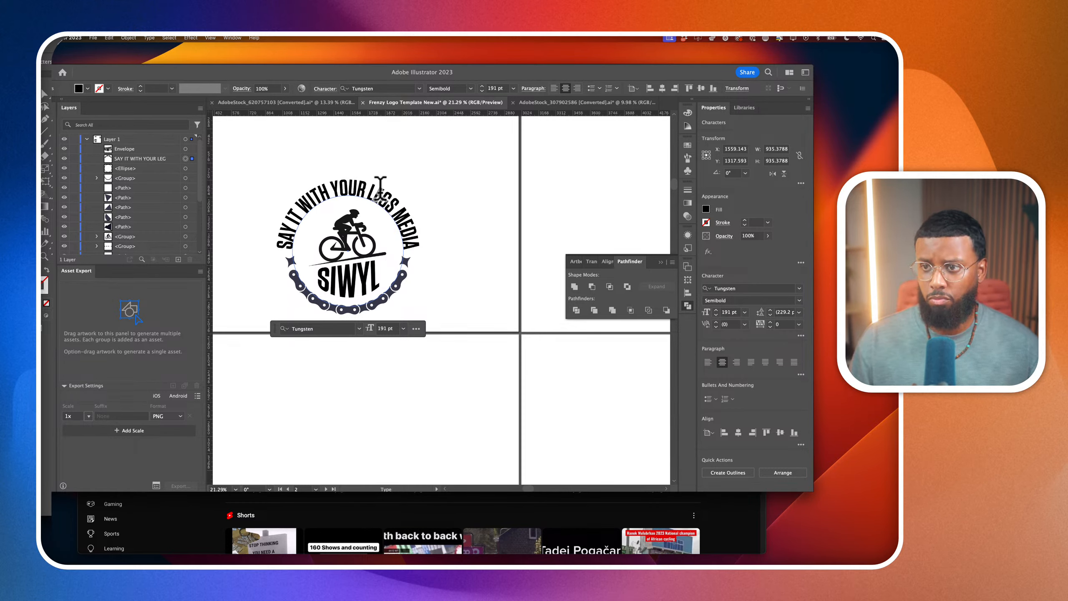
Format the whole arched tagline in Tungsten Bold at 118 pt with tracking of 144
{"action": "key", "text": "super+a"}
{"action": "left_click", "coordinate": [728, 313]}
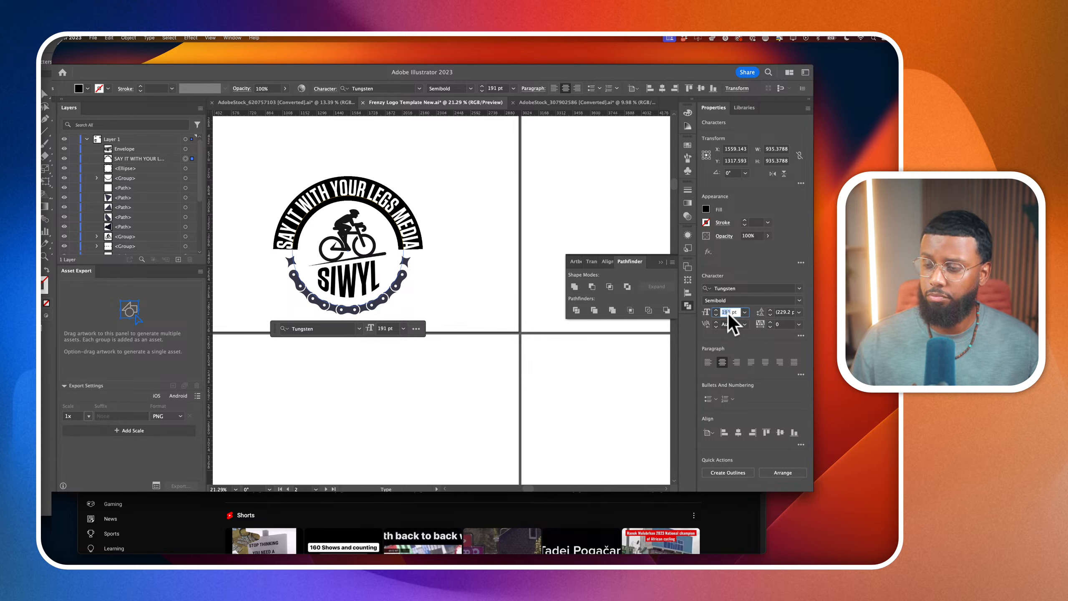
{"action": "scroll", "coordinate": [729, 314], "scroll_direction": "down", "scroll_amount": 20}
{"action": "scroll", "coordinate": [729, 314], "scroll_direction": "down", "scroll_amount": 1}
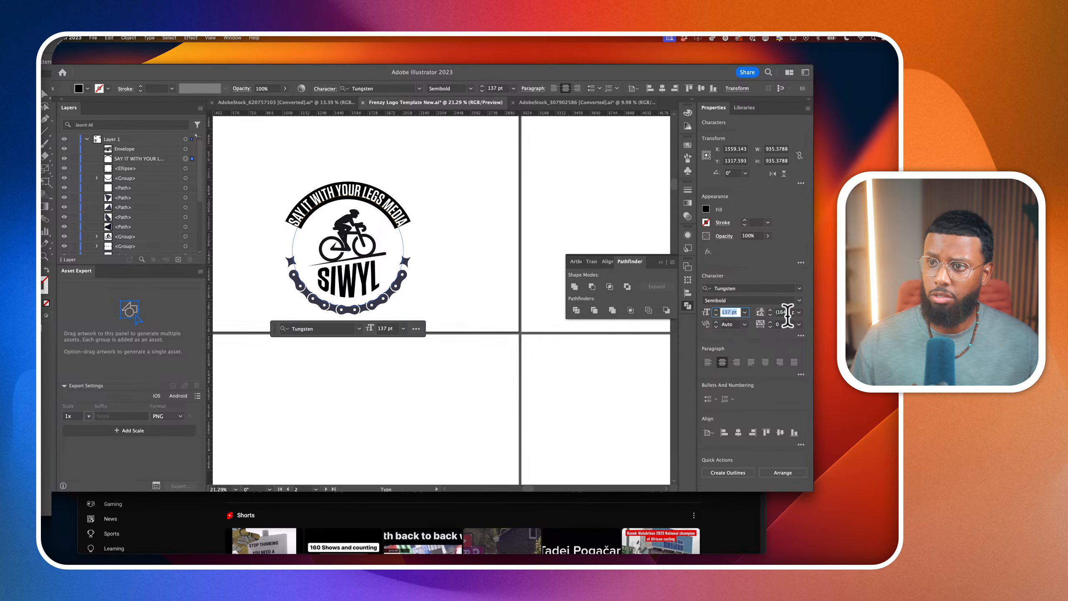
{"action": "left_click", "coordinate": [799, 301]}
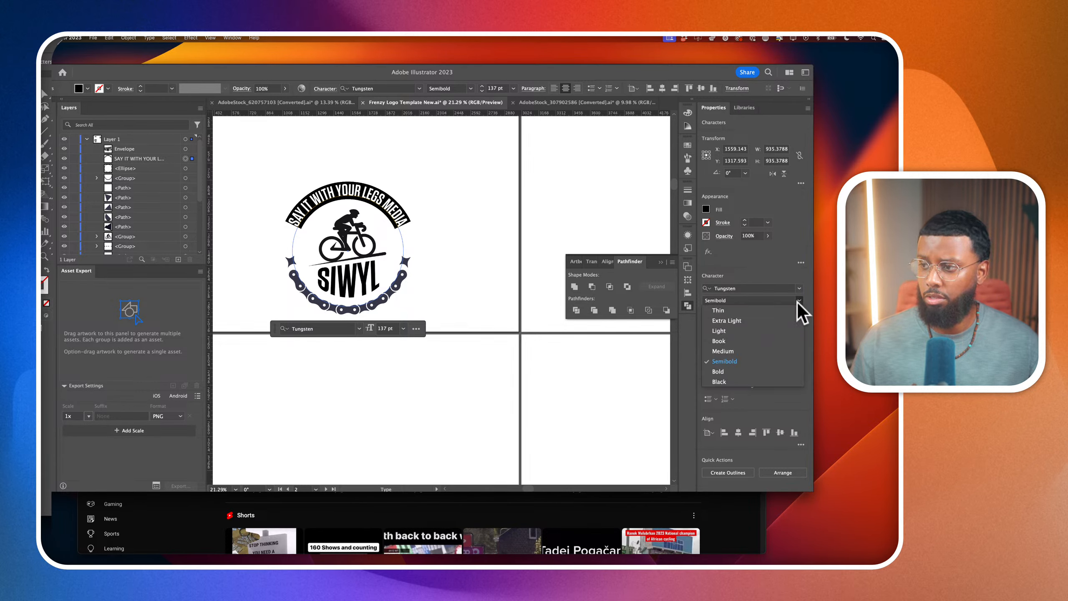
{"action": "left_click", "coordinate": [772, 370]}
{"action": "scroll", "coordinate": [726, 312], "scroll_direction": "down", "scroll_amount": 19}
{"action": "left_click", "coordinate": [780, 325]}
{"action": "scroll", "coordinate": [782, 324], "scroll_direction": "up", "scroll_amount": 10}
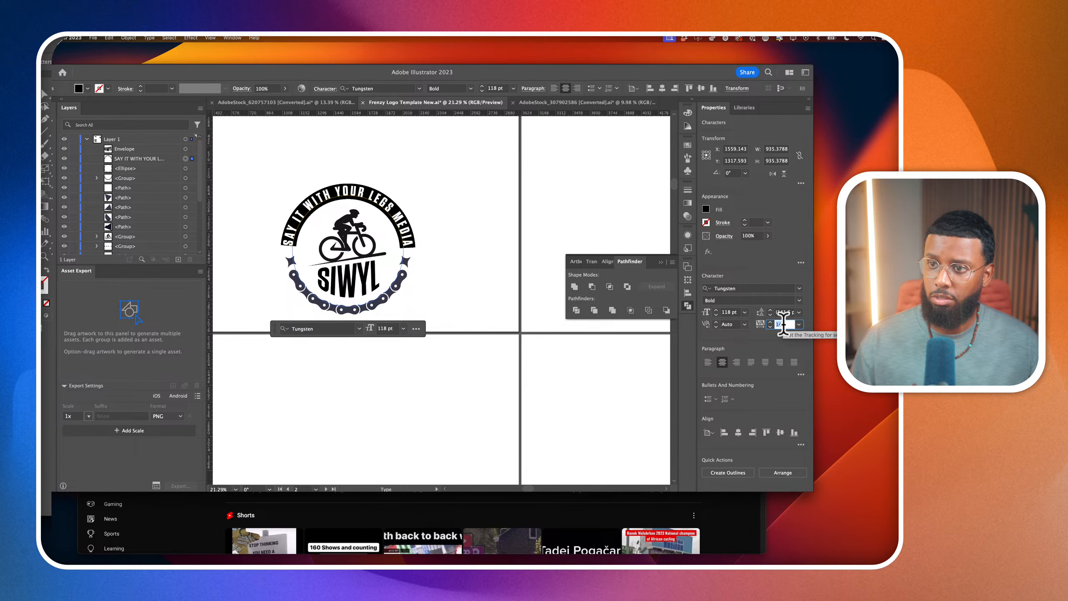
Scale the circular tagline down slightly about its centre so it sits closer to the cyclist, and deselect it
{"action": "left_click", "coordinate": [43, 96]}
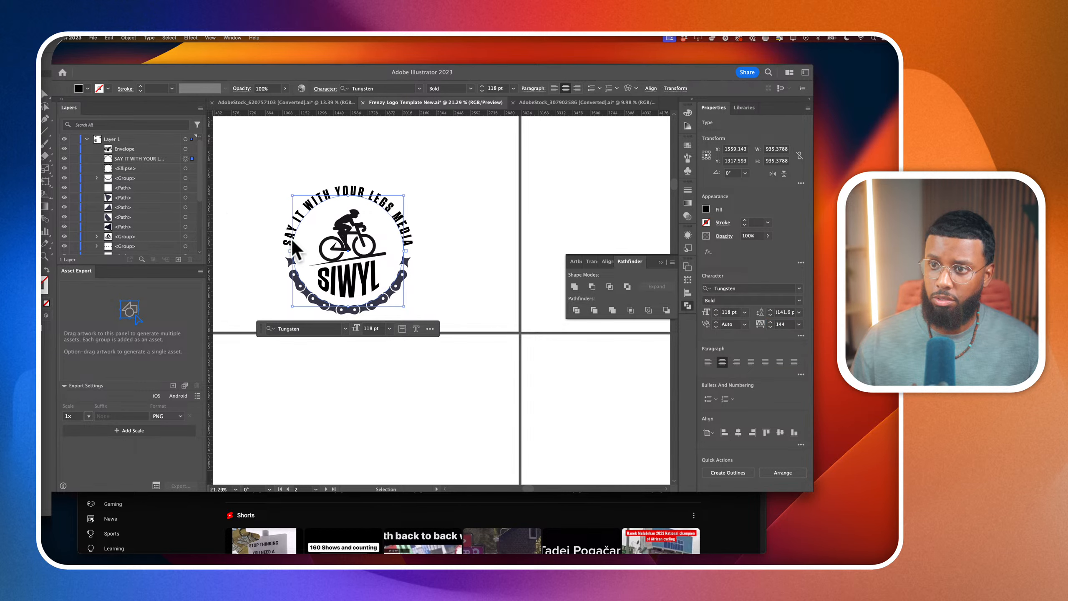
{"action": "scroll", "coordinate": [383, 273], "scroll_direction": "up", "scroll_amount": 2}
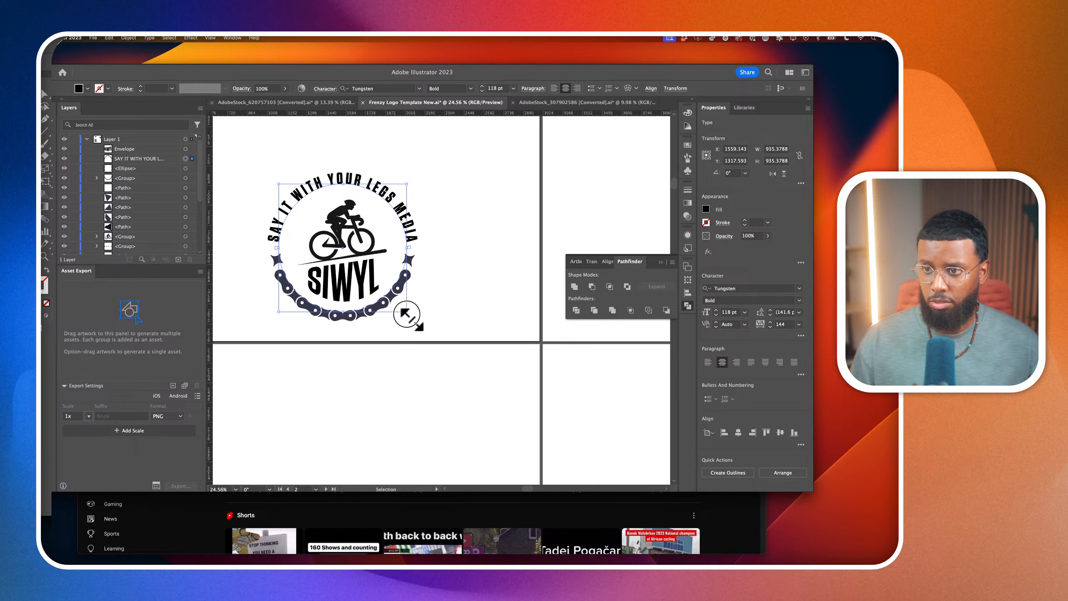
{"action": "left_click_drag", "start_coordinate": [407, 311], "coordinate": [406, 312]}
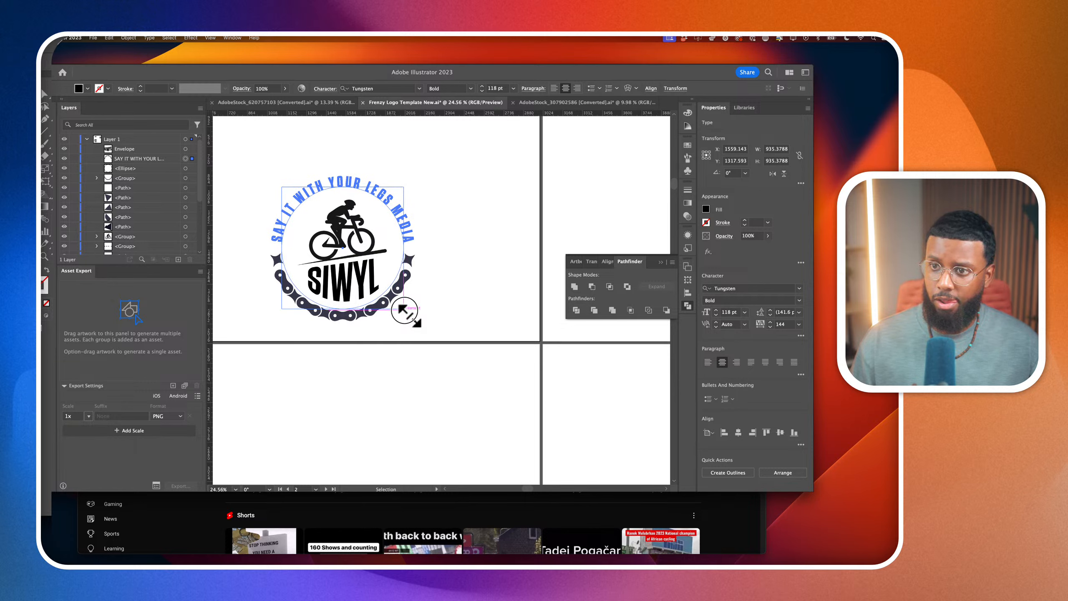
{"action": "left_click_drag", "start_coordinate": [405, 311], "coordinate": [406, 312]}
{"action": "left_click", "coordinate": [481, 300]}
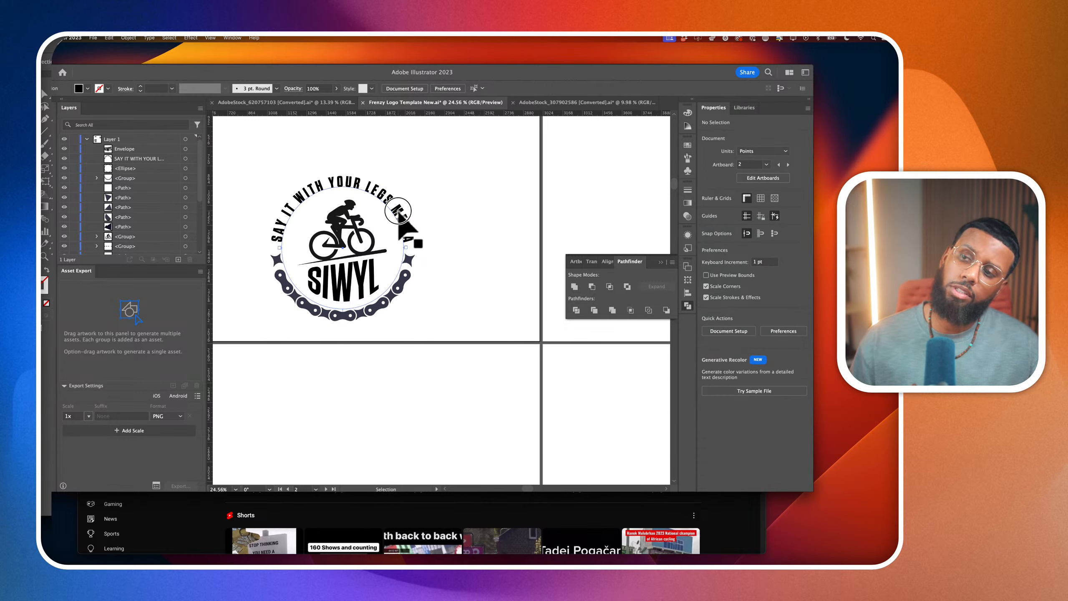
Select the circular tagline, browse the font list and change its font to asgard
{"action": "left_click", "coordinate": [413, 238]}
{"action": "left_click", "coordinate": [799, 289]}
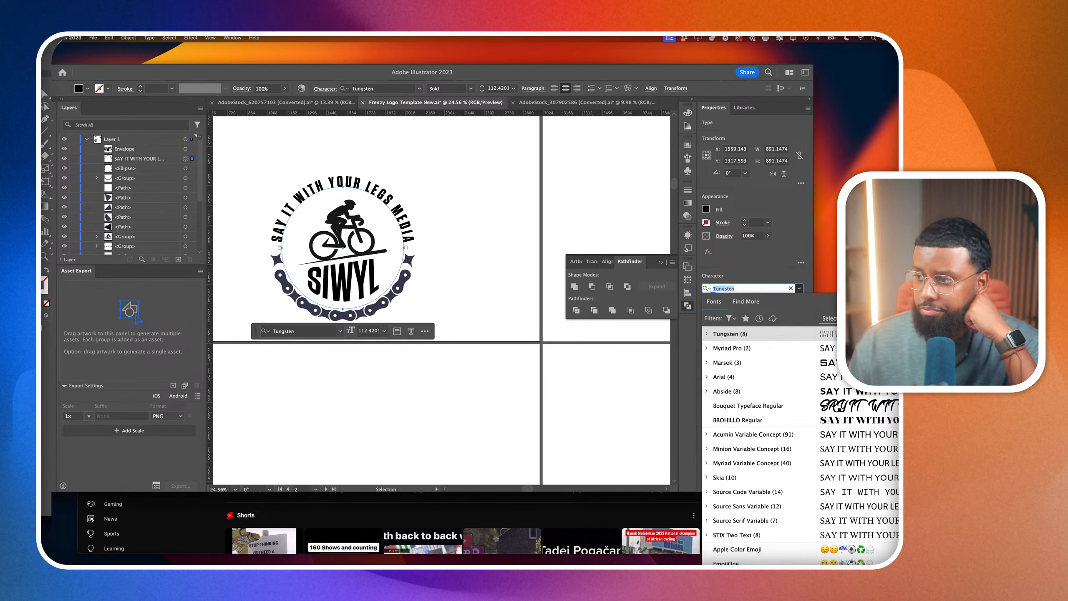
{"action": "scroll", "coordinate": [787, 341], "scroll_direction": "down", "scroll_amount": 10}
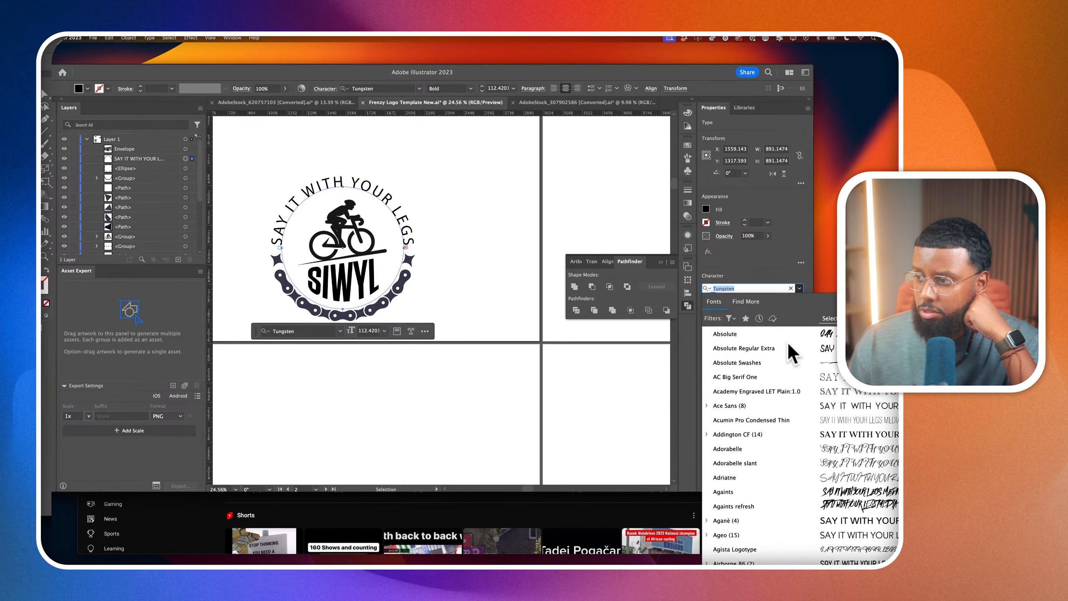
{"action": "scroll", "coordinate": [787, 341], "scroll_direction": "down", "scroll_amount": 2}
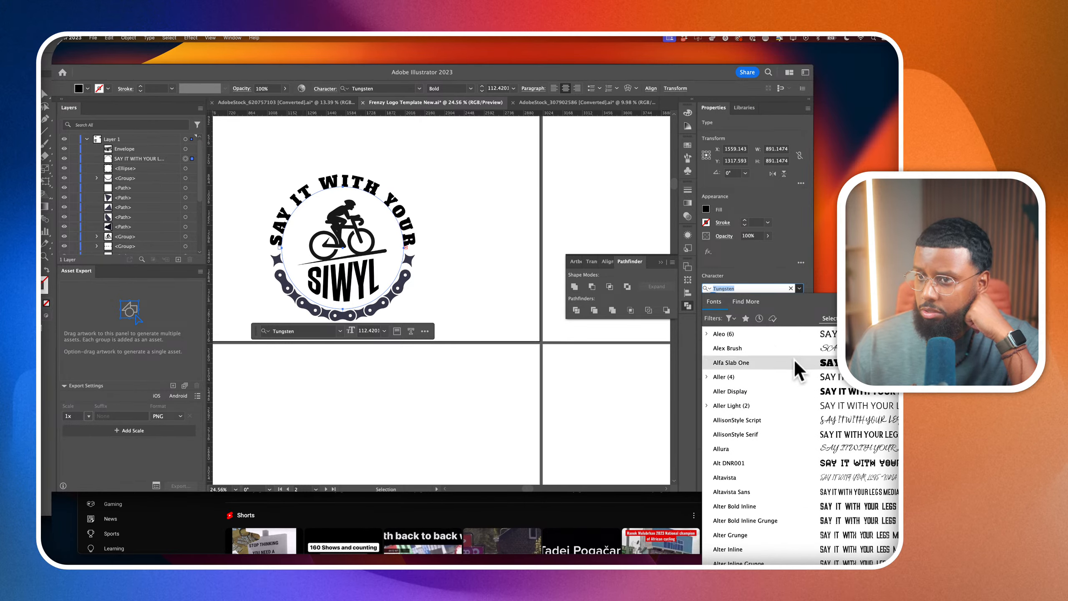
{"action": "scroll", "coordinate": [793, 357], "scroll_direction": "down", "scroll_amount": 8}
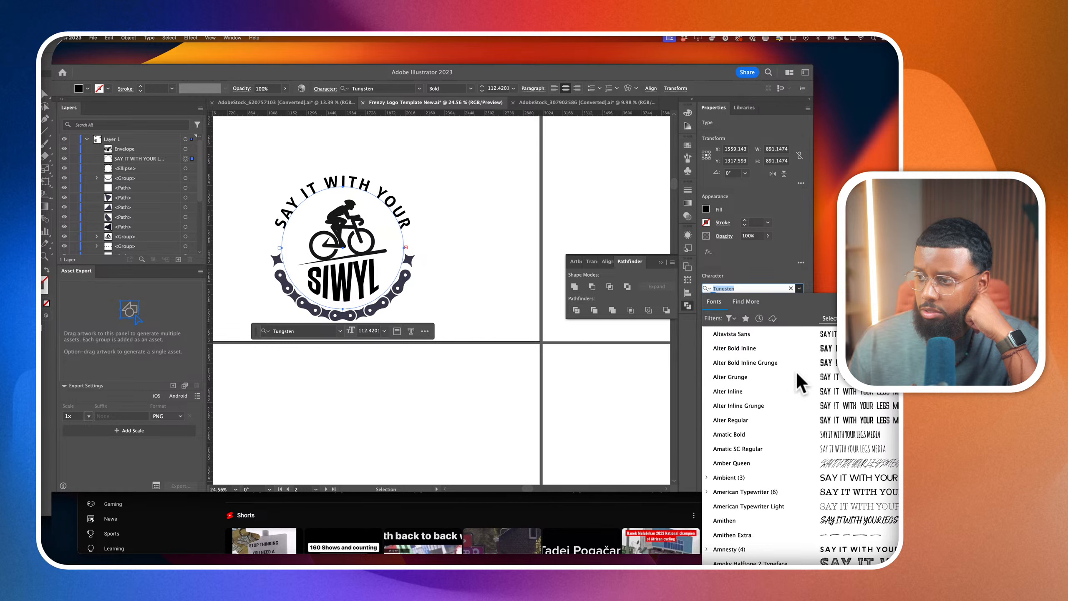
{"action": "scroll", "coordinate": [799, 383], "scroll_direction": "down", "scroll_amount": 10}
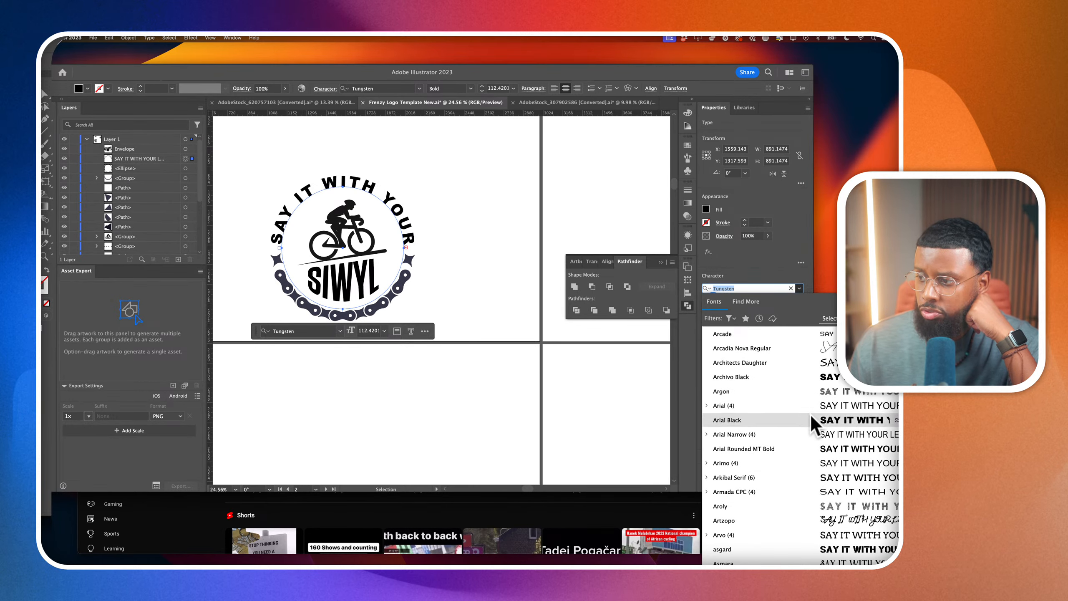
{"action": "scroll", "coordinate": [812, 419], "scroll_direction": "down", "scroll_amount": 5}
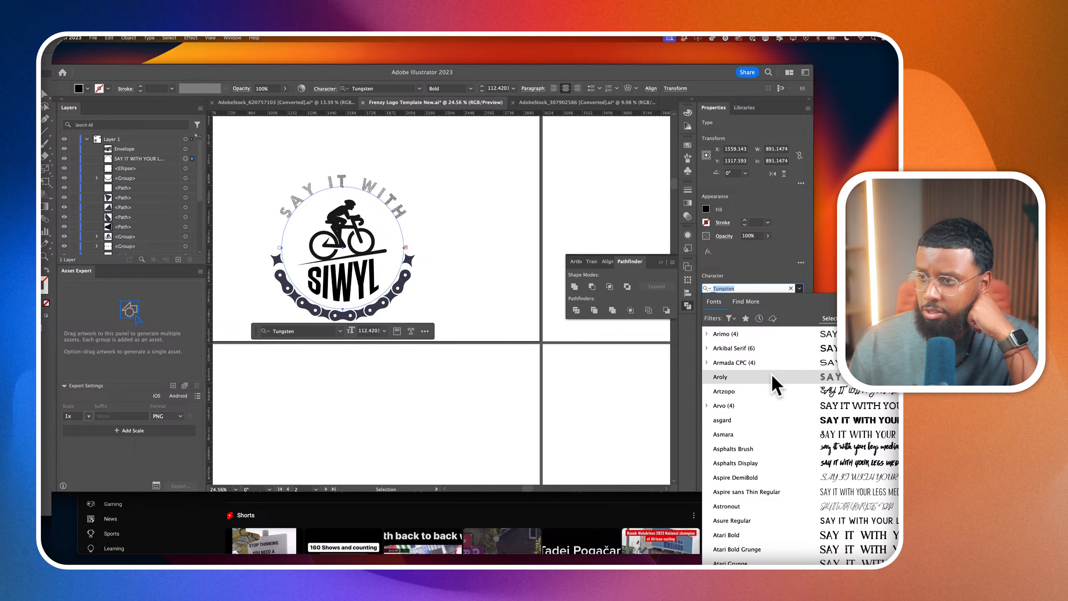
{"action": "left_click", "coordinate": [801, 420]}
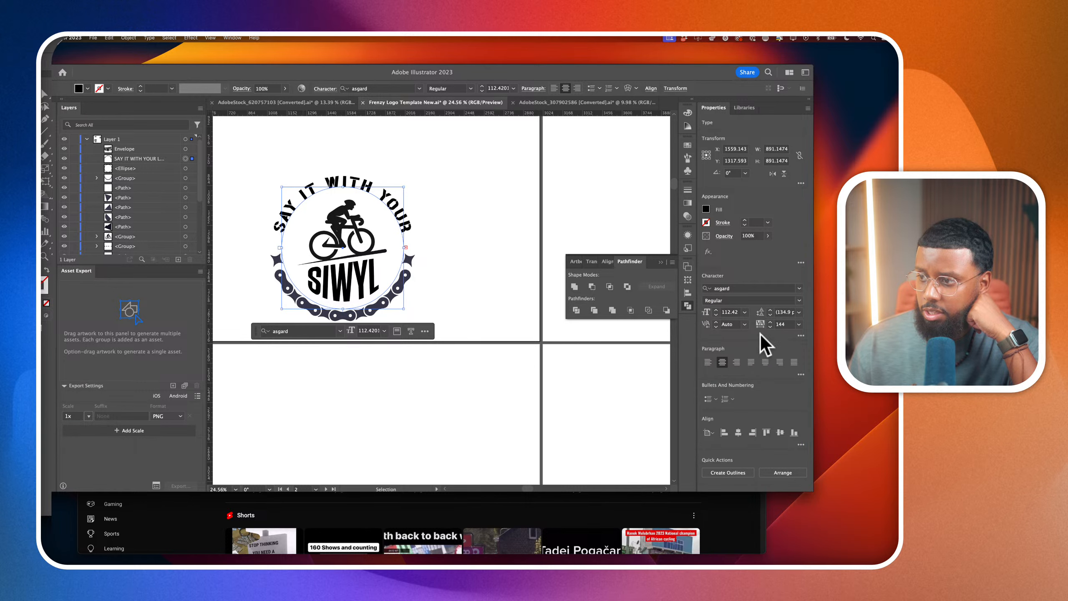
Set the tagline's tracking to 0 and its font size to 91 pt, then deselect it to check the badge
{"action": "double_click", "coordinate": [783, 323]}
{"action": "type", "text": "0"}
{"action": "key", "text": "Return"}
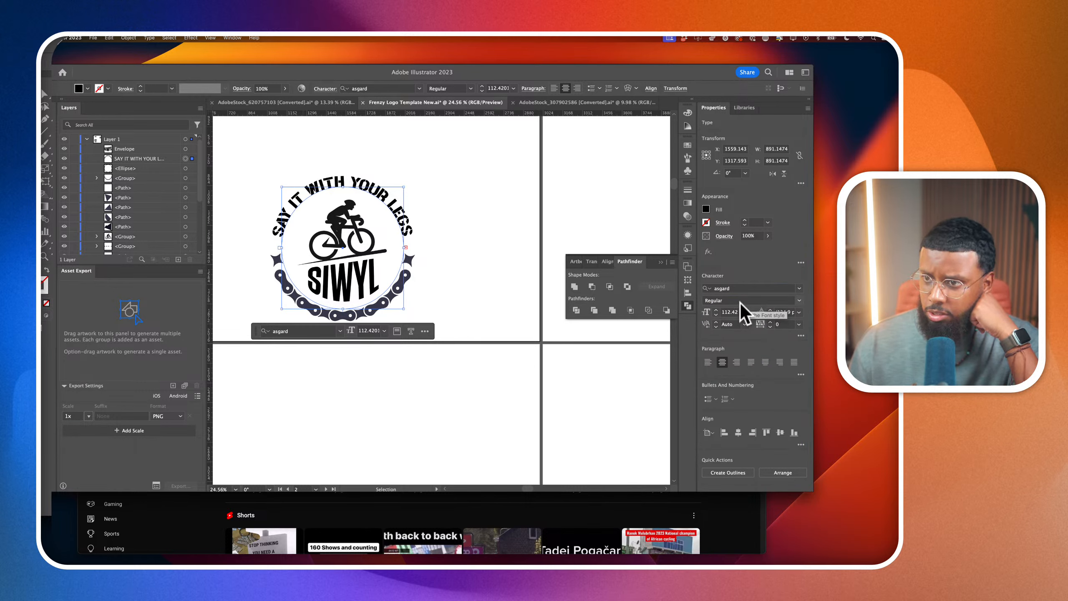
{"action": "double_click", "coordinate": [730, 314]}
{"action": "type", "text": "91"}
{"action": "key", "text": "Return"}
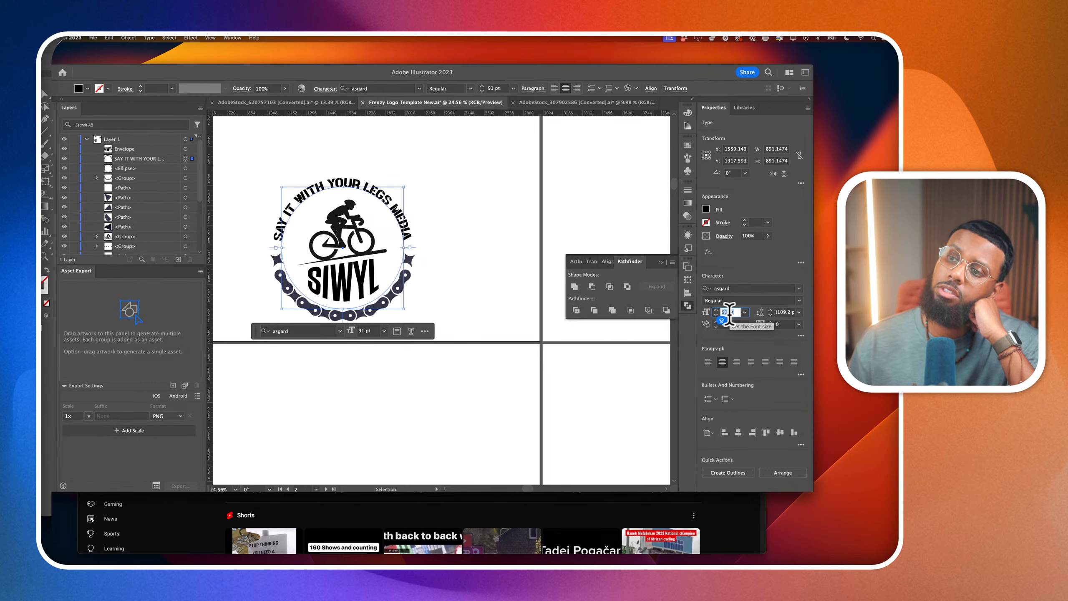
{"action": "left_click", "coordinate": [524, 261]}
{"action": "scroll", "coordinate": [523, 261], "scroll_direction": "down", "scroll_amount": 3}
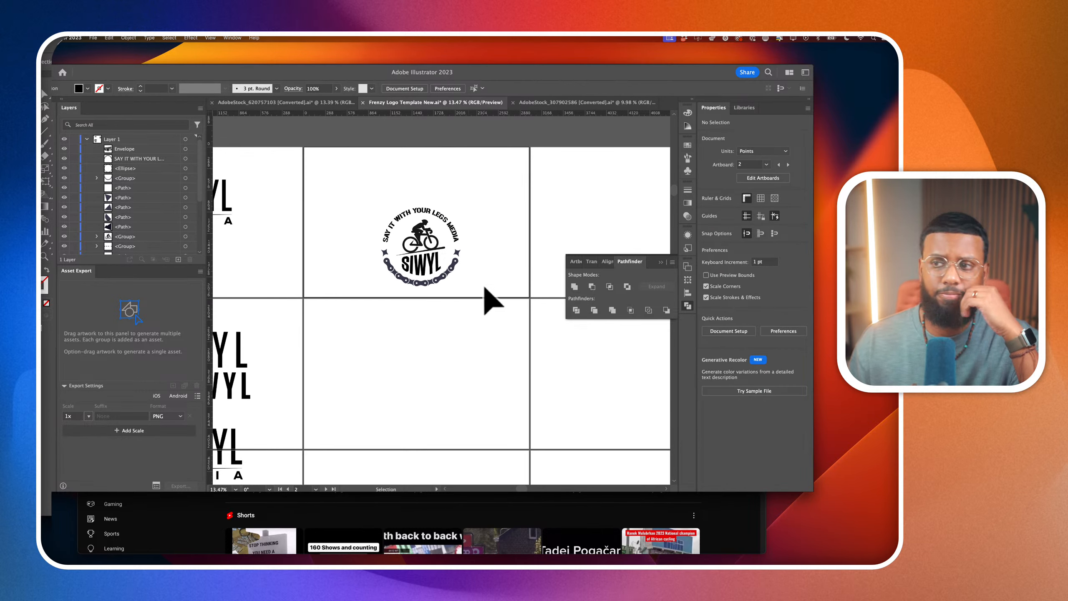
{"action": "scroll", "coordinate": [469, 250], "scroll_direction": "up", "scroll_amount": 3}
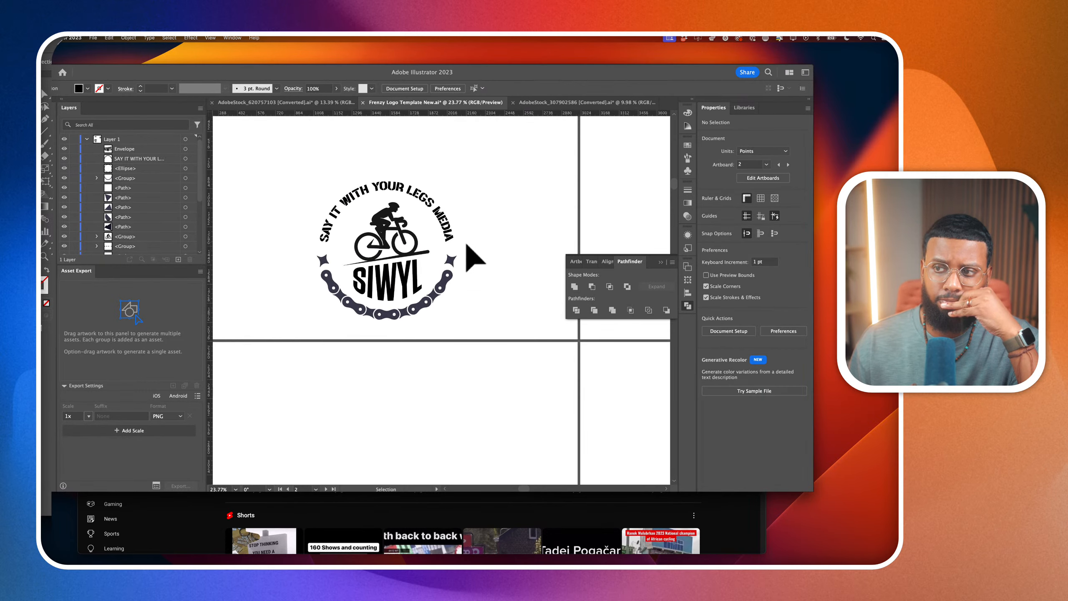
Reselect the circular tagline and try filtering the font list for fonts similar to asgard
{"action": "left_click", "coordinate": [442, 222]}
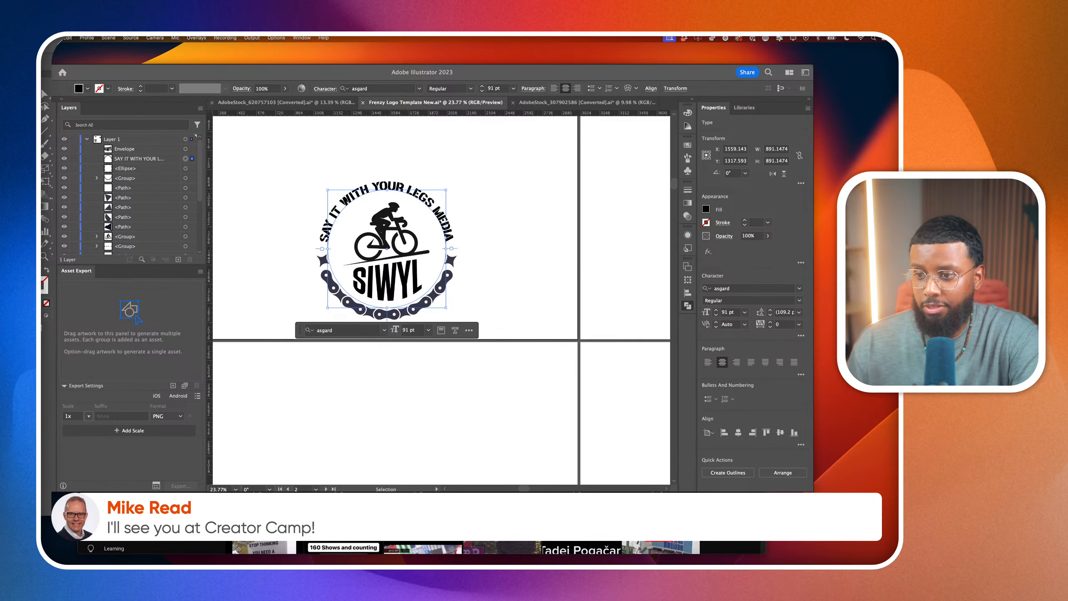
{"action": "left_click", "coordinate": [592, 407]}
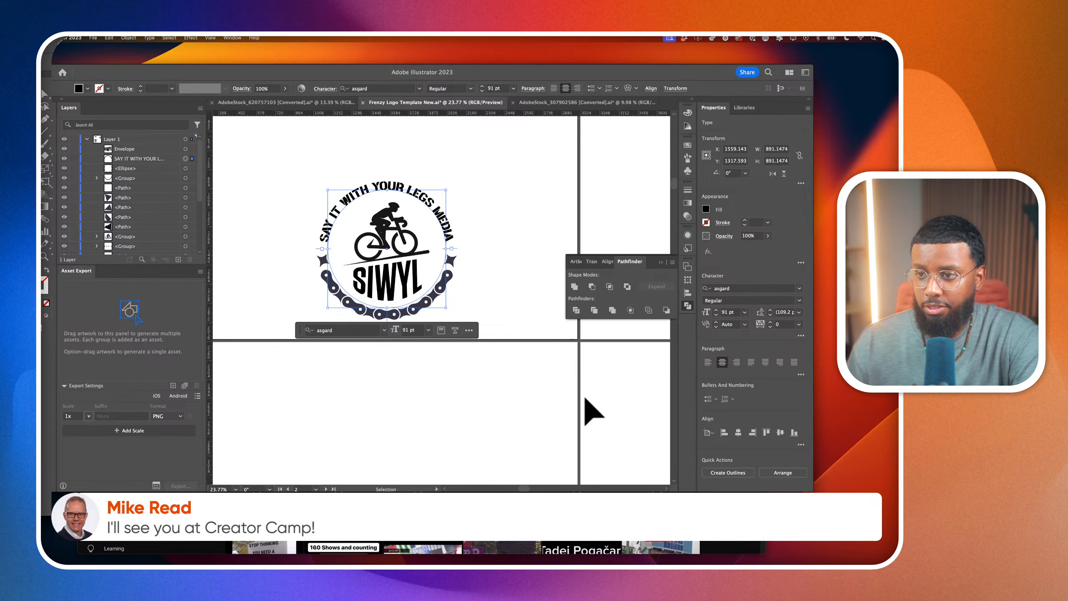
{"action": "left_click", "coordinate": [800, 289]}
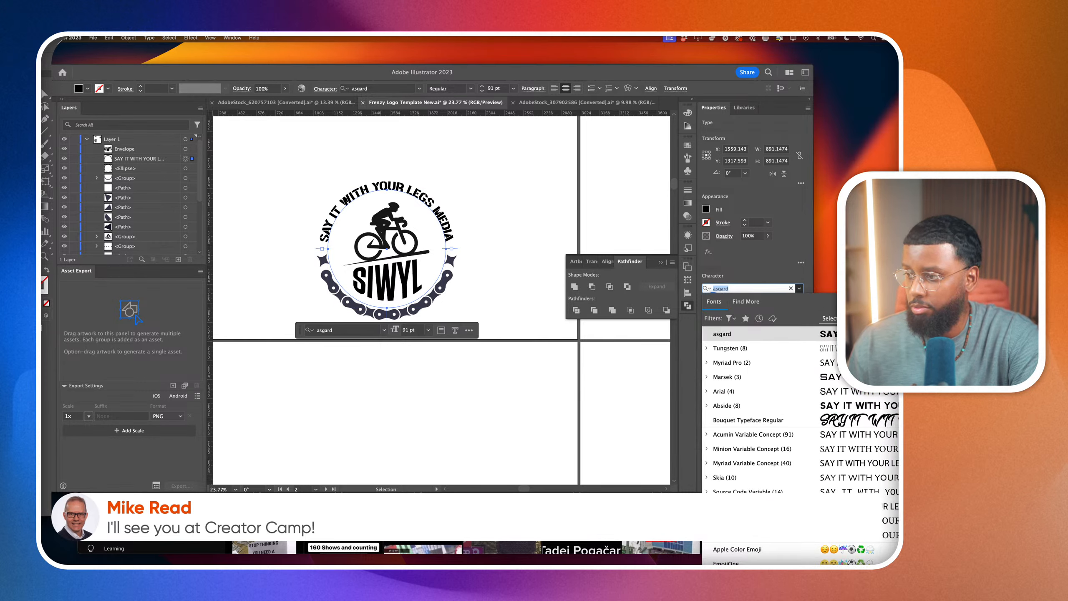
{"action": "left_click", "coordinate": [921, 334]}
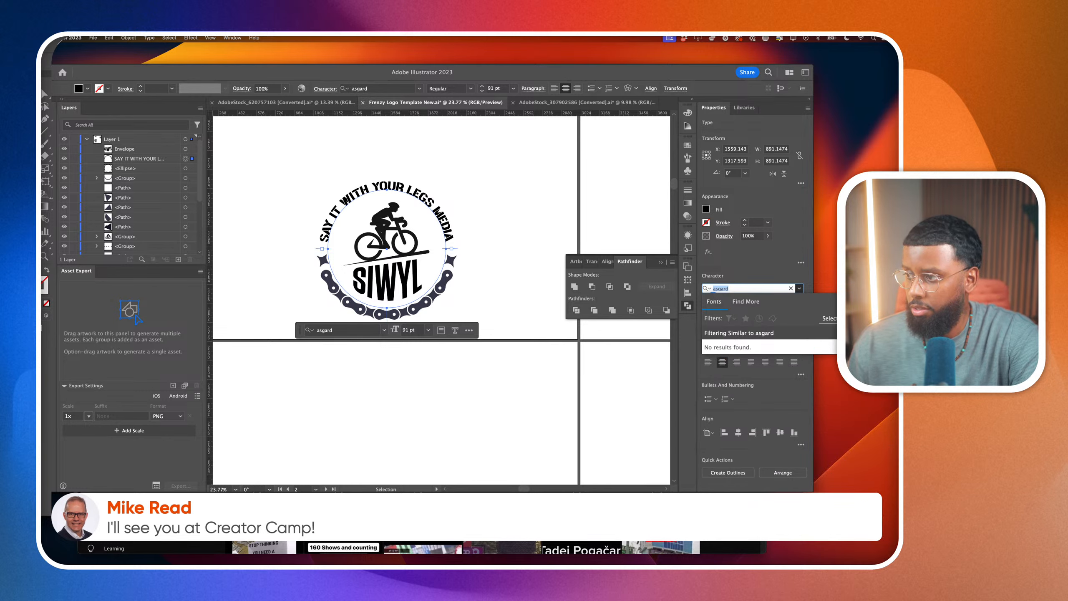
{"action": "left_click", "coordinate": [901, 333]}
Browse the full font list and change the circular tagline's font to Charlly Sans
{"action": "scroll", "coordinate": [847, 434], "scroll_direction": "down", "scroll_amount": 5}
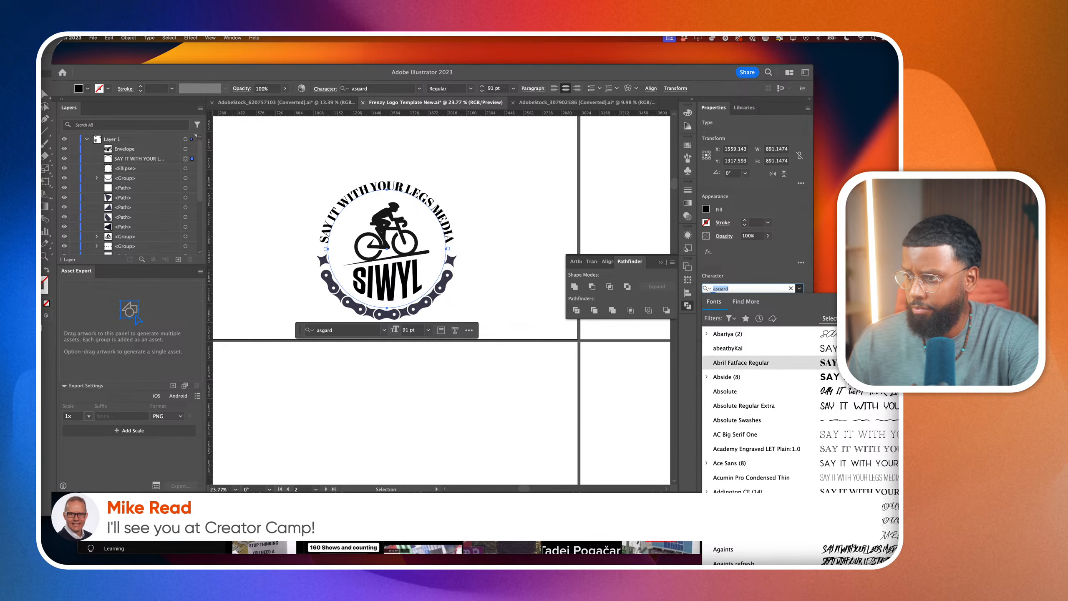
{"action": "scroll", "coordinate": [849, 386], "scroll_direction": "down", "scroll_amount": 10}
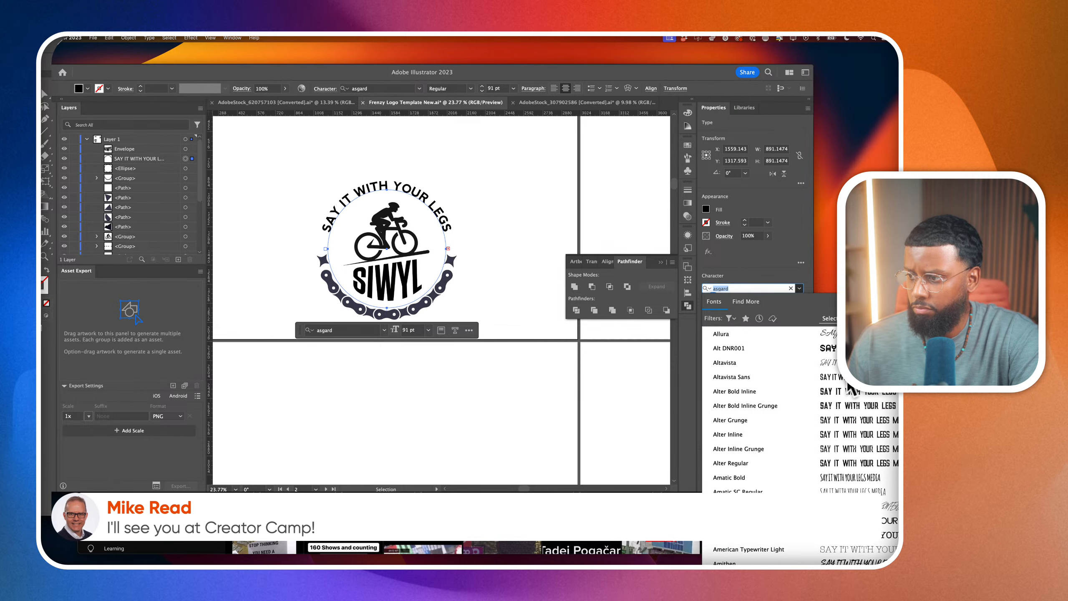
{"action": "scroll", "coordinate": [848, 390], "scroll_direction": "down", "scroll_amount": 8}
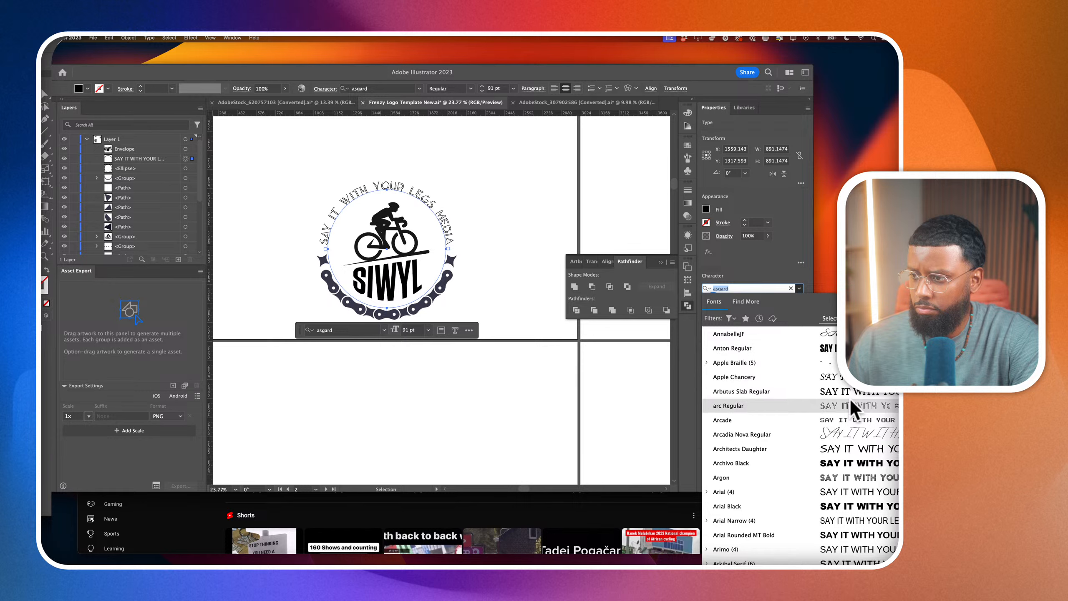
{"action": "scroll", "coordinate": [849, 399], "scroll_direction": "down", "scroll_amount": 5}
{"action": "scroll", "coordinate": [850, 392], "scroll_direction": "down", "scroll_amount": 8}
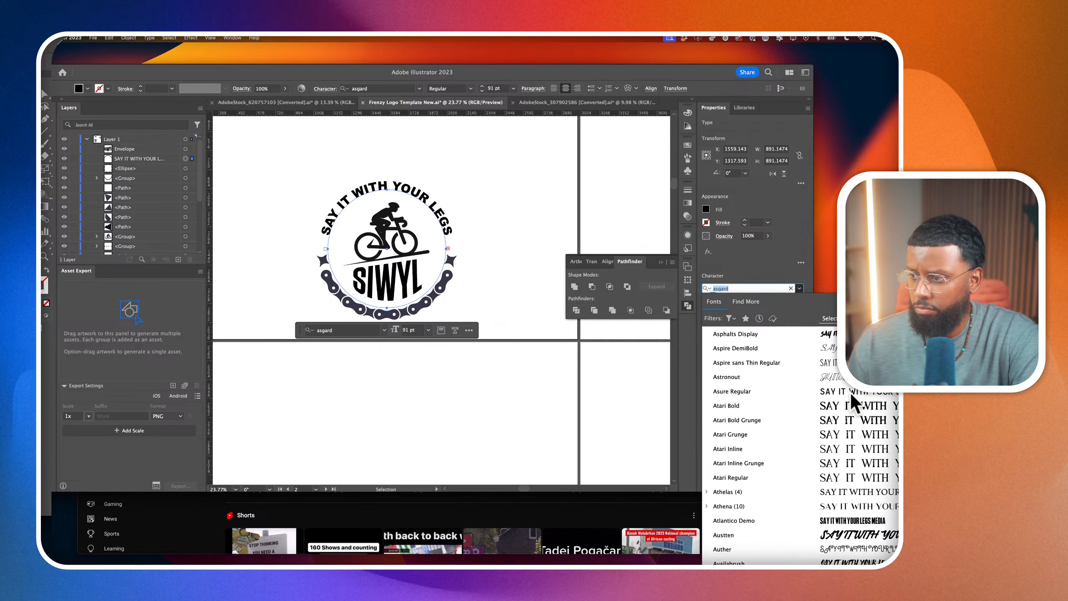
{"action": "scroll", "coordinate": [850, 393], "scroll_direction": "down", "scroll_amount": 10}
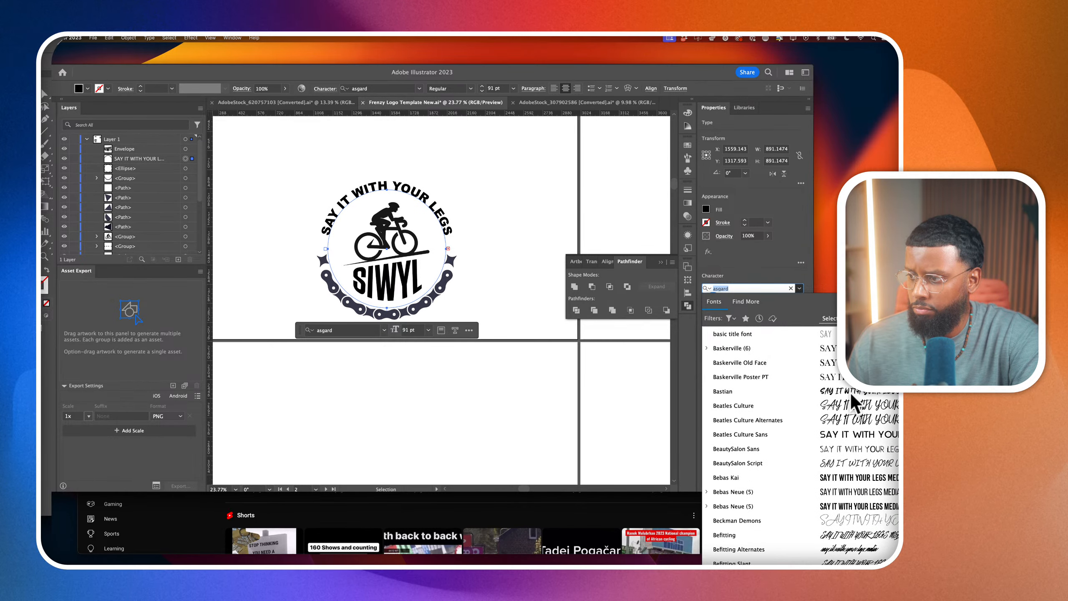
{"action": "scroll", "coordinate": [851, 392], "scroll_direction": "down", "scroll_amount": 5}
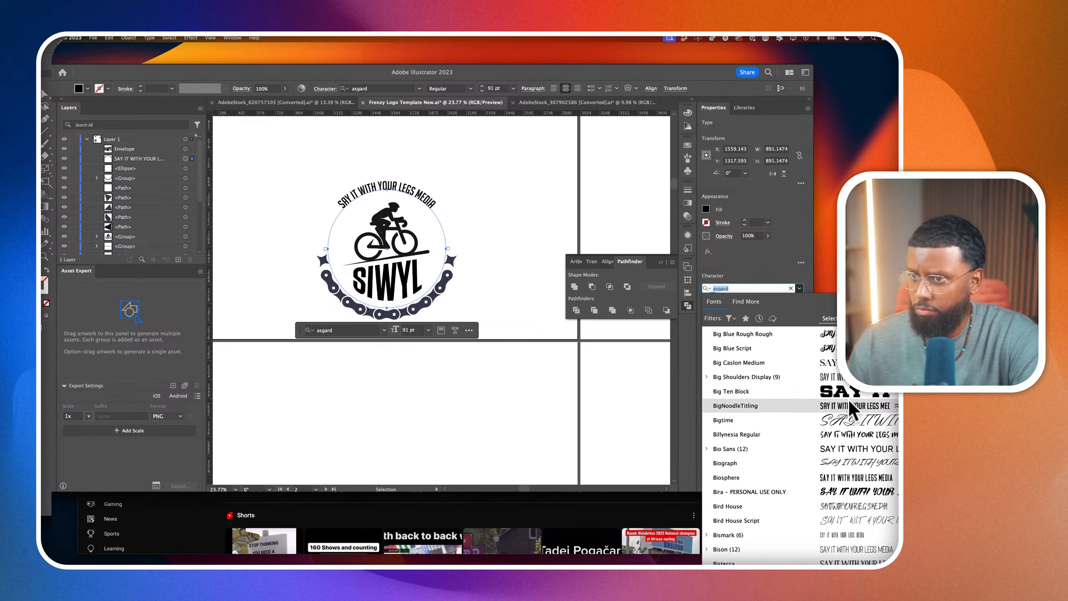
{"action": "scroll", "coordinate": [848, 421], "scroll_direction": "down", "scroll_amount": 5}
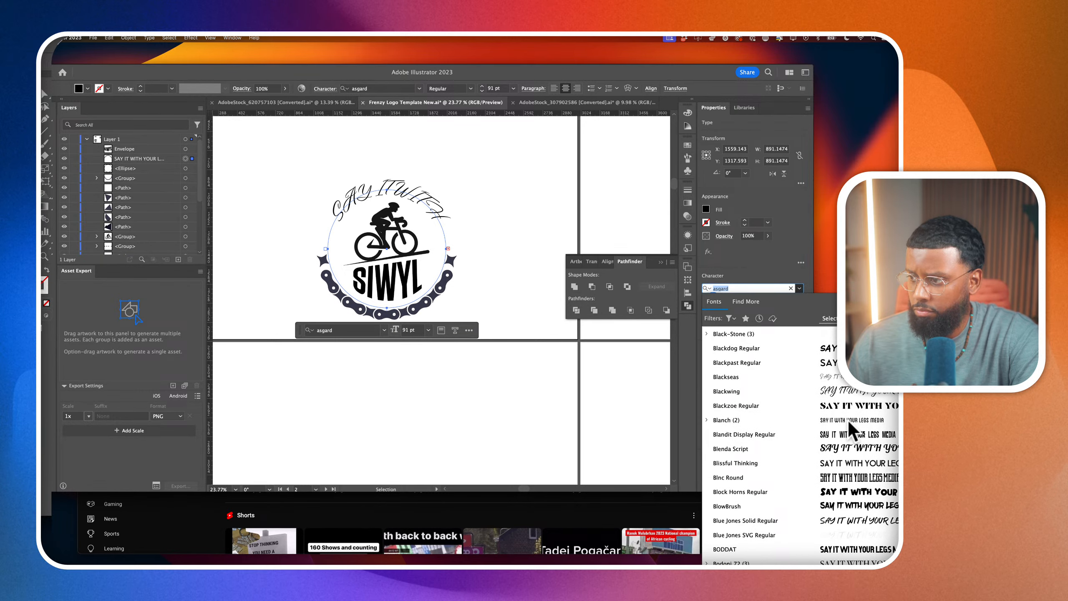
{"action": "scroll", "coordinate": [848, 420], "scroll_direction": "down", "scroll_amount": 5}
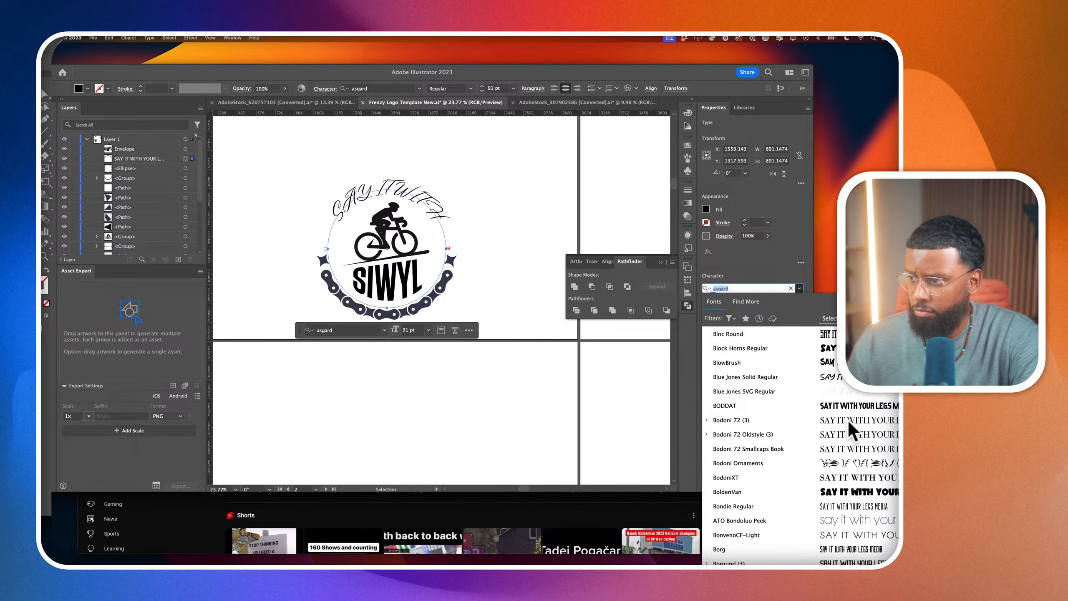
{"action": "scroll", "coordinate": [847, 420], "scroll_direction": "down", "scroll_amount": 1}
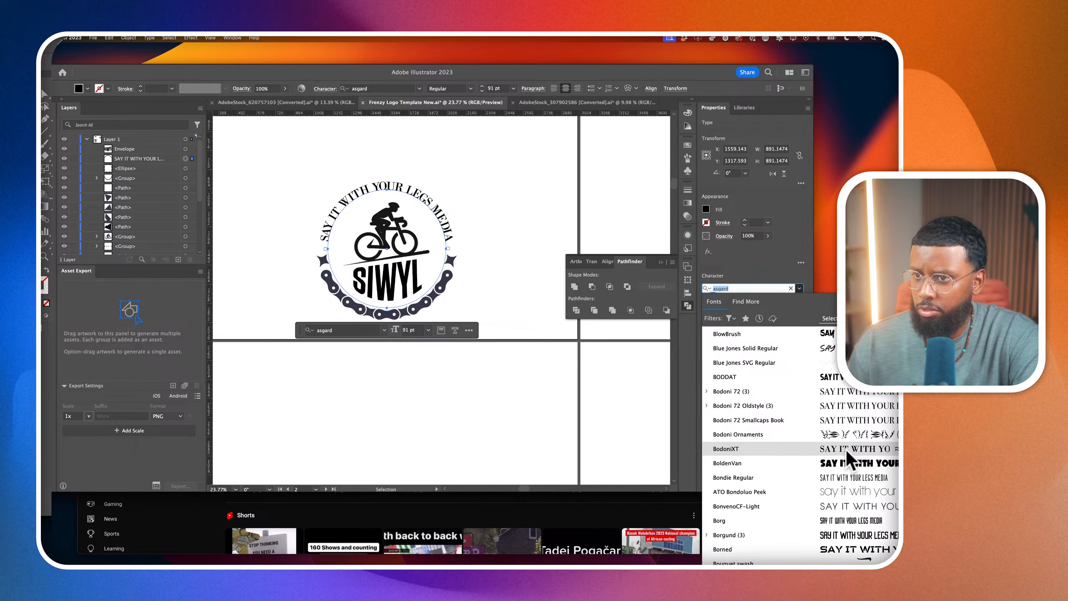
{"action": "scroll", "coordinate": [846, 450], "scroll_direction": "down", "scroll_amount": 3}
{"action": "scroll", "coordinate": [848, 428], "scroll_direction": "down", "scroll_amount": 5}
{"action": "scroll", "coordinate": [846, 425], "scroll_direction": "down", "scroll_amount": 2}
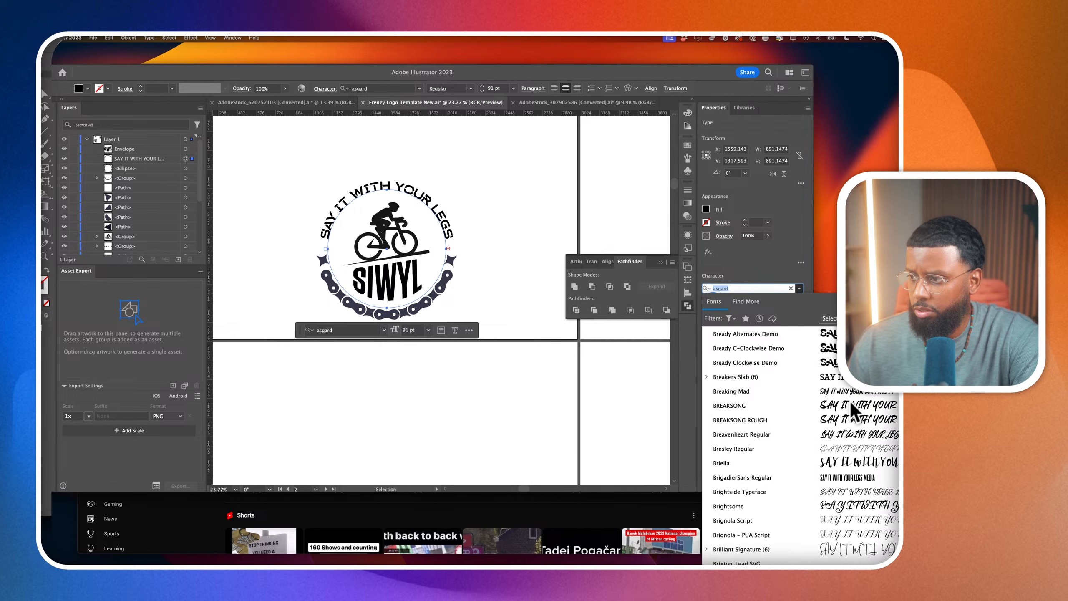
{"action": "scroll", "coordinate": [861, 393], "scroll_direction": "down", "scroll_amount": 5}
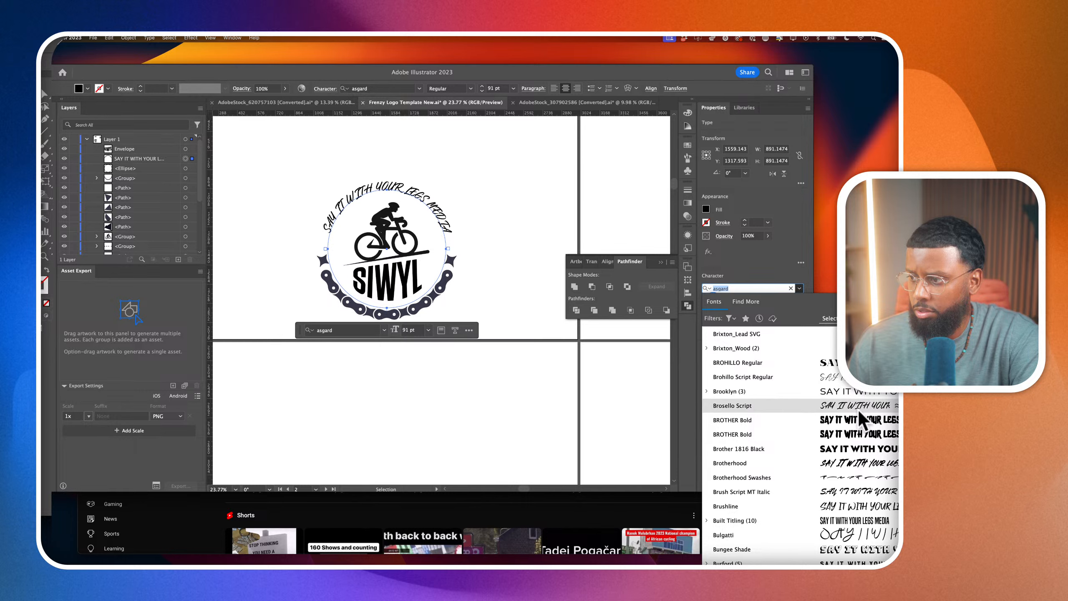
{"action": "scroll", "coordinate": [858, 415], "scroll_direction": "down", "scroll_amount": 3}
{"action": "scroll", "coordinate": [858, 416], "scroll_direction": "up", "scroll_amount": 1}
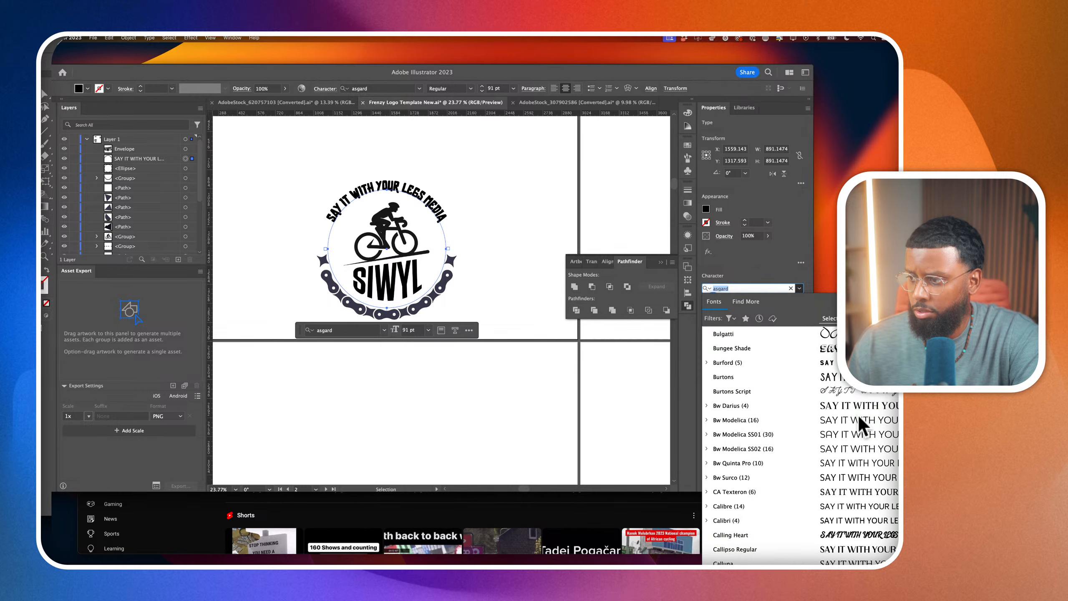
{"action": "scroll", "coordinate": [860, 391], "scroll_direction": "up", "scroll_amount": 1}
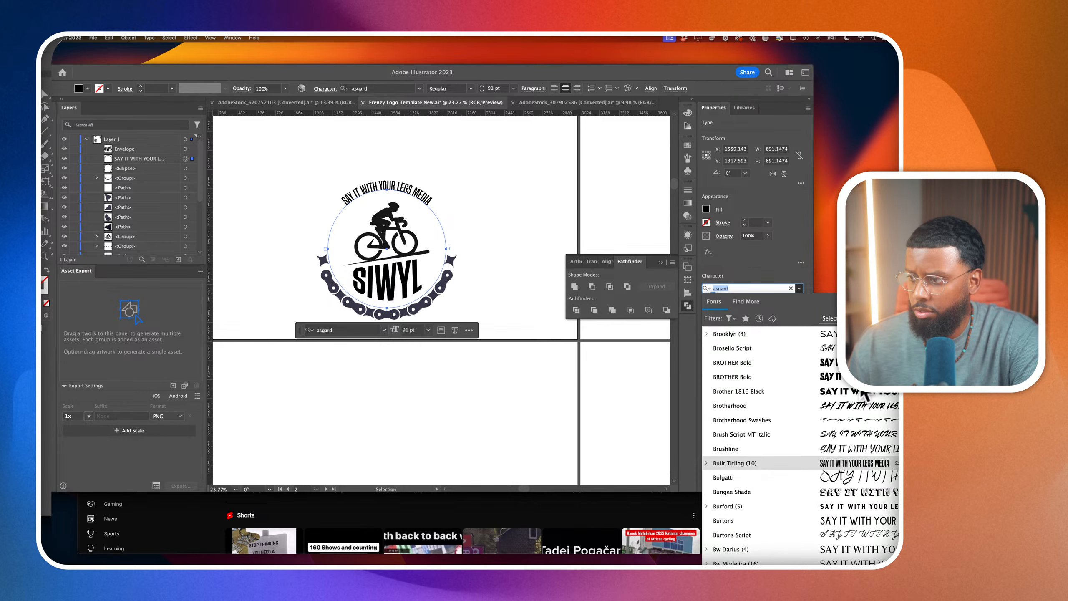
{"action": "scroll", "coordinate": [860, 389], "scroll_direction": "down", "scroll_amount": 15}
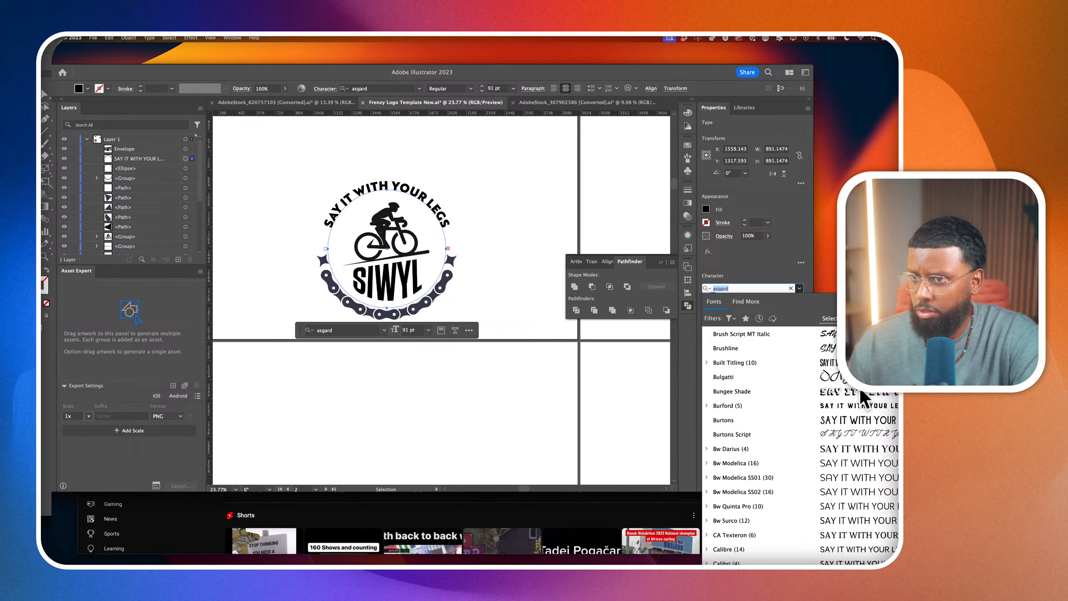
{"action": "scroll", "coordinate": [860, 390], "scroll_direction": "down", "scroll_amount": 10}
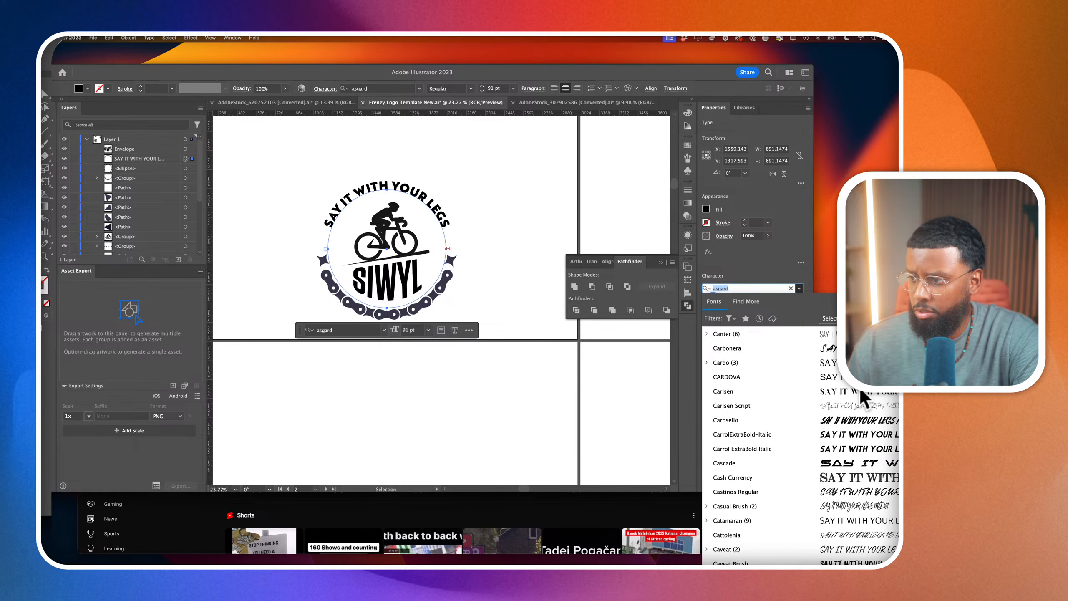
{"action": "scroll", "coordinate": [860, 390], "scroll_direction": "down", "scroll_amount": 3}
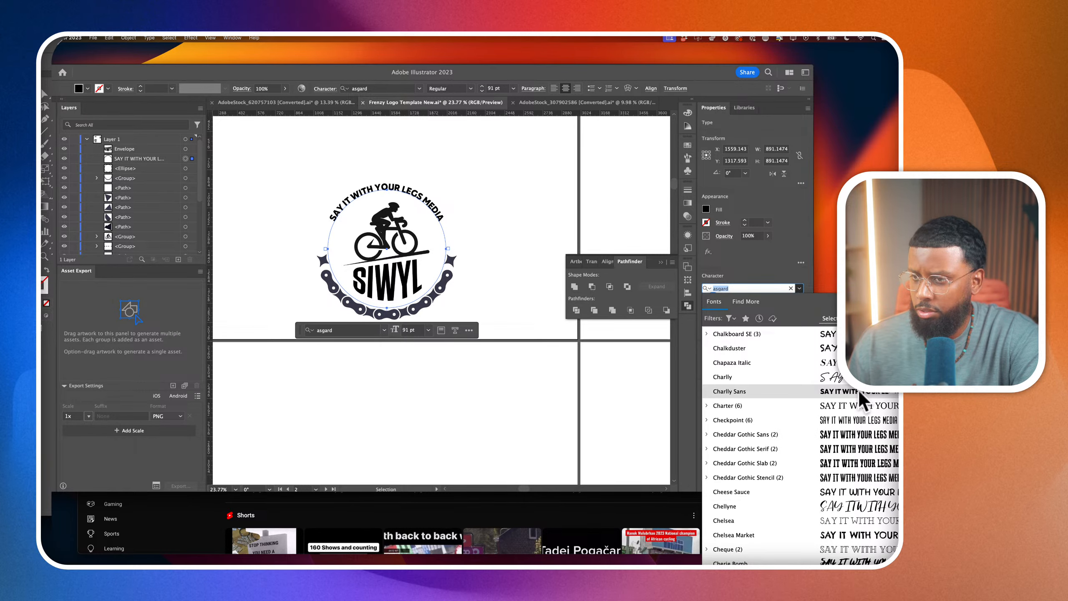
{"action": "left_click", "coordinate": [859, 391]}
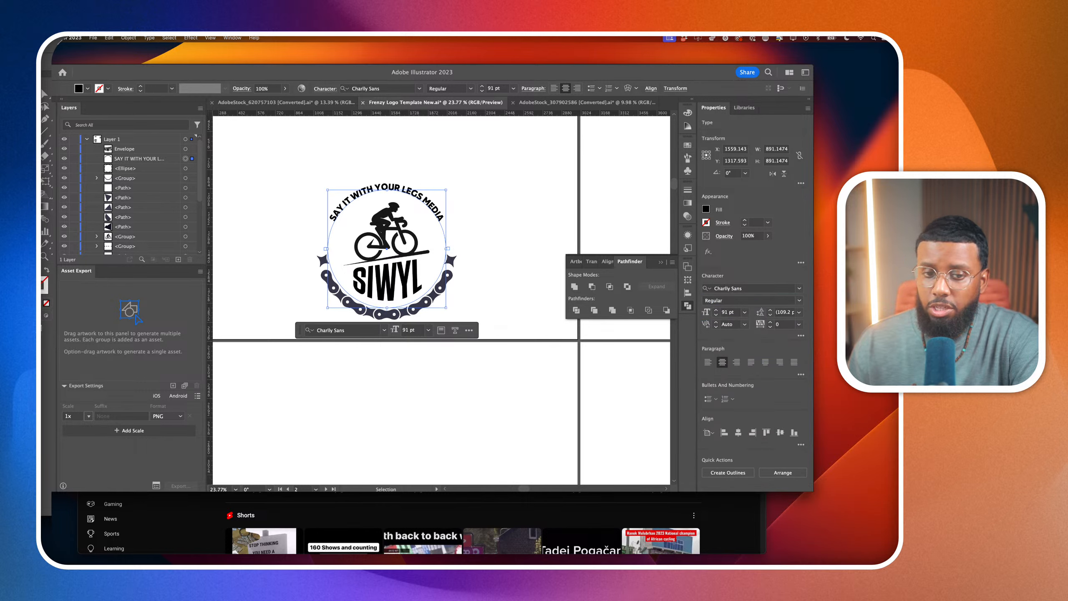
Increase the circular tagline's font size to 128 pt and deselect it
{"action": "left_click", "coordinate": [726, 311]}
{"action": "key", "text": "Up"}
{"action": "key", "text": "Up"}
{"action": "key", "text": "Up"}
{"action": "key", "text": "Up"}
{"action": "key", "text": "Up"}
{"action": "key", "text": "Up"}
{"action": "key", "text": "Up"}
{"action": "key", "text": "Up"}
{"action": "key", "text": "Up"}
{"action": "key", "text": "Up"}
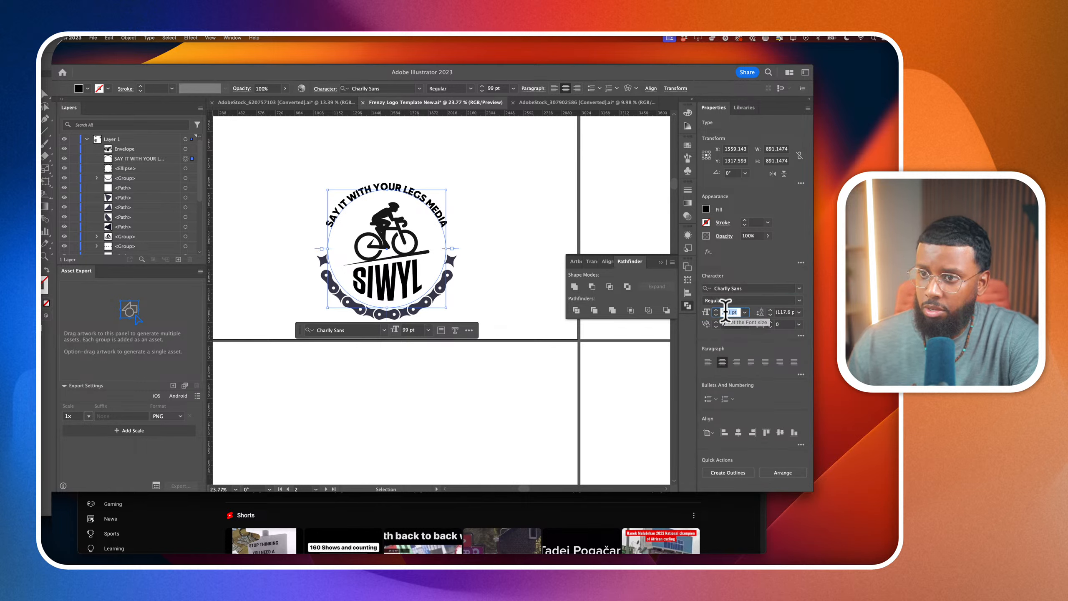
{"action": "key", "text": "Up"}
{"action": "key", "text": "Up"}
{"action": "key", "text": "Up"}
{"action": "key", "text": "Up"}
{"action": "key", "text": "Up"}
{"action": "key", "text": "Up"}
{"action": "key", "text": "Up"}
{"action": "key", "text": "Up"}
{"action": "key", "text": "Up"}
{"action": "key", "text": "Up"}
{"action": "key", "text": "Up"}
{"action": "key", "text": "Up"}
{"action": "key", "text": "Up"}
{"action": "key", "text": "Up"}
{"action": "key", "text": "Up"}
{"action": "key", "text": "Up"}
{"action": "key", "text": "Up"}
{"action": "key", "text": "Up"}
{"action": "key", "text": "Up"}
{"action": "key", "text": "Up"}
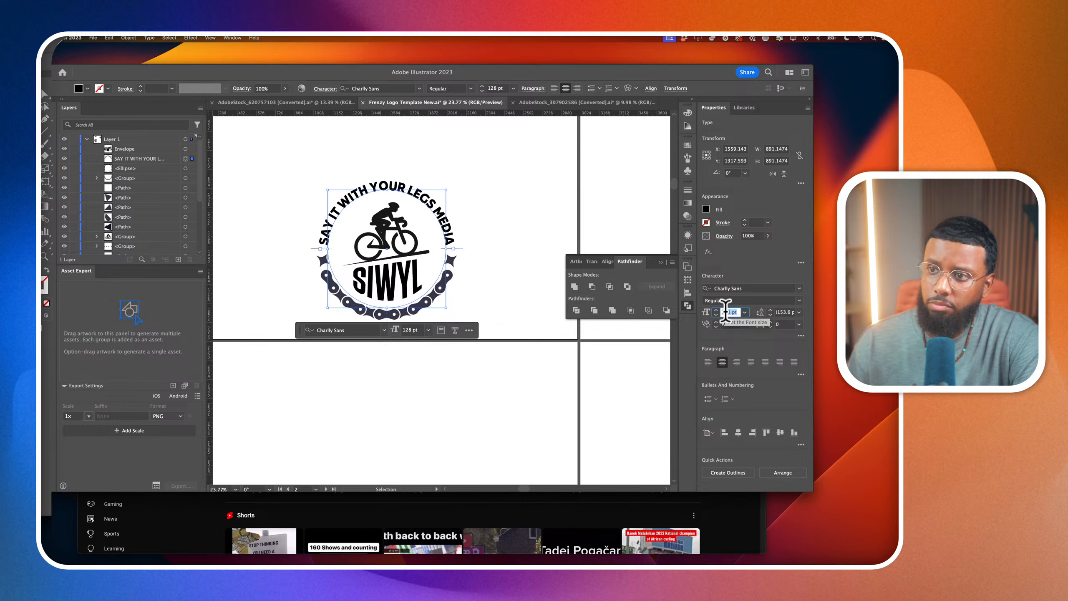
{"action": "left_click", "coordinate": [538, 228]}
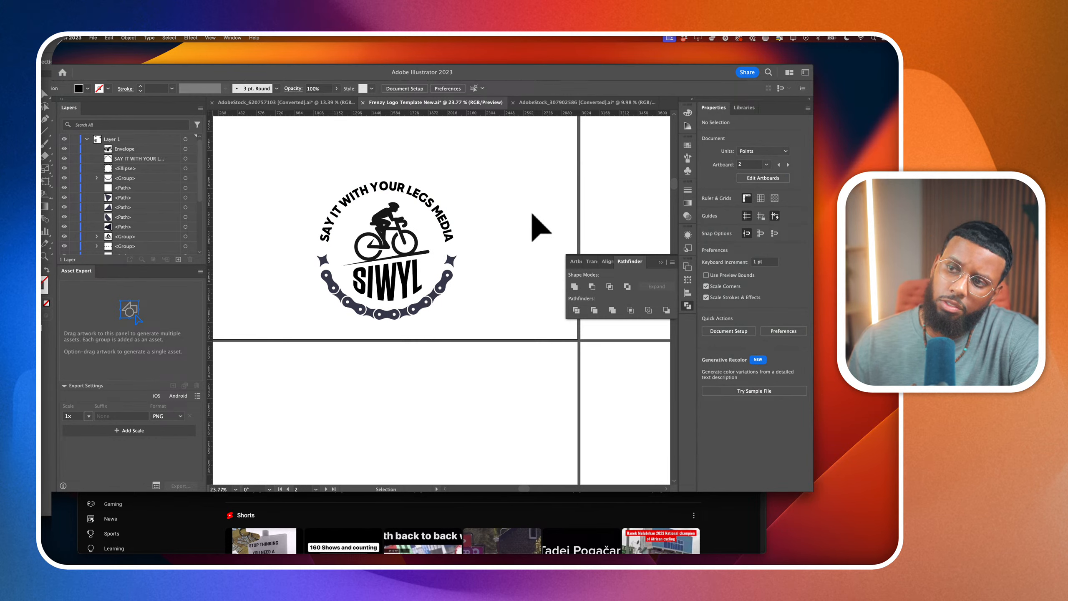
Set the font size of the circular tagline around the bicycle badge to 129 pt and deselect it
{"action": "left_click", "coordinate": [446, 213]}
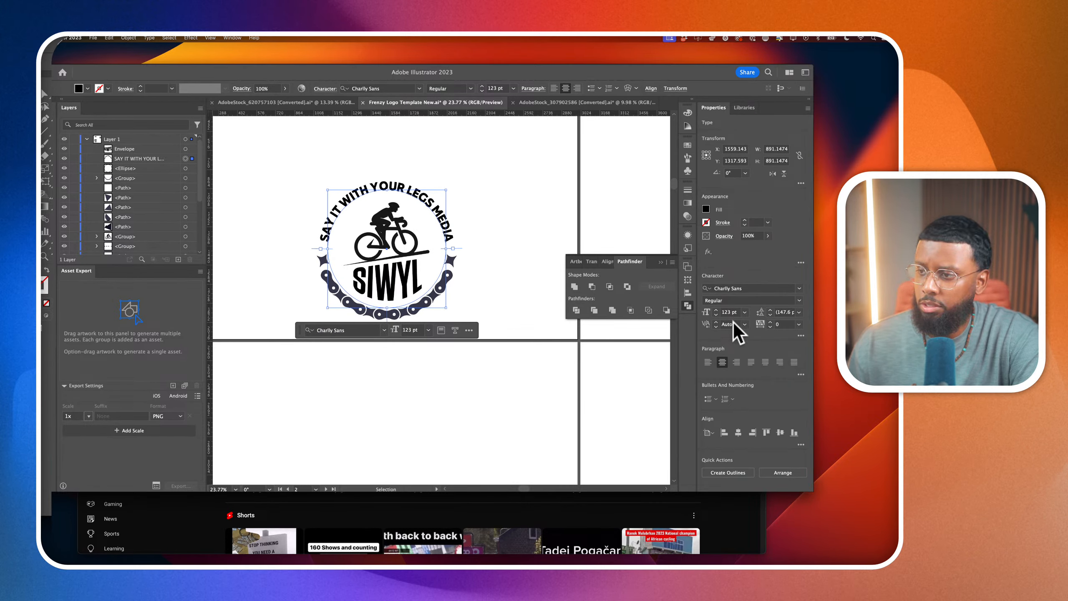
{"action": "key", "text": "Up"}
{"action": "key", "text": "Up"}
{"action": "key", "text": "Up"}
{"action": "key", "text": "Up"}
{"action": "key", "text": "Up"}
{"action": "key", "text": "Up"}
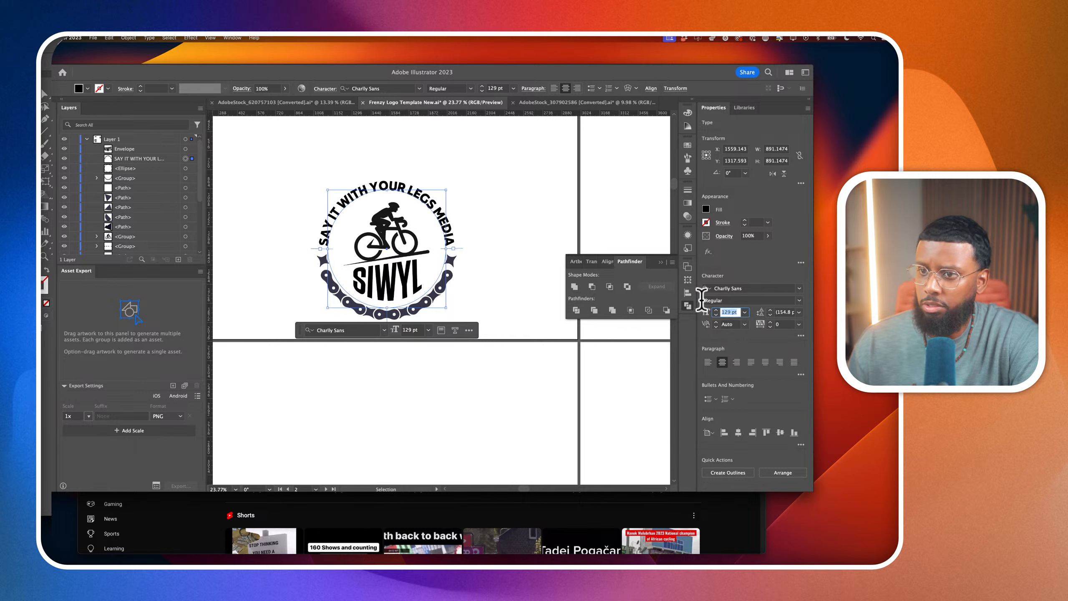
{"action": "key", "text": "Up"}
{"action": "key", "text": "Up"}
{"action": "key", "text": "Up"}
{"action": "key", "text": "Up"}
{"action": "key", "text": "Up"}
{"action": "key", "text": "Up"}
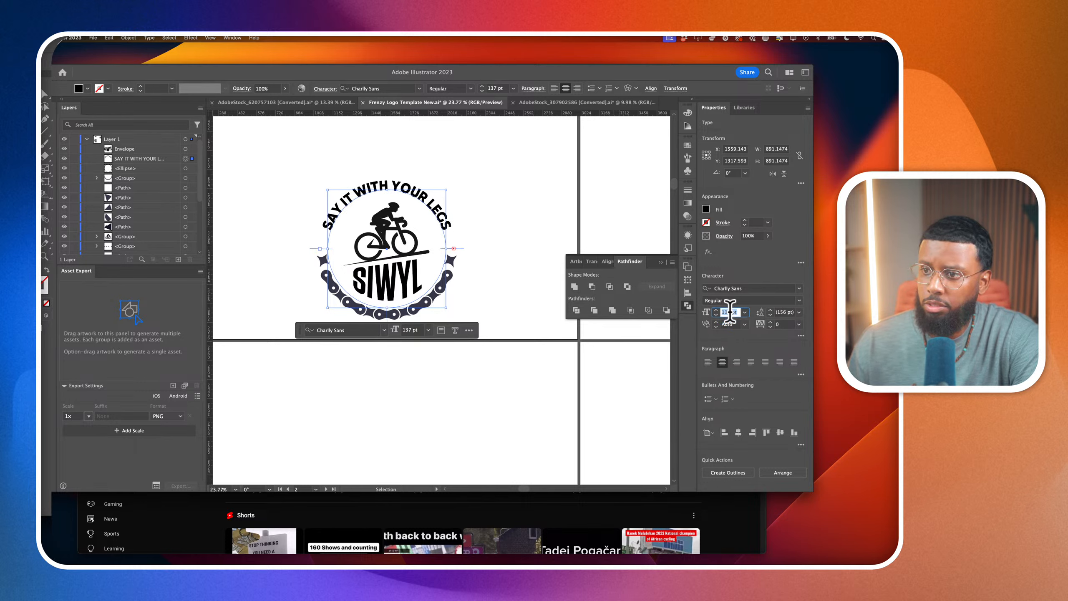
{"action": "key", "text": "Down"}
{"action": "key", "text": "Down"}
{"action": "key", "text": "Down"}
{"action": "key", "text": "Down"}
{"action": "key", "text": "Down"}
{"action": "key", "text": "Down"}
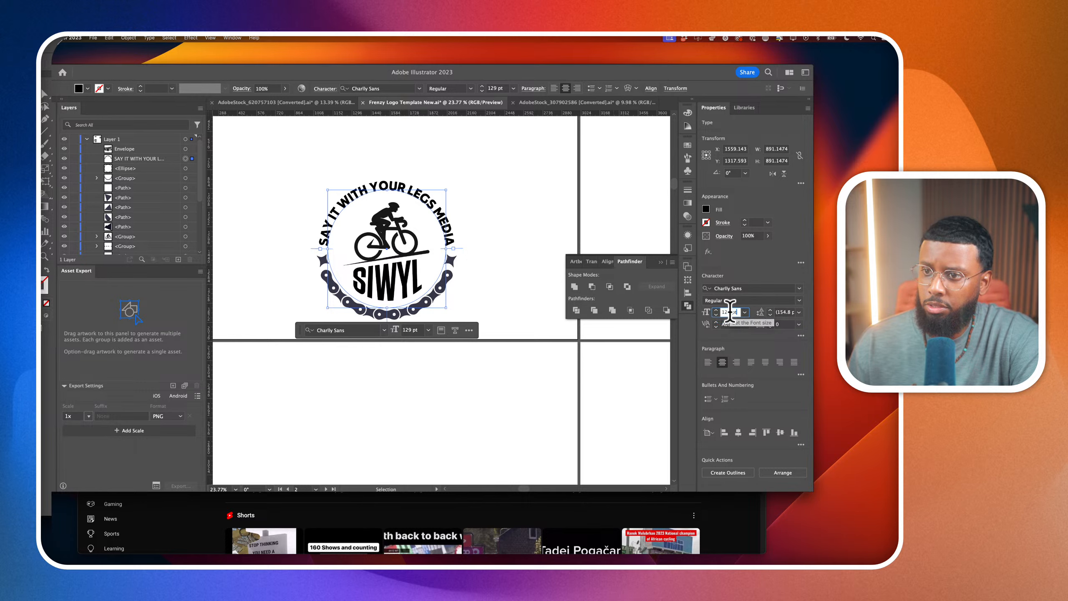
{"action": "left_click", "coordinate": [579, 198]}
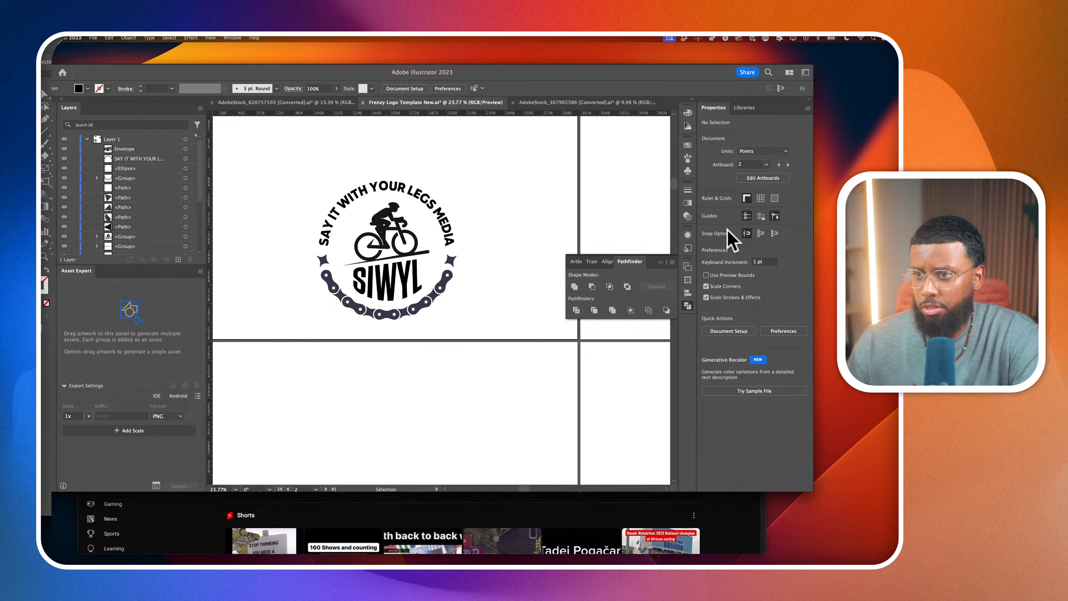
Move the SIWYL MEDIA logo from the first artboard to the empty artboard on the far side of the bicycle badge
{"action": "scroll", "coordinate": [520, 249], "scroll_direction": "down", "scroll_amount": 1}
{"action": "scroll", "coordinate": [520, 248], "scroll_direction": "down", "scroll_amount": 5}
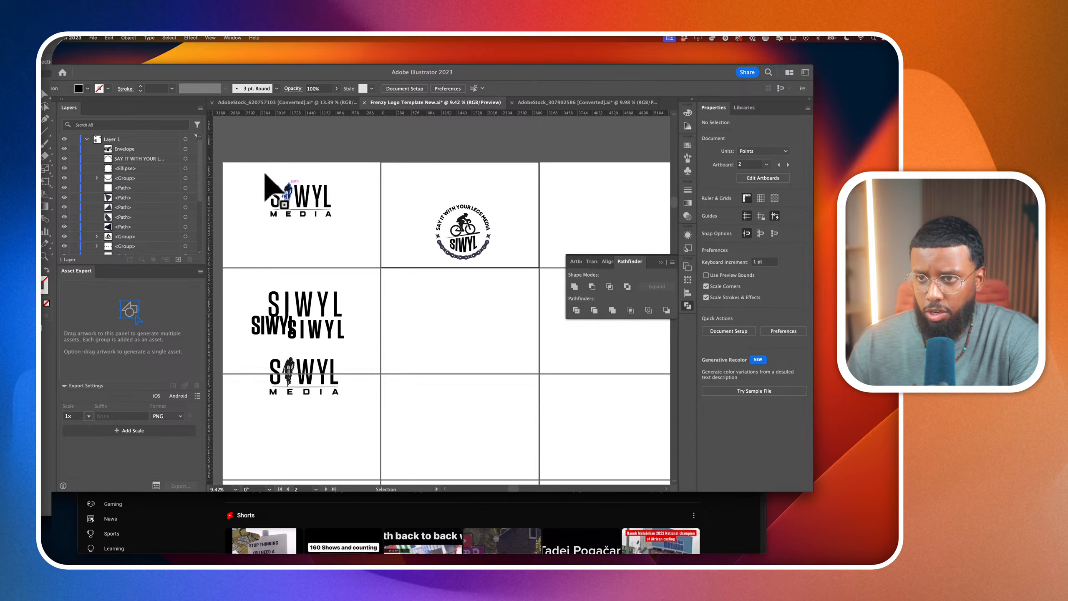
{"action": "left_click", "coordinate": [346, 219]}
{"action": "left_click_drag", "start_coordinate": [345, 219], "coordinate": [631, 216]}
{"action": "left_click_drag", "start_coordinate": [362, 175], "coordinate": [487, 280]}
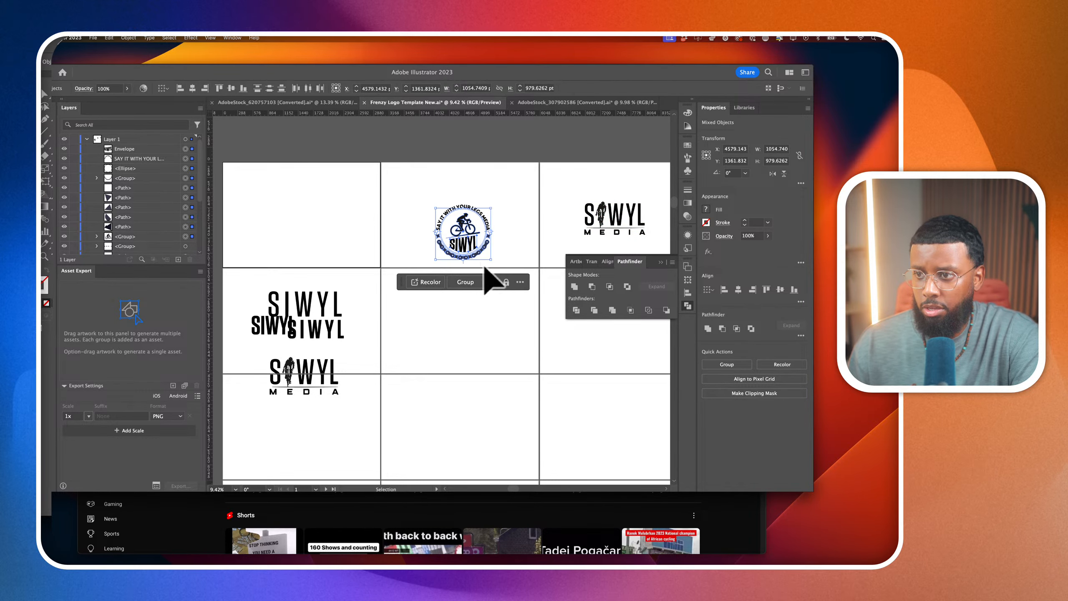
{"action": "scroll", "coordinate": [480, 236], "scroll_direction": "right", "scroll_amount": 2}
{"action": "scroll", "coordinate": [411, 215], "scroll_direction": "up", "scroll_amount": 3}
{"action": "left_click", "coordinate": [423, 179]}
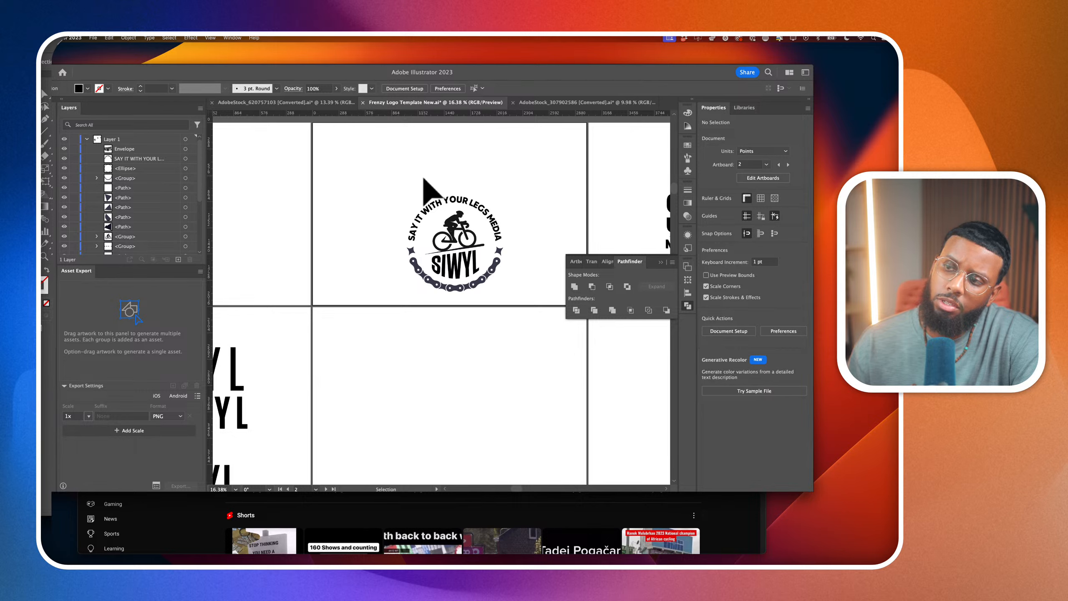
Duplicate the whole bicycle badge onto the artboard below and reposition the upper badge nearer the middle of its artboard
{"action": "left_click_drag", "start_coordinate": [408, 173], "coordinate": [510, 299]}
{"action": "left_click_drag", "start_coordinate": [488, 256], "coordinate": [487, 259]}
{"action": "left_click_drag", "start_coordinate": [492, 311], "coordinate": [488, 236]}
{"action": "left_click", "coordinate": [514, 220]}
Delete the word MEDIA from the upper badge's circular tagline so it reads SAY IT WITH YOUR LEGS
{"action": "scroll", "coordinate": [492, 196], "scroll_direction": "up", "scroll_amount": 5}
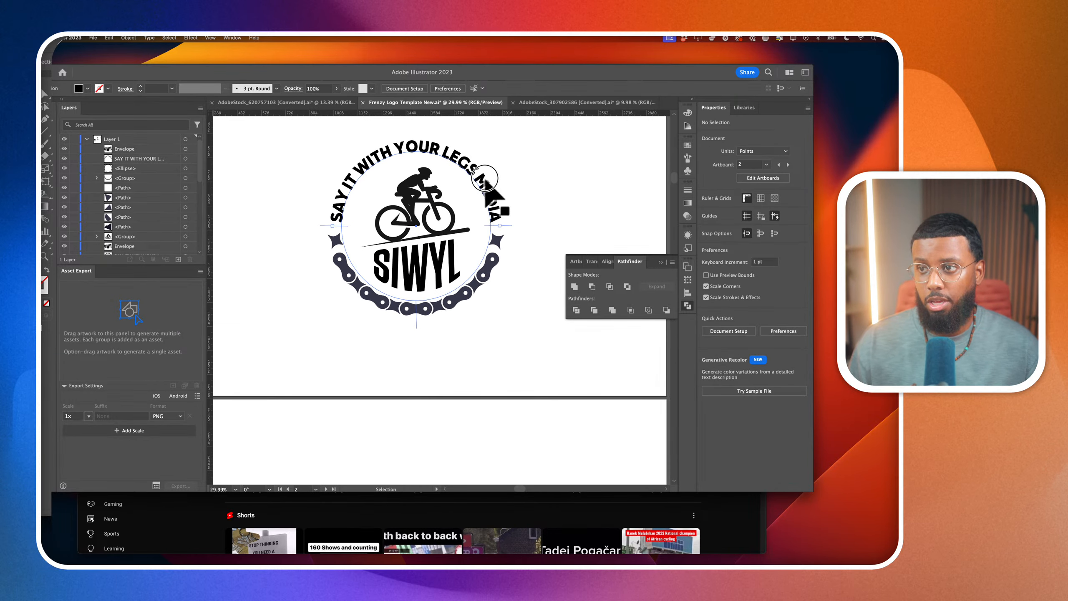
{"action": "left_click", "coordinate": [486, 180]}
{"action": "double_click", "coordinate": [485, 180]}
{"action": "left_click_drag", "start_coordinate": [473, 167], "coordinate": [511, 266]}
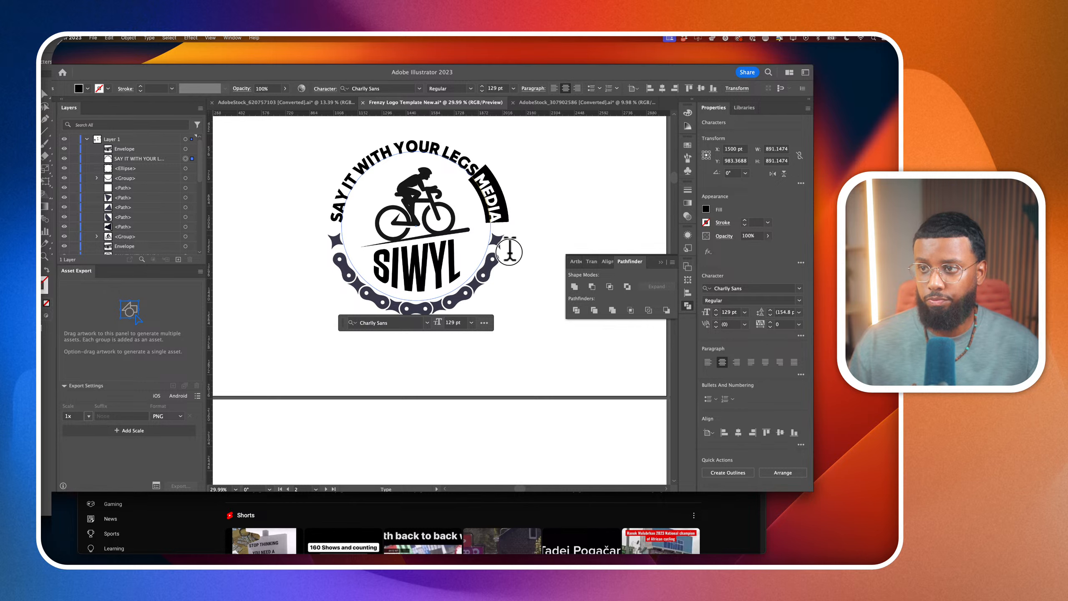
{"action": "key", "text": "BackSpace"}
Select all of the upper badge's tagline text and change its font to Marsek Bold
{"action": "left_click_drag", "start_coordinate": [492, 210], "coordinate": [481, 181]}
{"action": "key", "text": "super+a"}
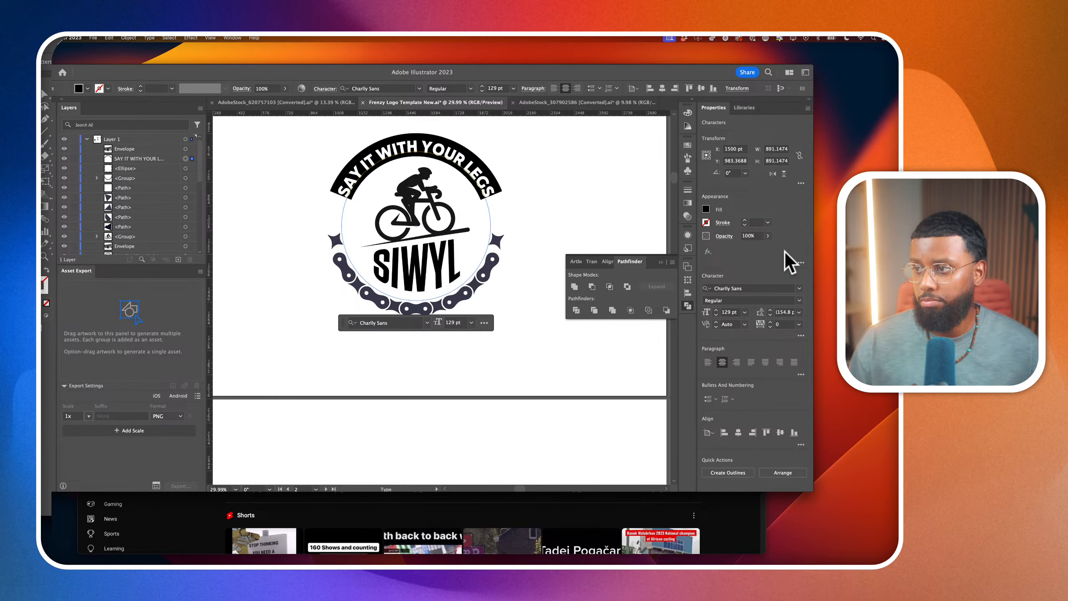
{"action": "left_click", "coordinate": [774, 288]}
{"action": "type", "text": "MARS"}
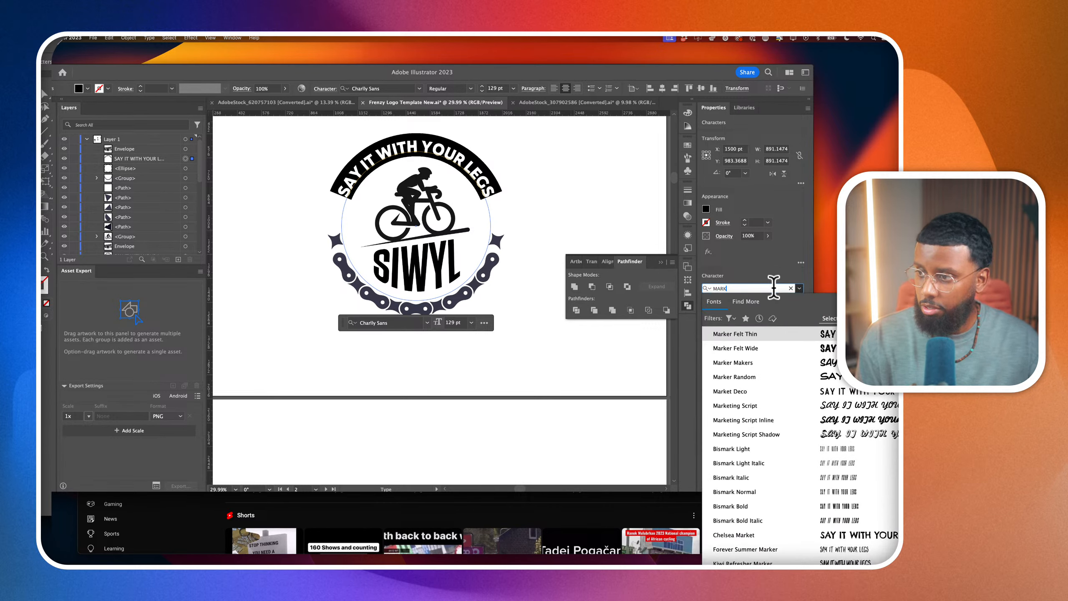
{"action": "left_click", "coordinate": [783, 362]}
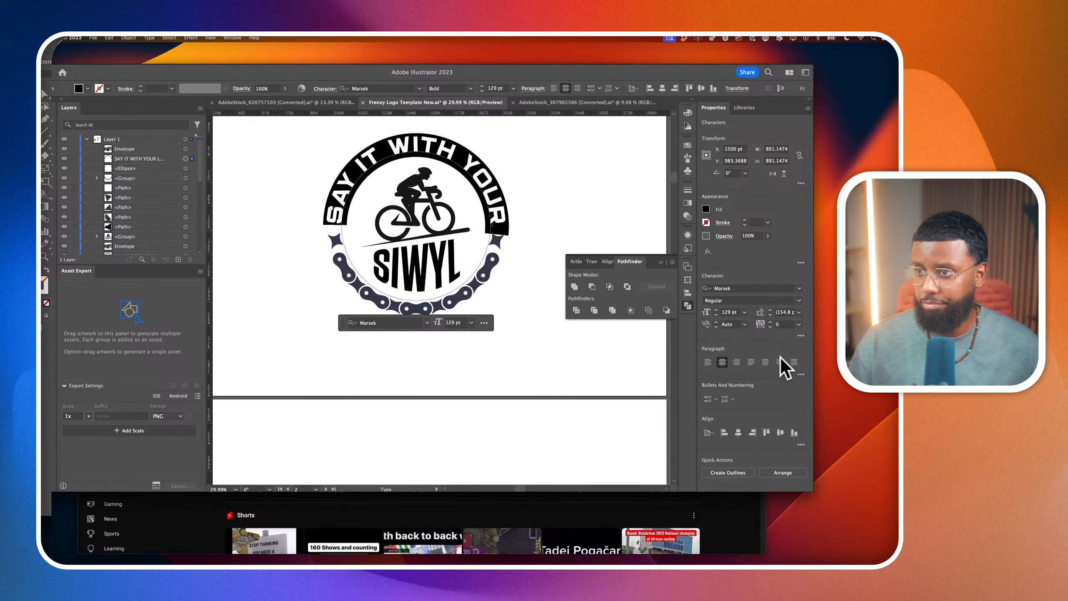
Set the upper badge's tagline to a font size of 93 pt and deselect it
{"action": "left_click", "coordinate": [727, 312]}
{"action": "key", "text": "Down"}
{"action": "key", "text": "Down"}
{"action": "key", "text": "Down"}
{"action": "key", "text": "Down"}
{"action": "key", "text": "Down"}
{"action": "key", "text": "Down"}
{"action": "key", "text": "Down"}
{"action": "key", "text": "Down"}
{"action": "key", "text": "Down"}
{"action": "key", "text": "Down"}
{"action": "key", "text": "Down"}
{"action": "key", "text": "Down"}
{"action": "key", "text": "Down"}
{"action": "key", "text": "Down"}
{"action": "key", "text": "Down"}
{"action": "key", "text": "Down"}
{"action": "key", "text": "Down"}
{"action": "key", "text": "Down"}
{"action": "key", "text": "Down"}
{"action": "key", "text": "Down"}
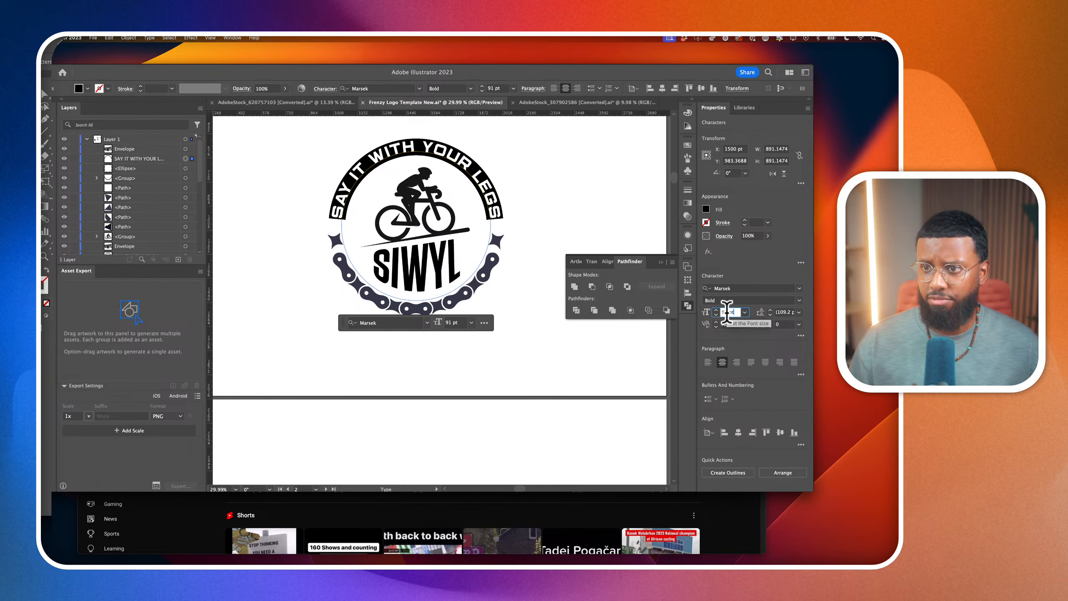
{"action": "key", "text": "Up"}
{"action": "key", "text": "Up"}
{"action": "left_click", "coordinate": [45, 94]}
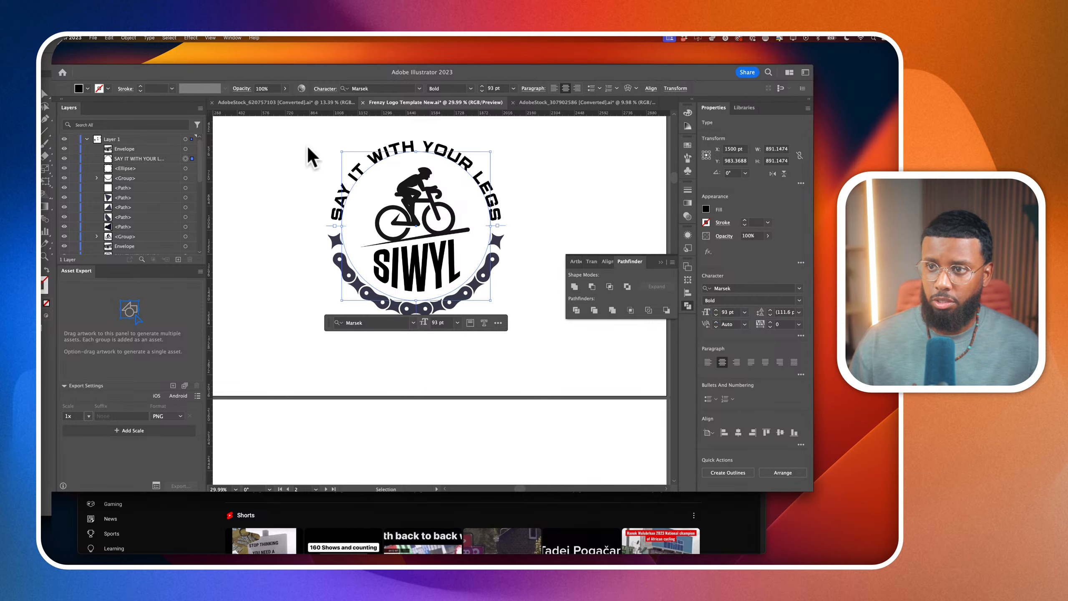
{"action": "left_click", "coordinate": [308, 149]}
Examine the upper badge's tagline up close and compare it with the badge copy on the artboard below
{"action": "scroll", "coordinate": [314, 179], "scroll_direction": "down", "scroll_amount": 5}
{"action": "left_click", "coordinate": [331, 189]}
{"action": "left_click", "coordinate": [514, 223]}
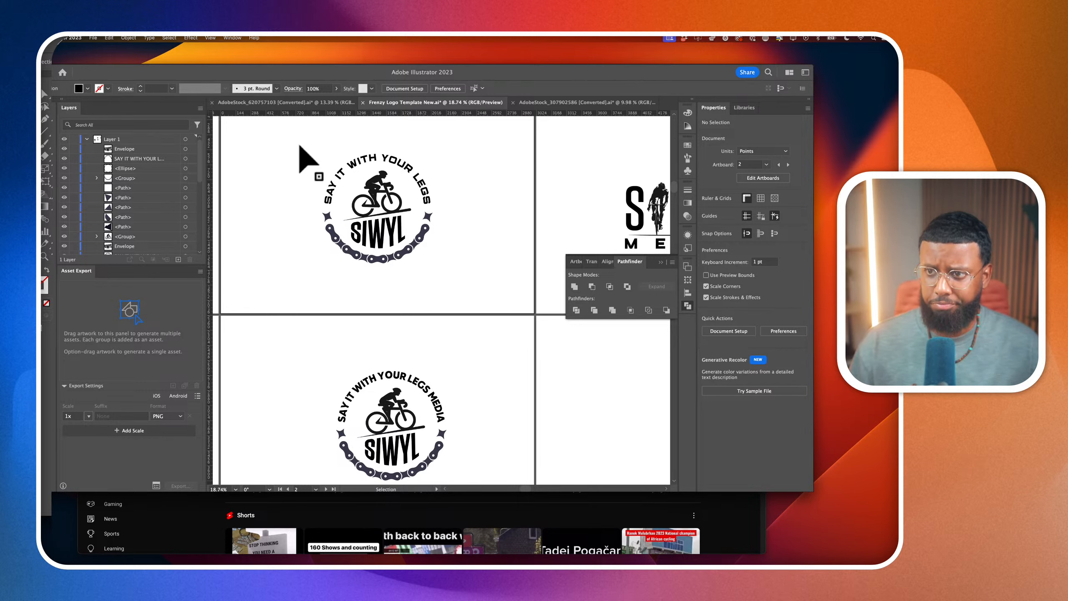
{"action": "scroll", "coordinate": [301, 149], "scroll_direction": "up", "scroll_amount": 5}
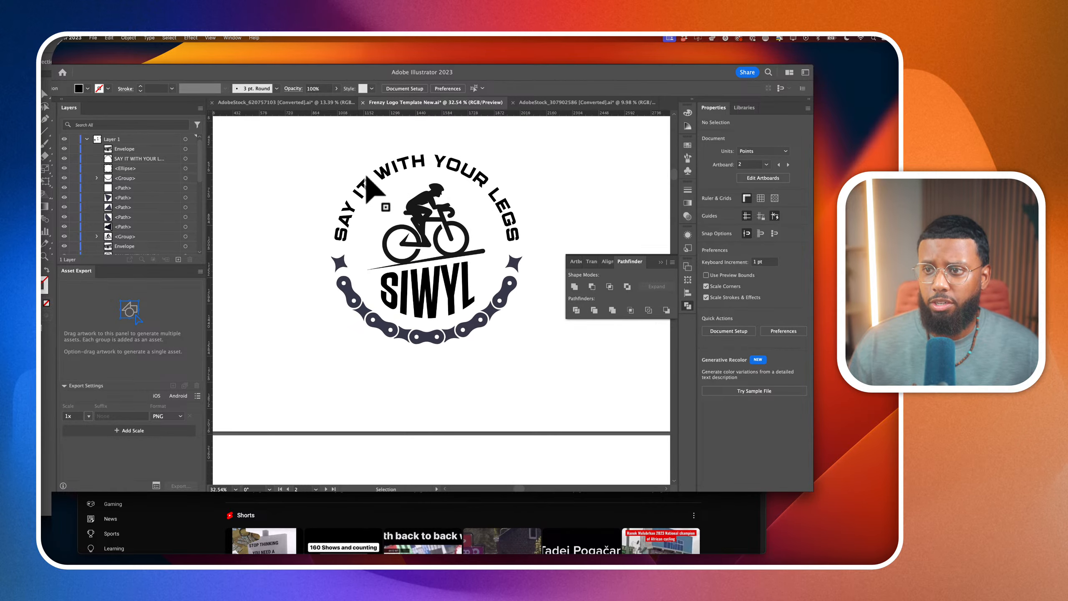
{"action": "scroll", "coordinate": [365, 176], "scroll_direction": "right", "scroll_amount": 2}
{"action": "scroll", "coordinate": [366, 176], "scroll_direction": "up", "scroll_amount": 1}
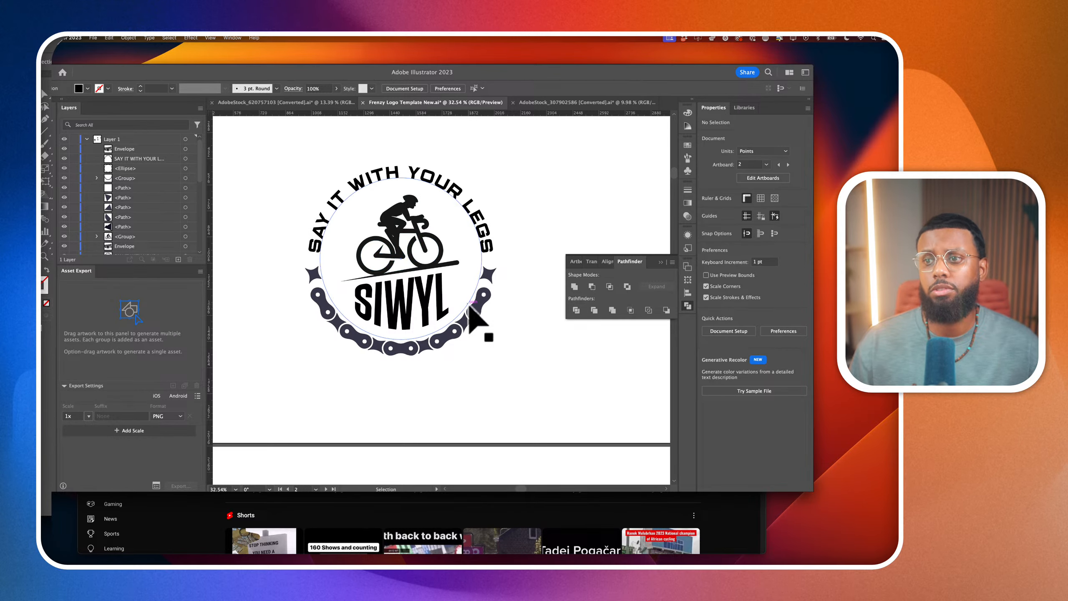
{"action": "scroll", "coordinate": [474, 299], "scroll_direction": "down", "scroll_amount": 1}
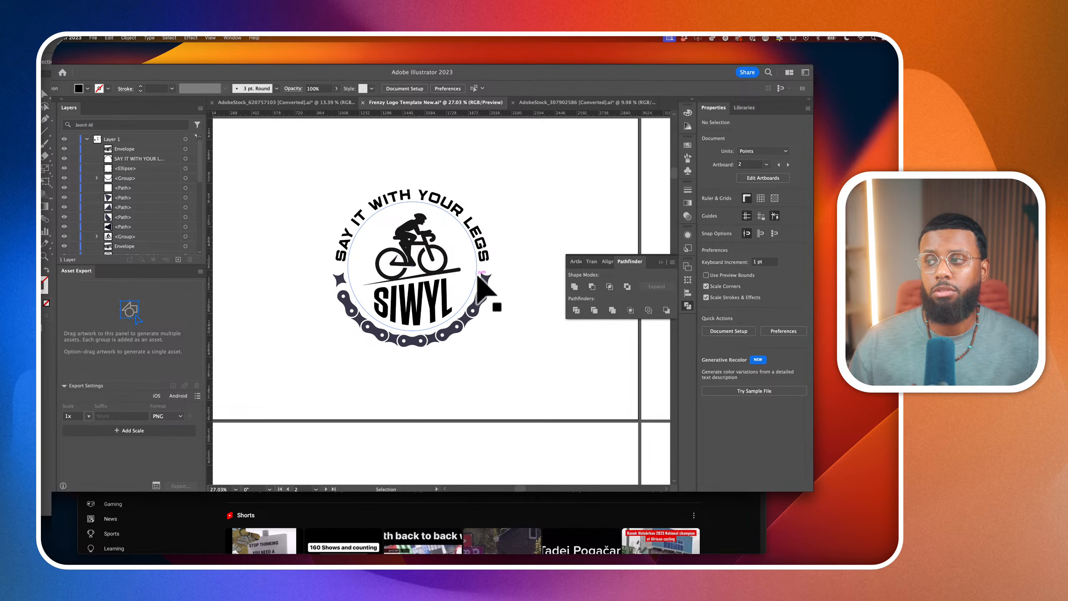
{"action": "scroll", "coordinate": [605, 240], "scroll_direction": "down", "scroll_amount": 2}
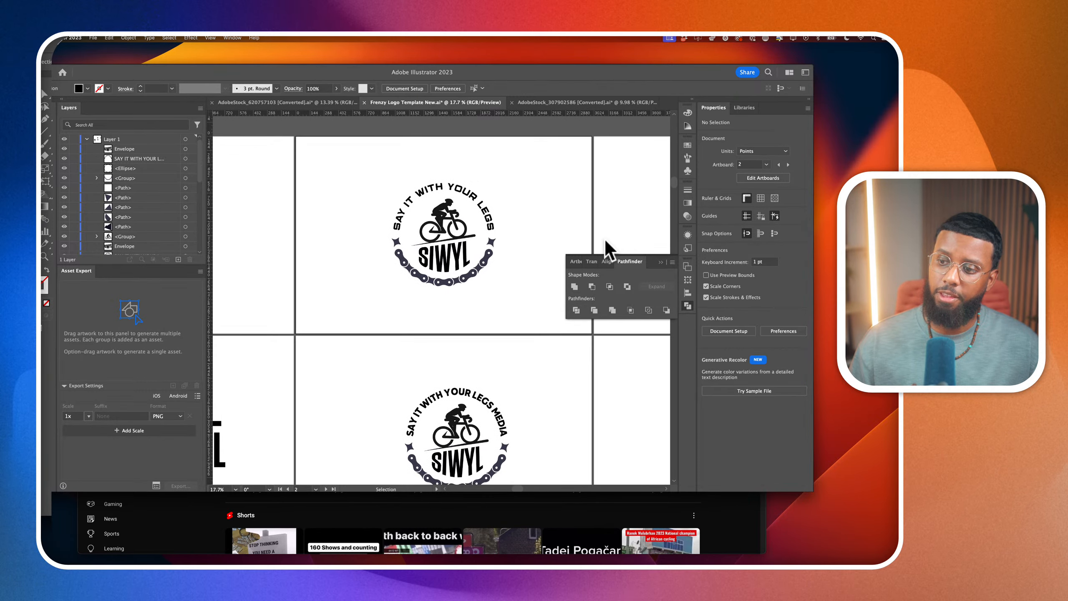
{"action": "scroll", "coordinate": [605, 240], "scroll_direction": "down", "scroll_amount": 2}
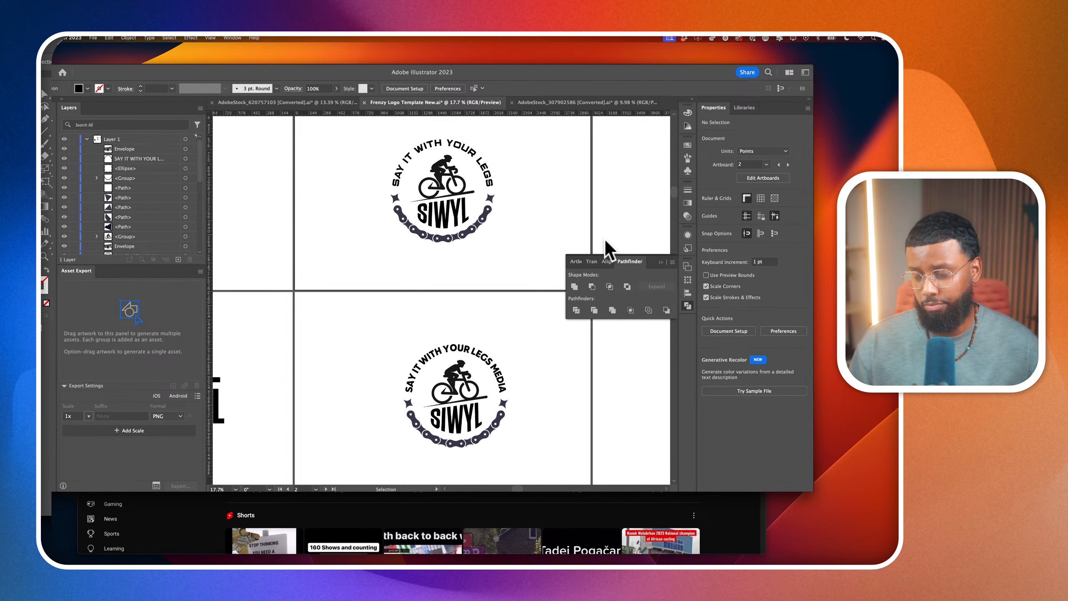
Select the lower badge's circular tagline and search the font list for Averta, previewing its styles
{"action": "left_click", "coordinate": [496, 370]}
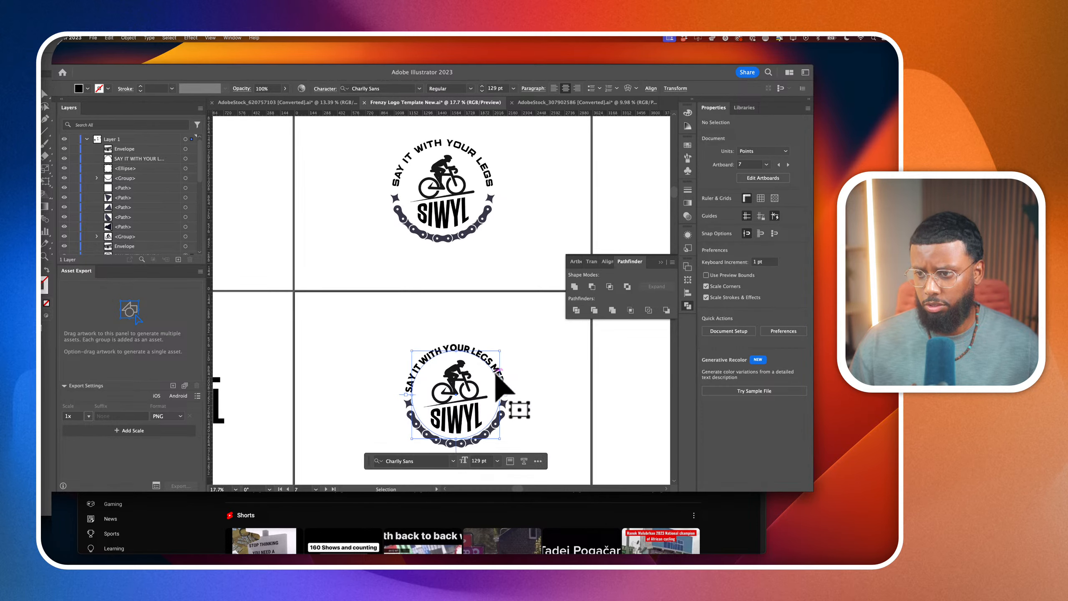
{"action": "left_click", "coordinate": [749, 288]}
{"action": "type", "text": "AVE"}
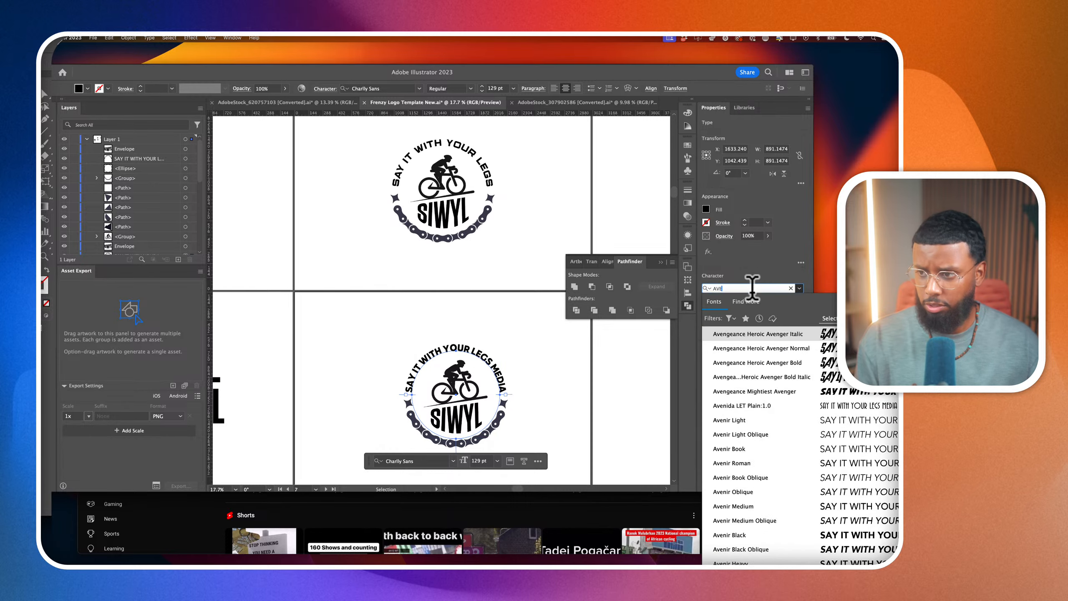
{"action": "type", "text": "RTA"}
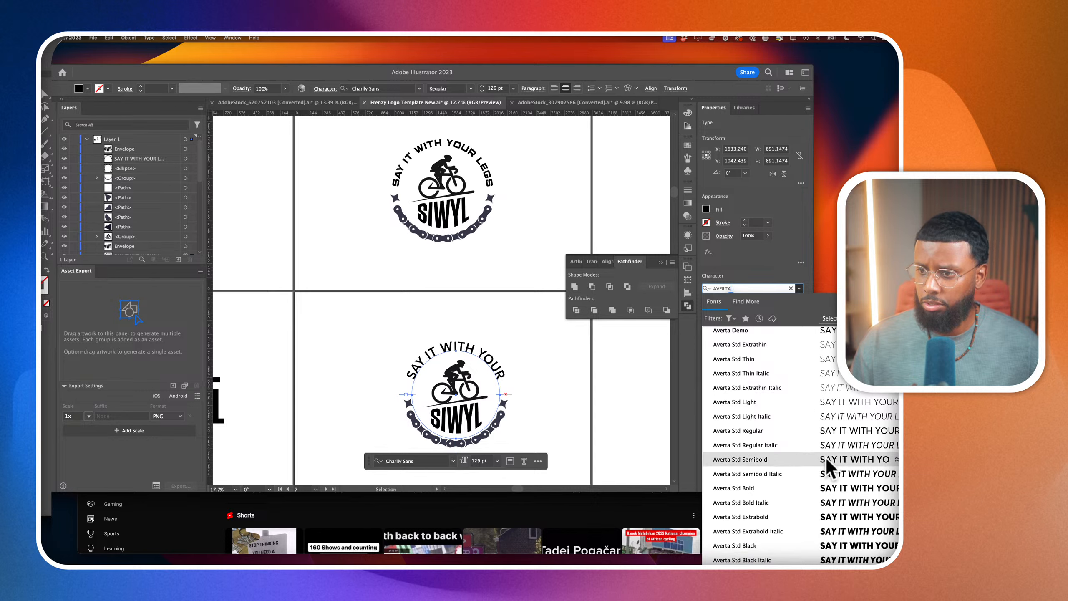
Search the font list for Gilroy and change the lower badge's circular tagline to Gilroy Black
{"action": "left_click", "coordinate": [778, 289]}
{"action": "type", "text": "Gi"}
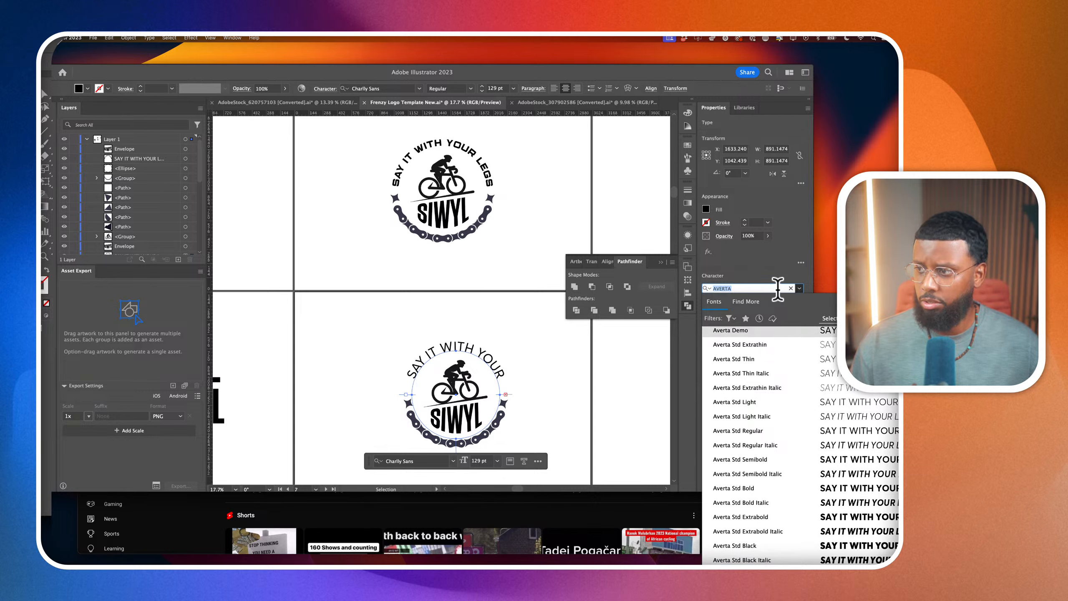
{"action": "type", "text": "lr"}
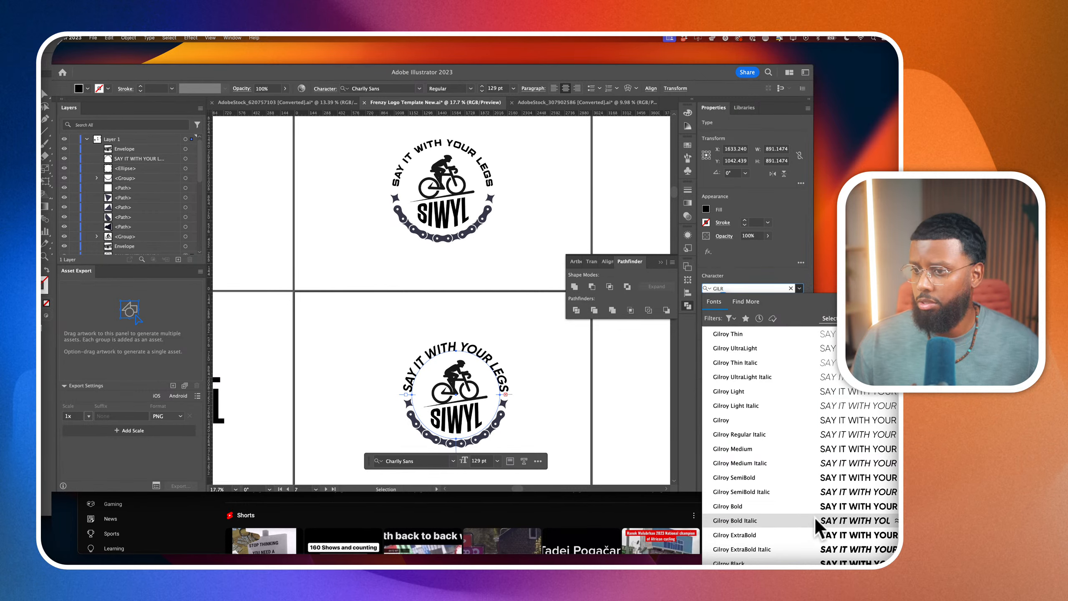
{"action": "scroll", "coordinate": [816, 523], "scroll_direction": "down", "scroll_amount": 2}
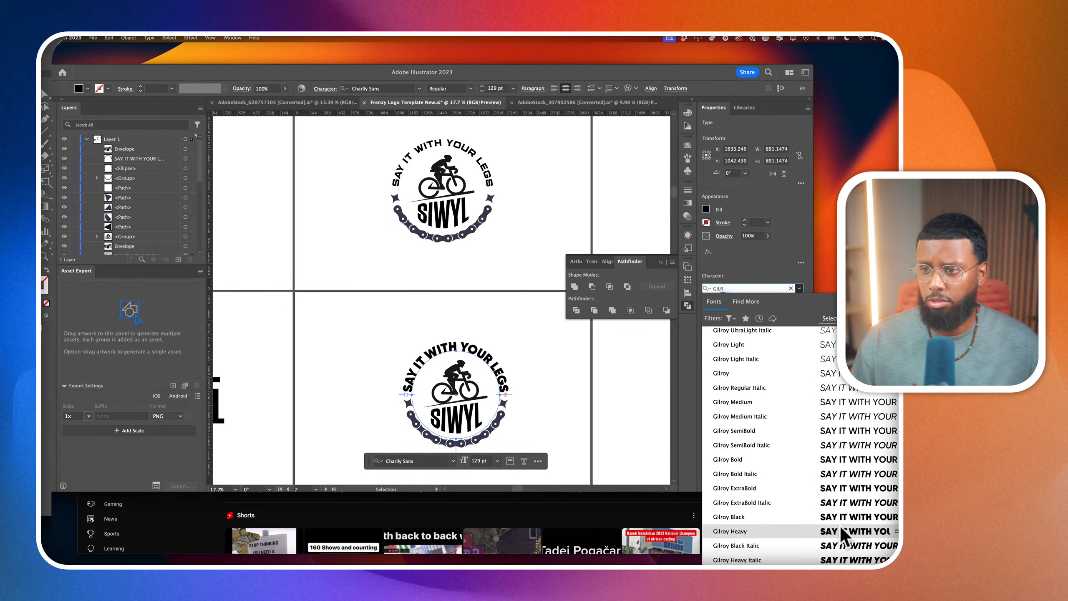
{"action": "left_click", "coordinate": [836, 516]}
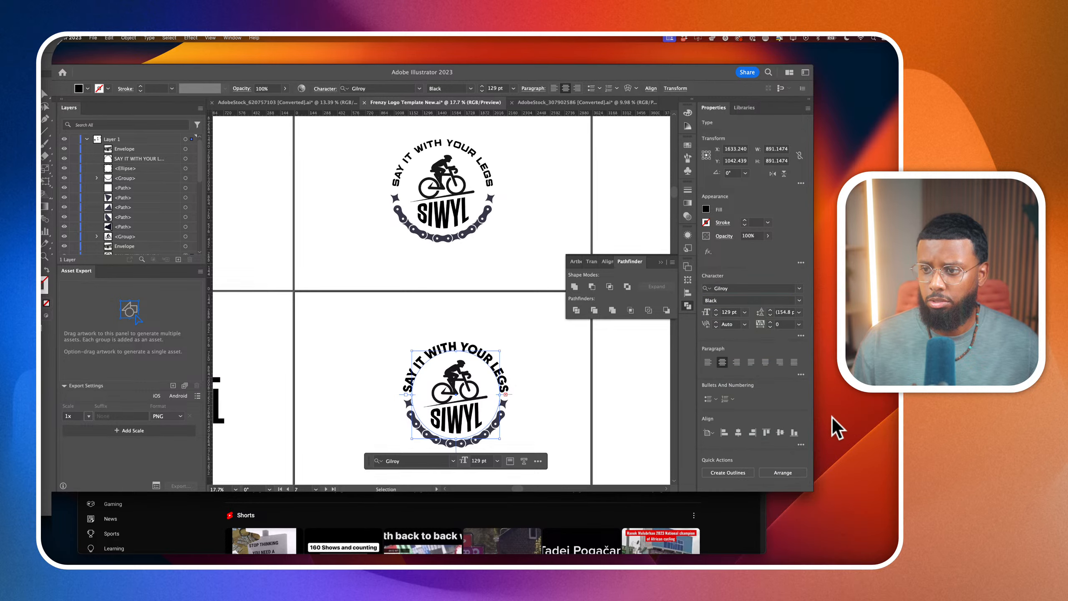
Reduce the lower badge's tagline to a font size of 98 pt and deselect it
{"action": "scroll", "coordinate": [732, 309], "scroll_direction": "down", "scroll_amount": 20}
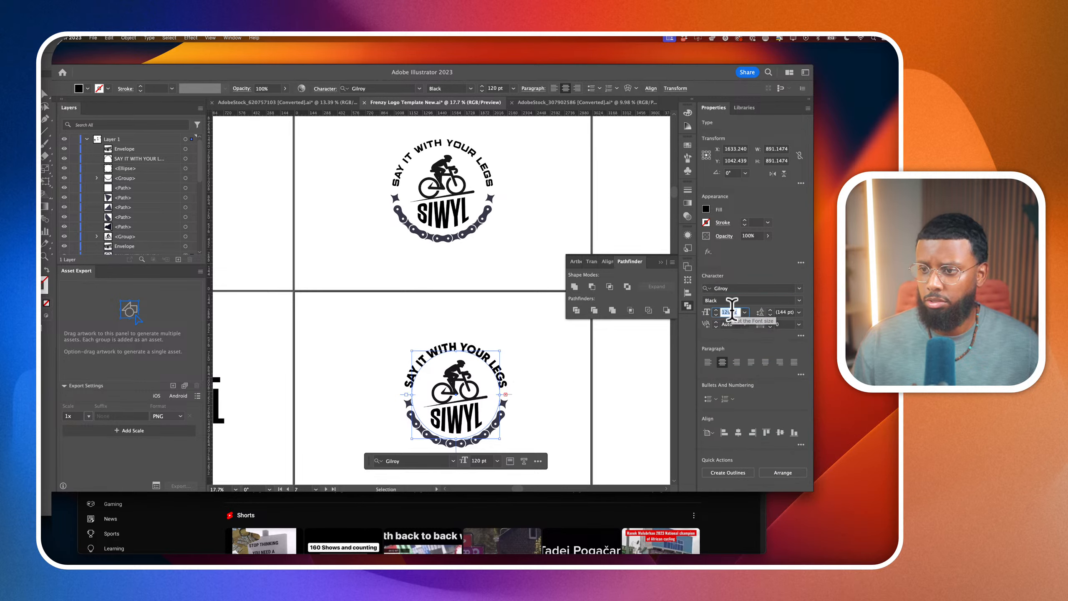
{"action": "scroll", "coordinate": [732, 311], "scroll_direction": "down", "scroll_amount": 10}
{"action": "scroll", "coordinate": [732, 311], "scroll_direction": "up", "scroll_amount": 5}
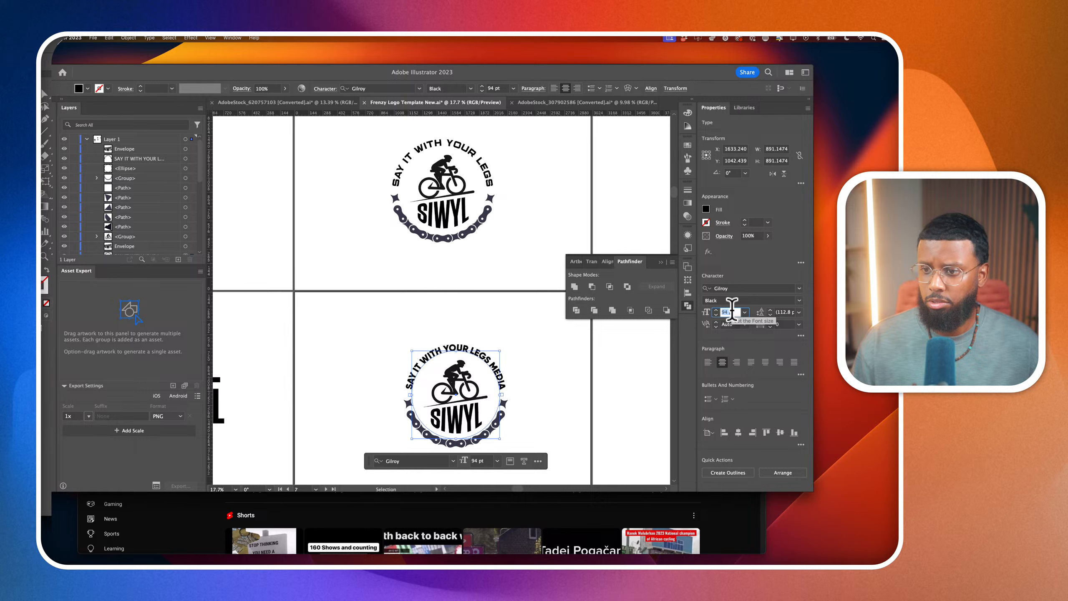
{"action": "left_click", "coordinate": [489, 300]}
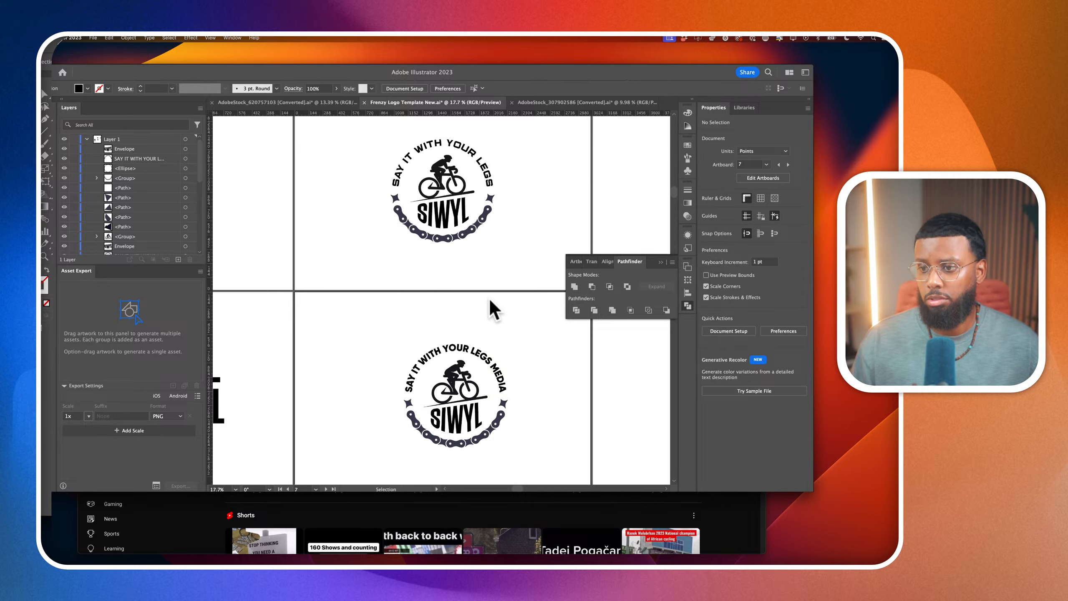
Reselect the lower badge's tagline, then set its leading to 118 pt and its vertical scale to 109%
{"action": "left_click", "coordinate": [485, 358]}
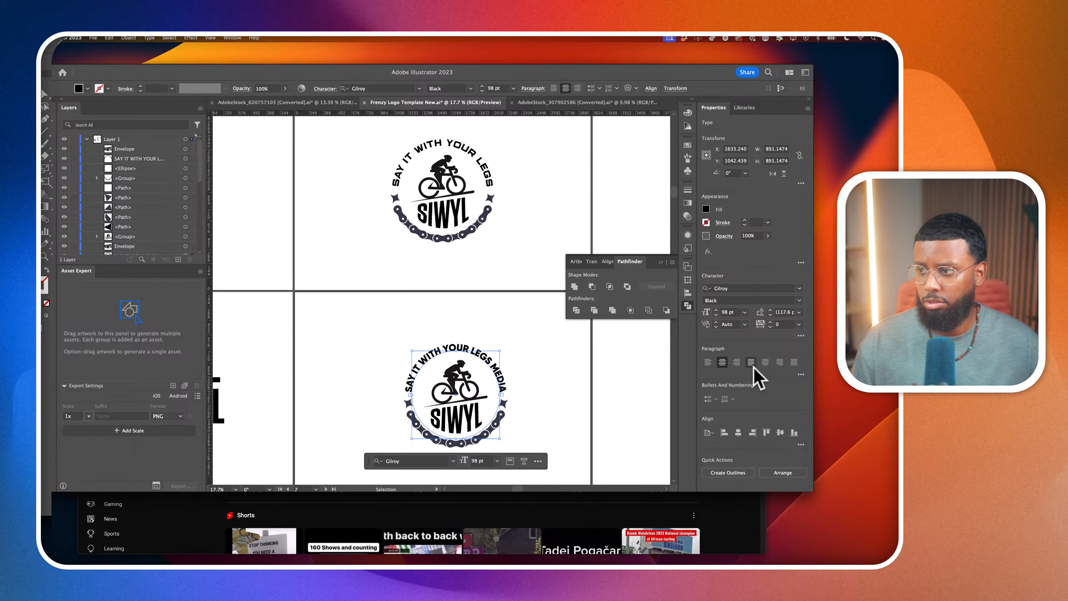
{"action": "left_click", "coordinate": [770, 310]}
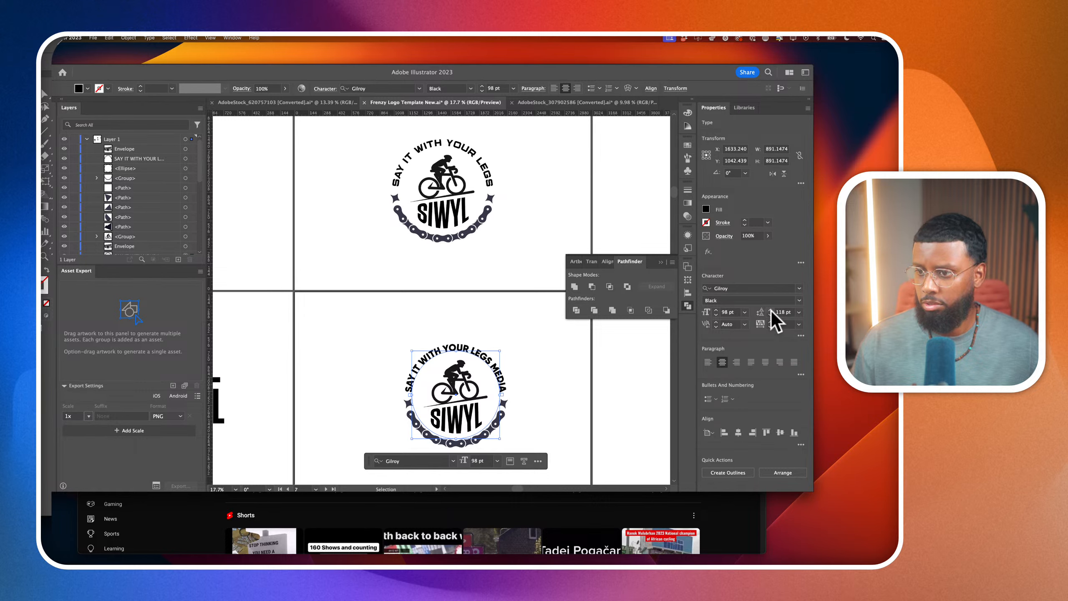
{"action": "left_click", "coordinate": [325, 88]}
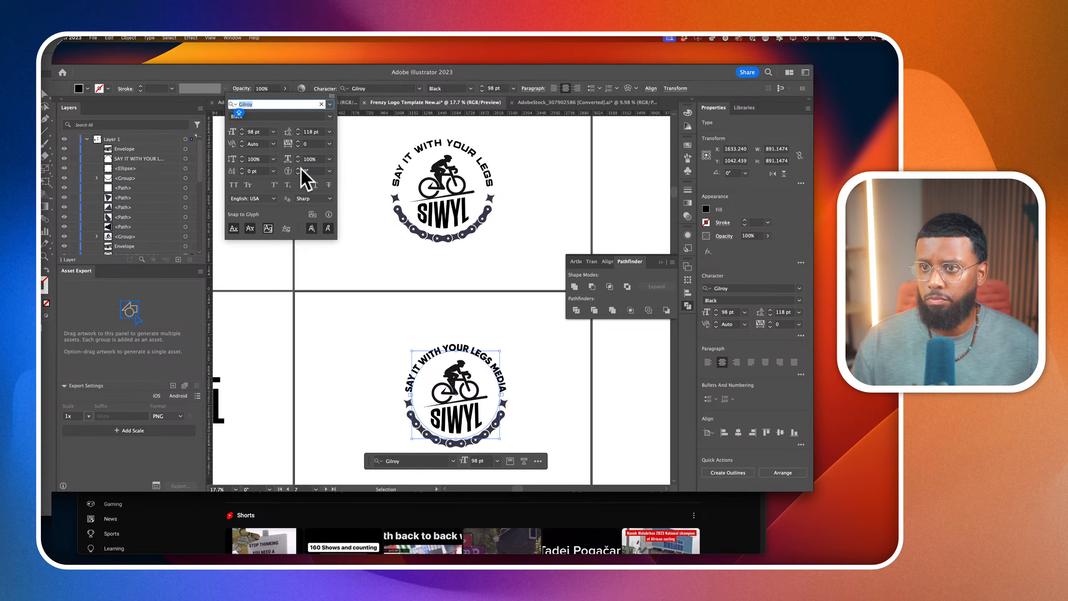
{"action": "left_click", "coordinate": [243, 158]}
{"action": "left_click", "coordinate": [241, 156]}
{"action": "left_click", "coordinate": [242, 156]}
{"action": "left_click", "coordinate": [241, 157]}
{"action": "left_click", "coordinate": [241, 156]}
{"action": "left_click", "coordinate": [242, 156]}
{"action": "left_click", "coordinate": [242, 156]}
{"action": "left_click", "coordinate": [241, 157]}
{"action": "left_click", "coordinate": [241, 157]}
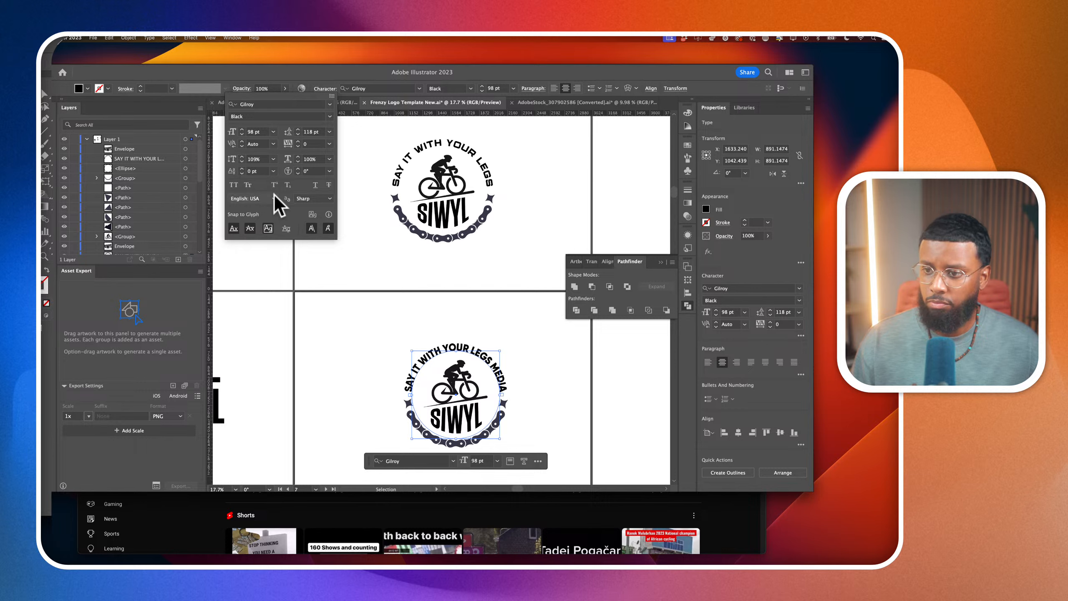
Reselect the lower badge's circular tagline and set its vertical scale to 100%
{"action": "left_click", "coordinate": [400, 330]}
{"action": "left_click", "coordinate": [534, 357]}
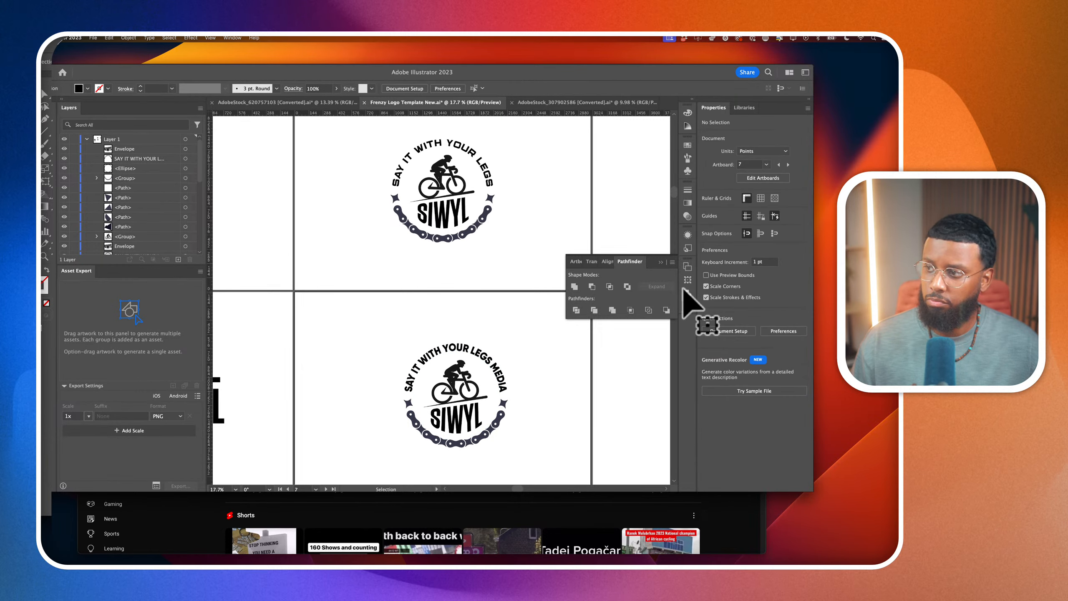
{"action": "scroll", "coordinate": [530, 381], "scroll_direction": "up", "scroll_amount": 2}
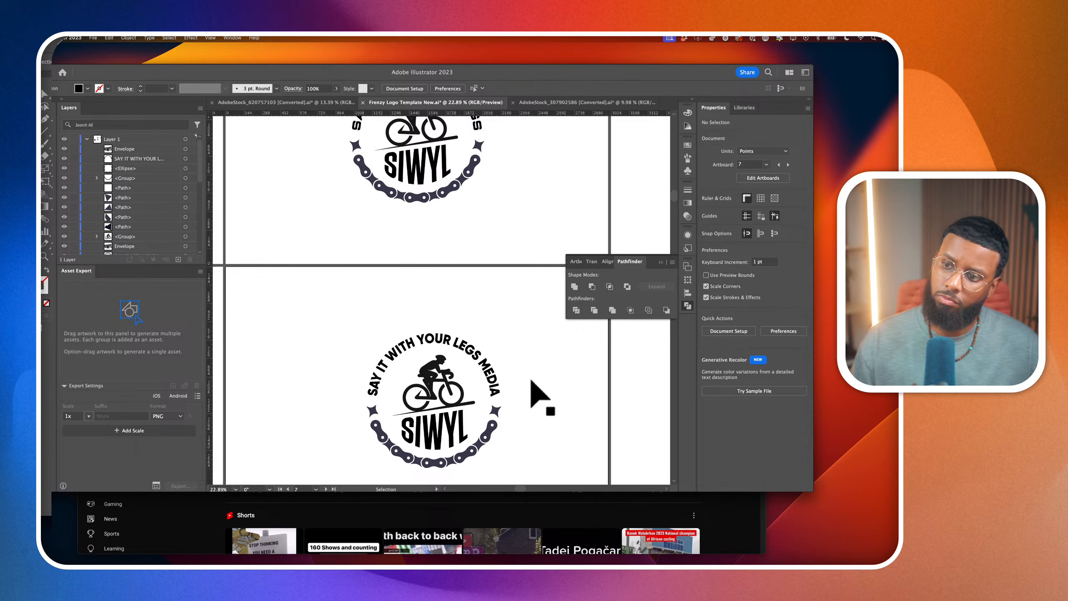
{"action": "scroll", "coordinate": [498, 366], "scroll_direction": "up", "scroll_amount": 2}
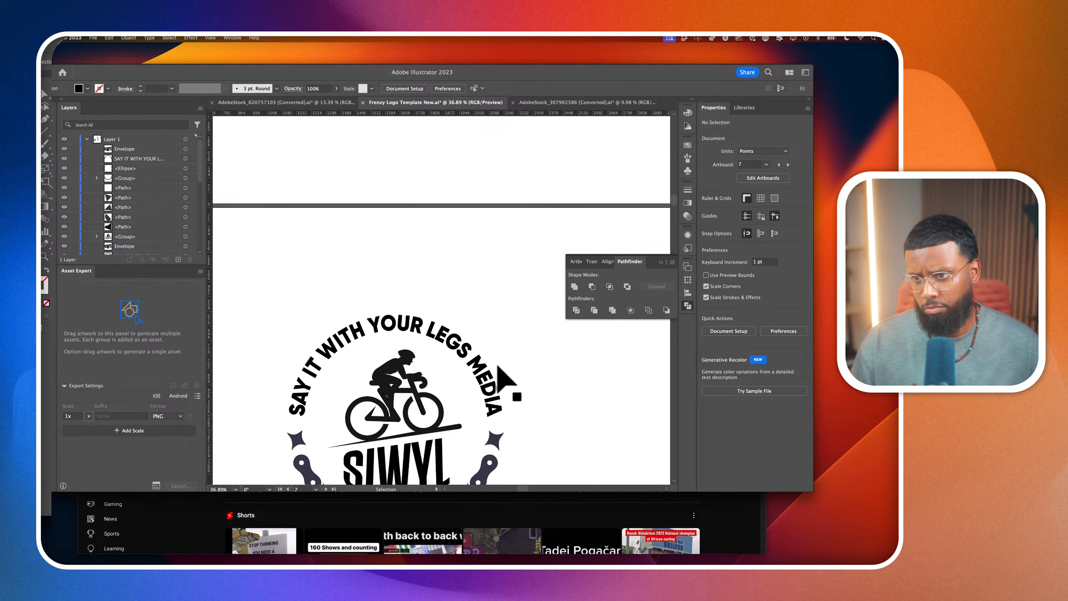
{"action": "scroll", "coordinate": [497, 366], "scroll_direction": "down", "scroll_amount": 2}
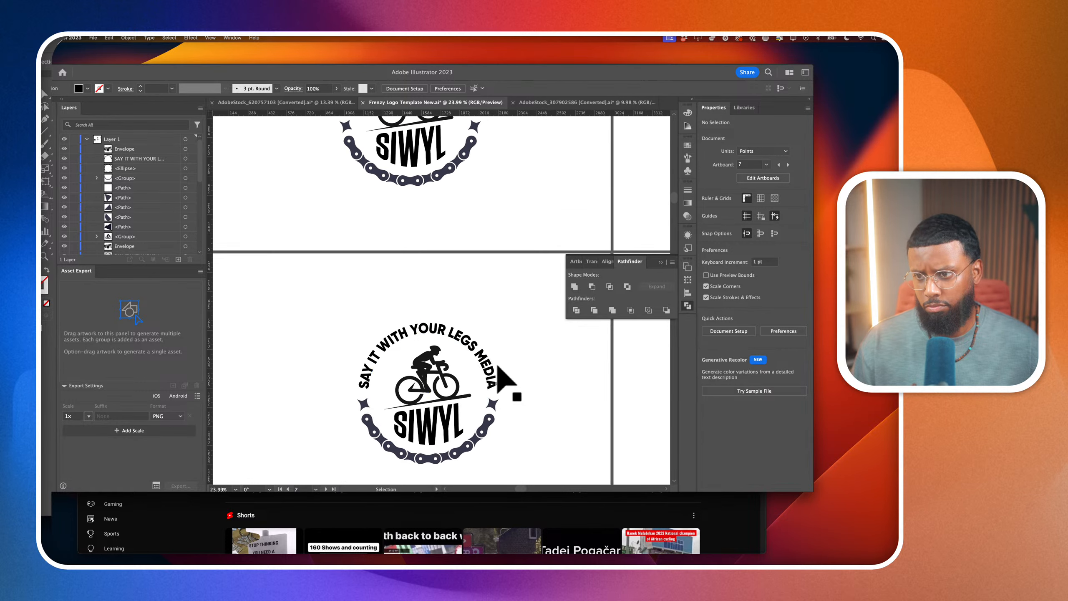
{"action": "left_click", "coordinate": [490, 372]}
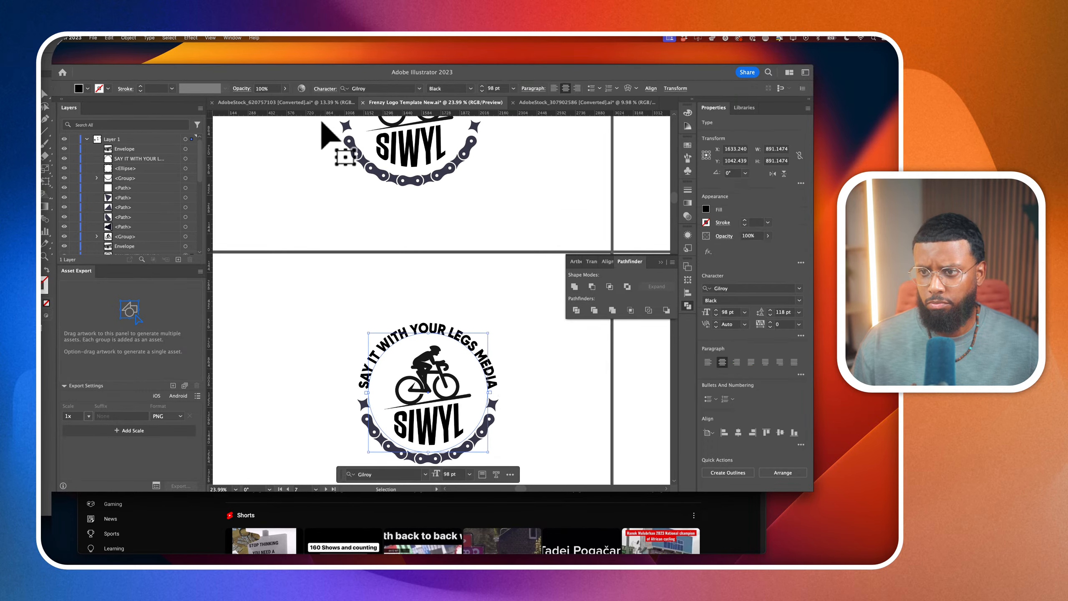
{"action": "left_click", "coordinate": [324, 90]}
{"action": "left_click", "coordinate": [256, 160]}
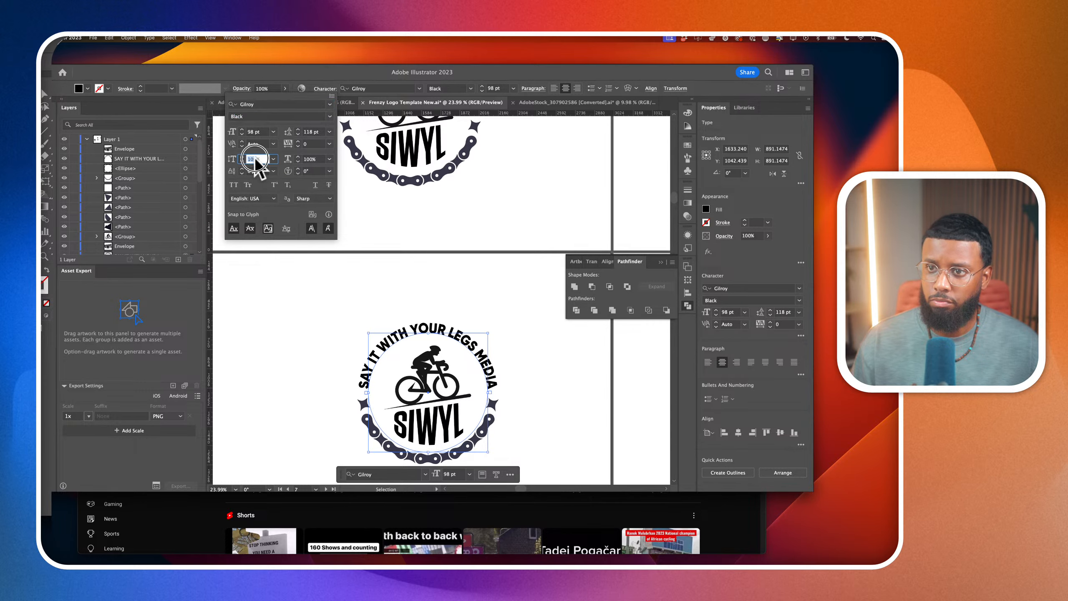
{"action": "type", "text": "100"}
{"action": "key", "text": "Return"}
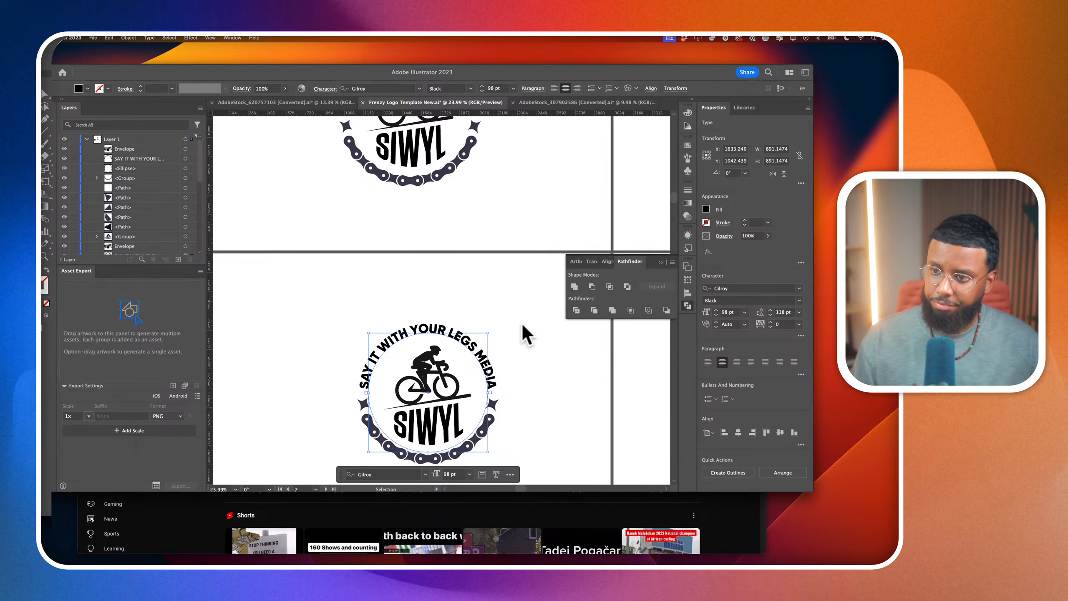
Enlarge the lower badge's tagline circle proportionally about its centre to about 935 pt wide, and deselect it
{"action": "scroll", "coordinate": [498, 440], "scroll_direction": "down", "scroll_amount": 2}
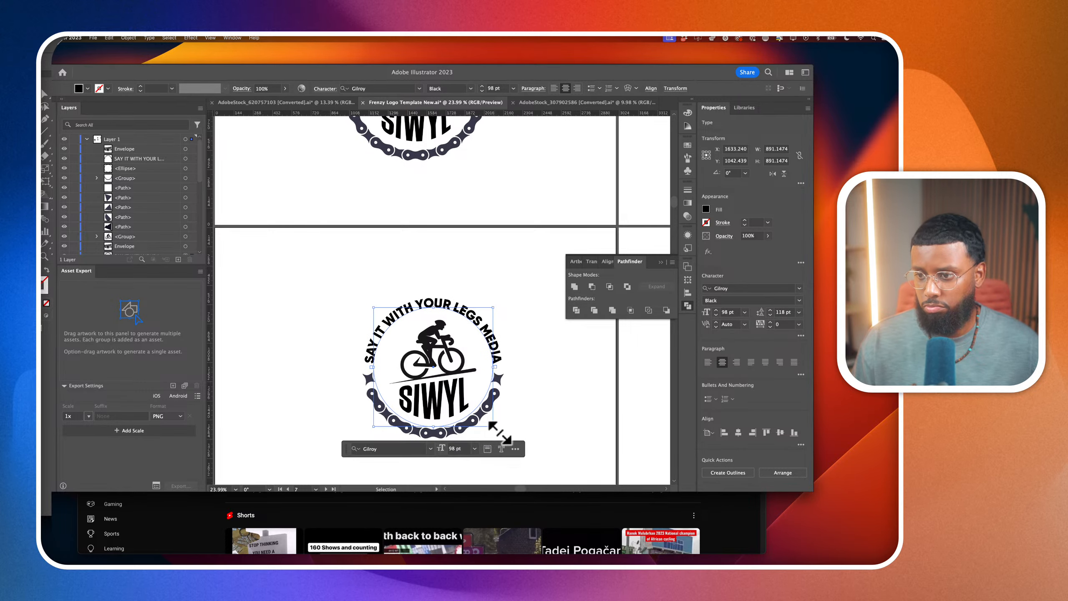
{"action": "left_click_drag", "start_coordinate": [493, 427], "coordinate": [496, 430]}
{"action": "left_click", "coordinate": [543, 408]}
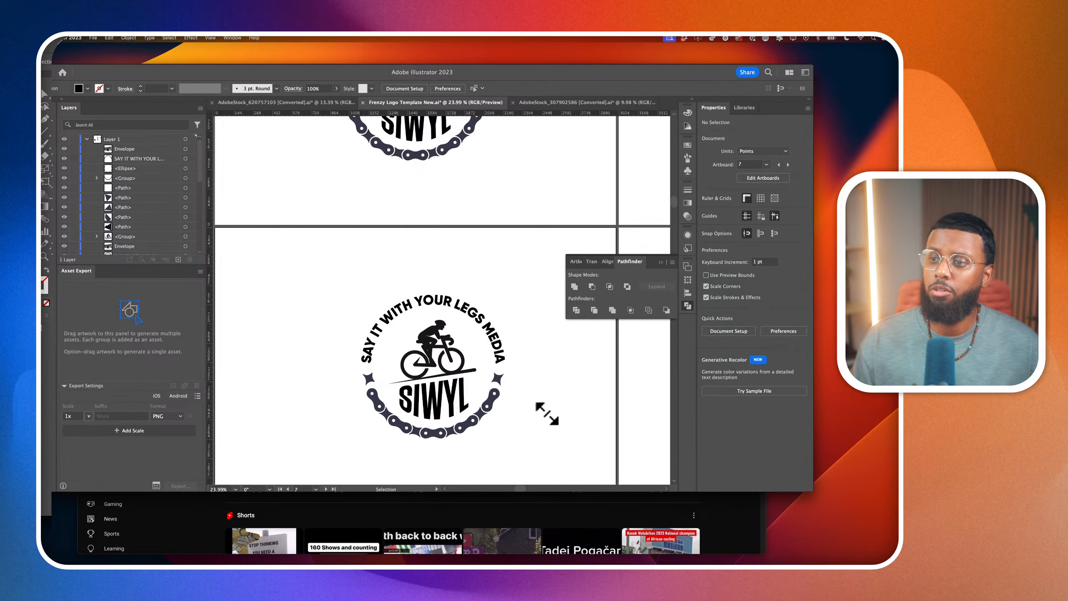
Compare the two bicycle badges with each other and with the neighbouring SIWYL MEDIA logo concept
{"action": "scroll", "coordinate": [545, 413], "scroll_direction": "down", "scroll_amount": 2}
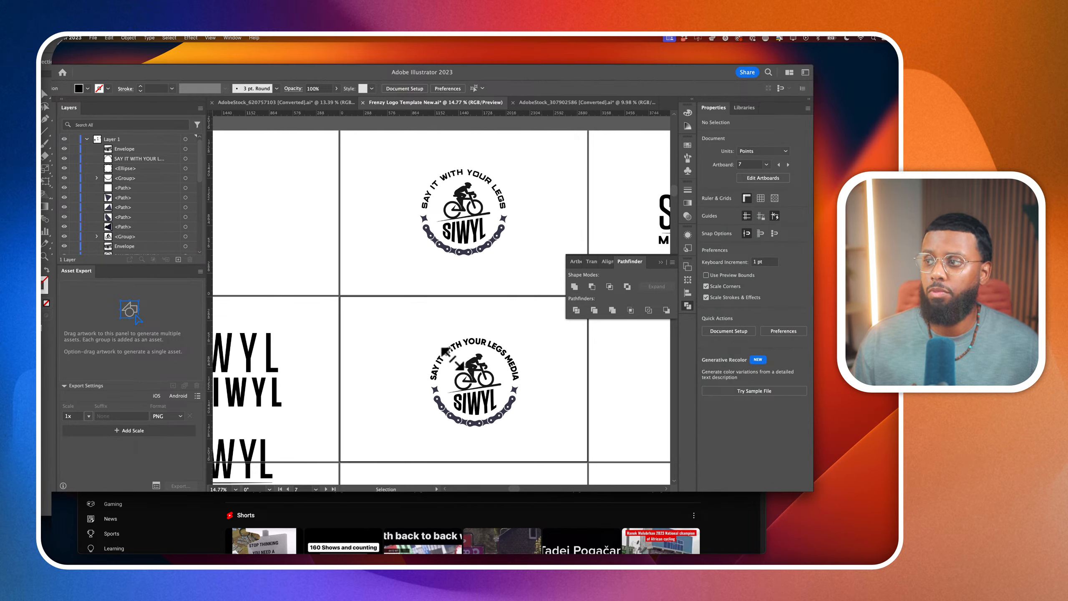
{"action": "left_click_drag", "start_coordinate": [399, 315], "coordinate": [518, 446]}
{"action": "scroll", "coordinate": [531, 442], "scroll_direction": "right", "scroll_amount": 2}
{"action": "left_click", "coordinate": [543, 437]}
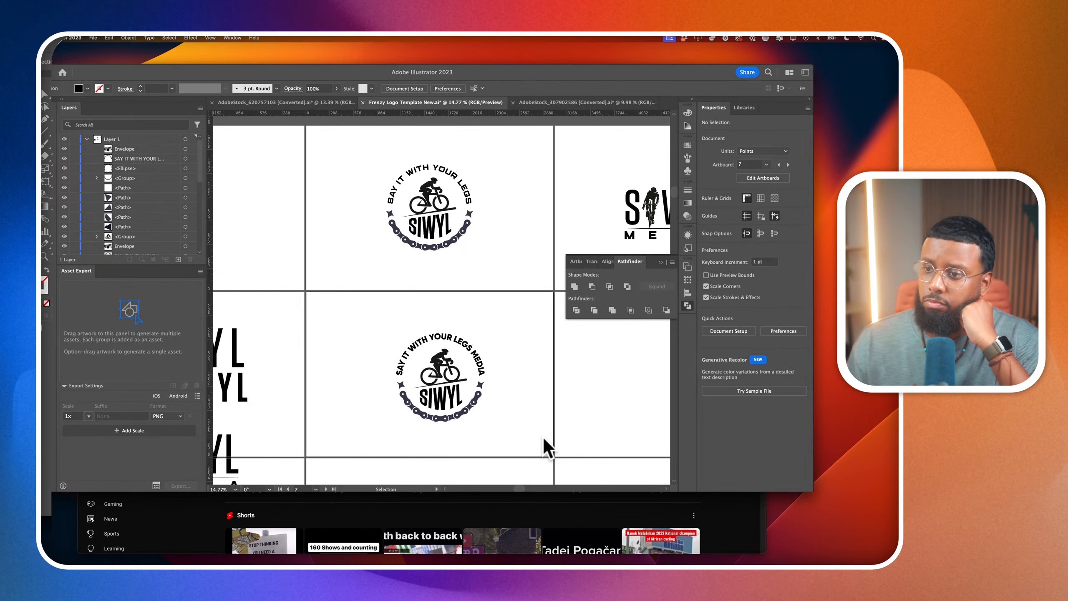
{"action": "scroll", "coordinate": [543, 438], "scroll_direction": "right", "scroll_amount": 3}
{"action": "scroll", "coordinate": [544, 438], "scroll_direction": "down", "scroll_amount": 1}
{"action": "scroll", "coordinate": [543, 438], "scroll_direction": "right", "scroll_amount": 3}
{"action": "scroll", "coordinate": [543, 438], "scroll_direction": "down", "scroll_amount": 1}
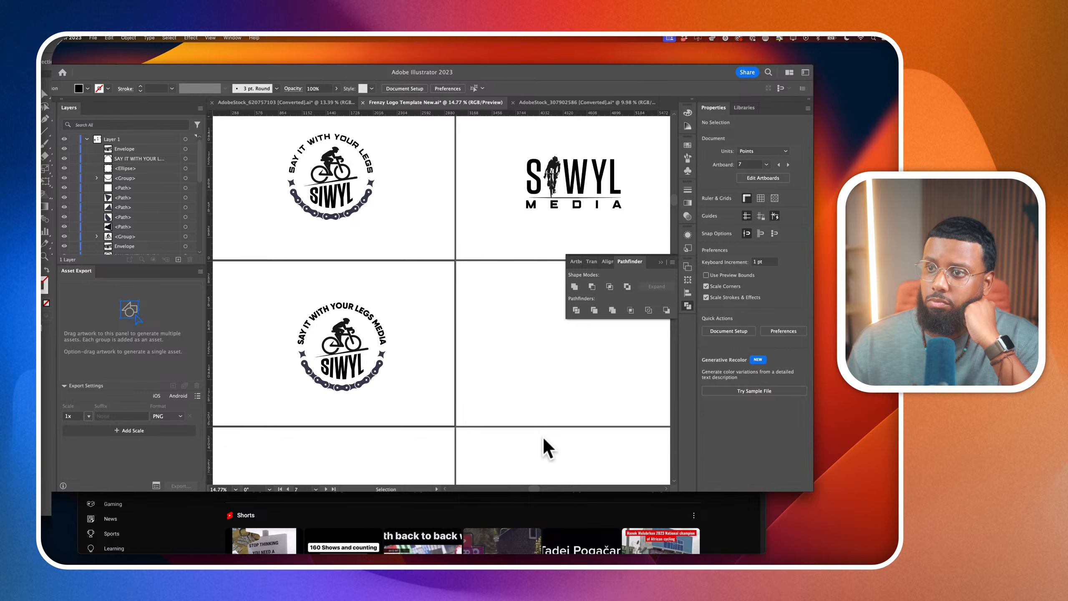
{"action": "scroll", "coordinate": [542, 436], "scroll_direction": "right", "scroll_amount": 2}
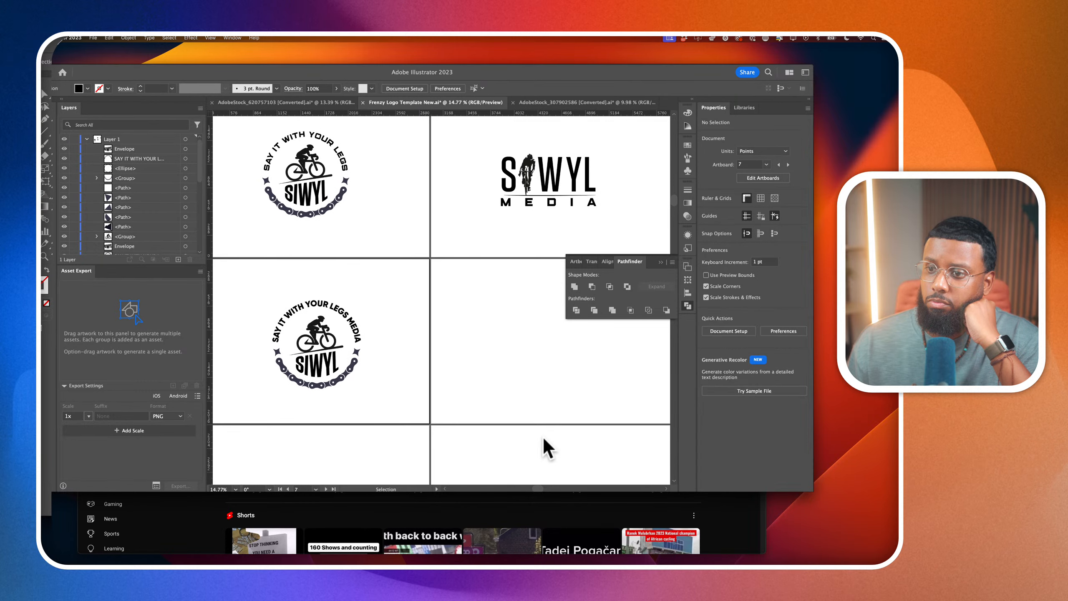
Filter the fonts similar to Marsek Demi and set the lower badge's tagline to Manufaktur Expanded Extra Bold
{"action": "left_click", "coordinate": [364, 327]}
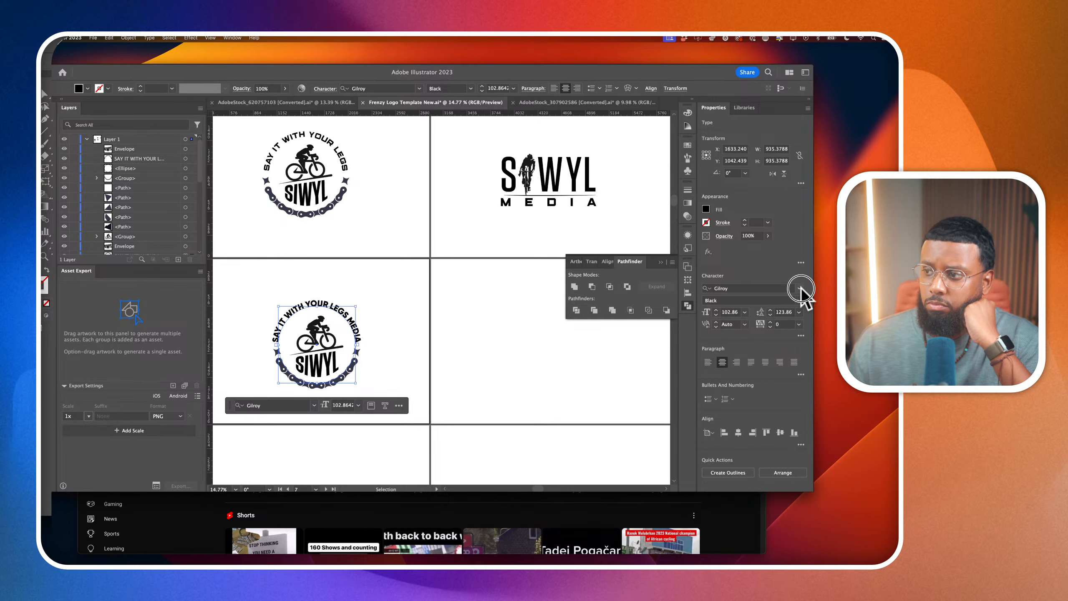
{"action": "left_click", "coordinate": [801, 288]}
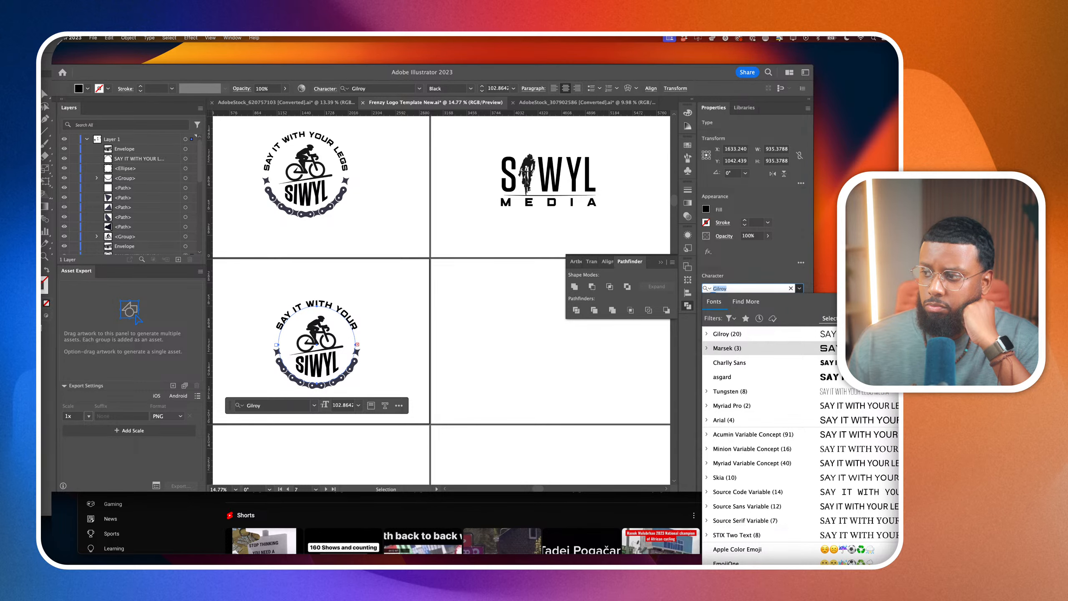
{"action": "left_click", "coordinate": [919, 350]}
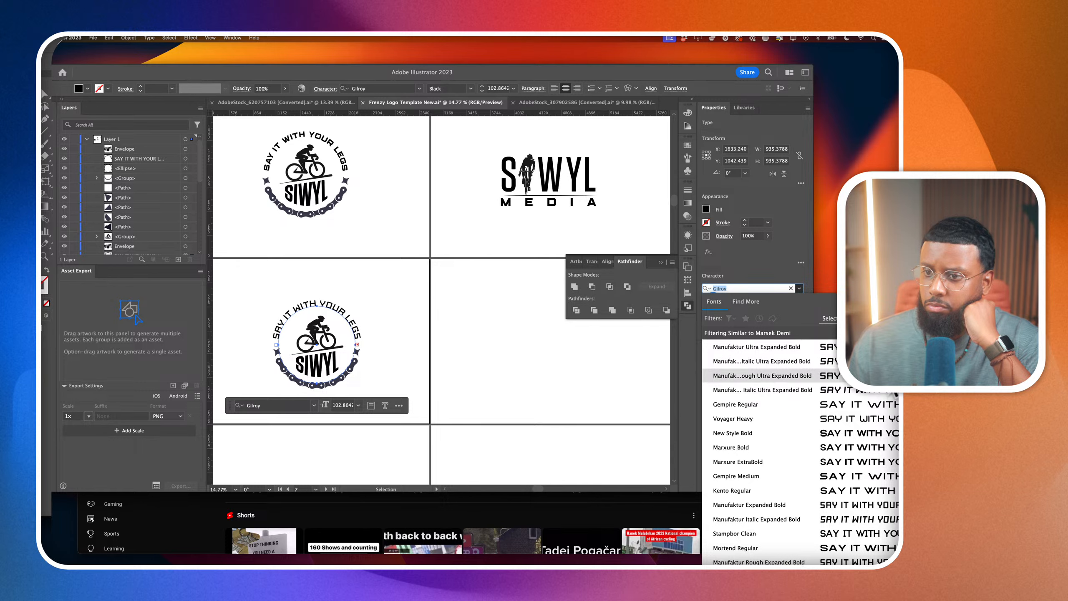
{"action": "left_click", "coordinate": [878, 508]}
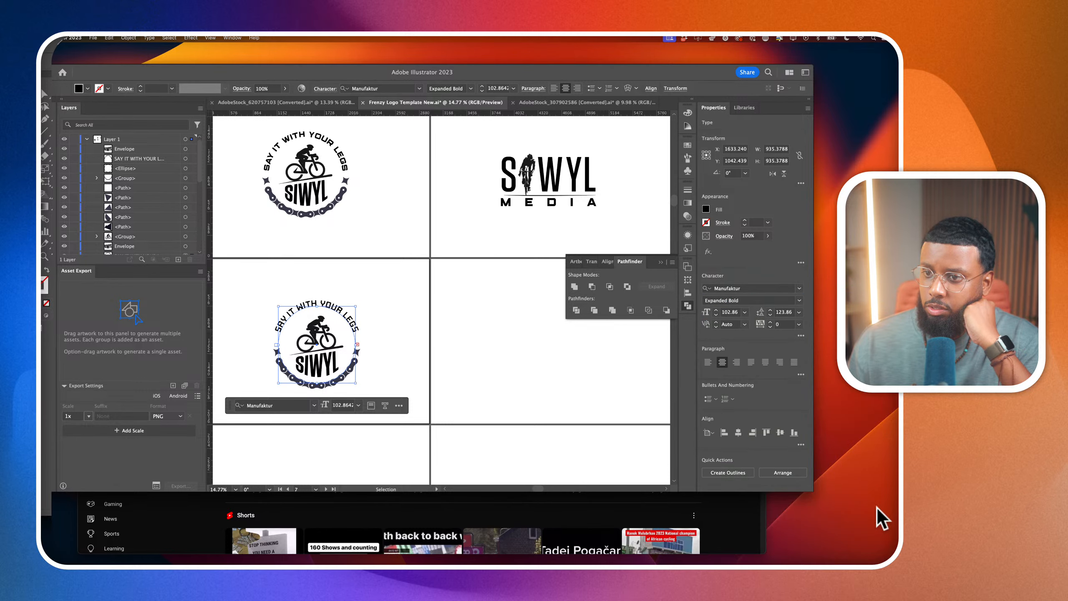
{"action": "left_click", "coordinate": [800, 302]}
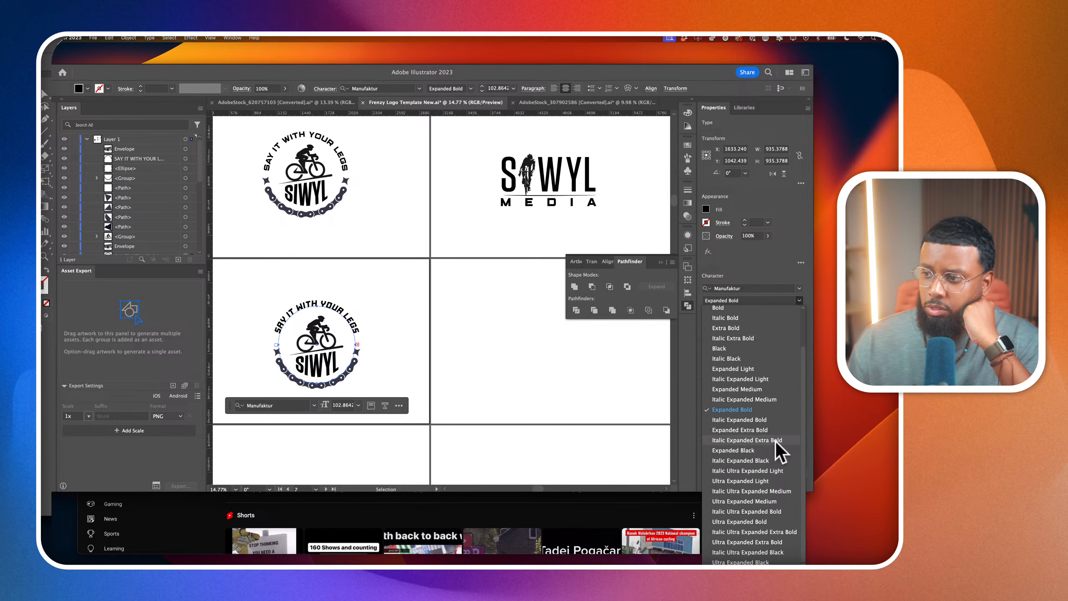
{"action": "left_click", "coordinate": [774, 433]}
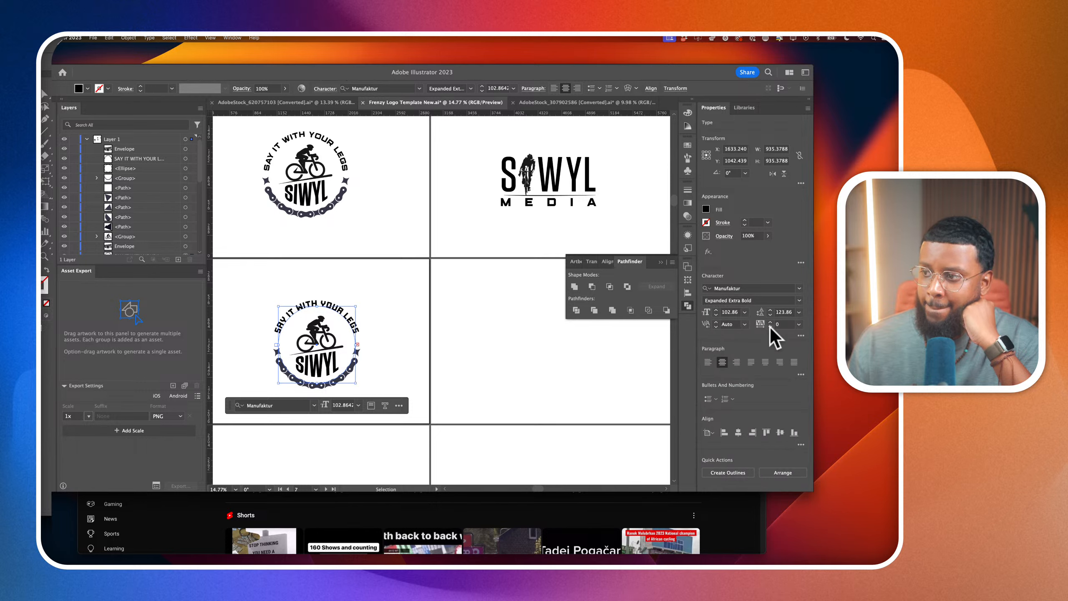
Set the lower badge's tagline to a font size of 96 pt and deselect it
{"action": "left_click", "coordinate": [726, 312]}
{"action": "type", "text": "94"}
{"action": "key", "text": "Return"}
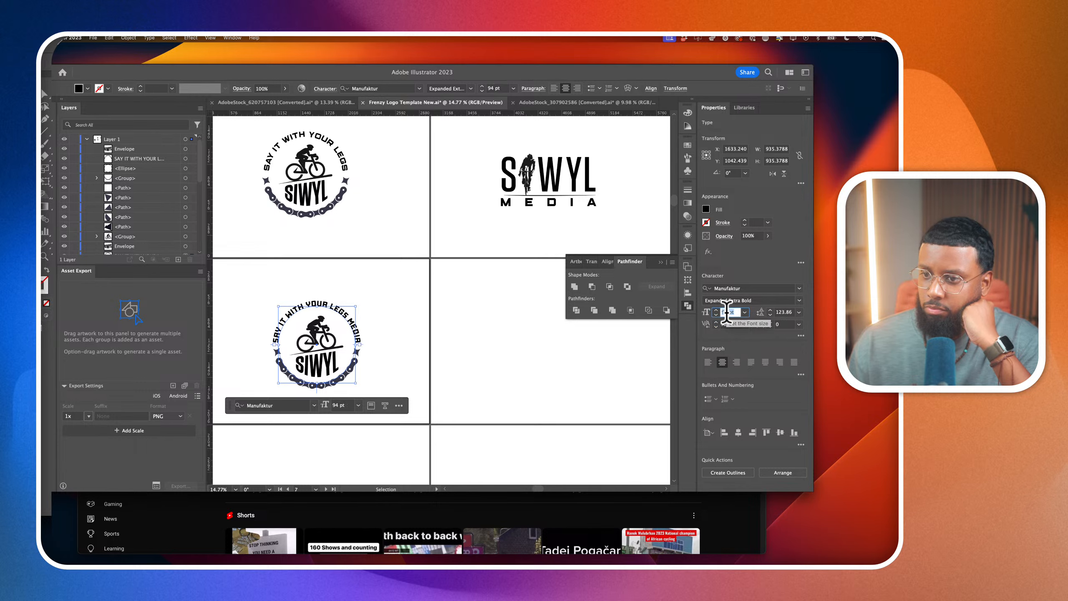
{"action": "key", "text": "Up"}
{"action": "key", "text": "Up"}
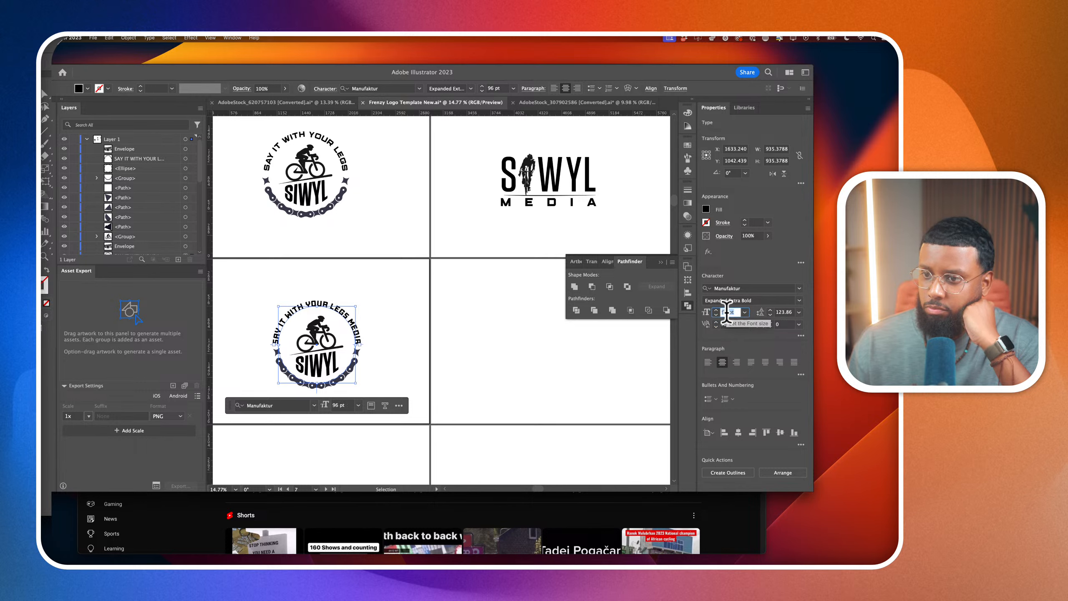
{"action": "left_click", "coordinate": [516, 335]}
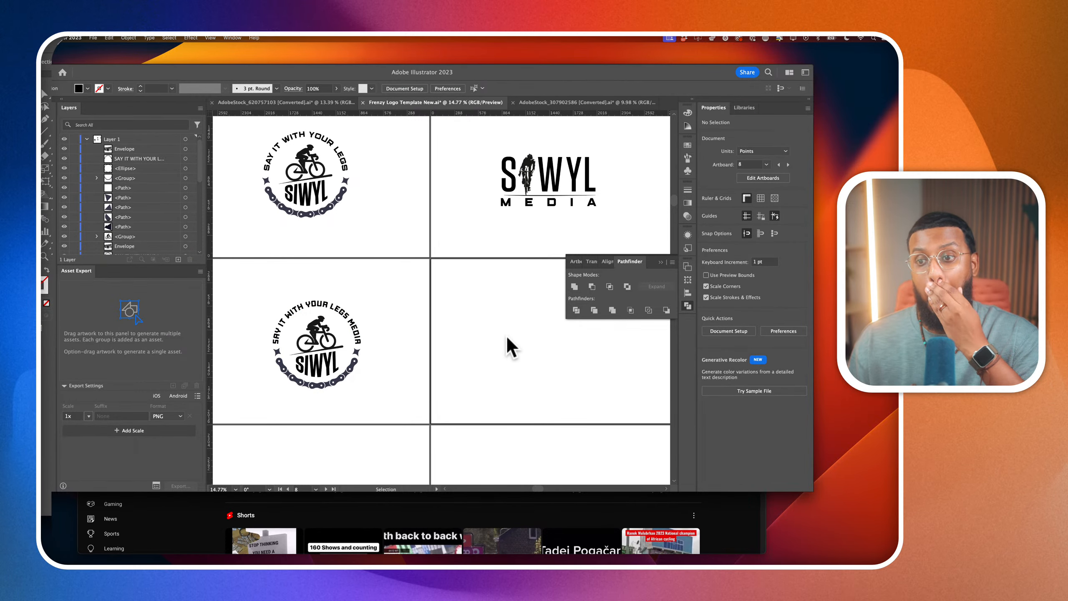
Open the contents of the lower badge's SIWYL envelope warp for editing and select all of its text
{"action": "scroll", "coordinate": [343, 350], "scroll_direction": "up", "scroll_amount": 2}
{"action": "scroll", "coordinate": [340, 391], "scroll_direction": "up", "scroll_amount": 2}
{"action": "left_click", "coordinate": [336, 384]}
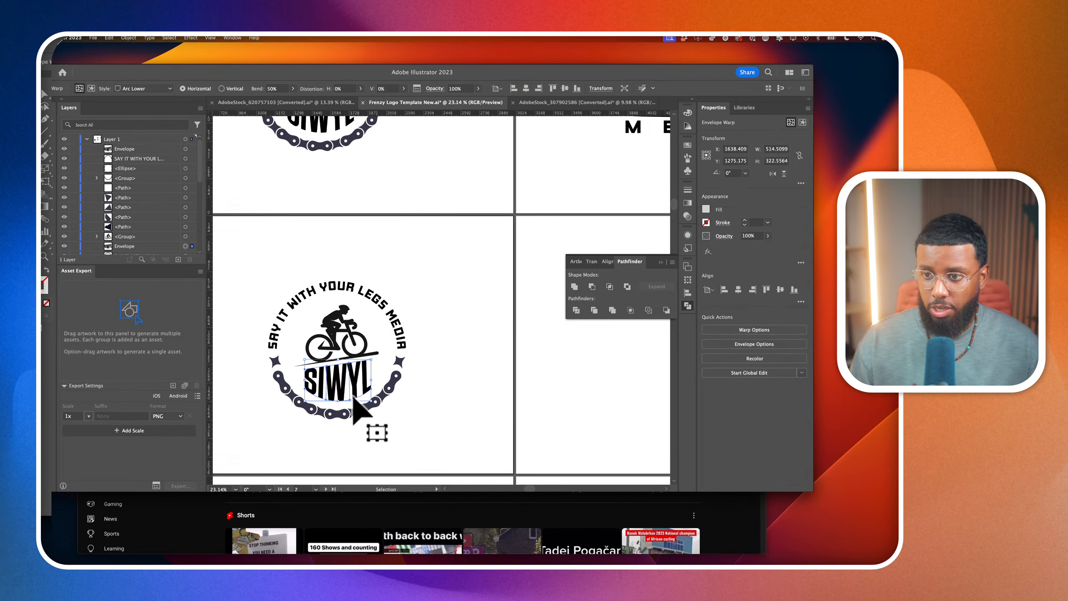
{"action": "left_click", "coordinate": [128, 38]}
{"action": "mouse_move", "coordinate": [165, 269]}
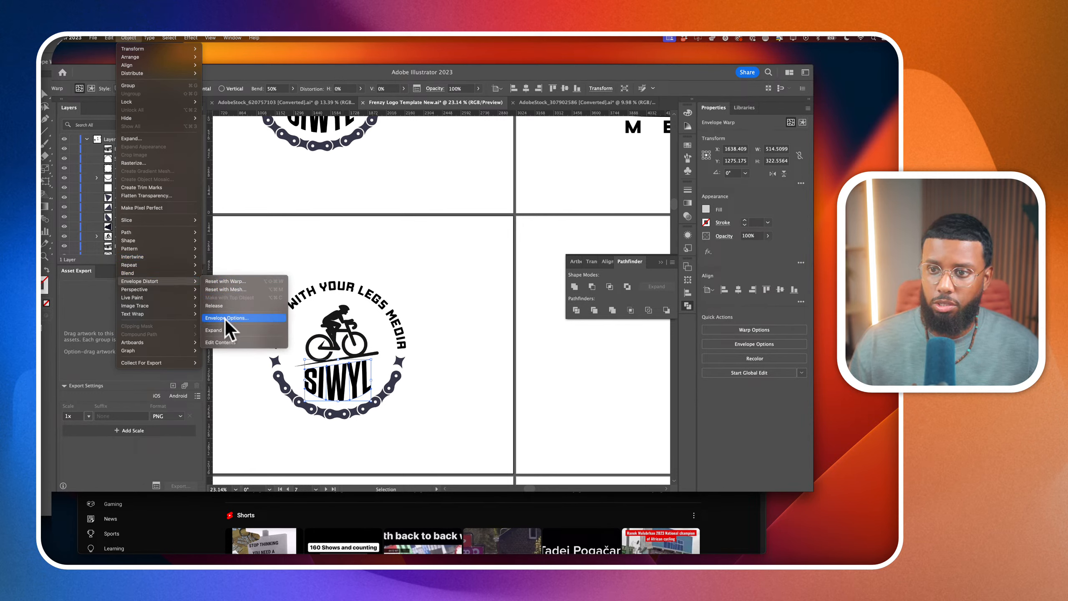
{"action": "left_click", "coordinate": [223, 342]}
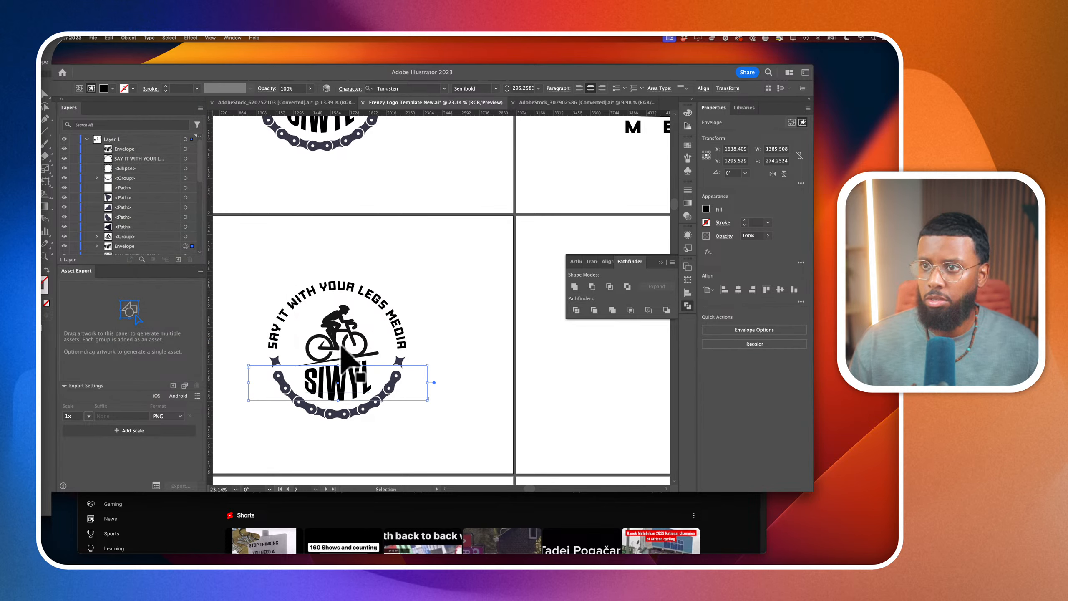
{"action": "double_click", "coordinate": [353, 381]}
{"action": "double_click", "coordinate": [354, 376]}
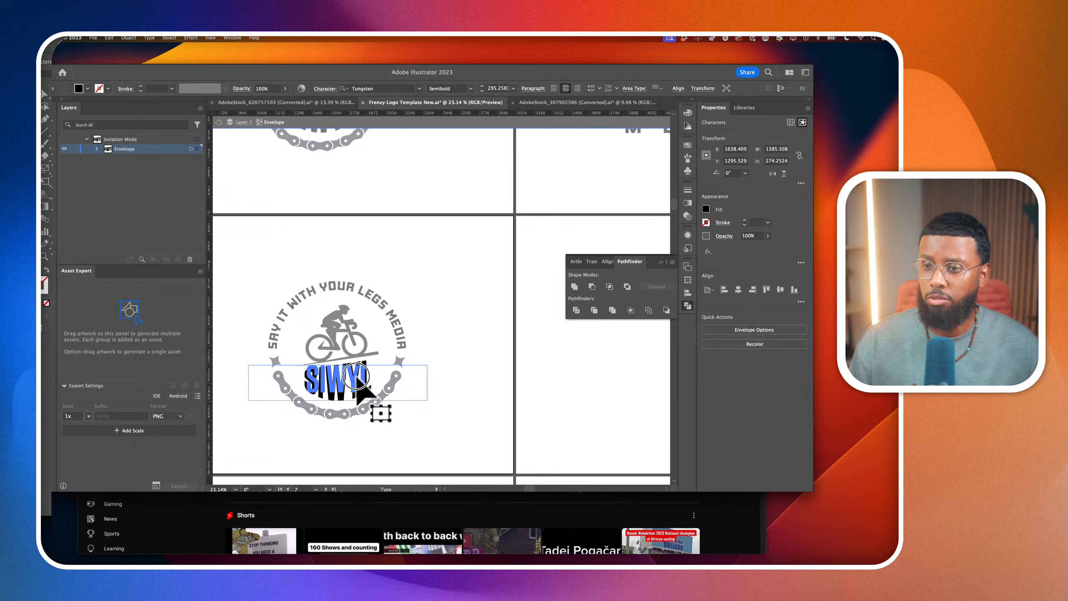
{"action": "key", "text": "super+a"}
Search the fonts for Manufaktur without the similarity filter, set the SIWYL lettering to Manufaktur Bold, and leave the envelope
{"action": "left_click", "coordinate": [398, 89]}
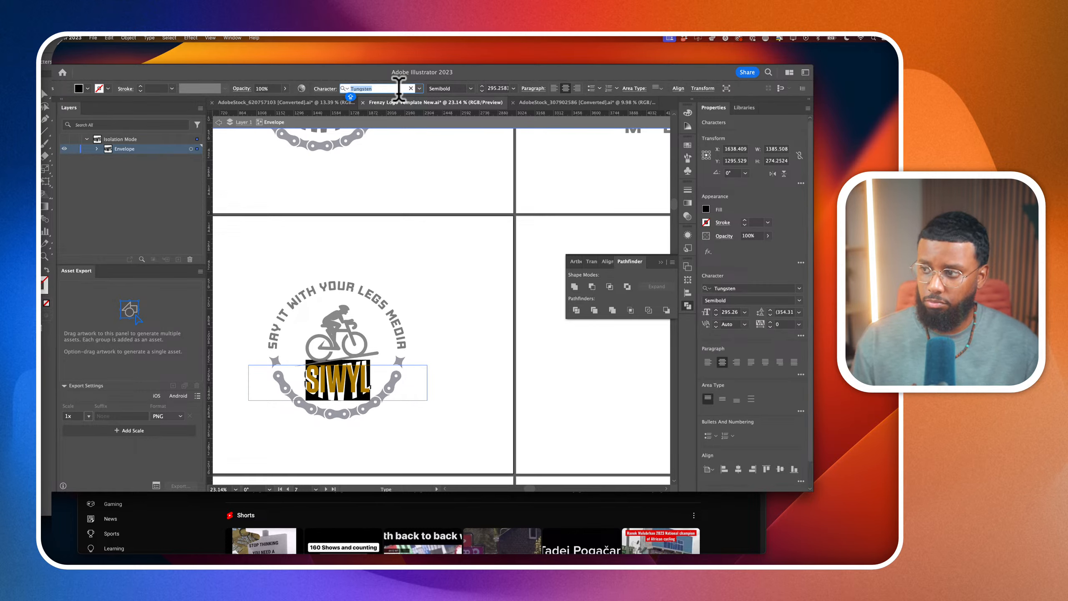
{"action": "type", "text": "MANUF"}
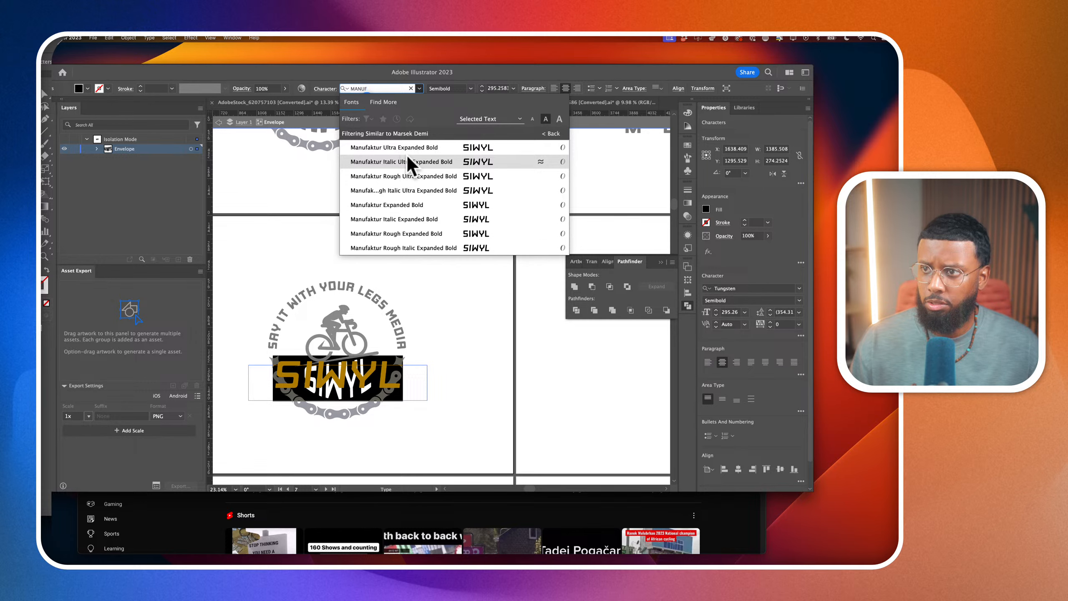
{"action": "left_click", "coordinate": [778, 289]}
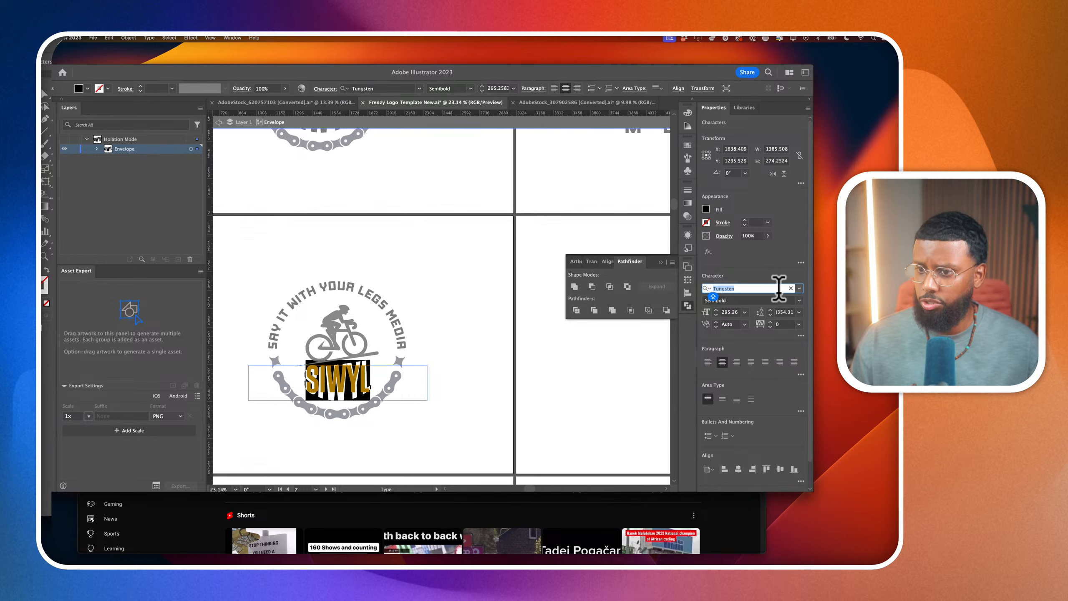
{"action": "type", "text": "MANUF"}
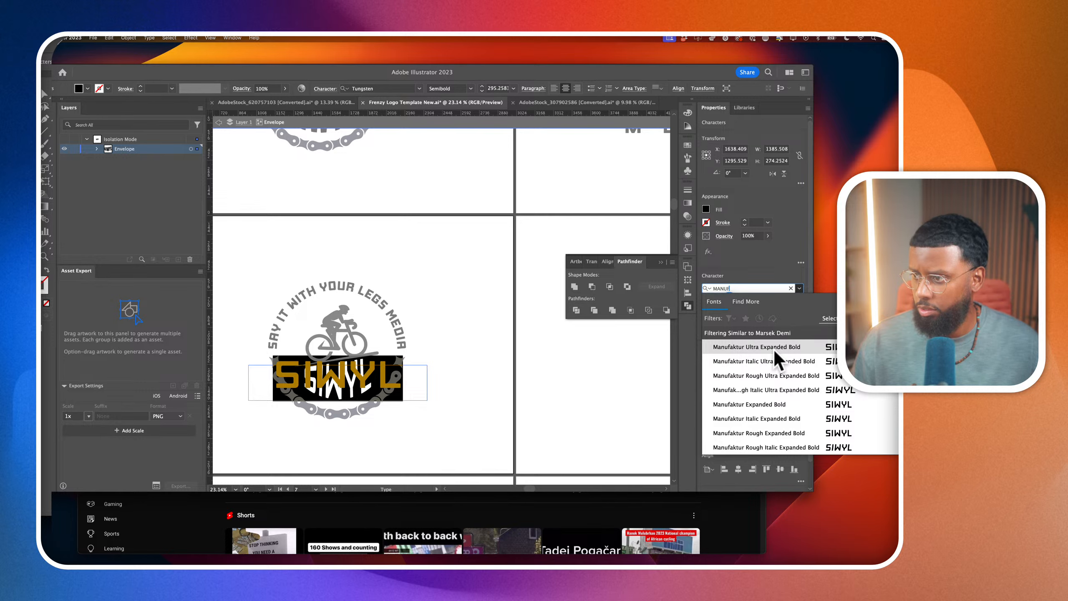
{"action": "left_click", "coordinate": [895, 333]}
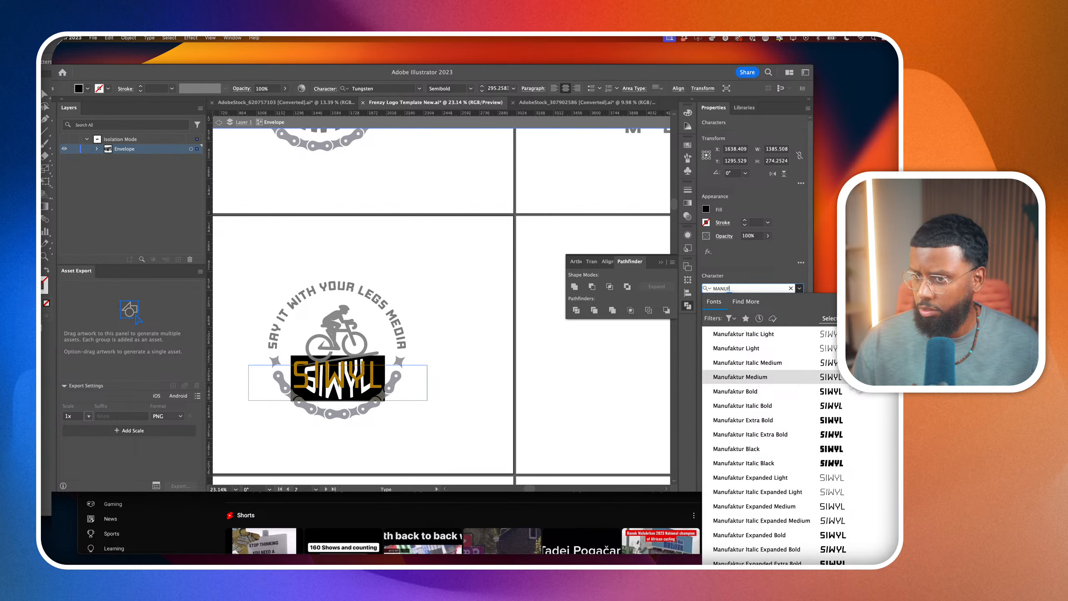
{"action": "left_click", "coordinate": [851, 392]}
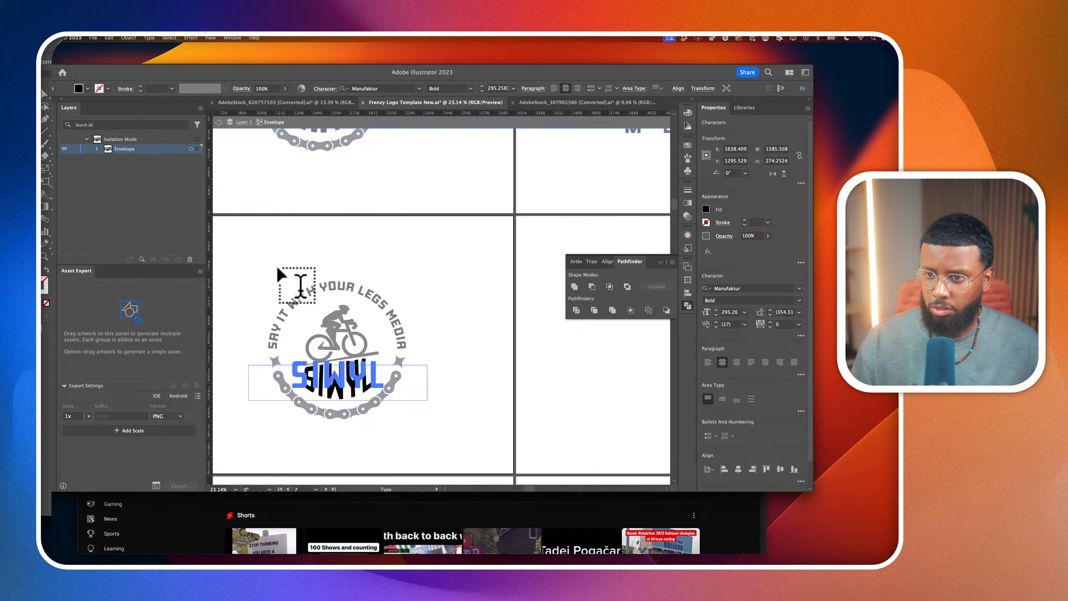
{"action": "left_click", "coordinate": [218, 122]}
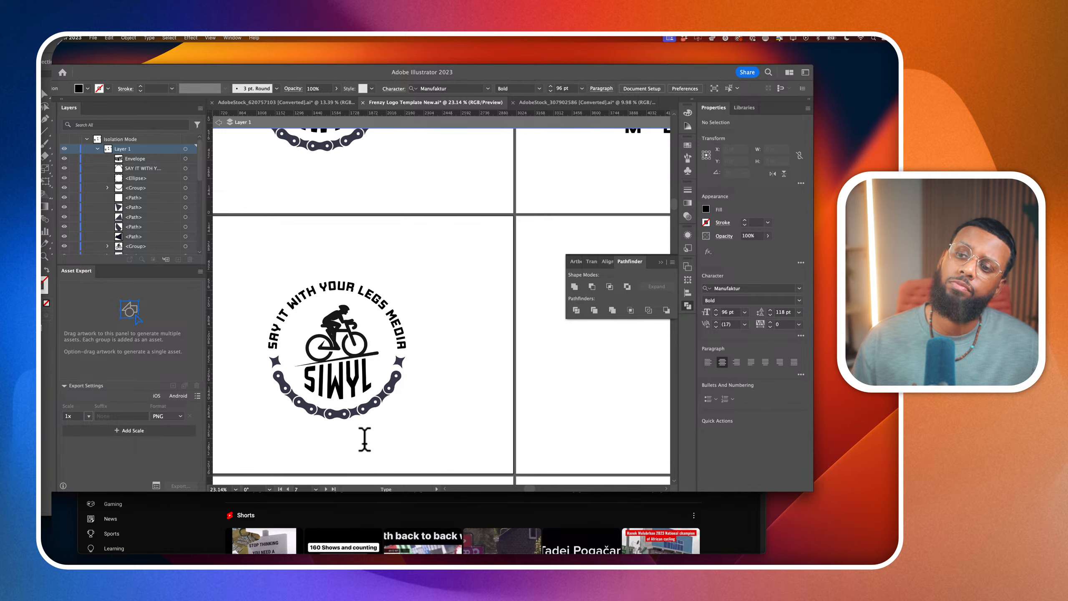
Tighten the tracking of the lower badge's SIWYL lettering inside the envelope warp and deselect it
{"action": "double_click", "coordinate": [352, 377]}
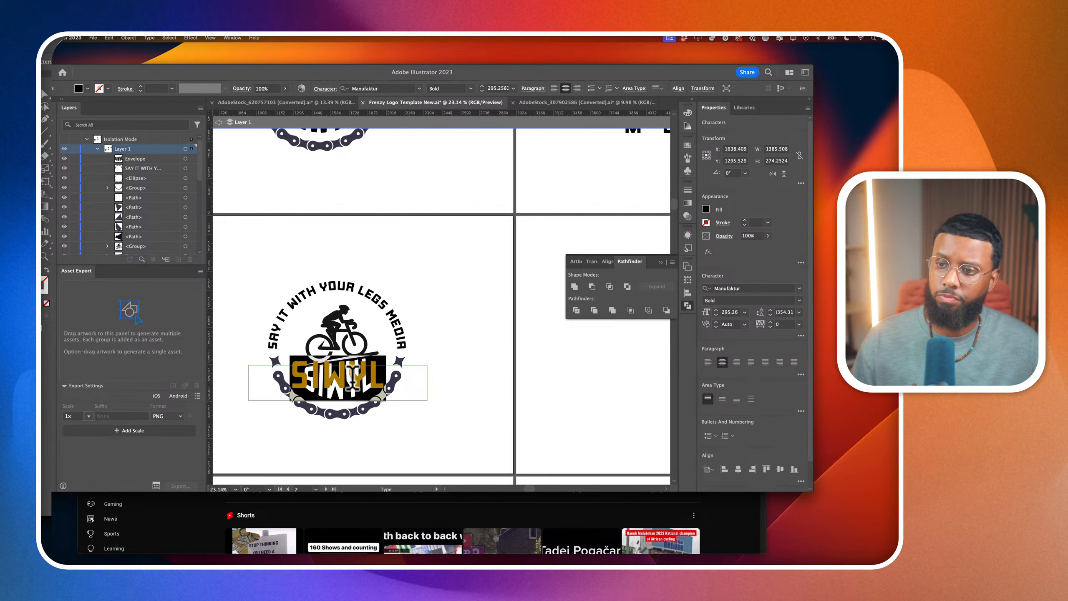
{"action": "left_click", "coordinate": [785, 325]}
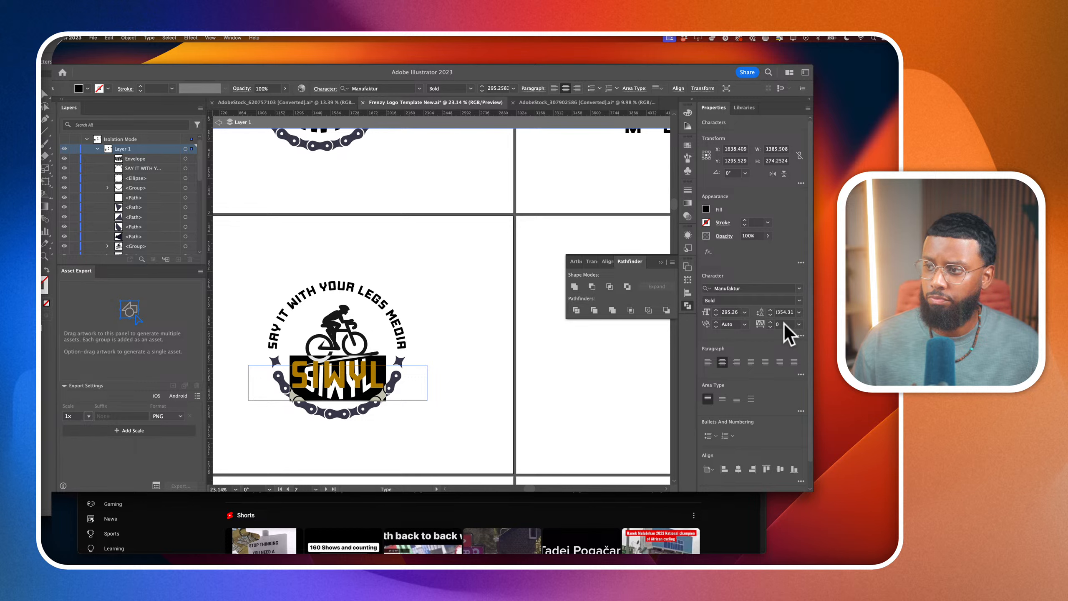
{"action": "key", "text": "Down"}
{"action": "key", "text": "Down"}
{"action": "key", "text": "Down"}
{"action": "key", "text": "Down"}
{"action": "key", "text": "Down"}
{"action": "key", "text": "Down"}
{"action": "key", "text": "Down"}
{"action": "key", "text": "Down"}
{"action": "key", "text": "Down"}
{"action": "key", "text": "Down"}
{"action": "key", "text": "Down"}
{"action": "key", "text": "Down"}
{"action": "key", "text": "Down"}
{"action": "key", "text": "Down"}
{"action": "key", "text": "Down"}
{"action": "key", "text": "Down"}
{"action": "key", "text": "Down"}
{"action": "key", "text": "Down"}
{"action": "key", "text": "Down"}
{"action": "key", "text": "Down"}
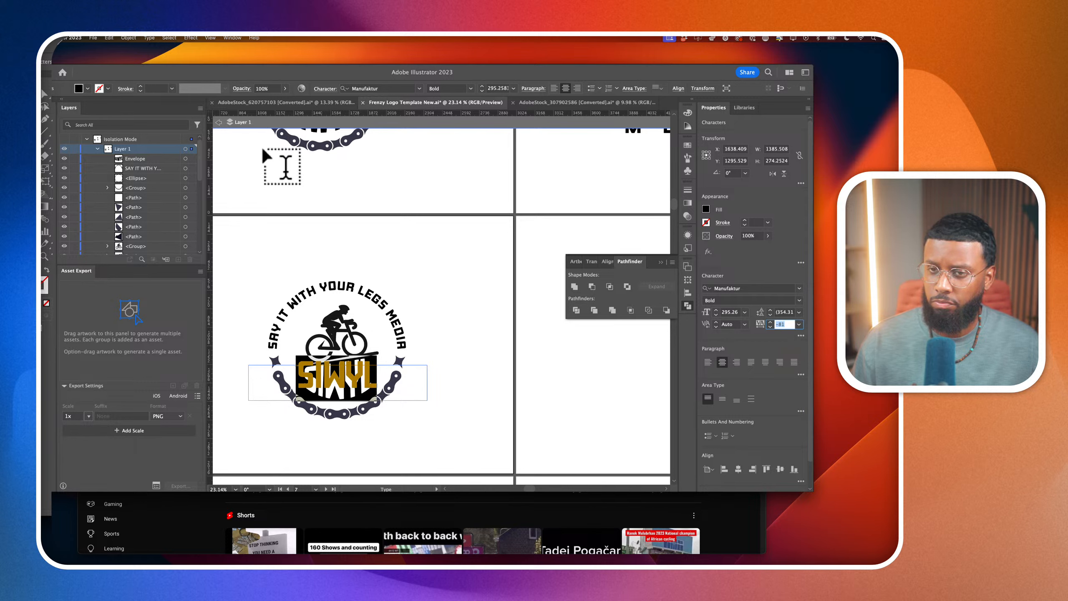
{"action": "left_click", "coordinate": [42, 96]}
{"action": "left_click", "coordinate": [300, 231]}
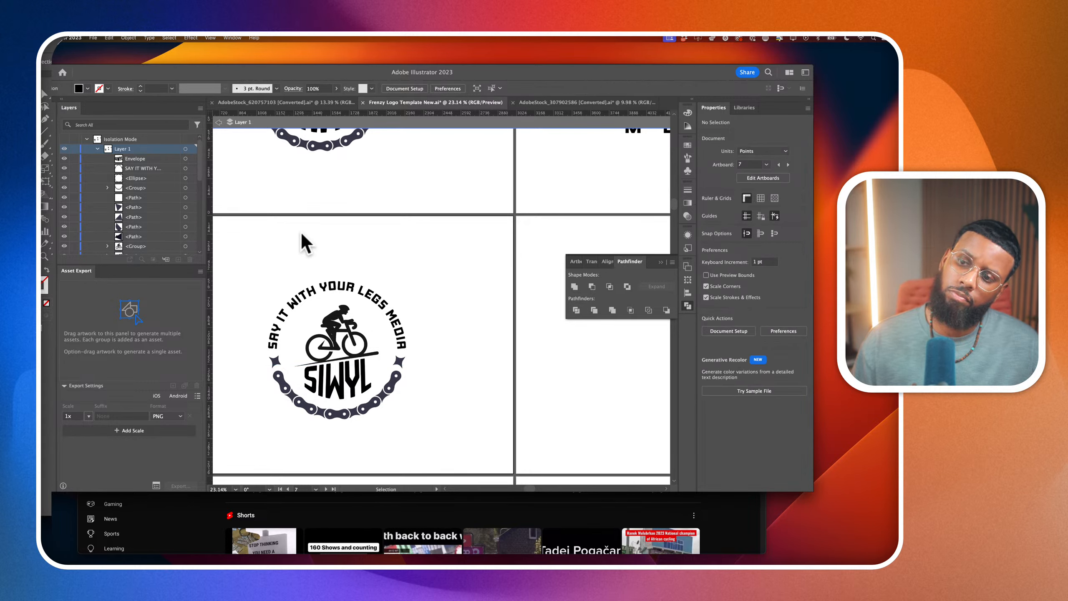
Switch the lower badge's SIWYL lettering from editing its contents to editing its envelope
{"action": "left_click", "coordinate": [341, 402]}
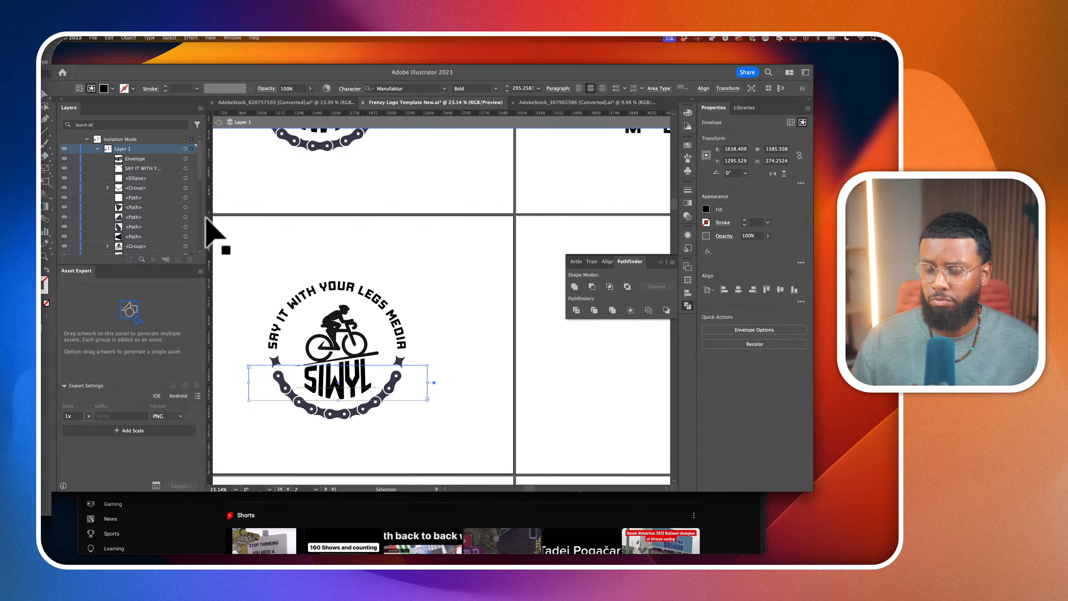
{"action": "left_click", "coordinate": [128, 37]}
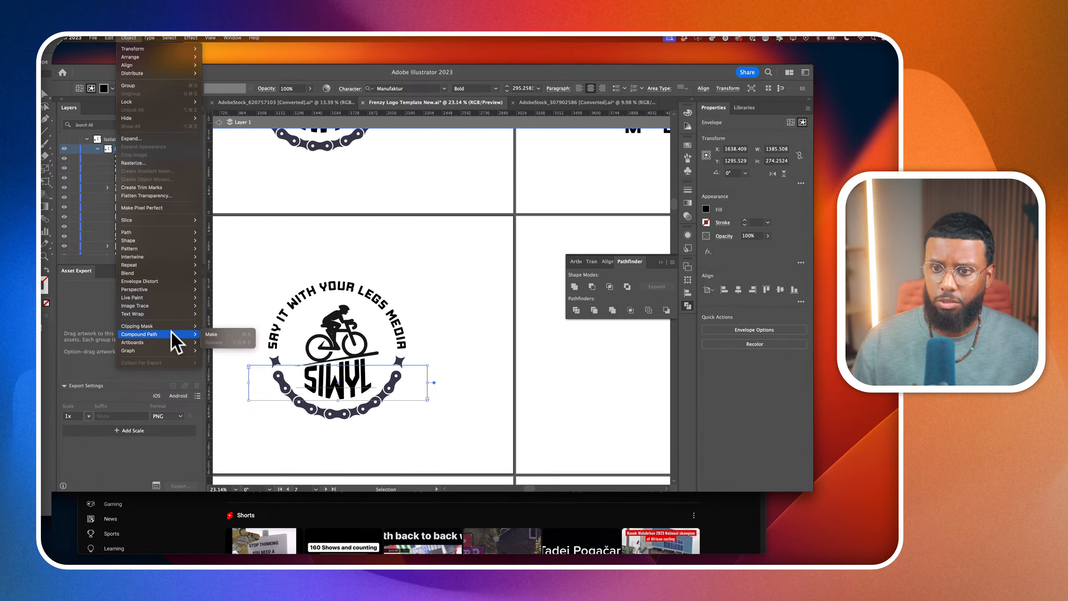
{"action": "mouse_move", "coordinate": [170, 280]}
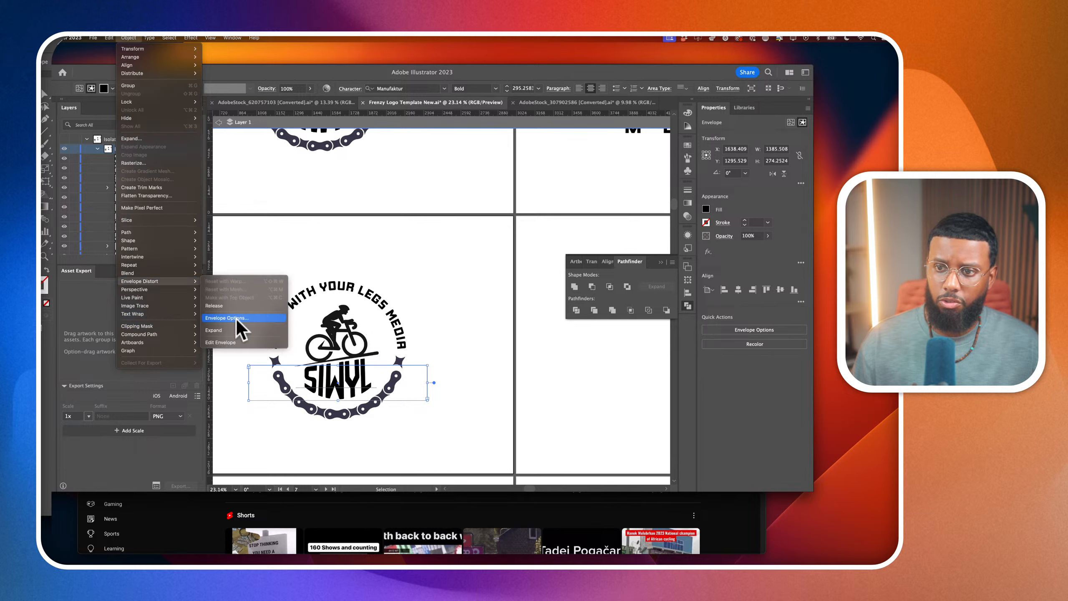
{"action": "left_click", "coordinate": [236, 344]}
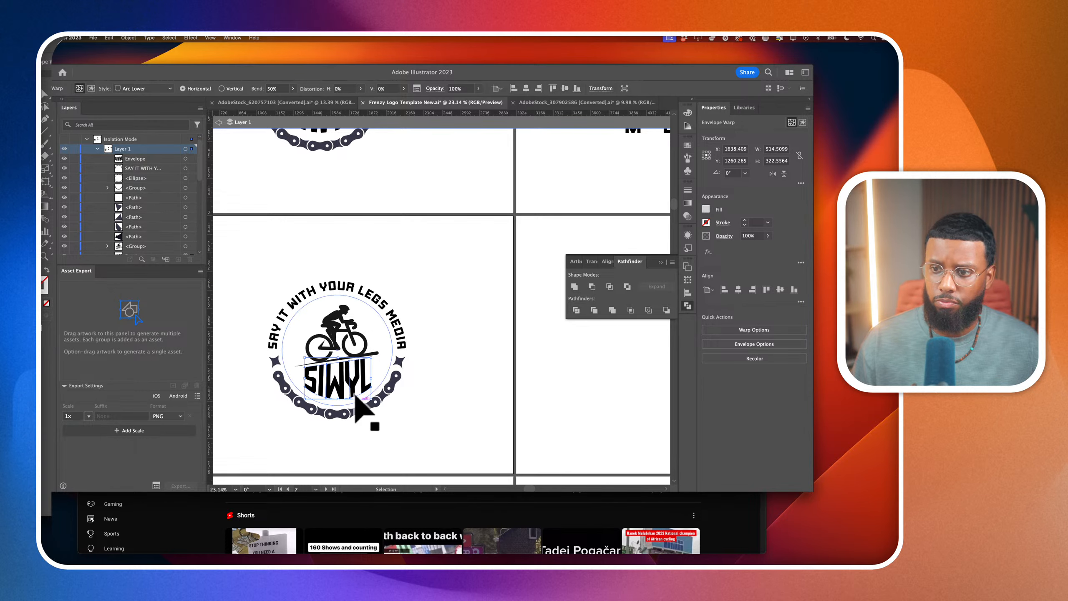
Shorten the lower badge's SIWYL envelope warp from its bottom edge to about 296 pt high and deselect it
{"action": "scroll", "coordinate": [365, 417], "scroll_direction": "up", "scroll_amount": 3}
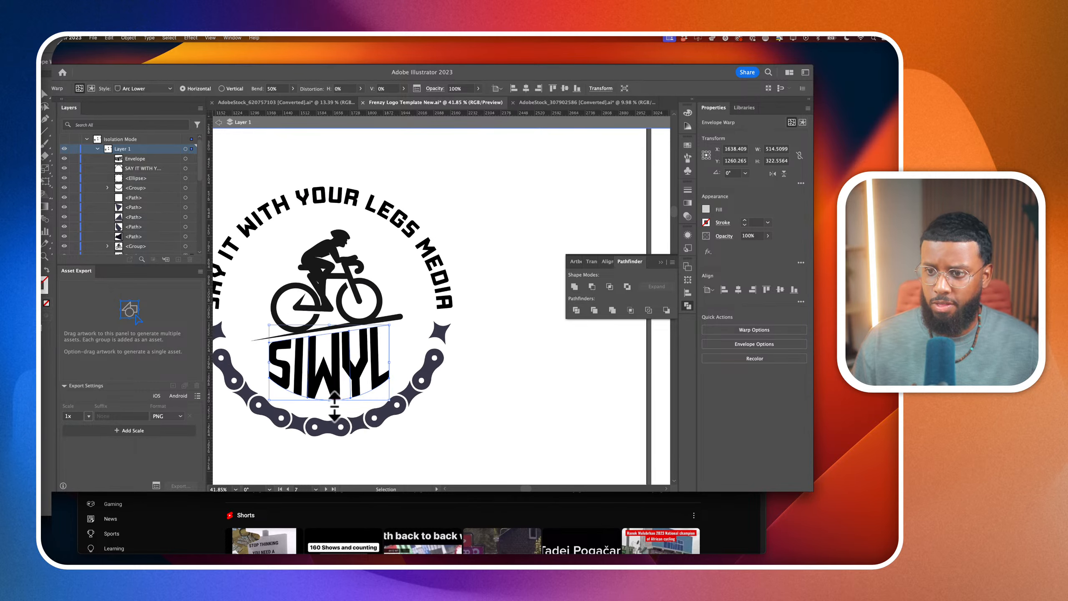
{"action": "left_click_drag", "start_coordinate": [328, 400], "coordinate": [341, 375]}
{"action": "left_click", "coordinate": [513, 394]}
{"action": "scroll", "coordinate": [513, 393], "scroll_direction": "down", "scroll_amount": 5}
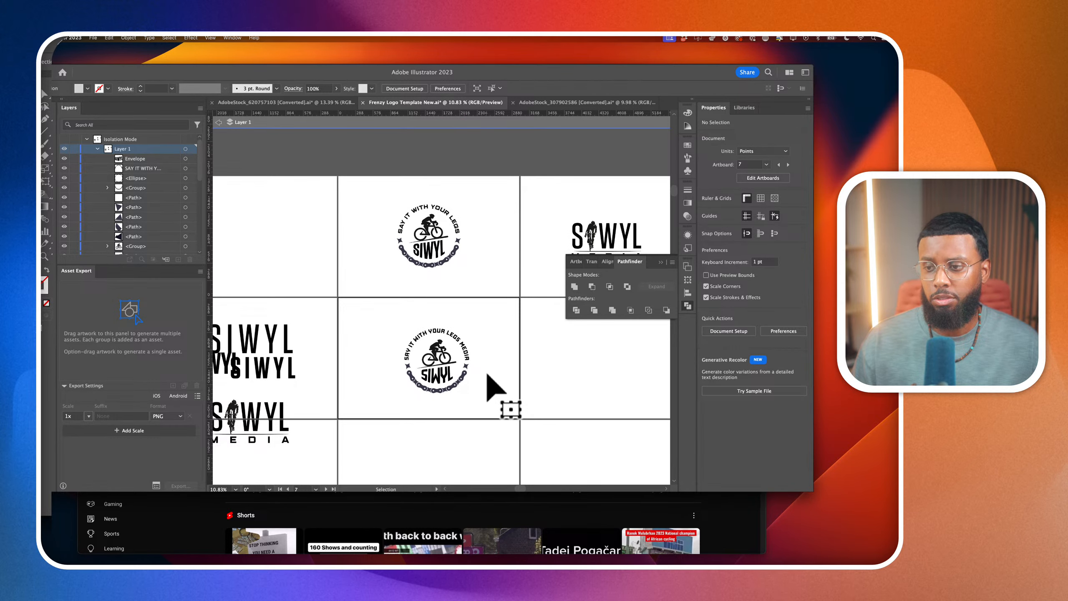
{"action": "scroll", "coordinate": [450, 379], "scroll_direction": "up", "scroll_amount": 3}
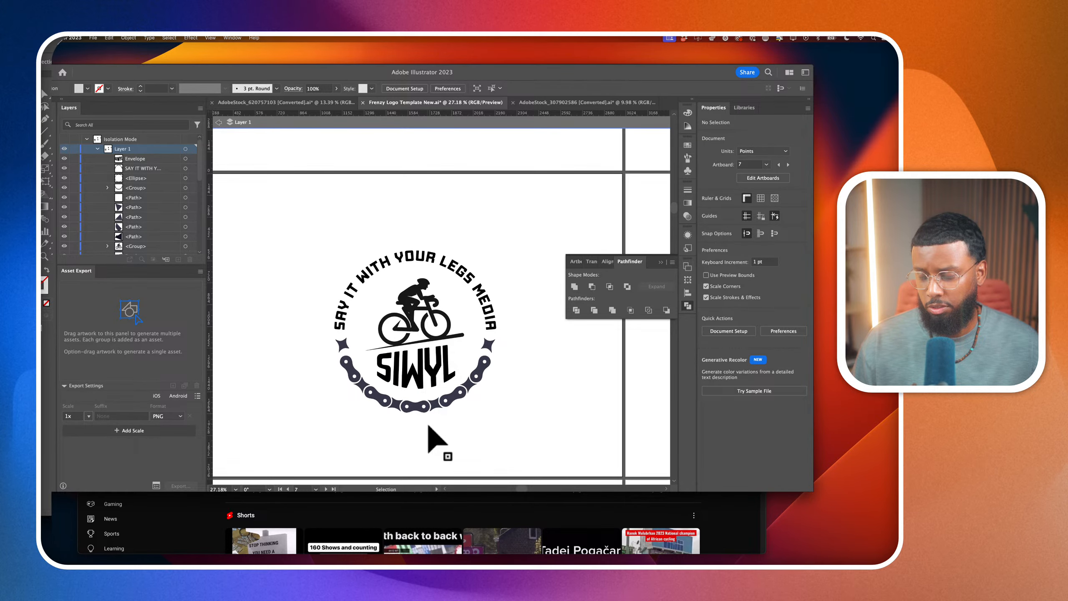
{"action": "left_click", "coordinate": [435, 379]}
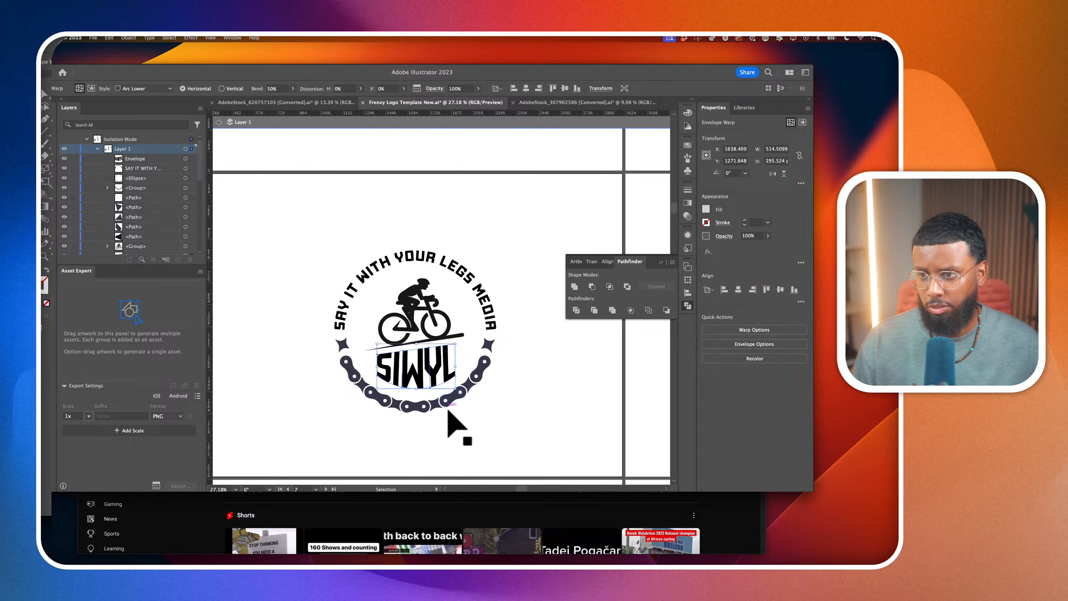
{"action": "left_click", "coordinate": [502, 410]}
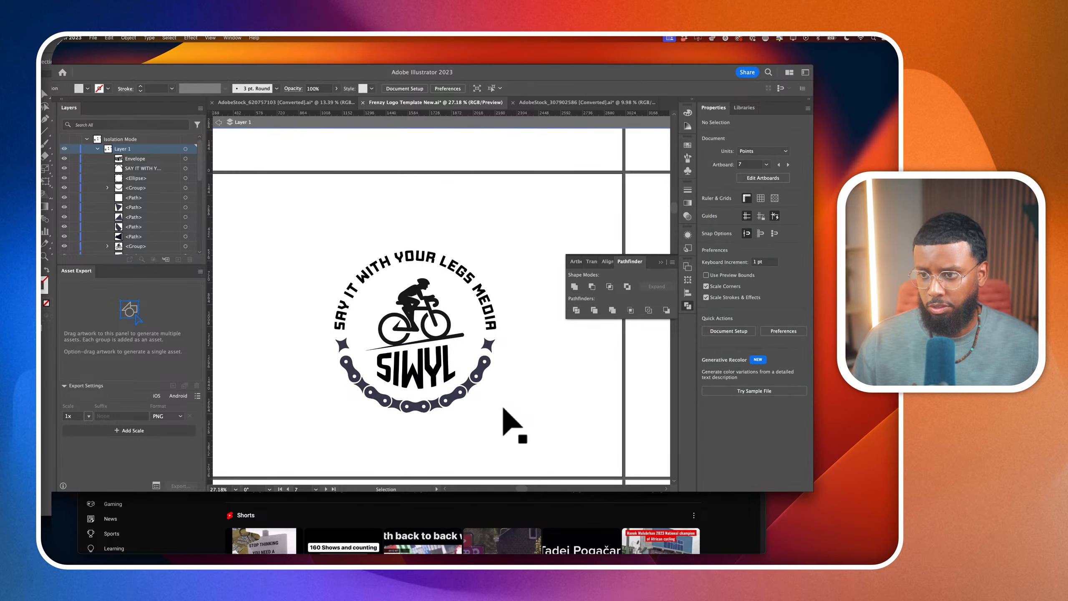
{"action": "scroll", "coordinate": [502, 408], "scroll_direction": "down", "scroll_amount": 3}
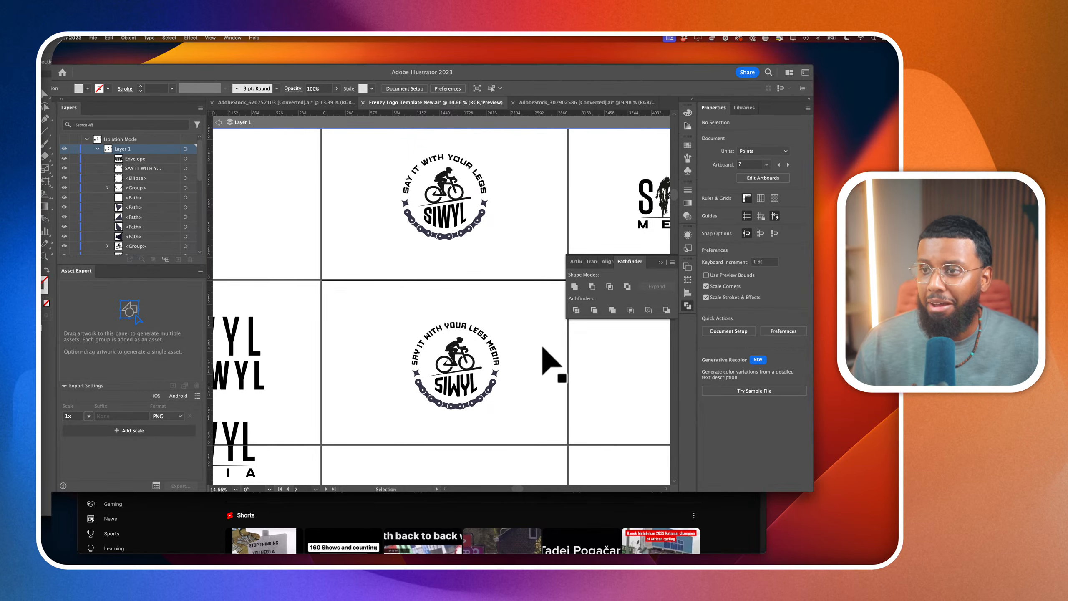
Duplicate the complete lower badge onto the empty artboard beside it, below the SIWYL MEDIA wordmark
{"action": "left_click", "coordinate": [490, 354]}
{"action": "scroll", "coordinate": [522, 370], "scroll_direction": "right", "scroll_amount": 2}
{"action": "scroll", "coordinate": [514, 359], "scroll_direction": "right", "scroll_amount": 2}
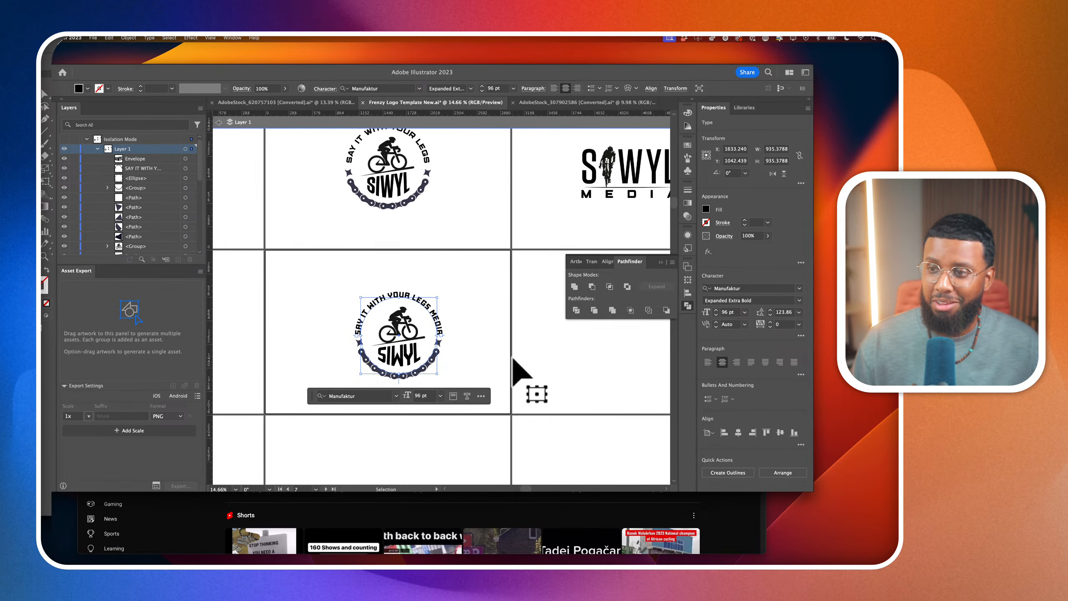
{"action": "left_click", "coordinate": [514, 359]}
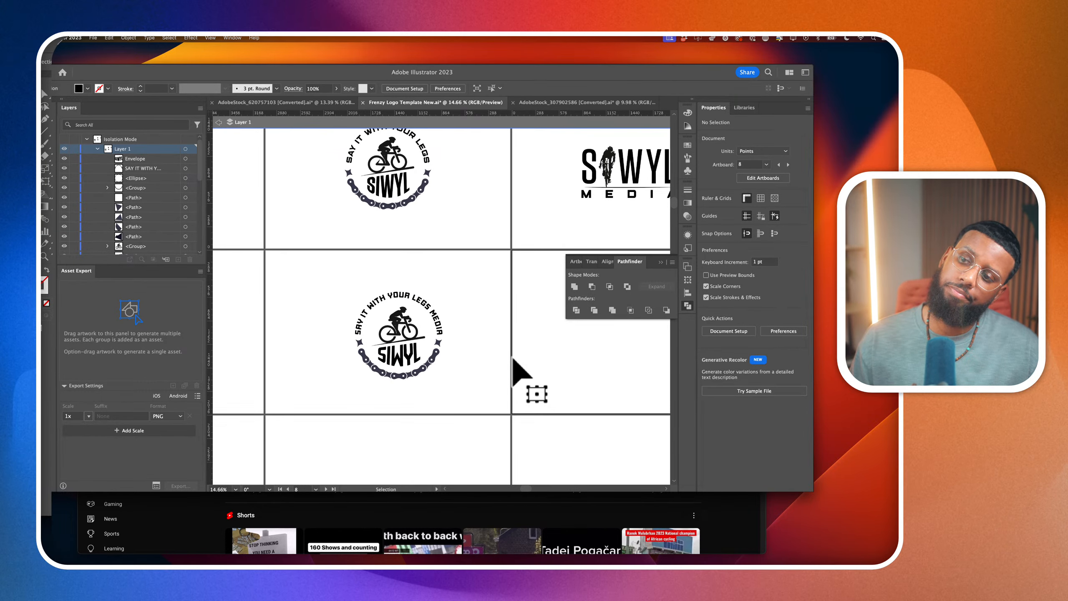
{"action": "left_click_drag", "start_coordinate": [338, 276], "coordinate": [543, 453]}
{"action": "scroll", "coordinate": [545, 455], "scroll_direction": "right", "scroll_amount": 2}
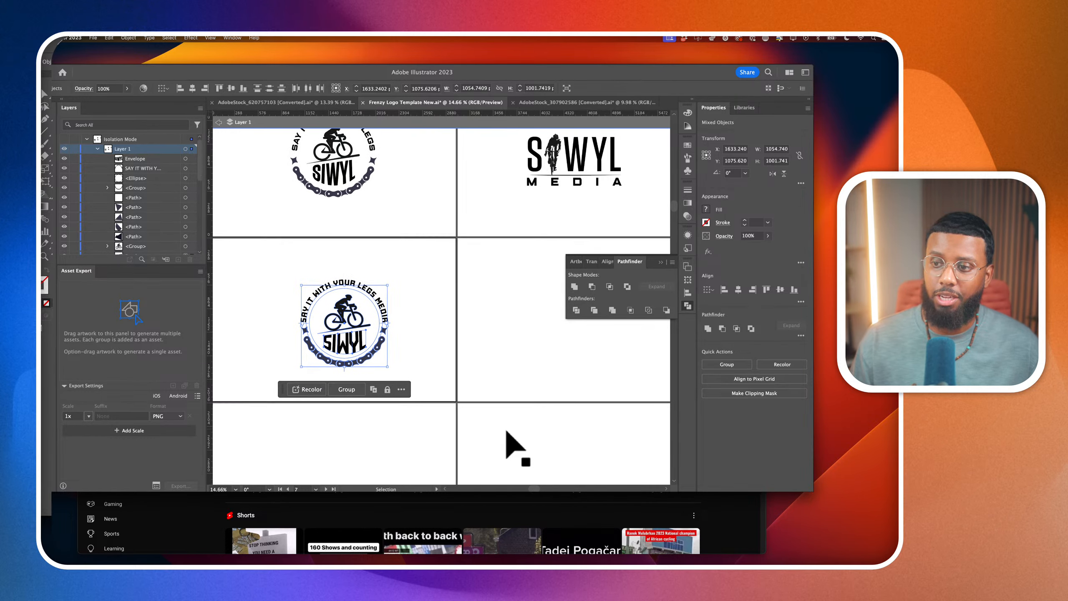
{"action": "scroll", "coordinate": [506, 432], "scroll_direction": "right", "scroll_amount": 3}
{"action": "right_click", "coordinate": [255, 342]}
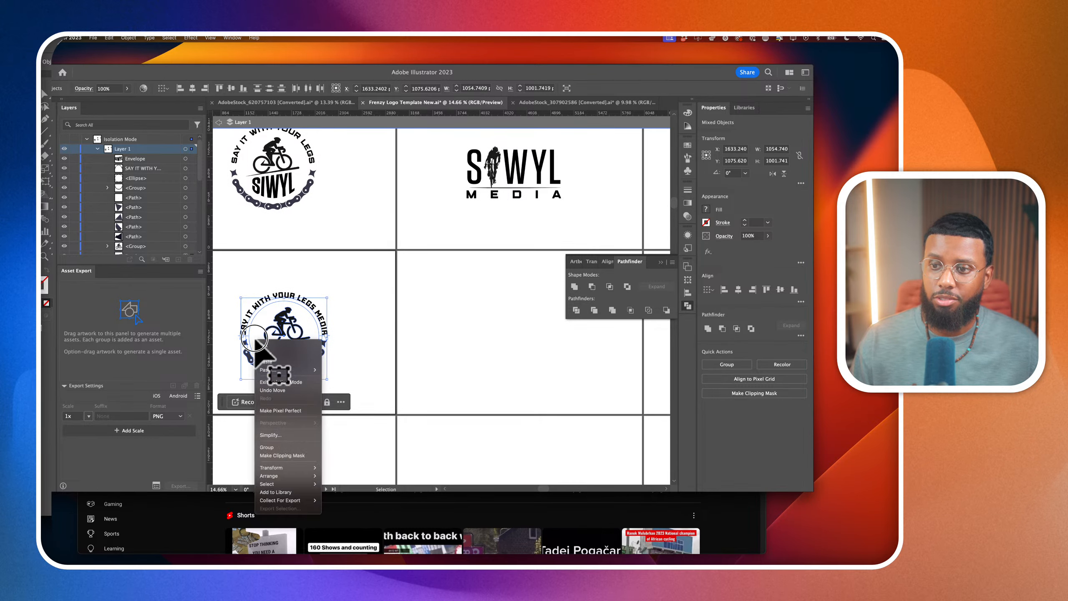
{"action": "left_click", "coordinate": [376, 349]}
{"action": "scroll", "coordinate": [319, 295], "scroll_direction": "left", "scroll_amount": 1}
{"action": "left_click_drag", "start_coordinate": [310, 325], "coordinate": [538, 327]}
{"action": "left_click", "coordinate": [584, 381]}
Scale up the duplicated badge's SIWYL lettering proportionally around its center to about 554 by 318 pt and deselect it
{"action": "scroll", "coordinate": [534, 354], "scroll_direction": "up", "scroll_amount": 3}
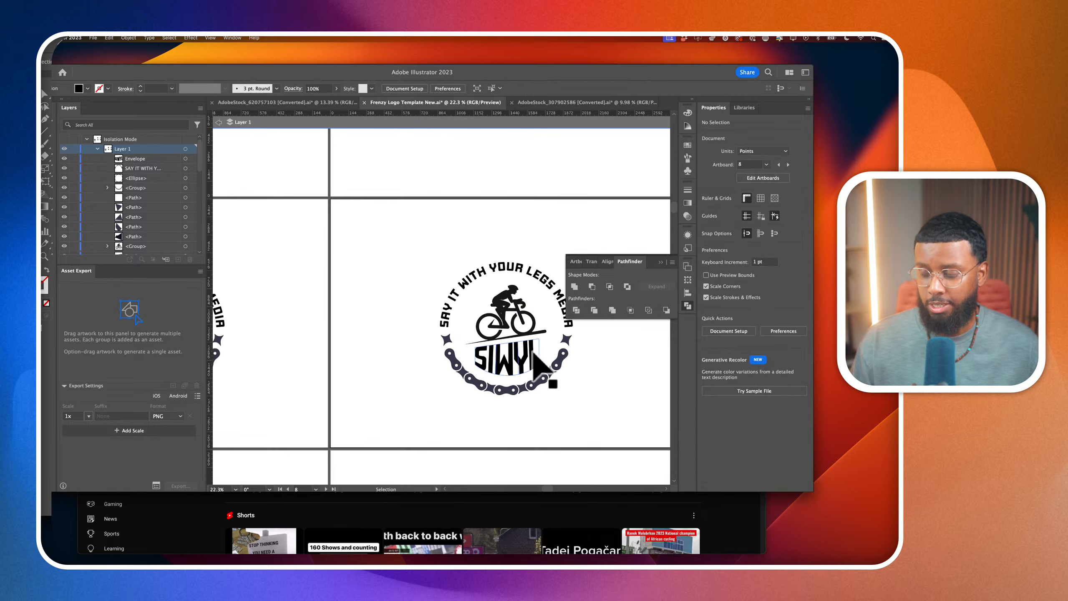
{"action": "scroll", "coordinate": [534, 354], "scroll_direction": "up", "scroll_amount": 4}
{"action": "left_click", "coordinate": [490, 354]}
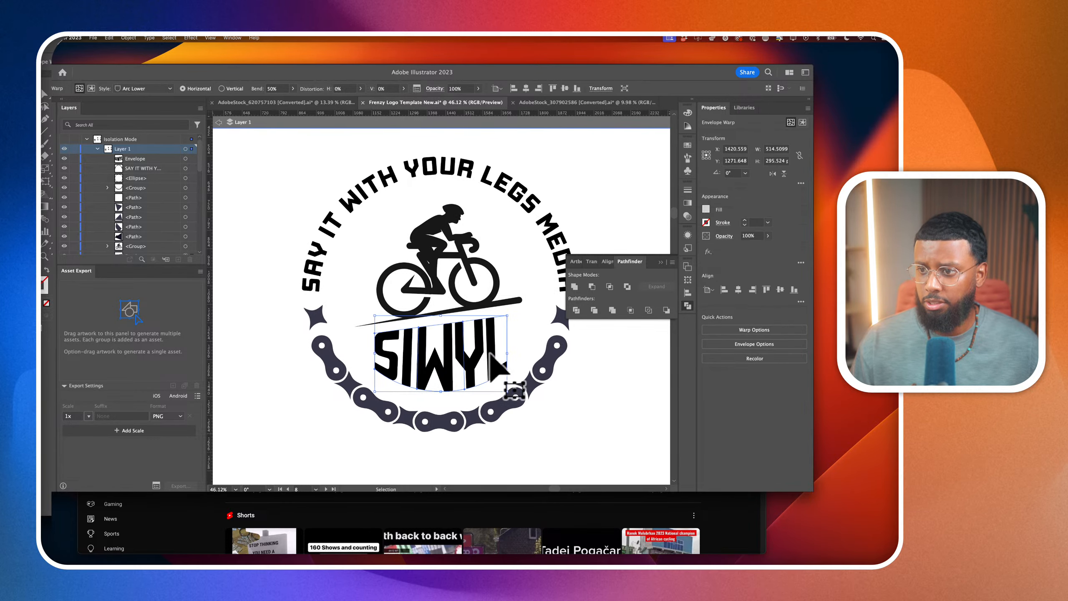
{"action": "scroll", "coordinate": [492, 370], "scroll_direction": "right", "scroll_amount": 1}
{"action": "left_click_drag", "start_coordinate": [497, 403], "coordinate": [503, 407]}
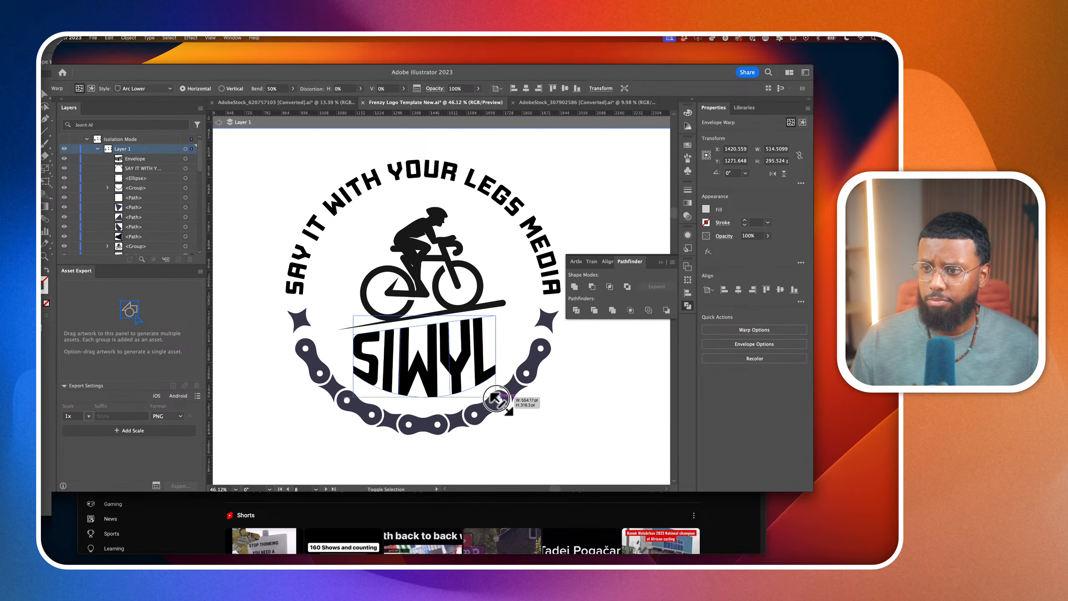
{"action": "scroll", "coordinate": [501, 404], "scroll_direction": "down", "scroll_amount": 3}
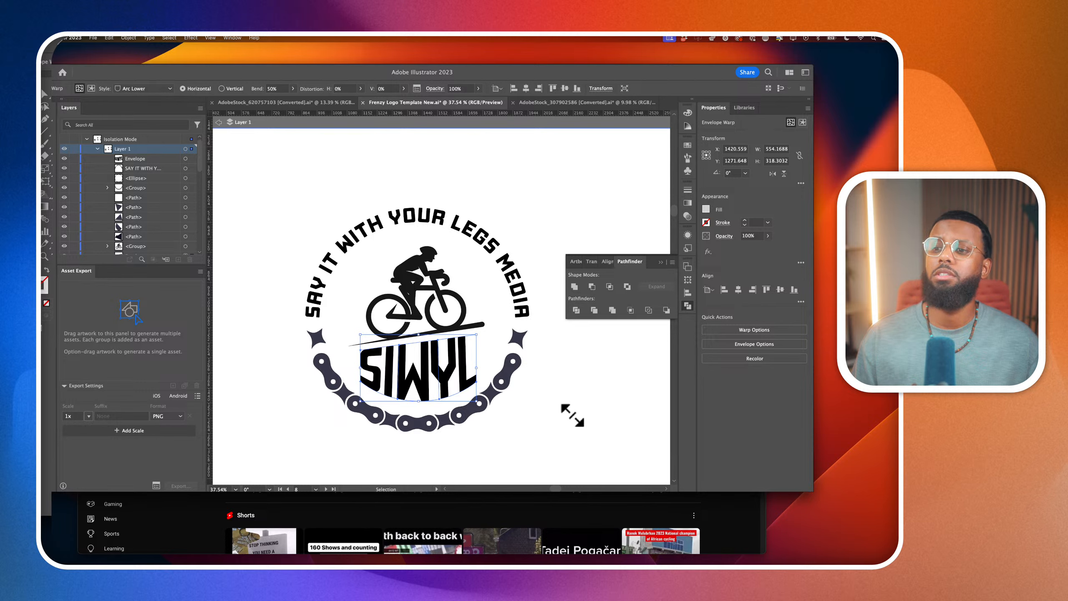
{"action": "left_click", "coordinate": [632, 440]}
{"action": "scroll", "coordinate": [632, 440], "scroll_direction": "down", "scroll_amount": 5}
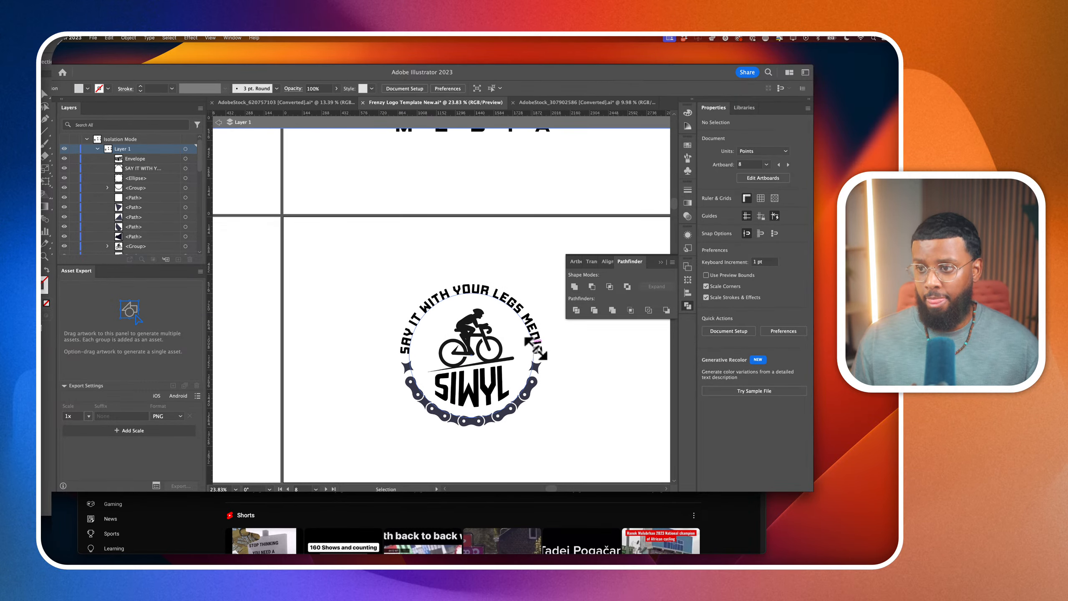
Delete the word MEDIA from the duplicated badge's tagline so it reads SAY IT WITH YOUR LEGS
{"action": "double_click", "coordinate": [536, 350]}
{"action": "left_click_drag", "start_coordinate": [521, 311], "coordinate": [555, 382]}
{"action": "key", "text": "BackSpace"}
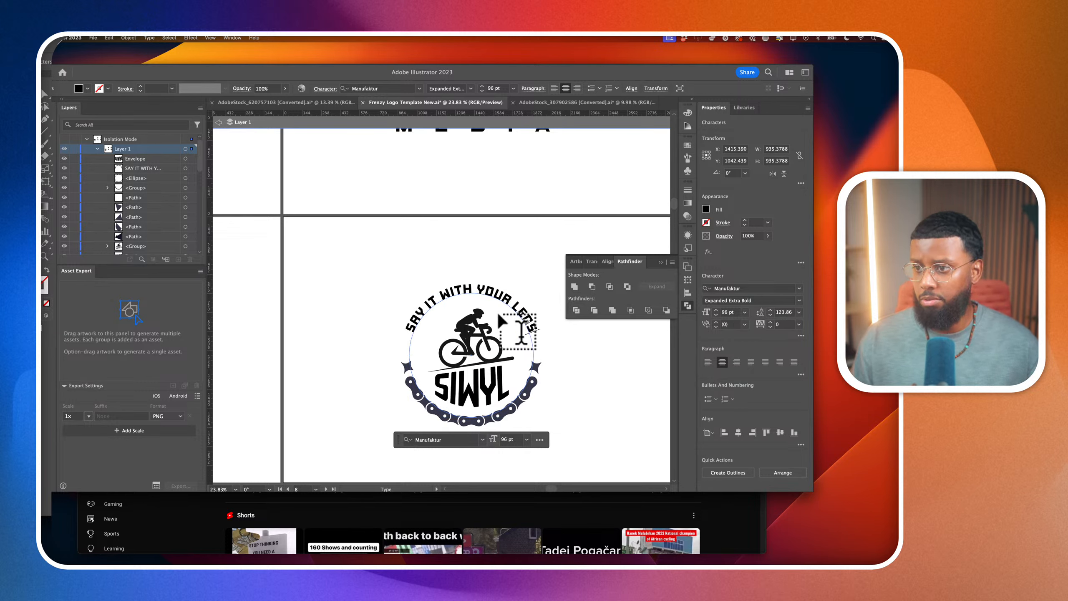
Set the duplicated badge's whole tagline to a font size of 104 pt with a tracking of 117 and deselect it
{"action": "triple_click", "coordinate": [499, 292]}
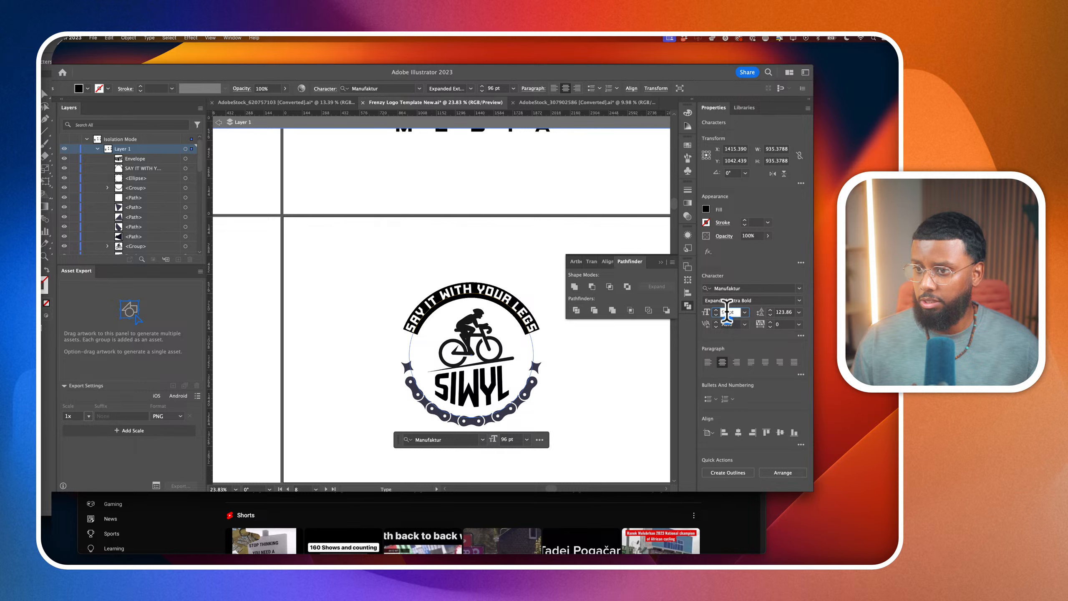
{"action": "key", "text": "Up"}
{"action": "key", "text": "Up"}
{"action": "key", "text": "Up"}
{"action": "key", "text": "Up"}
{"action": "key", "text": "Up"}
{"action": "key", "text": "Up"}
{"action": "key", "text": "Up"}
{"action": "key", "text": "Up"}
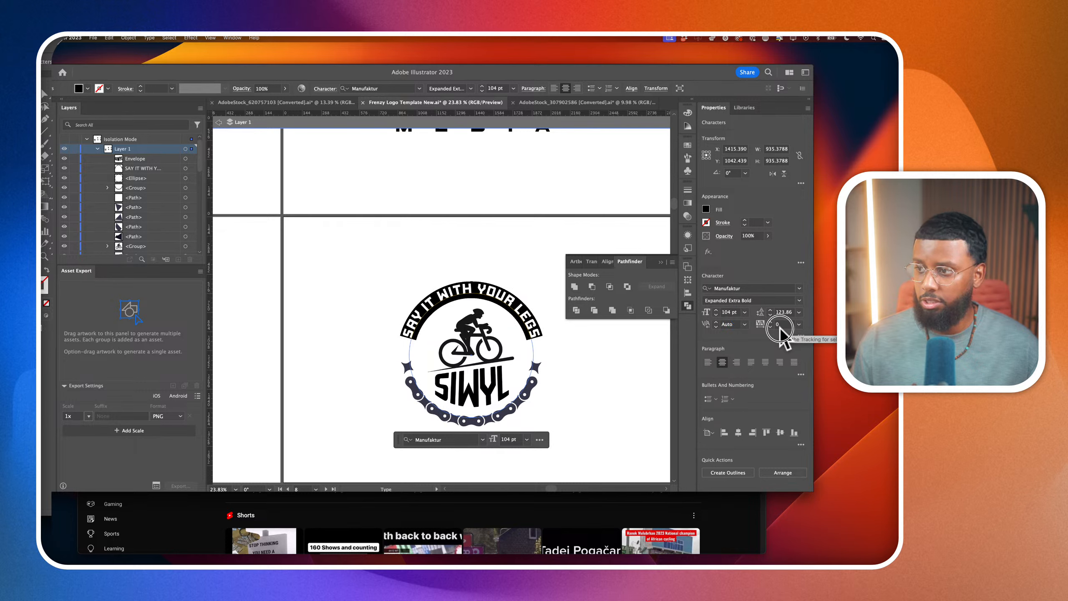
{"action": "scroll", "coordinate": [779, 328], "scroll_direction": "up", "scroll_amount": 20}
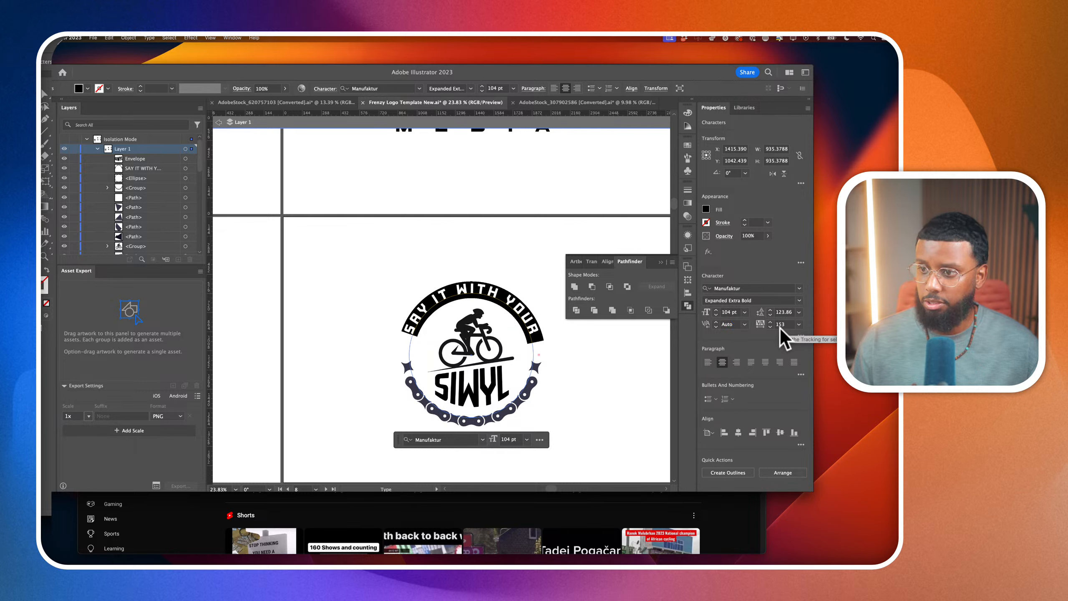
{"action": "scroll", "coordinate": [780, 328], "scroll_direction": "down", "scroll_amount": 4}
{"action": "scroll", "coordinate": [780, 328], "scroll_direction": "down", "scroll_amount": 3}
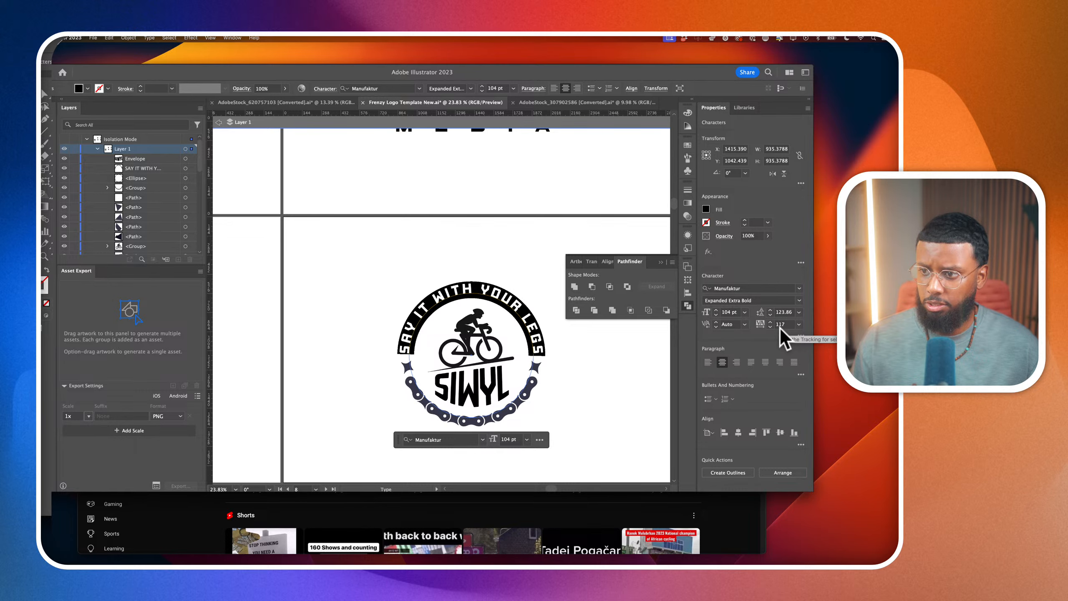
{"action": "left_click", "coordinate": [44, 95]}
{"action": "left_click", "coordinate": [361, 224]}
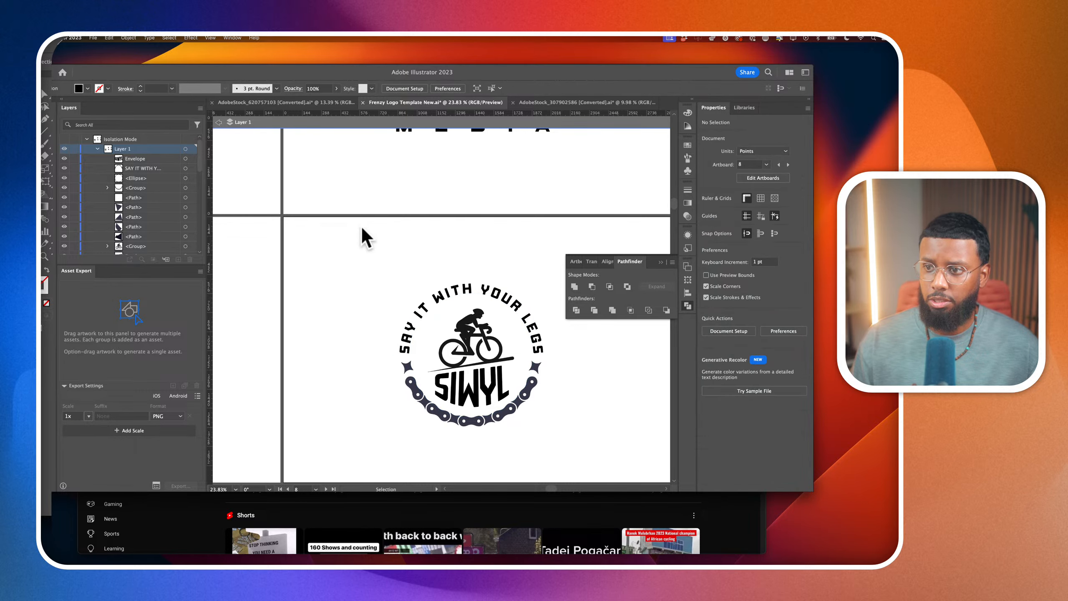
Examine the duplicated badge's tagline on its circular path and compare the badge with the neighbouring logo concepts
{"action": "scroll", "coordinate": [361, 225], "scroll_direction": "down", "scroll_amount": 5}
{"action": "scroll", "coordinate": [361, 224], "scroll_direction": "left", "scroll_amount": 3}
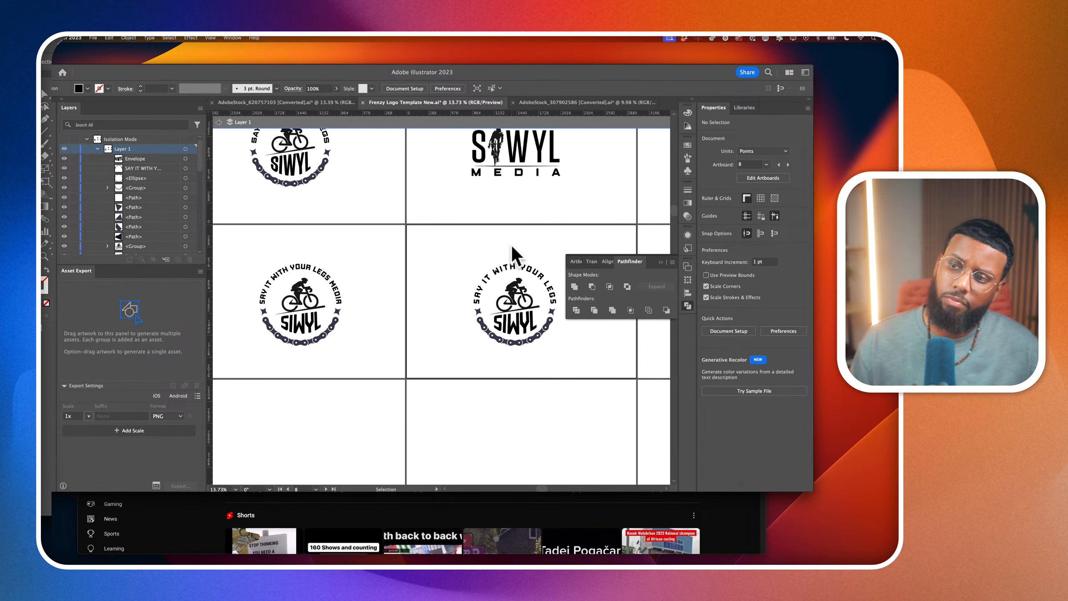
{"action": "left_click", "coordinate": [531, 280]}
{"action": "scroll", "coordinate": [553, 312], "scroll_direction": "up", "scroll_amount": 3}
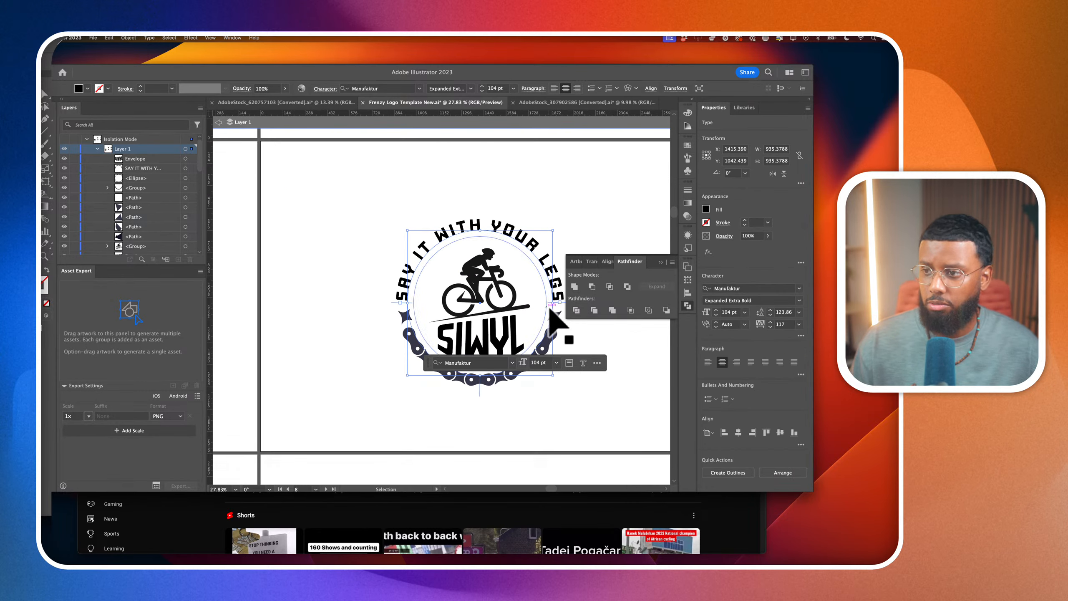
{"action": "scroll", "coordinate": [568, 371], "scroll_direction": "right", "scroll_amount": 1}
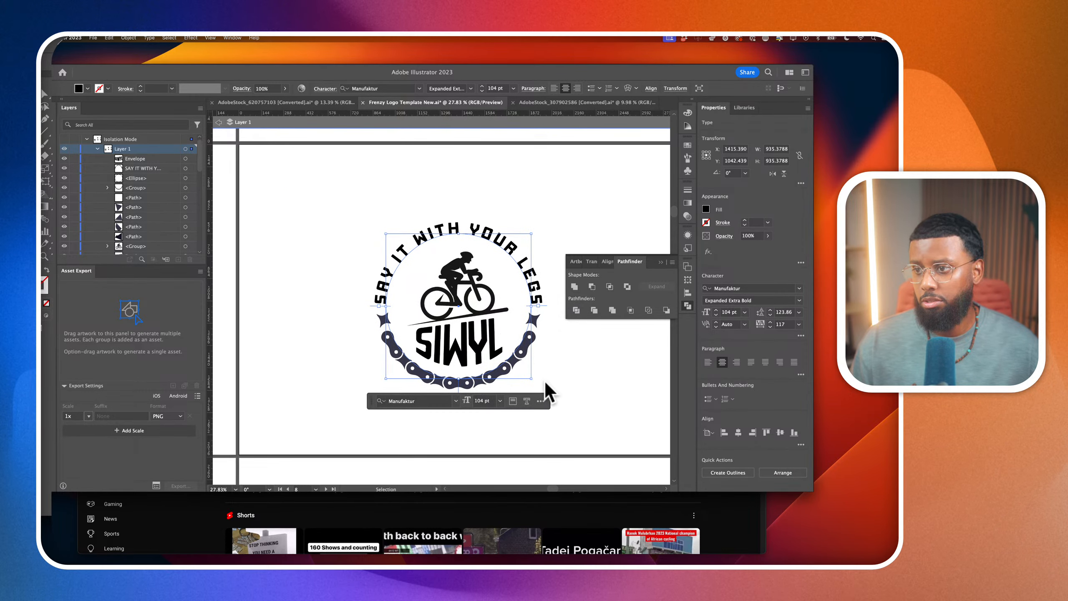
{"action": "scroll", "coordinate": [543, 382], "scroll_direction": "up", "scroll_amount": 2}
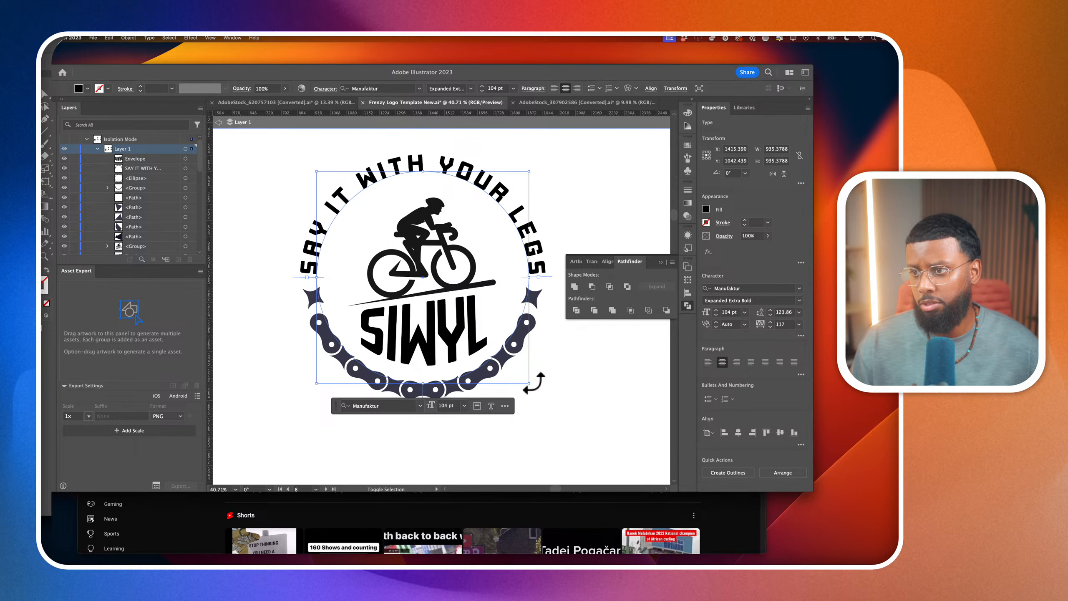
{"action": "left_click_drag", "start_coordinate": [529, 382], "coordinate": [528, 383]}
{"action": "scroll", "coordinate": [528, 383], "scroll_direction": "down", "scroll_amount": 5}
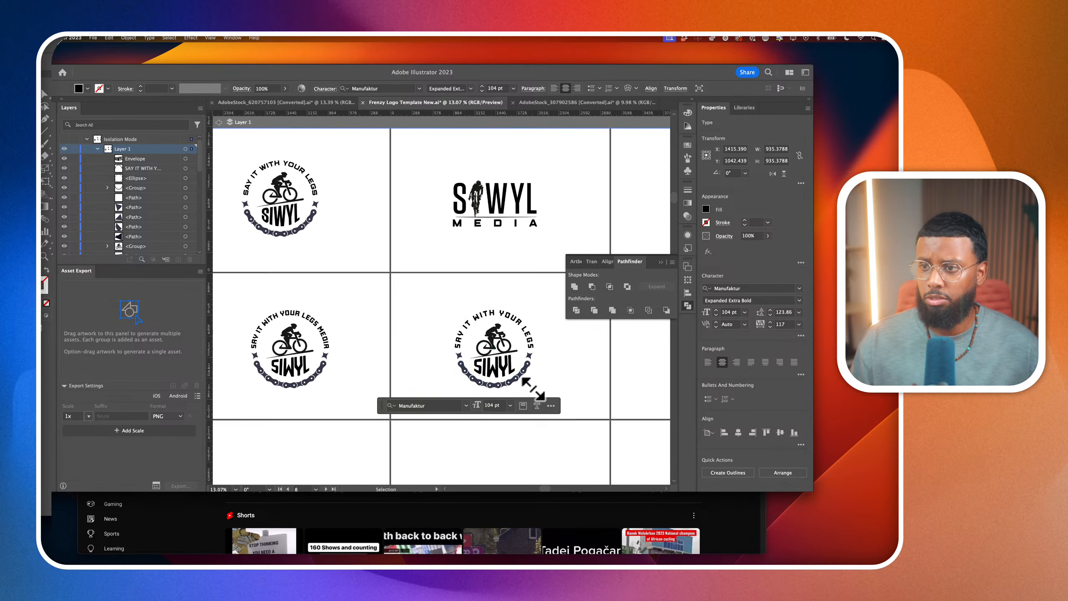
{"action": "left_click", "coordinate": [566, 382]}
{"action": "scroll", "coordinate": [546, 374], "scroll_direction": "right", "scroll_amount": 3}
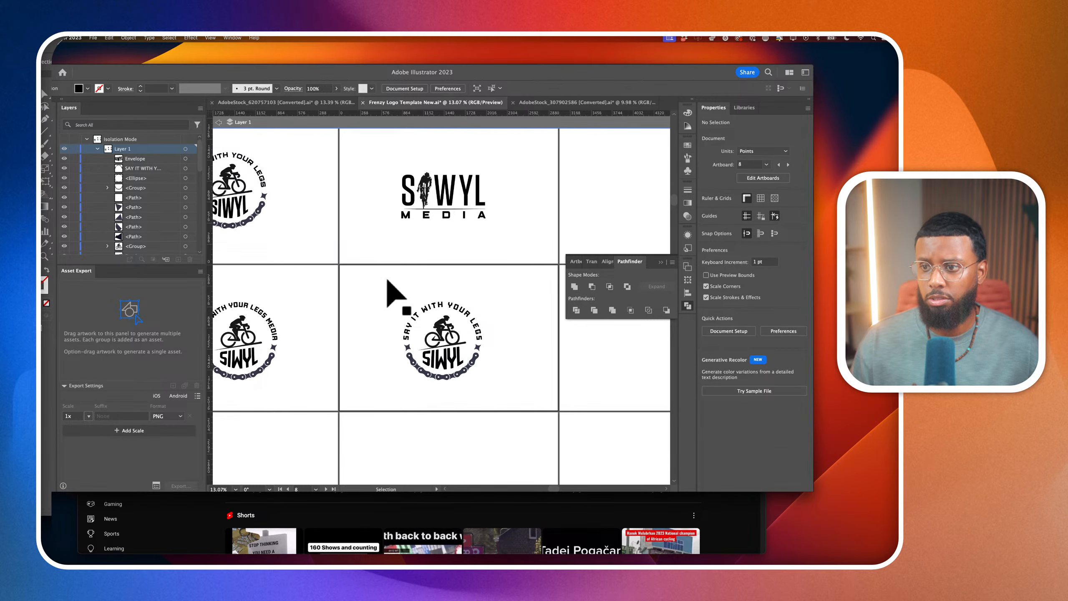
Duplicate the whole SAY IT WITH YOUR LEGS badge onto the empty top-row artboard beside the SIWYL MEDIA logo
{"action": "scroll", "coordinate": [395, 294], "scroll_direction": "down", "scroll_amount": 2}
{"action": "left_click_drag", "start_coordinate": [356, 294], "coordinate": [416, 381]}
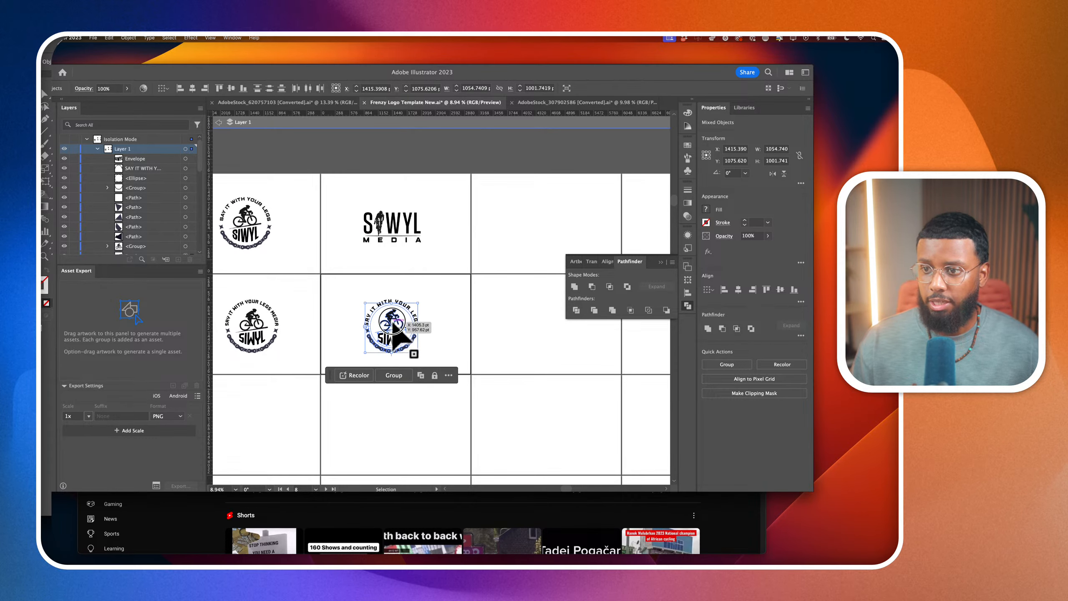
{"action": "left_click_drag", "start_coordinate": [395, 332], "coordinate": [546, 241]}
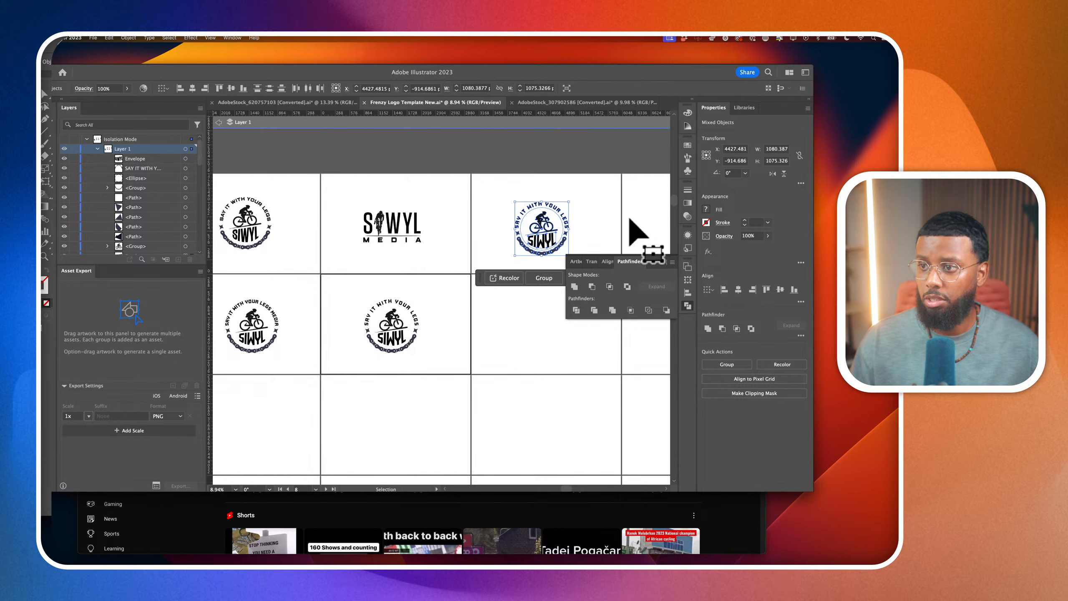
Expand the envelope distortion of the SIWYL lettering in the top-row badge copy and deselect it
{"action": "left_click", "coordinate": [555, 235]}
{"action": "left_click", "coordinate": [554, 243]}
{"action": "left_click", "coordinate": [128, 37]}
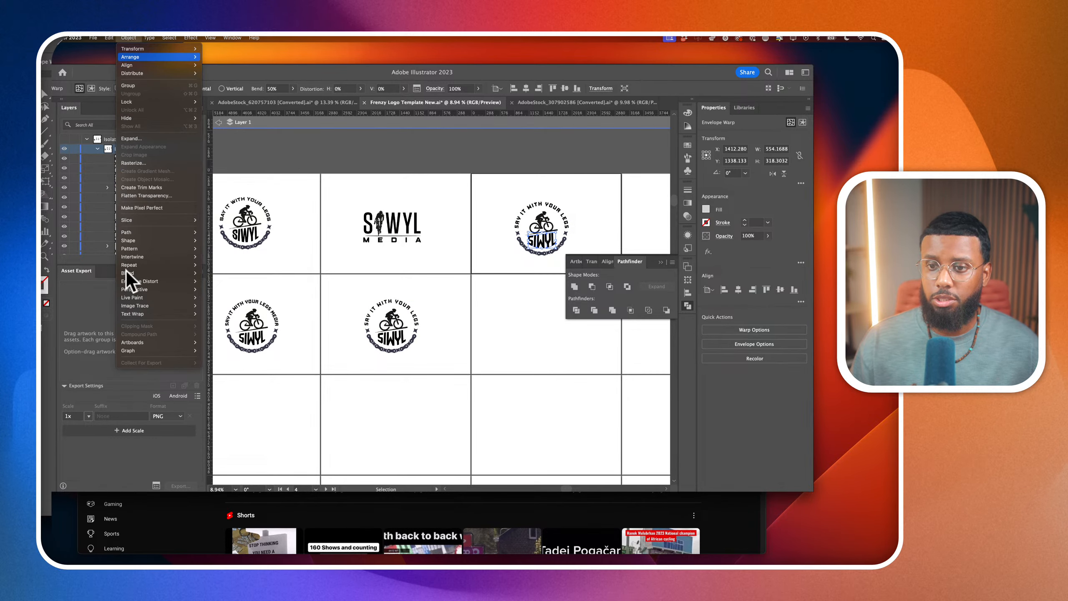
{"action": "mouse_move", "coordinate": [139, 284]}
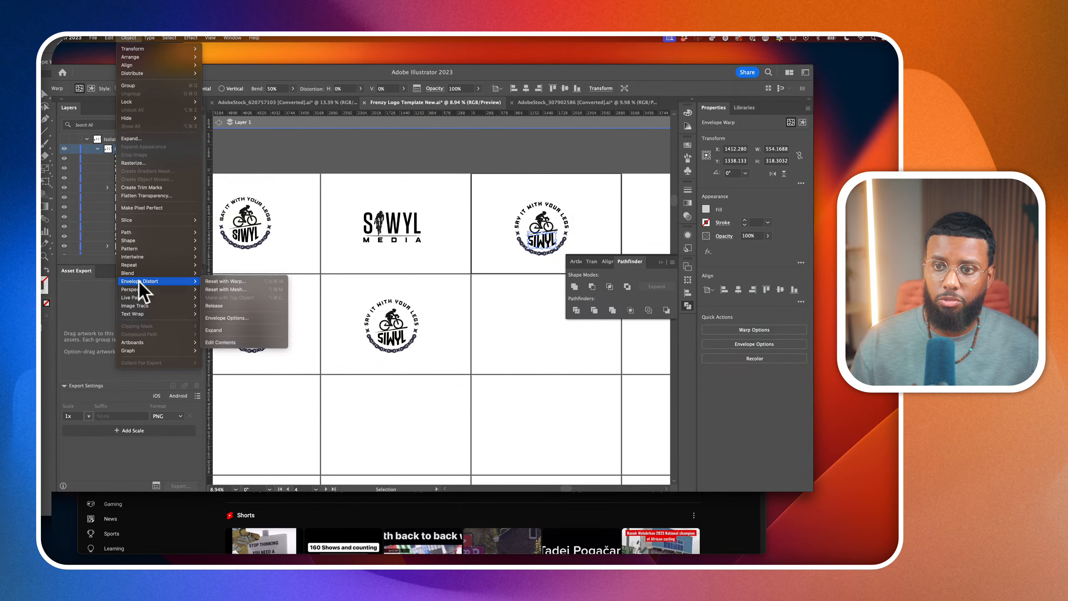
{"action": "left_click", "coordinate": [220, 331]}
{"action": "left_click", "coordinate": [484, 364]}
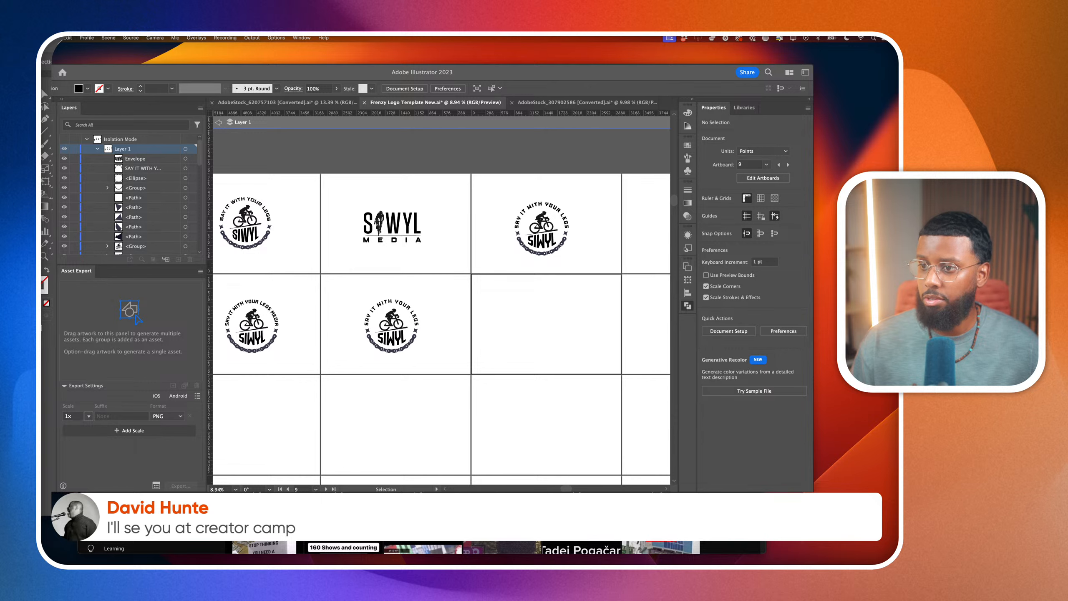
{"action": "left_click", "coordinate": [621, 300]}
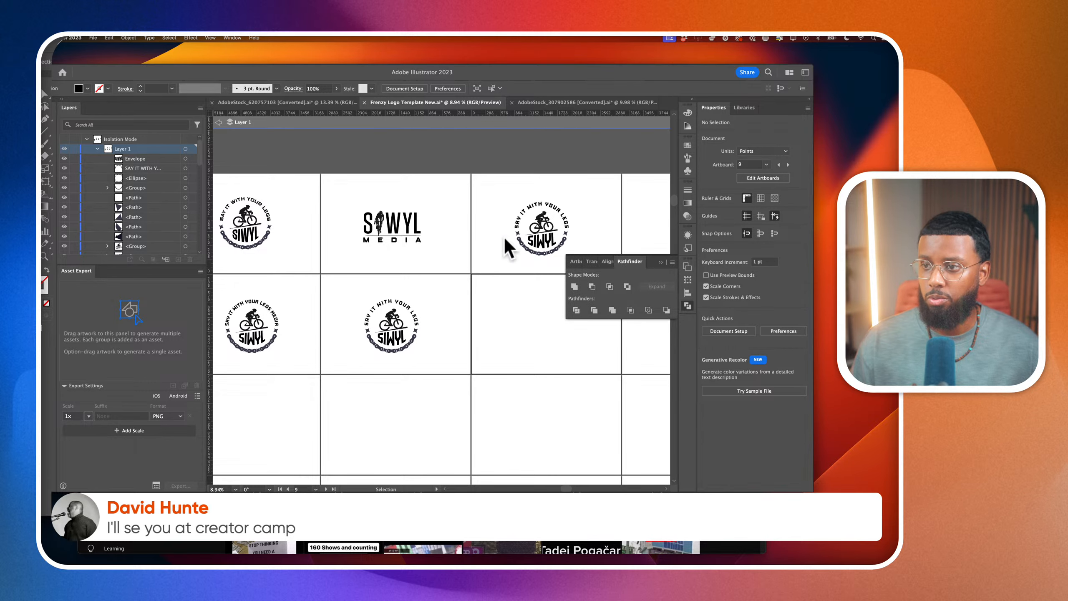
Exit isolation mode and group the entire SIWYL MEDIA logo with its cyclist figure
{"action": "scroll", "coordinate": [507, 246], "scroll_direction": "right", "scroll_amount": 2}
{"action": "left_click", "coordinate": [220, 122]}
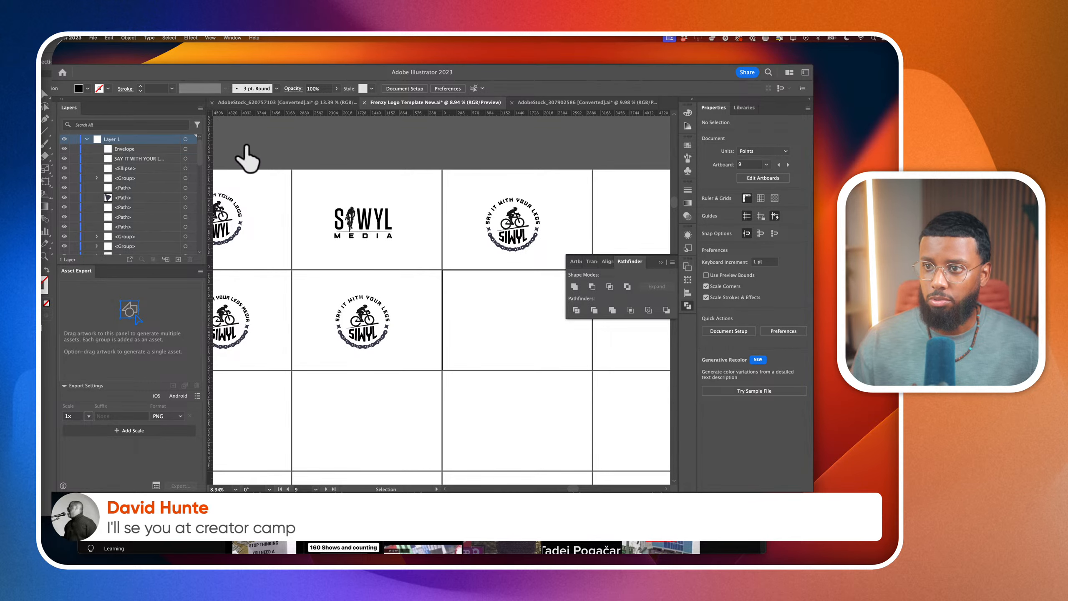
{"action": "left_click_drag", "start_coordinate": [305, 181], "coordinate": [429, 262]}
{"action": "key", "text": "super+g"}
Place a copy of the grouped SIWYL MEDIA logo on the empty third-row artboard beneath the SAY IT WITH YOUR LEGS MEDIA badge
{"action": "scroll", "coordinate": [433, 286], "scroll_direction": "down", "scroll_amount": 3}
{"action": "left_click_drag", "start_coordinate": [430, 253], "coordinate": [320, 391]}
{"action": "key", "text": "super+z"}
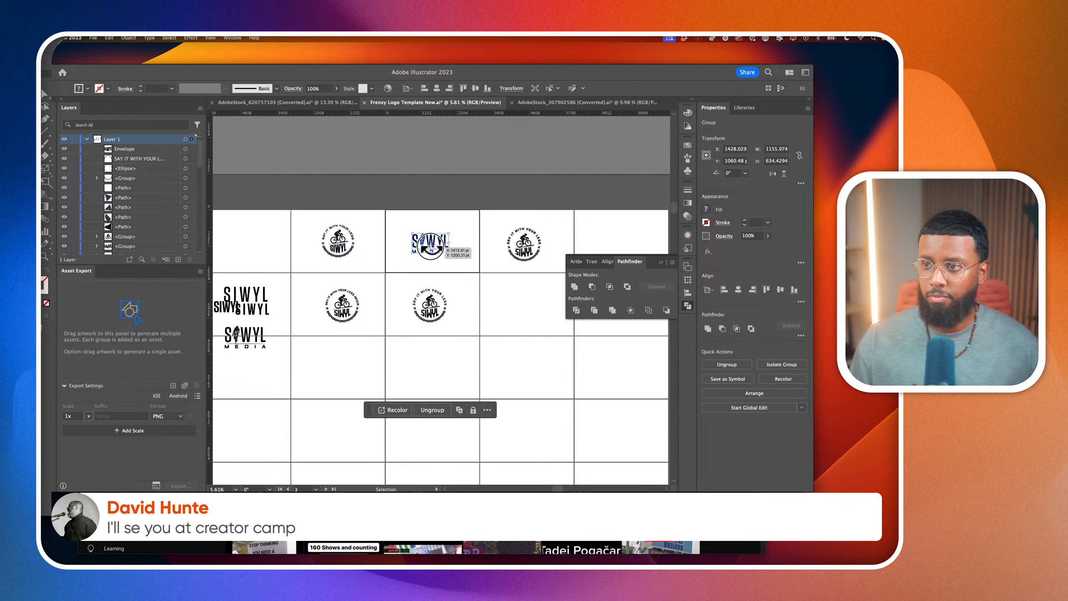
{"action": "mouse_move", "coordinate": [431, 246]}
{"action": "left_mouse_down"}
{"action": "mouse_move", "coordinate": [326, 370]}
{"action": "mouse_move", "coordinate": [341, 382]}
{"action": "mouse_move", "coordinate": [442, 262]}
{"action": "left_mouse_up"}
{"action": "left_click", "coordinate": [508, 296]}
{"action": "scroll", "coordinate": [508, 296], "scroll_direction": "up", "scroll_amount": 2}
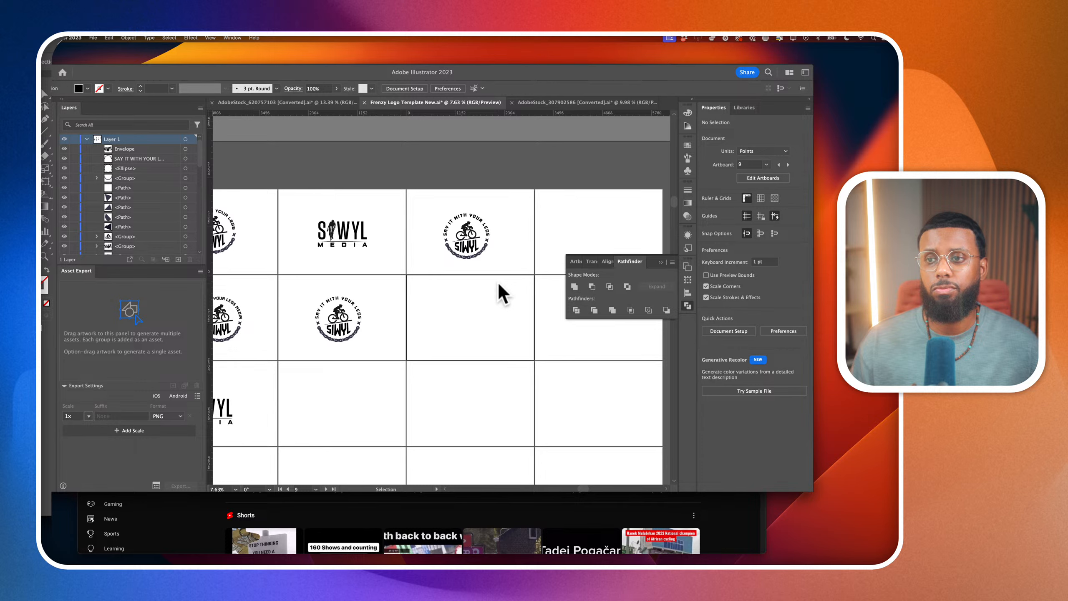
Move only the word MEDIA in the top-row SIWYL MEDIA logo straight down about 80 pt and deselect it
{"action": "left_click", "coordinate": [360, 255]}
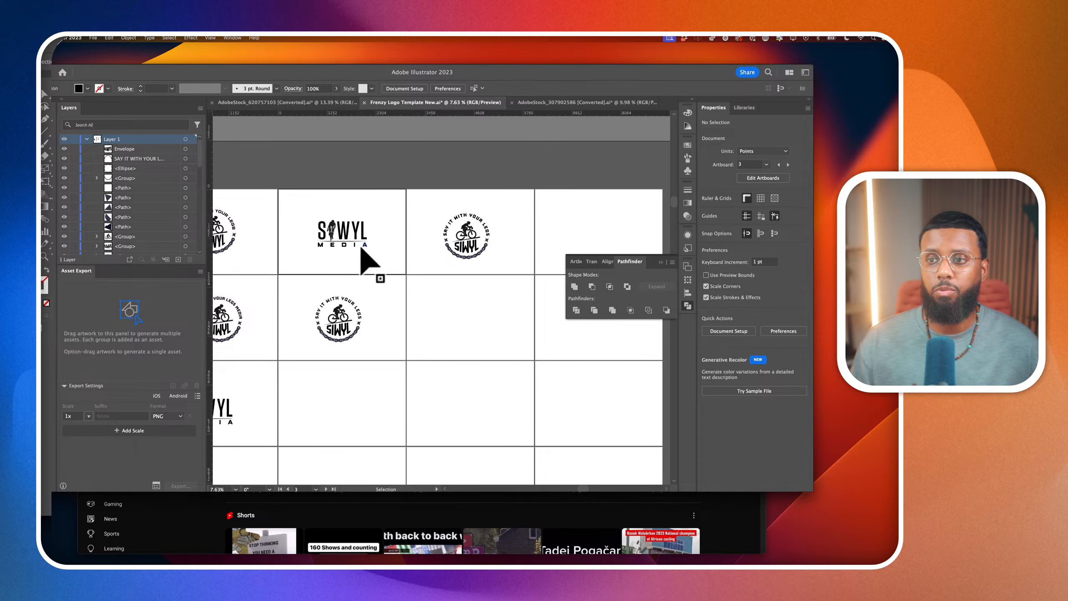
{"action": "left_click", "coordinate": [355, 248]}
{"action": "scroll", "coordinate": [358, 264], "scroll_direction": "up", "scroll_amount": 3}
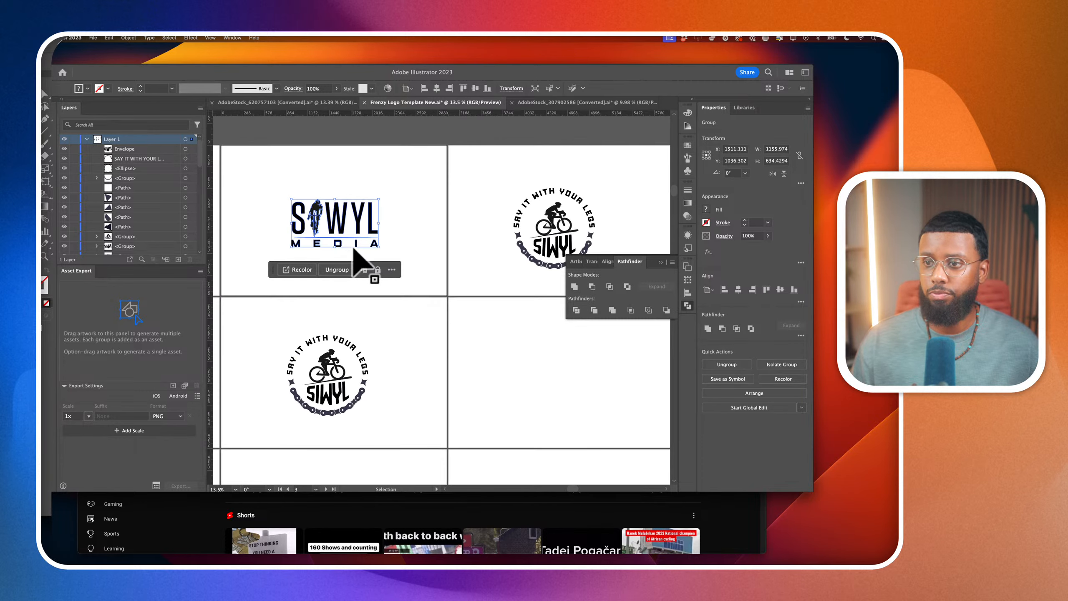
{"action": "left_click", "coordinate": [45, 105]}
{"action": "left_click_drag", "start_coordinate": [440, 257], "coordinate": [252, 242]}
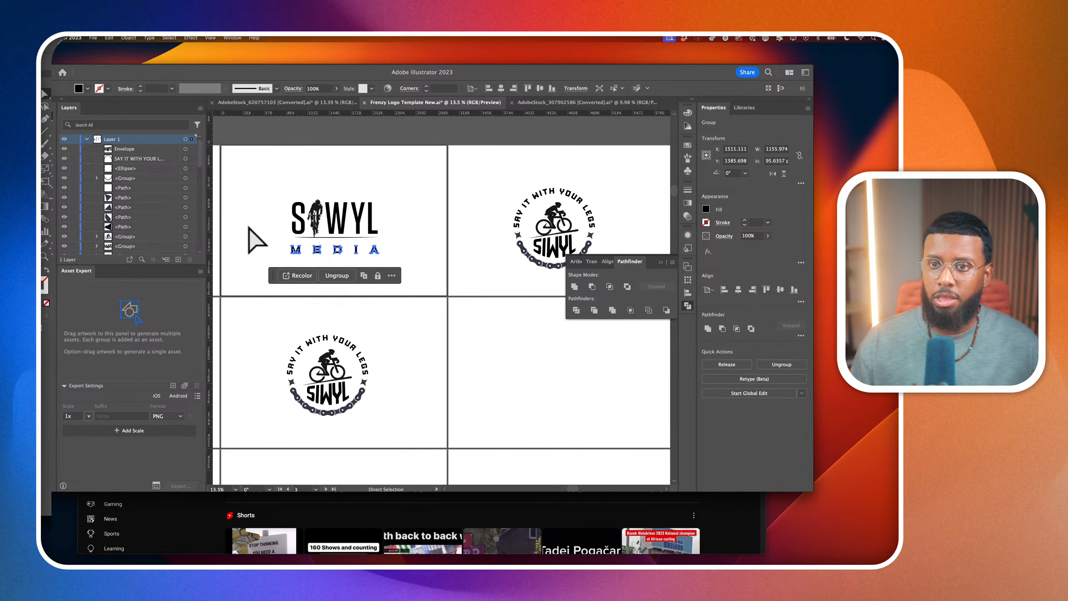
{"action": "left_click", "coordinate": [250, 239]}
Draw a solid black rectangle about 1133 by 97 pt between the SIWYL lettering and the word MEDIA
{"action": "key", "text": "m"}
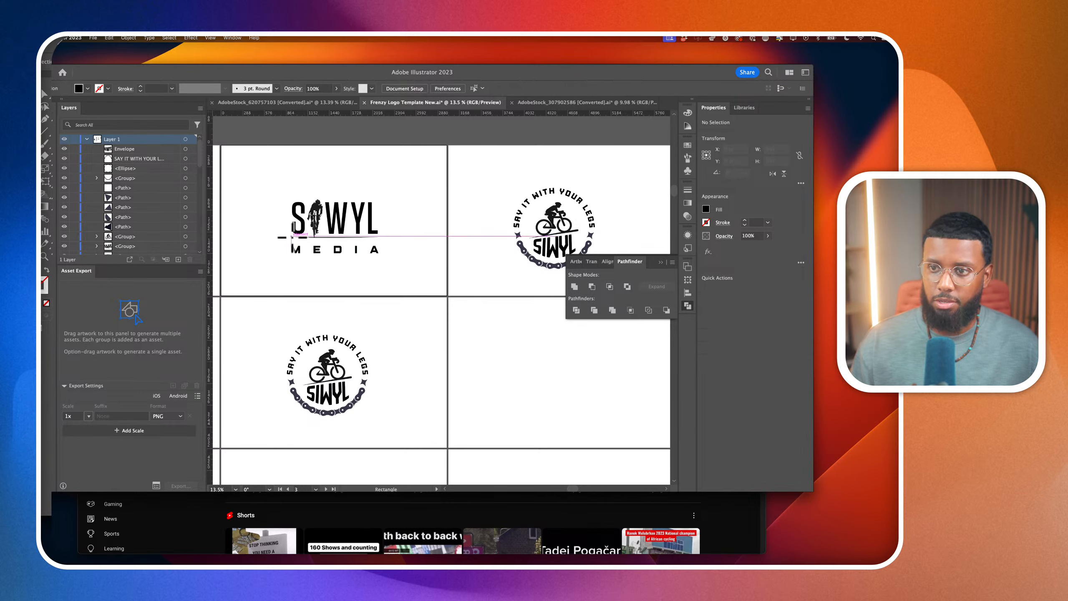
{"action": "left_click_drag", "start_coordinate": [293, 238], "coordinate": [377, 244]}
{"action": "key", "text": "v"}
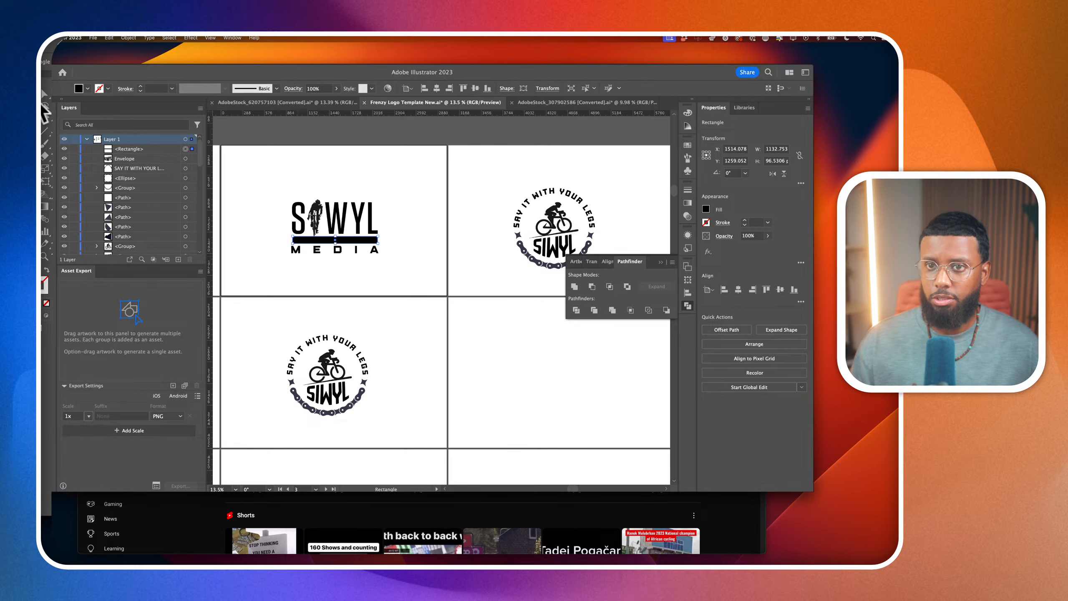
Scale the word MEDIA down to about 1141 by 94 pt to match the black bar's width, and deselect it
{"action": "left_click", "coordinate": [374, 251]}
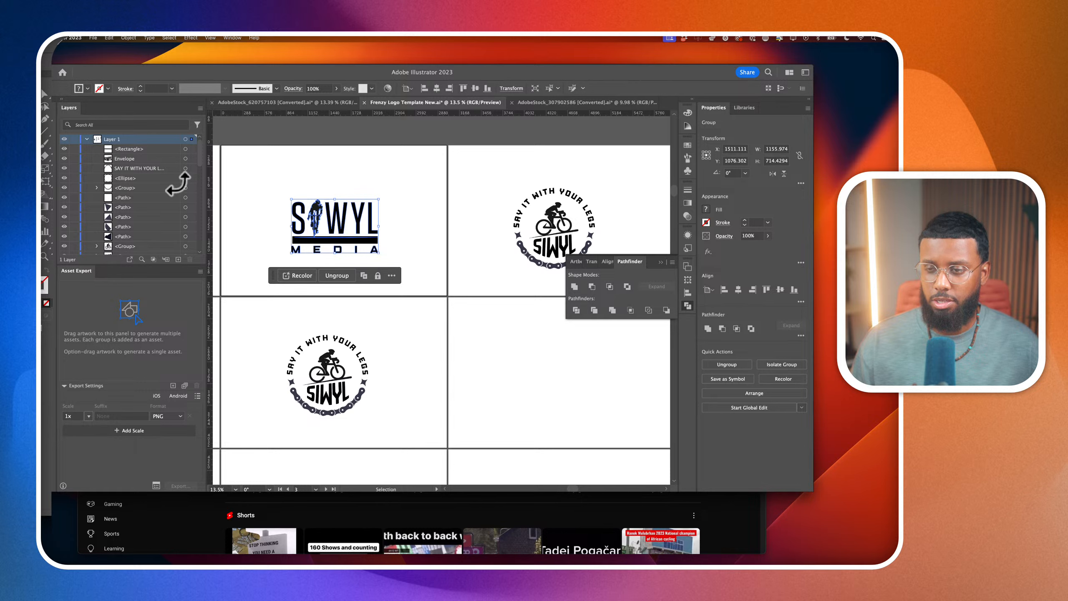
{"action": "key", "text": "a"}
{"action": "left_click", "coordinate": [249, 245]}
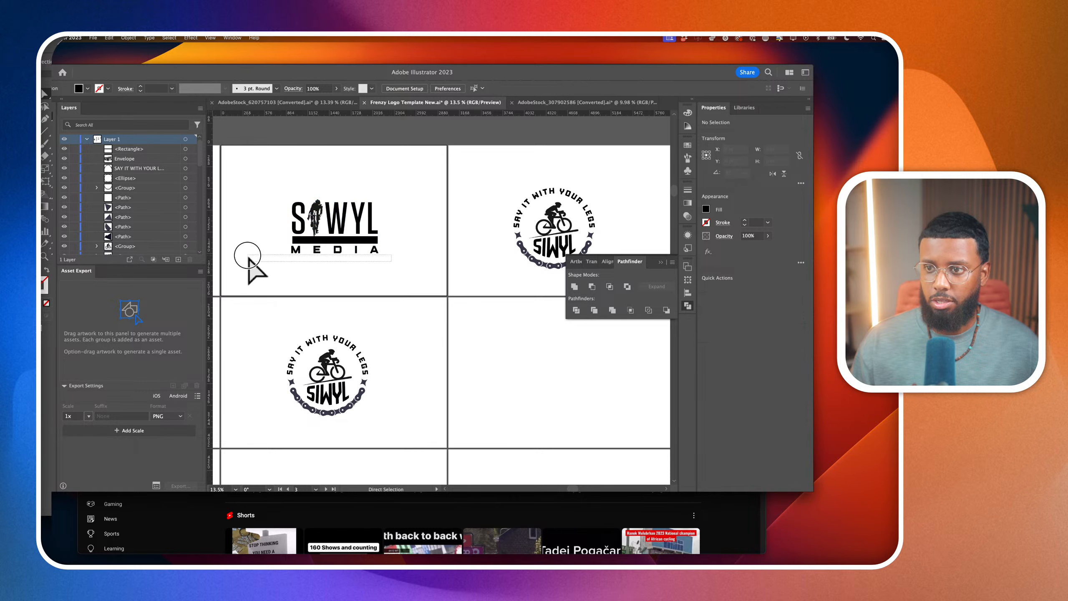
{"action": "left_click_drag", "start_coordinate": [250, 249], "coordinate": [251, 248]}
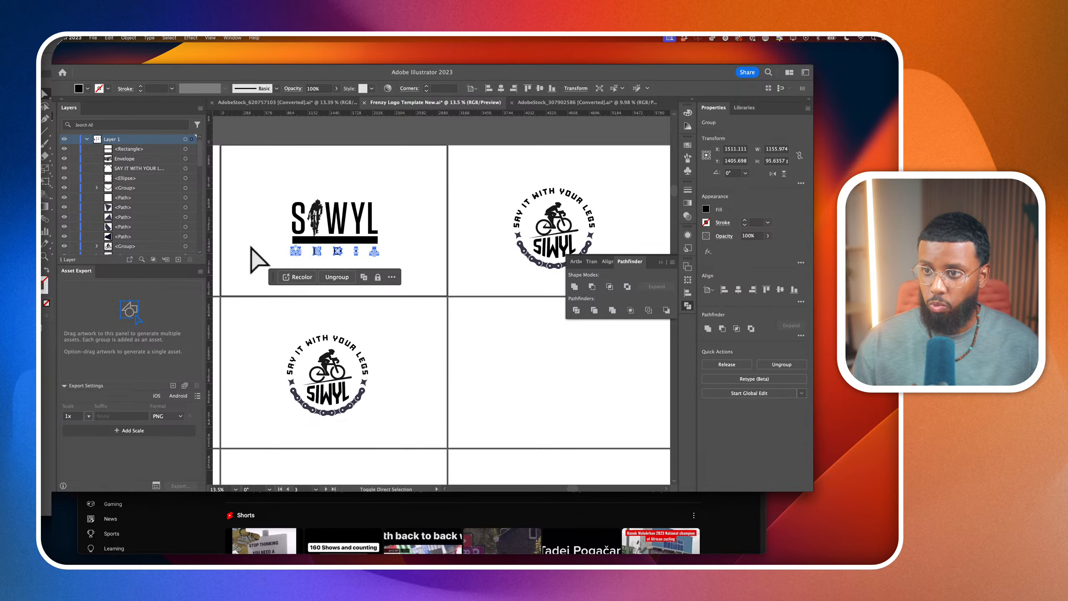
{"action": "scroll", "coordinate": [326, 257], "scroll_direction": "up", "scroll_amount": 3}
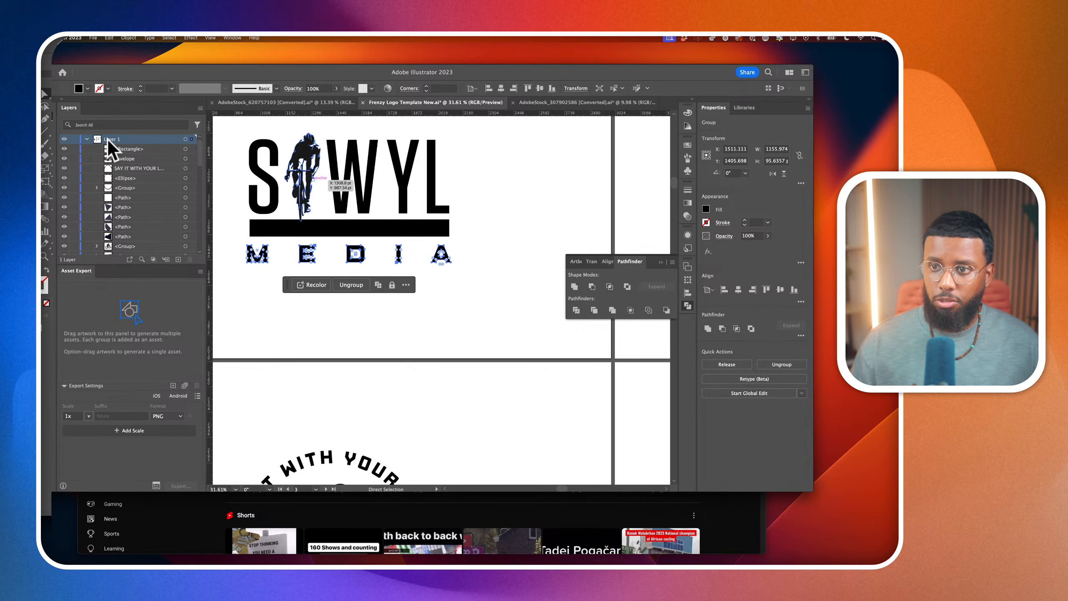
{"action": "key", "text": "v"}
{"action": "left_click_drag", "start_coordinate": [247, 261], "coordinate": [254, 262]}
{"action": "scroll", "coordinate": [249, 259], "scroll_direction": "up", "scroll_amount": 5}
{"action": "scroll", "coordinate": [254, 262], "scroll_direction": "down", "scroll_amount": 3}
{"action": "scroll", "coordinate": [258, 269], "scroll_direction": "right", "scroll_amount": 2}
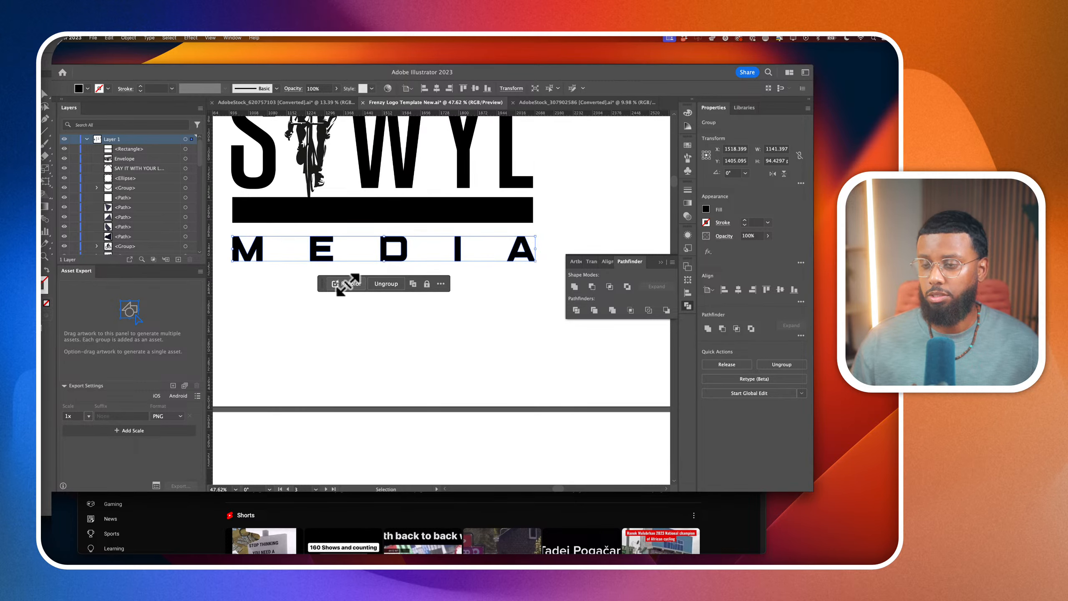
{"action": "left_click", "coordinate": [321, 272]}
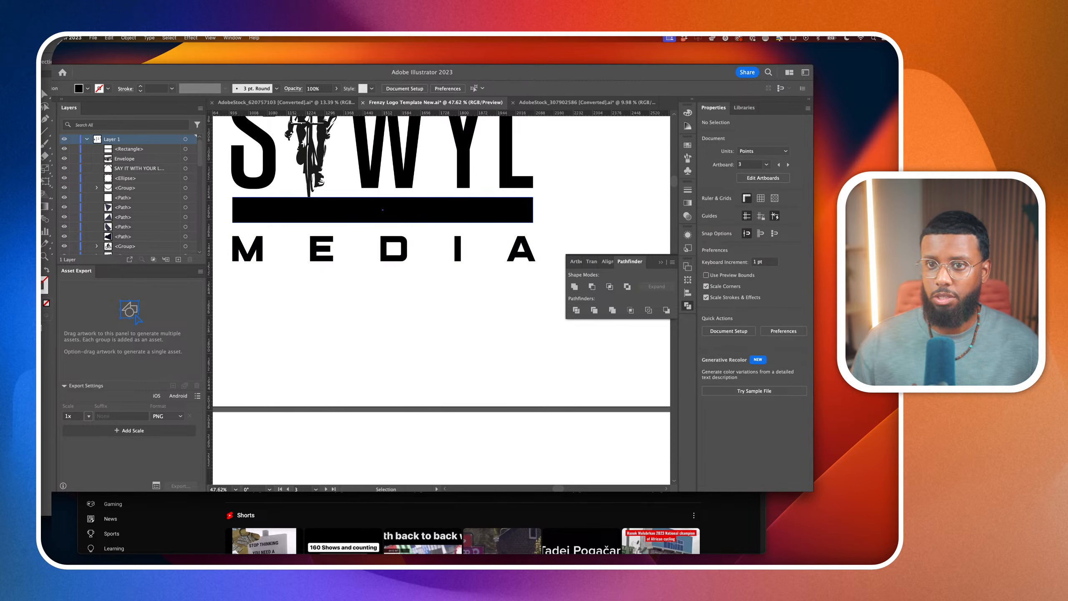
Add an area text reading SAY IT WITH YOUR LEGS in a frame about 1726 by 358 pt below the SIWYL MEDIA logo
{"action": "key", "text": "t"}
{"action": "scroll", "coordinate": [334, 339], "scroll_direction": "down", "scroll_amount": 2}
{"action": "left_click_drag", "start_coordinate": [274, 325], "coordinate": [615, 400]}
{"action": "type", "text": "SAY I"}
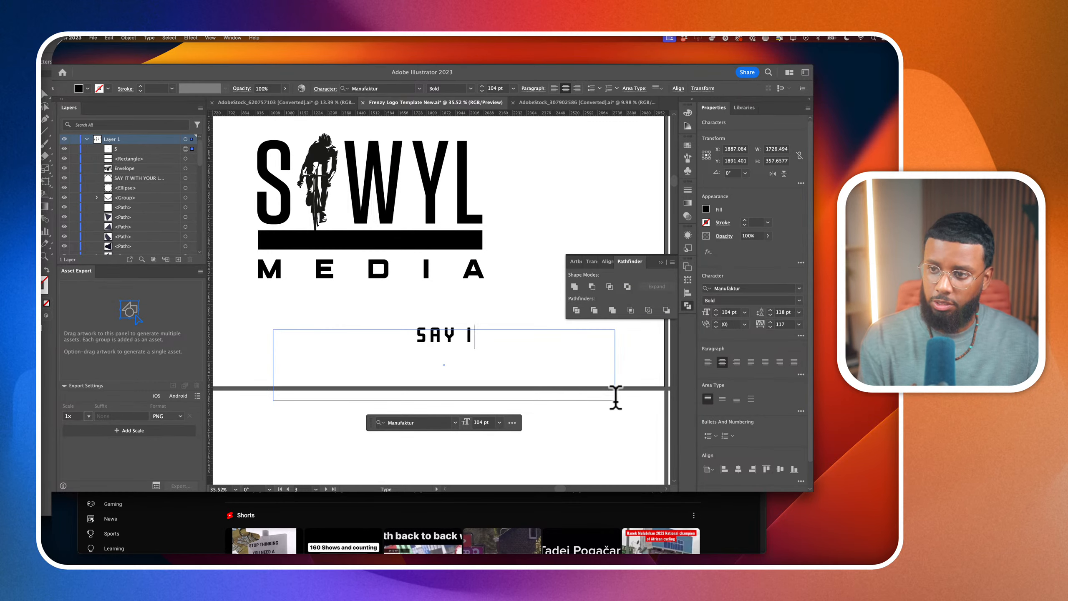
{"action": "type", "text": "T WITH YOUR LEGS"}
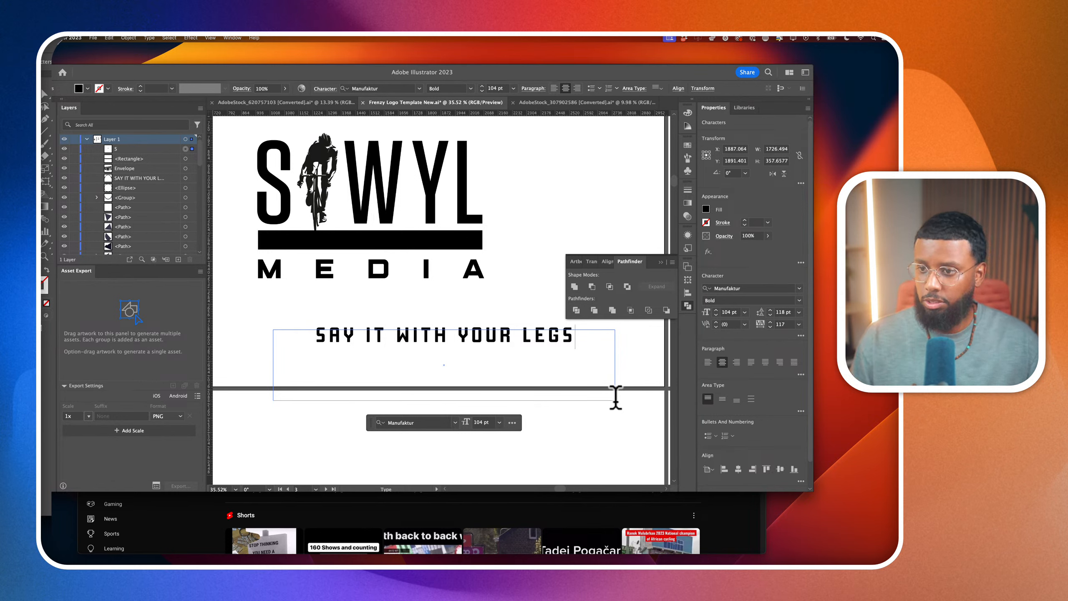
{"action": "key", "text": "Escape"}
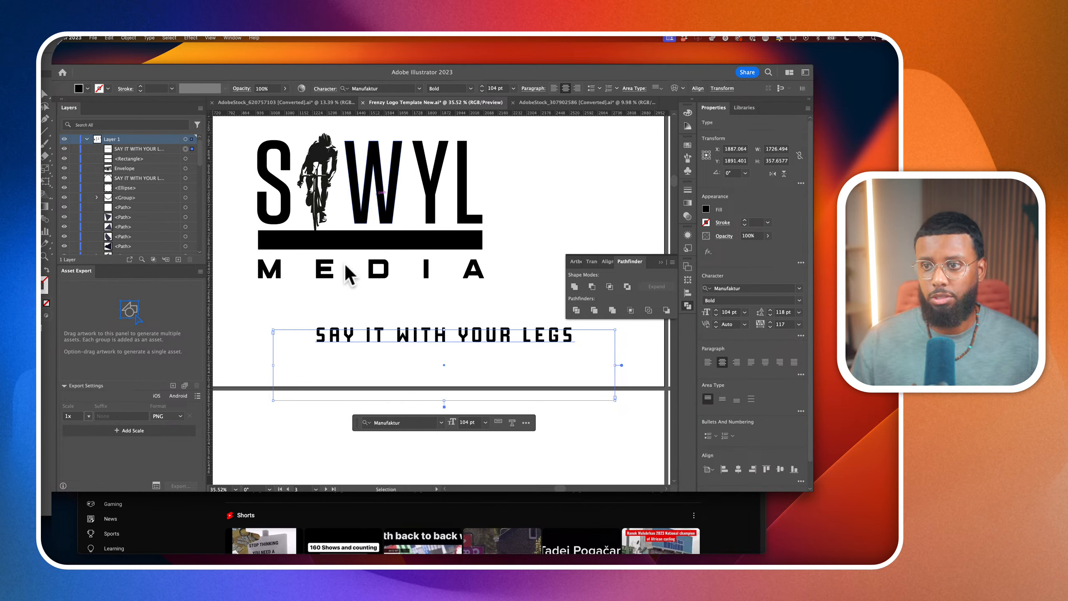
Move the SAY IT WITH YOUR LEGS text onto the black bar and give it a white fill
{"action": "left_click_drag", "start_coordinate": [400, 341], "coordinate": [334, 238]}
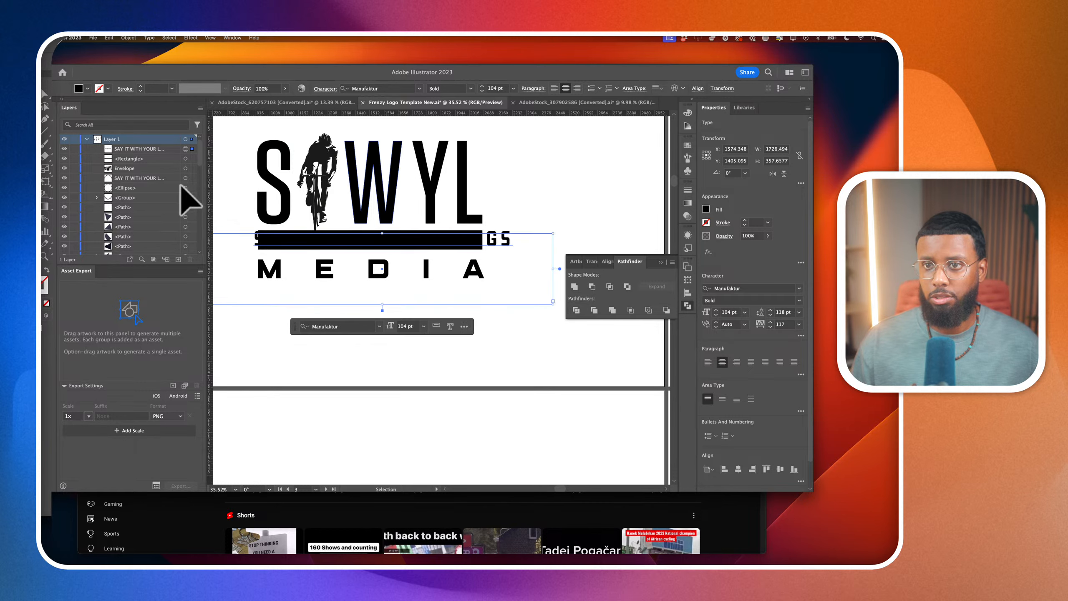
{"action": "left_click", "coordinate": [706, 209]}
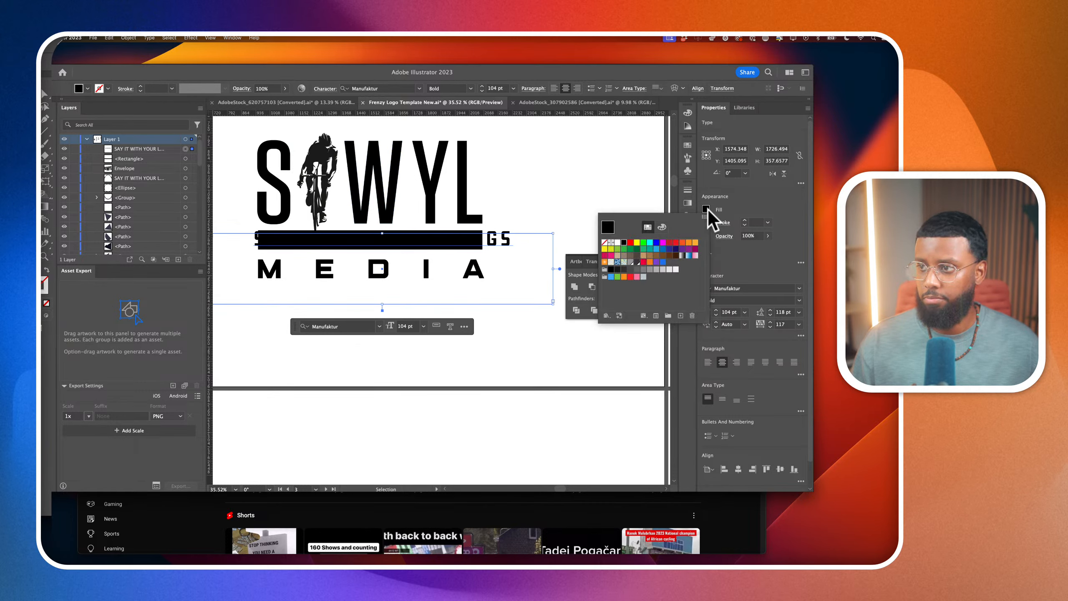
{"action": "left_click", "coordinate": [618, 243]}
{"action": "left_click", "coordinate": [443, 257]}
{"action": "left_click_drag", "start_coordinate": [428, 251], "coordinate": [419, 254]}
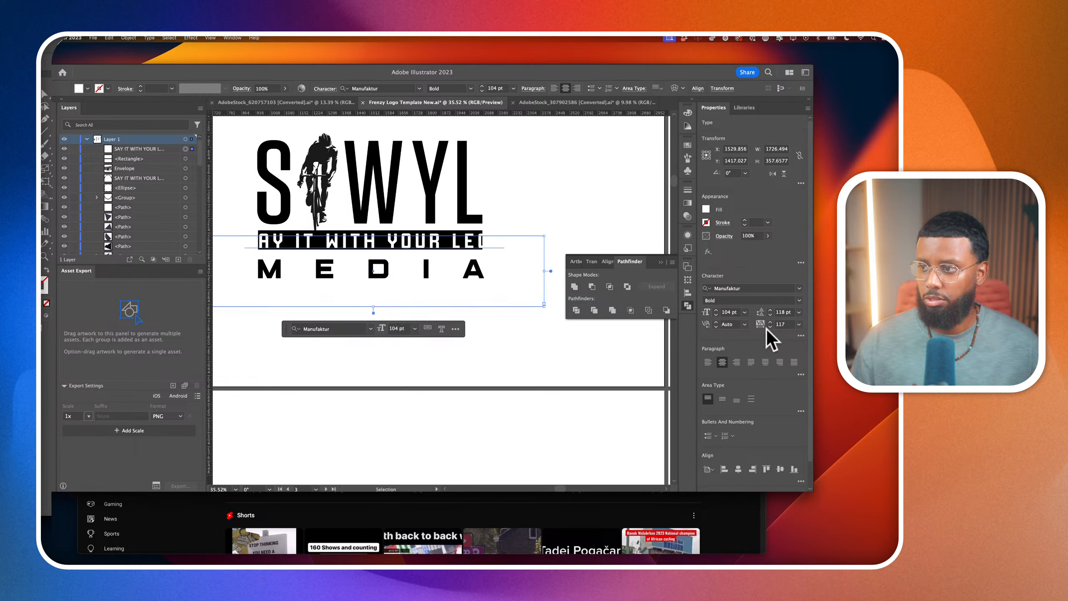
Set the white tagline's tracking to 0 and its font size to 82 pt
{"action": "type", "text": "0"}
{"action": "key", "text": "Return"}
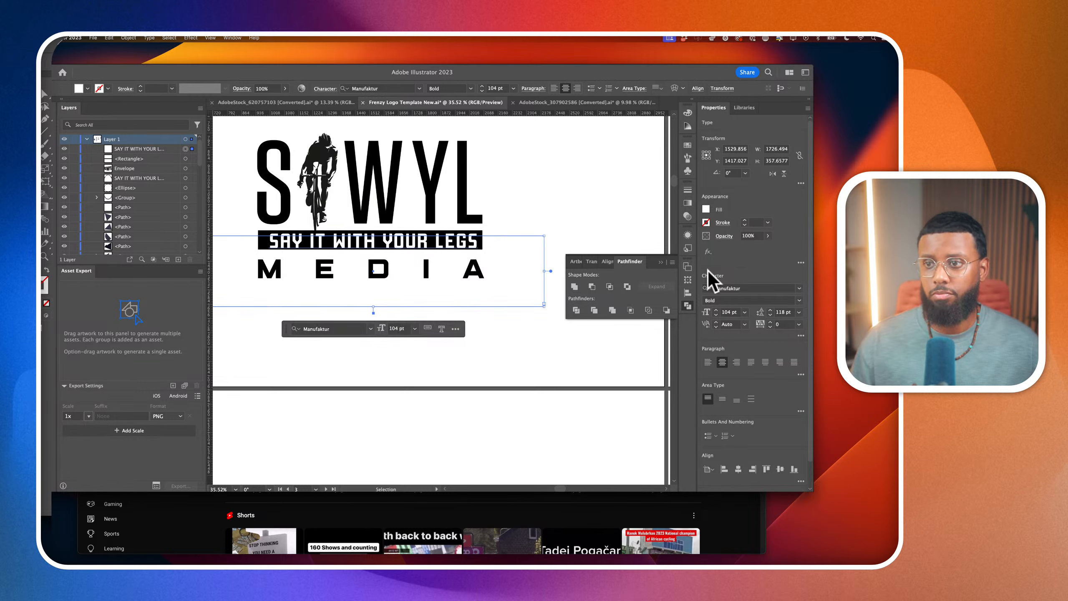
{"action": "type", "text": "84"}
{"action": "key", "text": "Return"}
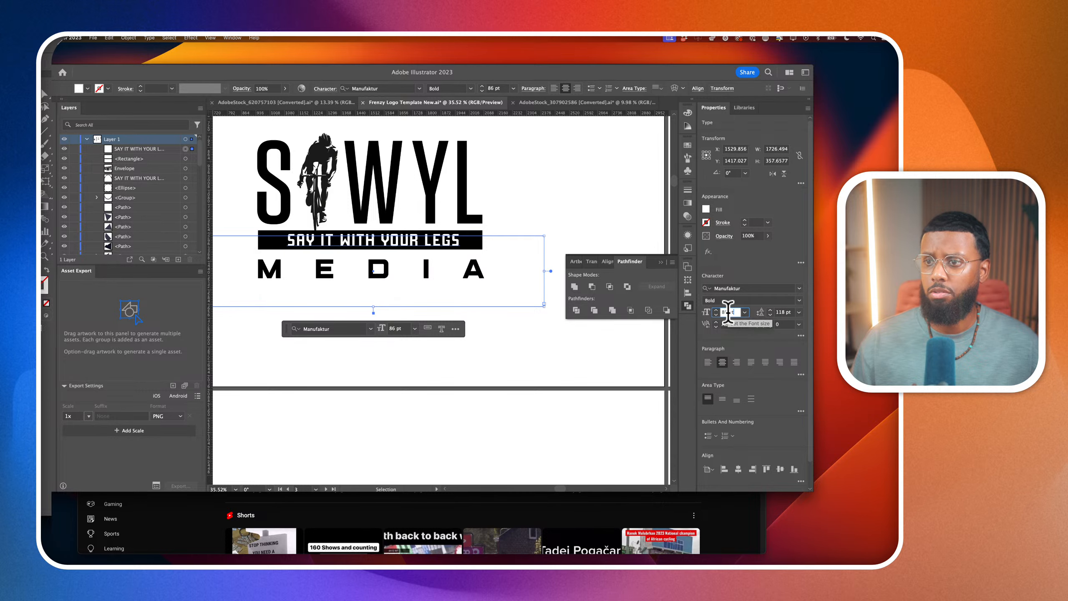
{"action": "key", "text": "Down"}
{"action": "key", "text": "Down"}
Set the white tagline's font size to 75 pt with a tracking of 165 so it fits inside the black bar
{"action": "scroll", "coordinate": [513, 282], "scroll_direction": "left", "scroll_amount": 1}
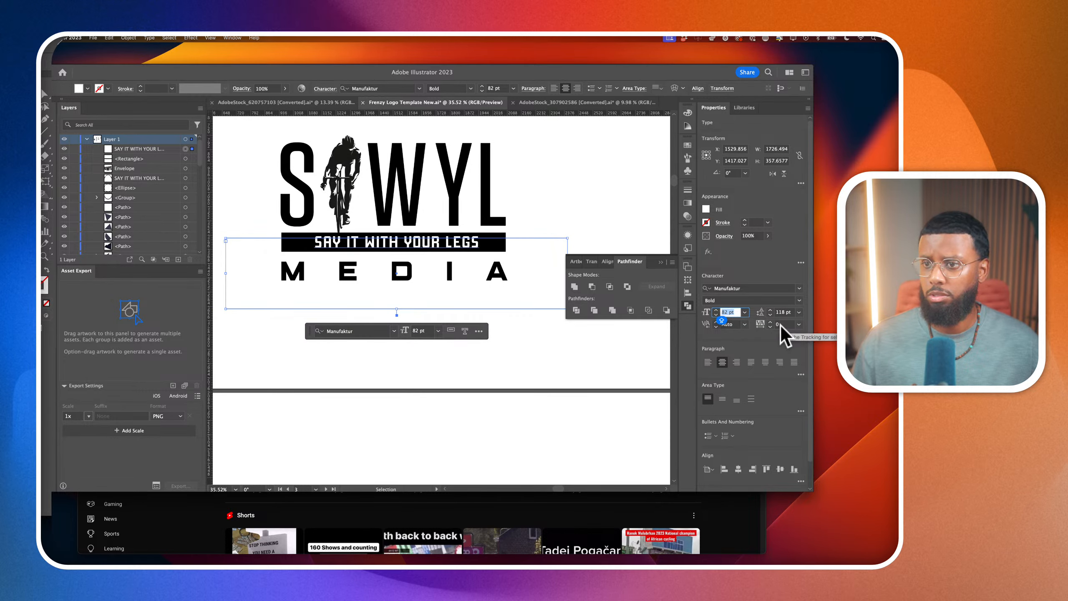
{"action": "scroll", "coordinate": [782, 324], "scroll_direction": "up", "scroll_amount": 15}
{"action": "scroll", "coordinate": [781, 325], "scroll_direction": "down", "scroll_amount": 4}
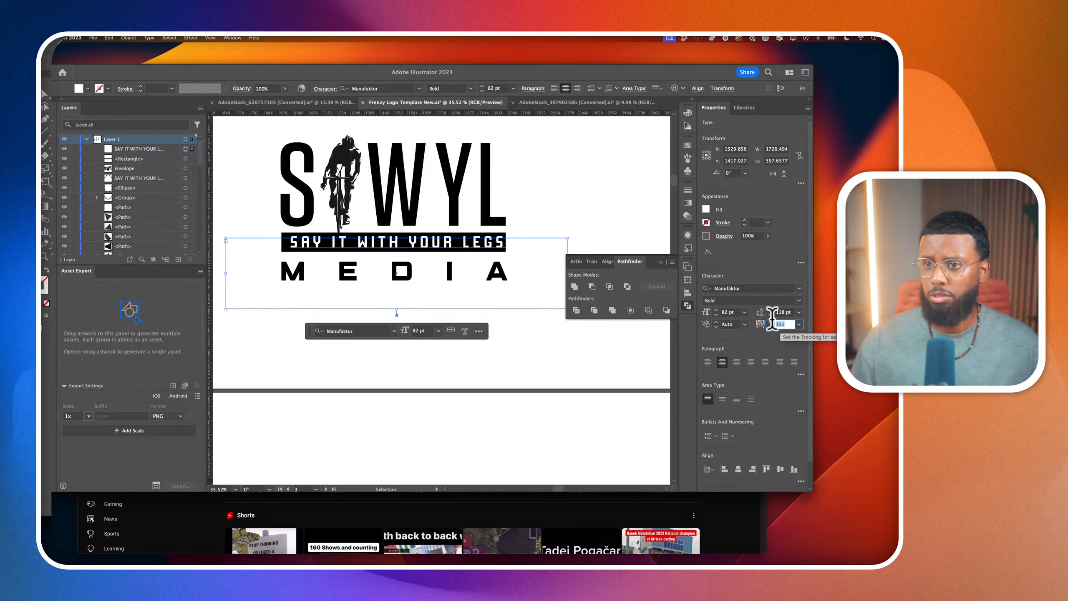
{"action": "left_click", "coordinate": [725, 312]}
{"action": "scroll", "coordinate": [724, 311], "scroll_direction": "down", "scroll_amount": 7}
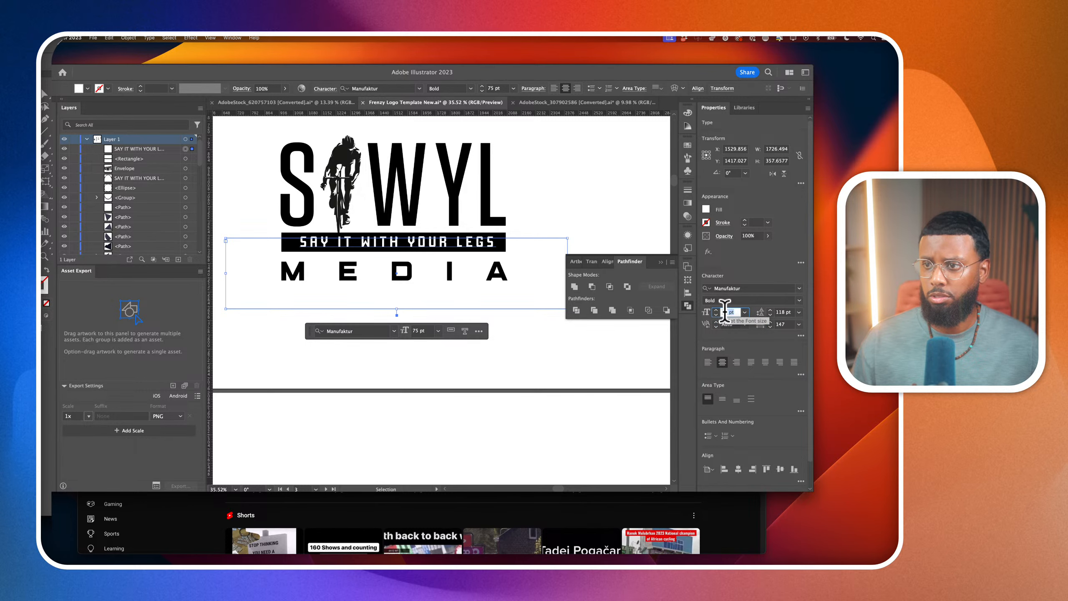
{"action": "left_click", "coordinate": [783, 325]}
{"action": "scroll", "coordinate": [783, 325], "scroll_direction": "up", "scroll_amount": 18}
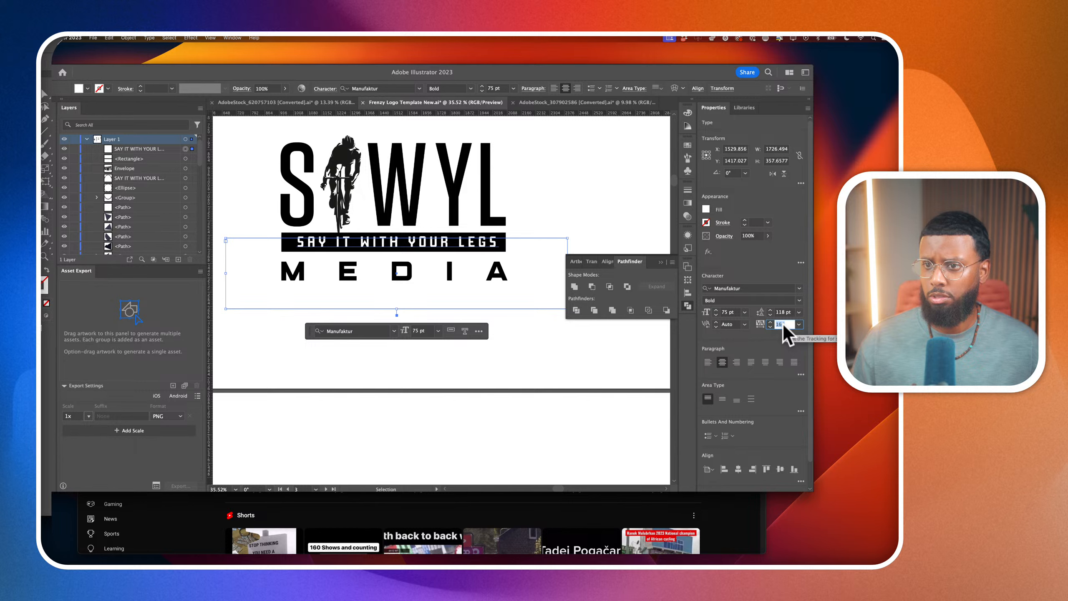
Shift the white tagline to about X 1506, Y 1419 pt within the black bar and increase its tracking slightly
{"action": "left_click_drag", "start_coordinate": [465, 244], "coordinate": [459, 244]}
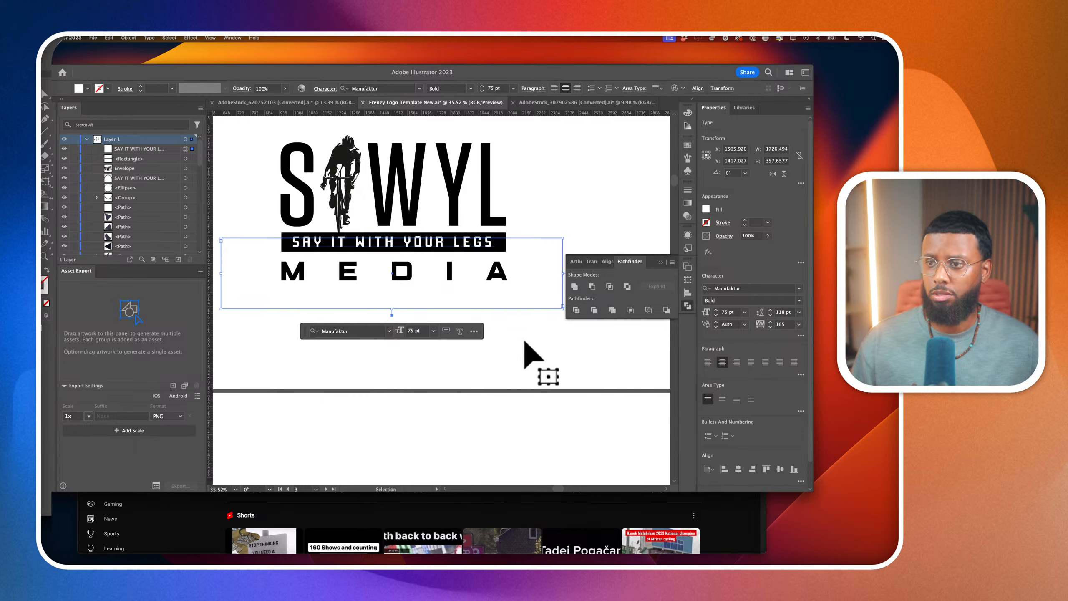
{"action": "key", "text": "Down"}
{"action": "key", "text": "Down"}
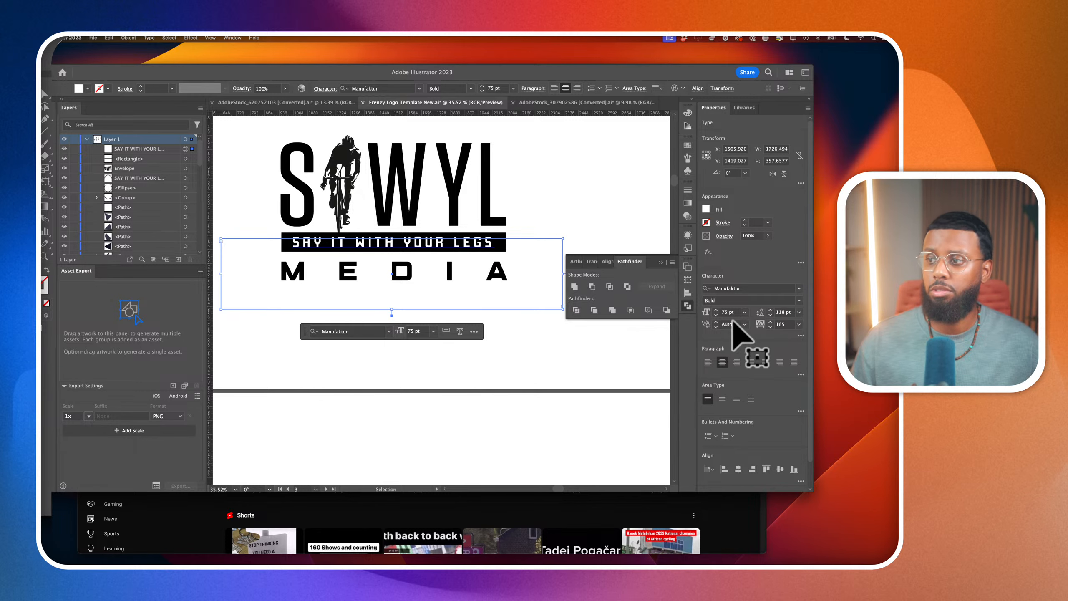
{"action": "left_click", "coordinate": [783, 325]}
{"action": "key", "text": "Up"}
{"action": "key", "text": "Up"}
{"action": "key", "text": "Up"}
{"action": "key", "text": "Up"}
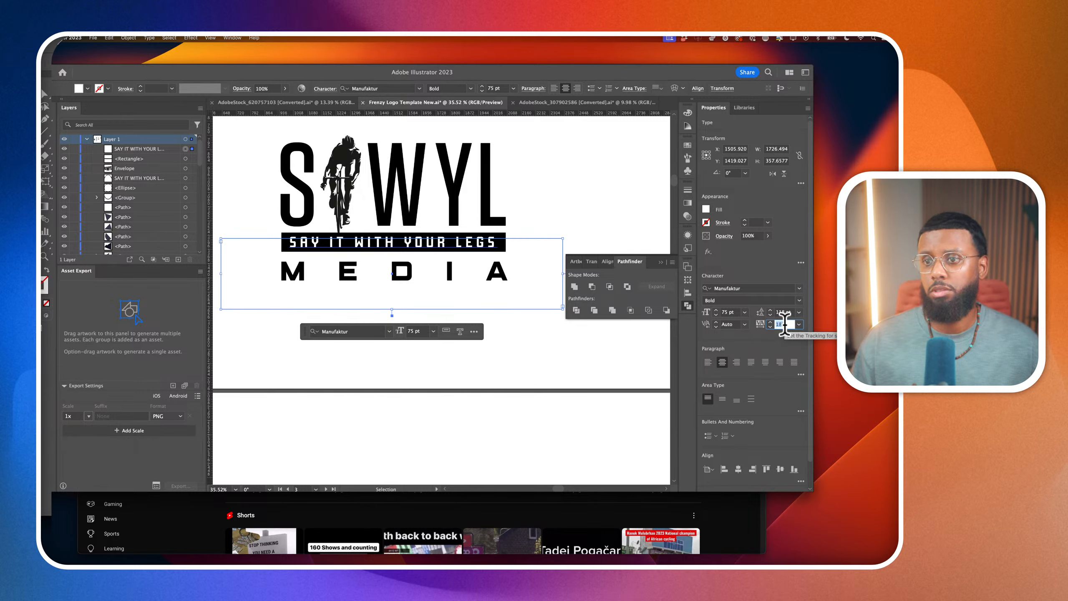
Set the white tagline's tracking to 169
{"action": "left_click", "coordinate": [519, 327]}
{"action": "left_click_drag", "start_coordinate": [534, 317], "coordinate": [268, 261]}
{"action": "left_click", "coordinate": [322, 282]}
{"action": "left_click", "coordinate": [356, 280]}
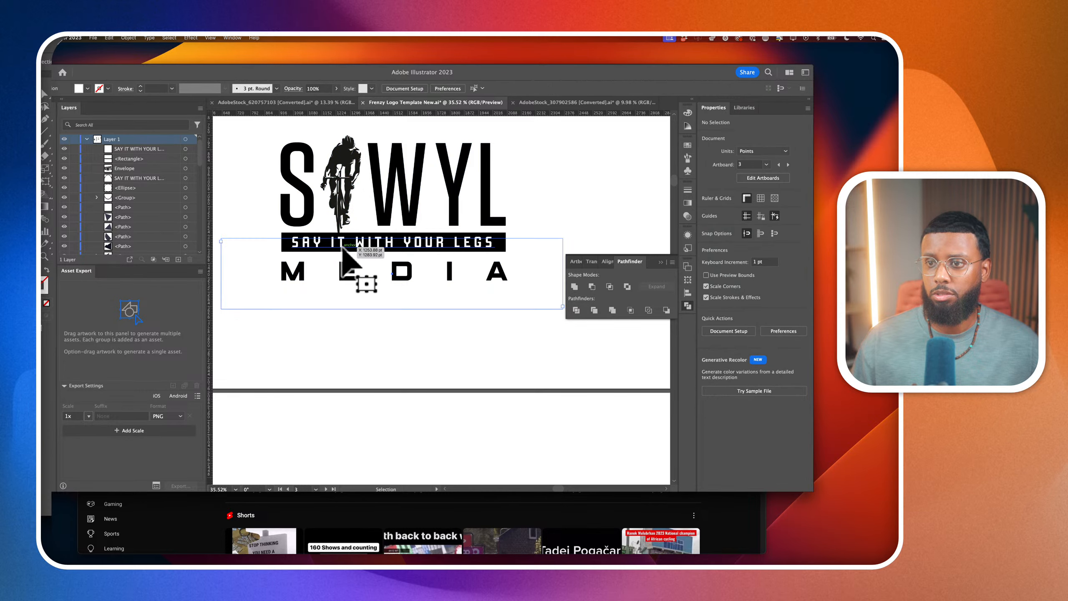
{"action": "scroll", "coordinate": [345, 411], "scroll_direction": "down", "scroll_amount": 5}
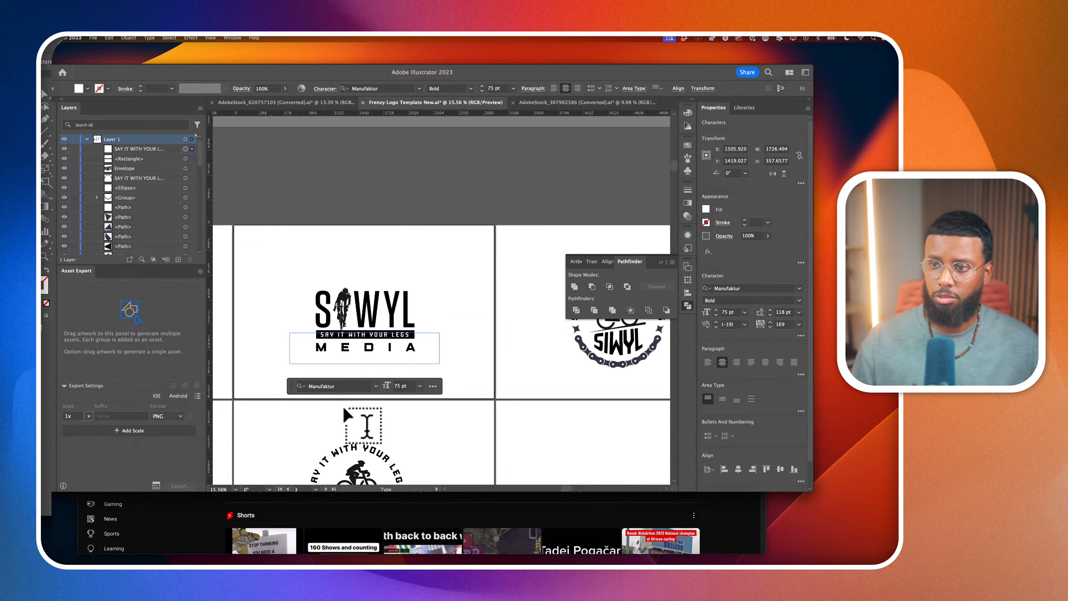
Duplicate the SIWYL MEDIA logo with tagline bar onto the artboard diagonally below, and convert the original logo's tagline to outlines
{"action": "left_click", "coordinate": [43, 93]}
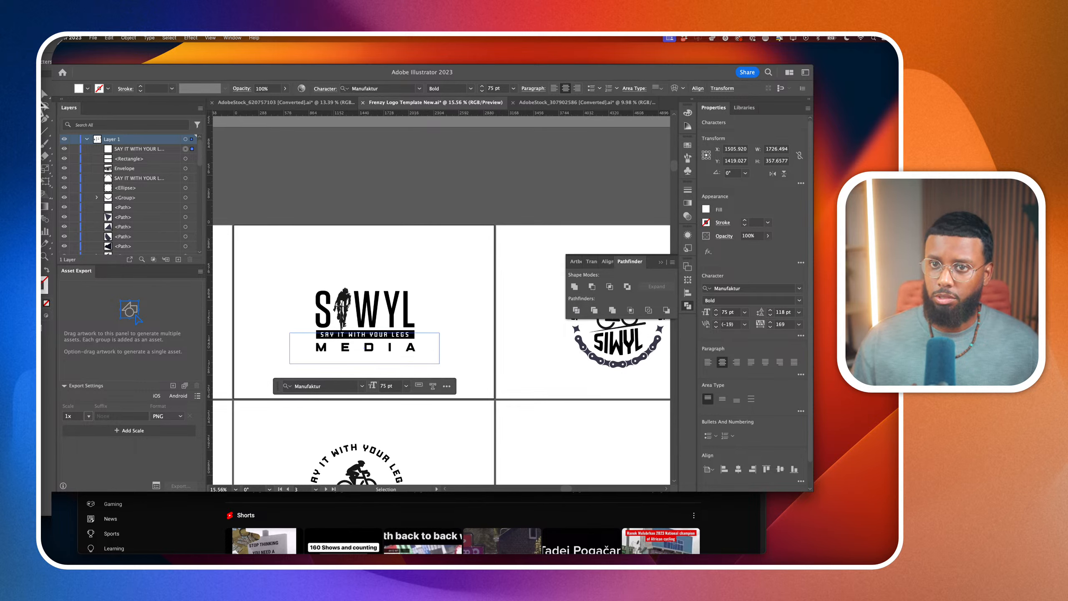
{"action": "scroll", "coordinate": [286, 251], "scroll_direction": "down", "scroll_amount": 3}
{"action": "left_click_drag", "start_coordinate": [289, 260], "coordinate": [377, 311]}
{"action": "scroll", "coordinate": [377, 312], "scroll_direction": "up", "scroll_amount": 3}
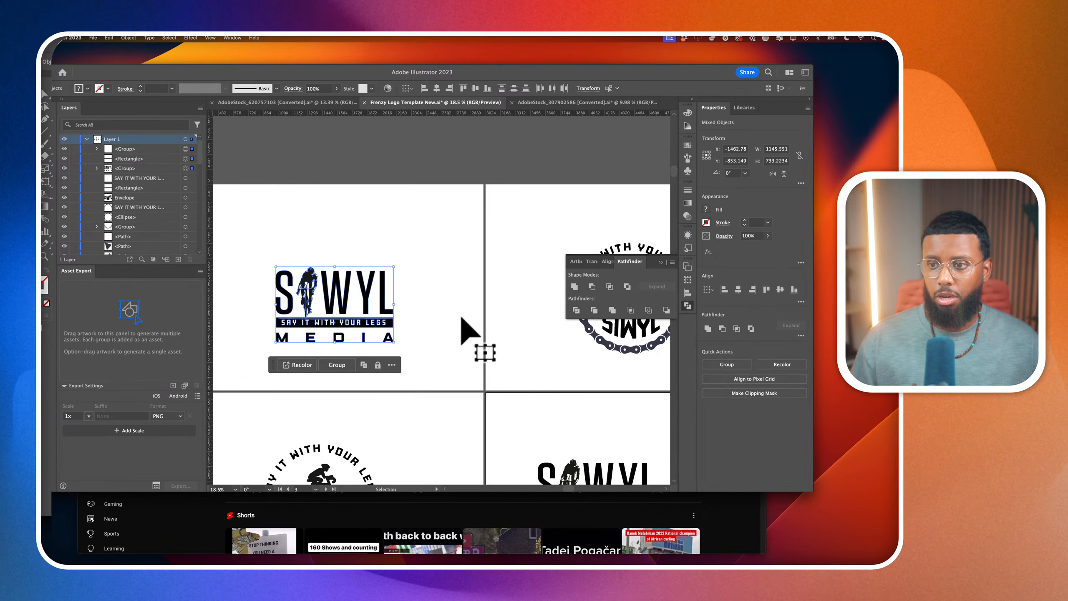
{"action": "left_click", "coordinate": [463, 333]}
Examine the outlined tagline on the original logo's black bar up close, checking that its letters are now vector shapes
{"action": "scroll", "coordinate": [335, 353], "scroll_direction": "up", "scroll_amount": 3}
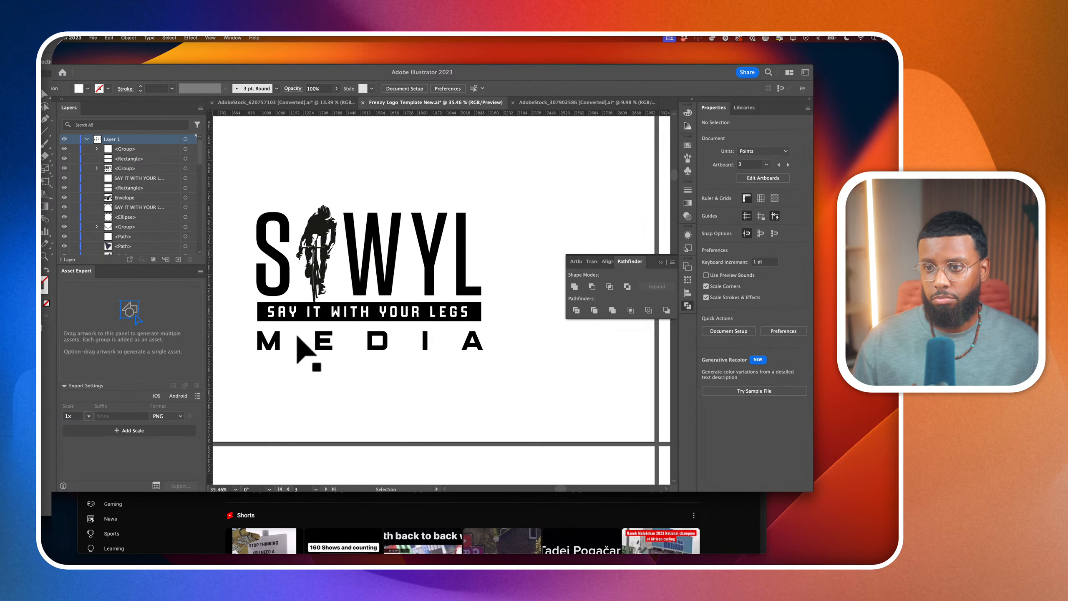
{"action": "left_click", "coordinate": [333, 320]}
{"action": "scroll", "coordinate": [336, 320], "scroll_direction": "up", "scroll_amount": 4}
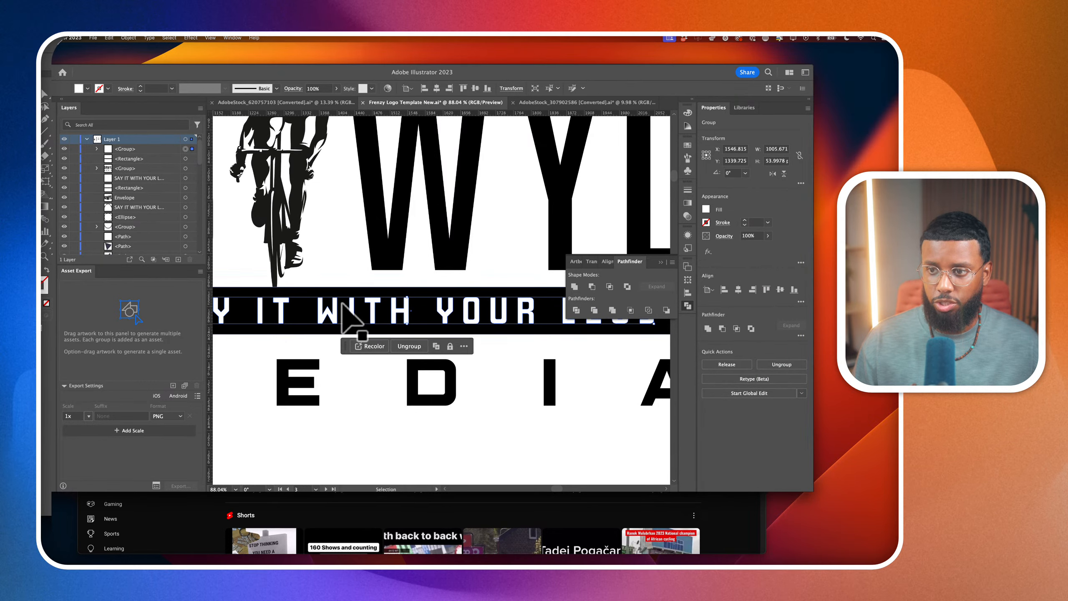
{"action": "scroll", "coordinate": [341, 307], "scroll_direction": "down", "scroll_amount": 3}
{"action": "scroll", "coordinate": [344, 304], "scroll_direction": "down", "scroll_amount": 3}
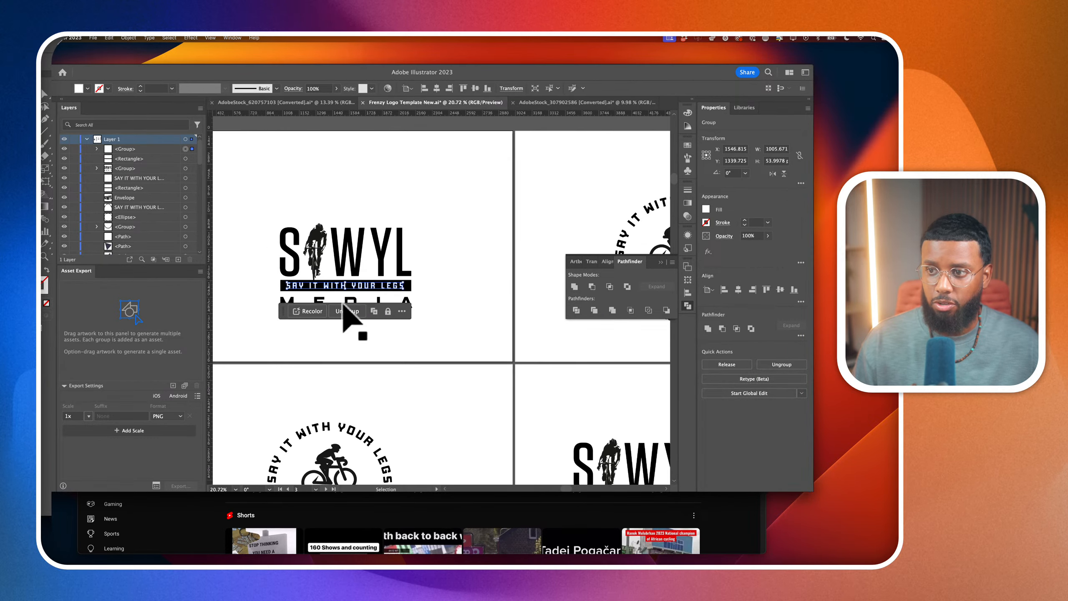
{"action": "scroll", "coordinate": [421, 358], "scroll_direction": "right", "scroll_amount": 3}
{"action": "scroll", "coordinate": [421, 357], "scroll_direction": "down", "scroll_amount": 2}
Replace the duplicate logo's live tagline with DSFADSF as an editability test, then undo it and leave text editing
{"action": "left_click", "coordinate": [501, 402]}
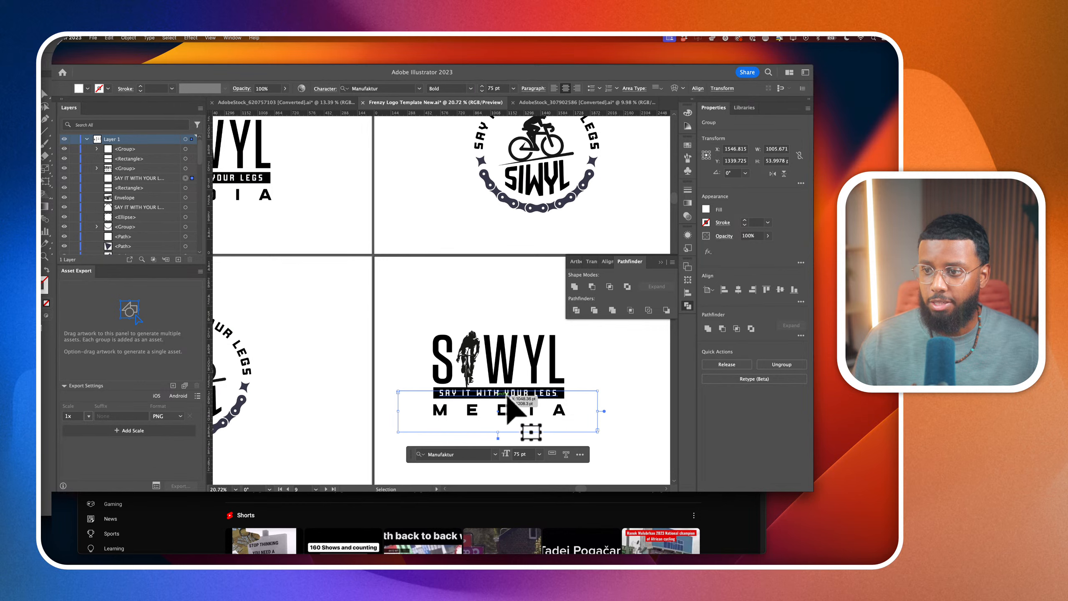
{"action": "scroll", "coordinate": [504, 395], "scroll_direction": "up", "scroll_amount": 3}
{"action": "double_click", "coordinate": [498, 396]}
{"action": "triple_click", "coordinate": [499, 396]}
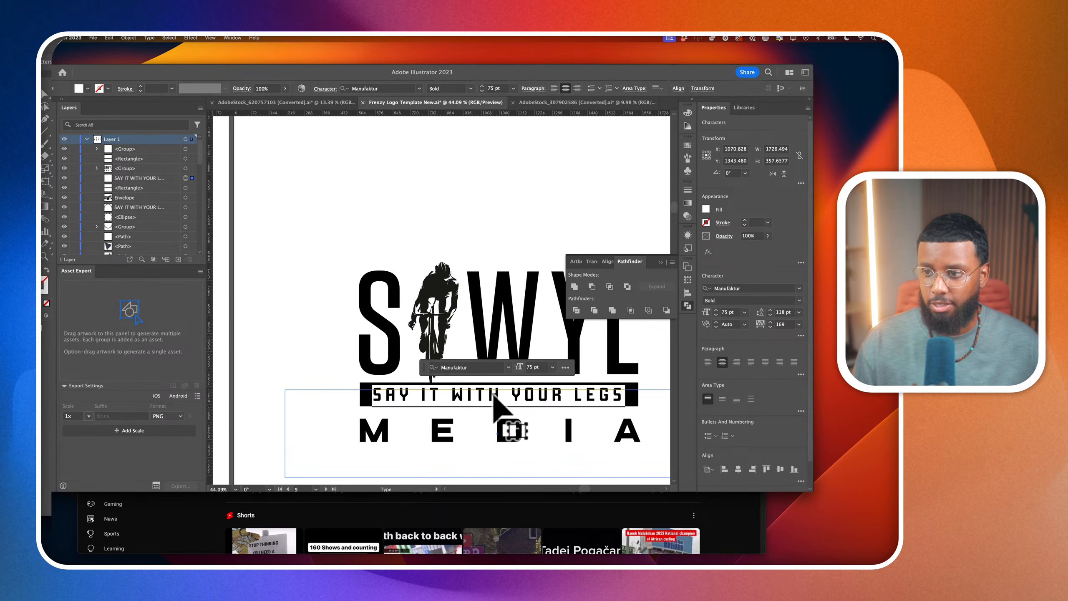
{"action": "type", "text": "DSFADSF"}
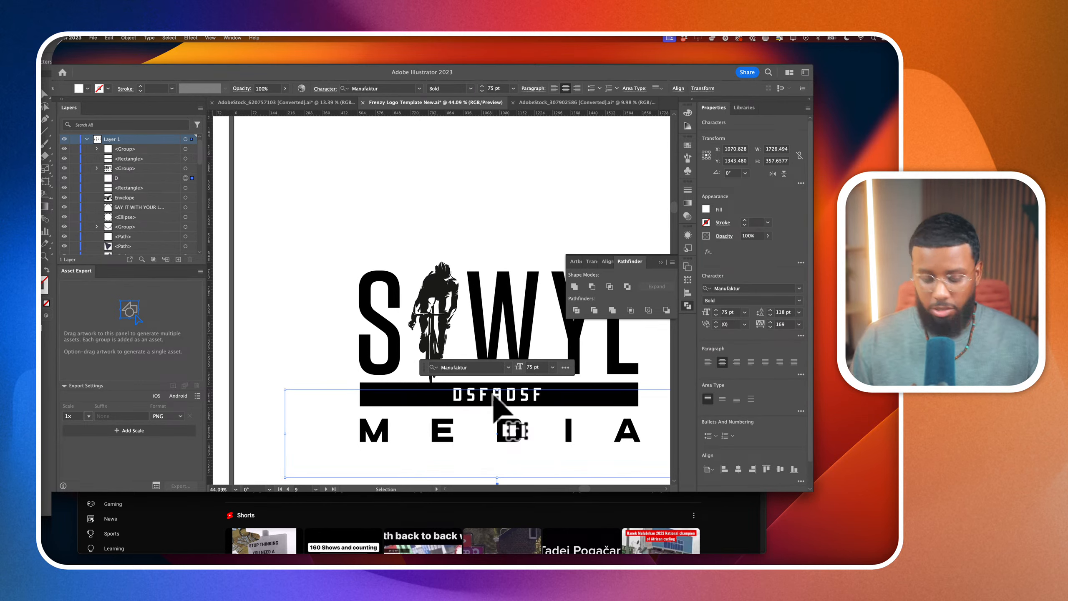
{"action": "key", "text": "super+z"}
{"action": "scroll", "coordinate": [315, 284], "scroll_direction": "down", "scroll_amount": 3}
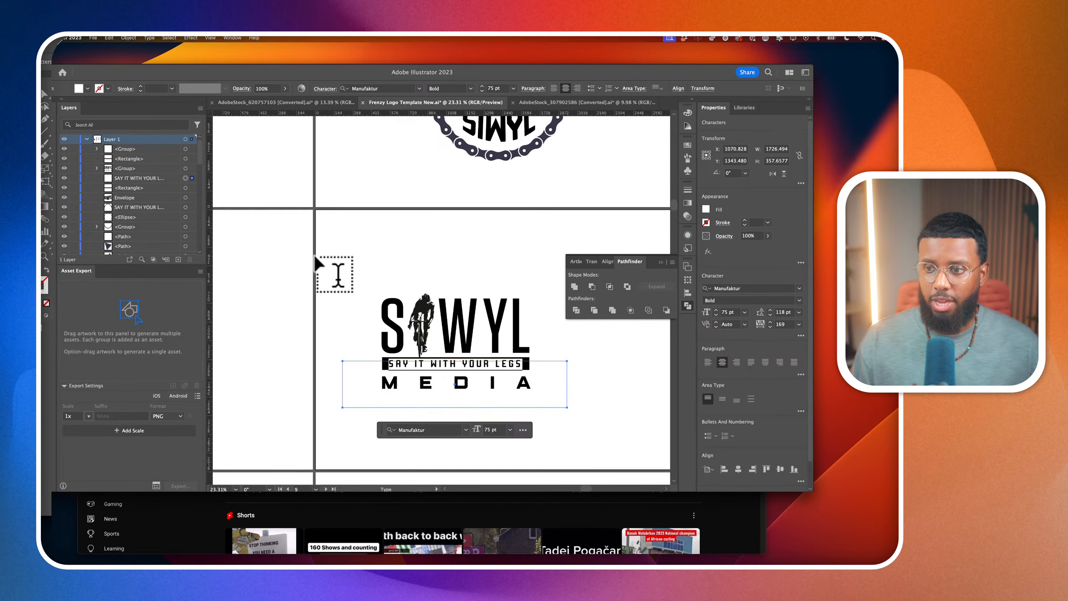
{"action": "scroll", "coordinate": [318, 263], "scroll_direction": "left", "scroll_amount": 5}
{"action": "key", "text": "Escape"}
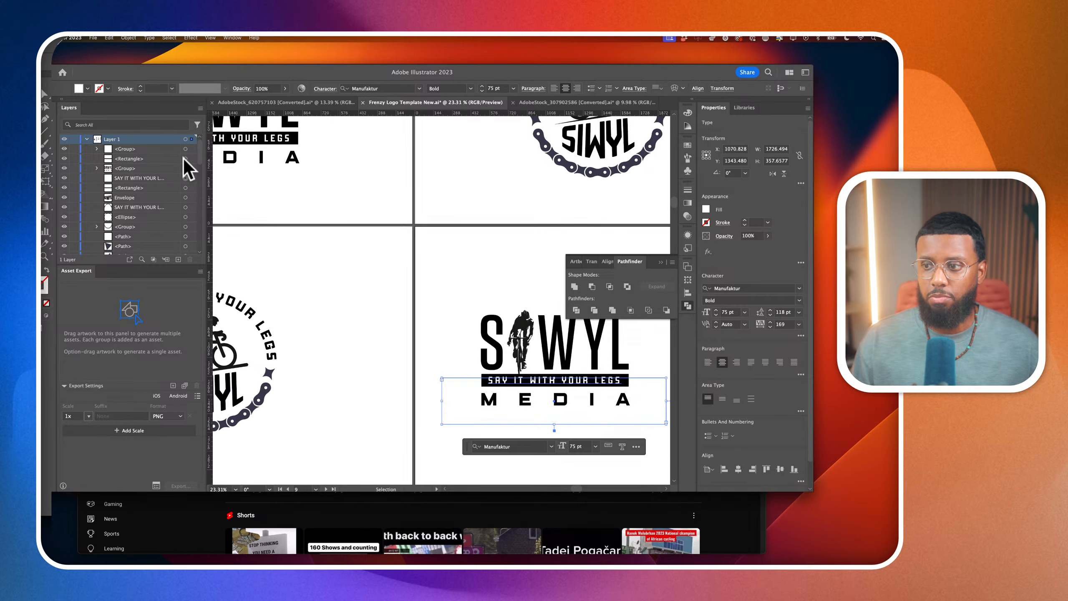
Select the original logo's black bar and outlined tagline to compare them with the duplicate's live text
{"action": "scroll", "coordinate": [288, 188], "scroll_direction": "right", "scroll_amount": 10}
{"action": "left_click", "coordinate": [279, 185]}
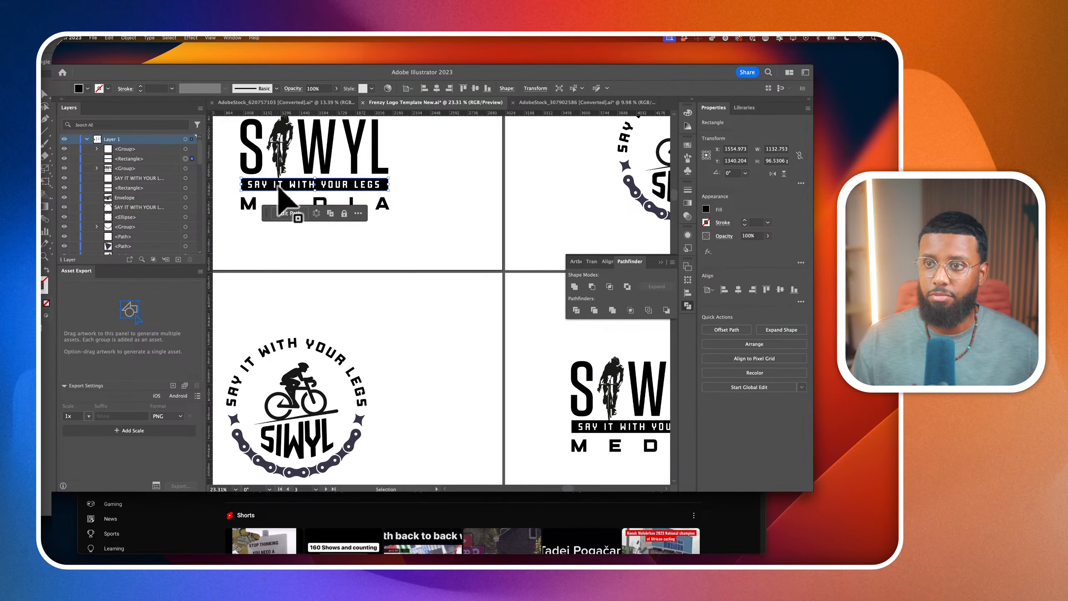
{"action": "left_click", "coordinate": [276, 186]}
{"action": "scroll", "coordinate": [274, 193], "scroll_direction": "up", "scroll_amount": 4}
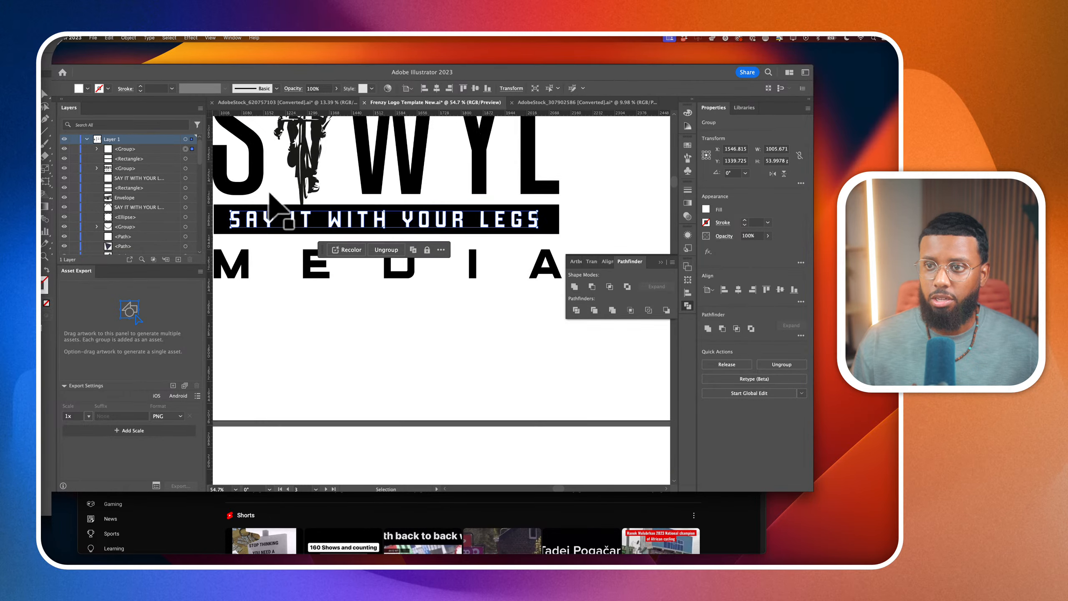
{"action": "scroll", "coordinate": [275, 230], "scroll_direction": "down", "scroll_amount": 2}
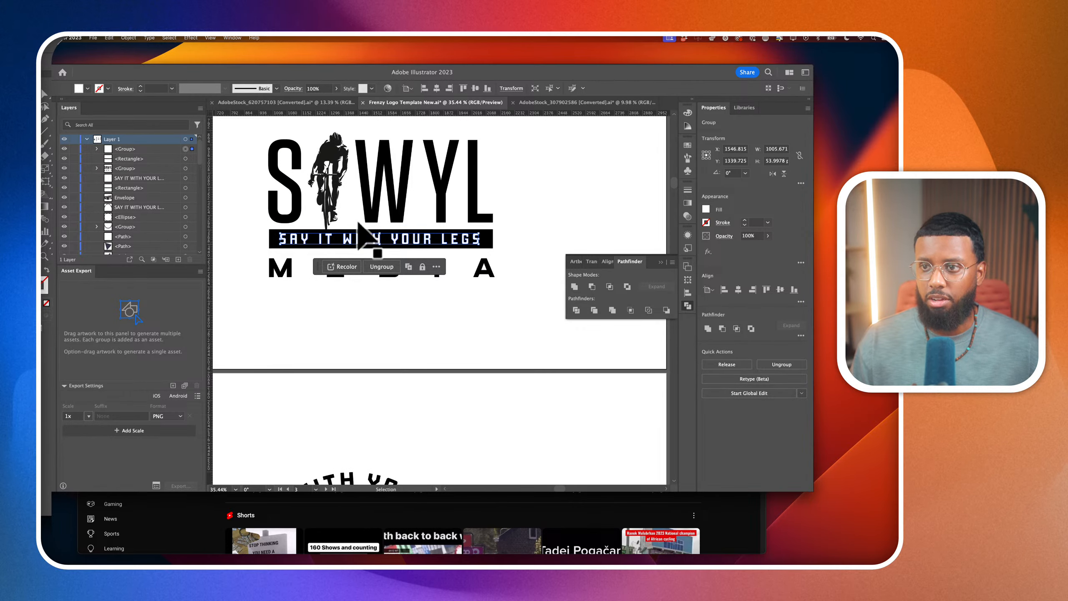
{"action": "left_click", "coordinate": [388, 325]}
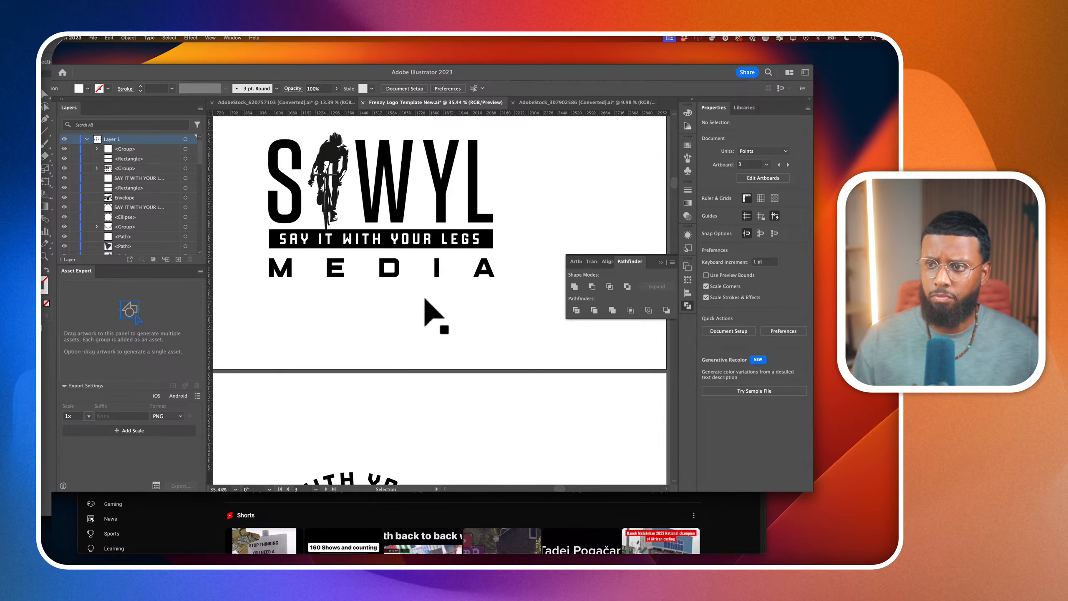
{"action": "scroll", "coordinate": [416, 303], "scroll_direction": "down", "scroll_amount": 3}
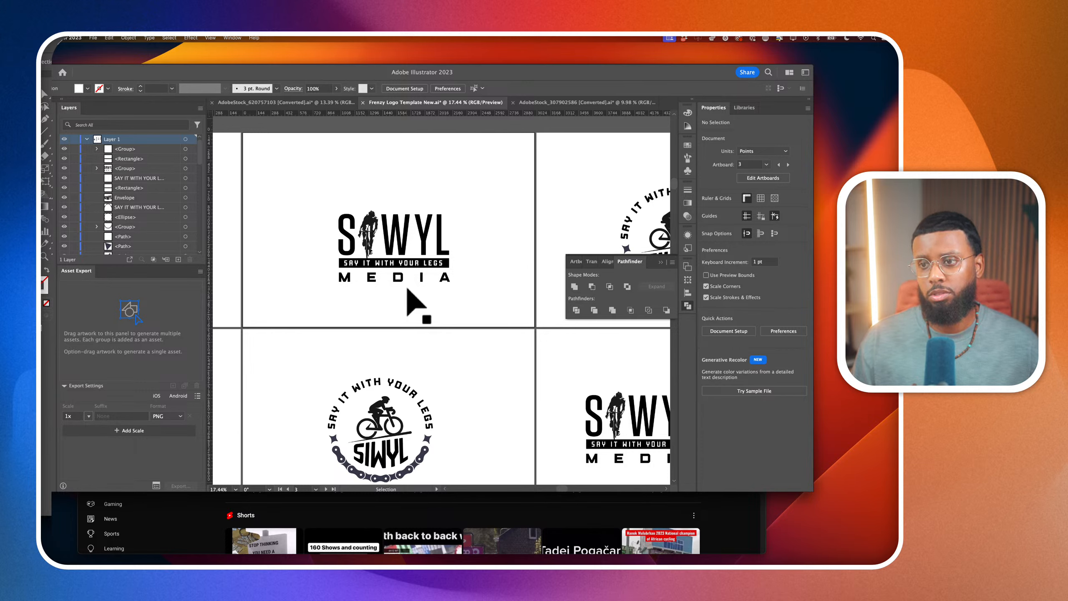
Expand the original logo's group for direct selection and hide its stray path and the cyclist compound path
{"action": "left_click", "coordinate": [418, 238]}
{"action": "scroll", "coordinate": [418, 239], "scroll_direction": "up", "scroll_amount": 5}
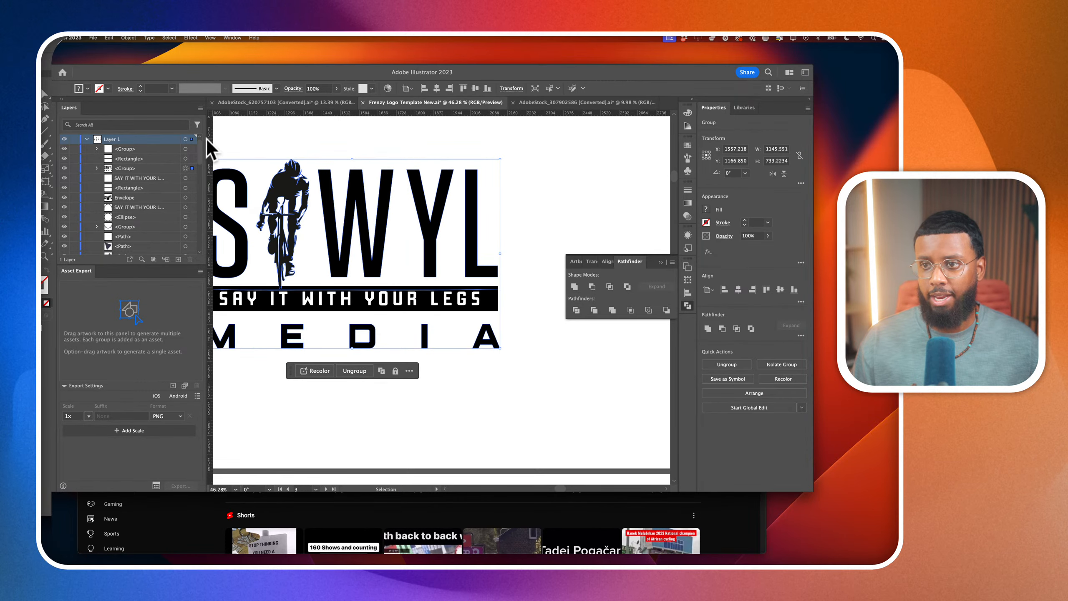
{"action": "scroll", "coordinate": [295, 177], "scroll_direction": "left", "scroll_amount": 4}
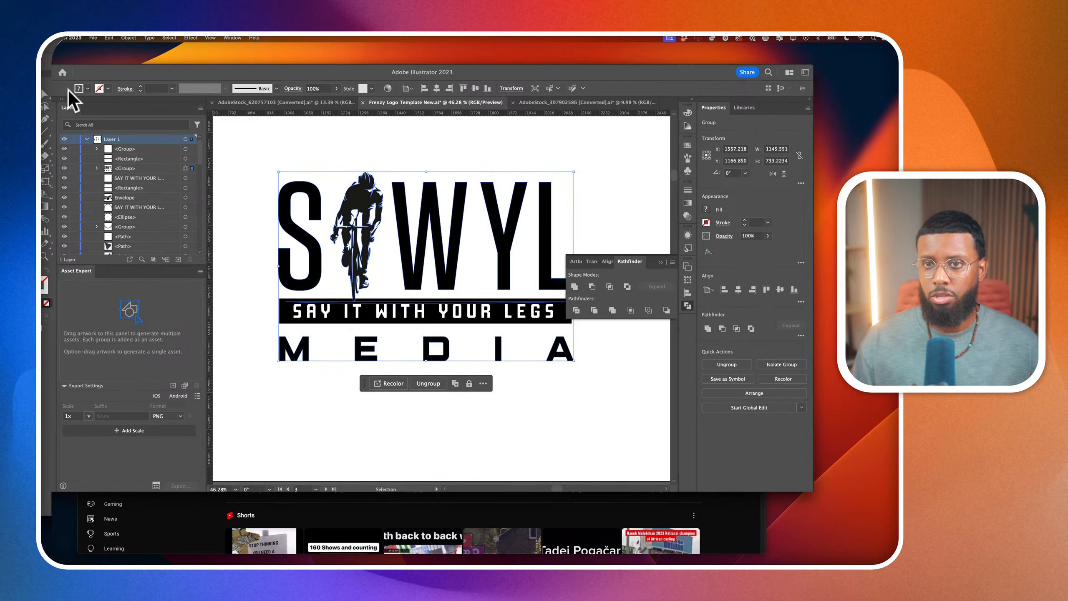
{"action": "left_click", "coordinate": [45, 105]}
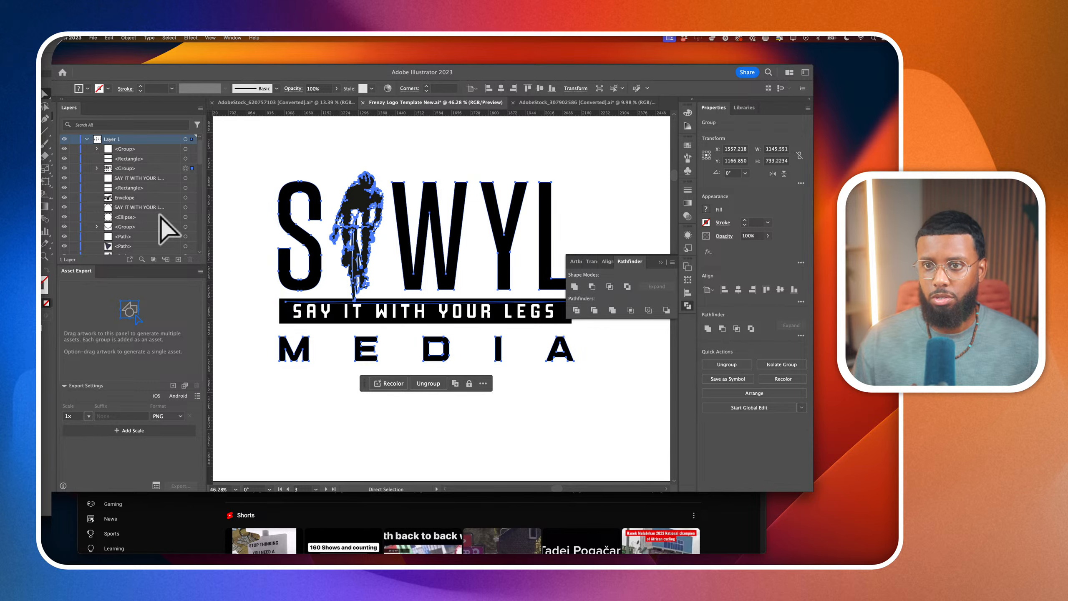
{"action": "left_click", "coordinate": [97, 168]}
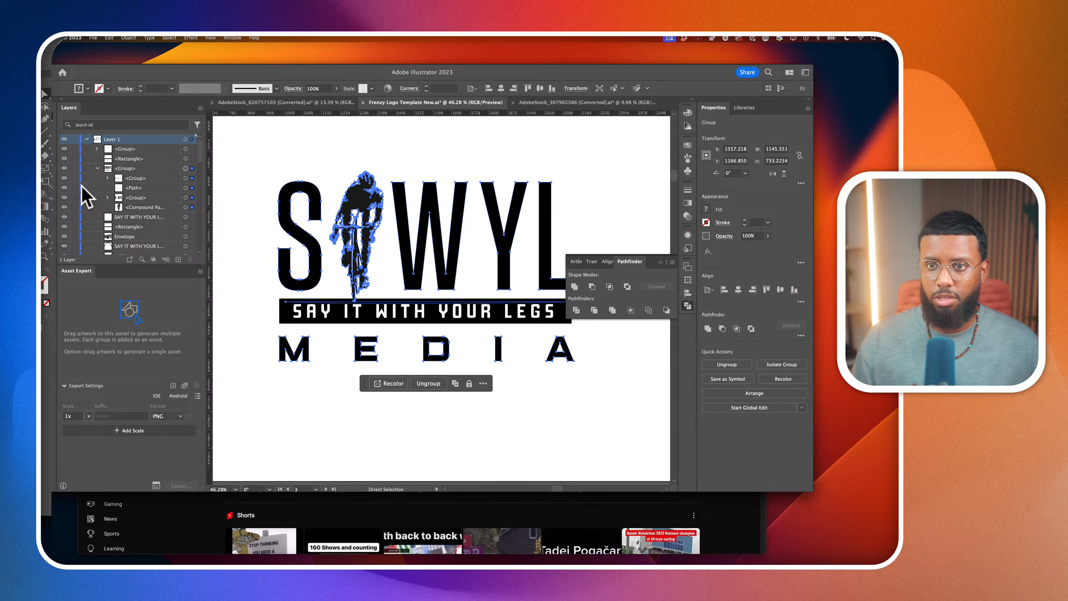
{"action": "left_click", "coordinate": [65, 187]}
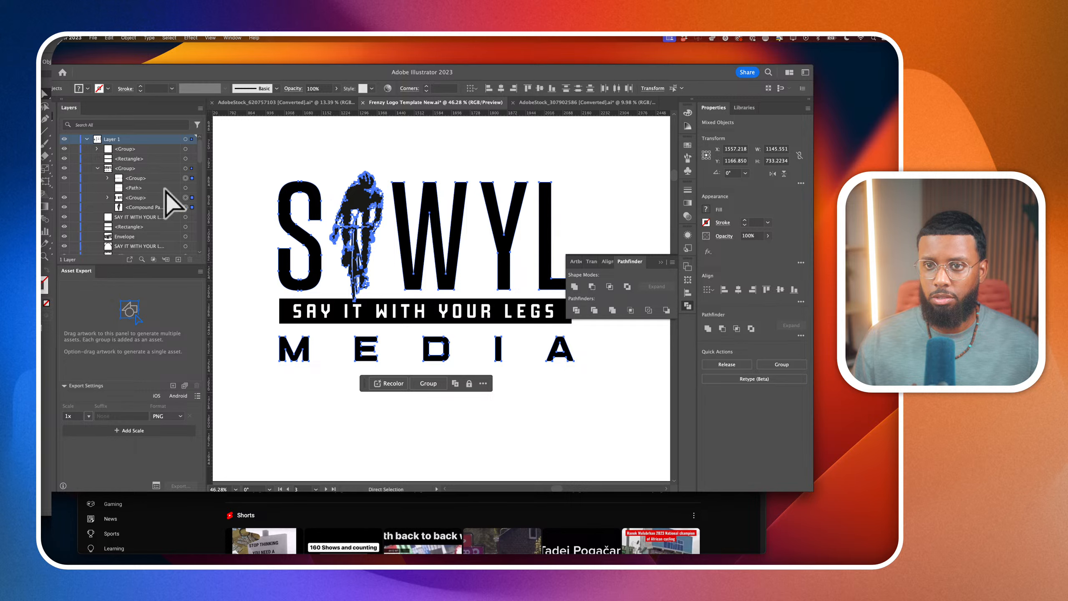
{"action": "left_click", "coordinate": [64, 207]}
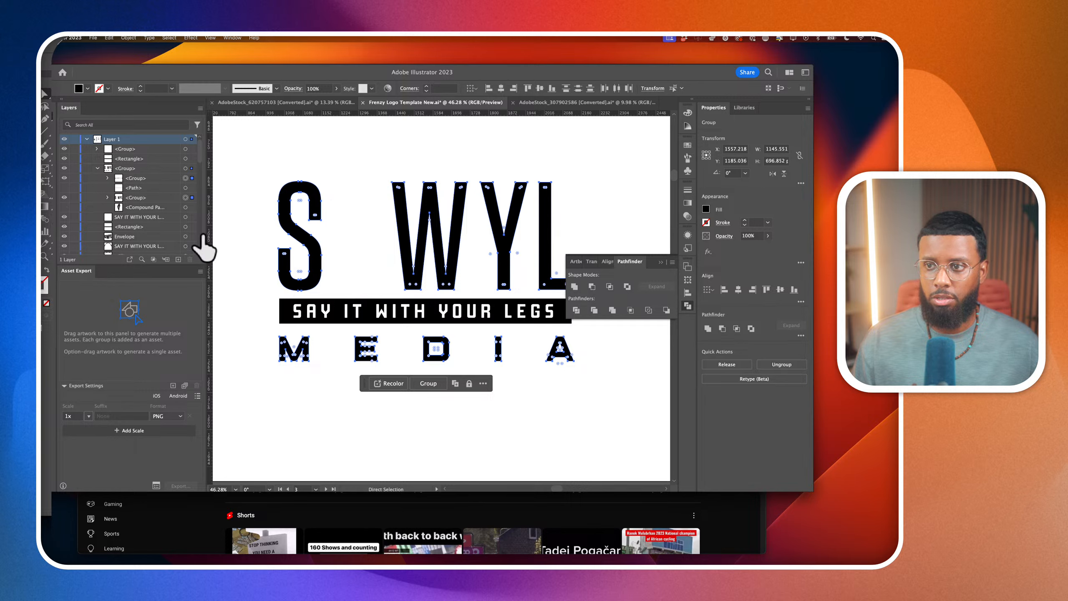
Slightly round the corners of the SWYL and MEDIA letters using their live corner handles, and deselect them
{"action": "scroll", "coordinate": [310, 227], "scroll_direction": "up", "scroll_amount": 3}
{"action": "scroll", "coordinate": [326, 219], "scroll_direction": "up", "scroll_amount": 2}
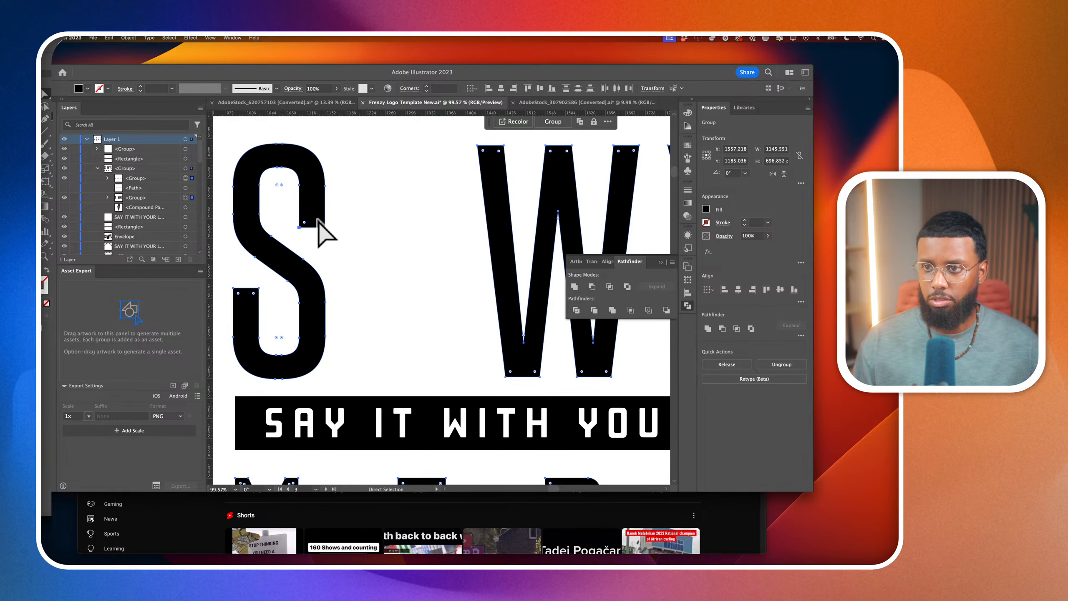
{"action": "left_click_drag", "start_coordinate": [319, 222], "coordinate": [308, 205]}
{"action": "scroll", "coordinate": [360, 239], "scroll_direction": "down", "scroll_amount": 3}
{"action": "left_click", "coordinate": [352, 402]}
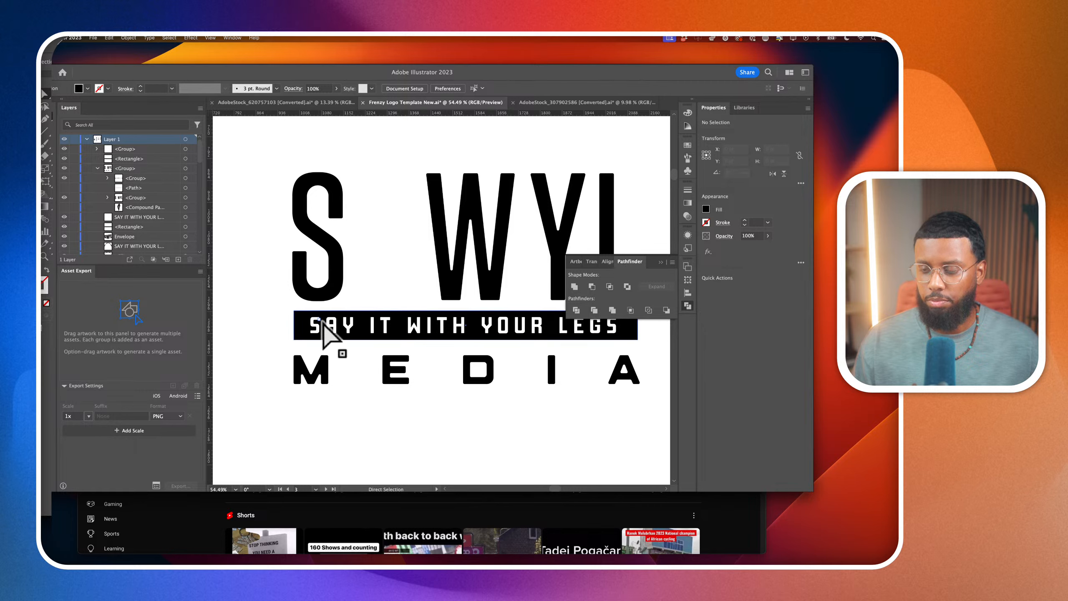
Compare the rounded lettering with the tagline's corners and make the hidden cyclist and stray path visible again
{"action": "scroll", "coordinate": [317, 353], "scroll_direction": "up", "scroll_amount": 4}
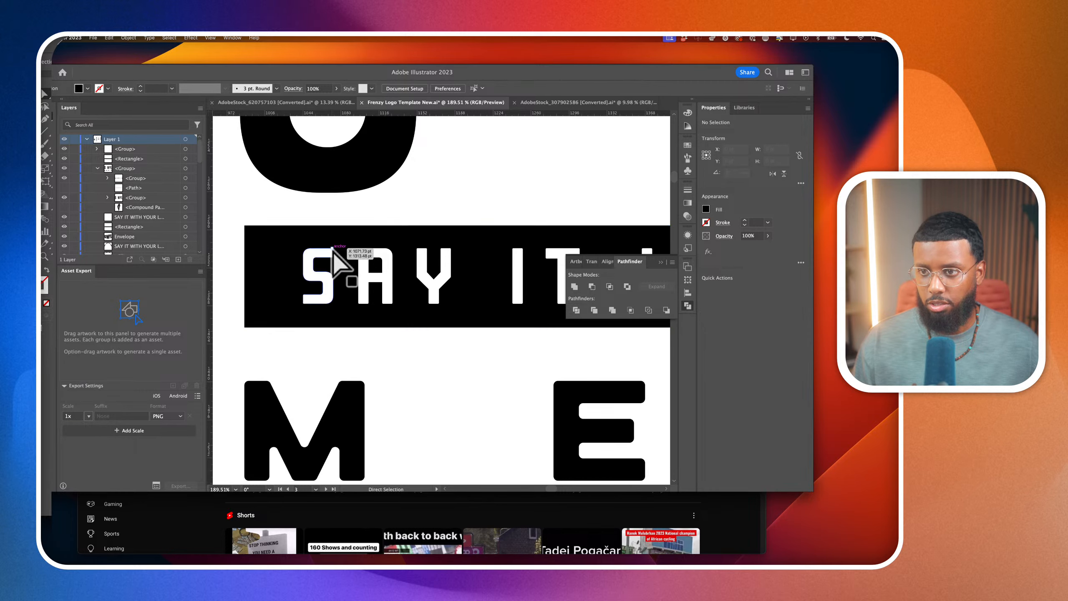
{"action": "scroll", "coordinate": [339, 257], "scroll_direction": "up", "scroll_amount": 10}
{"action": "scroll", "coordinate": [335, 252], "scroll_direction": "down", "scroll_amount": 10}
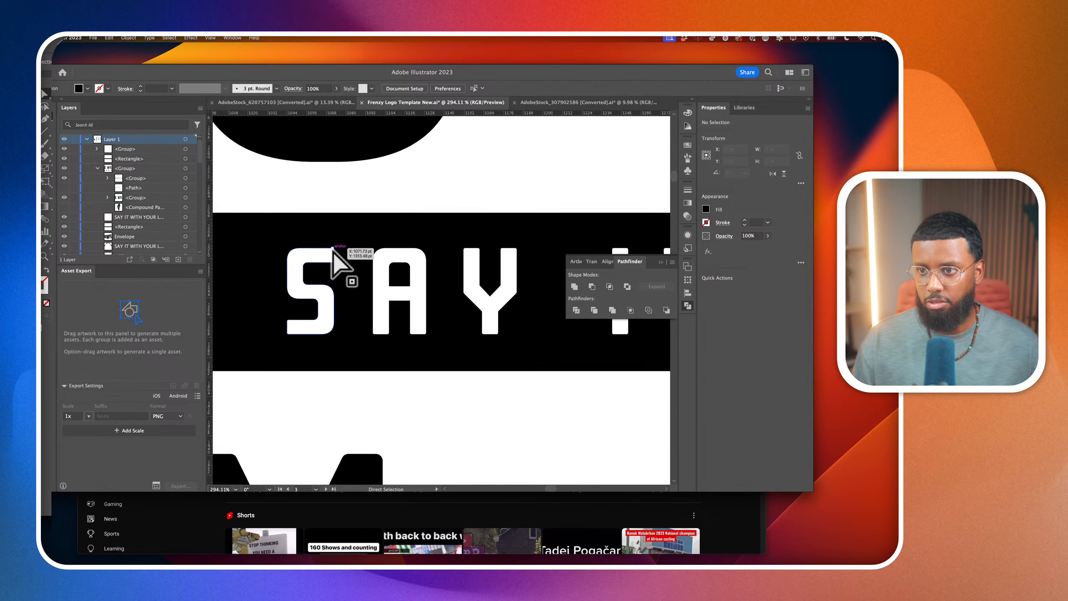
{"action": "scroll", "coordinate": [335, 253], "scroll_direction": "down", "scroll_amount": 4}
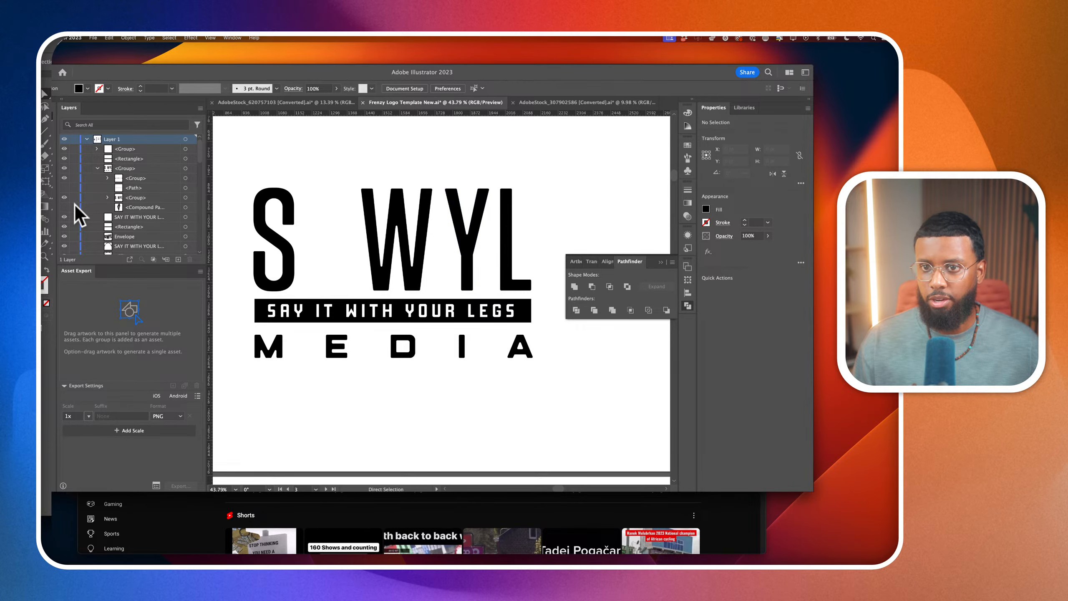
{"action": "left_click_drag", "start_coordinate": [66, 214], "coordinate": [69, 187]}
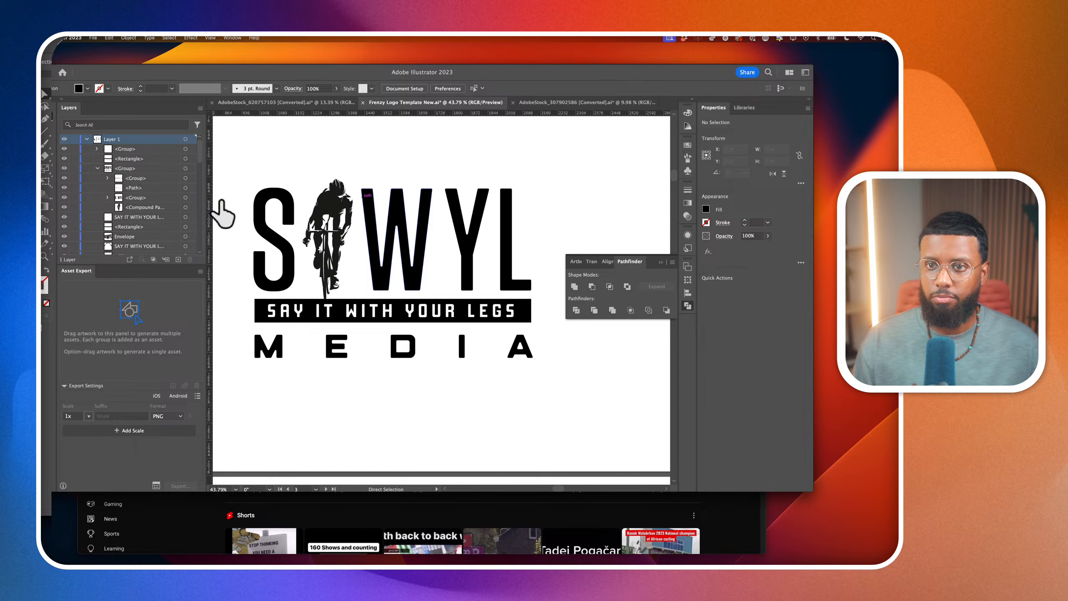
Delete the stray path from the original logo's group
{"action": "scroll", "coordinate": [222, 215], "scroll_direction": "down", "scroll_amount": 3}
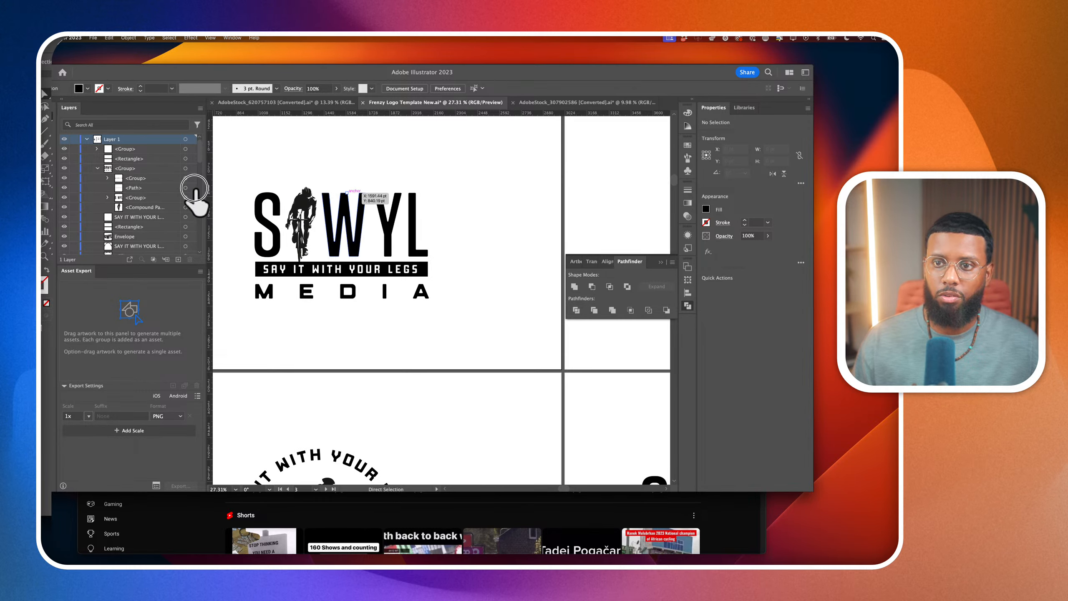
{"action": "left_click", "coordinate": [195, 190]}
{"action": "key", "text": "Delete"}
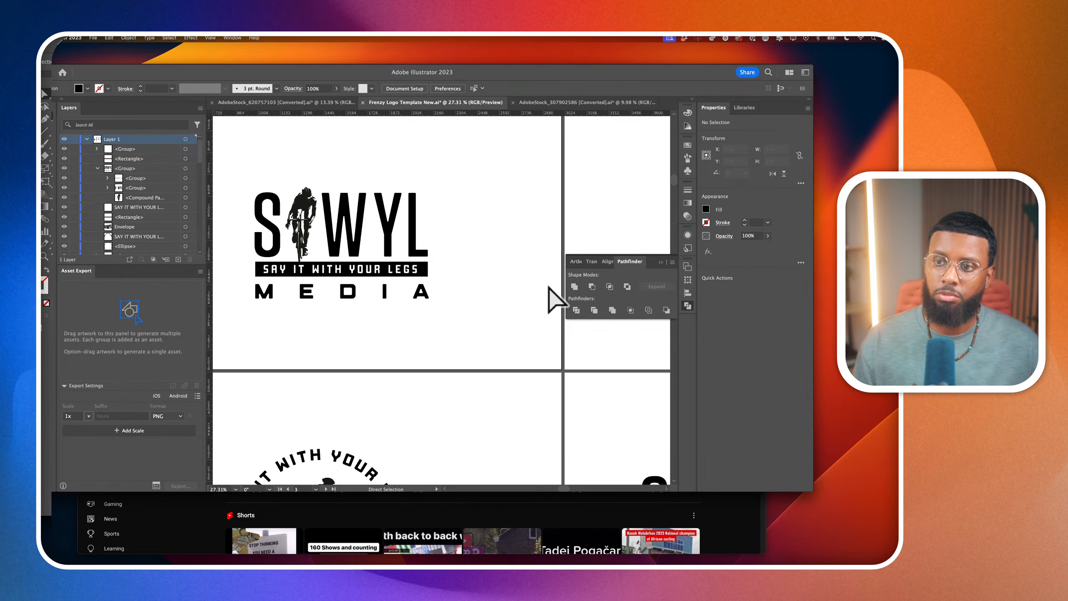
{"action": "scroll", "coordinate": [455, 286], "scroll_direction": "down", "scroll_amount": 2}
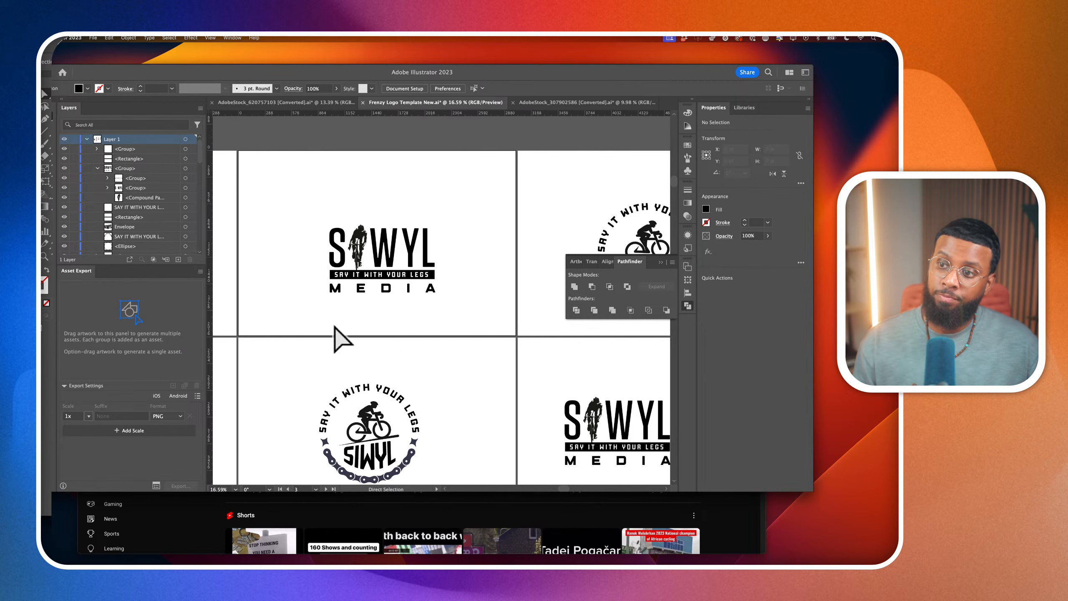
Place vertical ruler guides along the left and right edges of the original logo's lettering and tagline bar
{"action": "scroll", "coordinate": [332, 273], "scroll_direction": "up", "scroll_amount": 4}
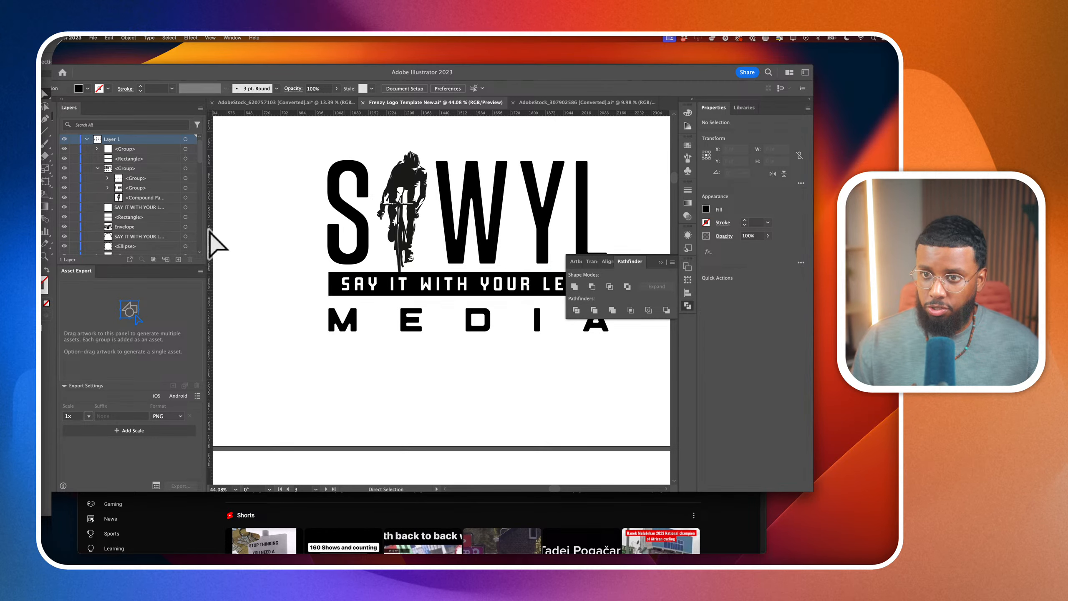
{"action": "left_click_drag", "start_coordinate": [209, 231], "coordinate": [328, 233]}
{"action": "scroll", "coordinate": [328, 233], "scroll_direction": "right", "scroll_amount": 5}
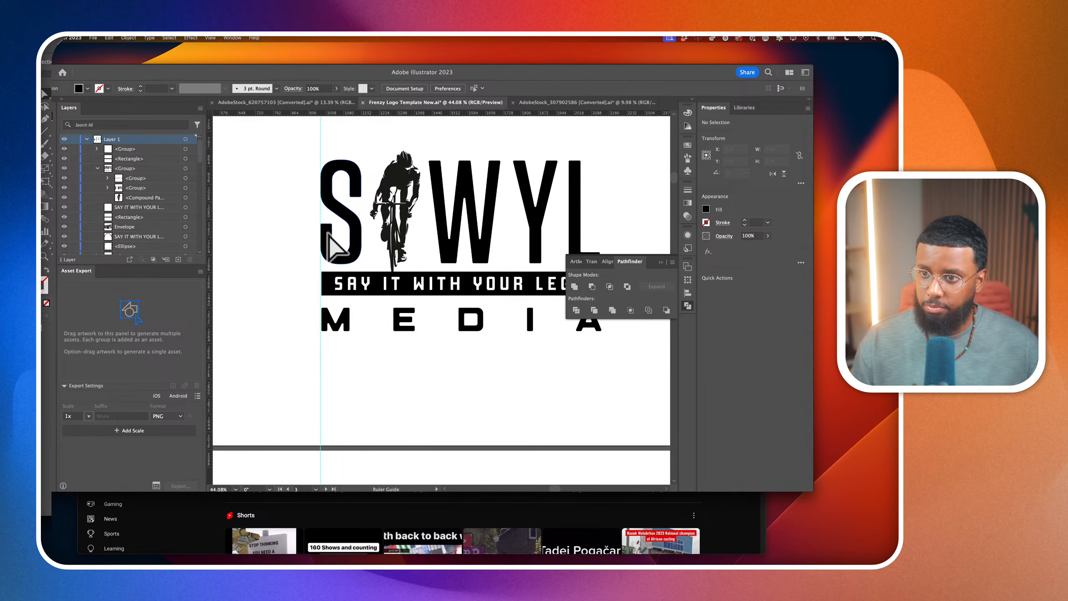
{"action": "left_click_drag", "start_coordinate": [210, 282], "coordinate": [484, 294]}
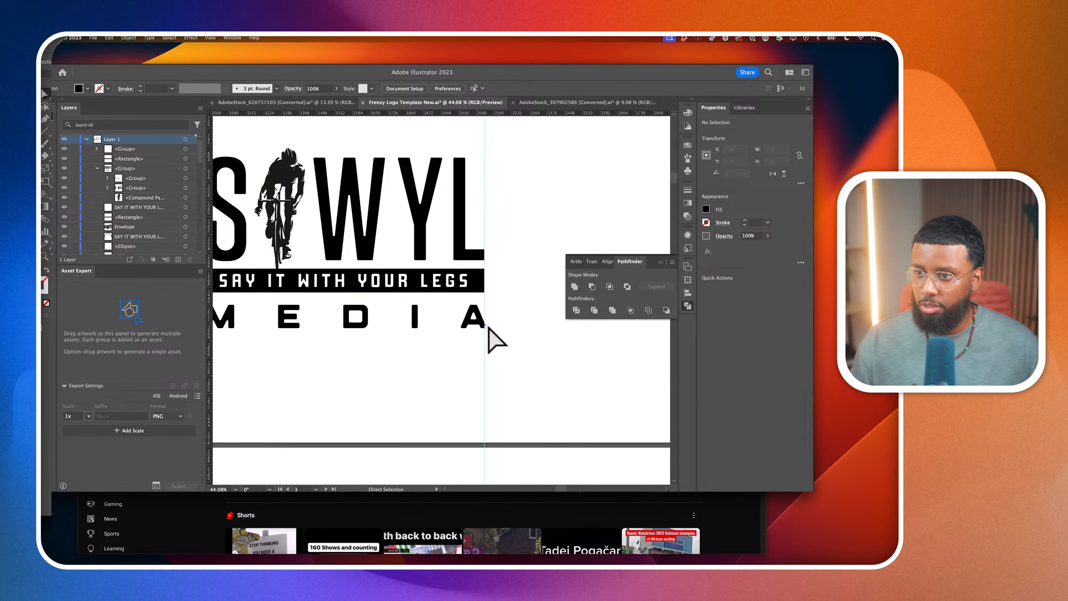
Select the whole MEDIA lettering group and nudge it right to line the M up with the first vertical guide
{"action": "scroll", "coordinate": [488, 327], "scroll_direction": "up", "scroll_amount": 3}
{"action": "left_click", "coordinate": [490, 332]}
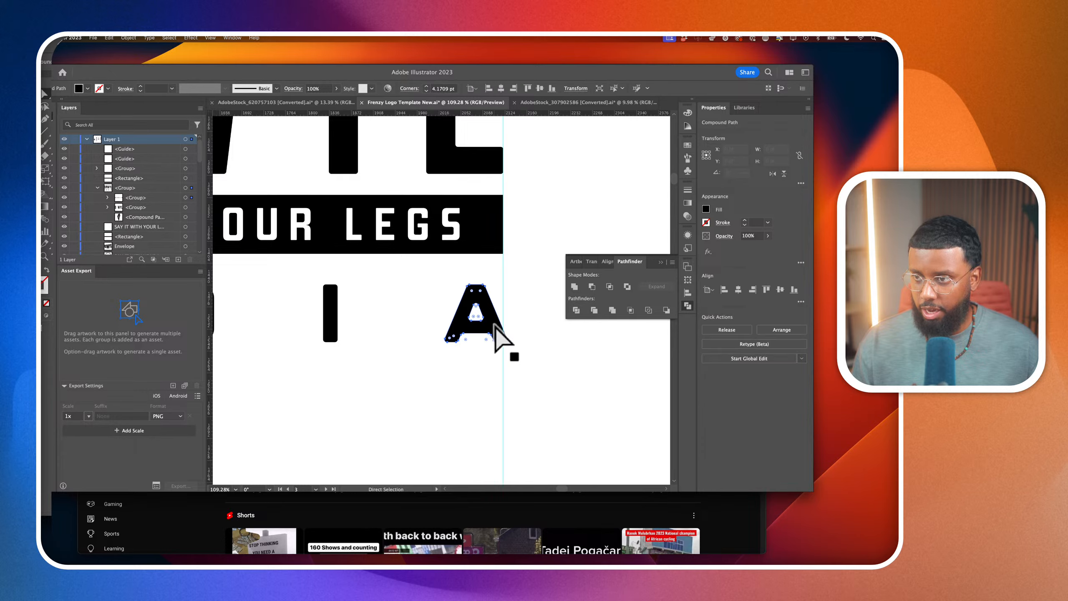
{"action": "scroll", "coordinate": [492, 332], "scroll_direction": "down", "scroll_amount": 1}
{"action": "scroll", "coordinate": [495, 332], "scroll_direction": "left", "scroll_amount": 5}
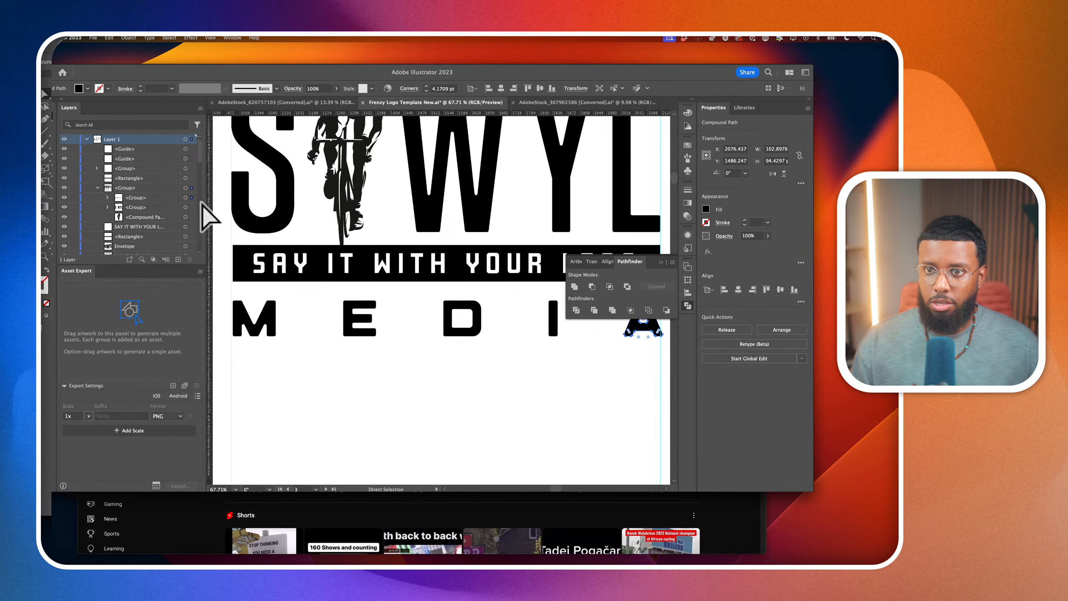
{"action": "left_click", "coordinate": [185, 198]}
{"action": "scroll", "coordinate": [353, 332], "scroll_direction": "right", "scroll_amount": 2}
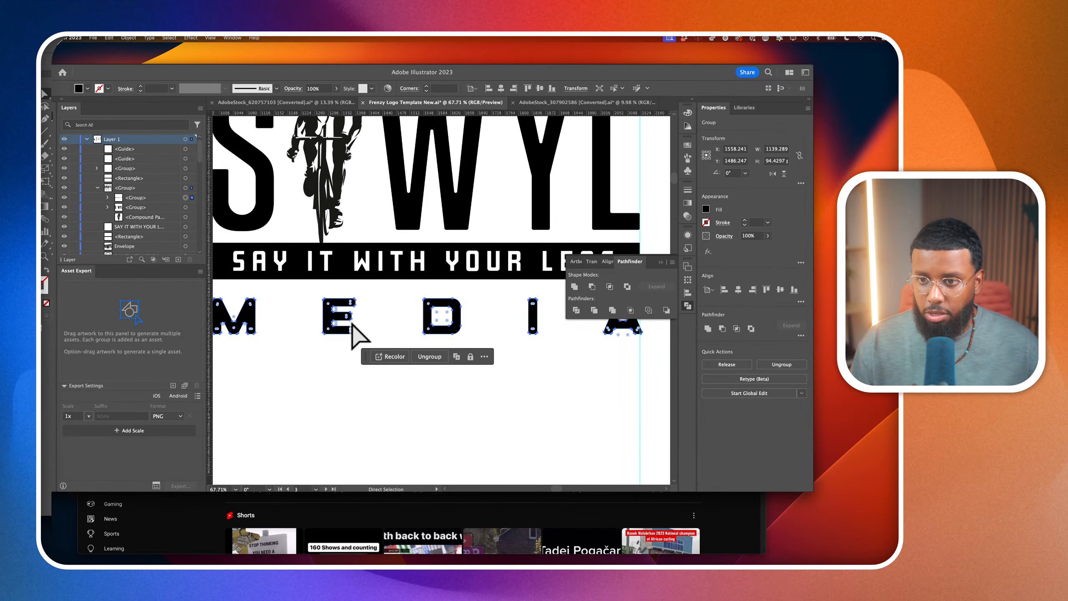
{"action": "scroll", "coordinate": [353, 324], "scroll_direction": "left", "scroll_amount": 3}
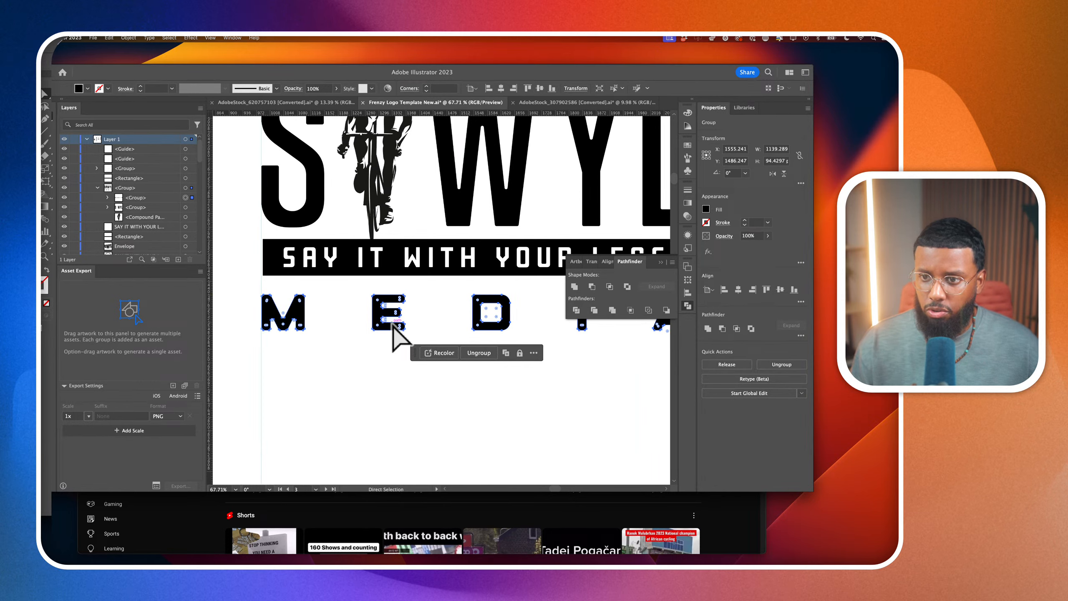
{"action": "key", "text": "Right"}
{"action": "key", "text": "Right"}
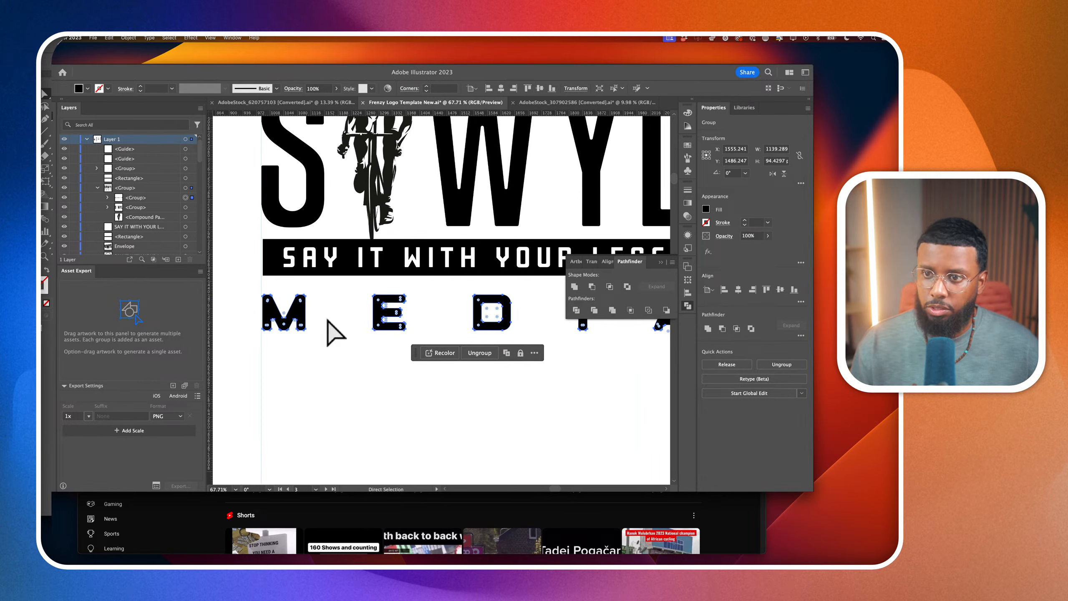
Scale the MEDIA lettering so the edge of its A meets the vertical guide at the end of the tagline bar, and deselect it
{"action": "scroll", "coordinate": [332, 333], "scroll_direction": "down", "scroll_amount": 2}
{"action": "scroll", "coordinate": [327, 330], "scroll_direction": "right", "scroll_amount": 3}
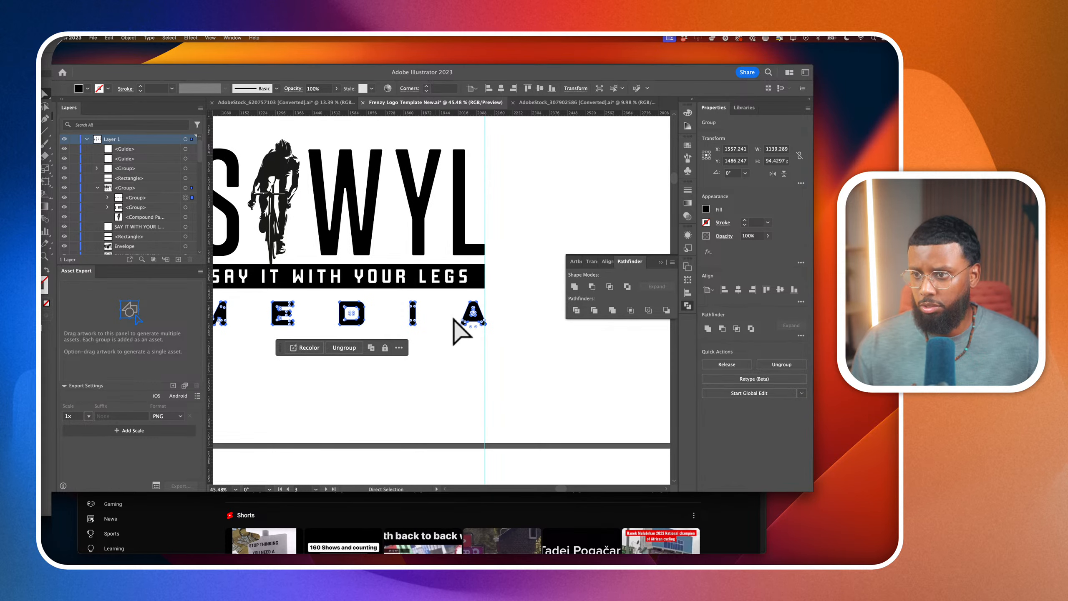
{"action": "scroll", "coordinate": [464, 331], "scroll_direction": "up", "scroll_amount": 2}
{"action": "key", "text": "v"}
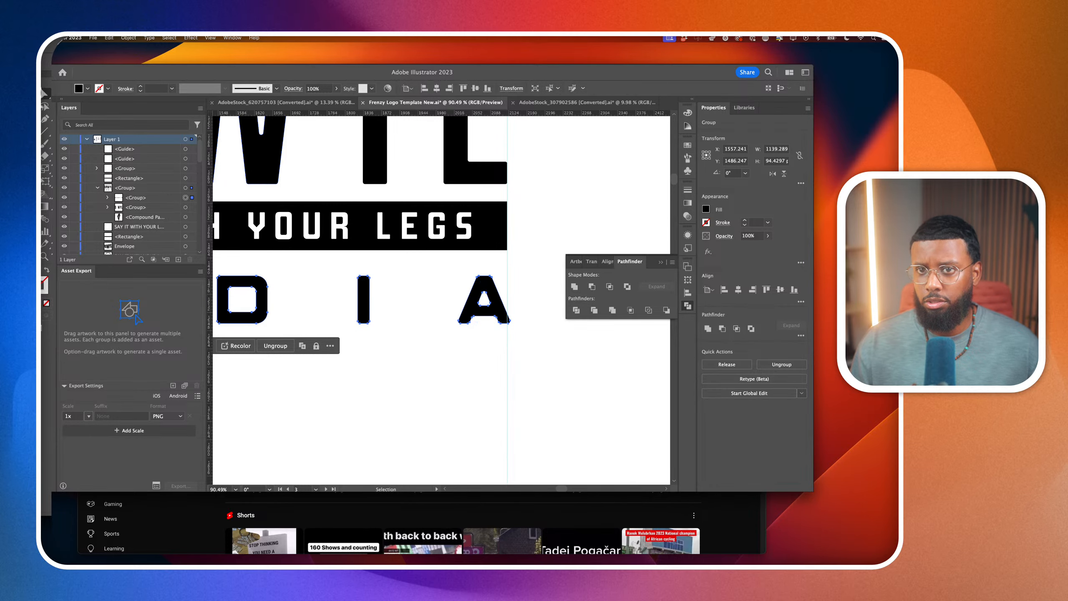
{"action": "scroll", "coordinate": [510, 329], "scroll_direction": "up", "scroll_amount": 2}
{"action": "left_click_drag", "start_coordinate": [514, 329], "coordinate": [506, 329]}
{"action": "scroll", "coordinate": [505, 330], "scroll_direction": "down", "scroll_amount": 2}
{"action": "scroll", "coordinate": [511, 337], "scroll_direction": "down", "scroll_amount": 3}
{"action": "left_click", "coordinate": [536, 343]}
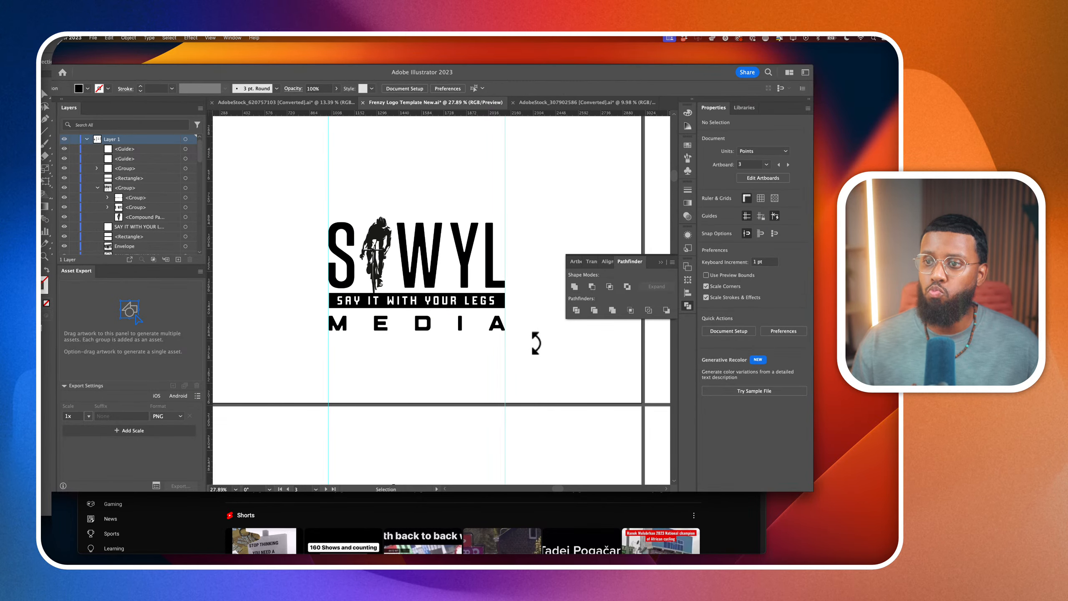
Look over the logo artboards, switch to Safari, and examine the brand colours in the SIWYL MEDIA YouTube channel banner
{"action": "scroll", "coordinate": [536, 343], "scroll_direction": "down", "scroll_amount": 3}
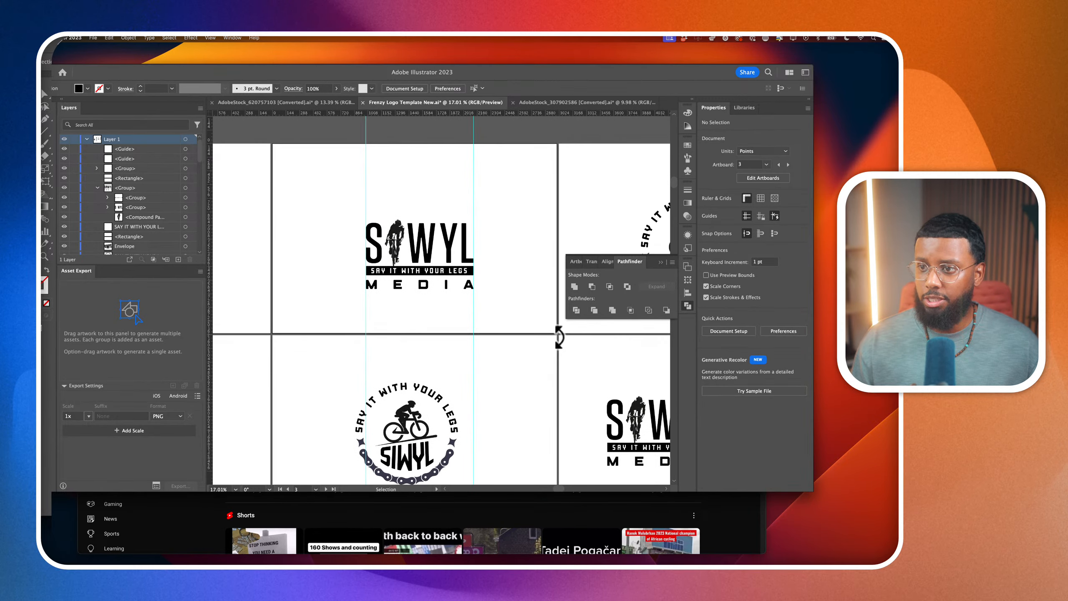
{"action": "left_click", "coordinate": [562, 510]}
{"action": "scroll", "coordinate": [479, 248], "scroll_direction": "down", "scroll_amount": 5}
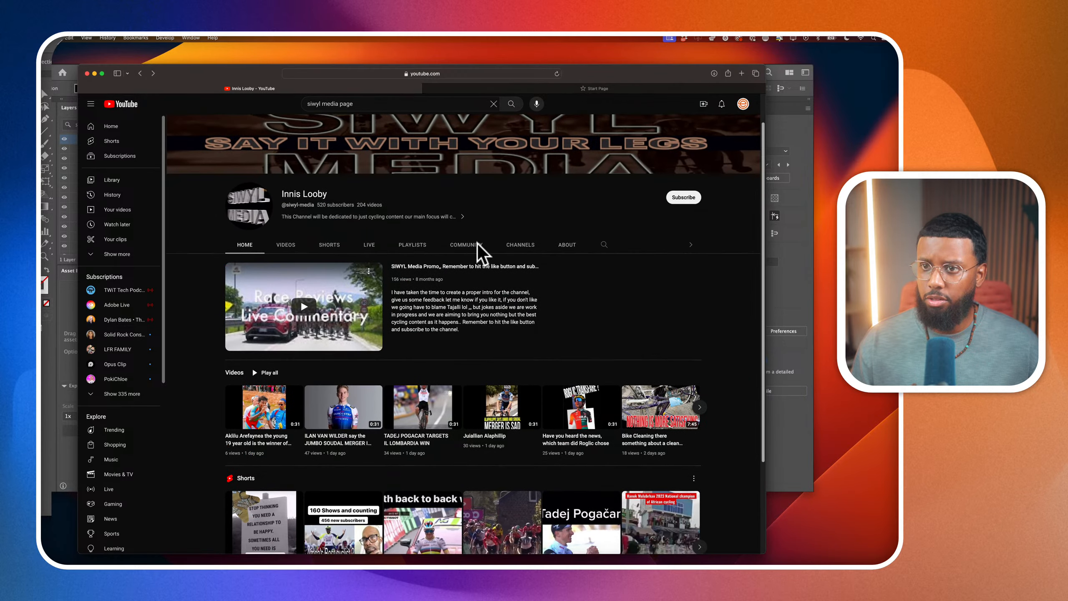
{"action": "scroll", "coordinate": [477, 250], "scroll_direction": "up", "scroll_amount": 5}
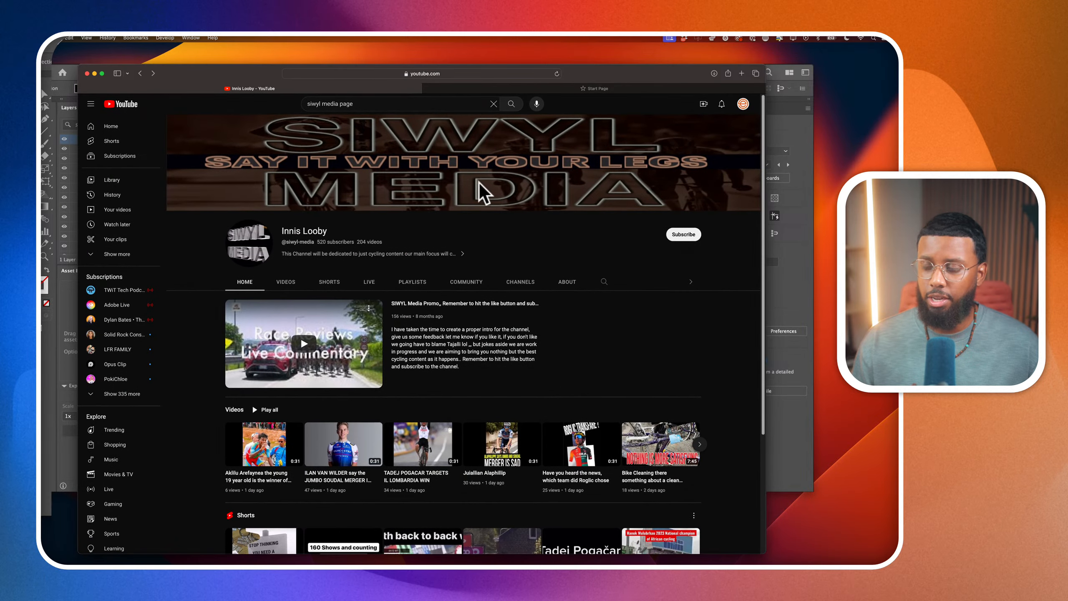
Search the web for "BROWN color scheme" in the other browser tab and show the image results
{"action": "left_click", "coordinate": [684, 89]}
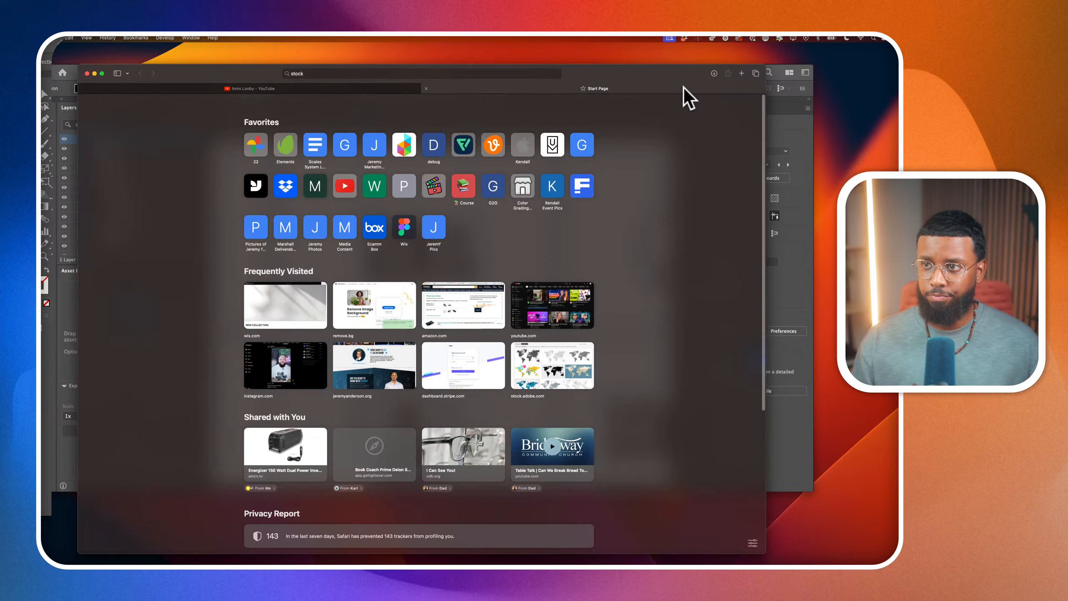
{"action": "left_click", "coordinate": [487, 73]}
{"action": "type", "text": "BROWN"}
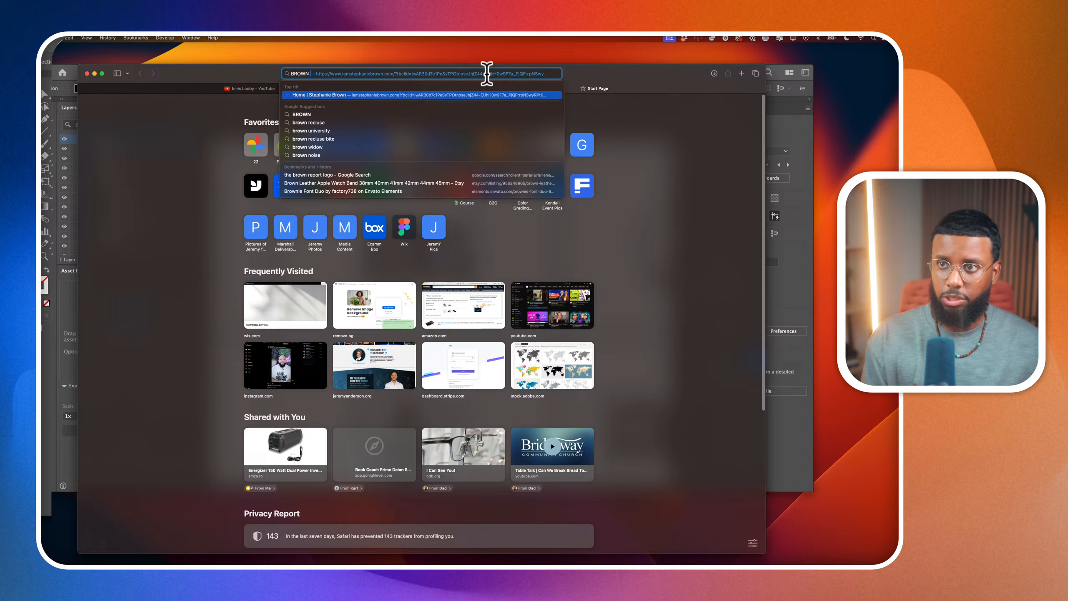
{"action": "type", "text": " color scheme"}
{"action": "key", "text": "Return"}
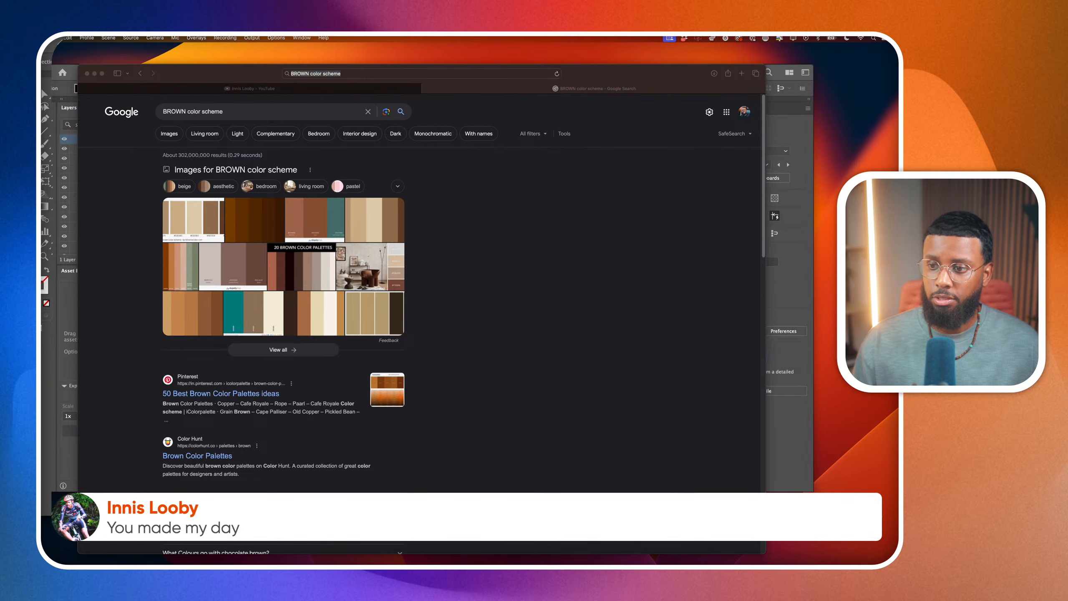
{"action": "left_click", "coordinate": [588, 246]}
{"action": "left_click", "coordinate": [176, 140]}
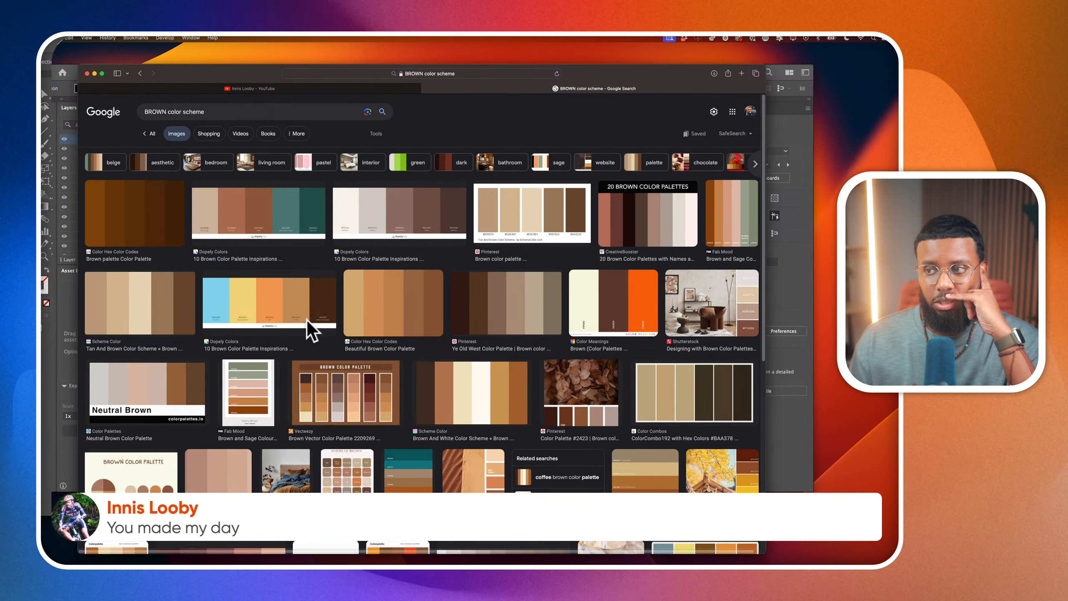
Open the Color Meanings palette of cream F5F5DC, brown and orange, and copy its image
{"action": "left_click", "coordinate": [619, 303]}
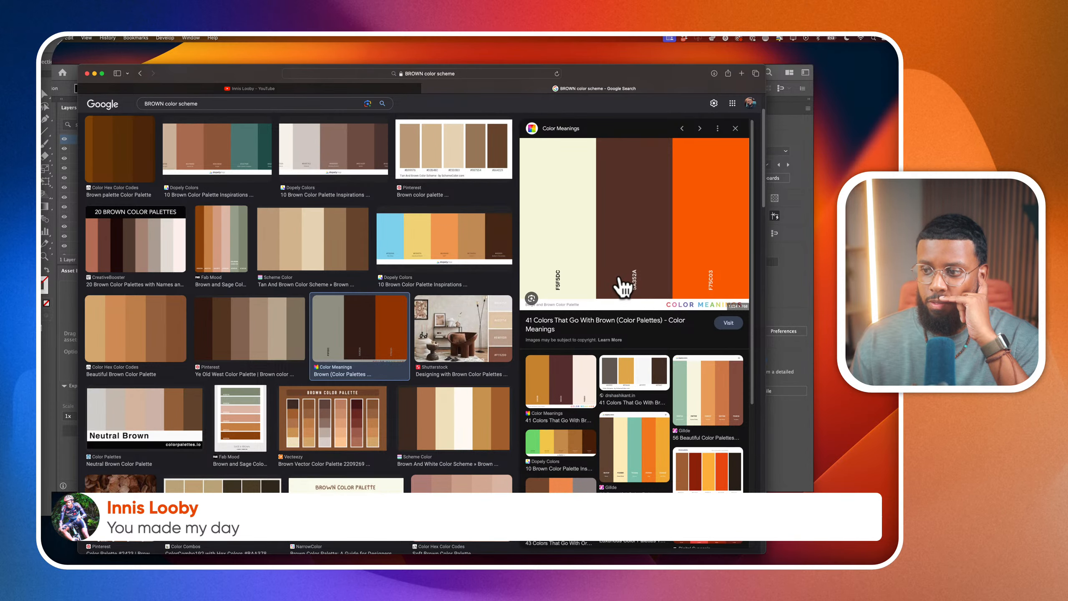
{"action": "right_click", "coordinate": [620, 279]}
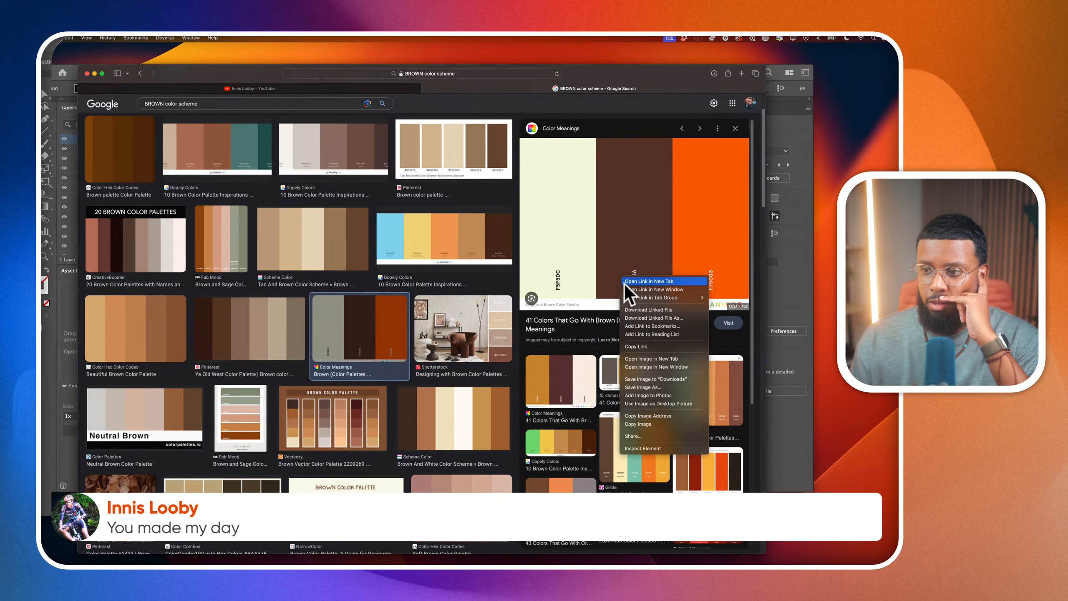
{"action": "left_click", "coordinate": [637, 425]}
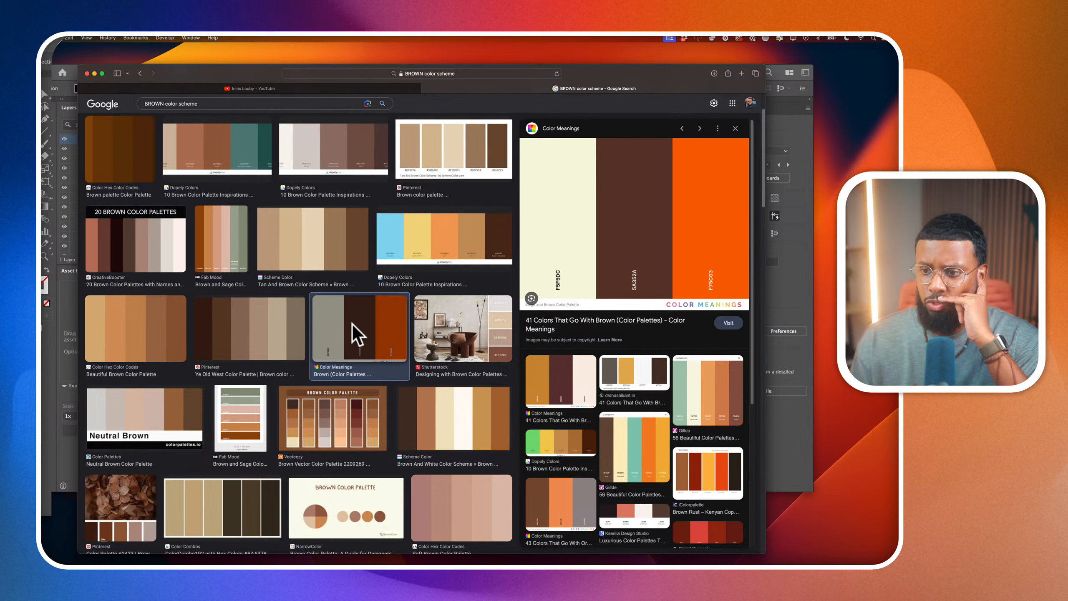
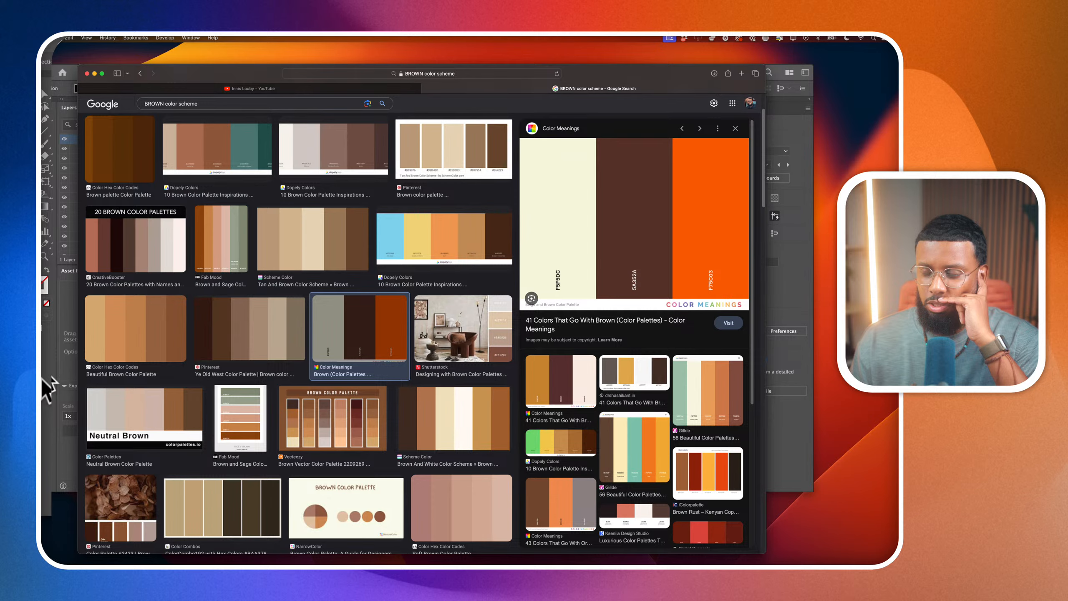
Switch to Illustrator, paste the palette image among the logo artboards, and enlarge it to about 1491 by 1118 pt
{"action": "left_click", "coordinate": [45, 379]}
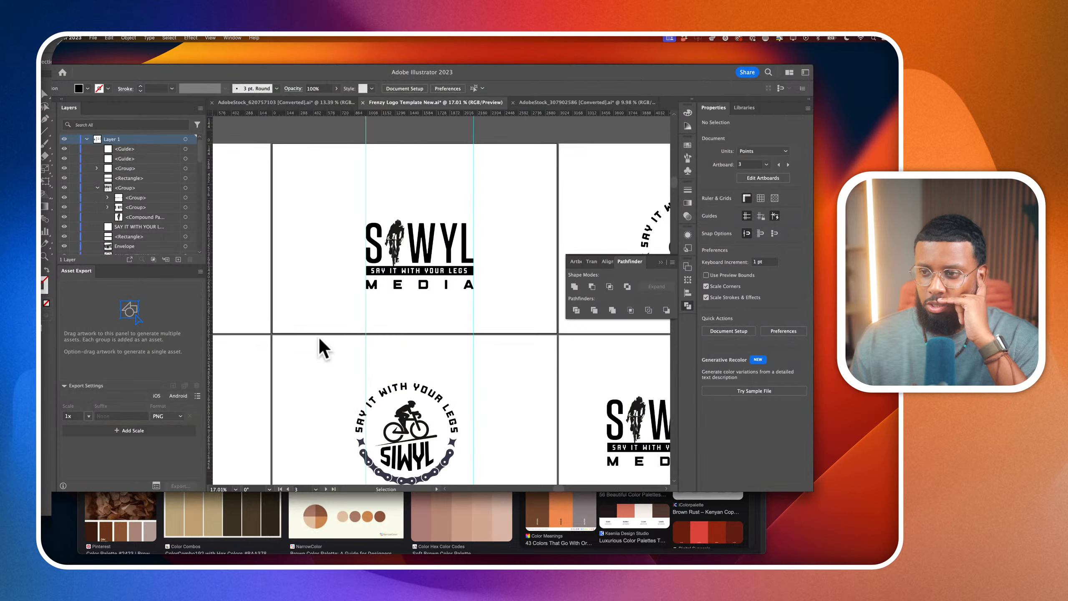
{"action": "scroll", "coordinate": [352, 326], "scroll_direction": "down", "scroll_amount": 8}
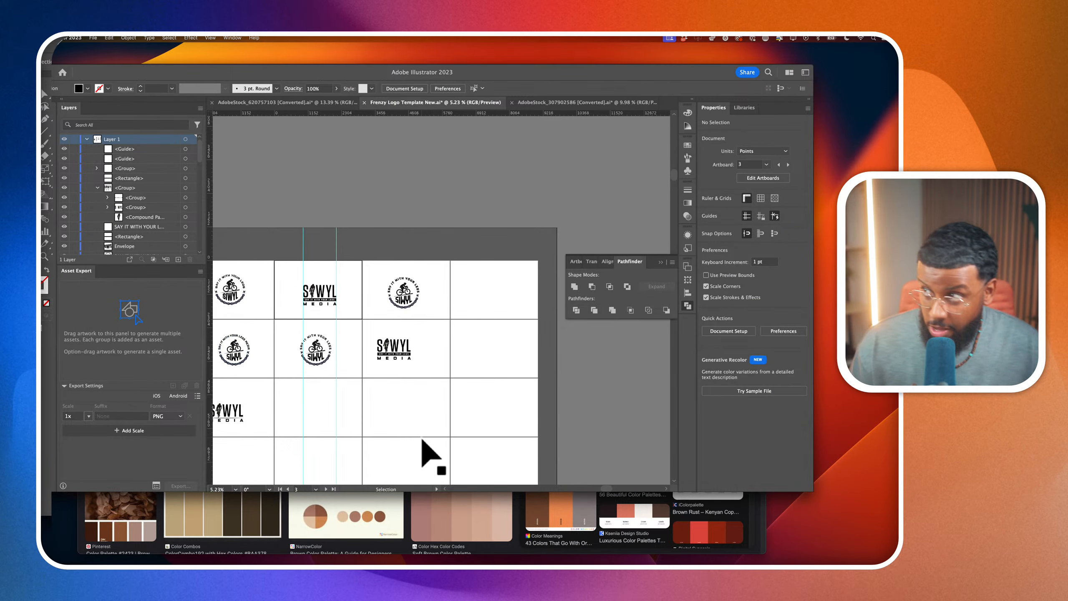
{"action": "key", "text": "super+v"}
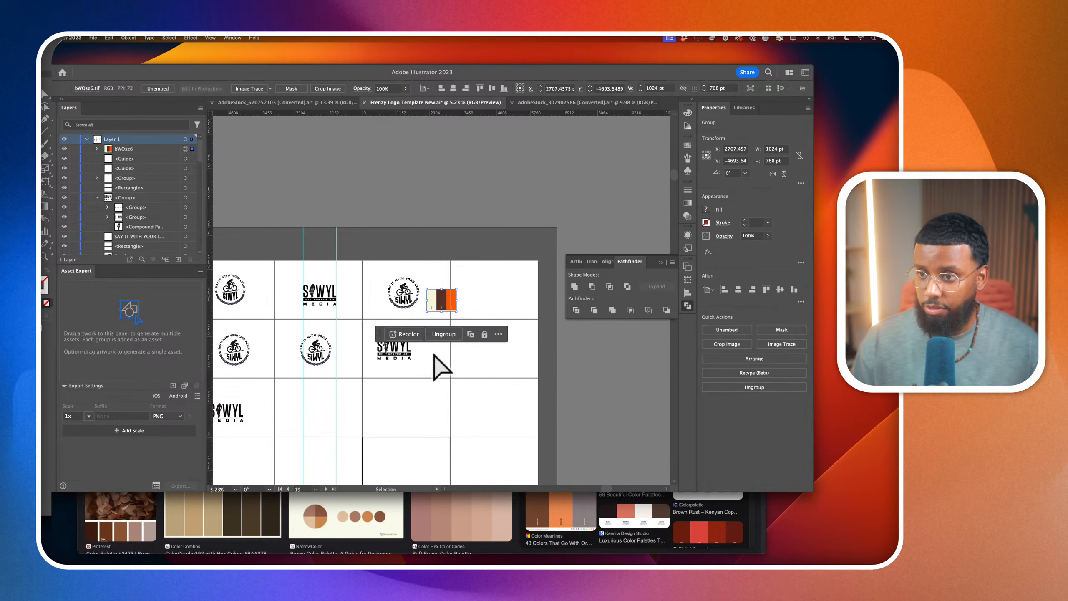
{"action": "left_click_drag", "start_coordinate": [458, 312], "coordinate": [459, 365]}
{"action": "scroll", "coordinate": [435, 339], "scroll_direction": "up", "scroll_amount": 3}
{"action": "scroll", "coordinate": [436, 341], "scroll_direction": "right", "scroll_amount": 3}
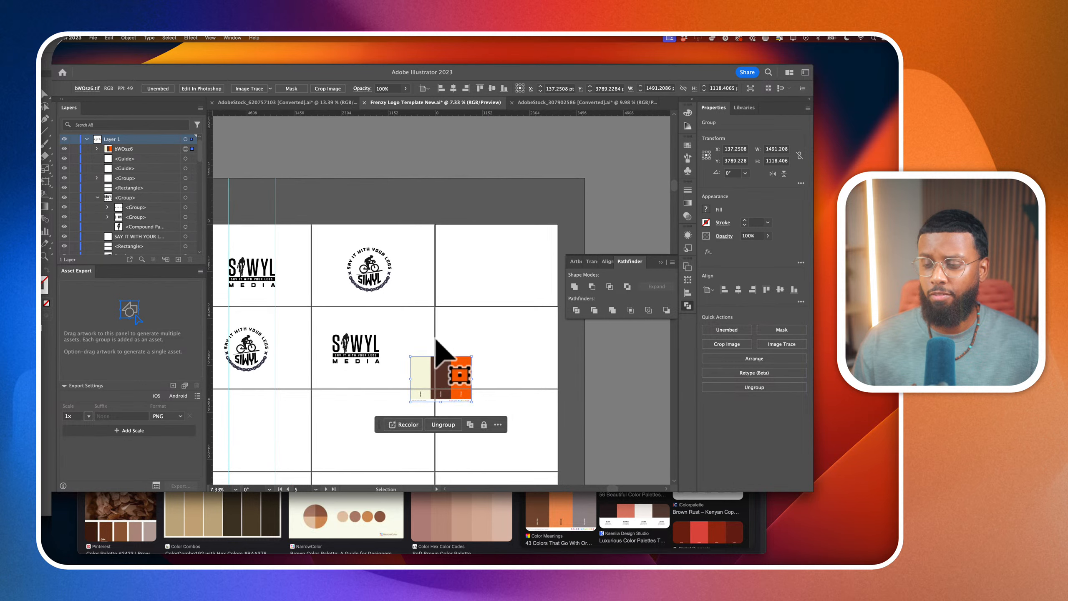
Draw a 3020 by 2000 pt rectangle covering the empty artboard above the palette and send it to the bottom of the layer stack
{"action": "left_click", "coordinate": [44, 156]}
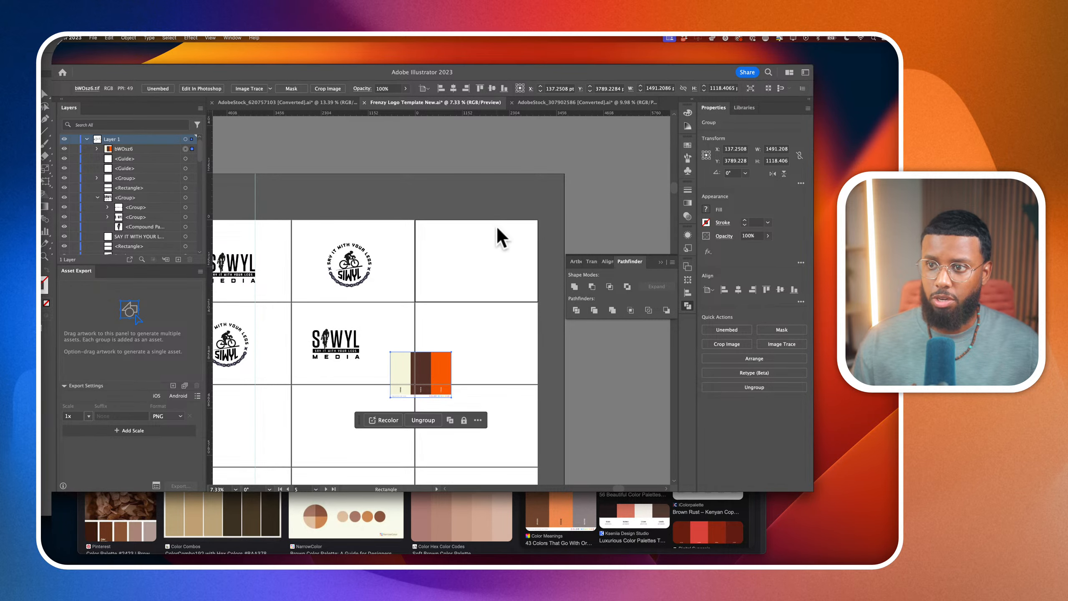
{"action": "left_click_drag", "start_coordinate": [415, 219], "coordinate": [538, 302]}
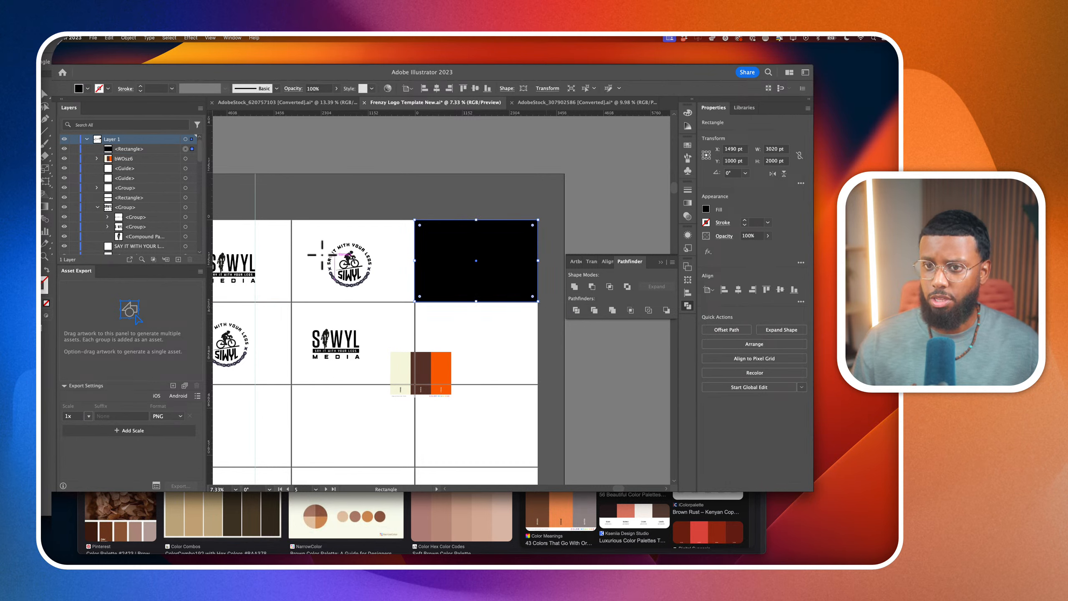
{"action": "left_click_drag", "start_coordinate": [128, 149], "coordinate": [112, 249]}
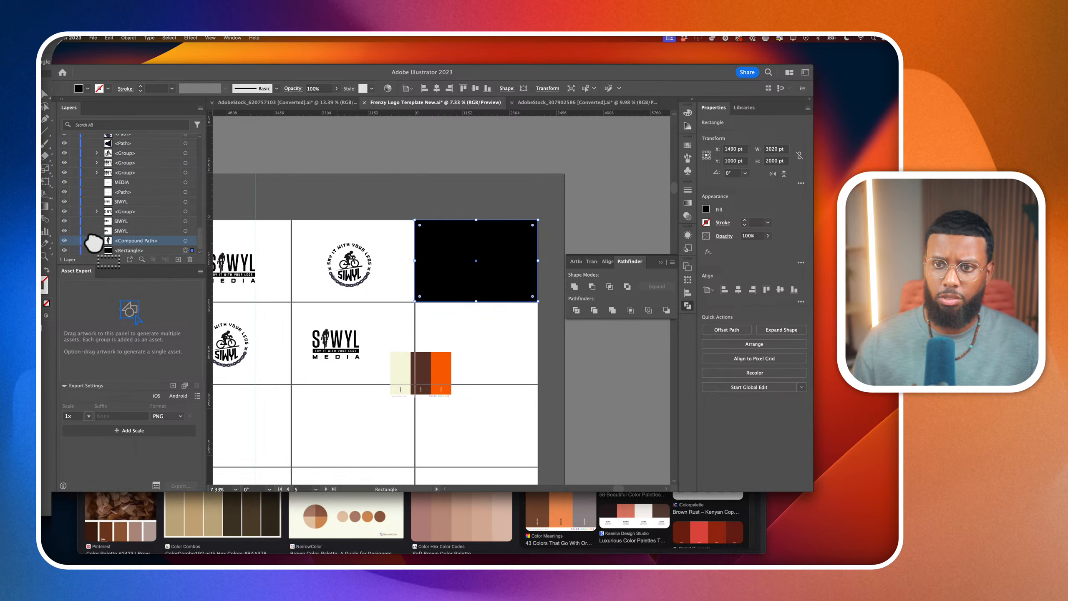
{"action": "left_click", "coordinate": [74, 250]}
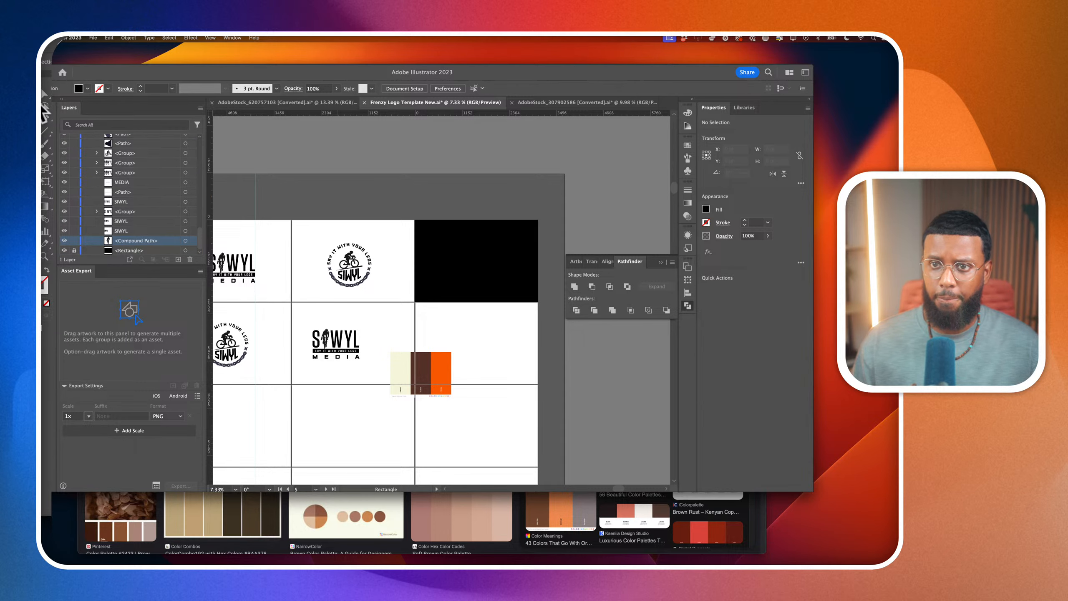
Unlock the new background rectangle and fill it with the dark brown sampled from the palette image
{"action": "left_click", "coordinate": [119, 251]}
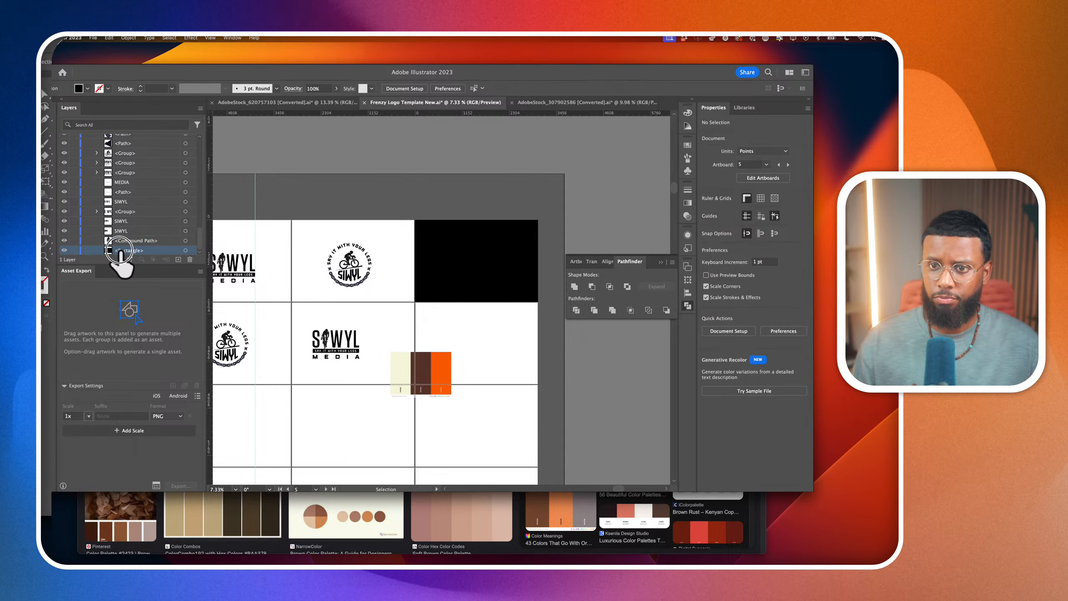
{"action": "key", "text": "i"}
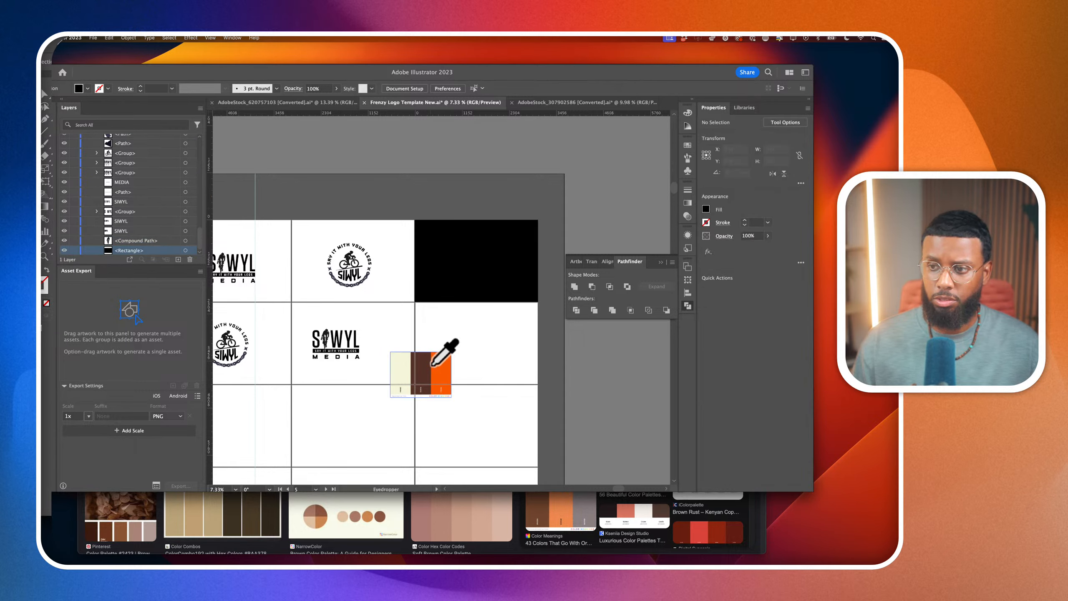
{"action": "left_click", "coordinate": [45, 94]}
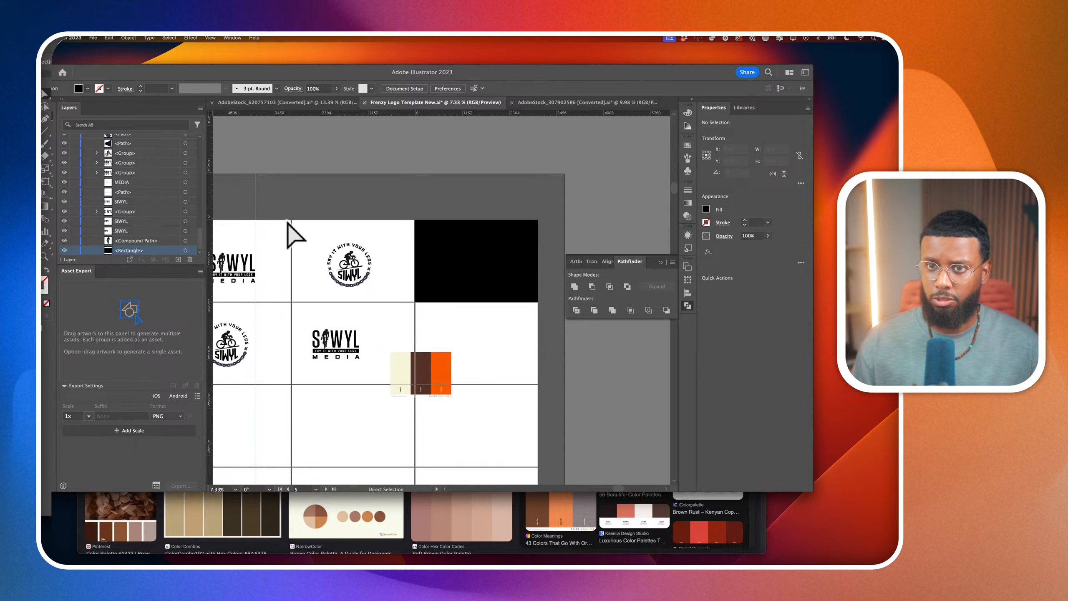
{"action": "left_click", "coordinate": [440, 258]}
{"action": "key", "text": "i"}
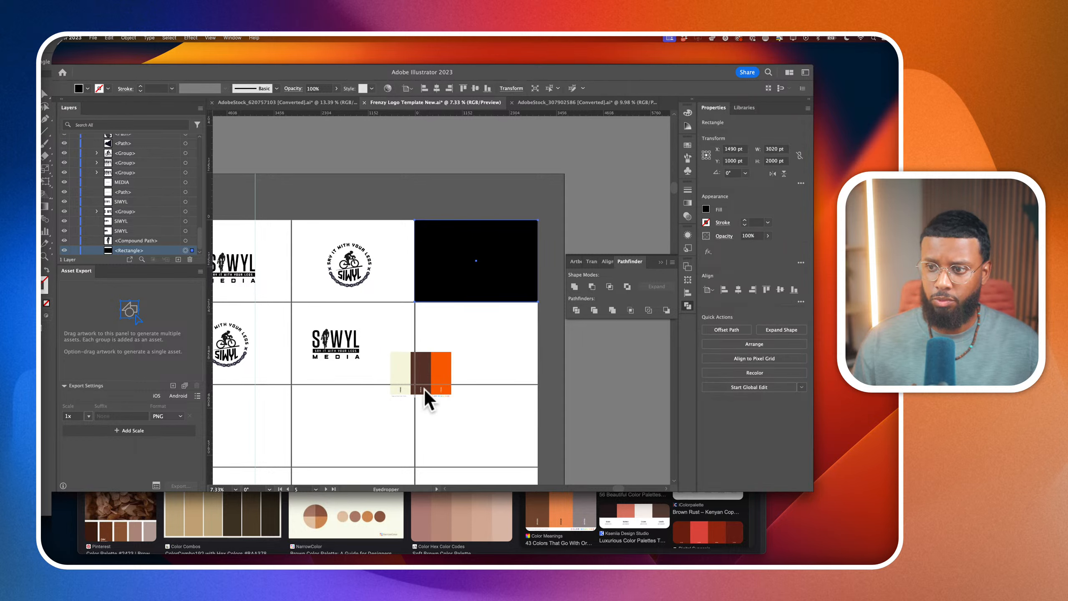
{"action": "left_click", "coordinate": [421, 381]}
{"action": "left_click", "coordinate": [45, 94]}
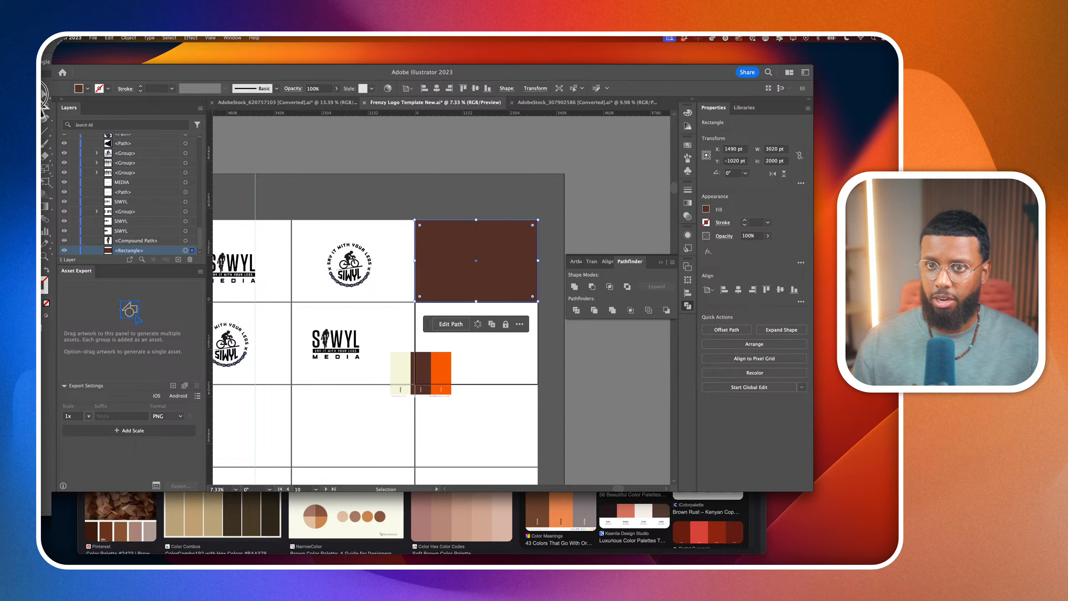
Group the circular cyclist badge and move it onto the brown rectangle, and place the palette image on the artboard below
{"action": "left_click_drag", "start_coordinate": [324, 243], "coordinate": [386, 312]}
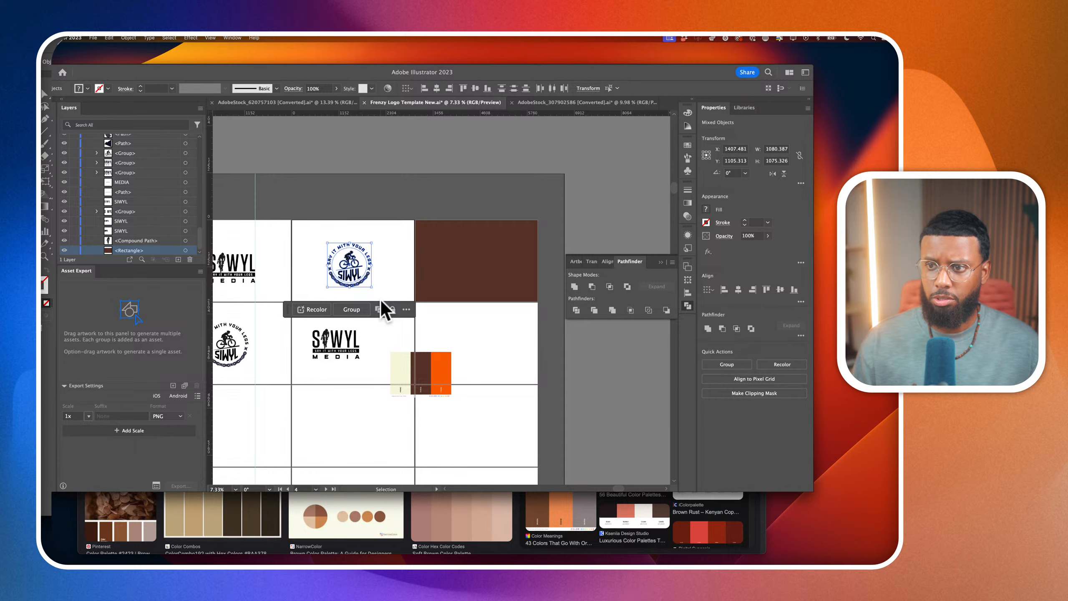
{"action": "key", "text": "super+g"}
{"action": "left_click_drag", "start_coordinate": [358, 274], "coordinate": [487, 273]}
{"action": "left_click_drag", "start_coordinate": [415, 387], "coordinate": [488, 354]}
{"action": "scroll", "coordinate": [487, 355], "scroll_direction": "up", "scroll_amount": 5}
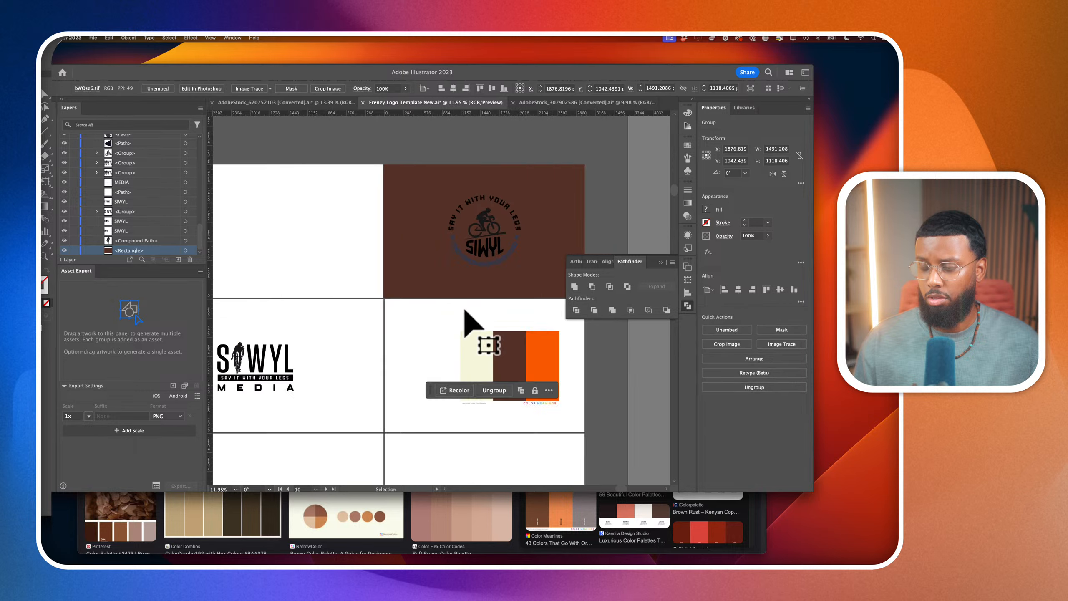
Directly select the unfilled path inside the circular badge on the brown artboard and delete it
{"action": "left_click", "coordinate": [492, 253]}
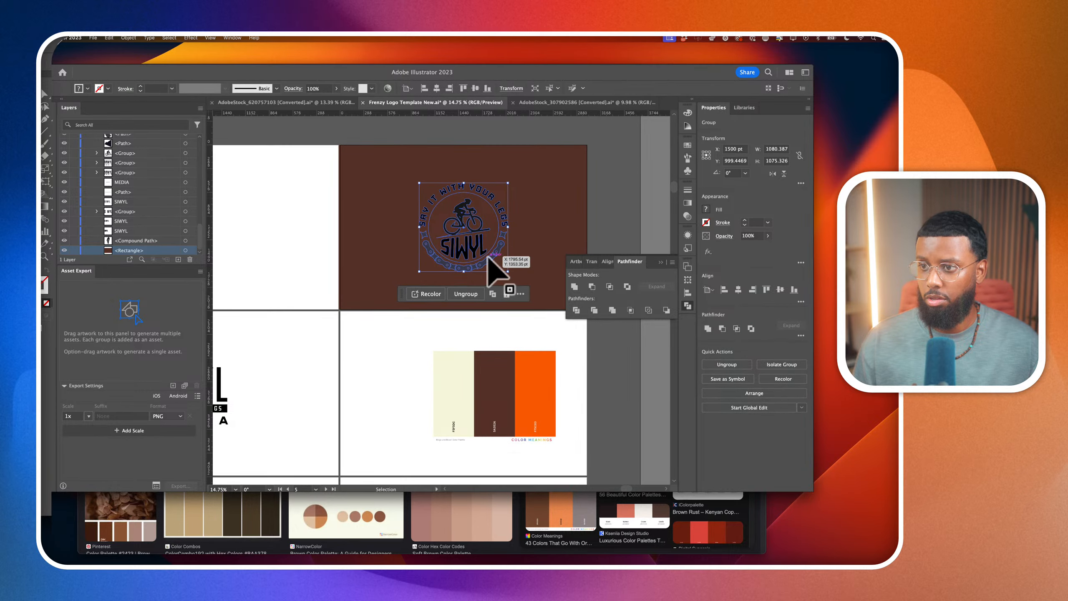
{"action": "left_click", "coordinate": [43, 102]}
{"action": "left_click", "coordinate": [451, 248]}
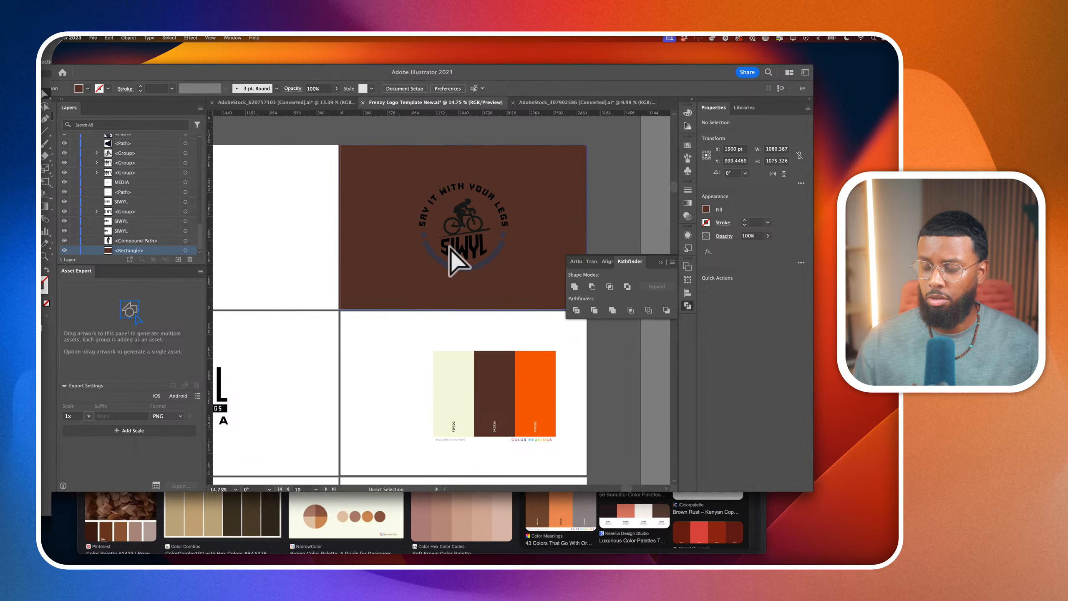
{"action": "left_click", "coordinate": [443, 204]}
{"action": "key", "text": "Delete"}
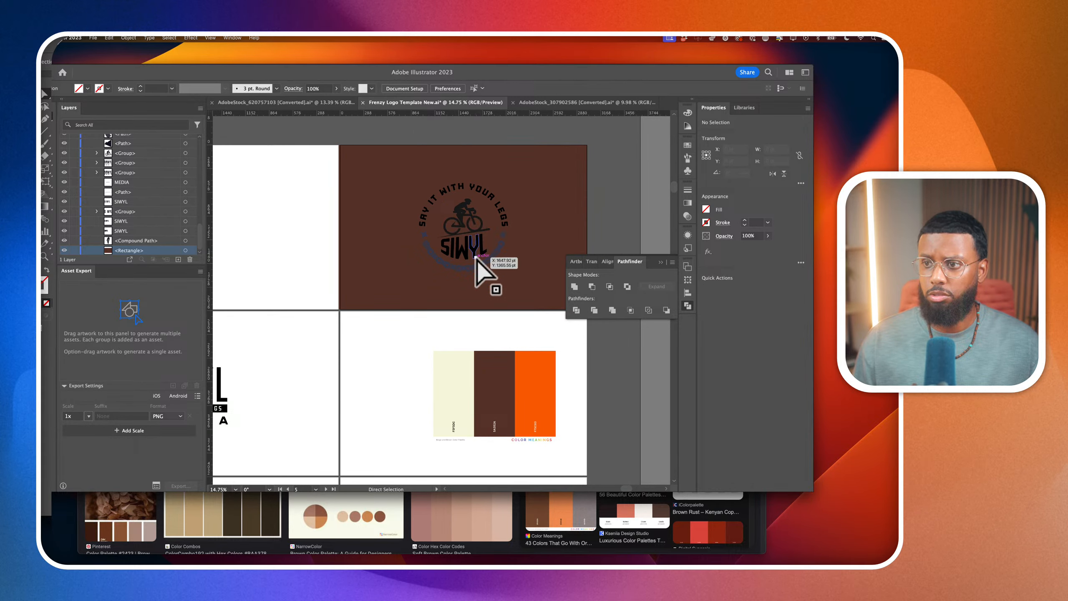
Lock the brown background rectangle at the bottom of the layer stack so the badge can be selected on its own
{"action": "scroll", "coordinate": [478, 260], "scroll_direction": "up", "scroll_amount": 2}
{"action": "scroll", "coordinate": [181, 185], "scroll_direction": "up", "scroll_amount": 6}
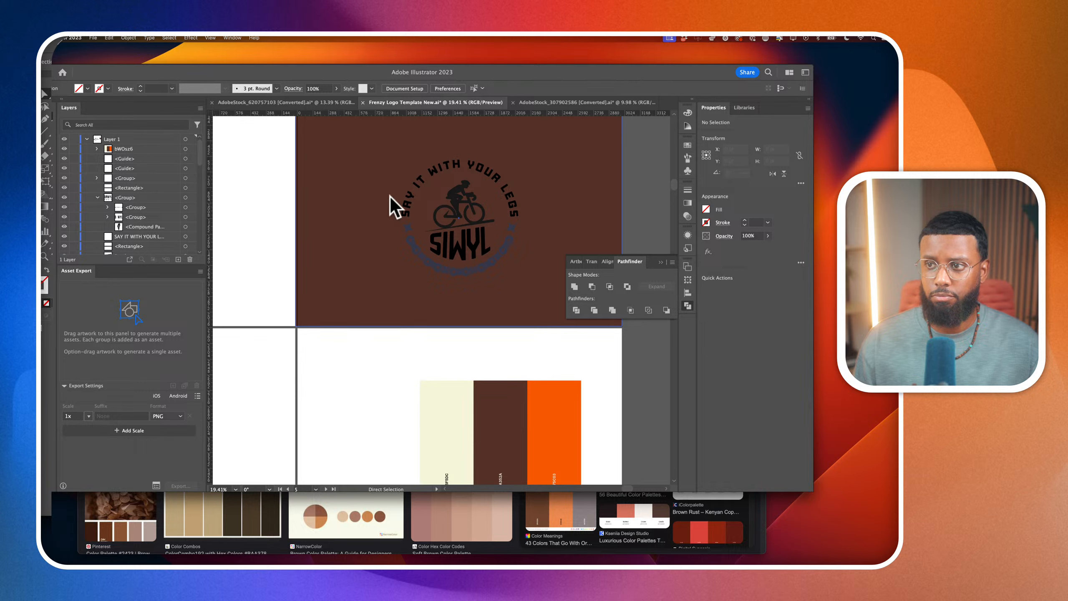
{"action": "left_click", "coordinate": [456, 196]}
{"action": "scroll", "coordinate": [114, 187], "scroll_direction": "down", "scroll_amount": 10}
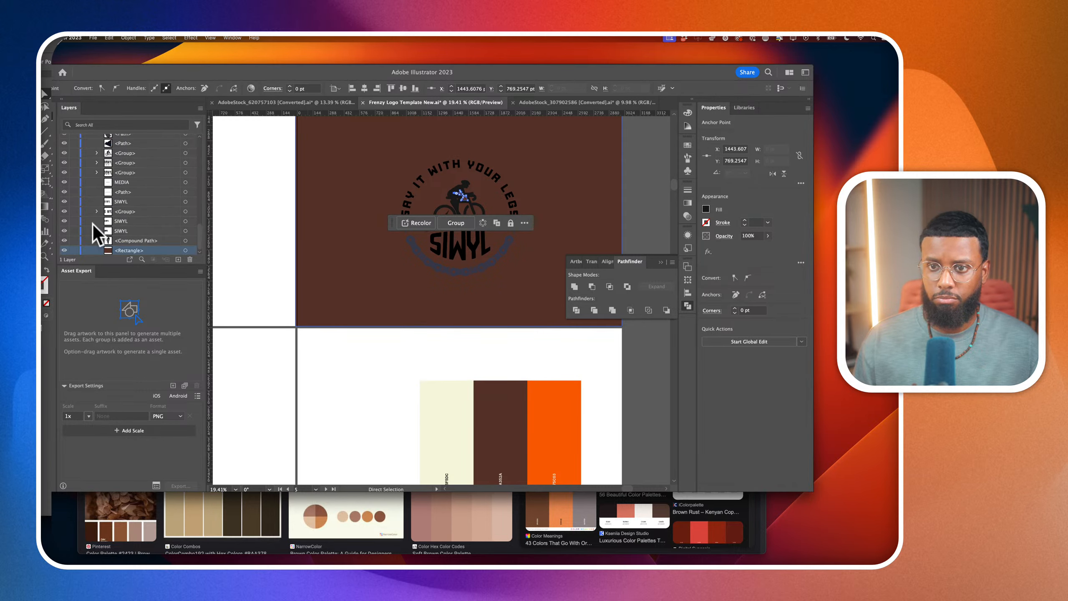
{"action": "left_click", "coordinate": [75, 250]}
Select the circular badge group in the layer stack, recolour it with the palette's orange, and deselect it
{"action": "scroll", "coordinate": [118, 200], "scroll_direction": "up", "scroll_amount": 10}
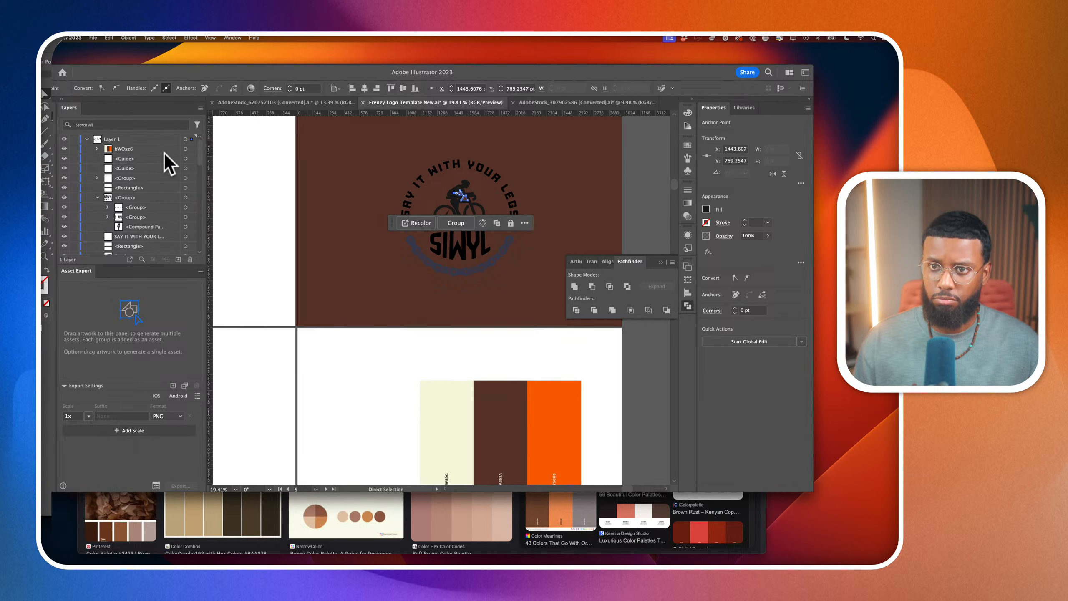
{"action": "scroll", "coordinate": [185, 170], "scroll_direction": "down", "scroll_amount": 5}
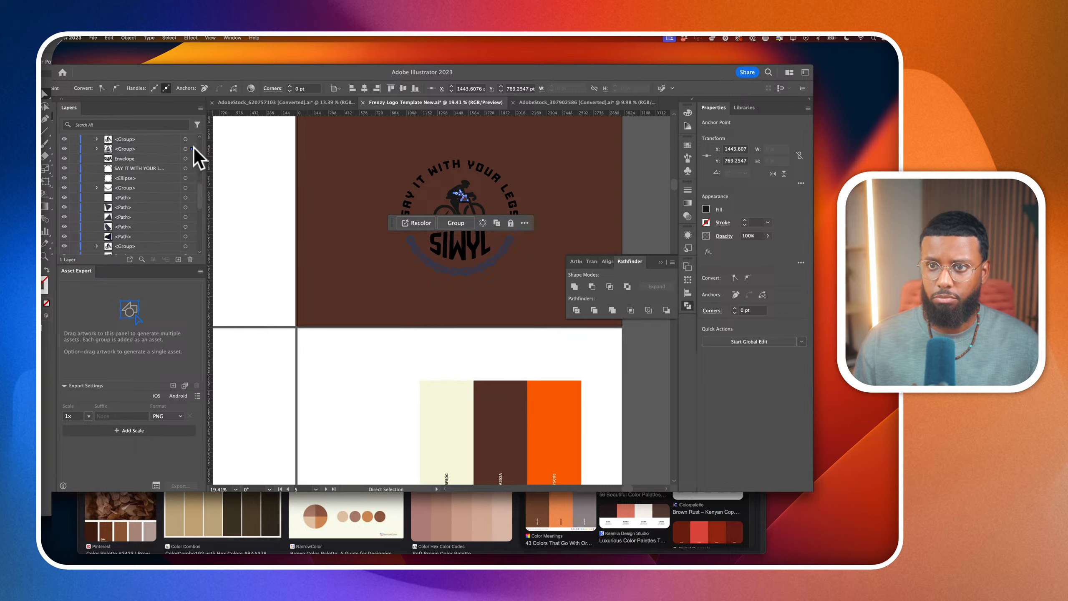
{"action": "left_click", "coordinate": [192, 149]}
{"action": "left_click", "coordinate": [97, 149]}
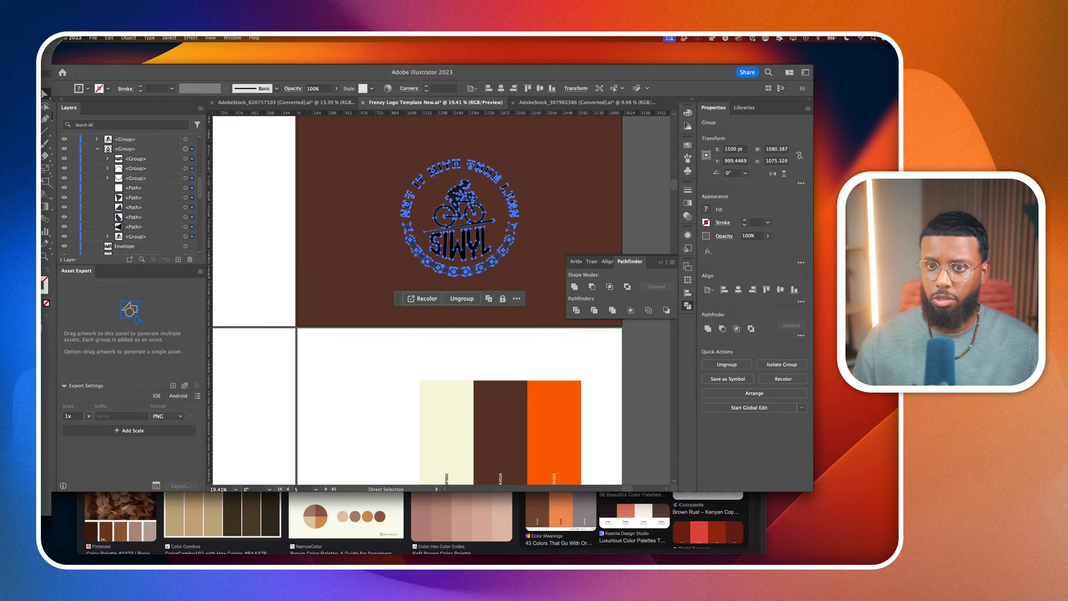
{"action": "key", "text": "i"}
{"action": "left_click", "coordinate": [559, 417]}
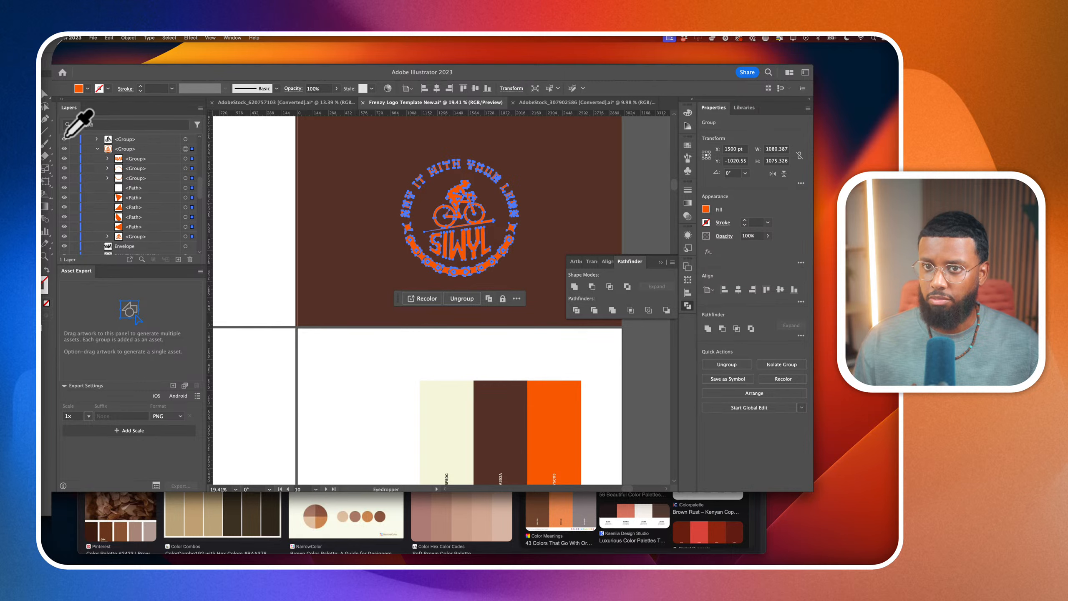
{"action": "key", "text": "v"}
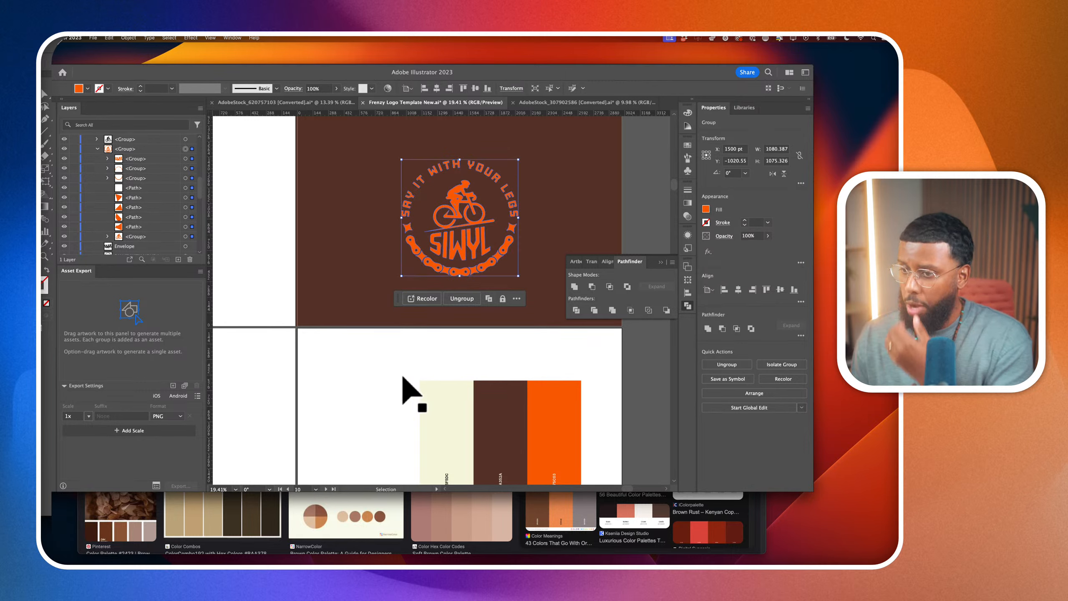
{"action": "left_click", "coordinate": [404, 382]}
Move the palette image onto the neighbouring artboard with the SIWYL MEDIA wordmark and deselect it
{"action": "scroll", "coordinate": [437, 362], "scroll_direction": "down", "scroll_amount": 3}
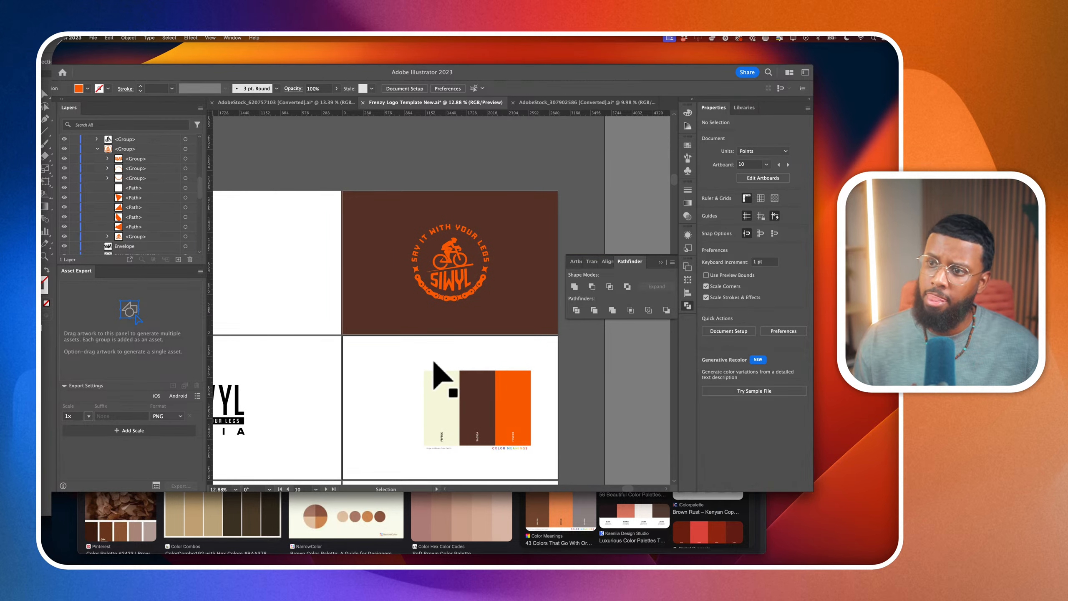
{"action": "scroll", "coordinate": [442, 379], "scroll_direction": "down", "scroll_amount": 3}
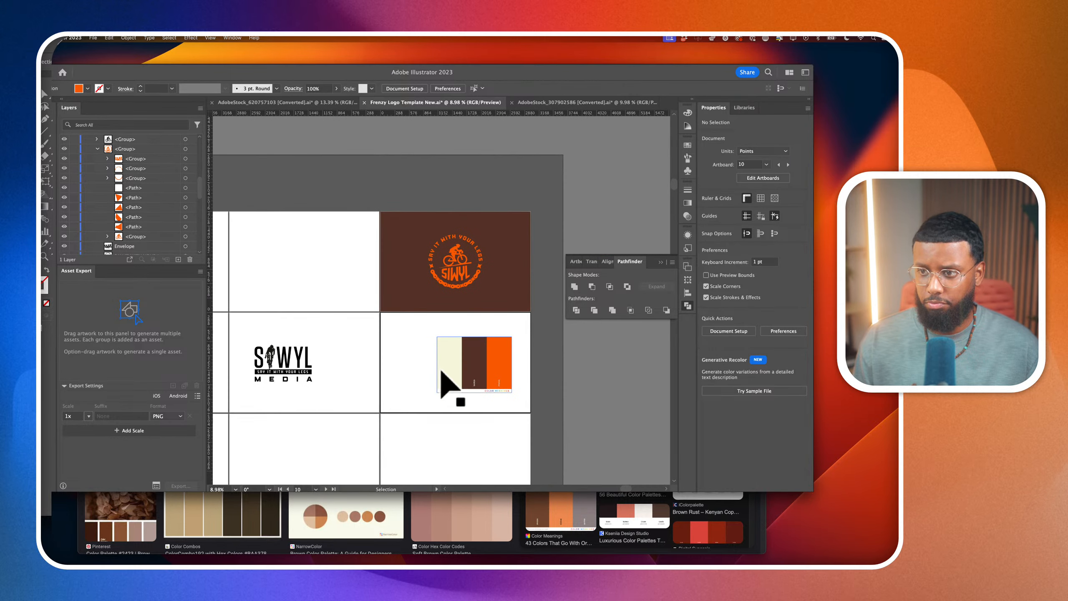
{"action": "left_click_drag", "start_coordinate": [475, 363], "coordinate": [327, 359]}
{"action": "left_click", "coordinate": [423, 293]}
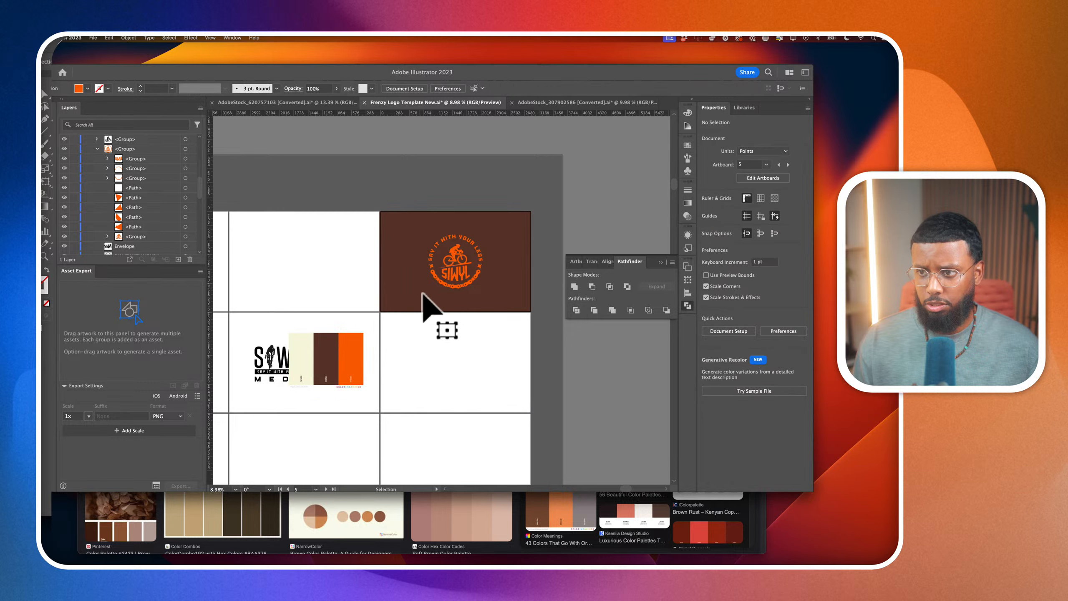
Unlock the brown background rectangle behind the orange badge
{"action": "scroll", "coordinate": [118, 221], "scroll_direction": "down", "scroll_amount": 5}
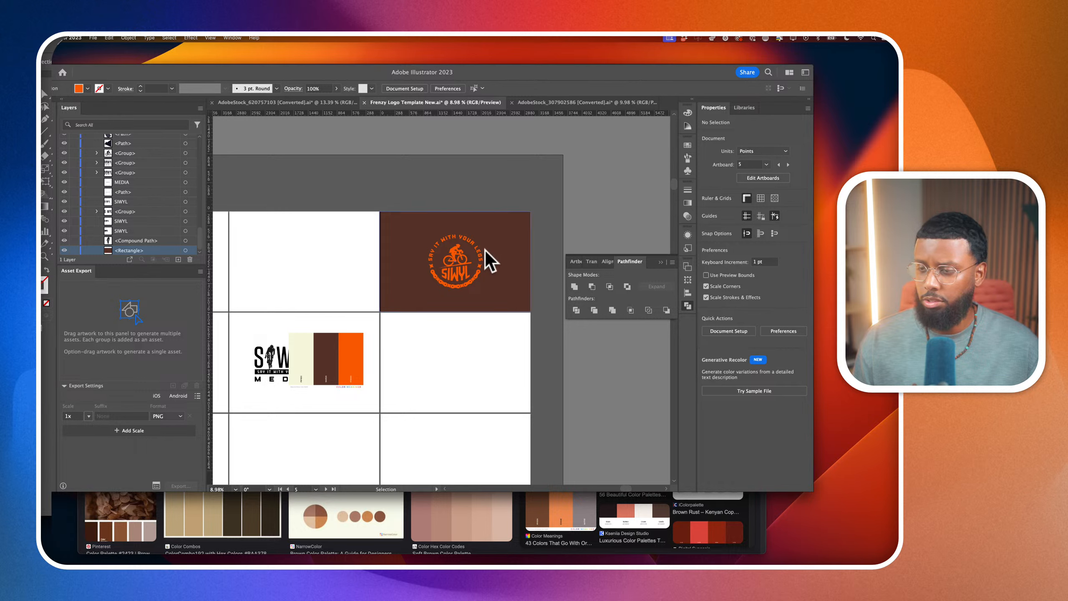
{"action": "left_click", "coordinate": [494, 260]}
{"action": "left_click", "coordinate": [74, 251]}
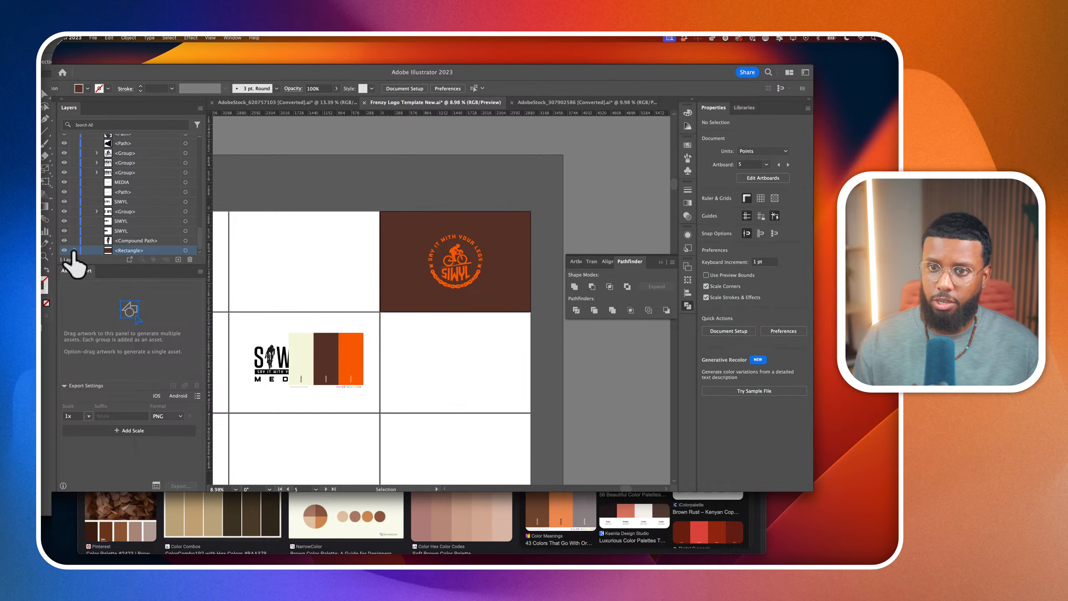
{"action": "left_click", "coordinate": [460, 302]}
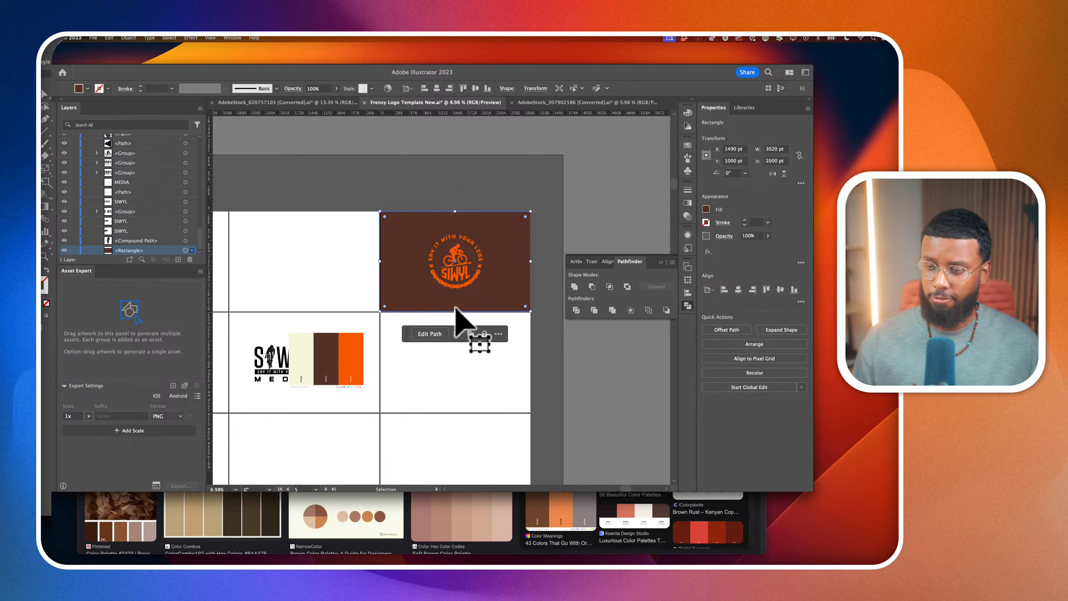
{"action": "left_click_drag", "start_coordinate": [456, 310], "coordinate": [462, 417]}
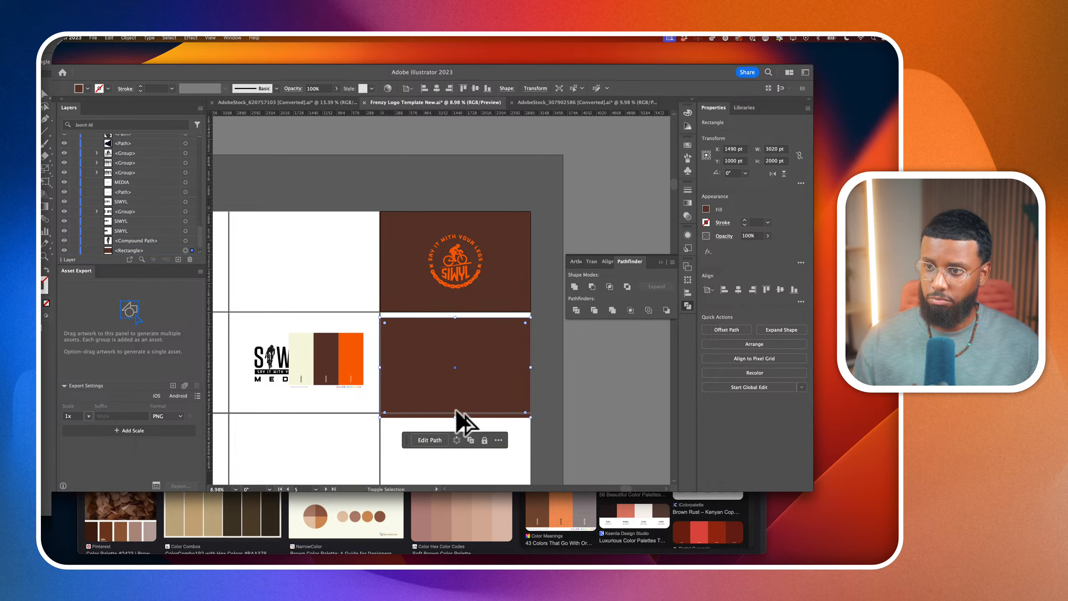
{"action": "key", "text": "super+z"}
Duplicate the brown rectangle together with its orange badge onto the artboard directly below and deselect the copy
{"action": "left_click_drag", "start_coordinate": [355, 191], "coordinate": [529, 332]}
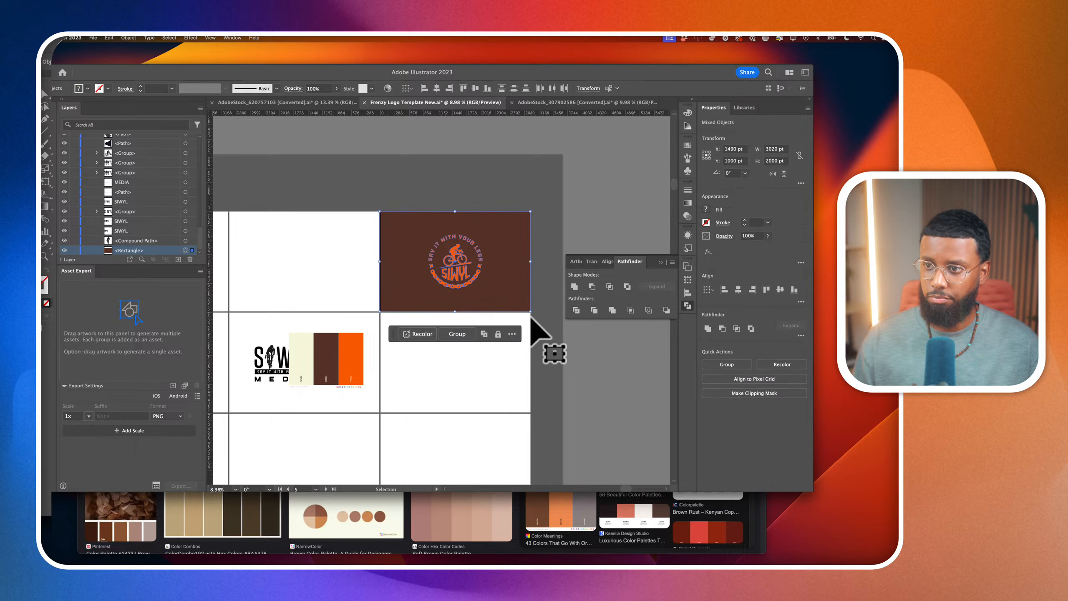
{"action": "left_click_drag", "start_coordinate": [489, 293], "coordinate": [489, 397]}
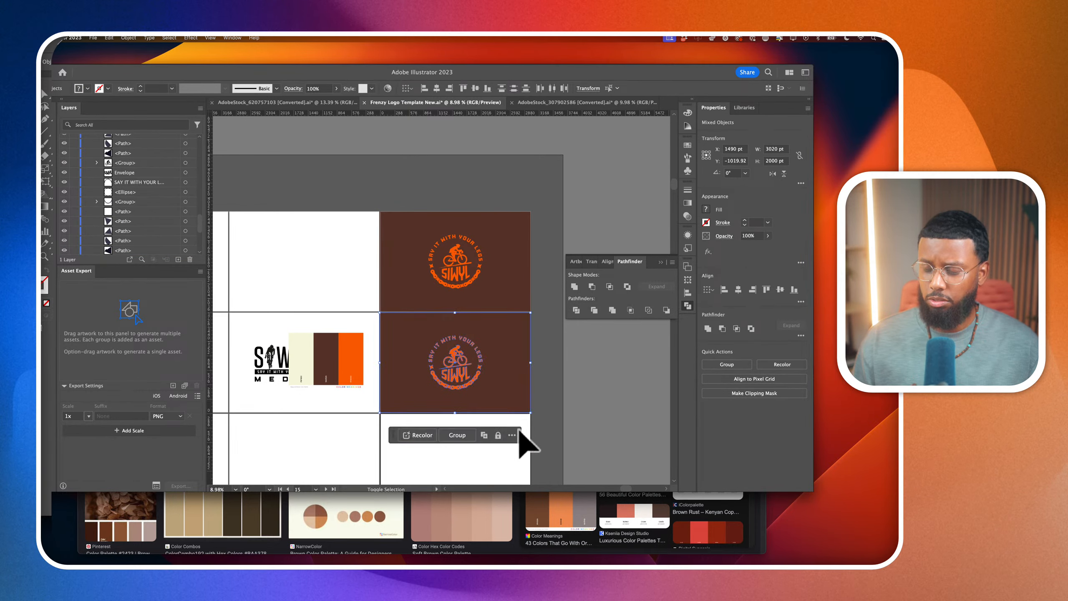
{"action": "left_click", "coordinate": [563, 432]}
{"action": "scroll", "coordinate": [391, 374], "scroll_direction": "left", "scroll_amount": 5}
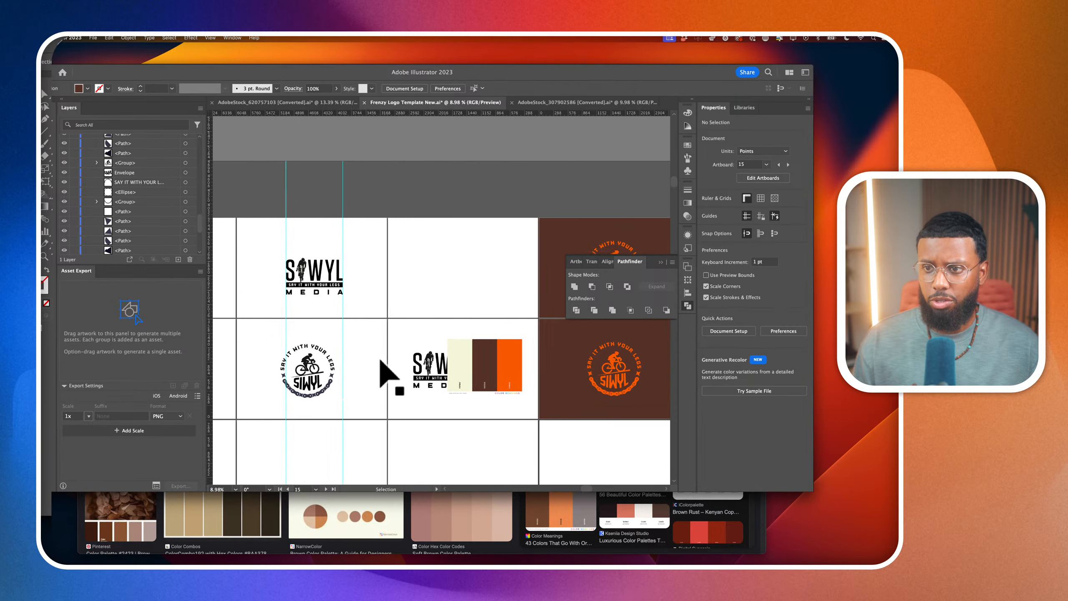
Recolour the arched SAY IT WITH YOUR LEGS text of the lower brown artboard's badge with the palette's cream
{"action": "scroll", "coordinate": [384, 370], "scroll_direction": "up", "scroll_amount": 3}
{"action": "scroll", "coordinate": [461, 387], "scroll_direction": "up", "scroll_amount": 3}
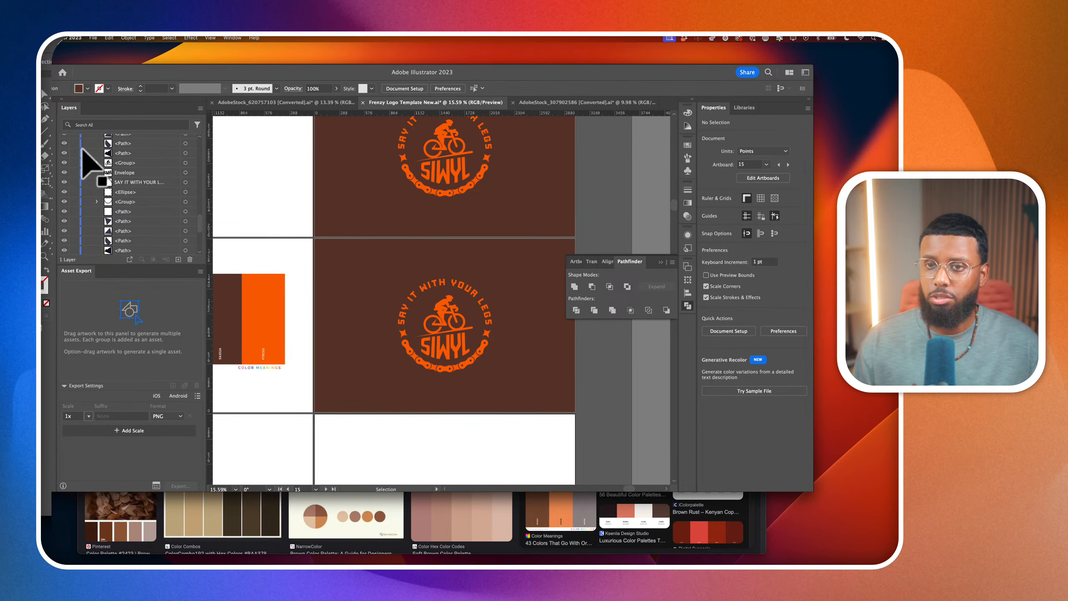
{"action": "scroll", "coordinate": [129, 247], "scroll_direction": "down", "scroll_amount": 5}
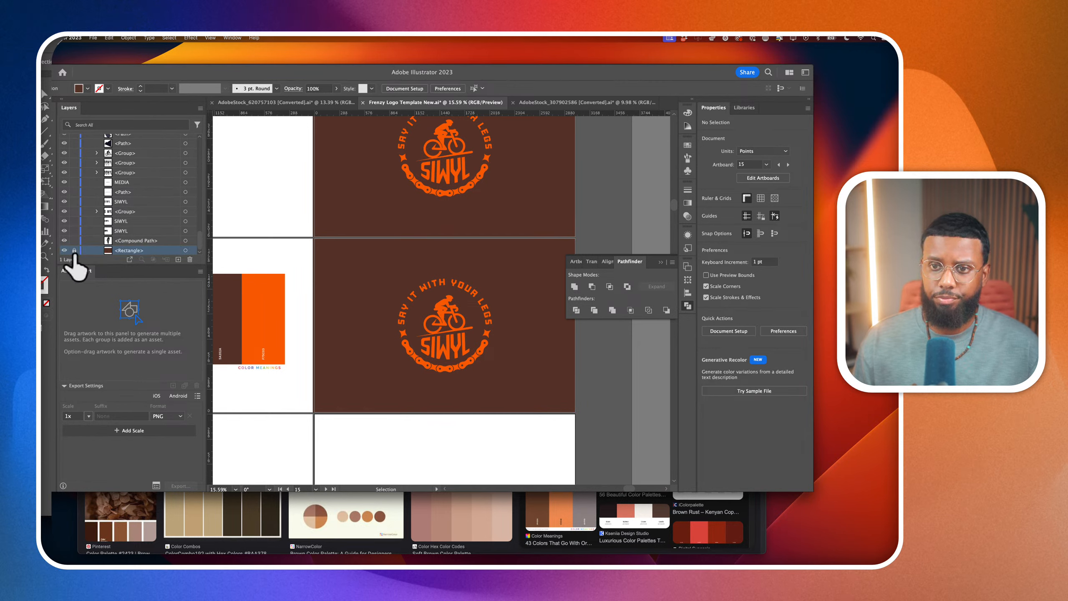
{"action": "scroll", "coordinate": [126, 206], "scroll_direction": "up", "scroll_amount": 10}
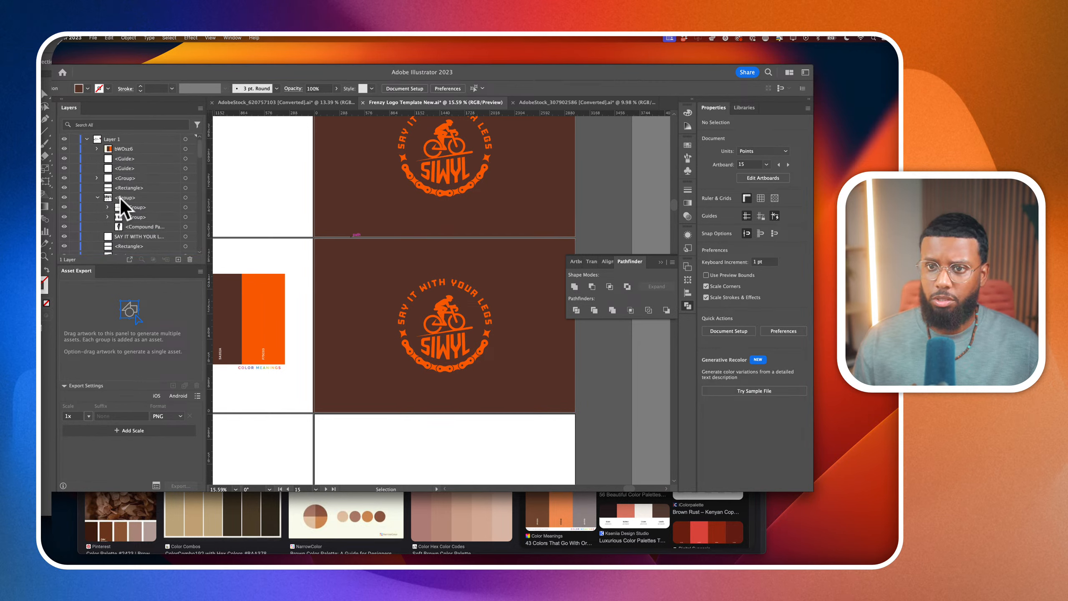
{"action": "scroll", "coordinate": [120, 199], "scroll_direction": "down", "scroll_amount": 8}
{"action": "left_click", "coordinate": [407, 352]}
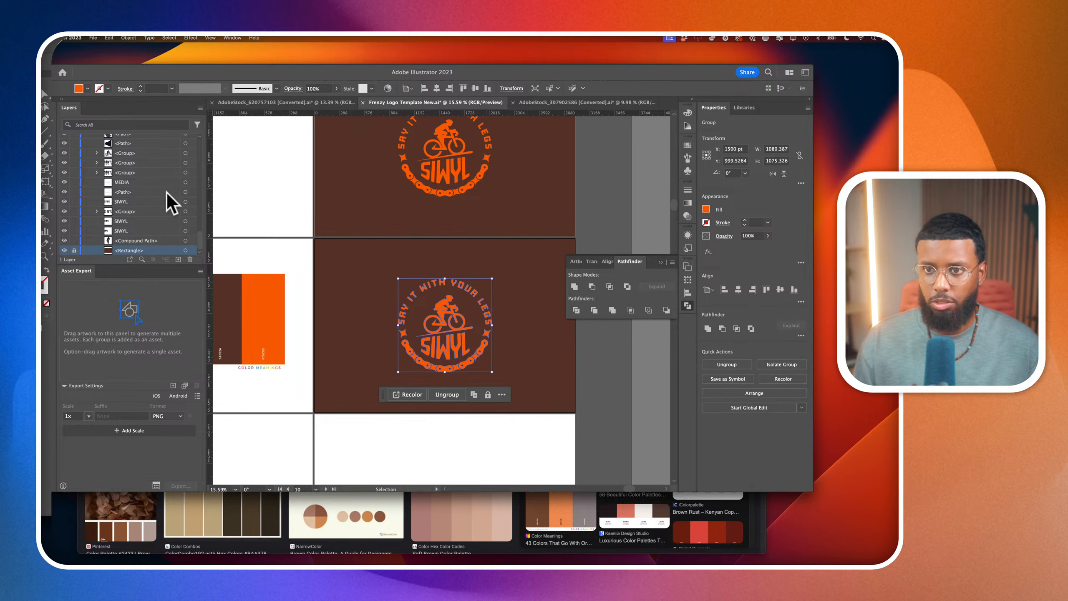
{"action": "scroll", "coordinate": [163, 186], "scroll_direction": "up", "scroll_amount": 6}
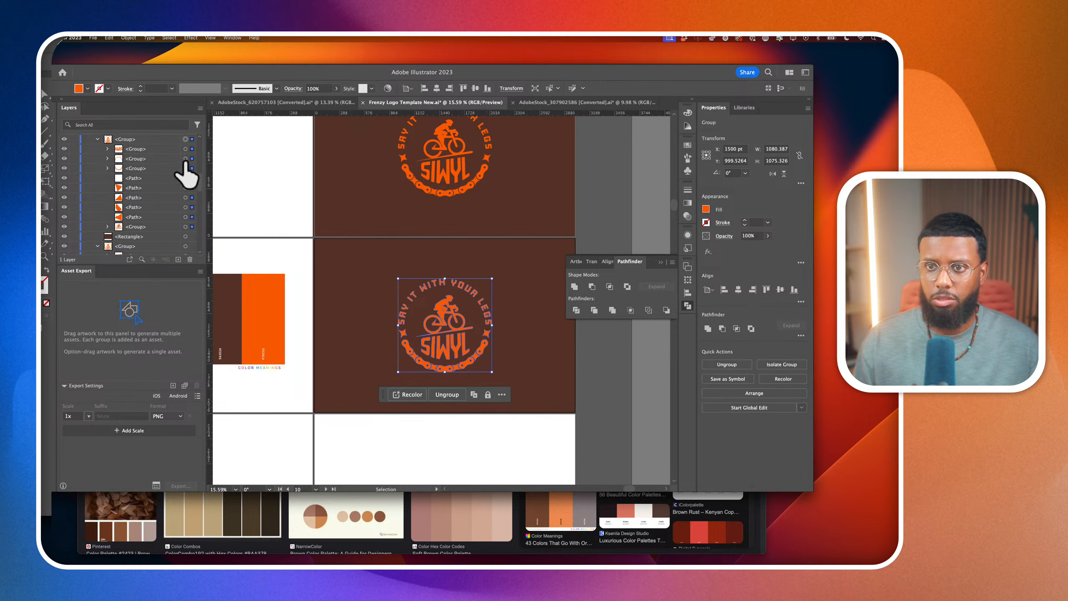
{"action": "left_click", "coordinate": [191, 159]}
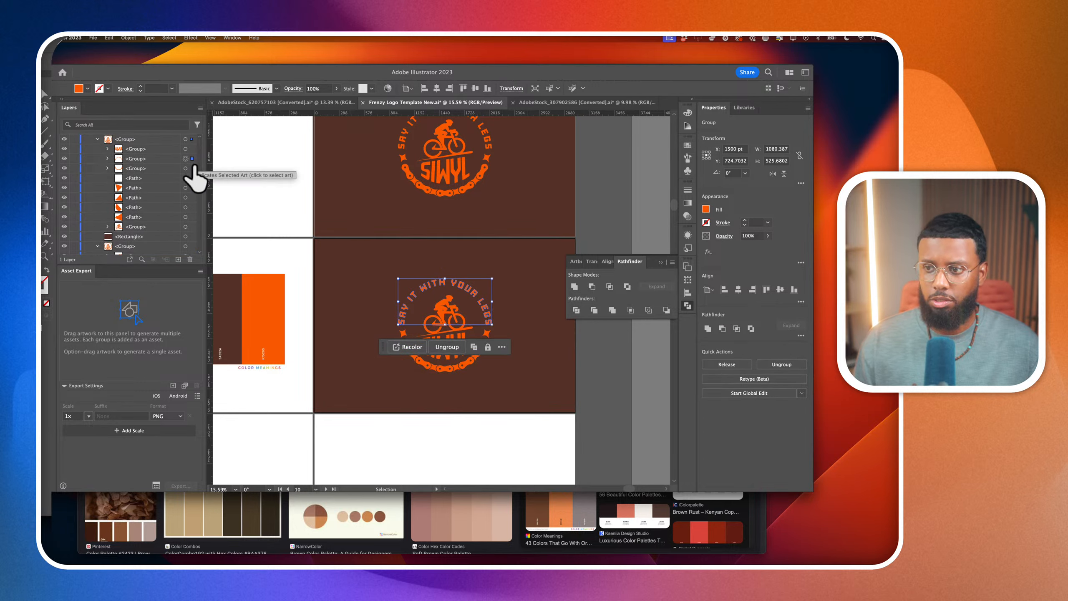
{"action": "left_click", "coordinate": [35, 218]}
{"action": "scroll", "coordinate": [260, 299], "scroll_direction": "left", "scroll_amount": 2}
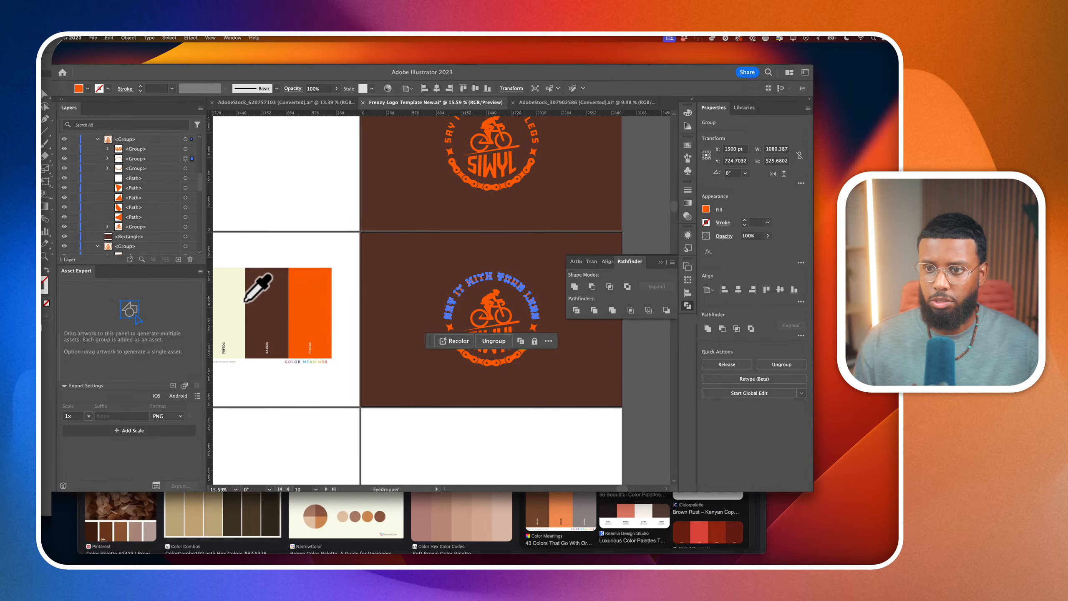
{"action": "left_click", "coordinate": [237, 302]}
{"action": "scroll", "coordinate": [311, 305], "scroll_direction": "down", "scroll_amount": 3}
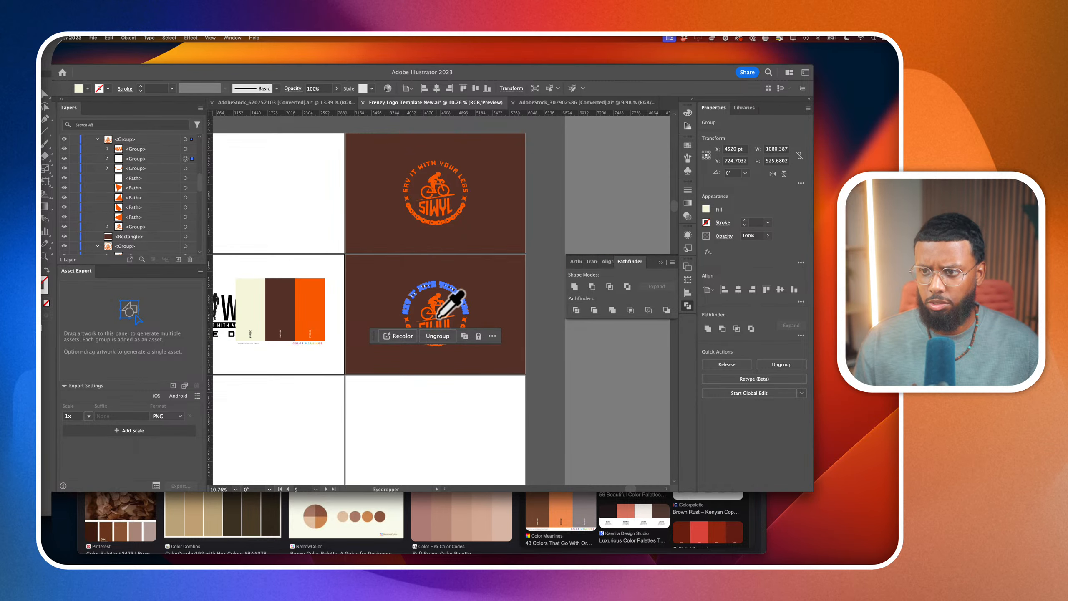
Recolour the SIWYL lettering in the same badge cream by sampling the arched text, and deselect it
{"action": "scroll", "coordinate": [473, 320], "scroll_direction": "up", "scroll_amount": 3}
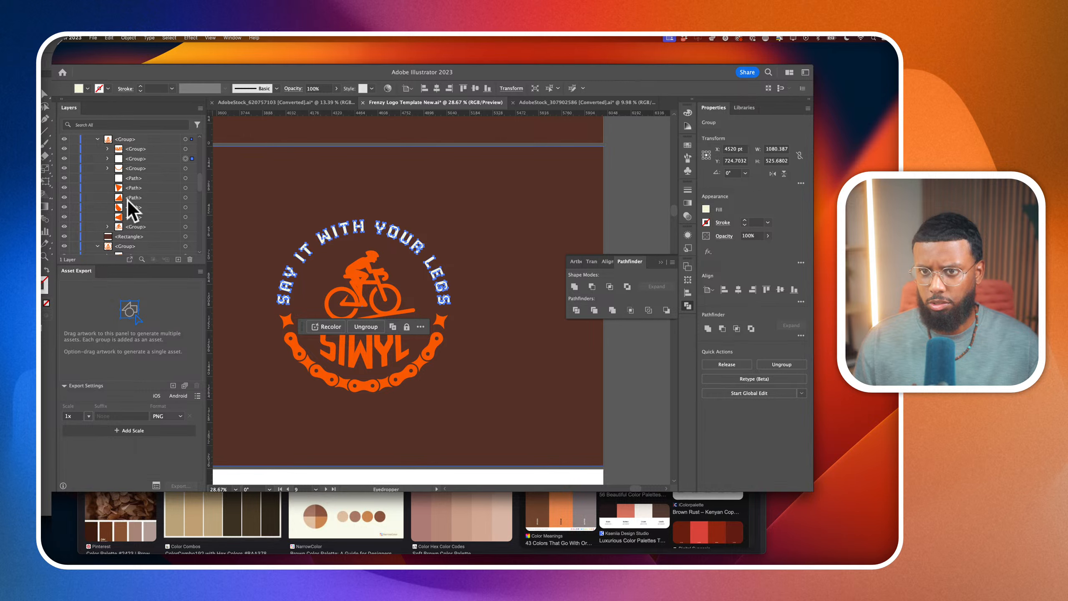
{"action": "scroll", "coordinate": [127, 199], "scroll_direction": "up", "scroll_amount": 3}
{"action": "left_click", "coordinate": [186, 217]}
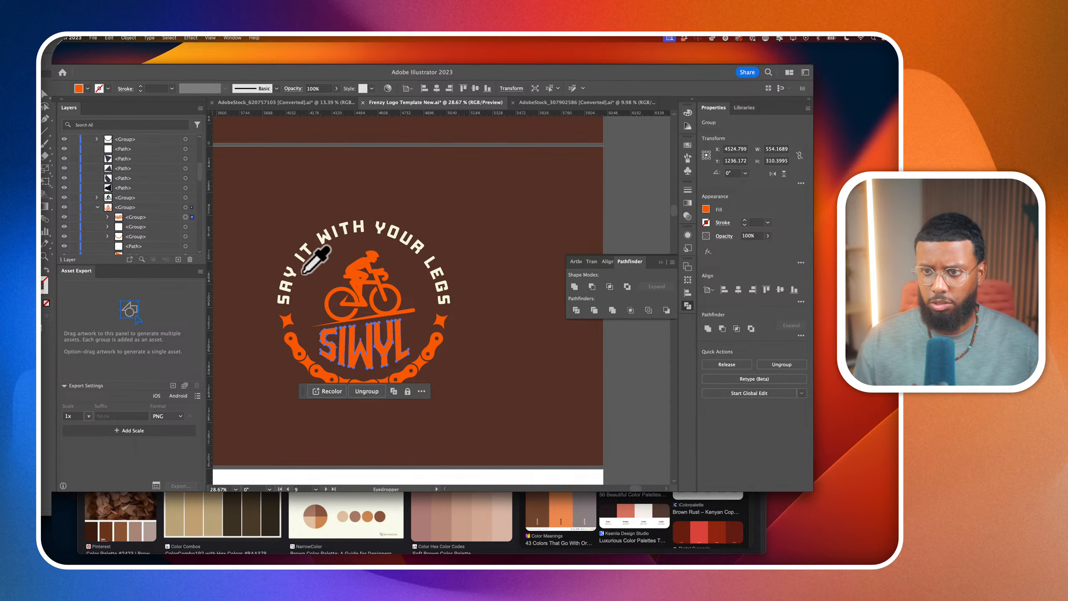
{"action": "left_click", "coordinate": [300, 273]}
{"action": "scroll", "coordinate": [337, 291], "scroll_direction": "down", "scroll_amount": 3}
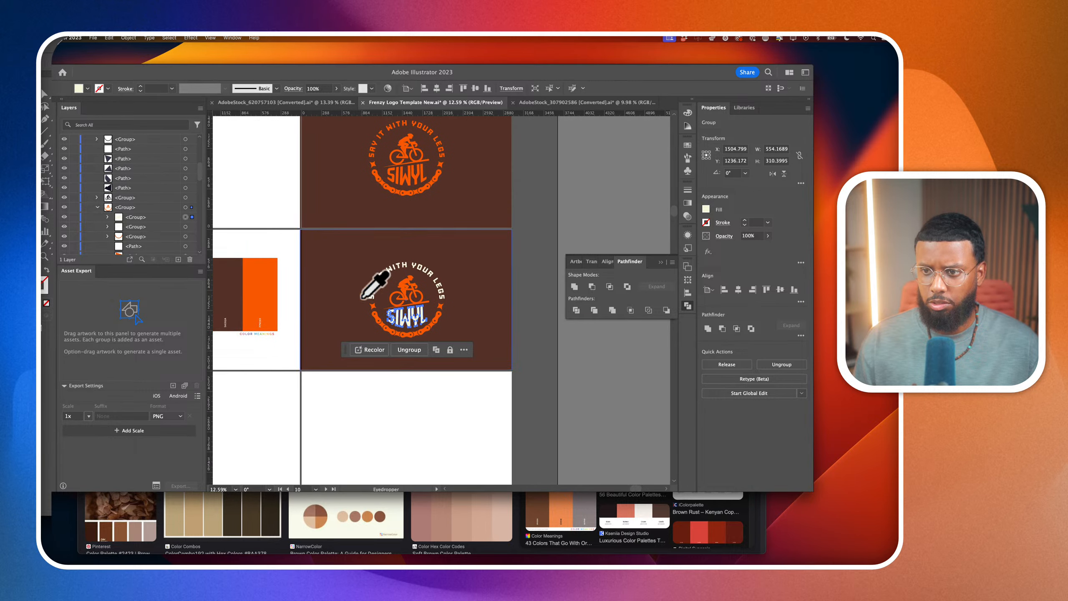
{"action": "left_click", "coordinate": [44, 95]}
{"action": "left_click", "coordinate": [269, 203]}
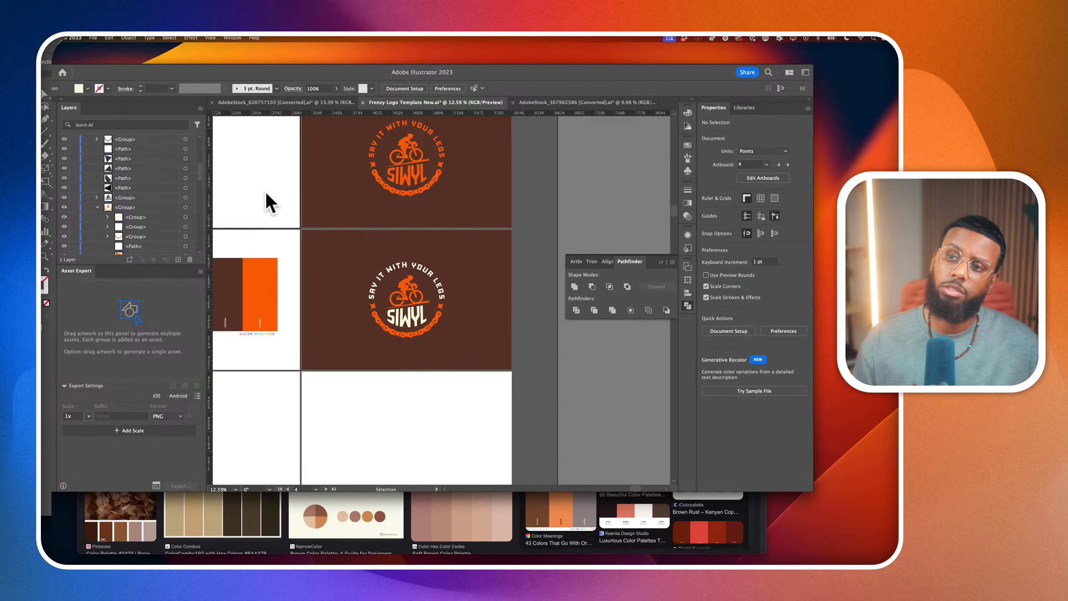
Move the palette image down so it sits just below the SIWYL MEDIA wordmark
{"action": "scroll", "coordinate": [266, 193], "scroll_direction": "down", "scroll_amount": 2}
{"action": "scroll", "coordinate": [266, 194], "scroll_direction": "left", "scroll_amount": 3}
{"action": "scroll", "coordinate": [296, 246], "scroll_direction": "left", "scroll_amount": 2}
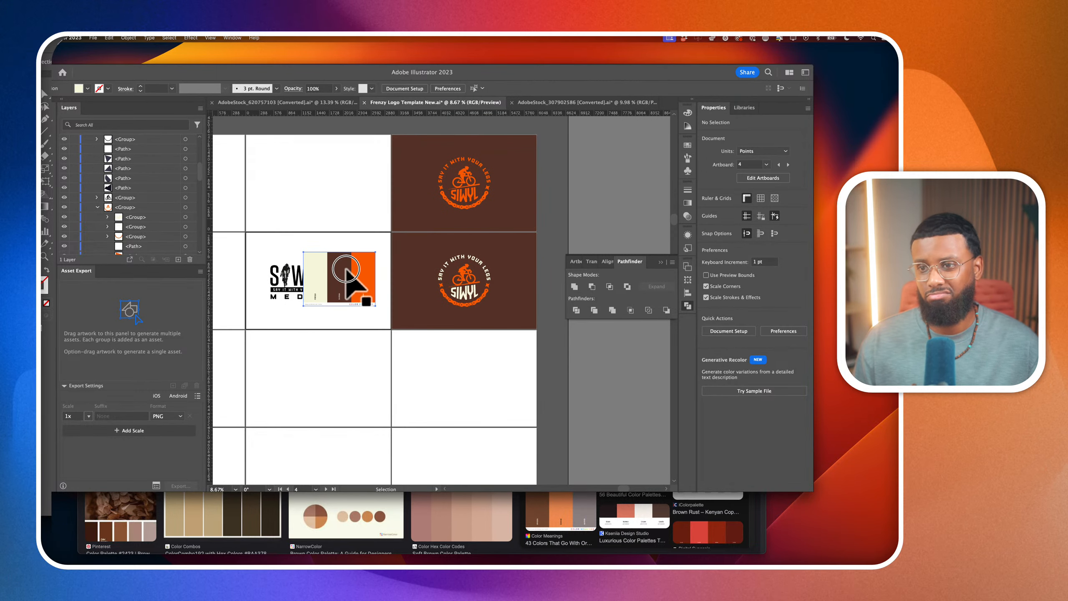
{"action": "left_click_drag", "start_coordinate": [346, 270], "coordinate": [339, 339]}
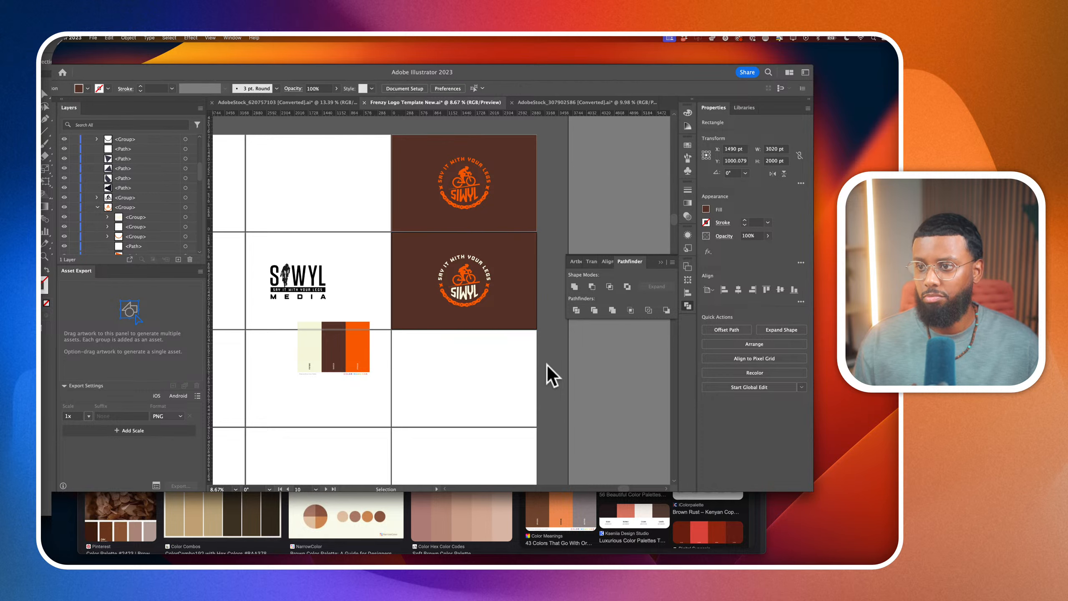
Duplicate the brown rectangle with its cream-and-orange badge onto the artboard directly below and fill the copied rectangle with the palette's cream
{"action": "left_click_drag", "start_coordinate": [389, 239], "coordinate": [434, 356]}
{"action": "left_click", "coordinate": [612, 381]}
{"action": "left_click", "coordinate": [518, 387]}
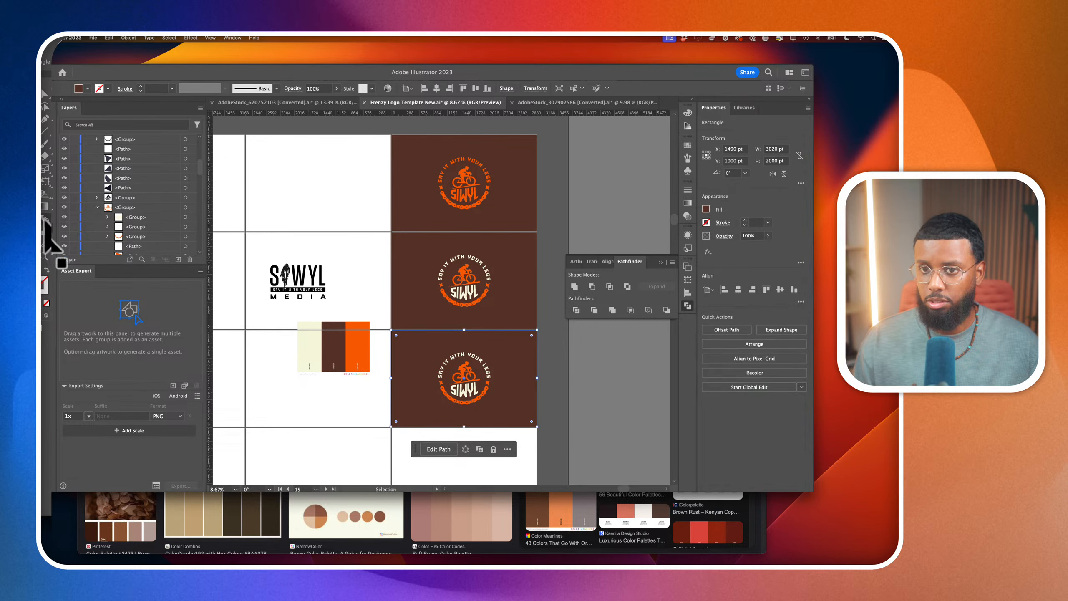
{"action": "key", "text": "i"}
{"action": "left_click", "coordinate": [309, 349]}
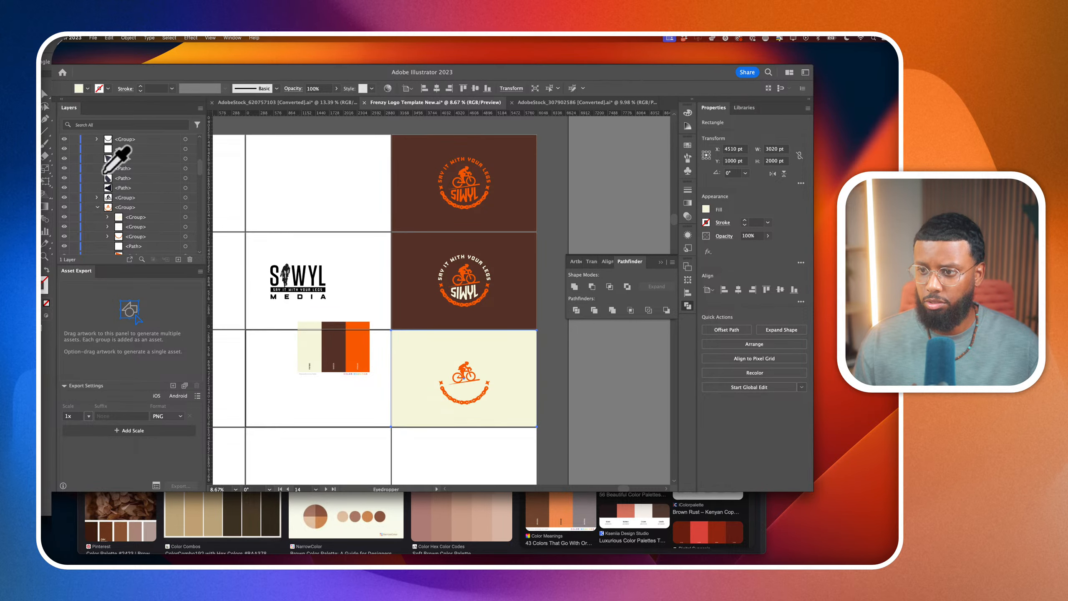
Recolour the arched text and SIWYL lettering on the cream artboard with the brown of the background above, and deselect them
{"action": "key", "text": "v"}
{"action": "left_click", "coordinate": [473, 391]}
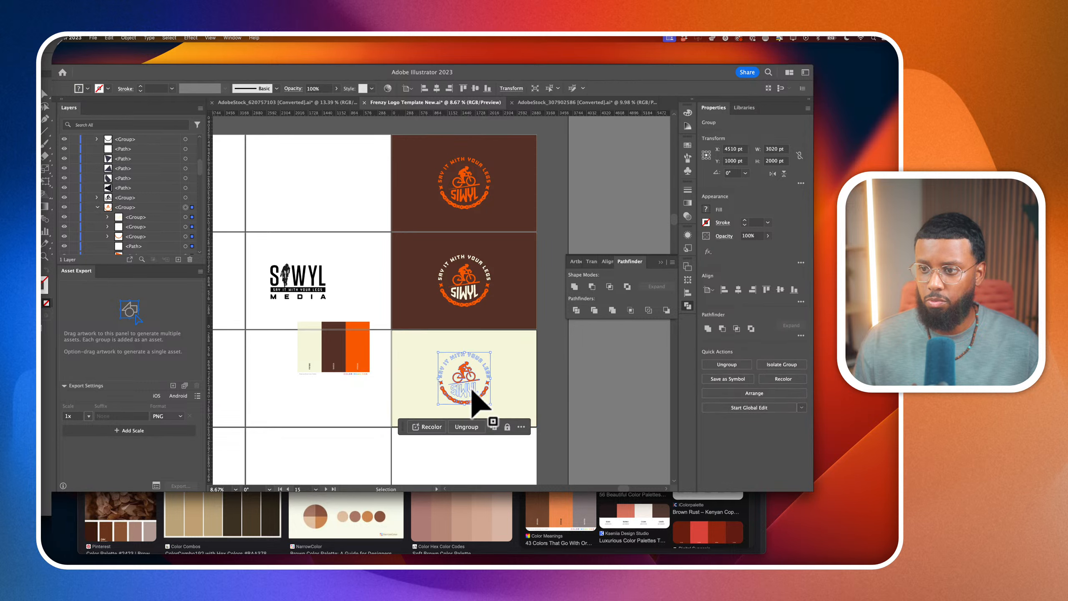
{"action": "left_click", "coordinate": [184, 217]}
{"action": "left_click", "coordinate": [185, 227], "text": "shift"}
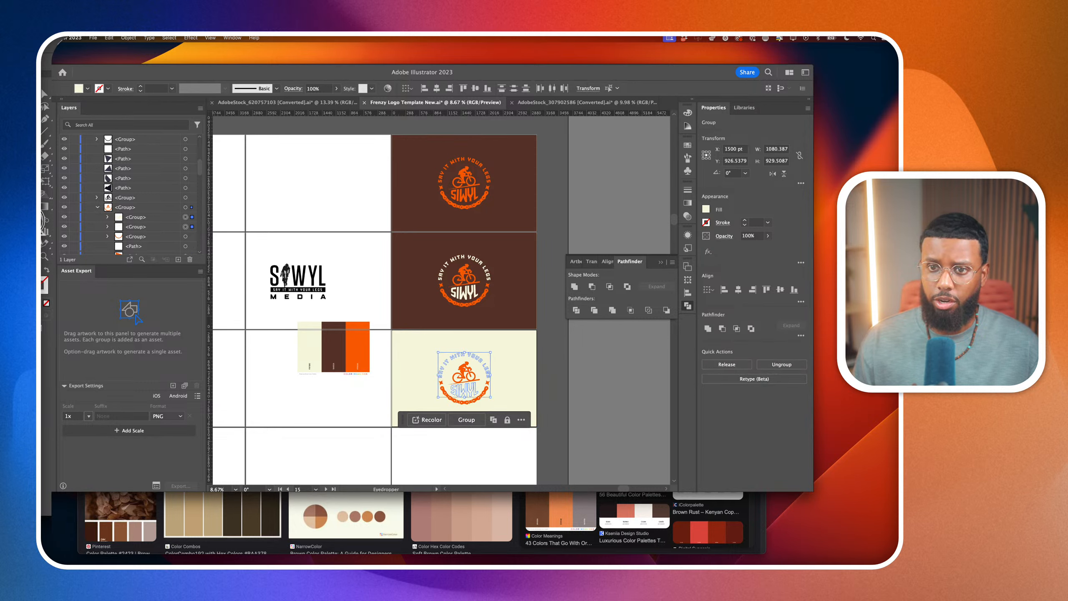
{"action": "key", "text": "i"}
{"action": "left_click", "coordinate": [408, 276]}
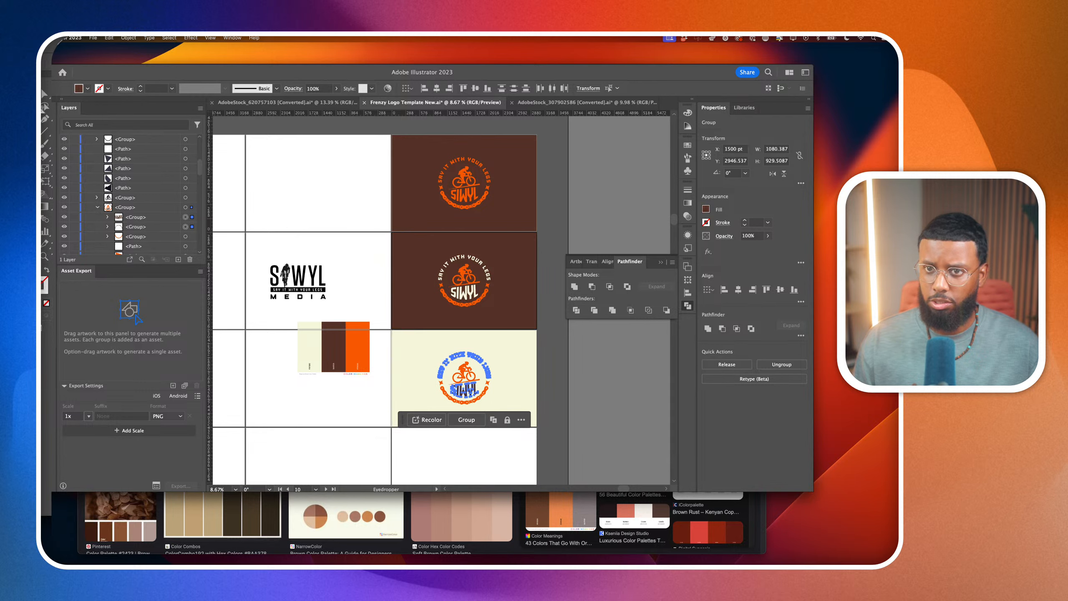
{"action": "key", "text": "v"}
{"action": "left_click", "coordinate": [260, 365]}
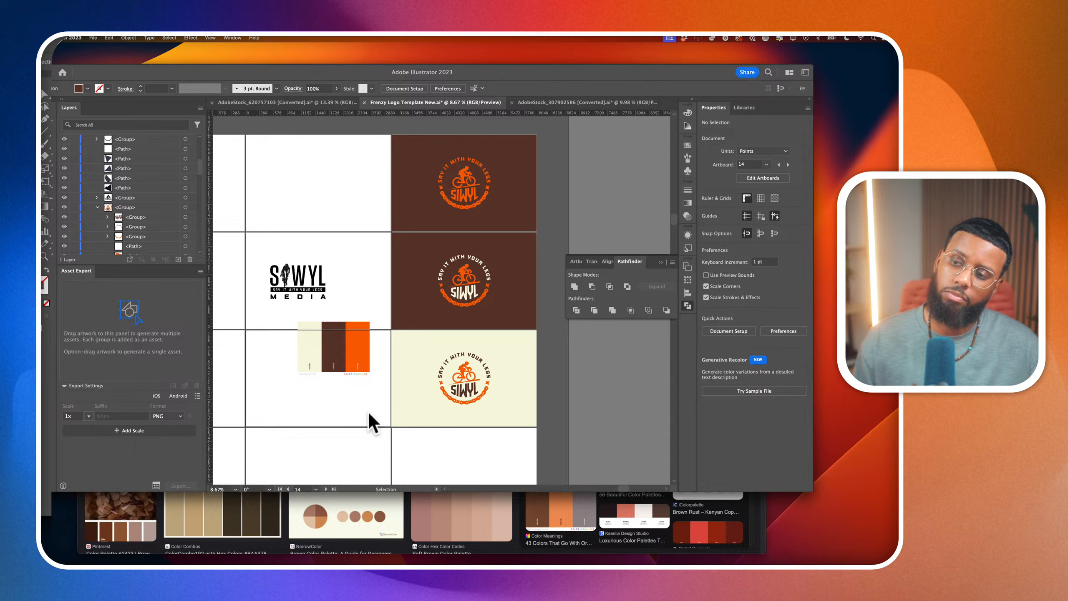
{"action": "scroll", "coordinate": [433, 426], "scroll_direction": "down", "scroll_amount": 3}
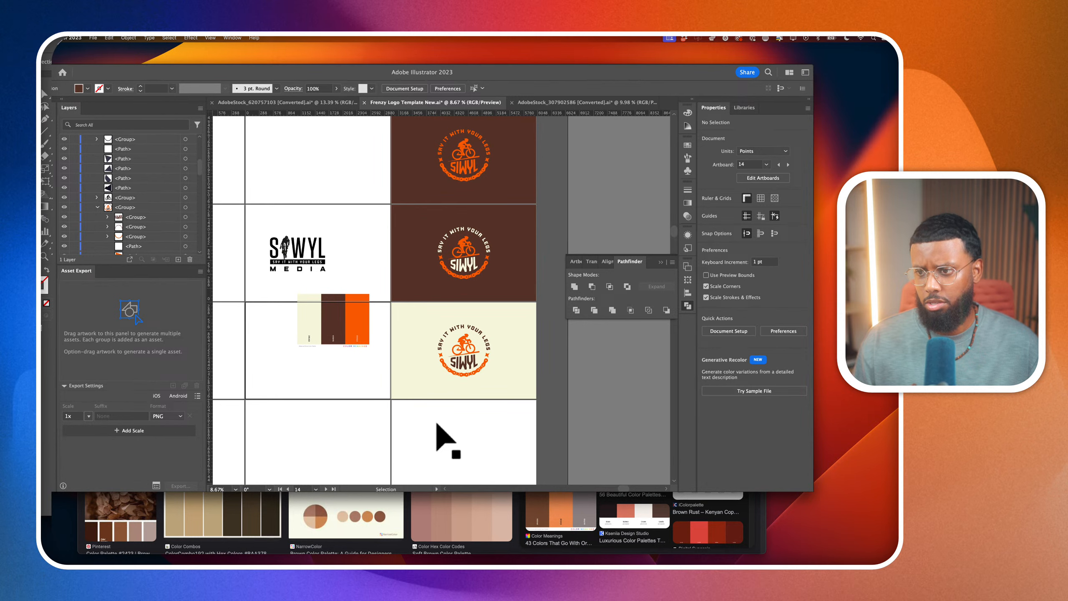
{"action": "scroll", "coordinate": [436, 424], "scroll_direction": "down", "scroll_amount": 2}
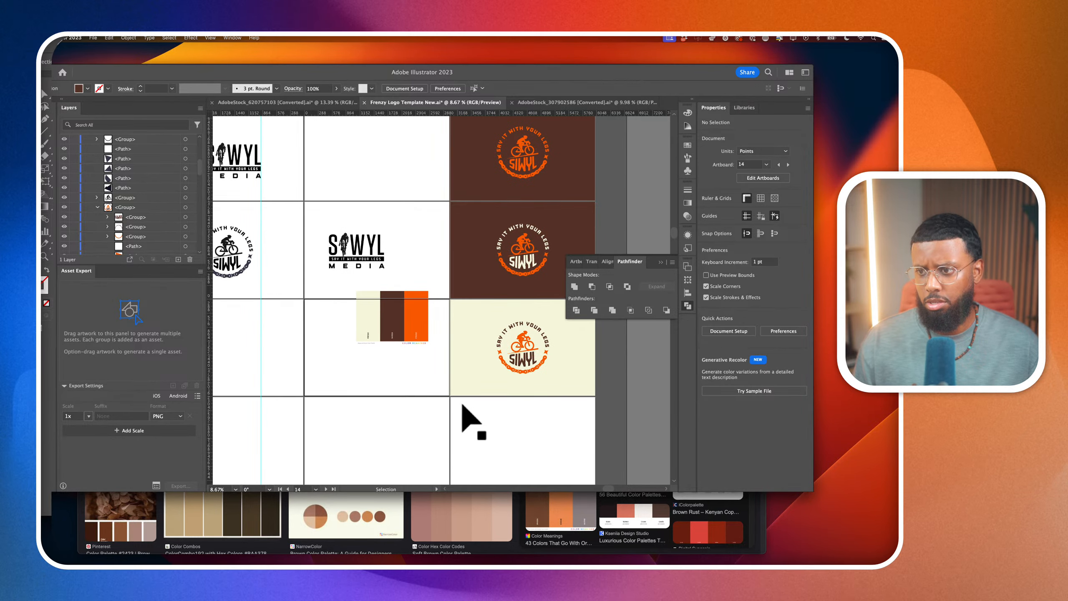
{"action": "left_click", "coordinate": [437, 348]}
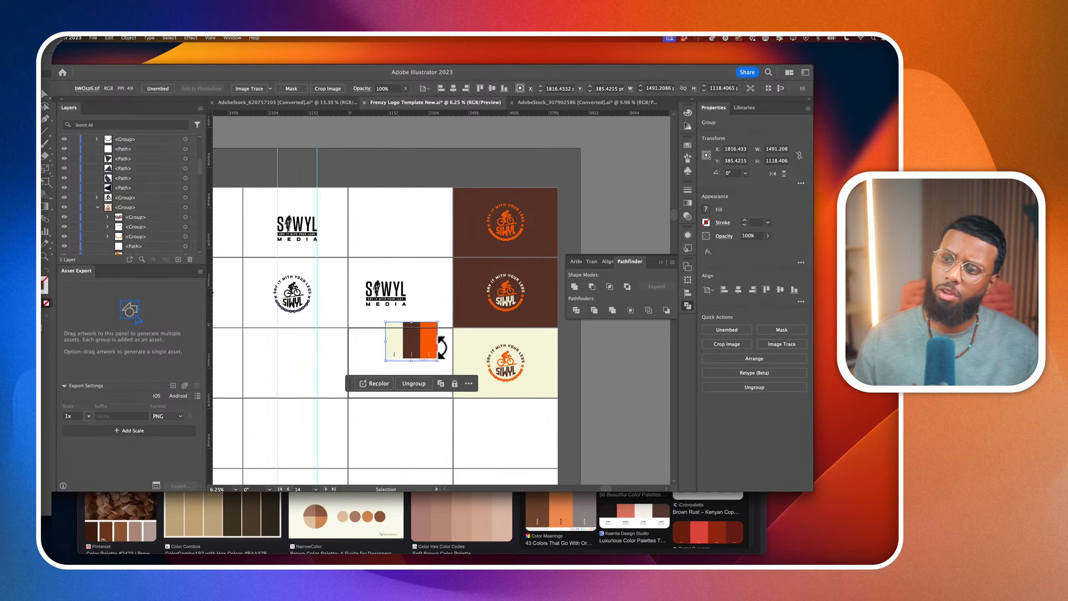
{"action": "left_click_drag", "start_coordinate": [441, 348], "coordinate": [388, 356]}
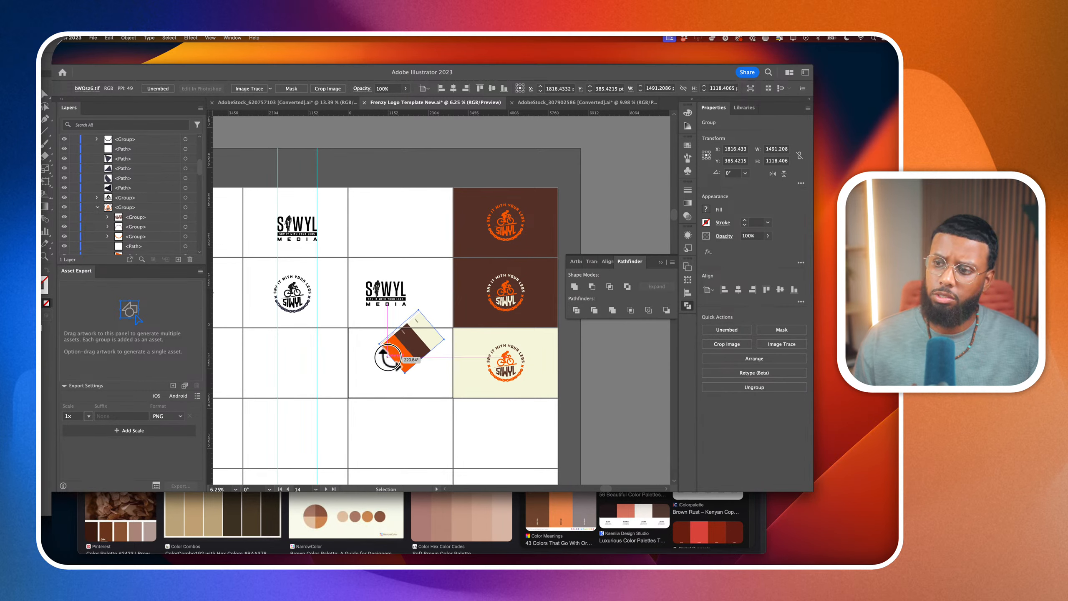
{"action": "key", "text": "super+z"}
Duplicate the cream rectangle together with its brown-and-orange badge straight down onto the next artboard
{"action": "scroll", "coordinate": [462, 352], "scroll_direction": "down", "scroll_amount": 1}
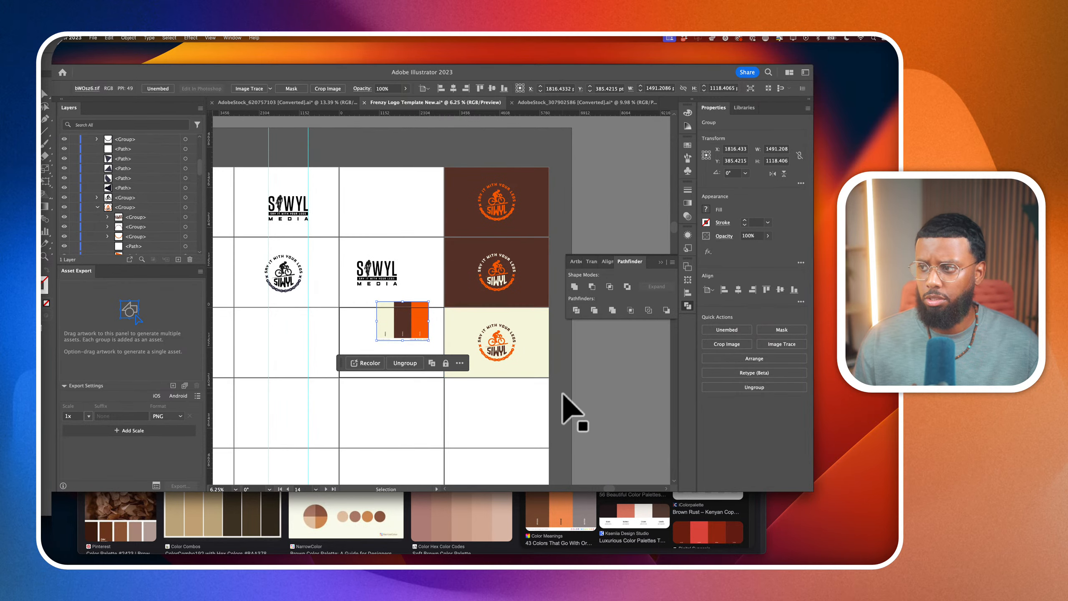
{"action": "left_click_drag", "start_coordinate": [564, 395], "coordinate": [469, 377]}
{"action": "scroll", "coordinate": [465, 334], "scroll_direction": "down", "scroll_amount": 1}
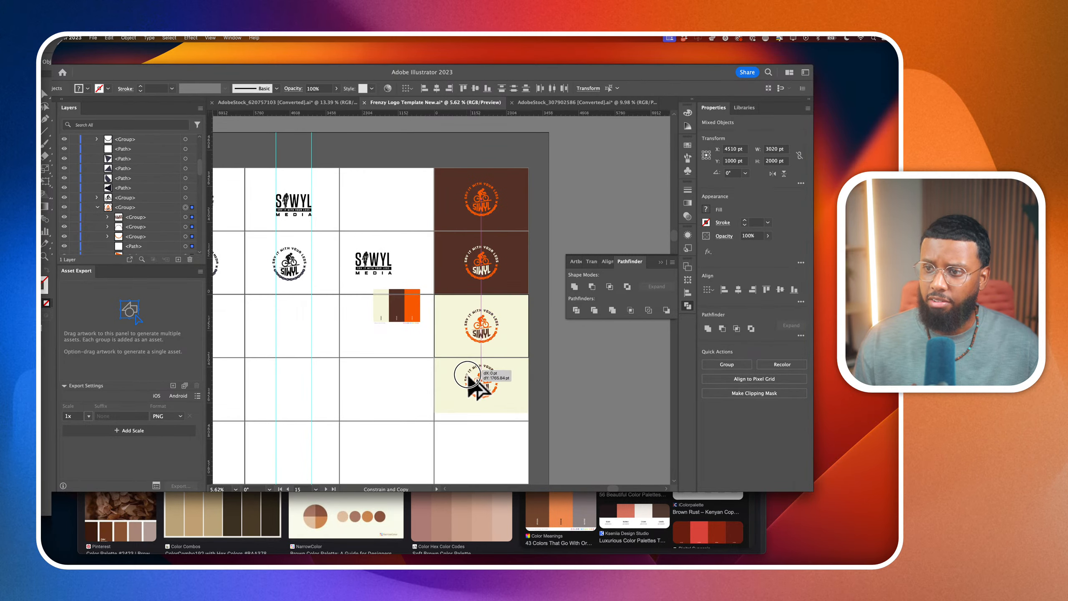